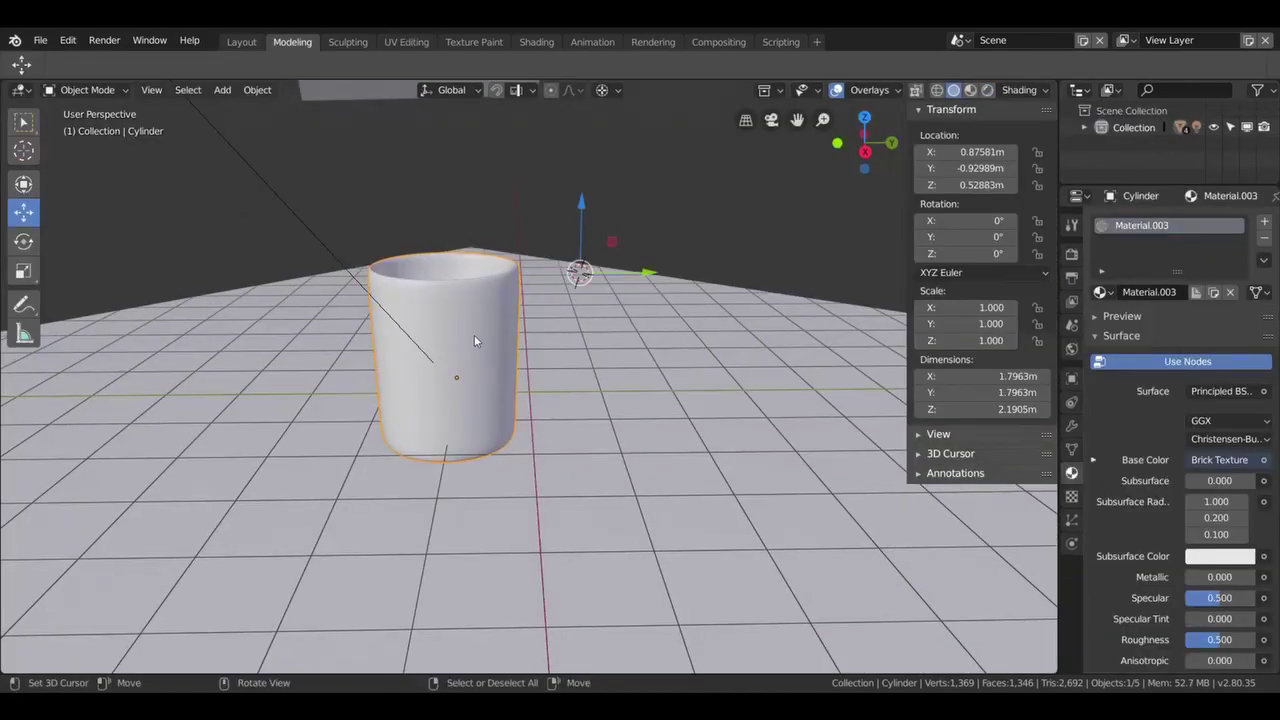
Orbit to a lower view of the cup and look through the scene camera.
middle_click_drag(443, 357, 492, 364)
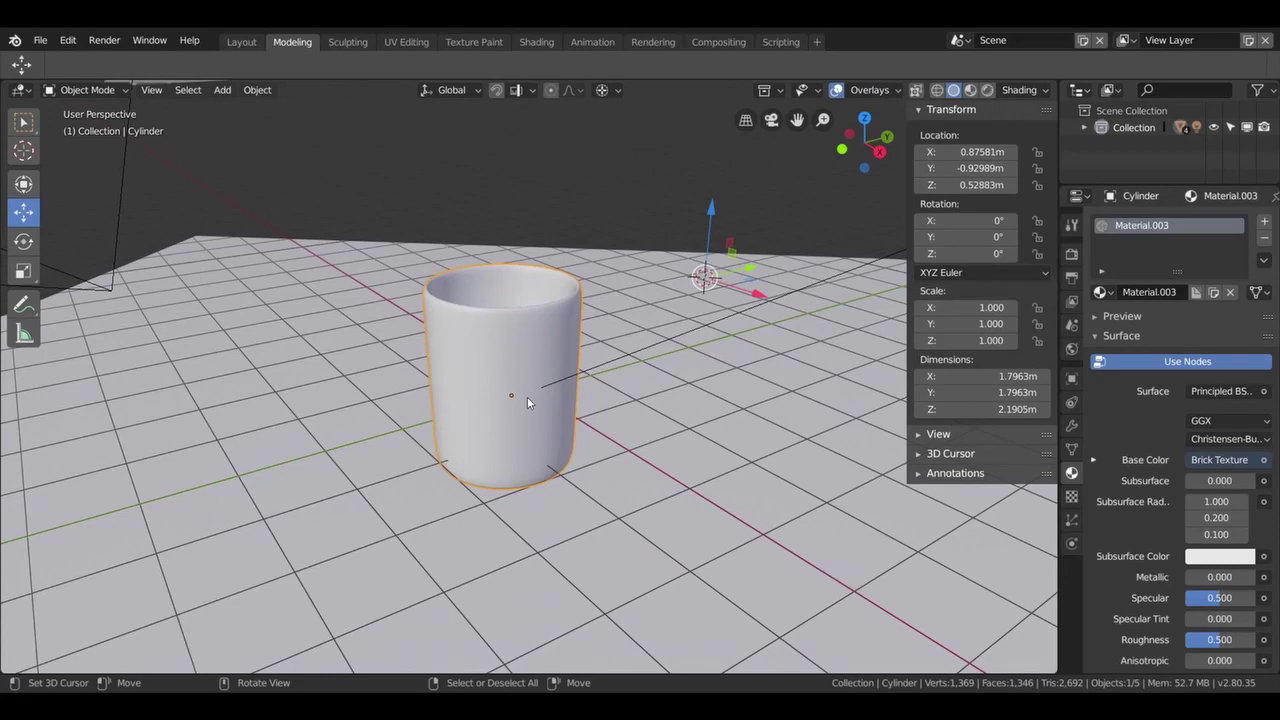
middle_click_drag(527, 396, 529, 372)
key("KP_0")
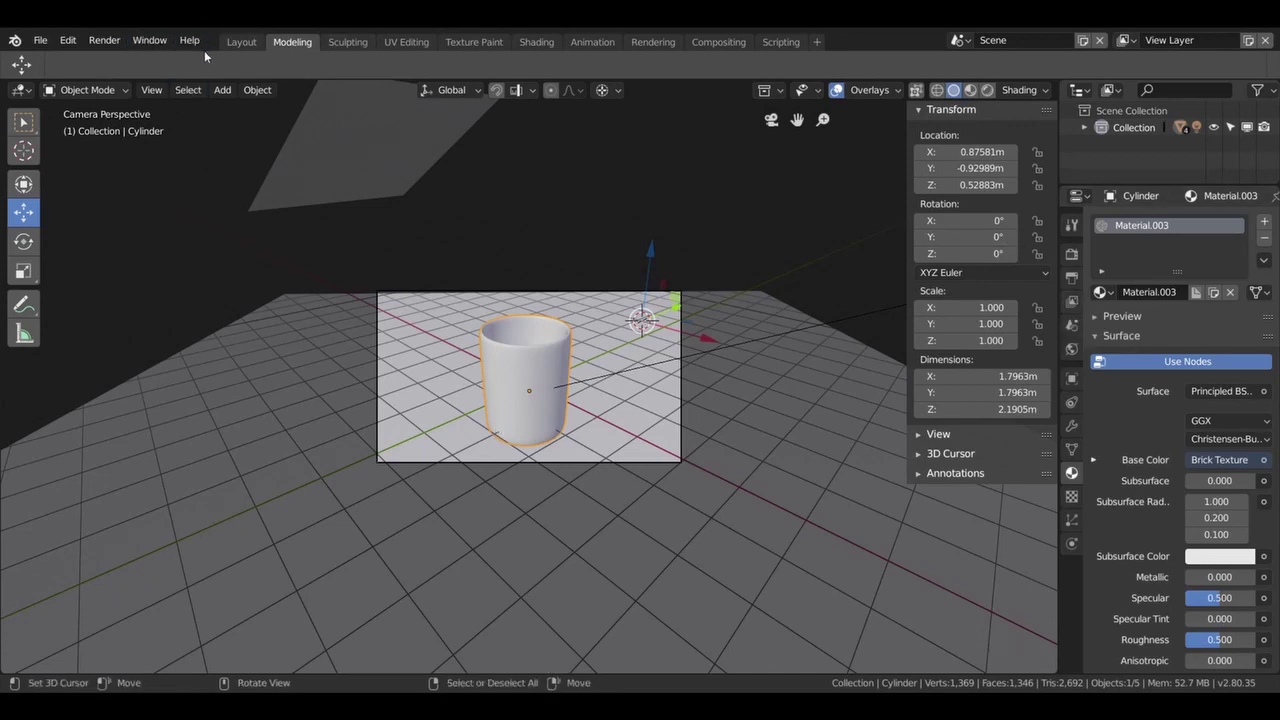
Render the viewport with Cycles and select the three brick texture nodes.
left_click(987, 90)
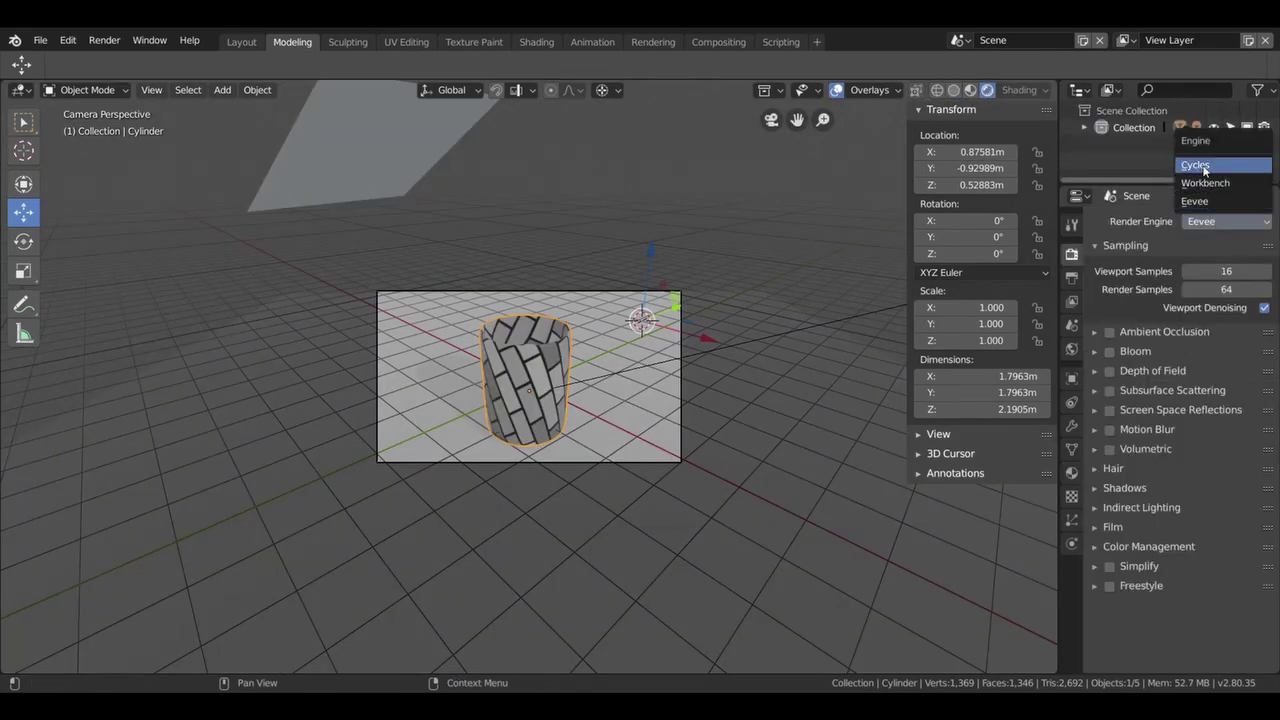
left_click(1200, 172)
scroll(621, 396, "up", 4)
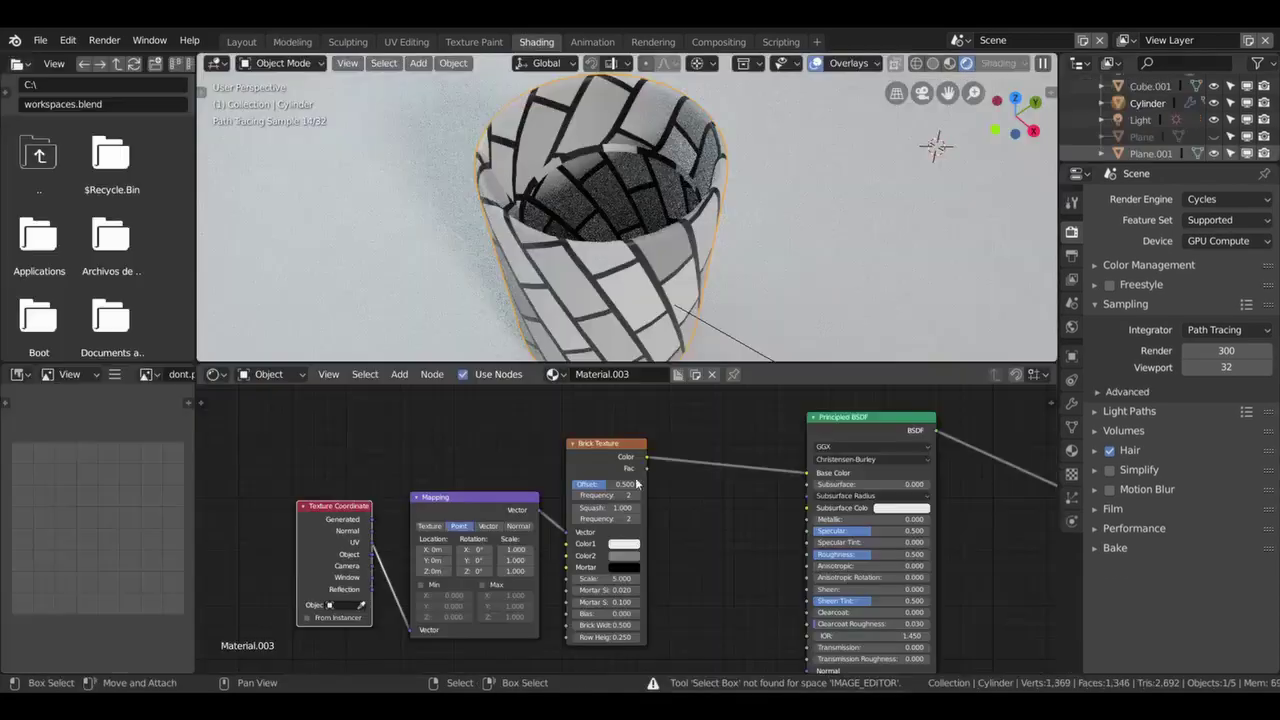
left_click_drag(700, 628, 325, 455)
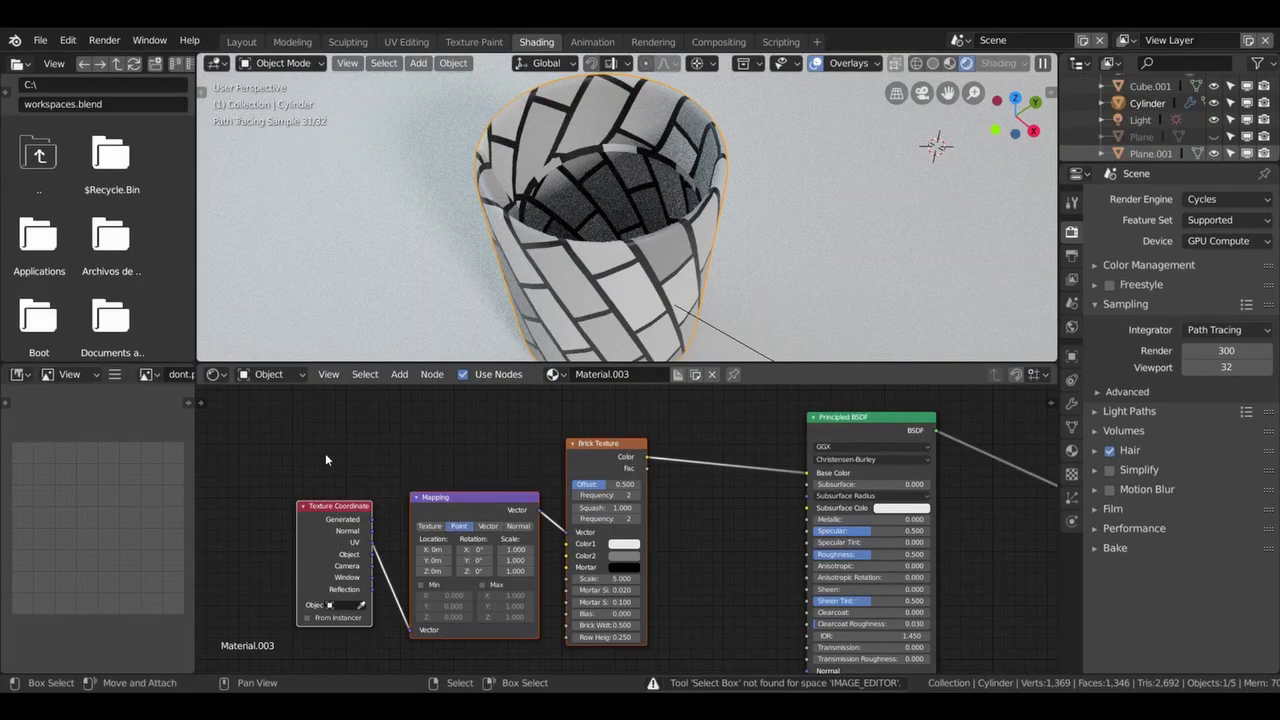
Delete the brick texture nodes and the old Principled BSDF node.
key("Delete")
scroll(666, 497, "down", 1)
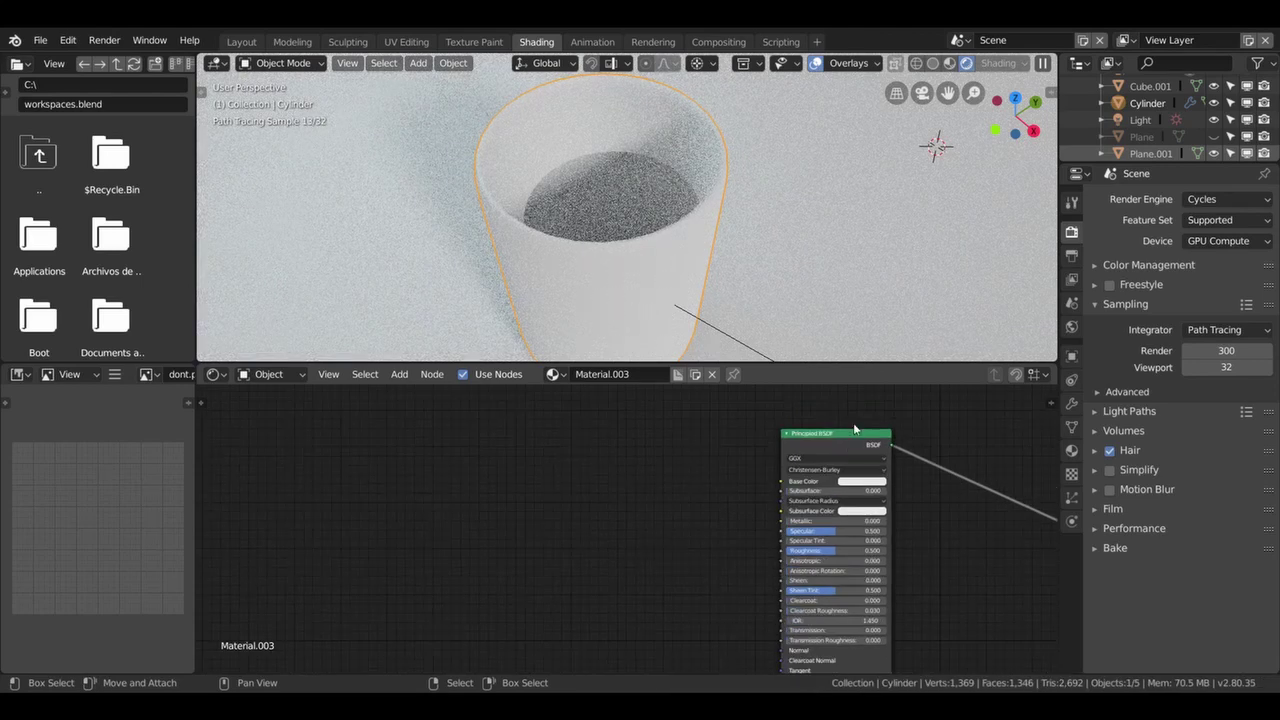
left_click(844, 436)
key("Delete")
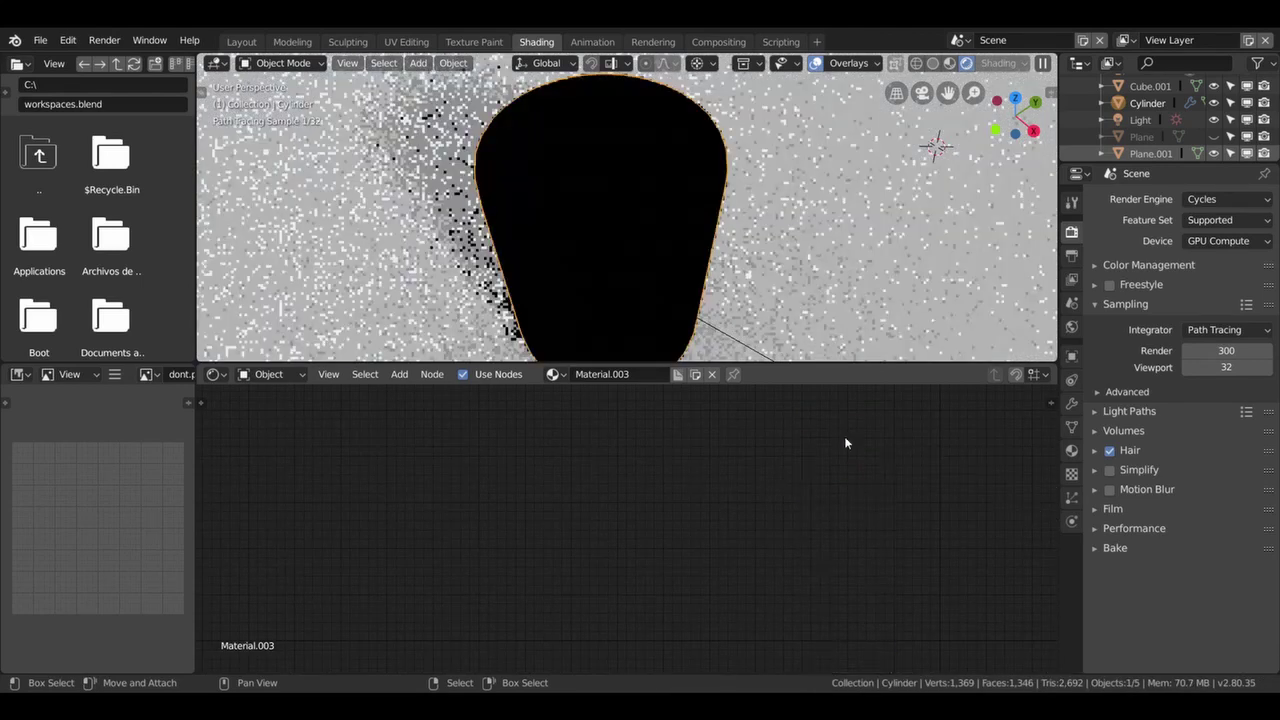
Remove the old material from the cup and create a fresh Material.004.
left_click(1071, 450)
left_click(1266, 216)
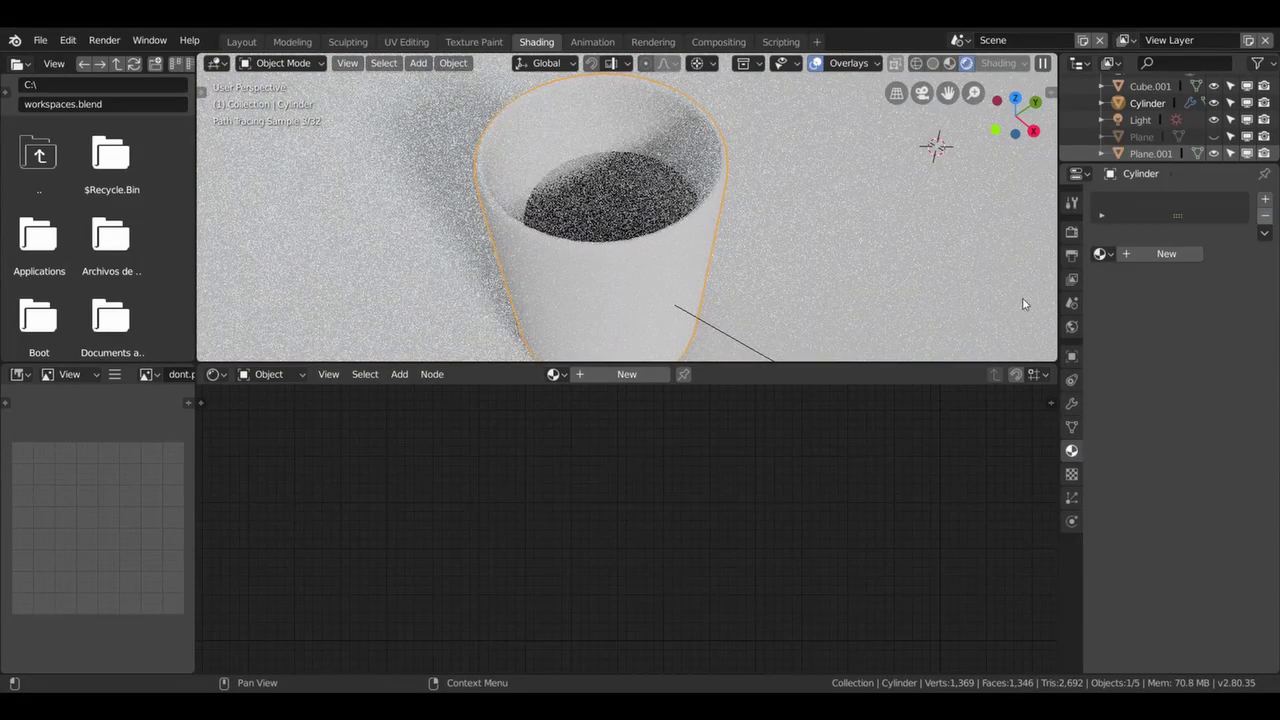
middle_click_drag(674, 251, 601, 254)
scroll(601, 254, "down", 3)
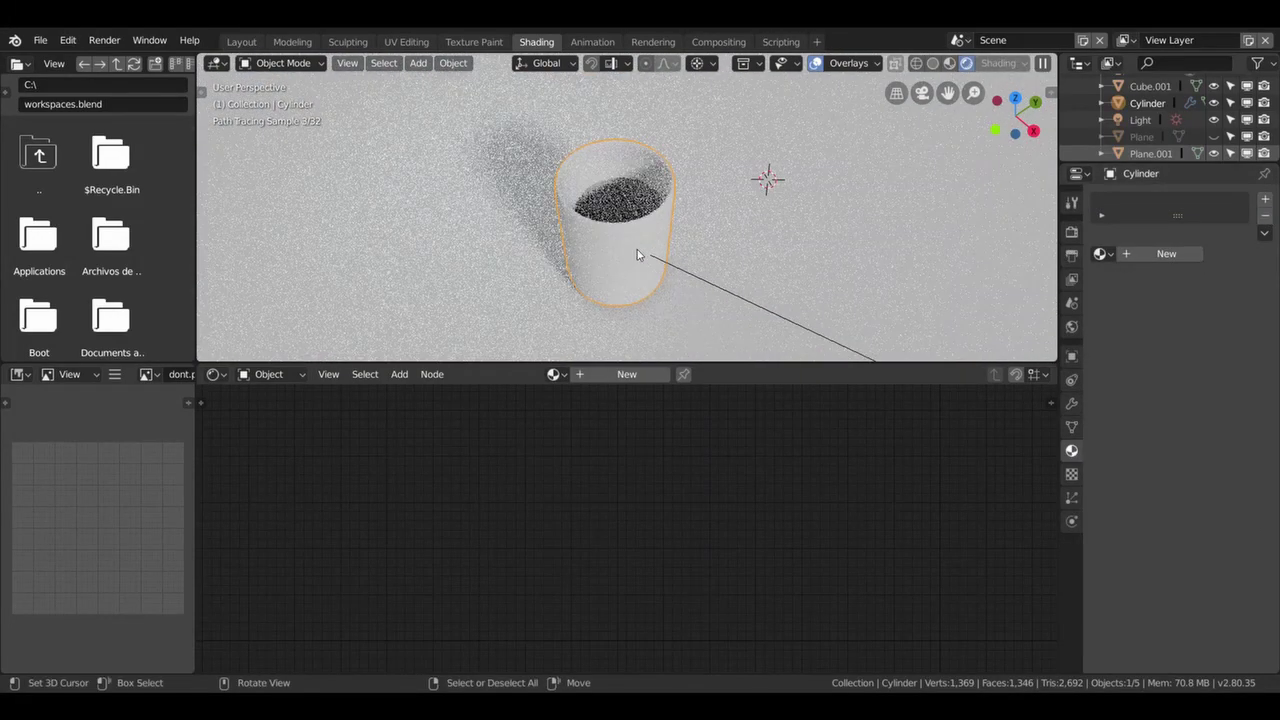
left_click(1156, 254)
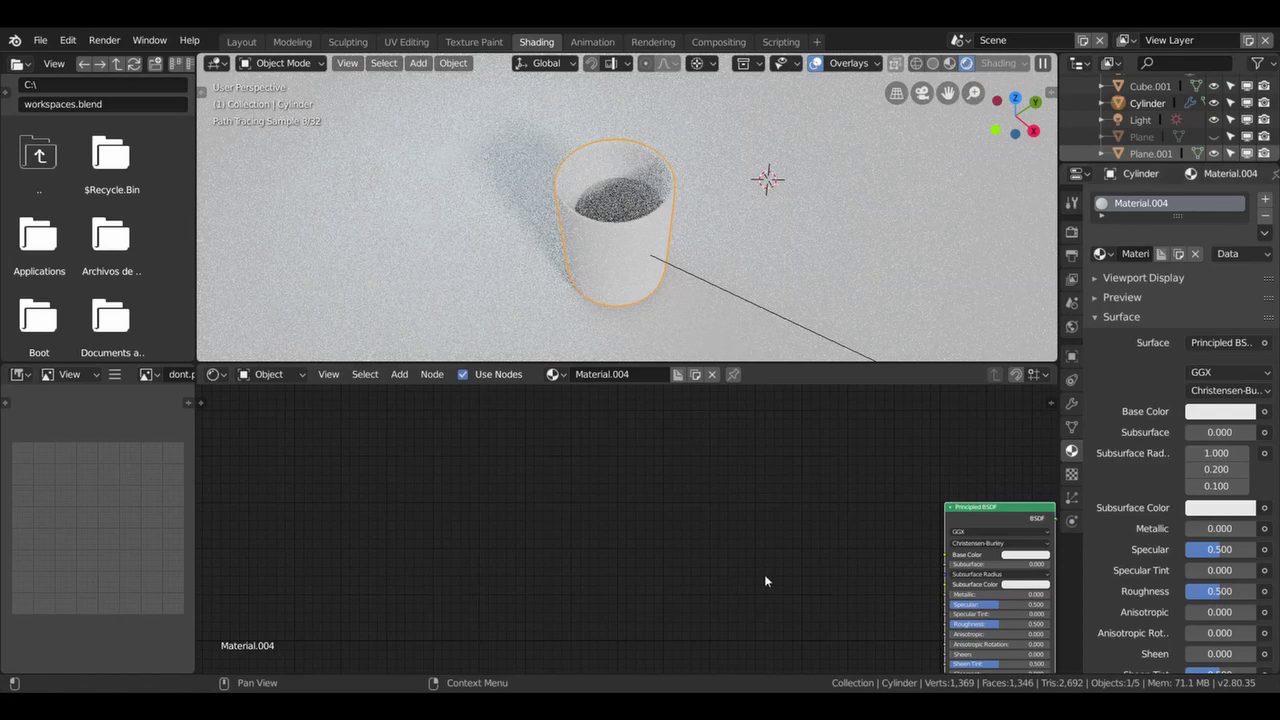
middle_click_drag(780, 518, 488, 456)
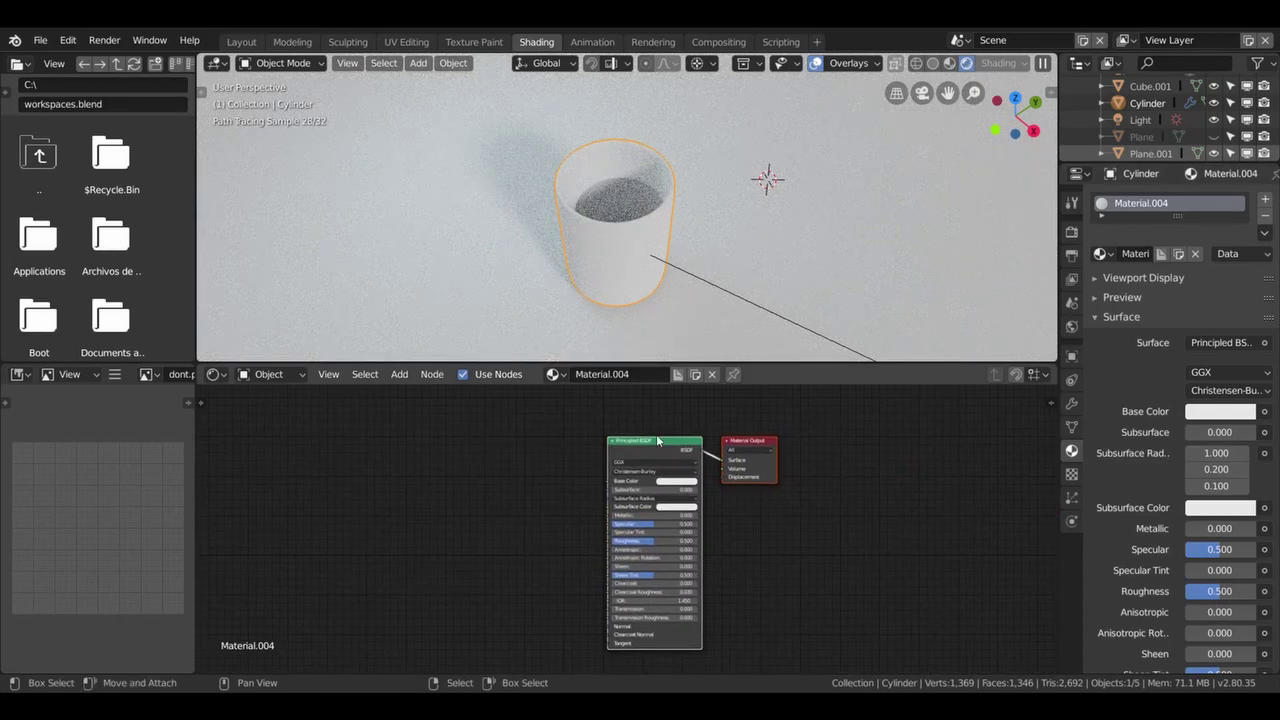
left_click_drag(660, 452, 590, 447)
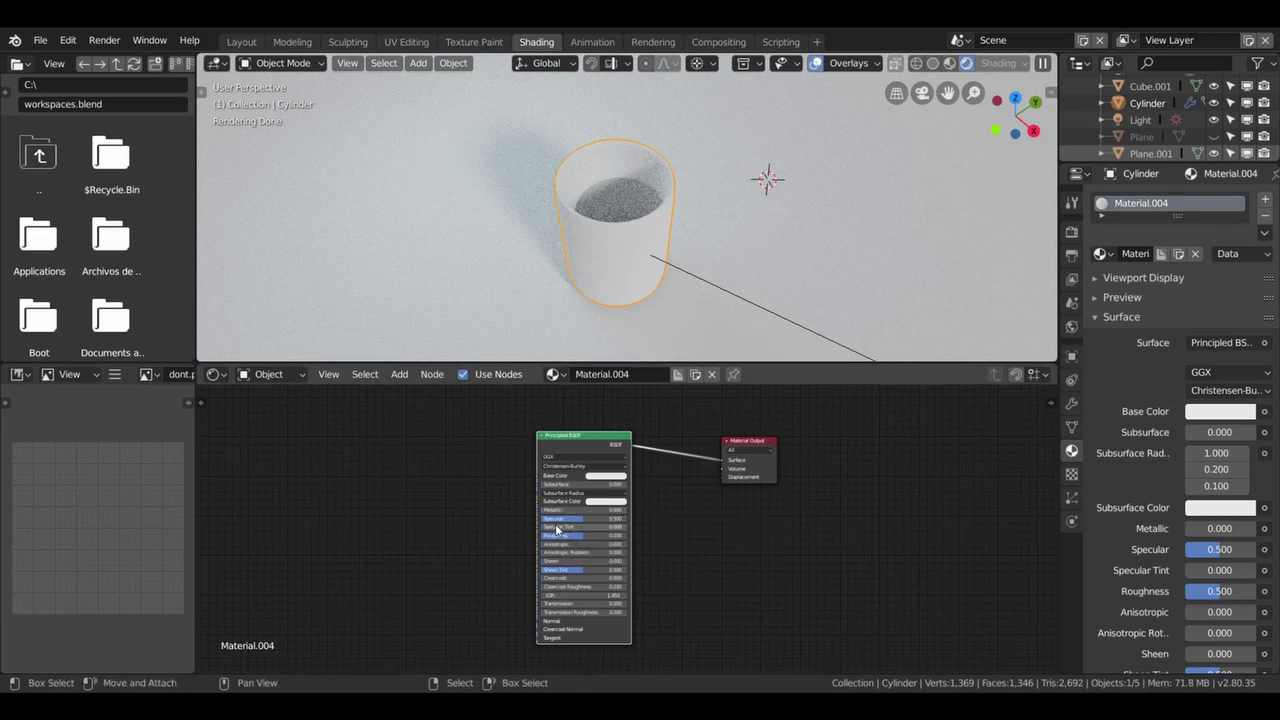
Give Material.004 a green base colour and adjust its Subsurface amount.
scroll(549, 603, "up", 2)
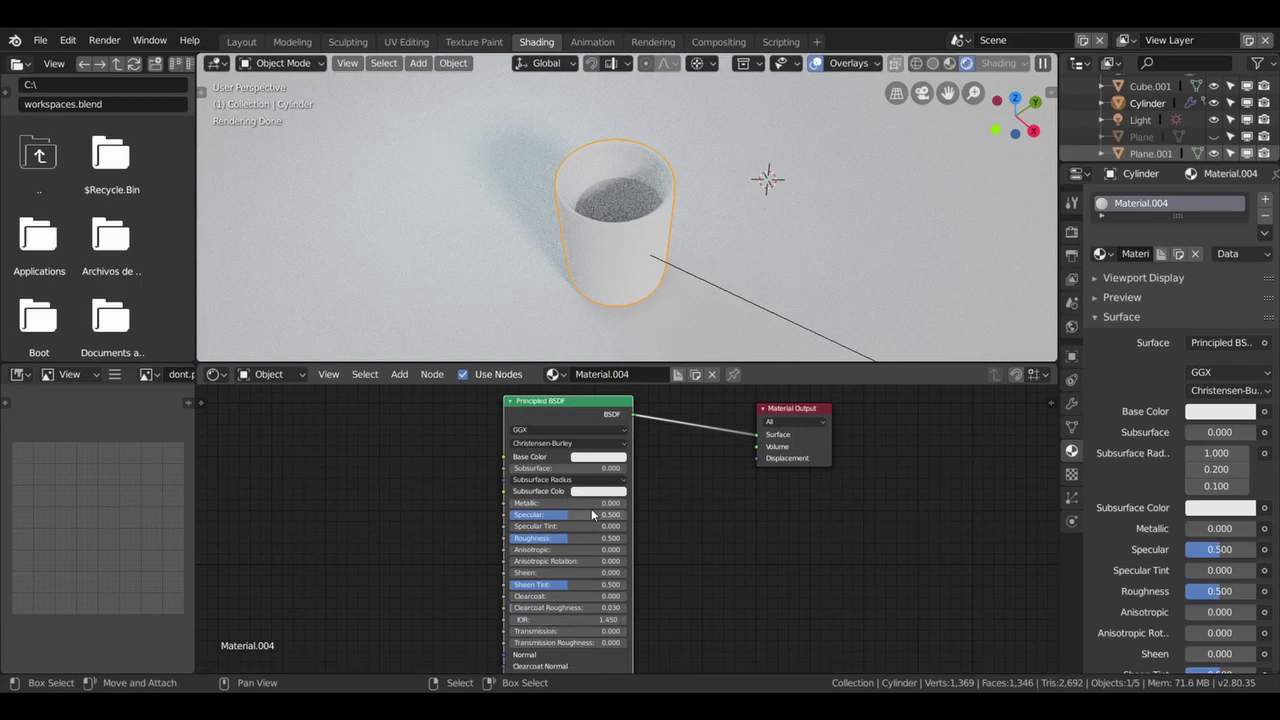
scroll(588, 500, "up", 1)
mouse_move(575, 462)
left_mouse_down()
mouse_move(603, 463)
mouse_move(541, 463)
left_mouse_up()
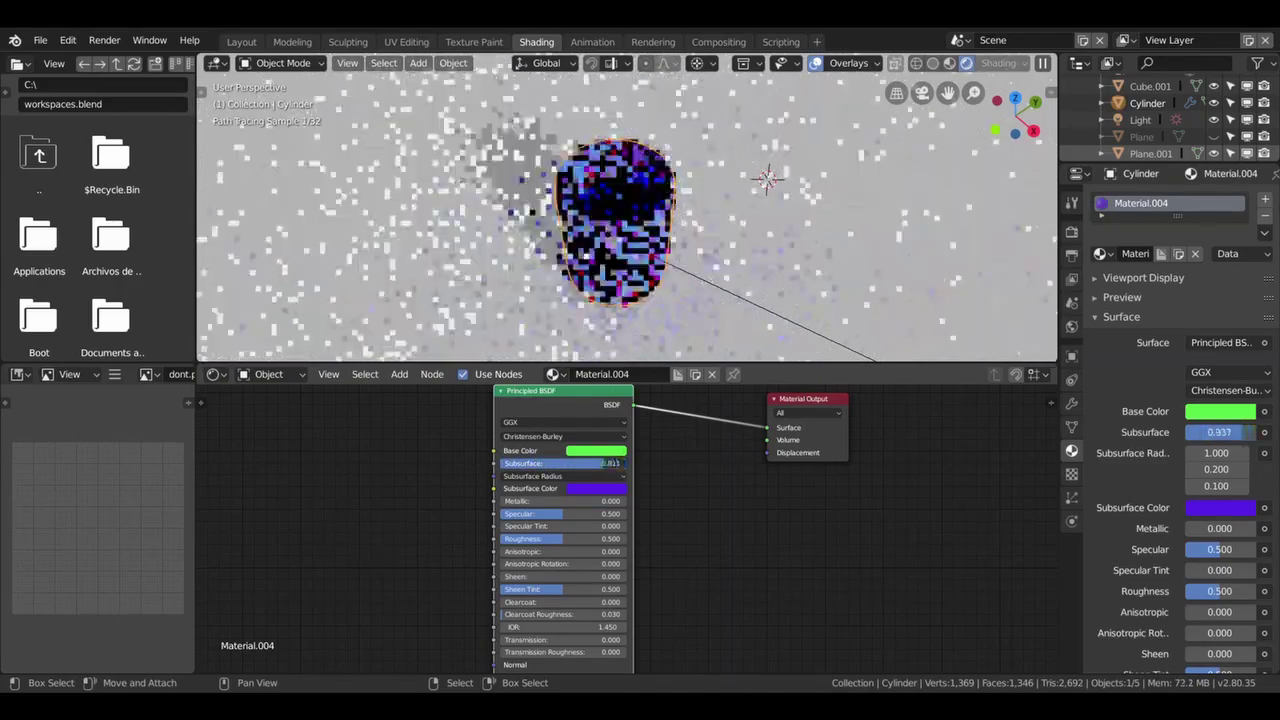
mouse_move(541, 463)
left_mouse_down()
mouse_move(599, 463)
mouse_move(570, 463)
left_mouse_up()
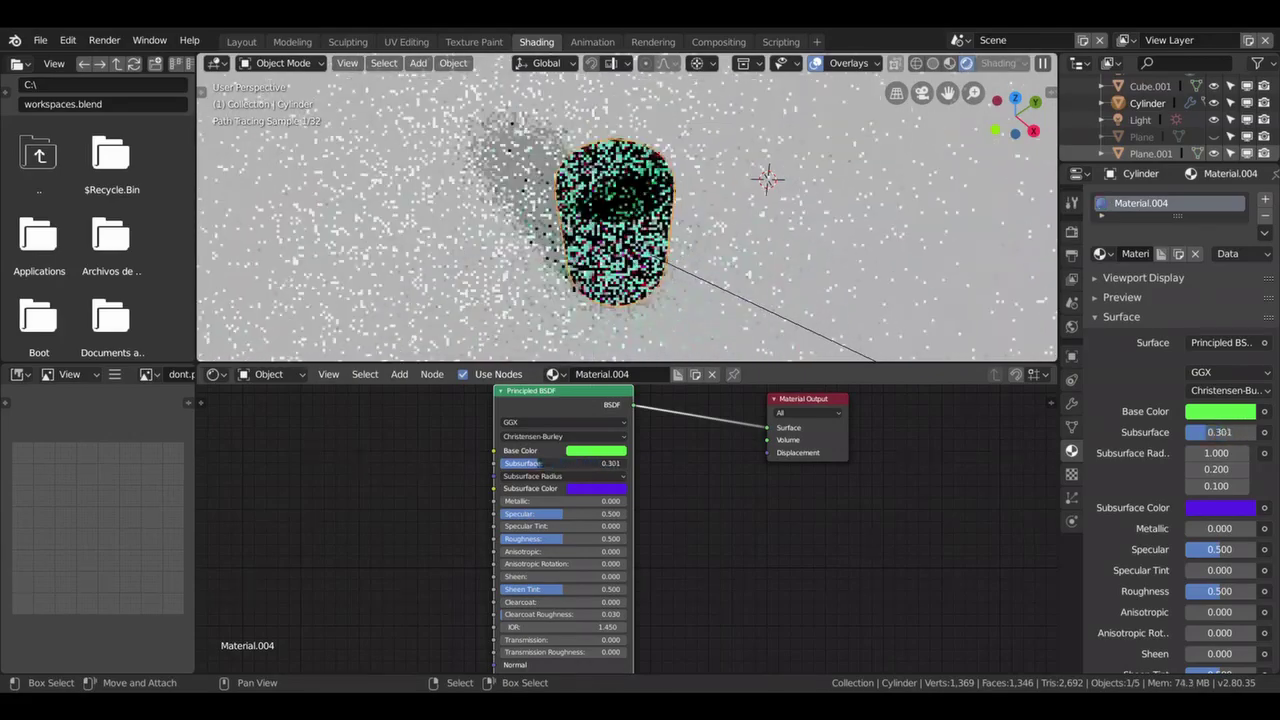
left_click_drag(570, 463, 507, 469)
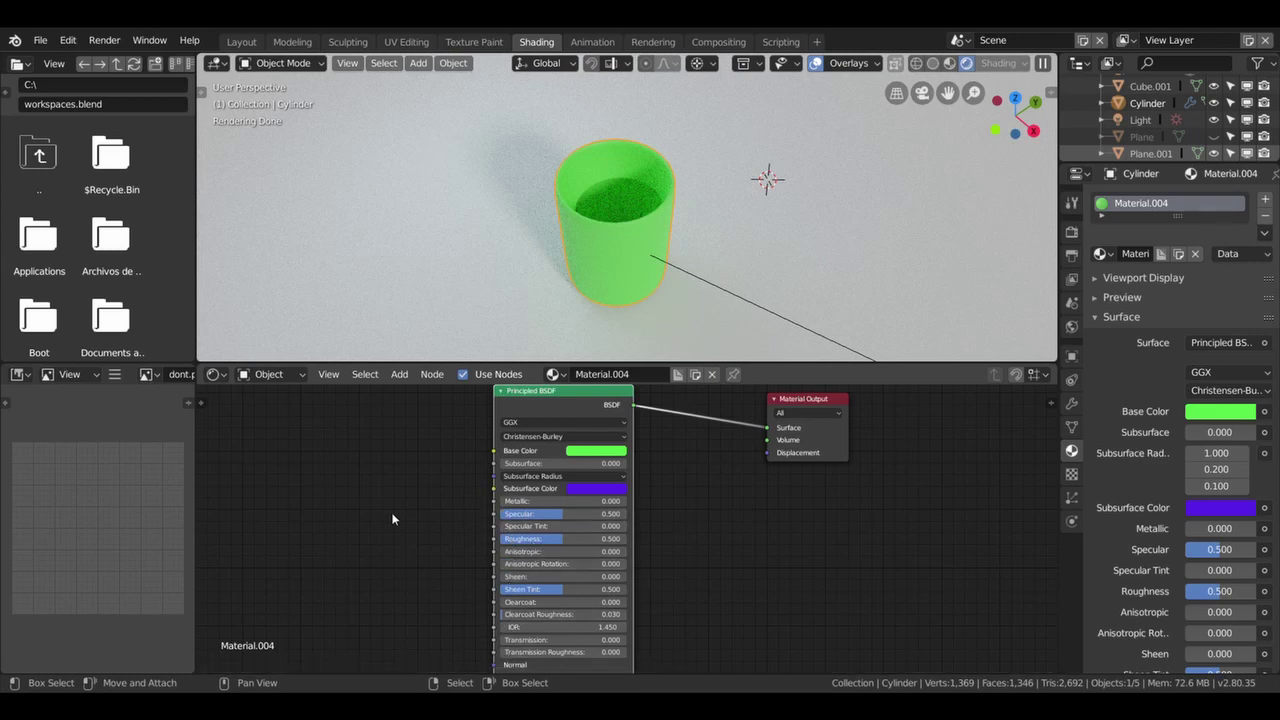
scroll(567, 493, "down", 4)
middle_click_drag(567, 493, 887, 536)
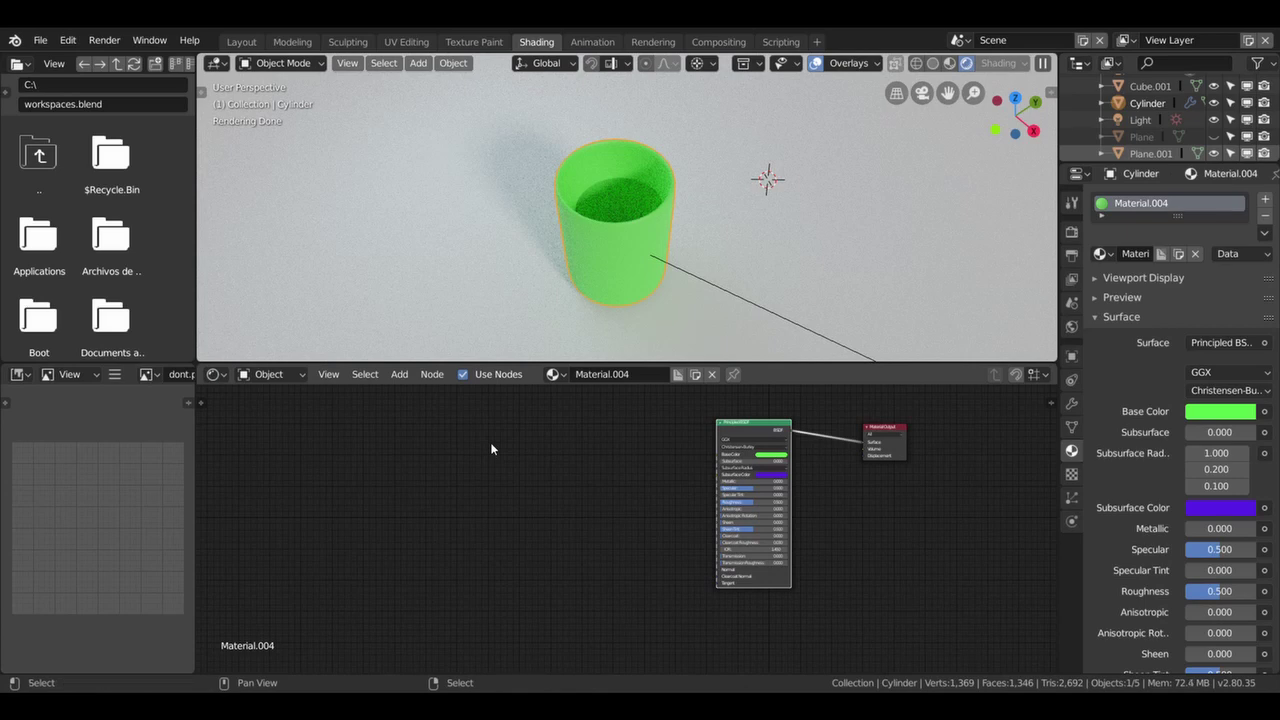
Add a Brick Texture wired into Base Color, with Texture Coordinate and Mapping nodes.
key("shift+a")
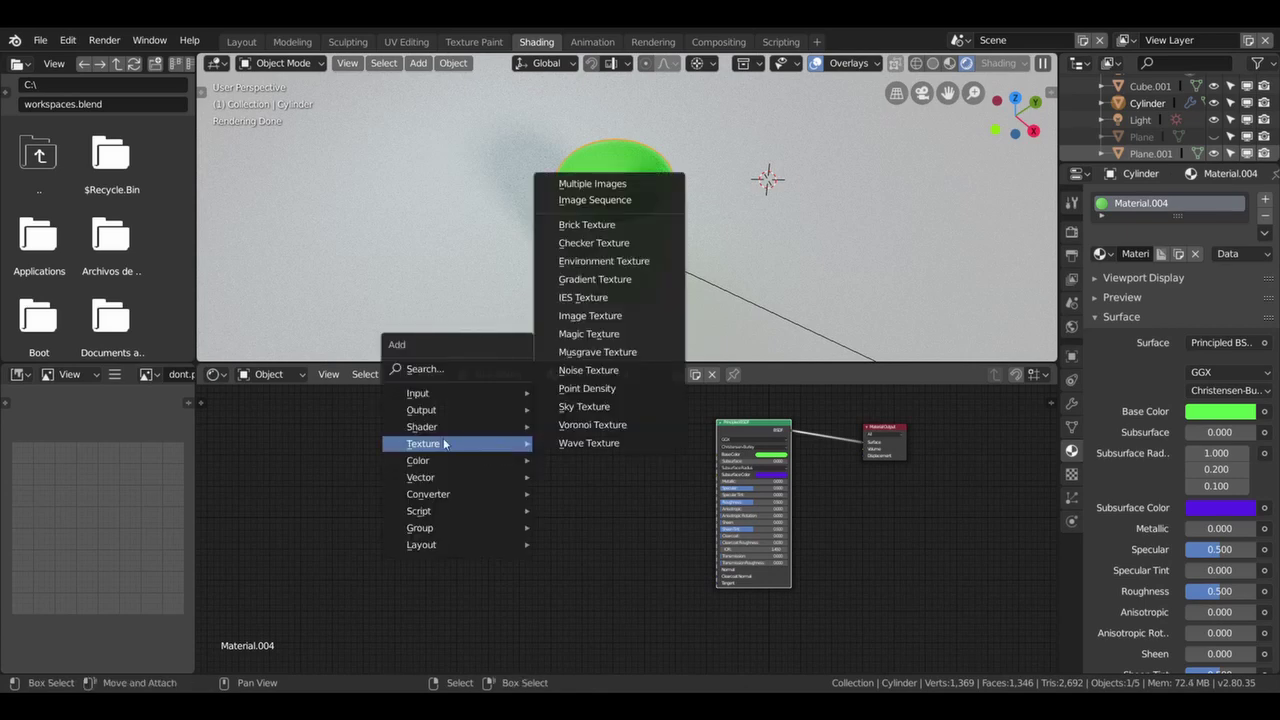
left_click(587, 224)
left_click(558, 512)
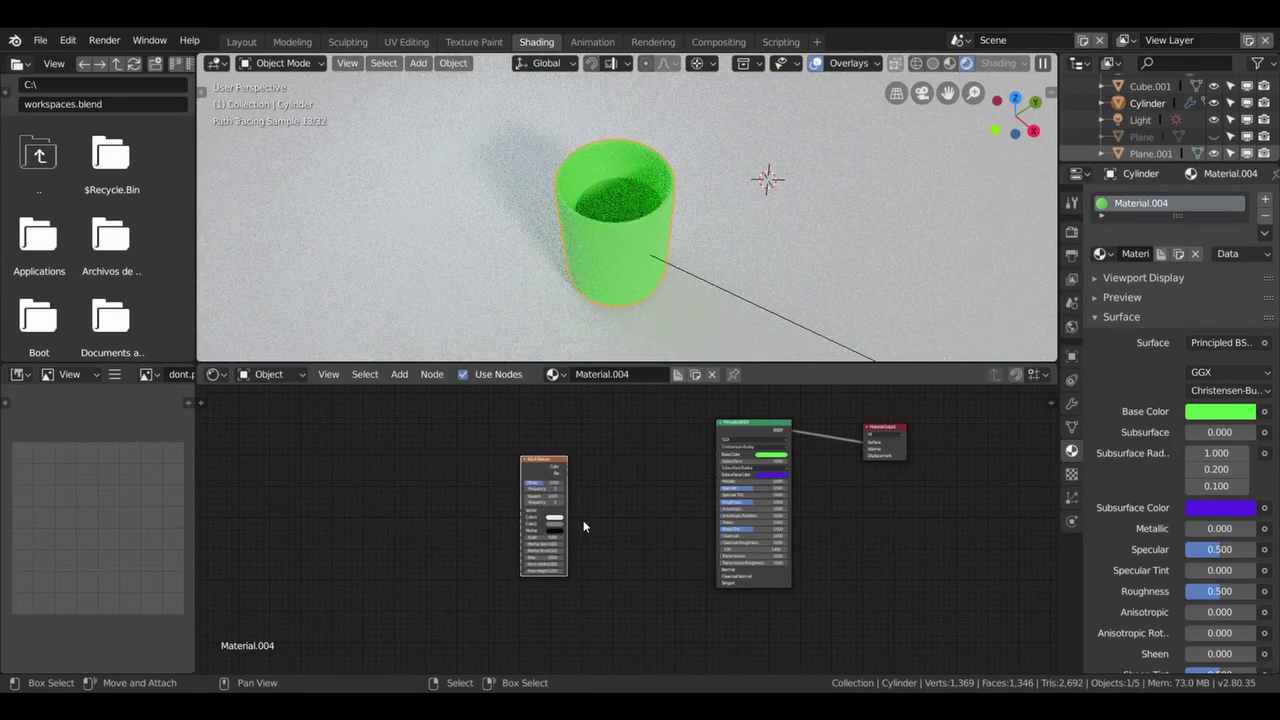
scroll(568, 495, "up", 2)
left_click_drag(544, 444, 752, 429)
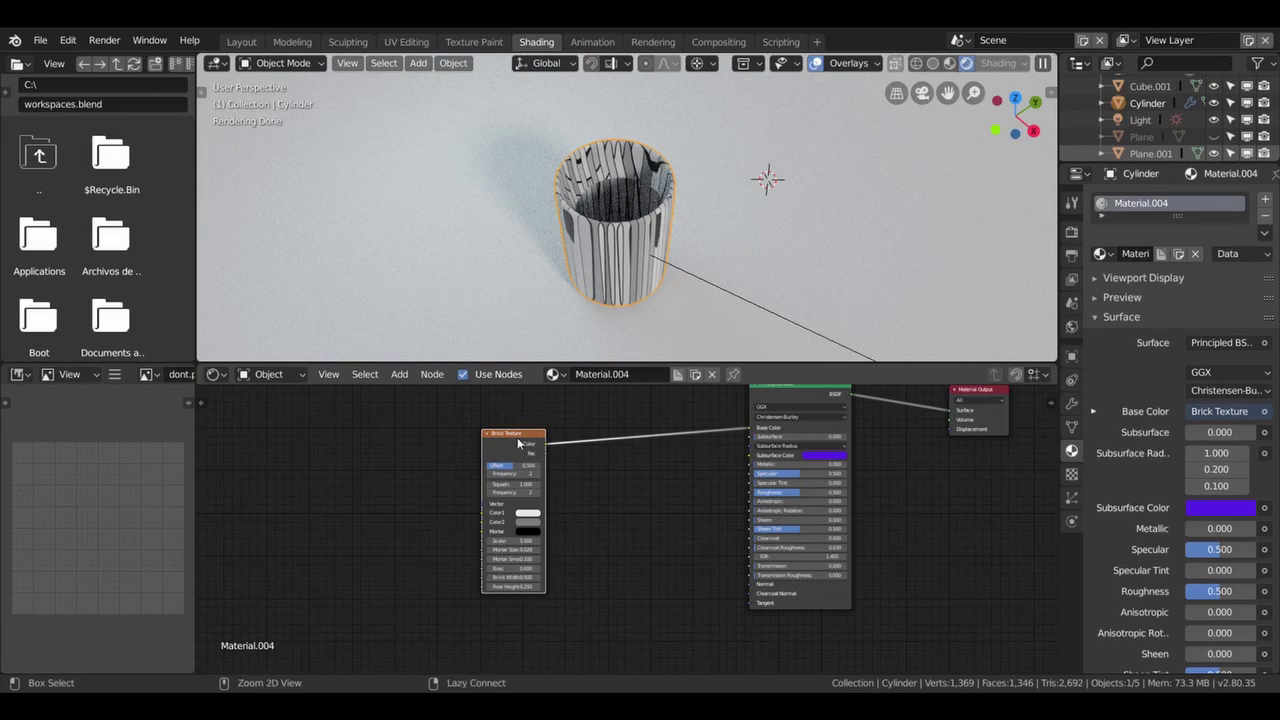
key("ctrl+t")
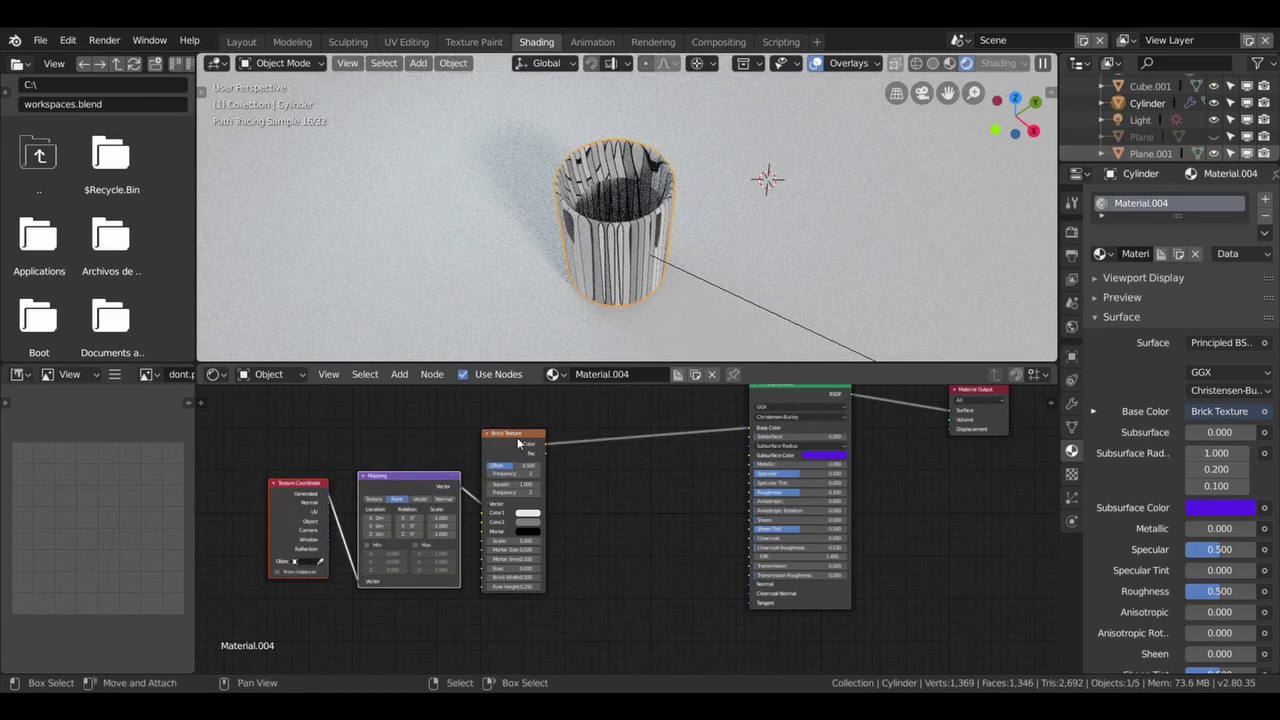
Delete the Mapping and Texture Coordinate nodes, reposition the brick, and regenerate them.
left_click(517, 437)
left_click(426, 481)
key("x")
left_click(298, 490)
key("x")
left_click(515, 432)
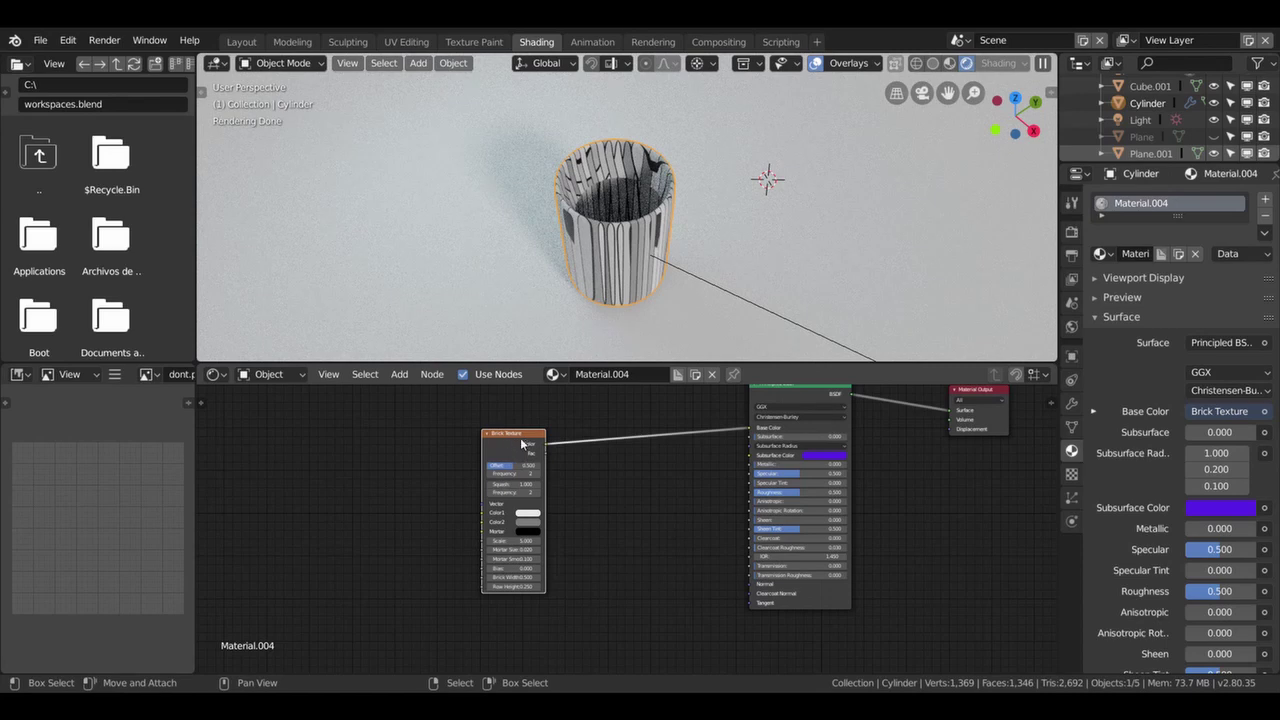
left_click_drag(522, 443, 567, 433)
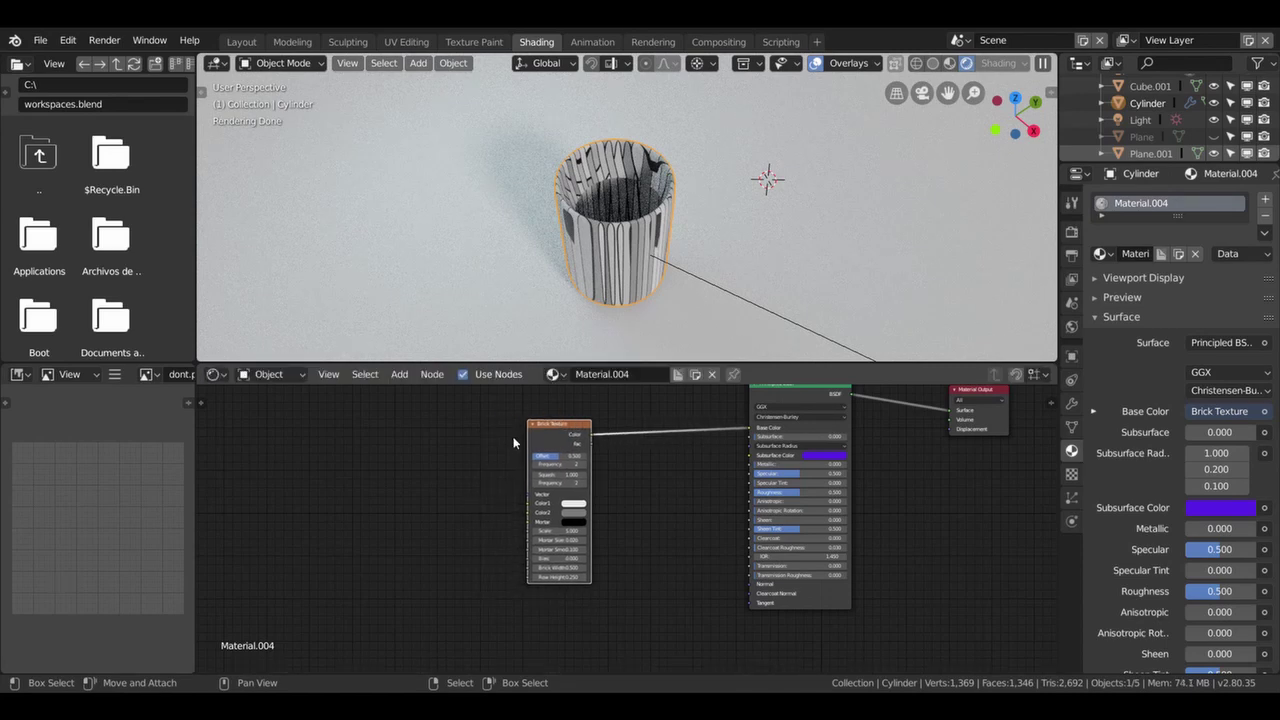
key("ctrl+t")
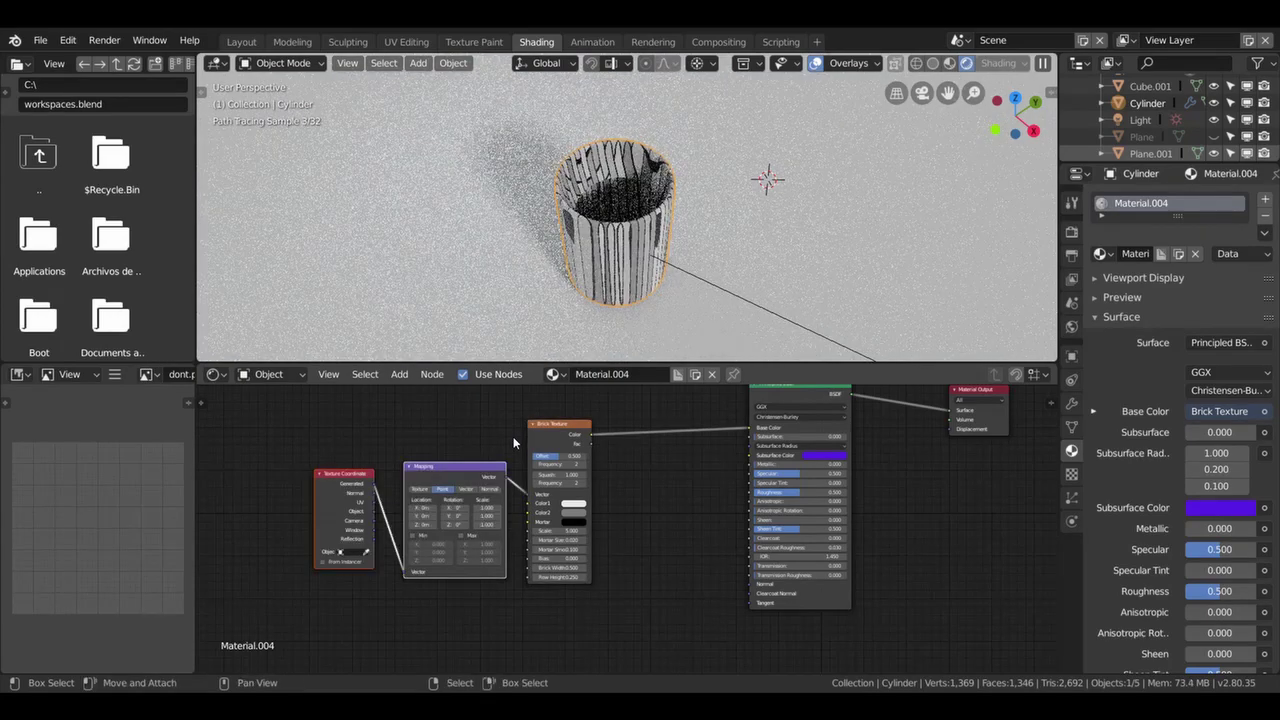
Set the Mapping node to Vector type, trying Scale X 7.1–7.2 before restoring 1.000.
left_click(396, 481)
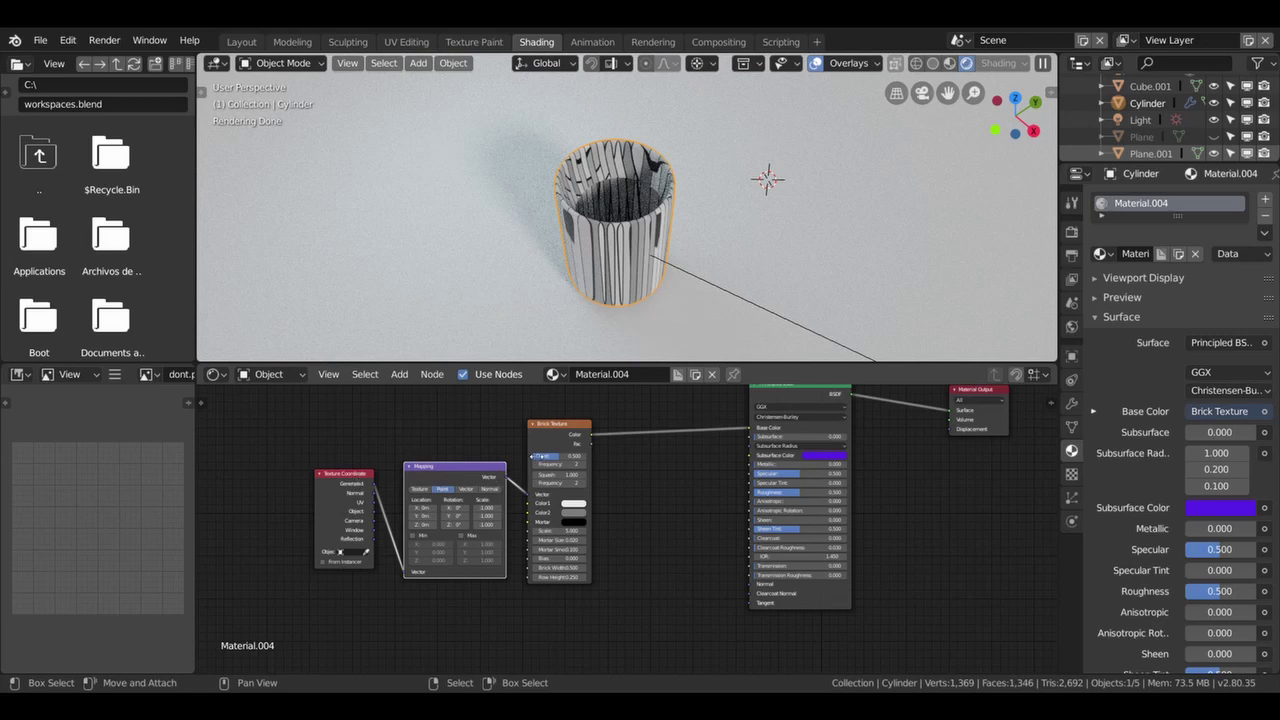
left_click_drag(550, 432, 589, 424)
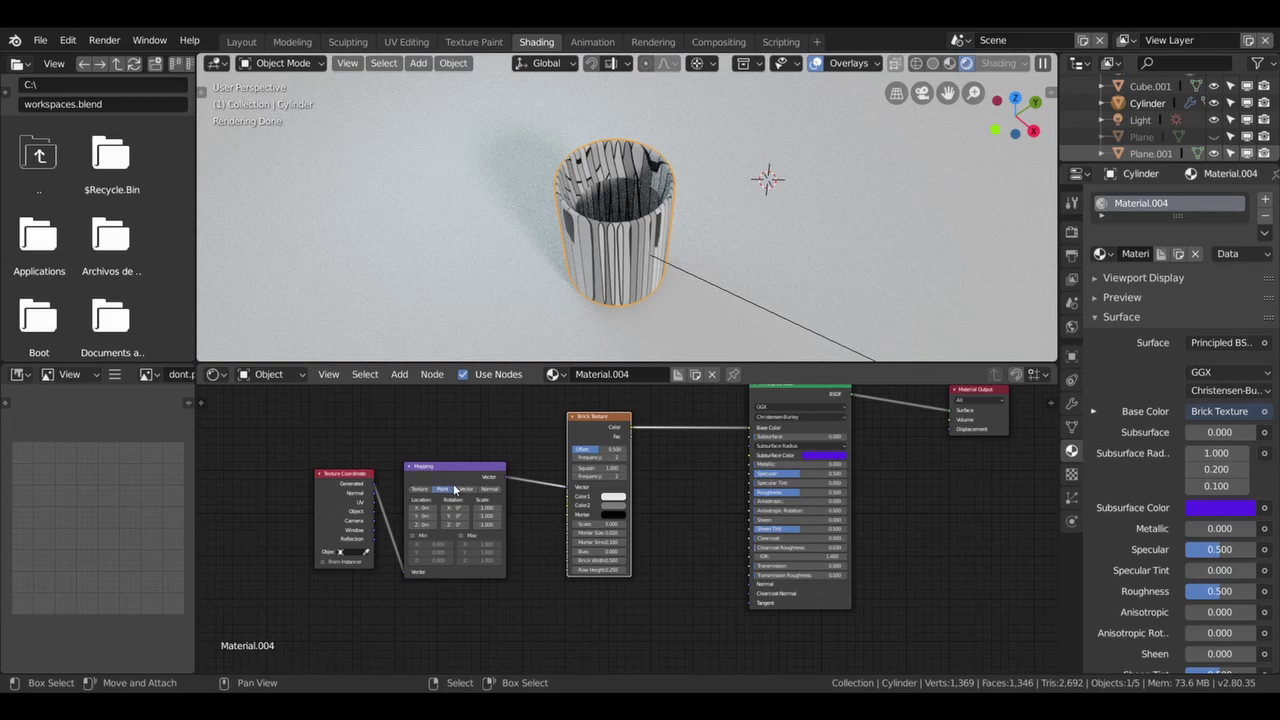
scroll(458, 490, "up", 2)
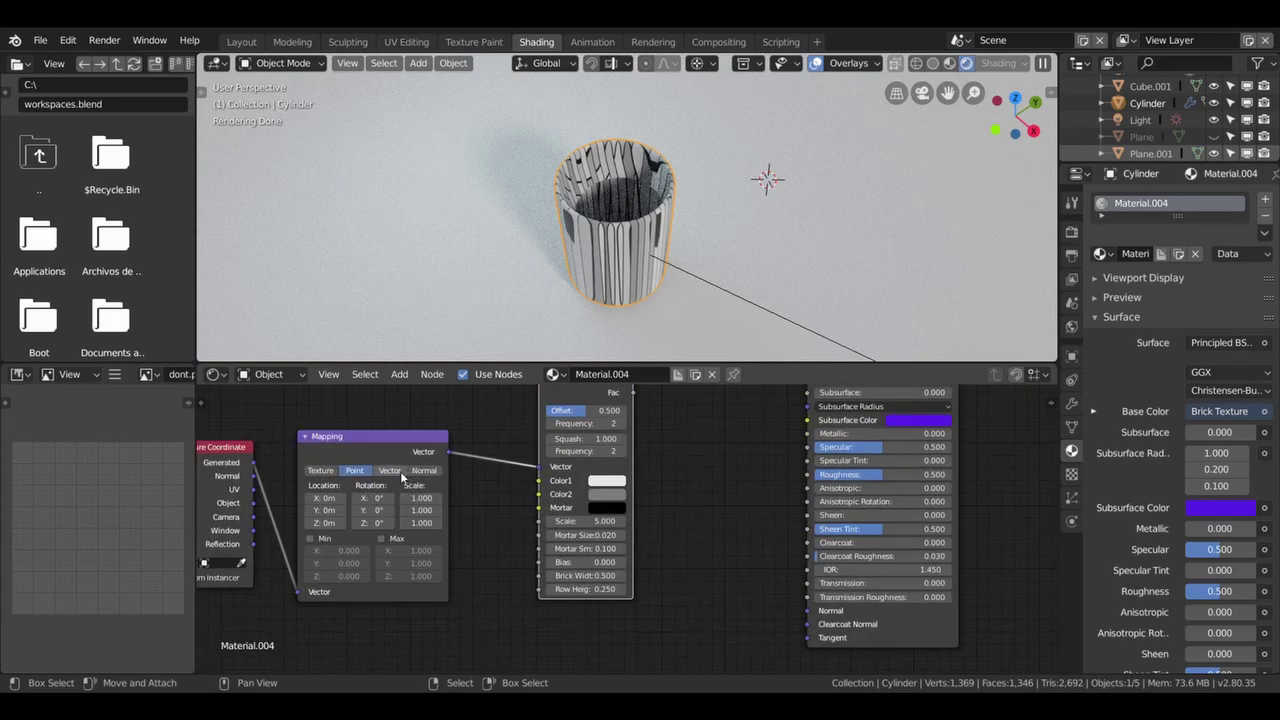
left_click(389, 470)
left_click_drag(421, 498, 470, 498)
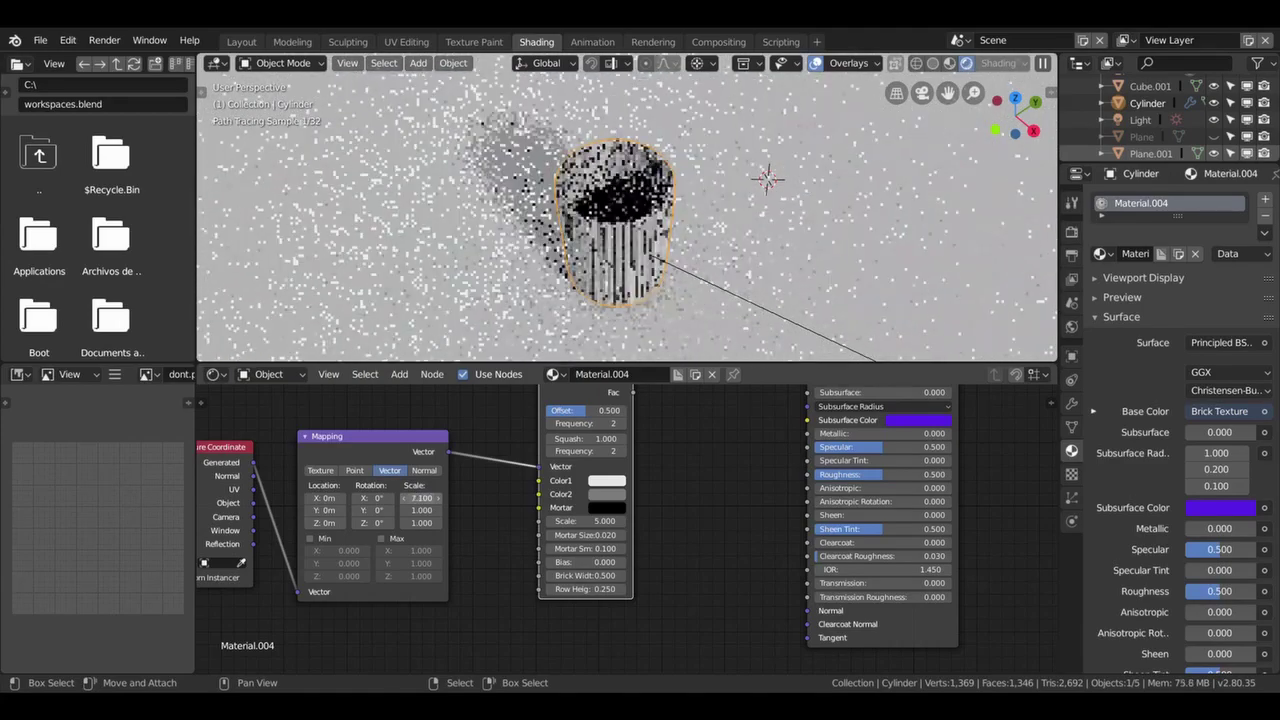
left_click_drag(436, 498, 391, 498)
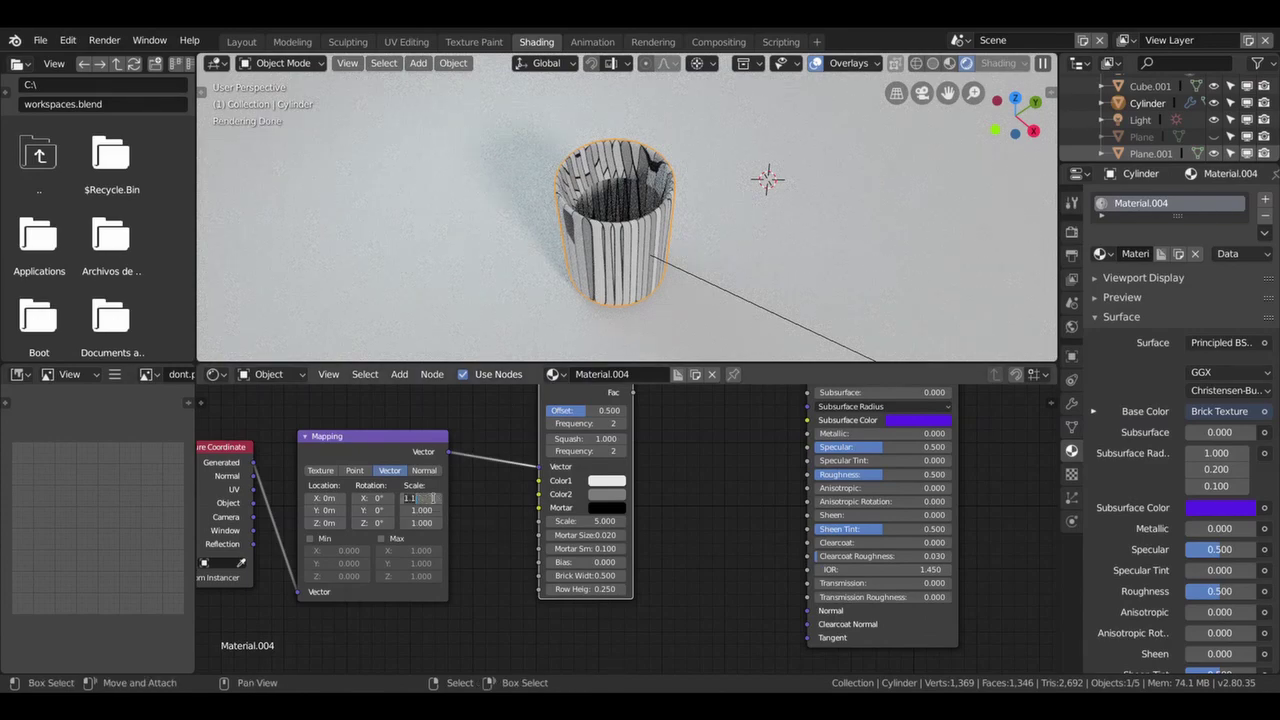
type("1")
key("Return")
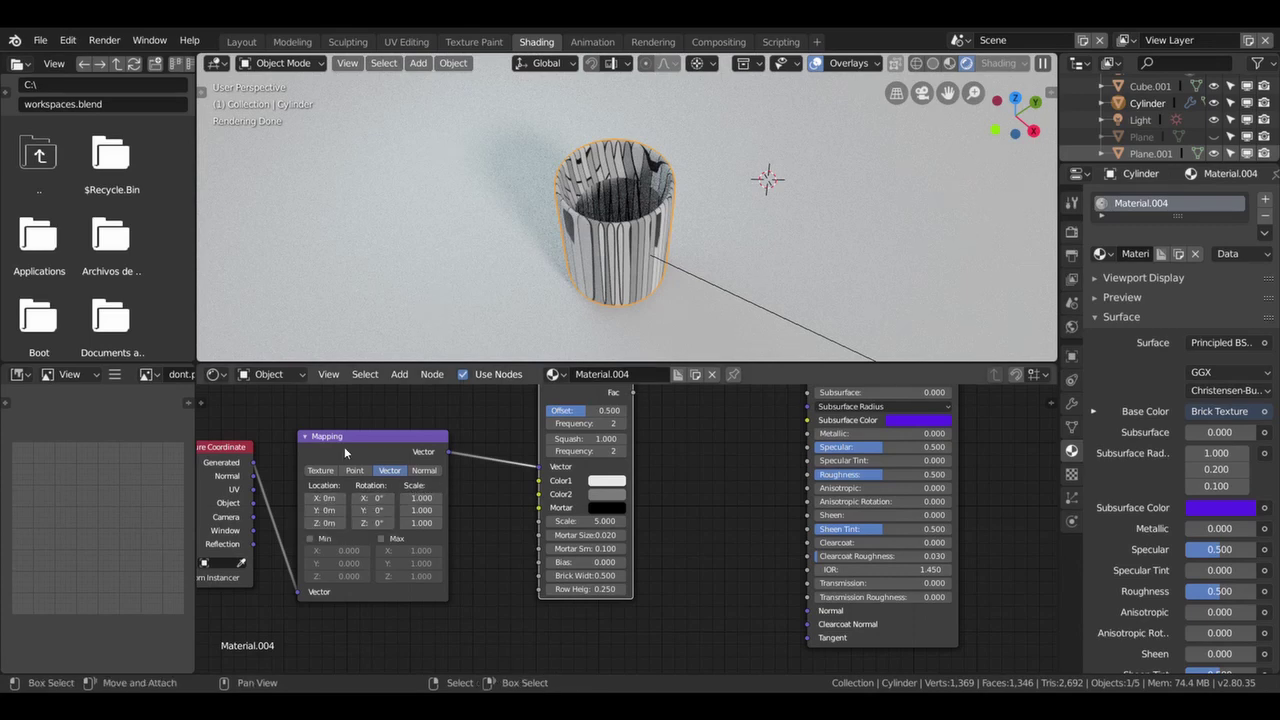
Feed Texture Coordinate UV into the Mapping Vector and show the UV Editing layout.
left_click_drag(344, 453, 421, 429)
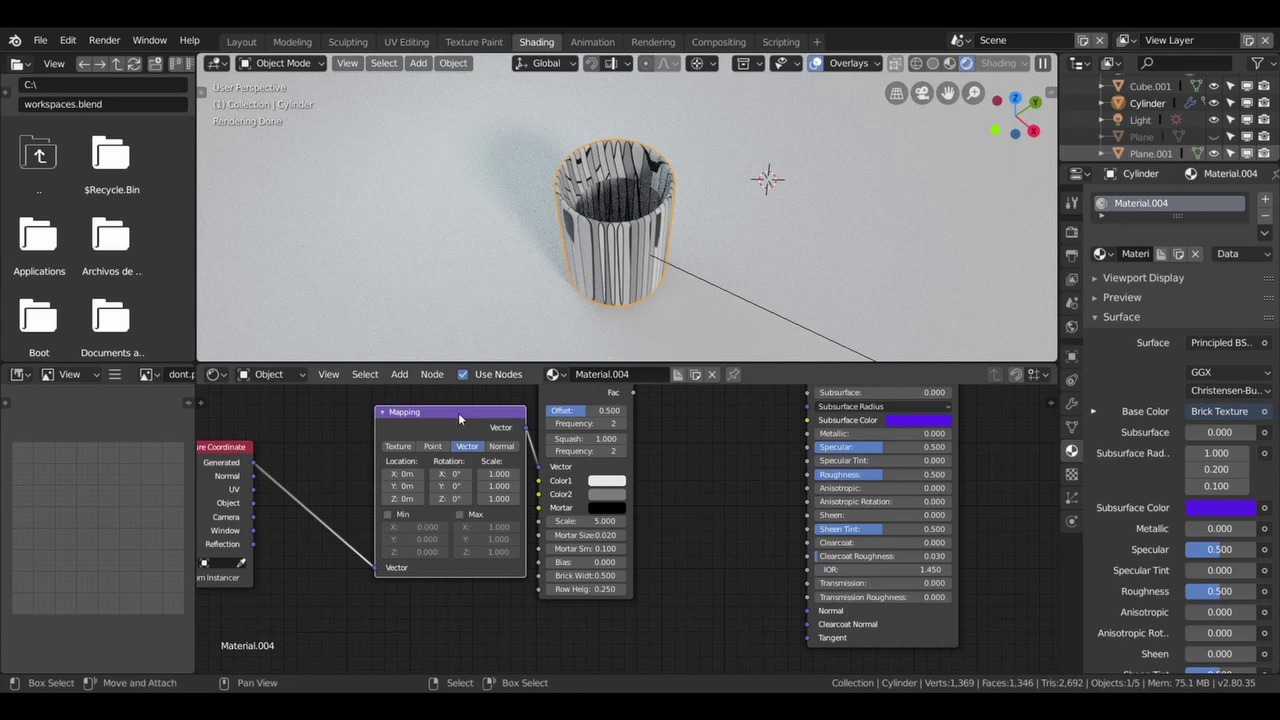
left_click_drag(459, 418, 419, 417)
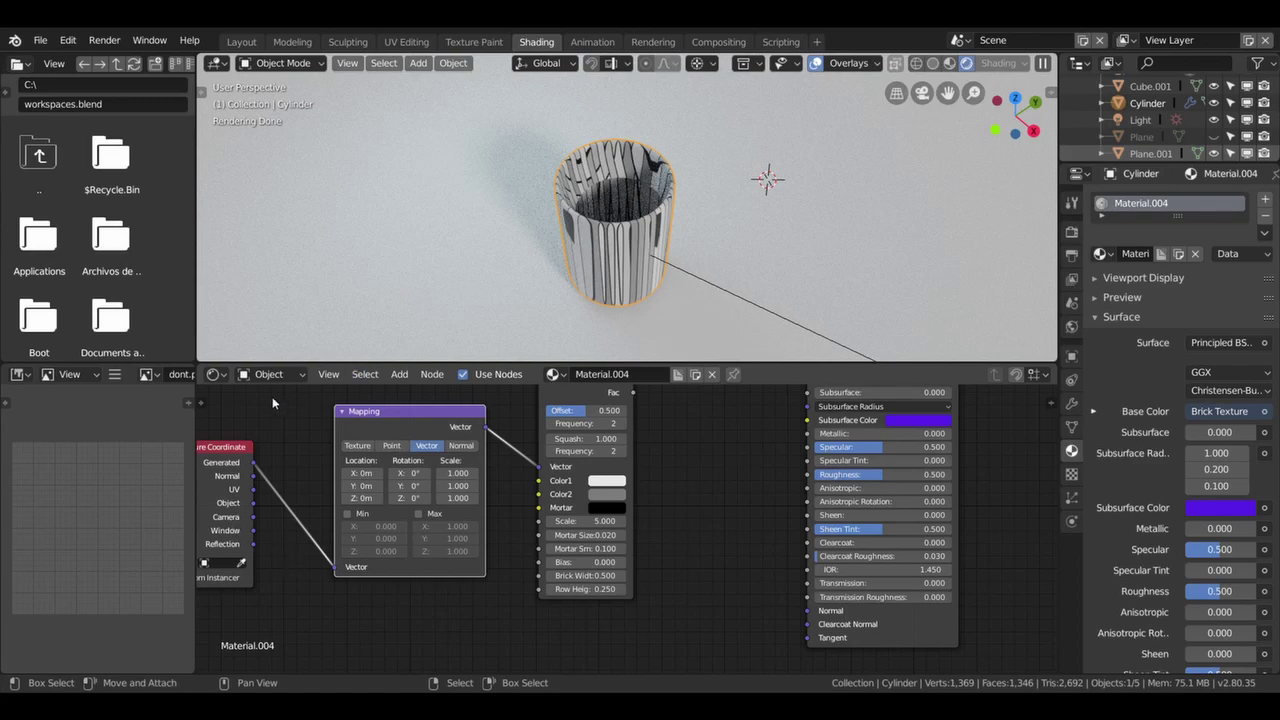
left_click_drag(253, 489, 336, 568)
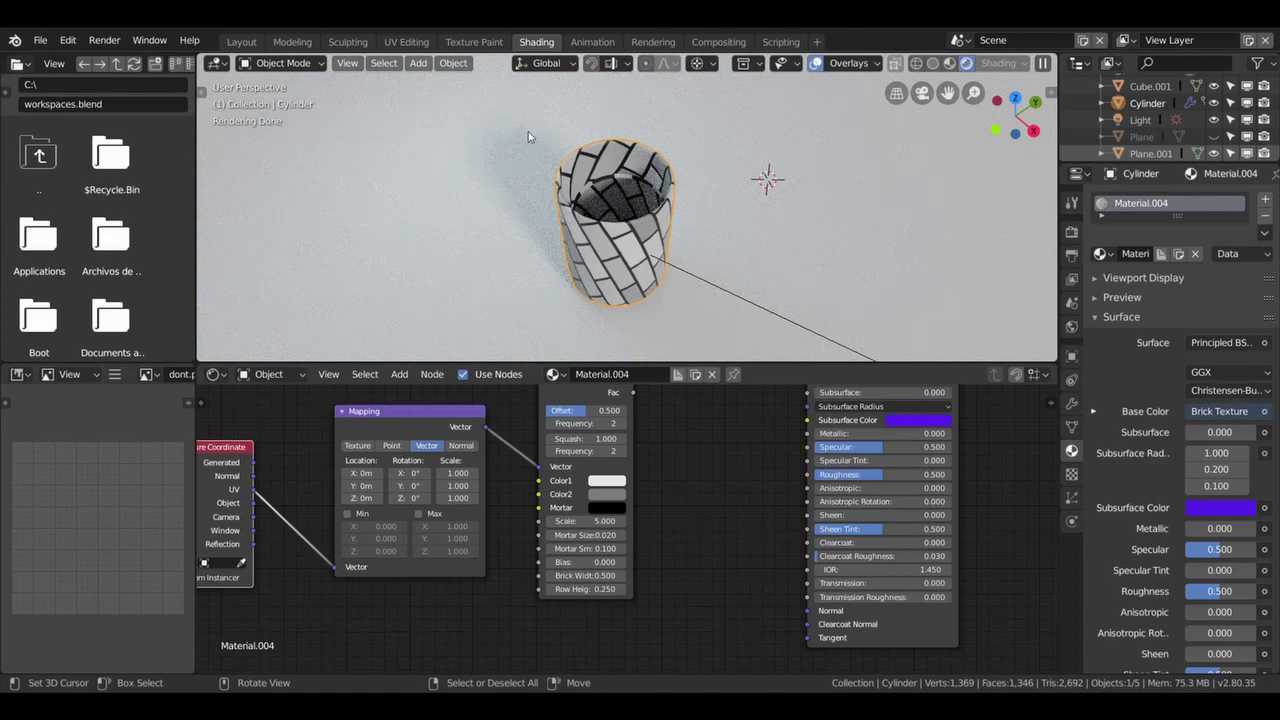
mouse_move(657, 277)
middle_mouse_down()
mouse_move(638, 210)
mouse_move(449, 150)
middle_mouse_up()
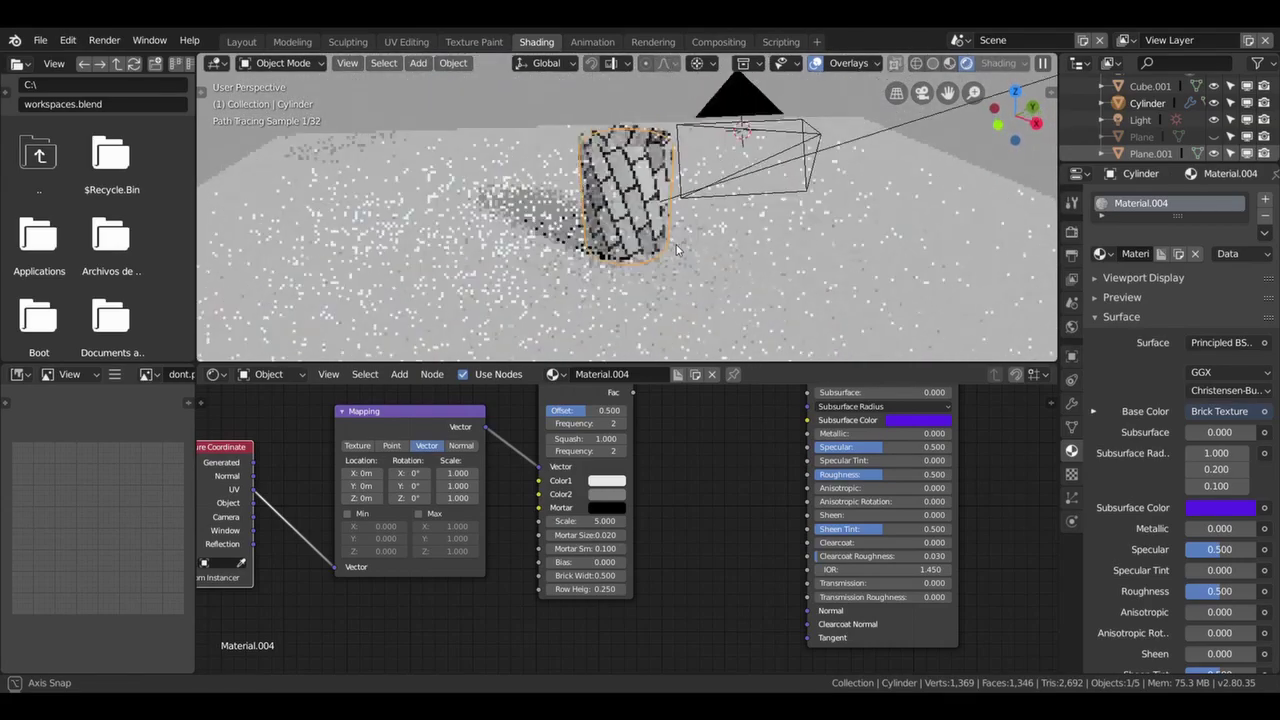
left_click(390, 44)
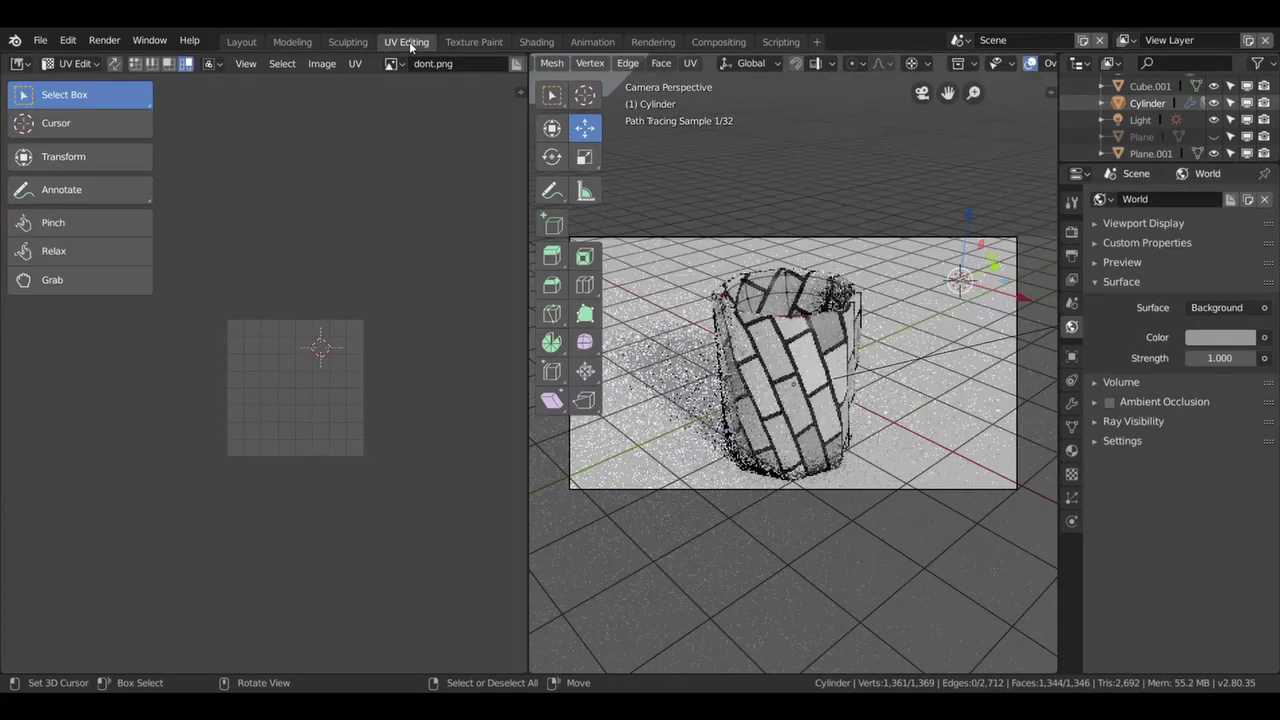
Add a test cube to the cylinder's mesh in the UV editing layout.
key("ctrl+z")
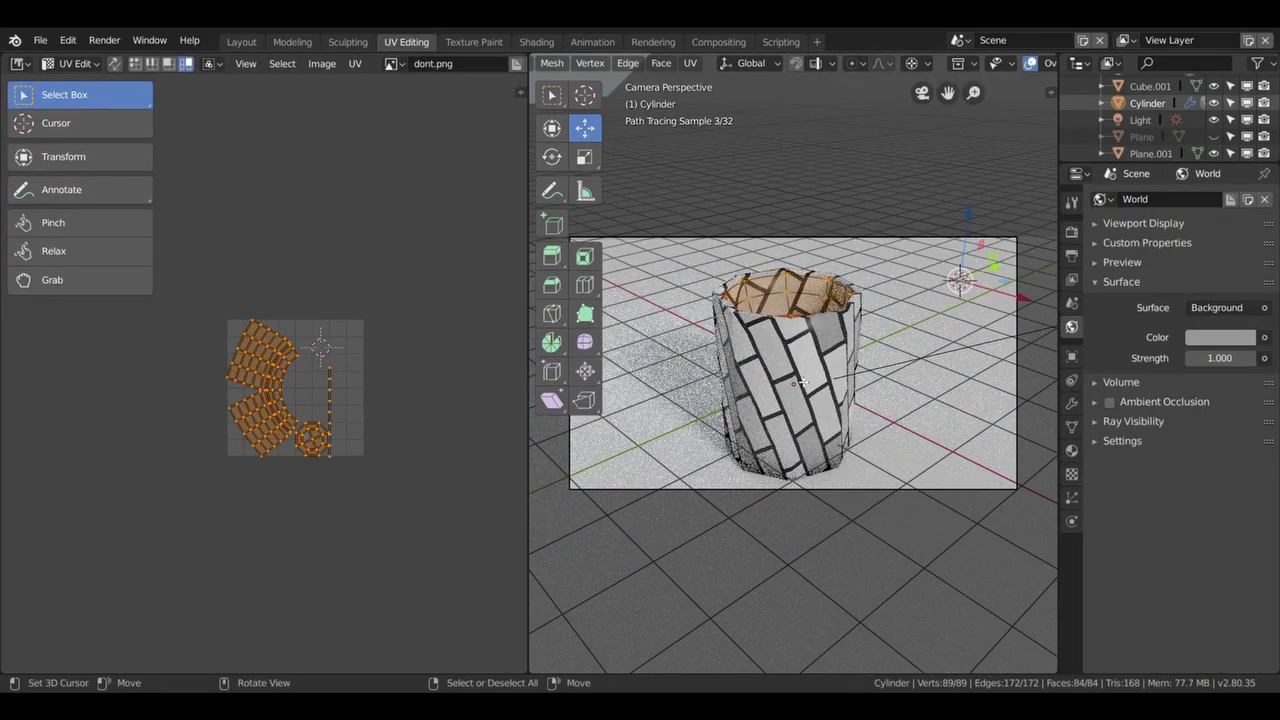
scroll(801, 381, "up", 2)
scroll(801, 378, "up", 1)
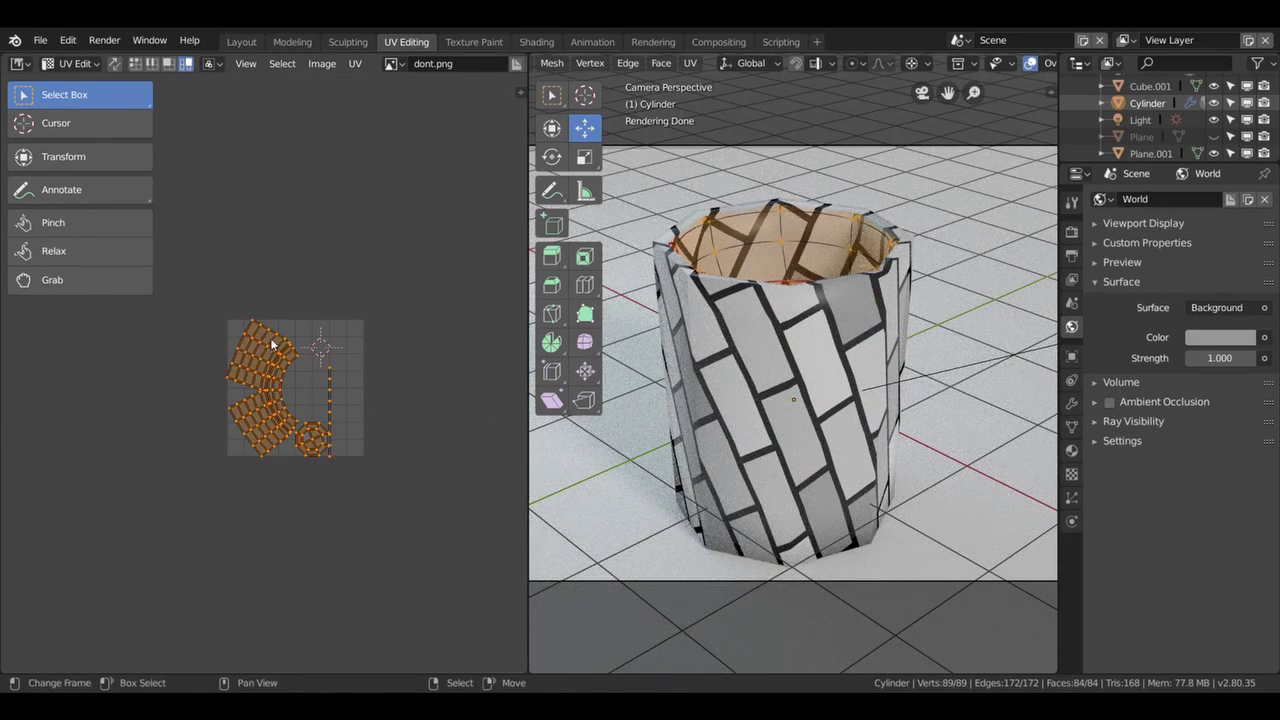
scroll(664, 403, "down", 1)
scroll(664, 403, "down", 2)
scroll(664, 403, "down", 2)
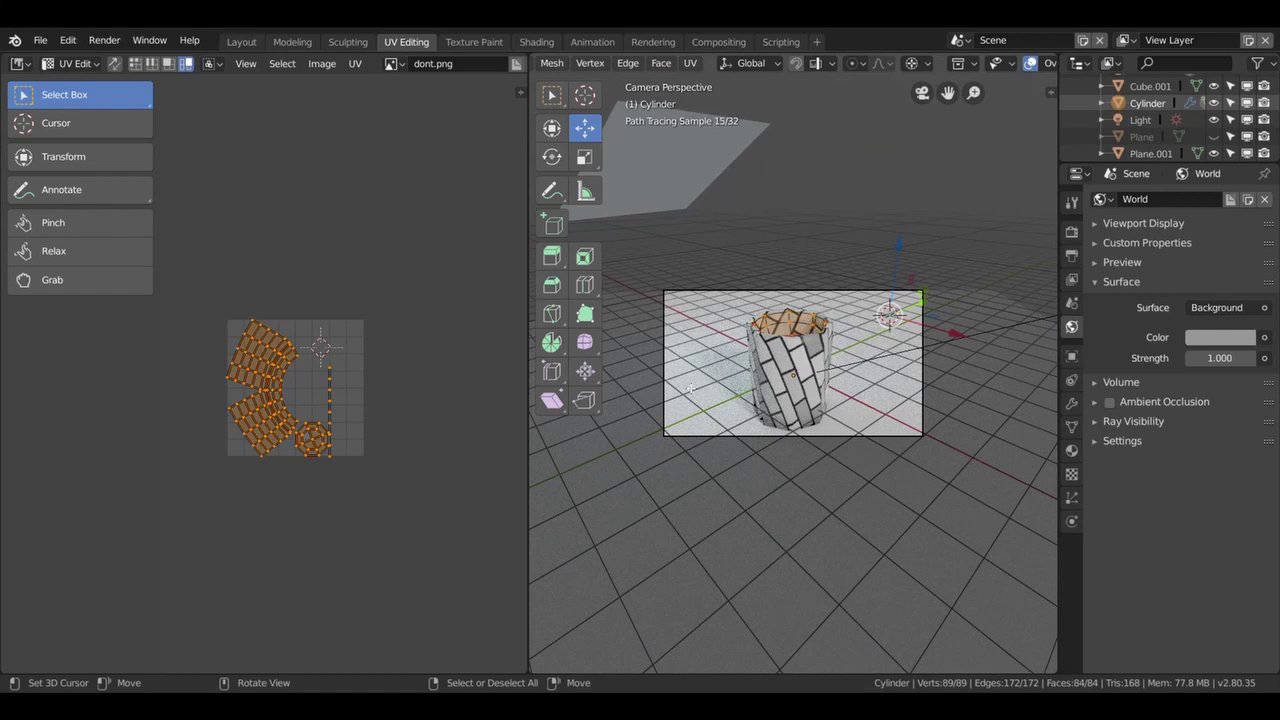
key("shift+a")
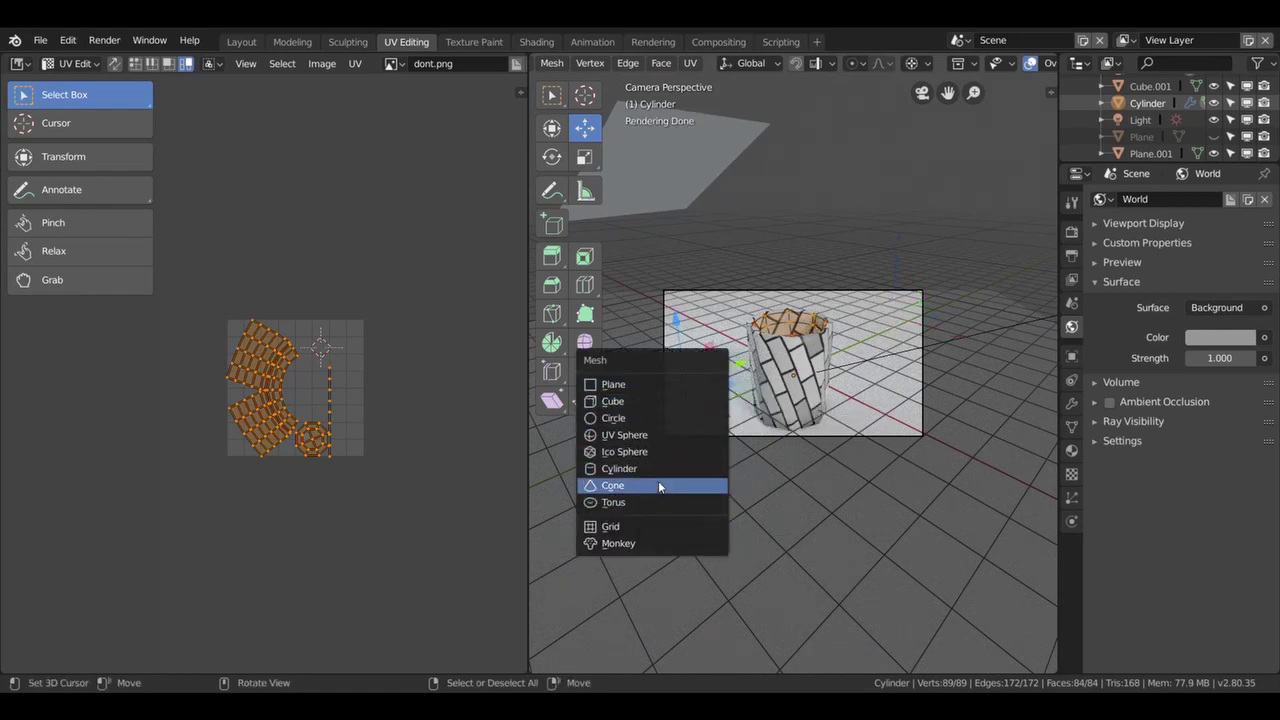
left_click(654, 400)
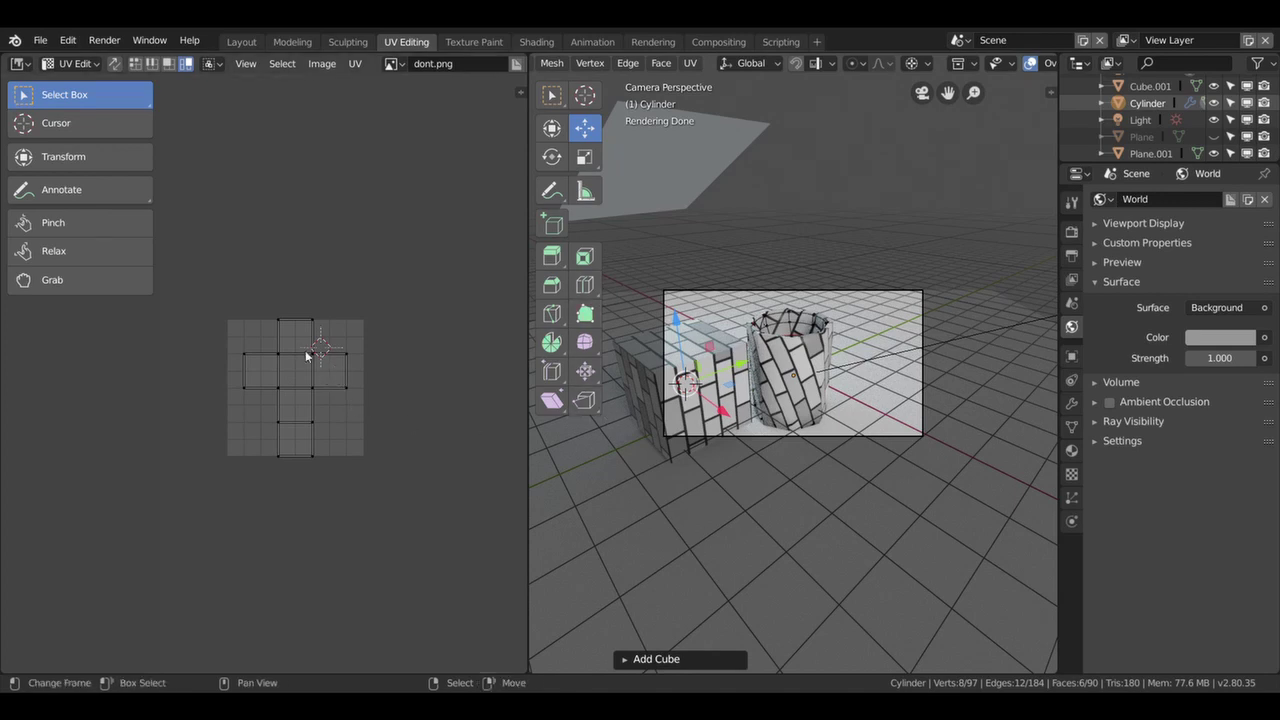
Inspect the brick-textured cube beside the cup, then undo until it is removed.
left_click(684, 377)
scroll(688, 452, "up", 2)
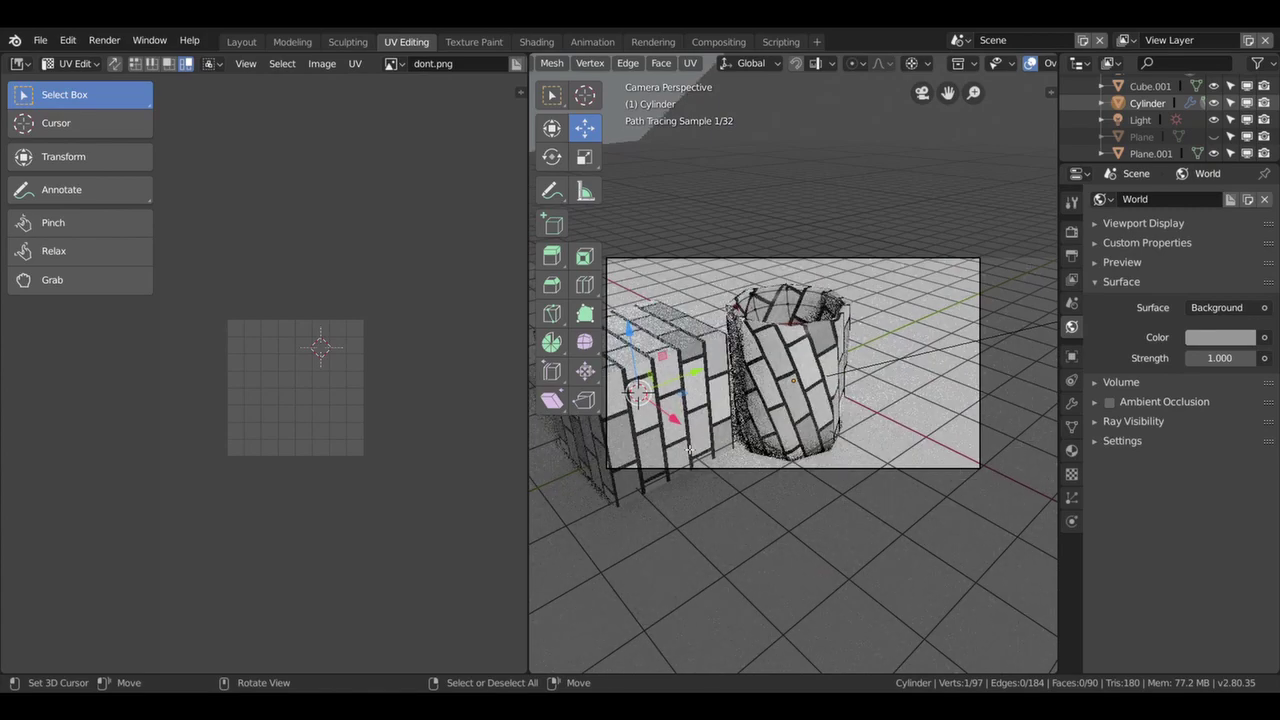
middle_click_drag(688, 452, 752, 462)
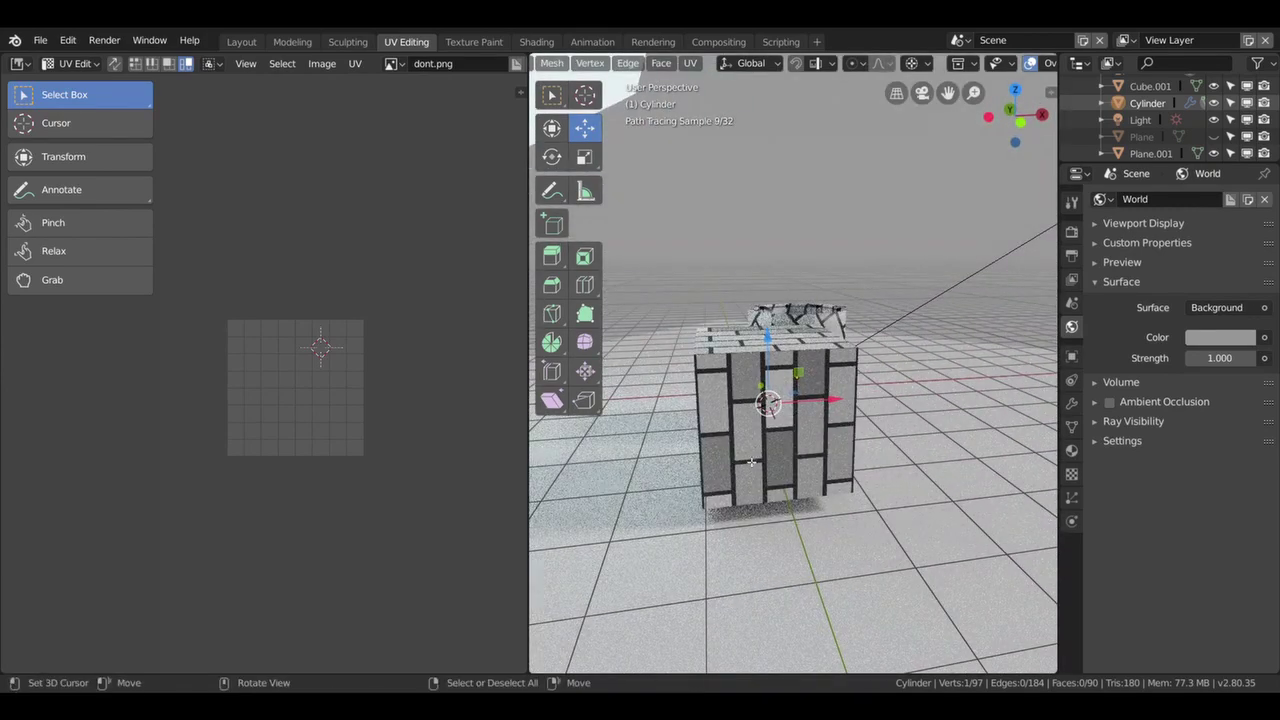
key("Tab")
middle_click_drag(745, 455, 695, 418)
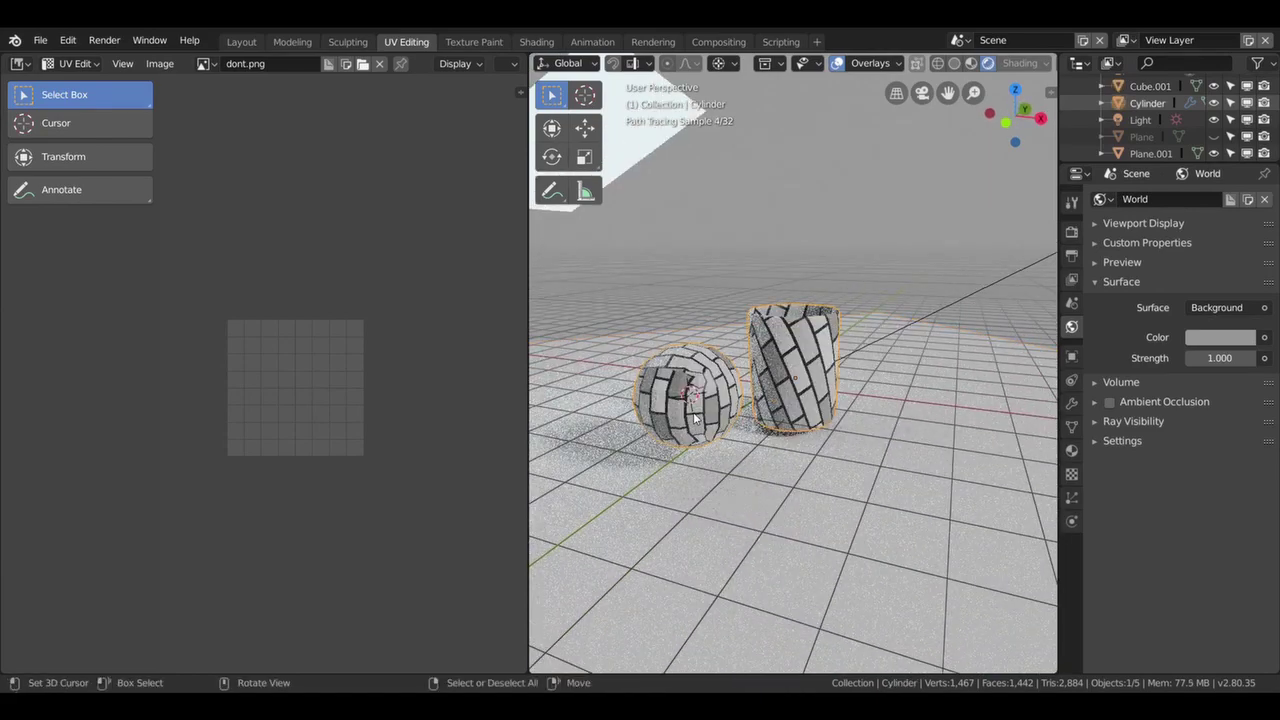
key("ctrl+z")
key("ctrl+z")
key("ctrl+z")
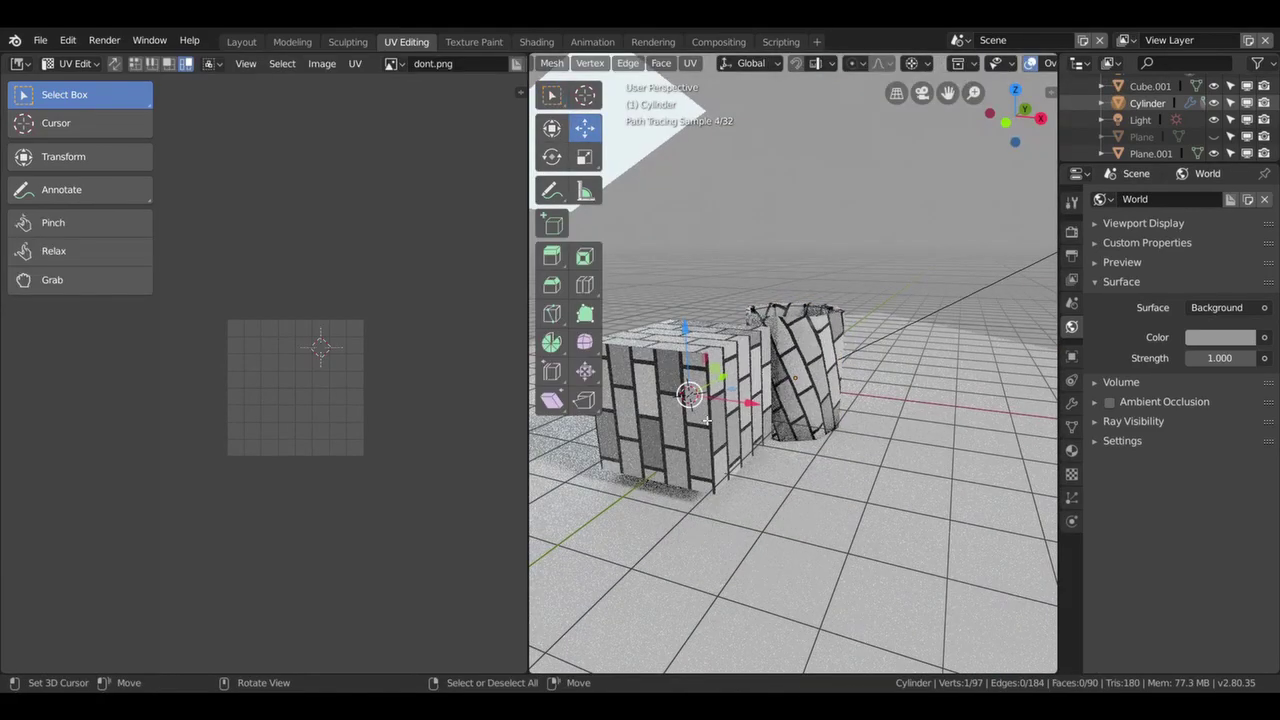
key("ctrl+z")
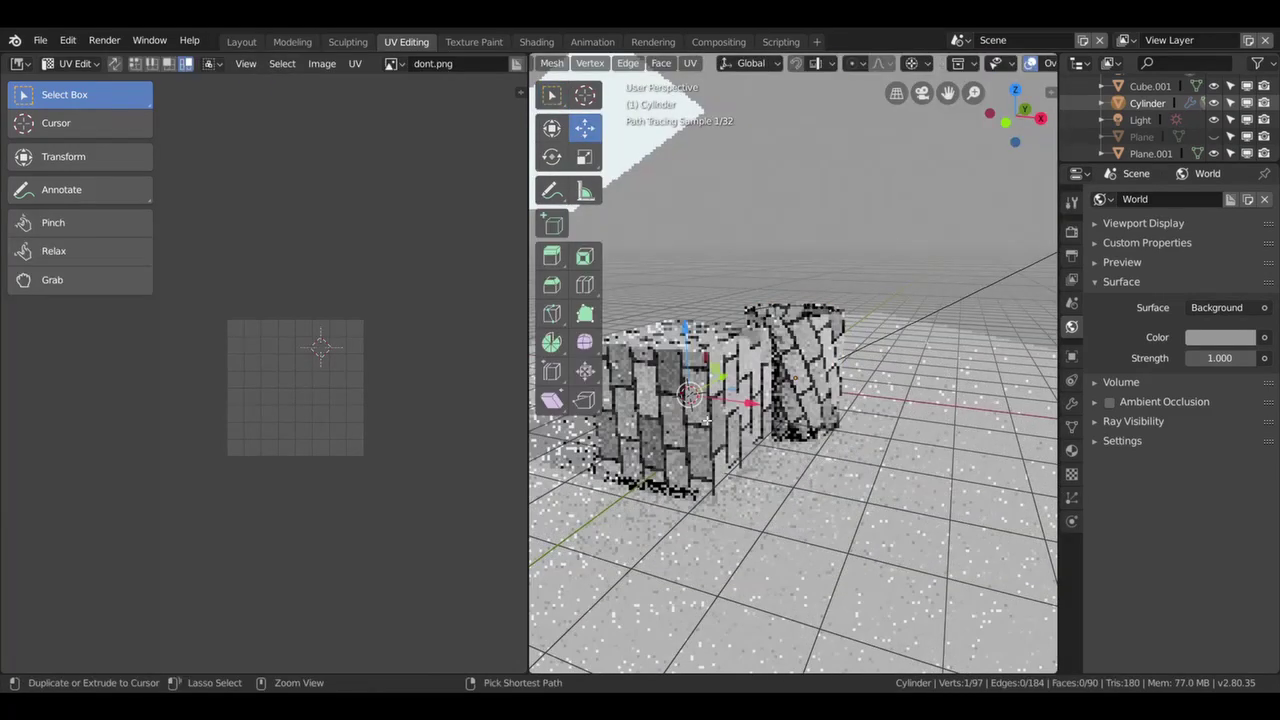
key("ctrl+z")
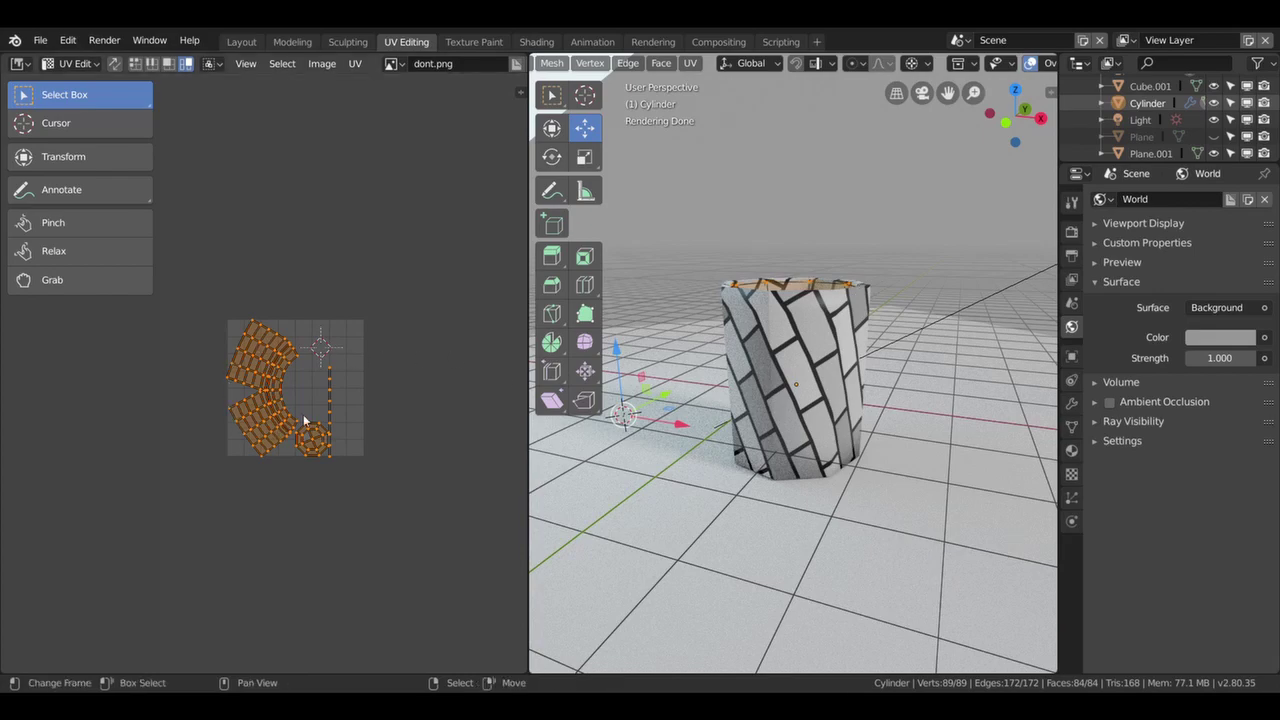
mouse_move(786, 412)
middle_mouse_down()
mouse_move(772, 430)
mouse_move(787, 458)
mouse_move(795, 378)
middle_mouse_up()
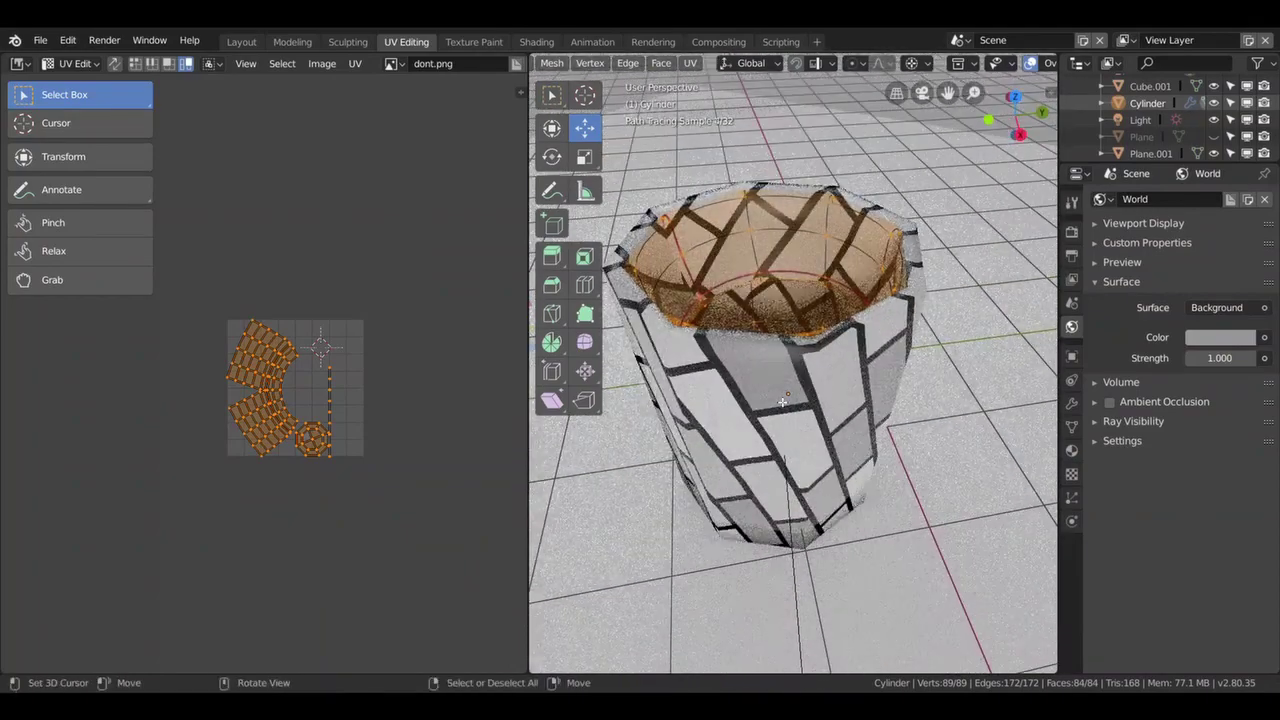
key("KP_0")
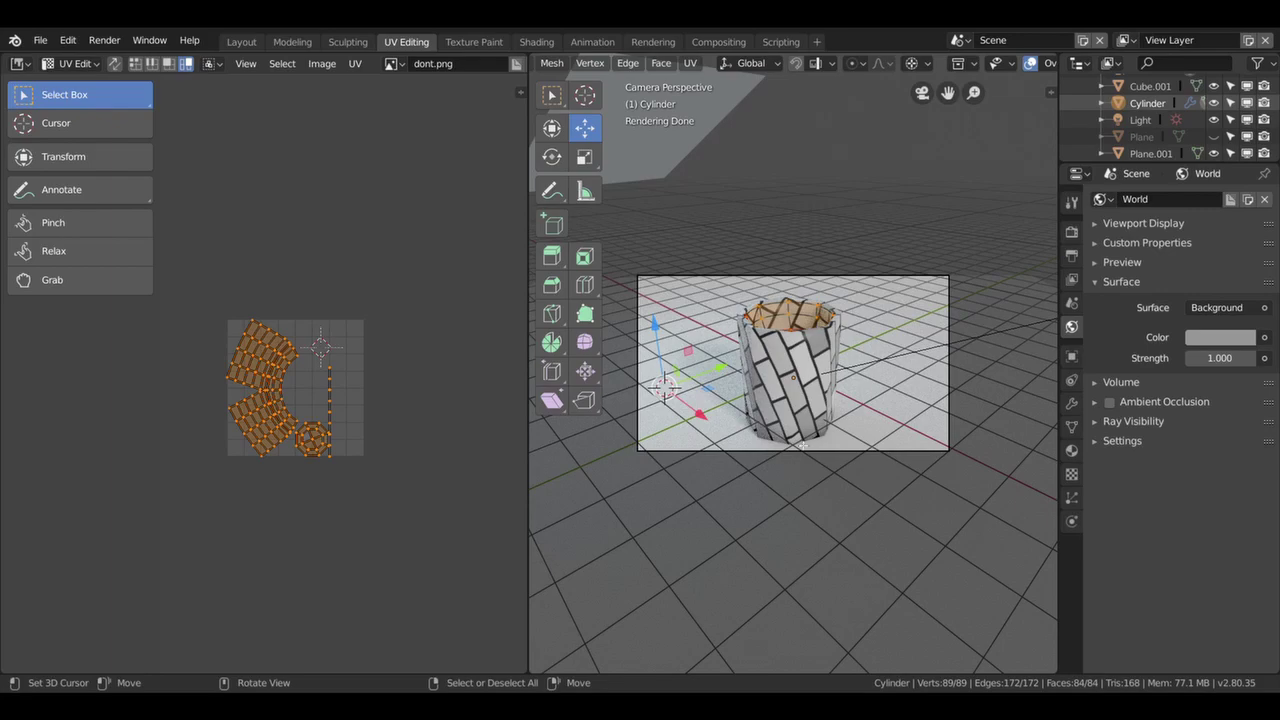
scroll(836, 390, "up", 1)
scroll(836, 390, "up", 3)
scroll(828, 411, "up", 1)
middle_click_drag(828, 411, 700, 395)
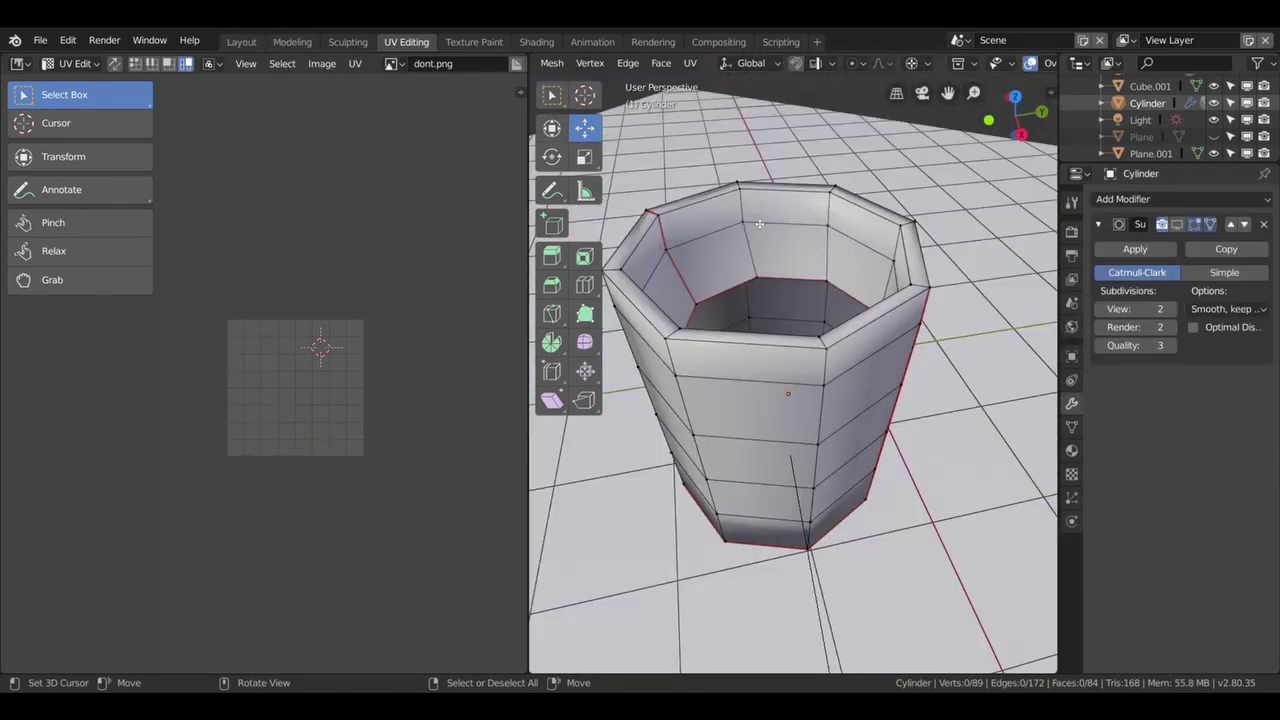
Mark the cup's inner rim edge loop as a UV seam.
left_click(760, 224)
scroll(790, 63, "down", 2)
scroll(786, 64, "down", 3)
scroll(786, 63, "up", 2)
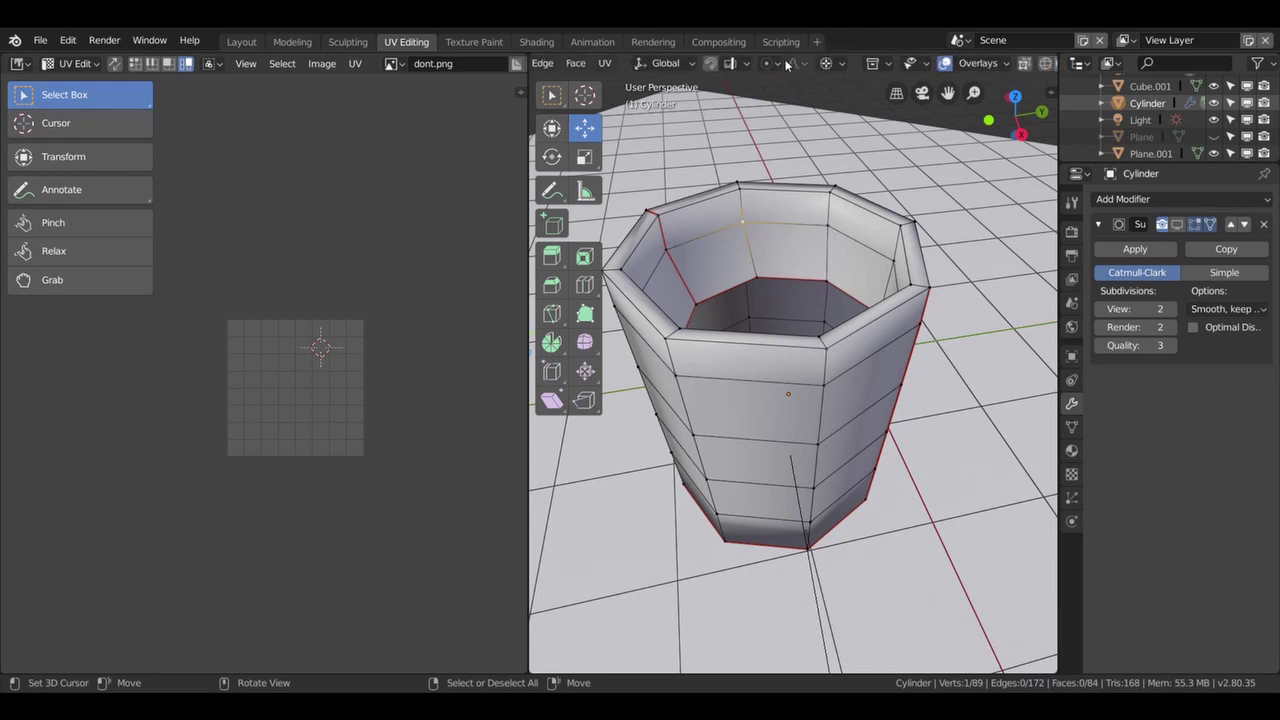
scroll(786, 63, "up", 3)
key("2")
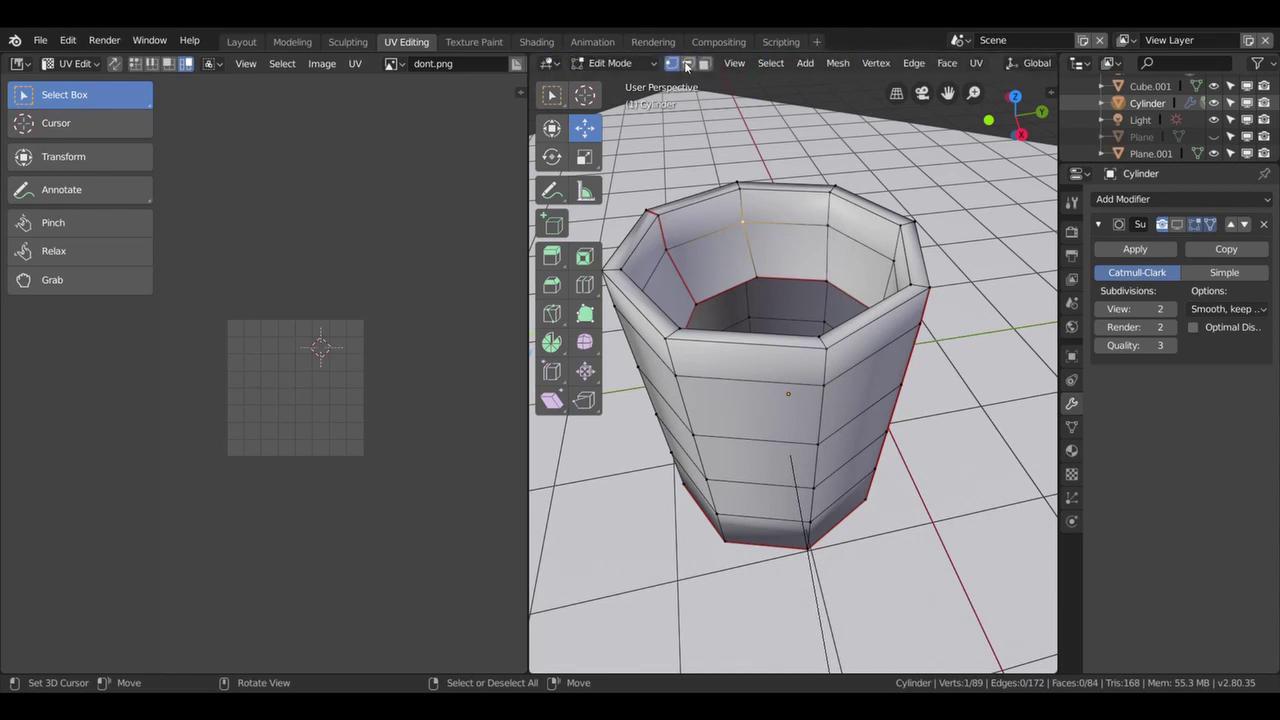
left_click(771, 230)
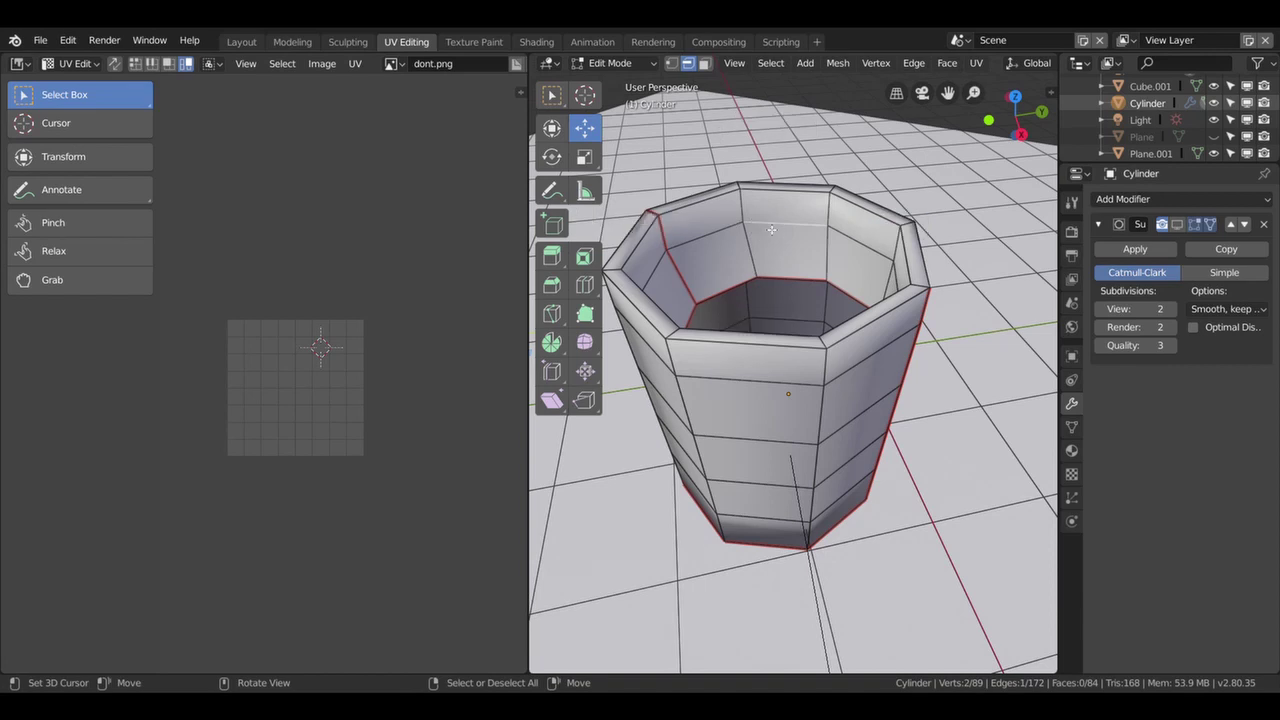
left_click(771, 230, "alt")
key("u")
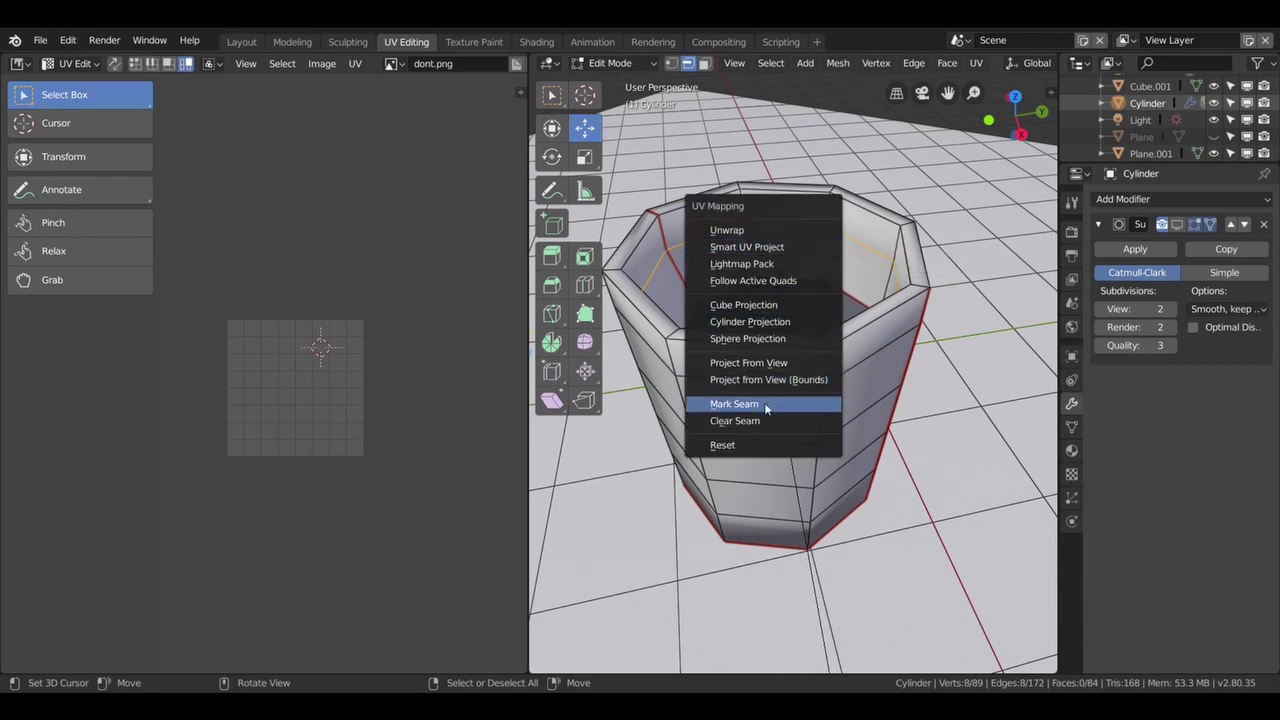
left_click(767, 404)
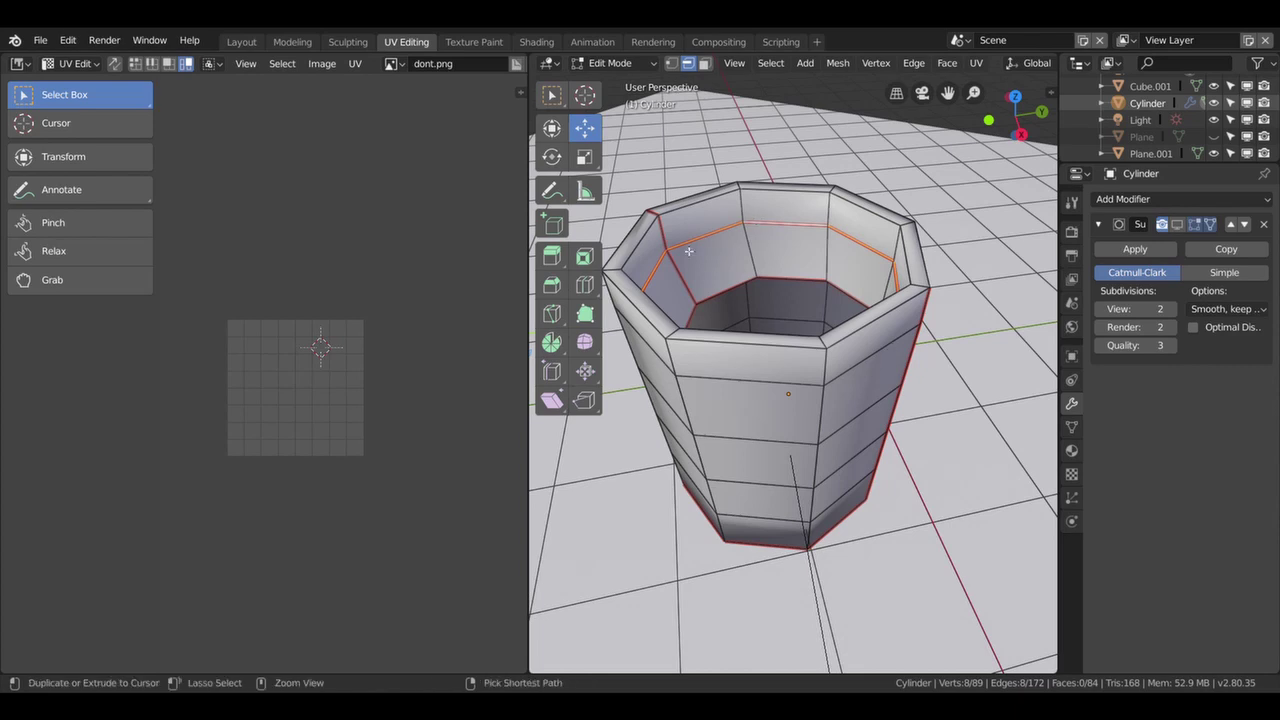
left_click(877, 258, "ctrl")
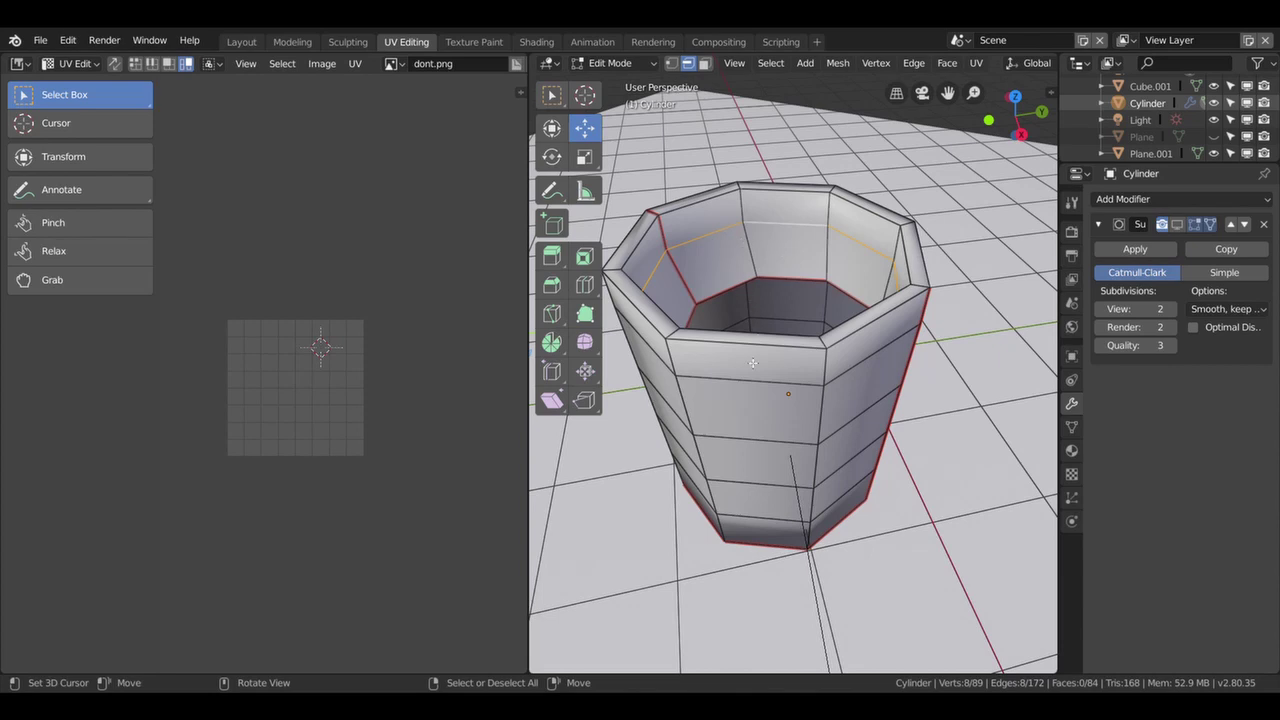
Mark the upper ring edge loop as a seam and select the whole mesh.
scroll(753, 363, "down", 2)
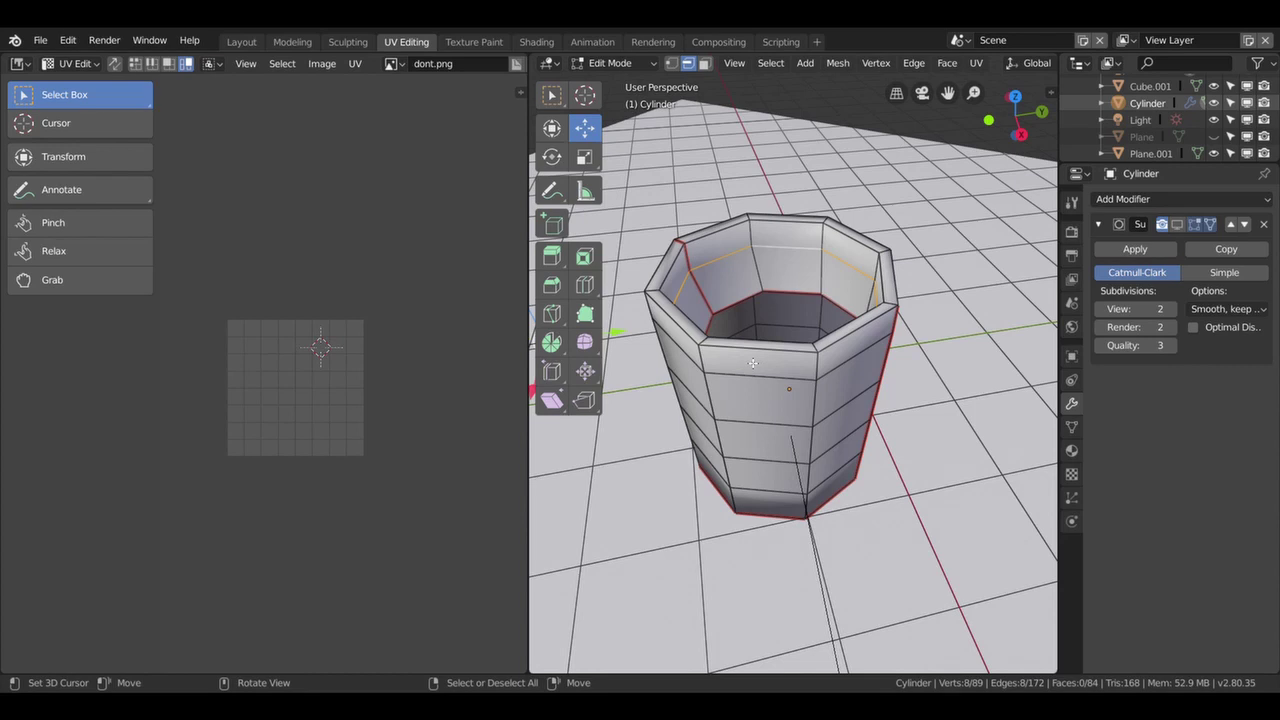
left_click(777, 252)
left_click(777, 252, "alt")
key("u")
left_click(777, 252)
key("a")
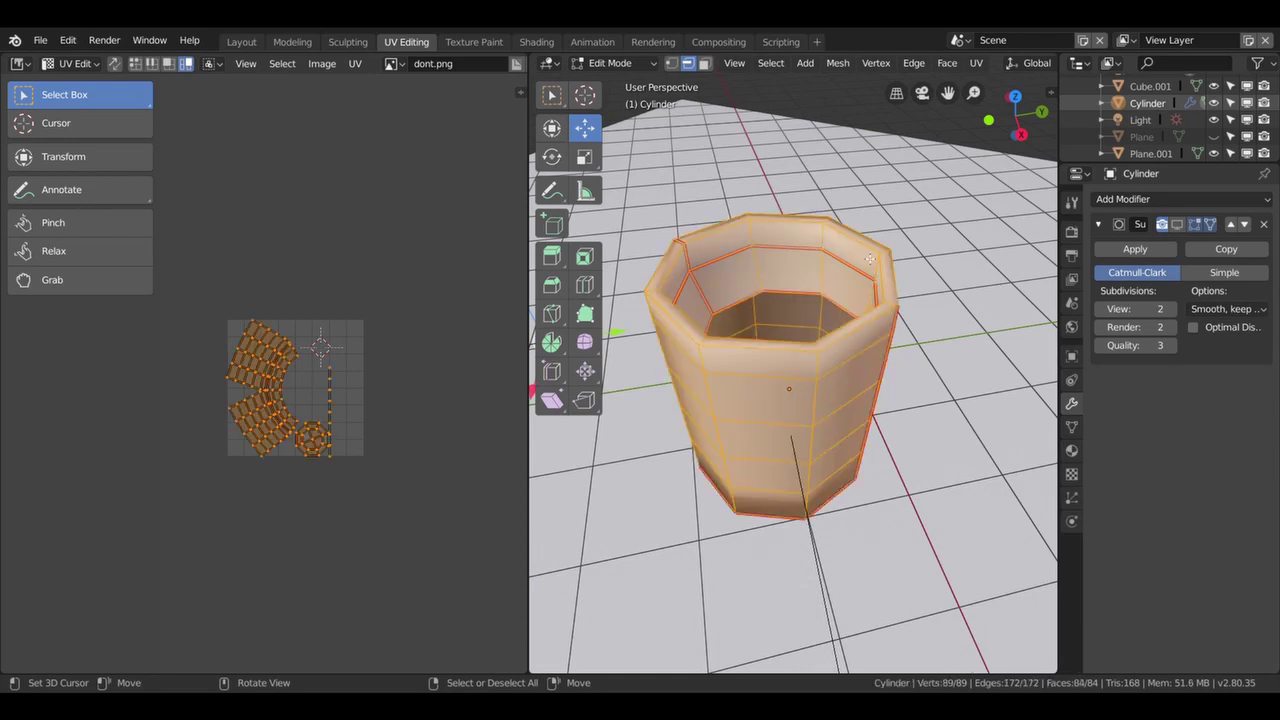
Unwrap the cup along the marked seams.
key("u")
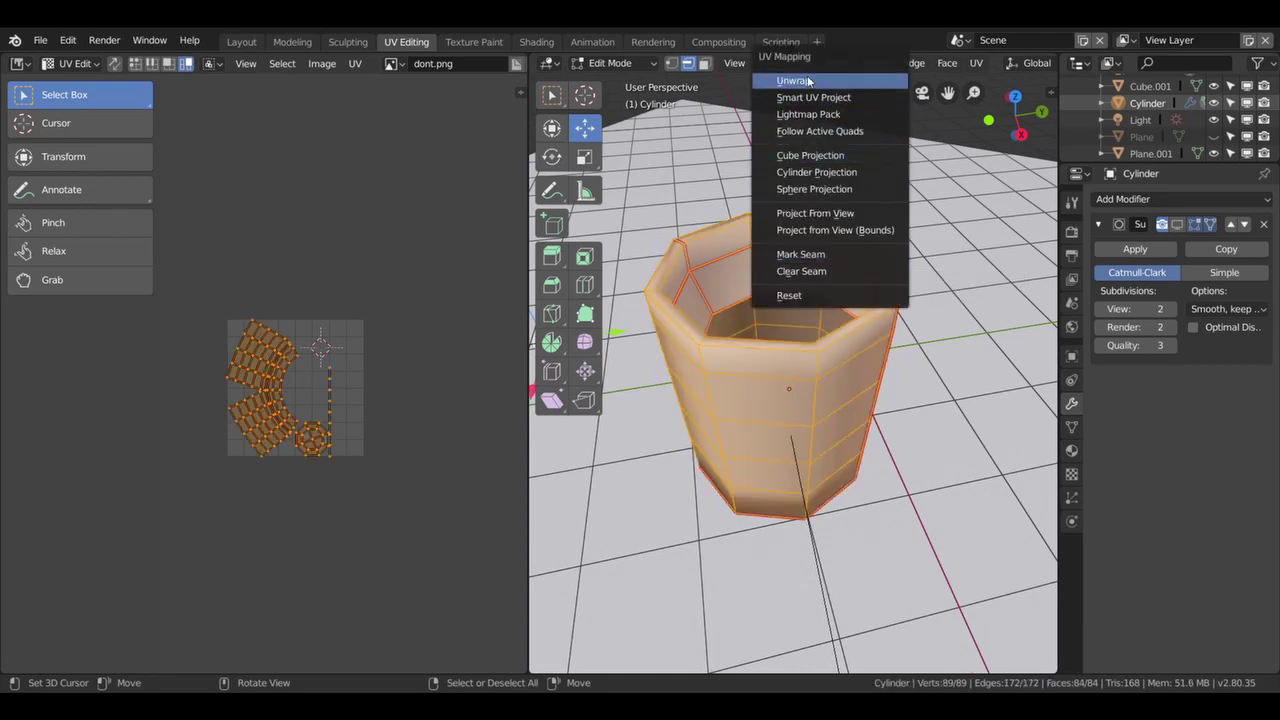
left_click(793, 82)
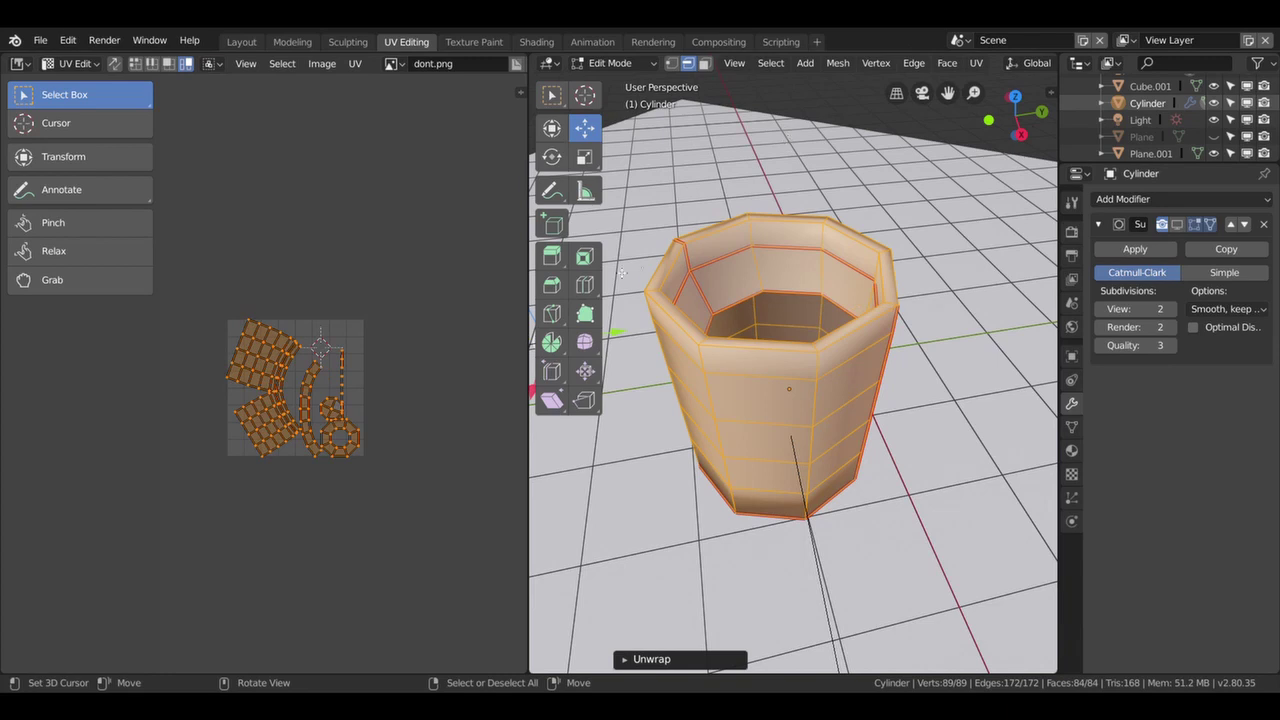
scroll(317, 387, "up", 3)
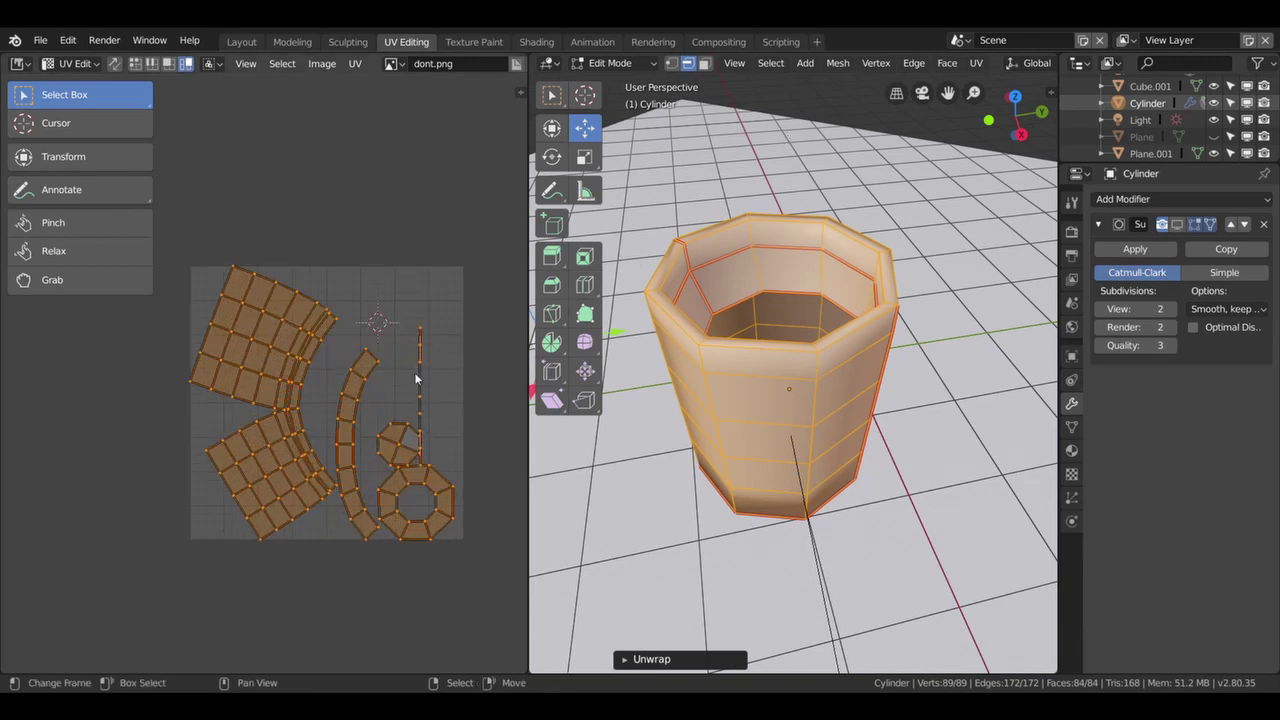
Reselect the rim loop, re-unwrap the whole cup, and move the UV pivot near the lower islands.
left_click(777, 250)
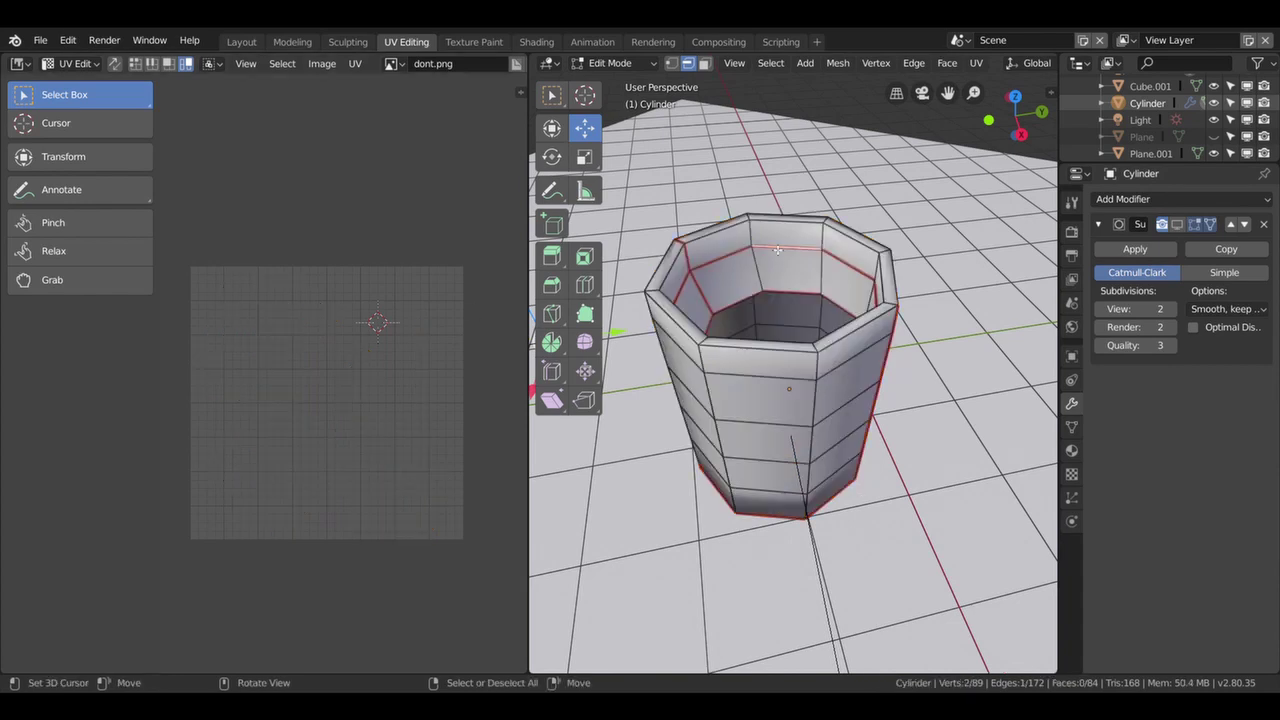
left_click(777, 250, "alt")
key("u")
key("a")
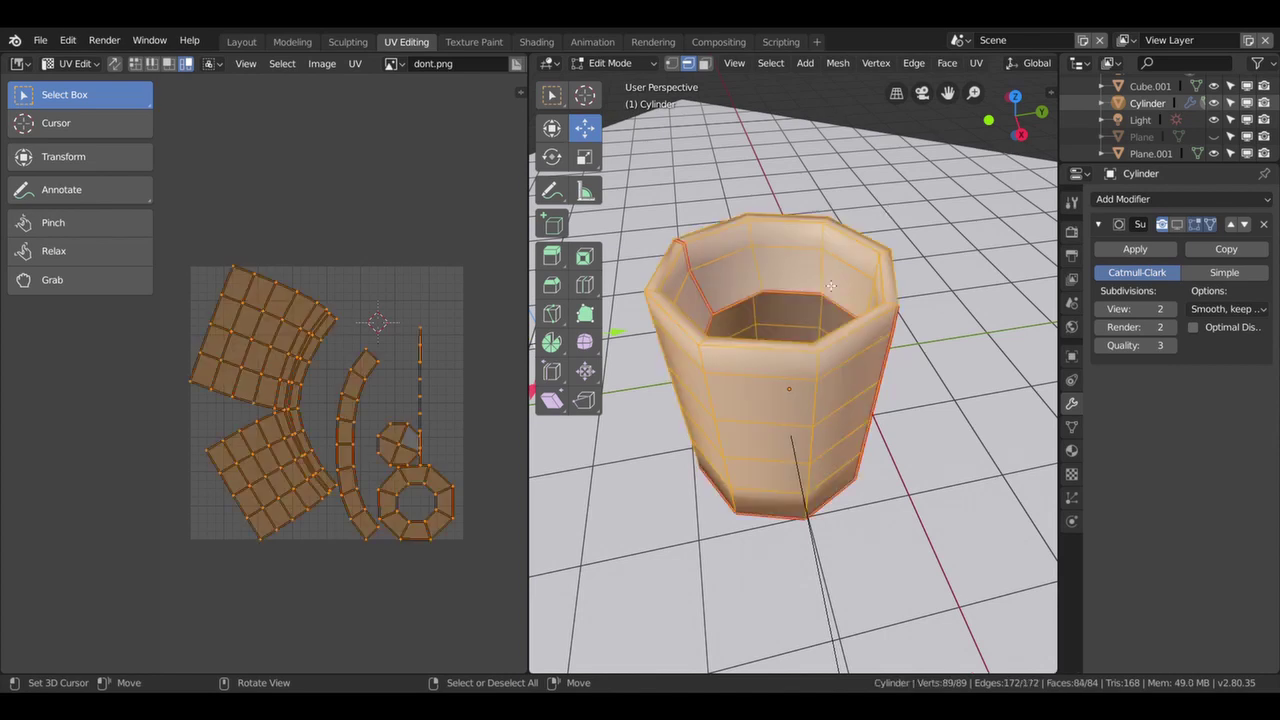
key("u")
left_click(802, 94)
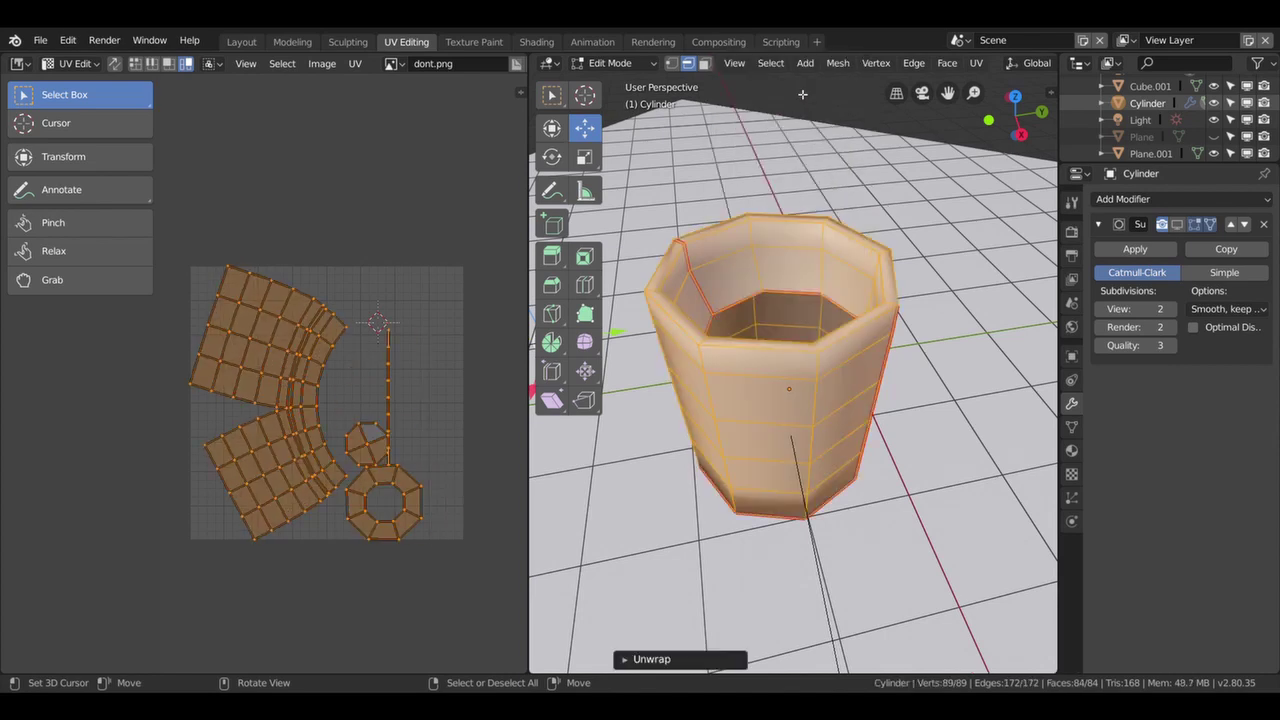
right_click(348, 408, "shift")
Orbit and zoom around the unwrapped cup, ending in the scene camera view.
middle_click_drag(718, 313, 812, 383)
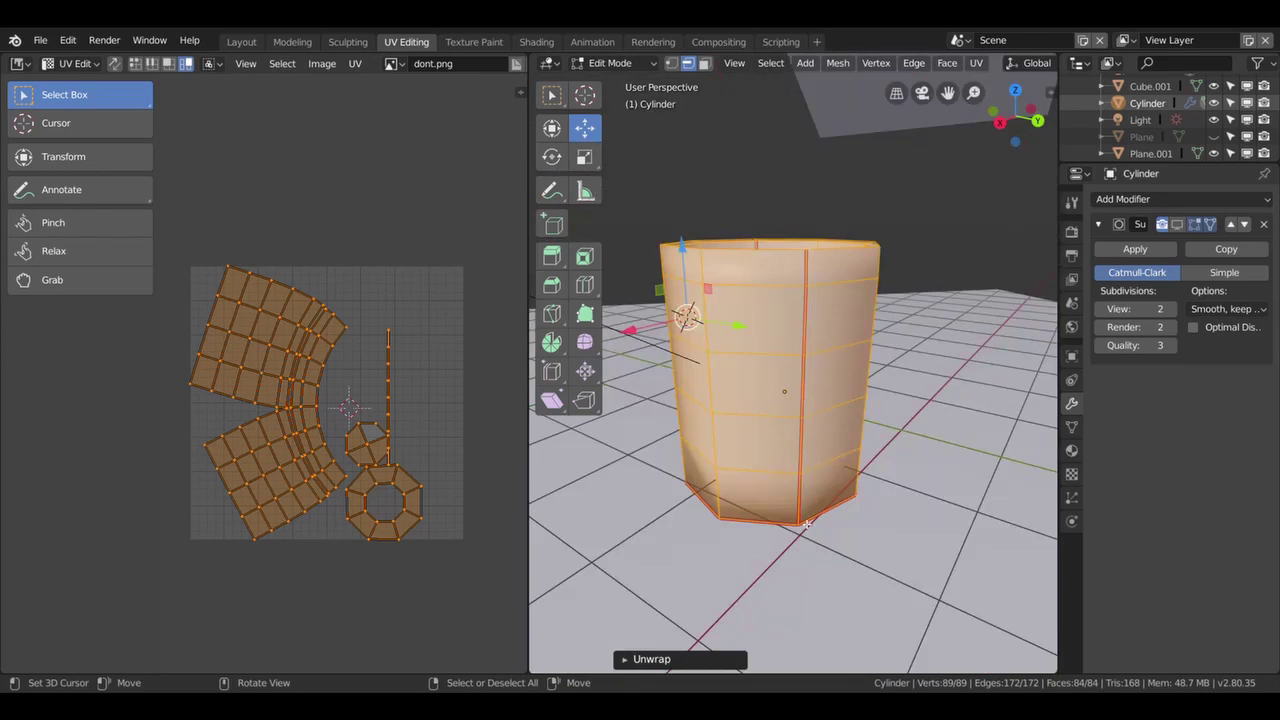
middle_click_drag(808, 289, 857, 310)
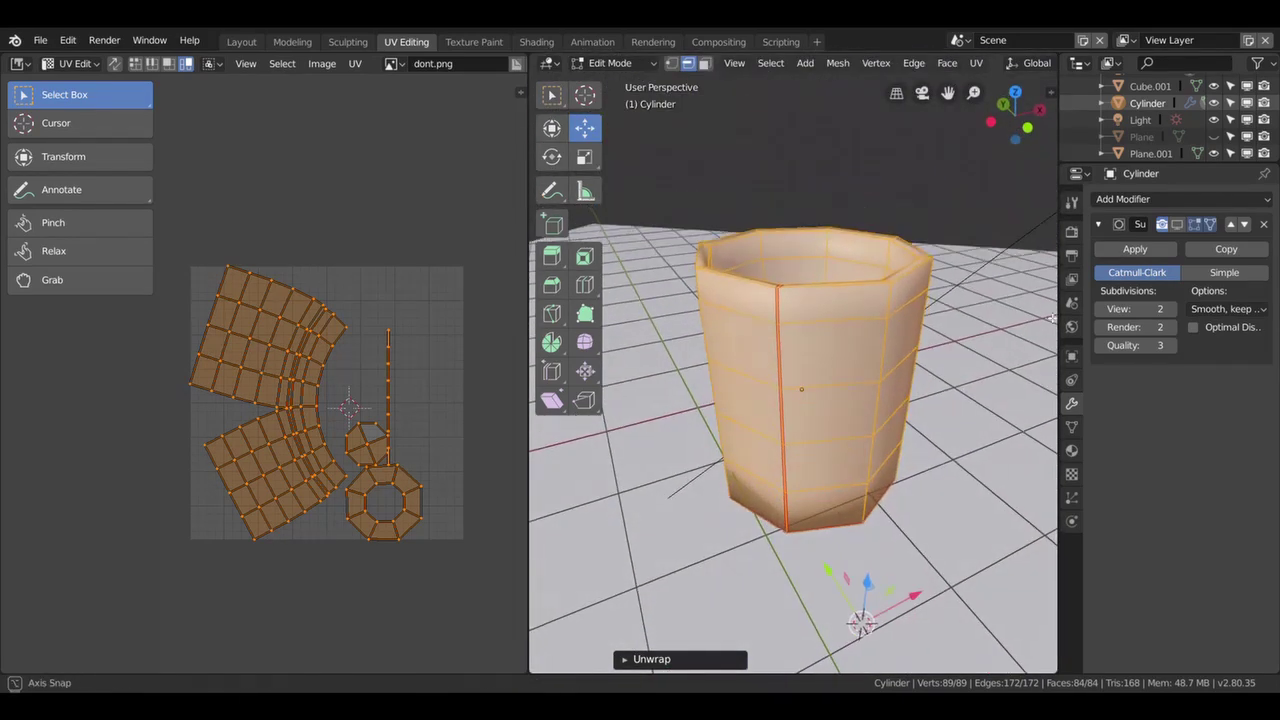
middle_click_drag(849, 428, 900, 440)
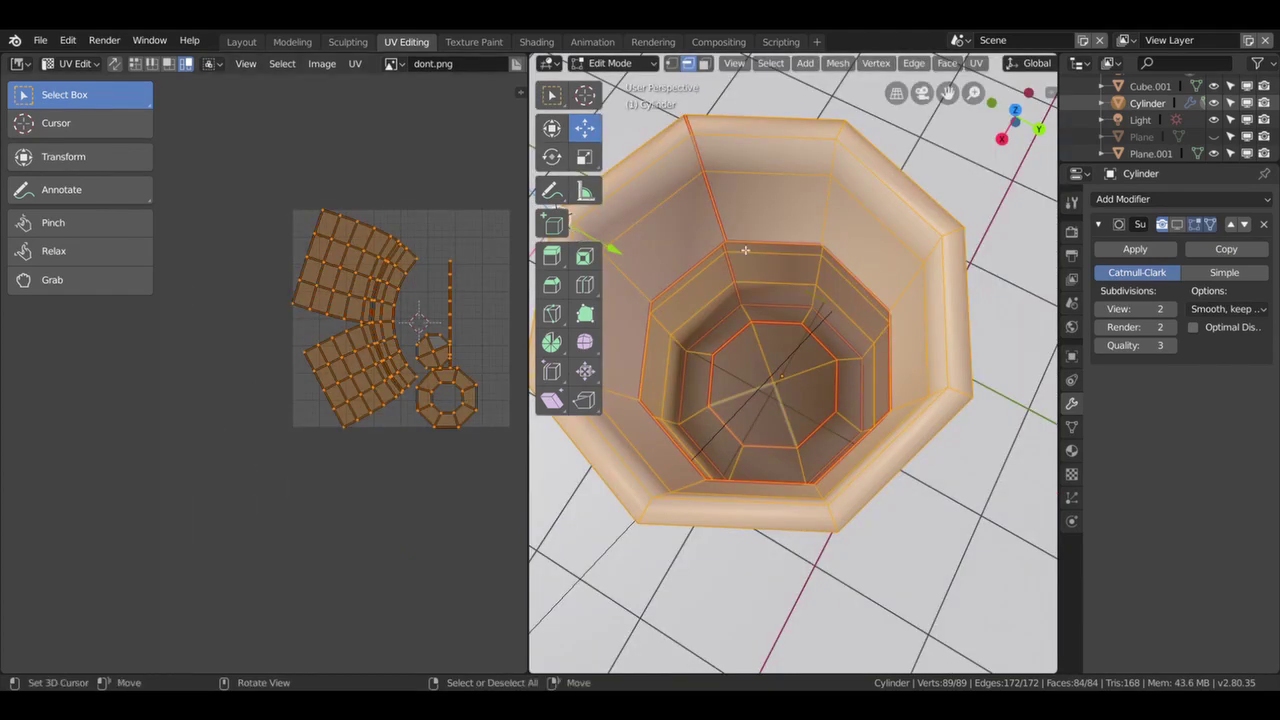
middle_click_drag(746, 250, 753, 242)
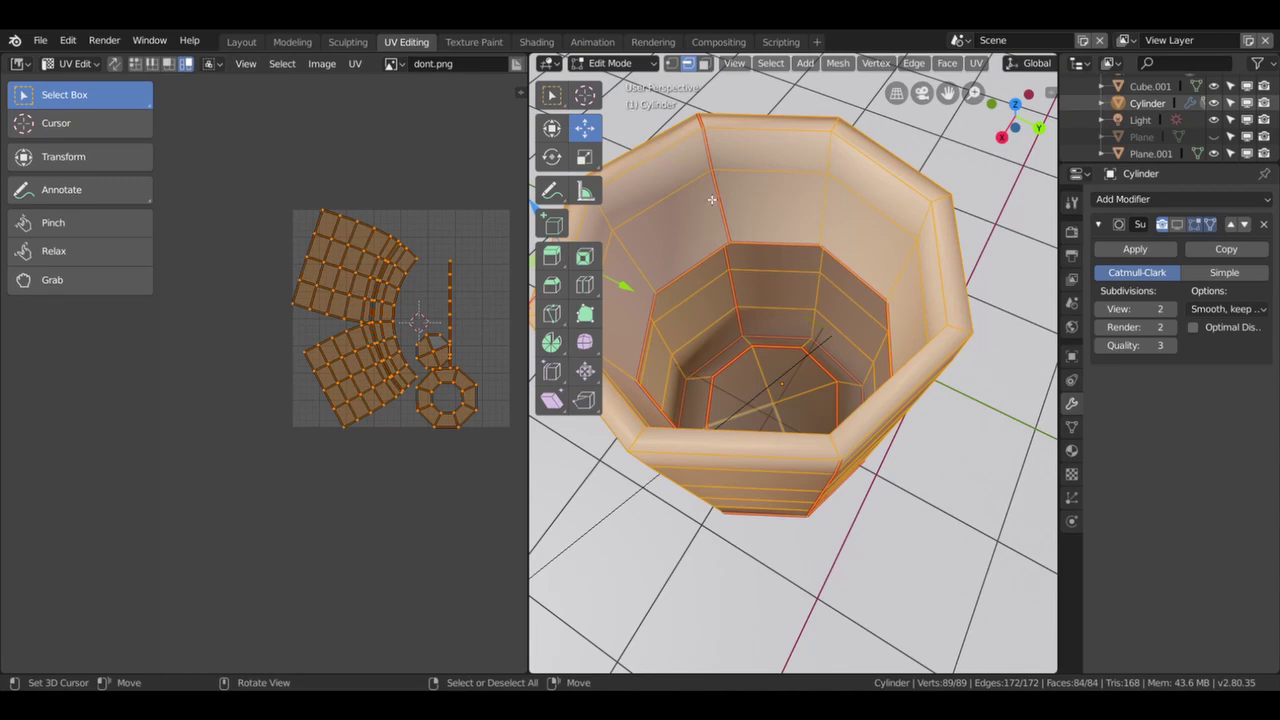
scroll(717, 248, "down", 4)
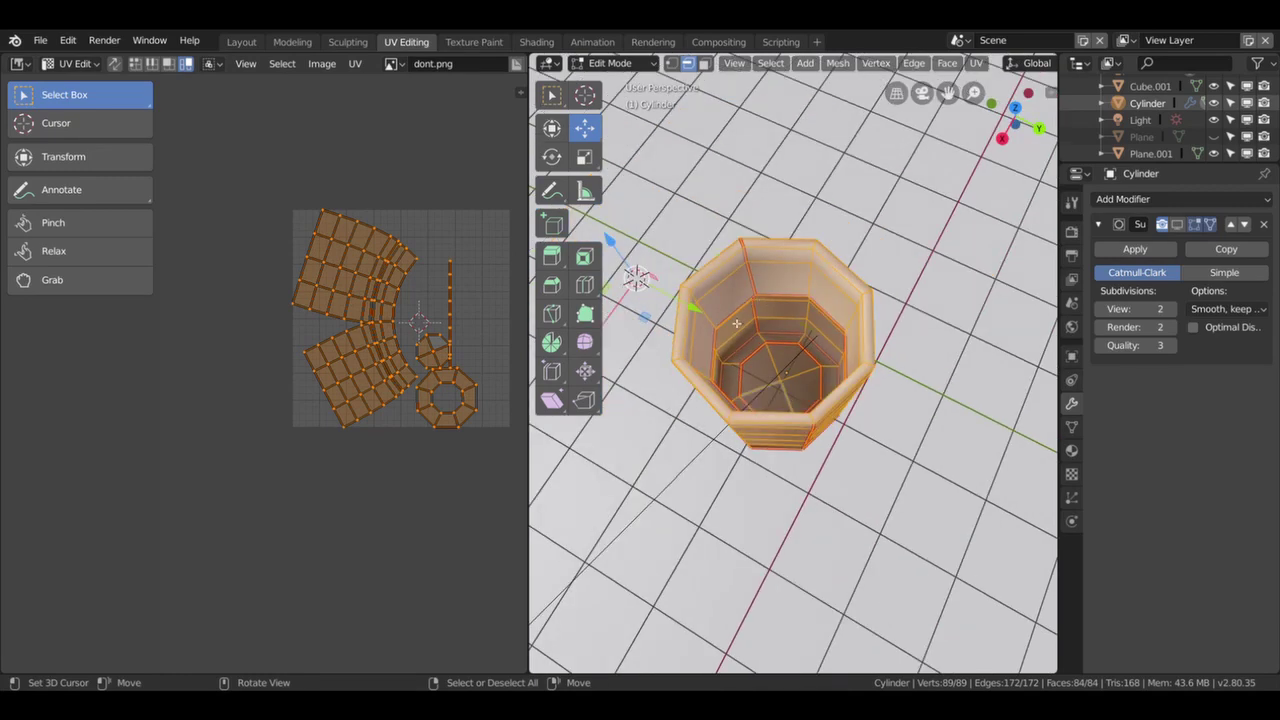
scroll(771, 346, "up", 4)
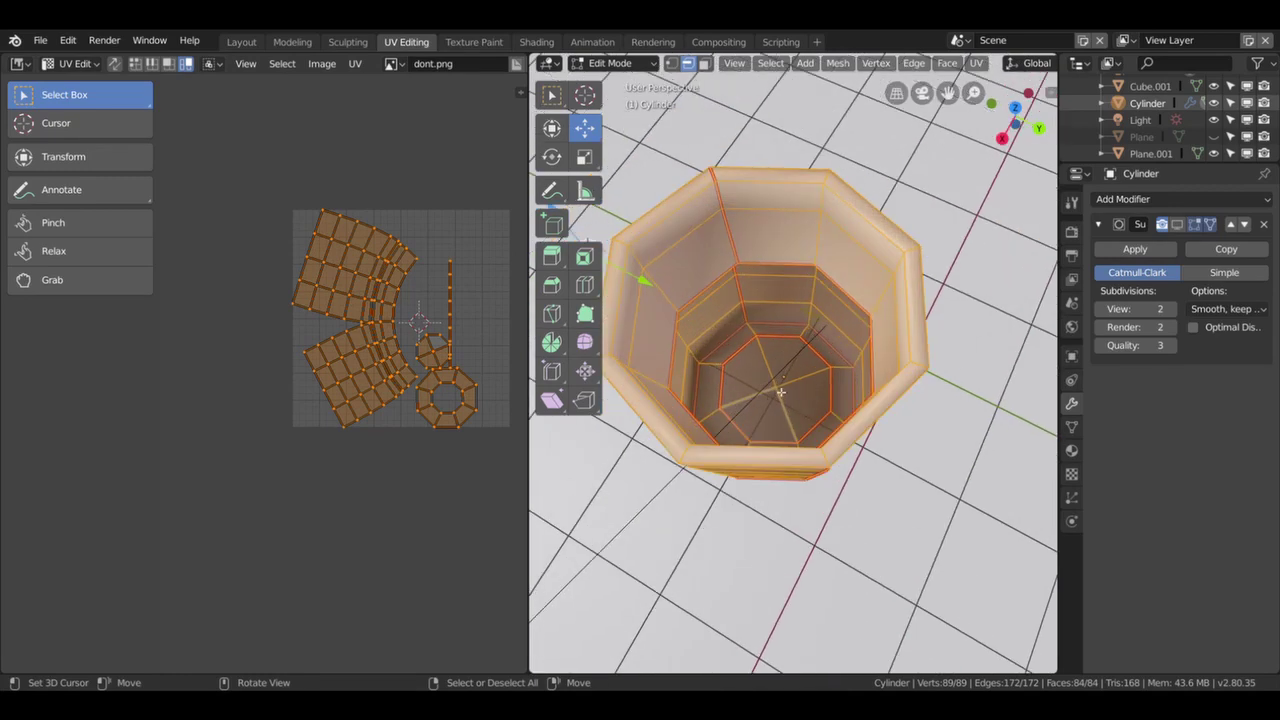
middle_click_drag(771, 346, 893, 204)
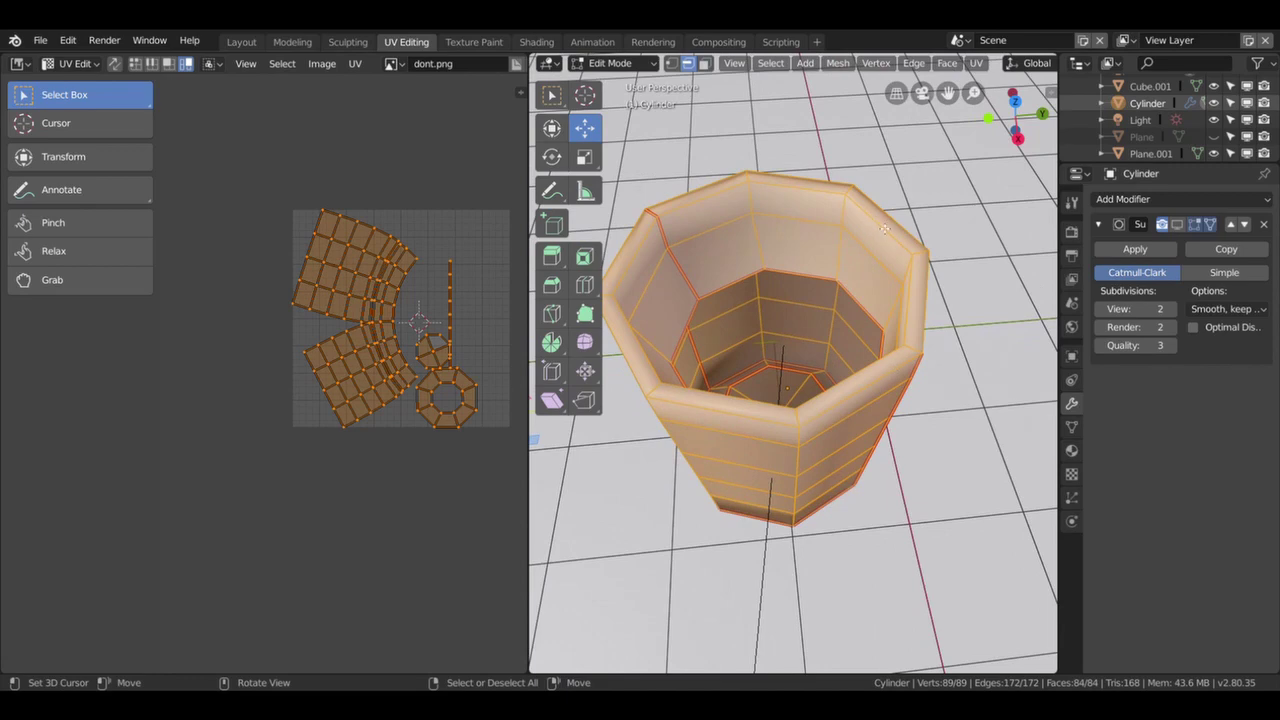
middle_click_drag(845, 247, 656, 223)
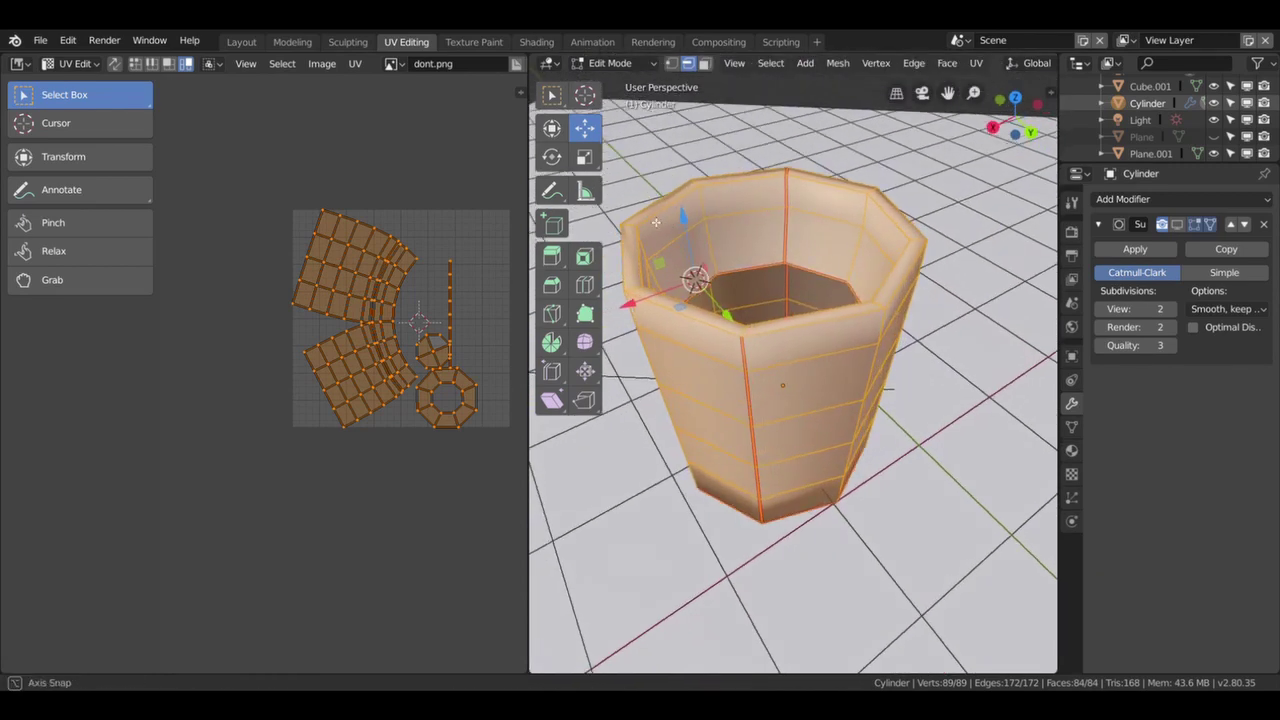
scroll(656, 223, "down", 3)
key("KP_0")
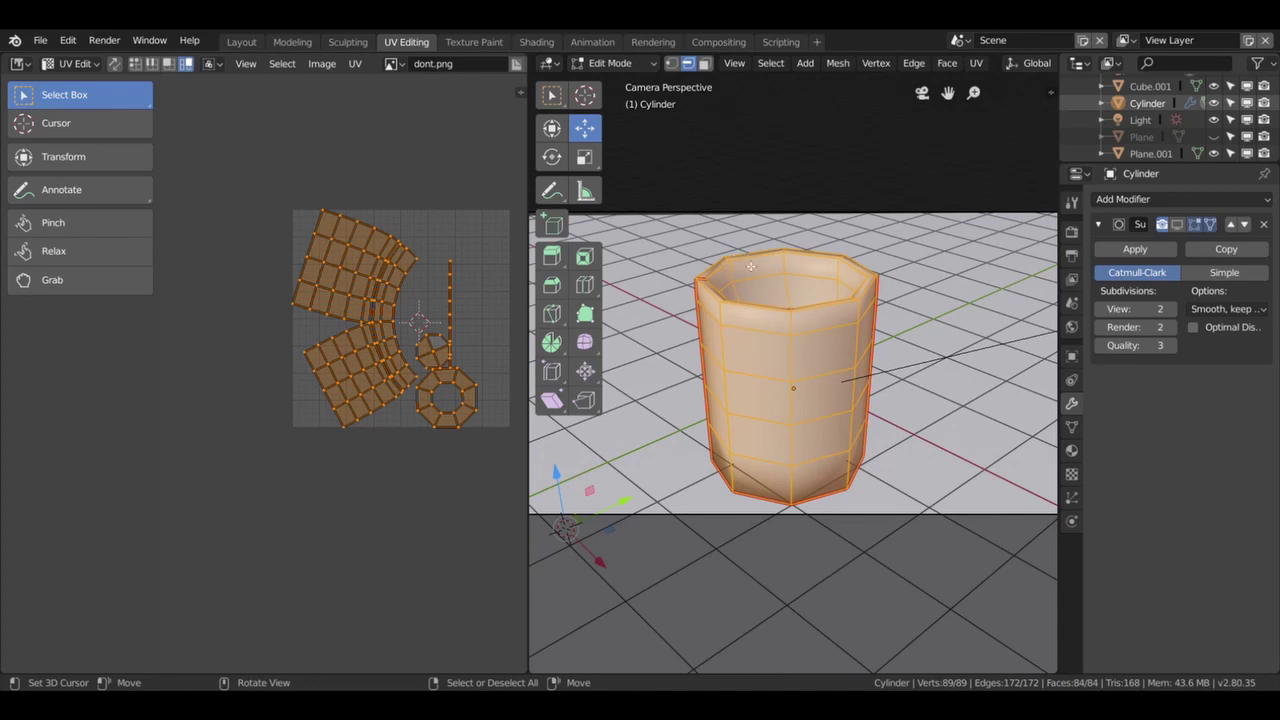
In rendered shading, mark the cup's top rim edge loop as a seam.
scroll(981, 63, "down", 3)
scroll(790, 380, "up", 5)
left_click(971, 63)
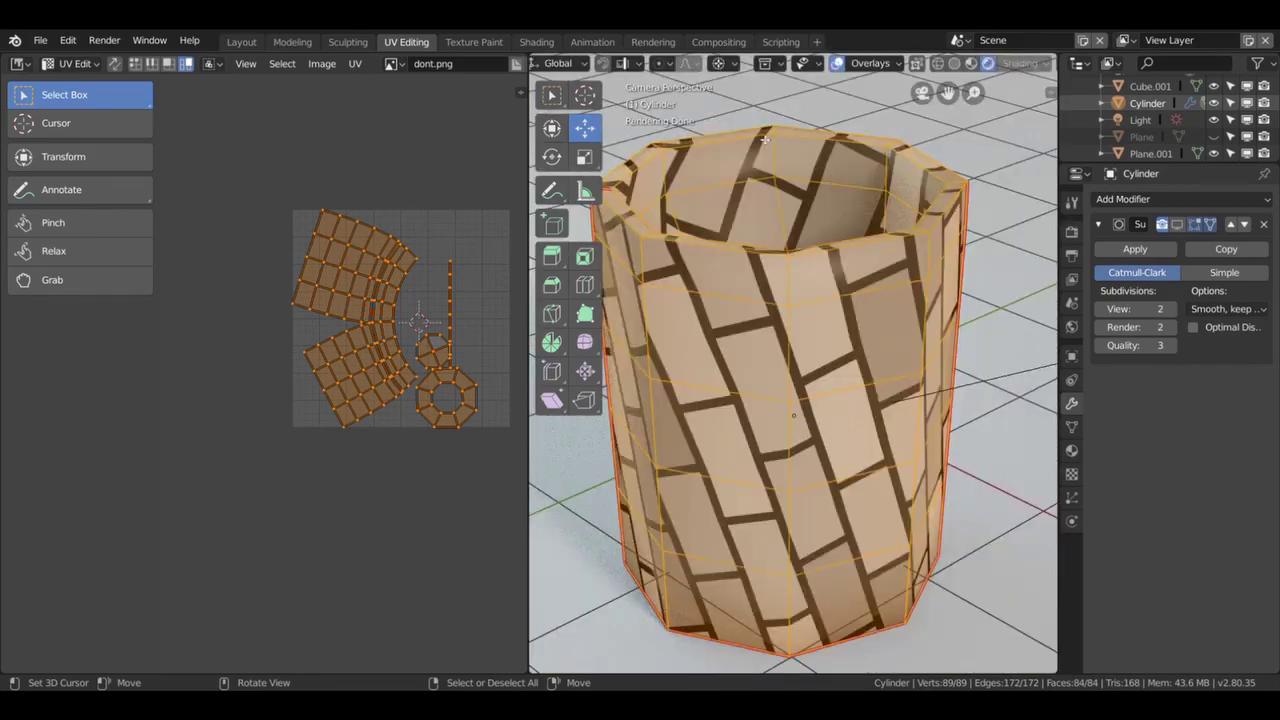
left_click(988, 63)
left_click(765, 140)
left_click(765, 140, "alt")
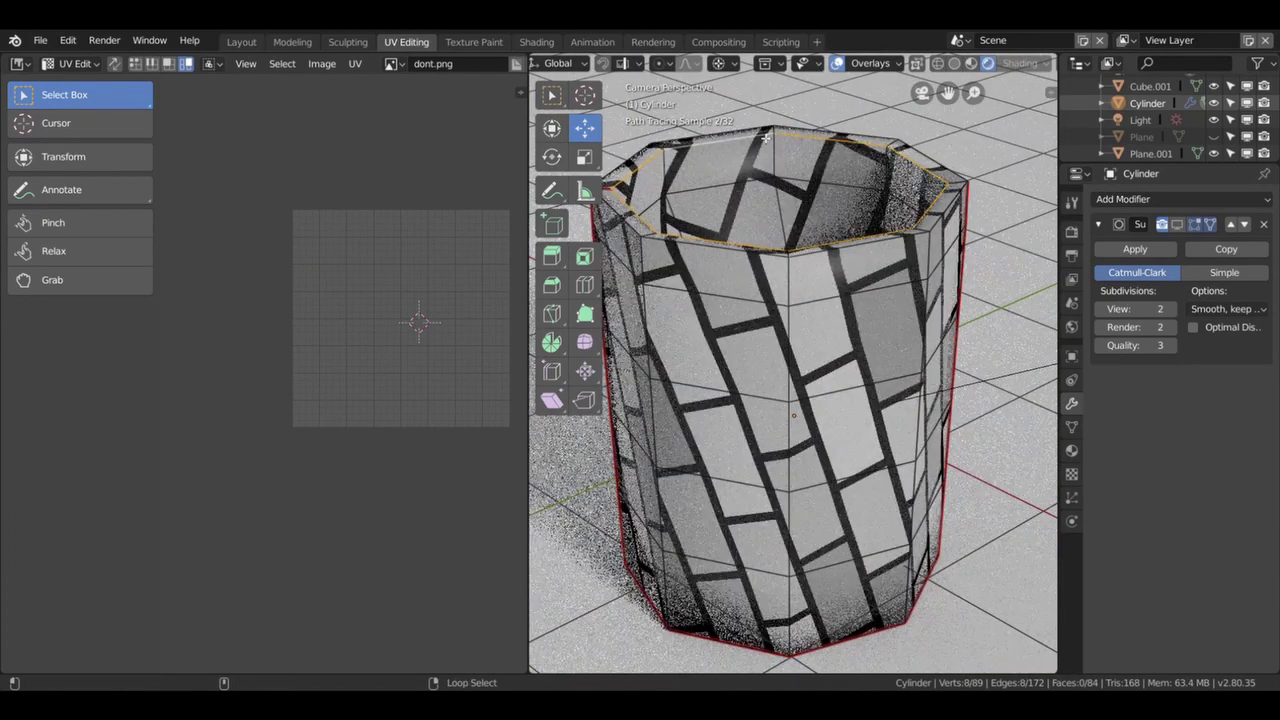
key("u")
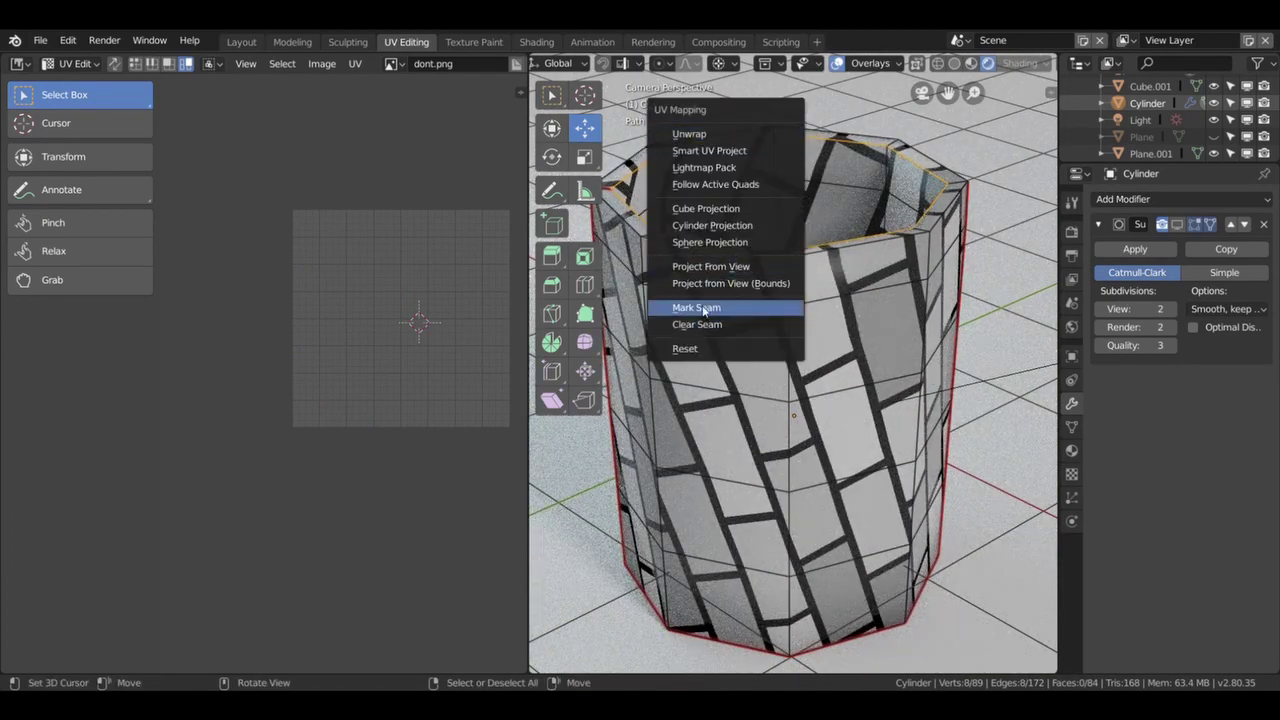
left_click(710, 308)
Select the entire cup mesh, unwrap it with the new seam, and return to object mode.
key("Tab")
scroll(806, 255, "down", 3)
key("Tab")
key("a")
key("u")
key("Tab")
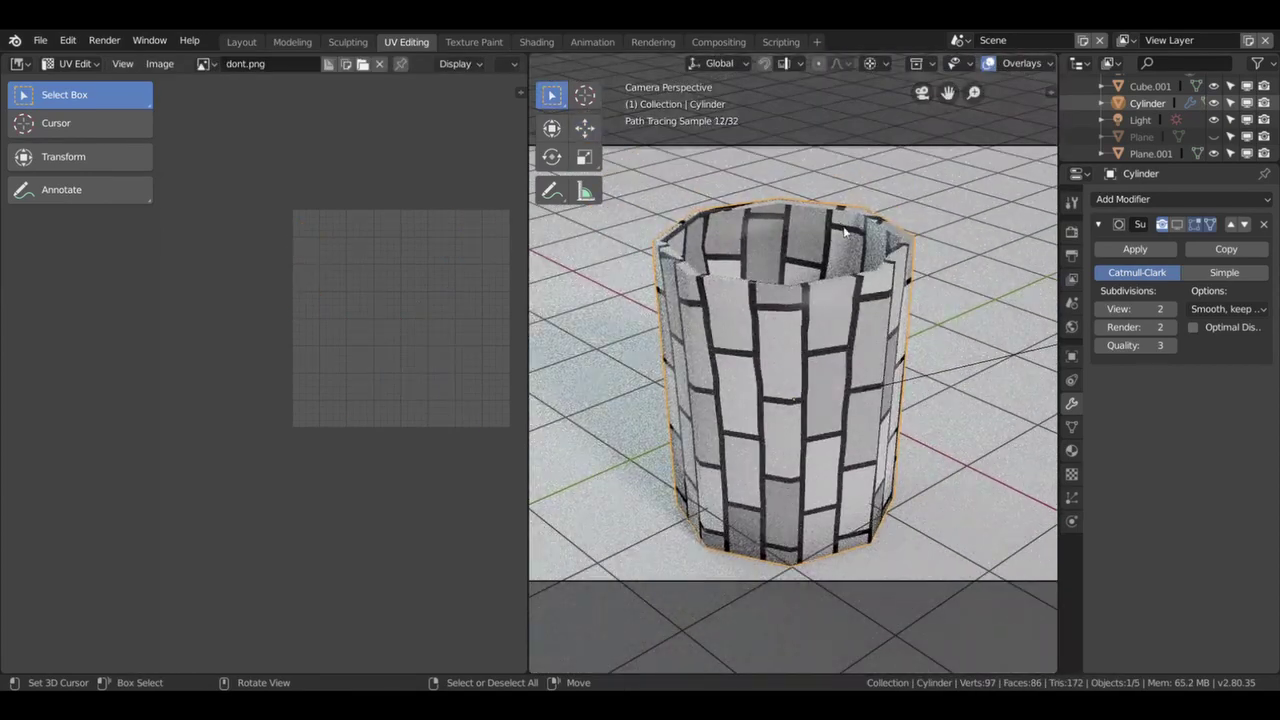
Undo to the smoothly subdivided cup, re-enter edit mode, and orbit out to view the scene.
scroll(744, 218, "up", 2)
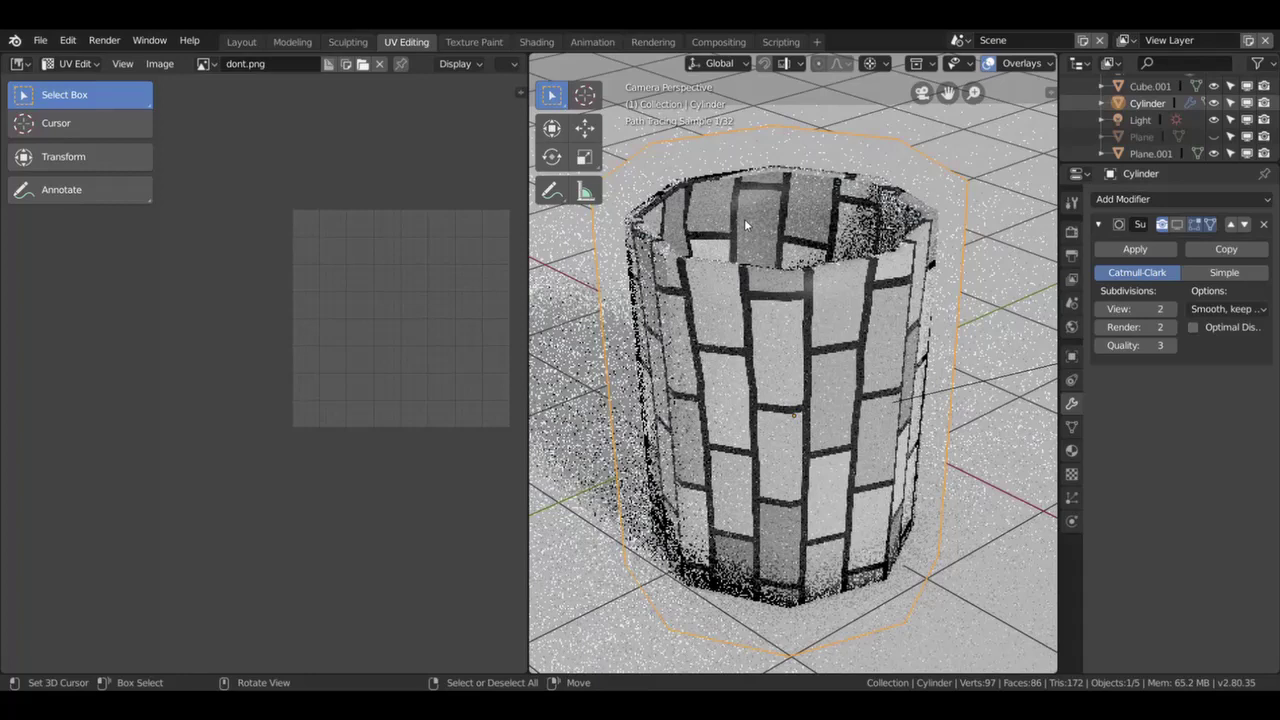
scroll(746, 216, "up", 2)
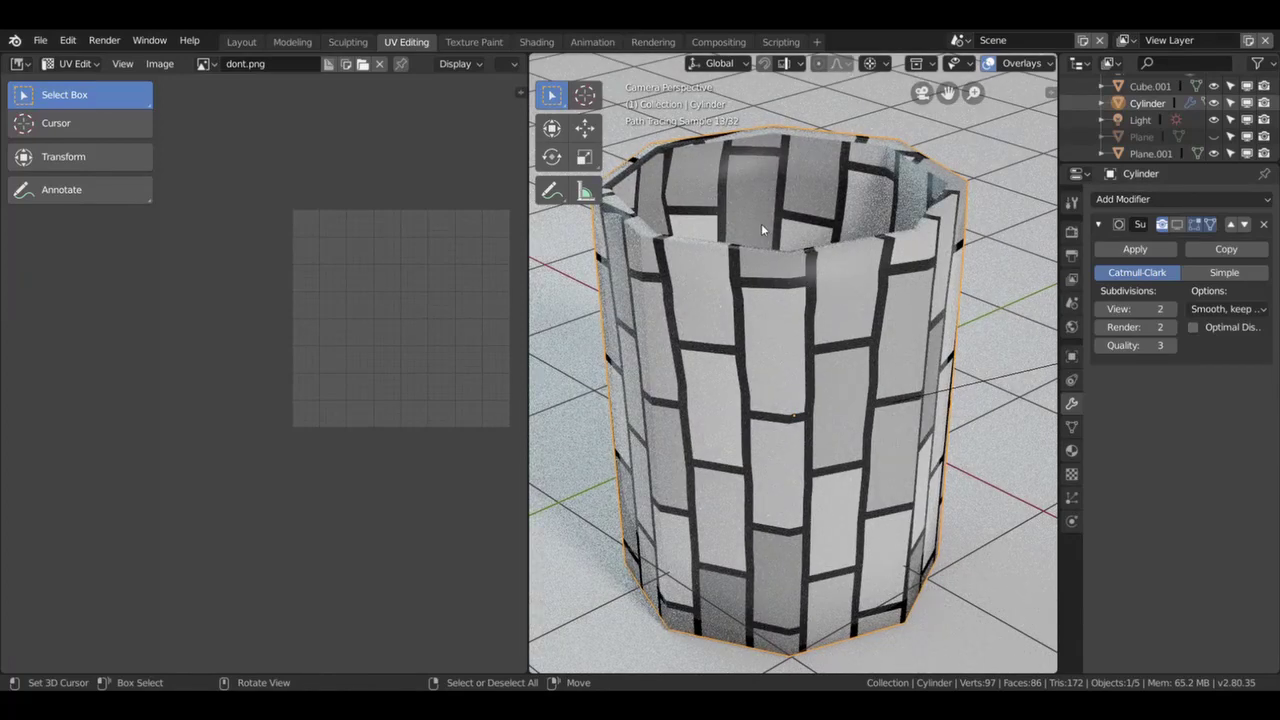
key("ctrl+z")
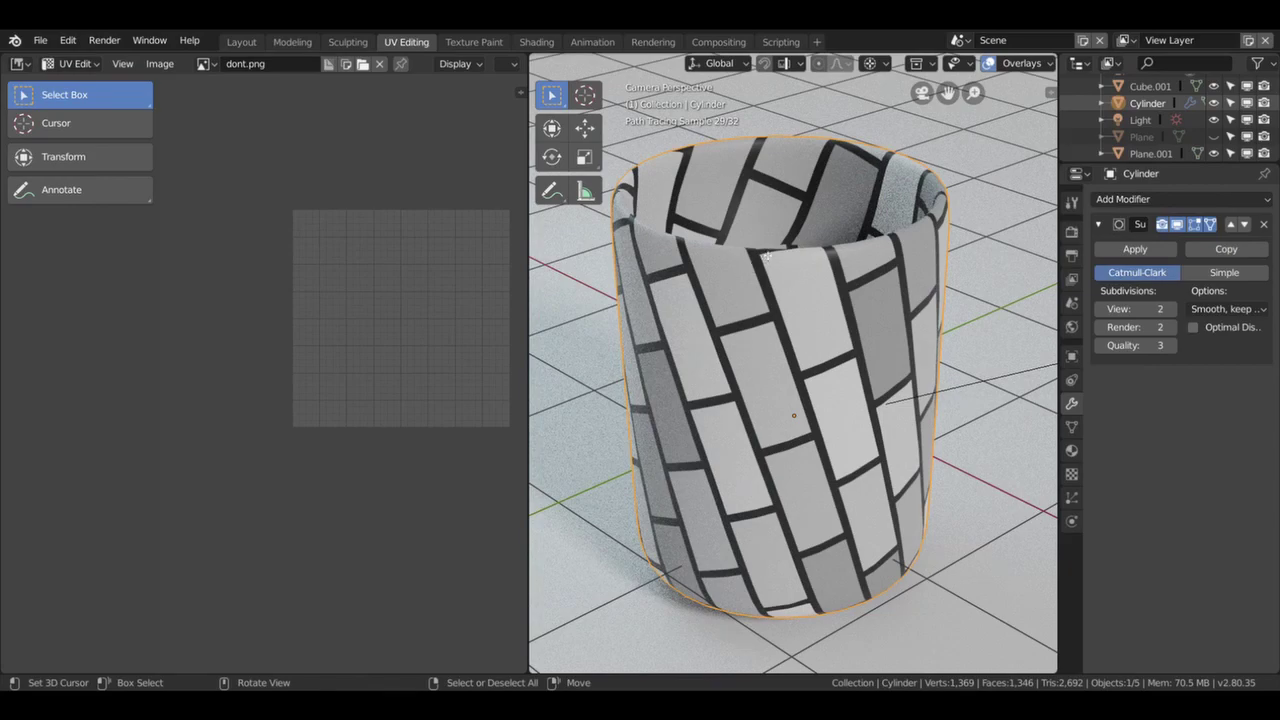
key("Tab")
mouse_move(743, 262)
middle_mouse_down()
mouse_move(761, 241)
mouse_move(763, 137)
mouse_move(760, 250)
mouse_move(845, 448)
middle_mouse_up()
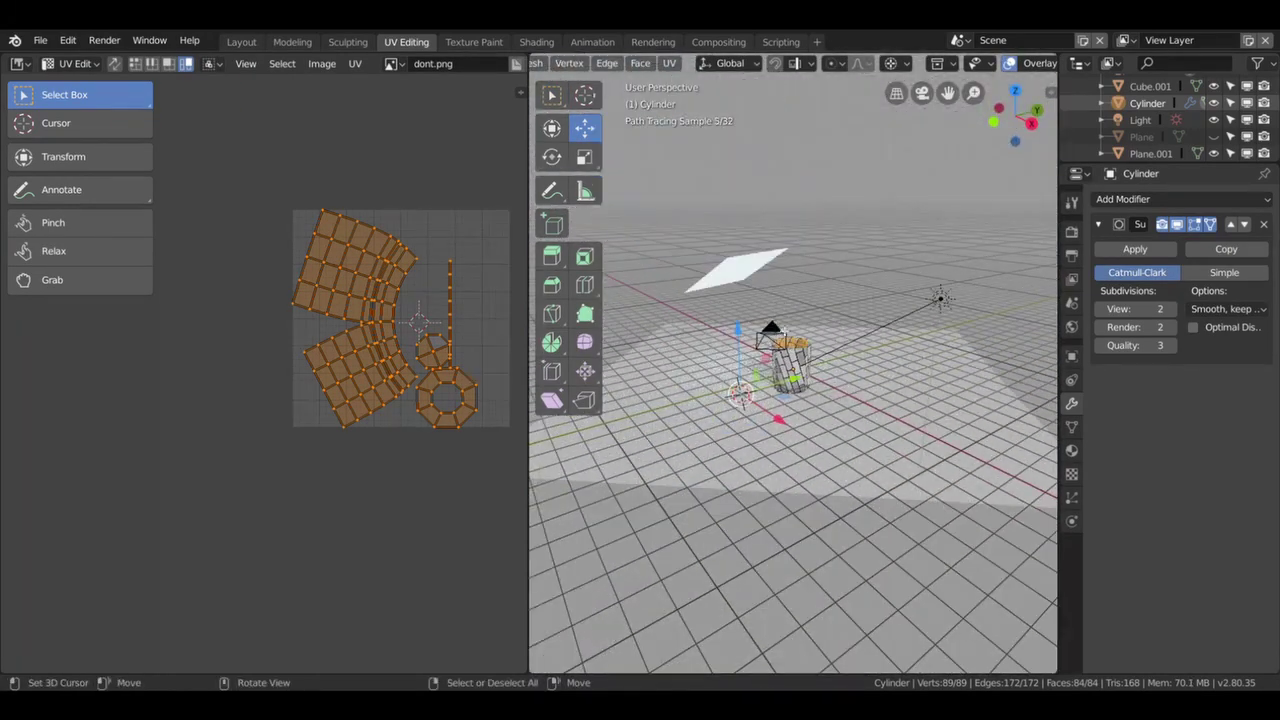
Deselect the cup's vertices, leave Edit Mode and select the floor mesh Cube.001.
left_click(845, 448)
scroll(853, 375, "up", 3)
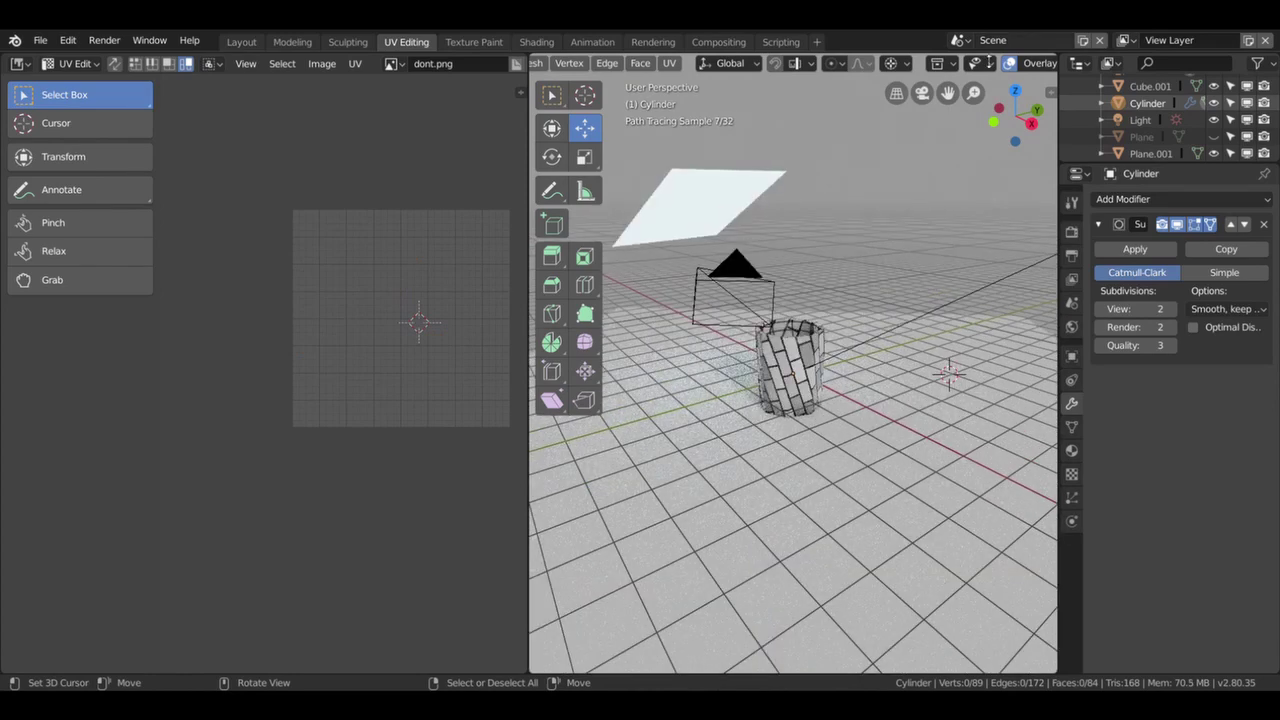
left_click(988, 63)
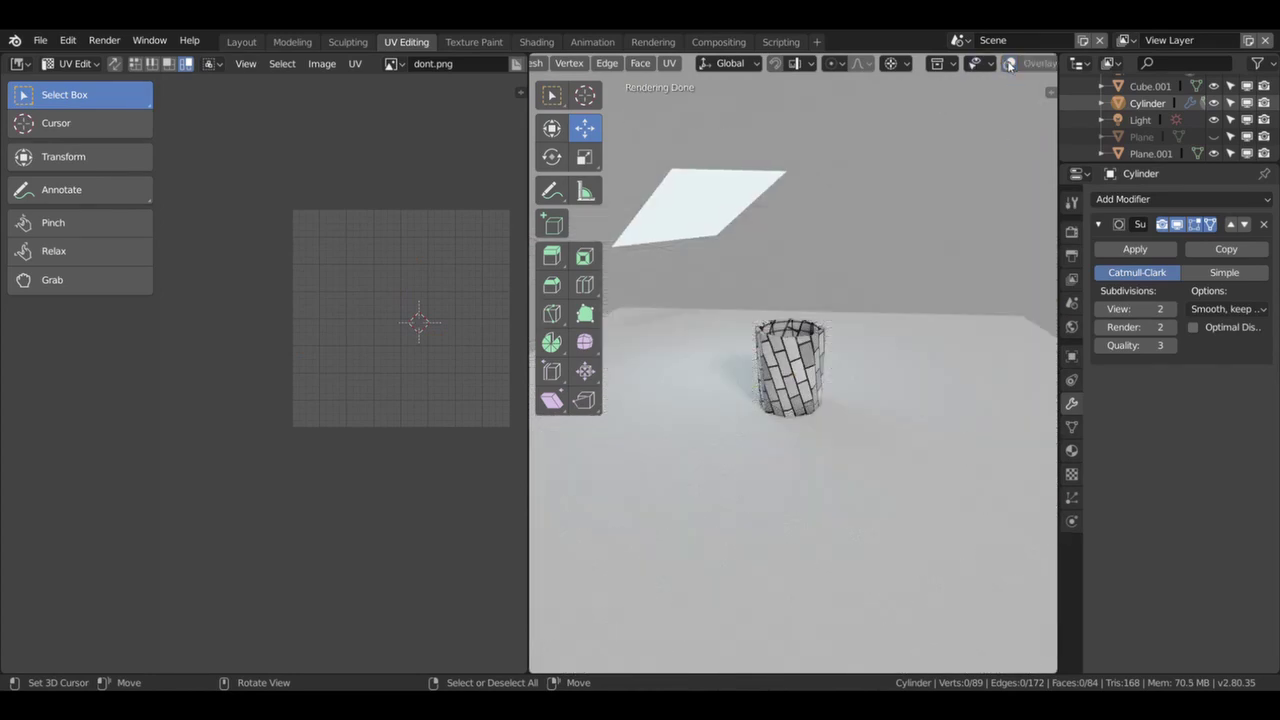
scroll(903, 455, "down", 1)
key("Tab")
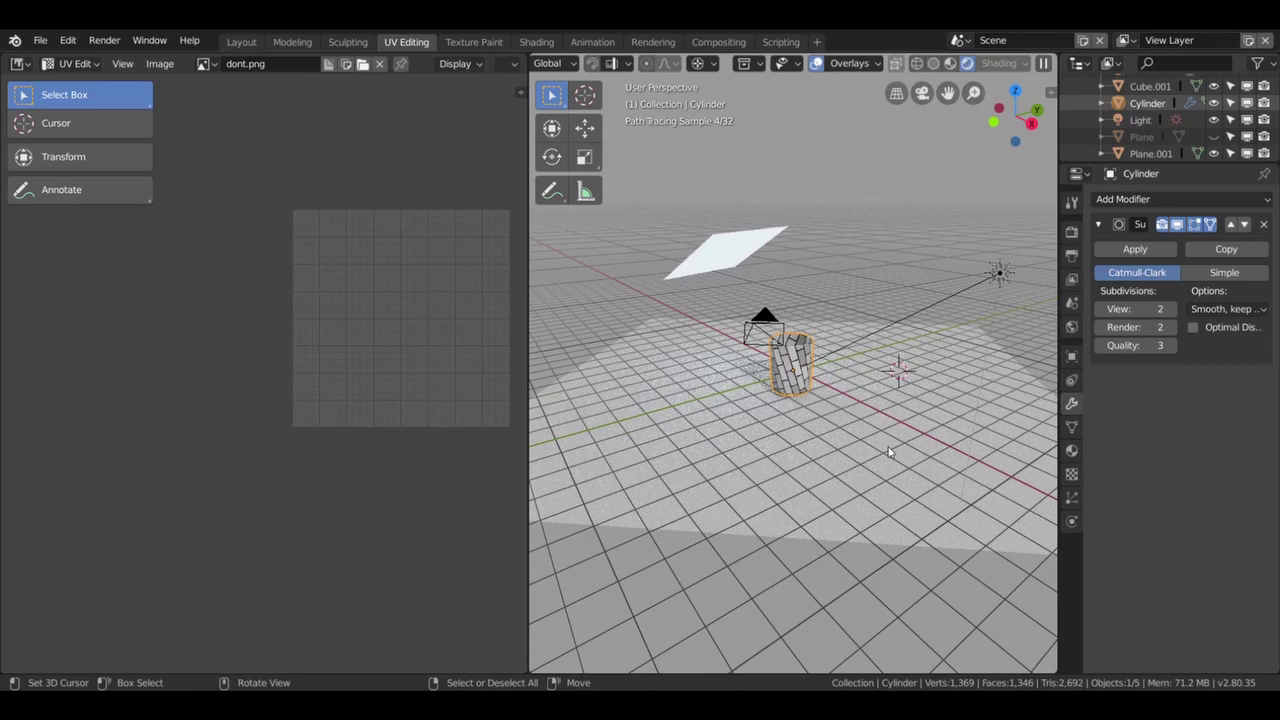
left_click(888, 451)
scroll(861, 420, "up", 2)
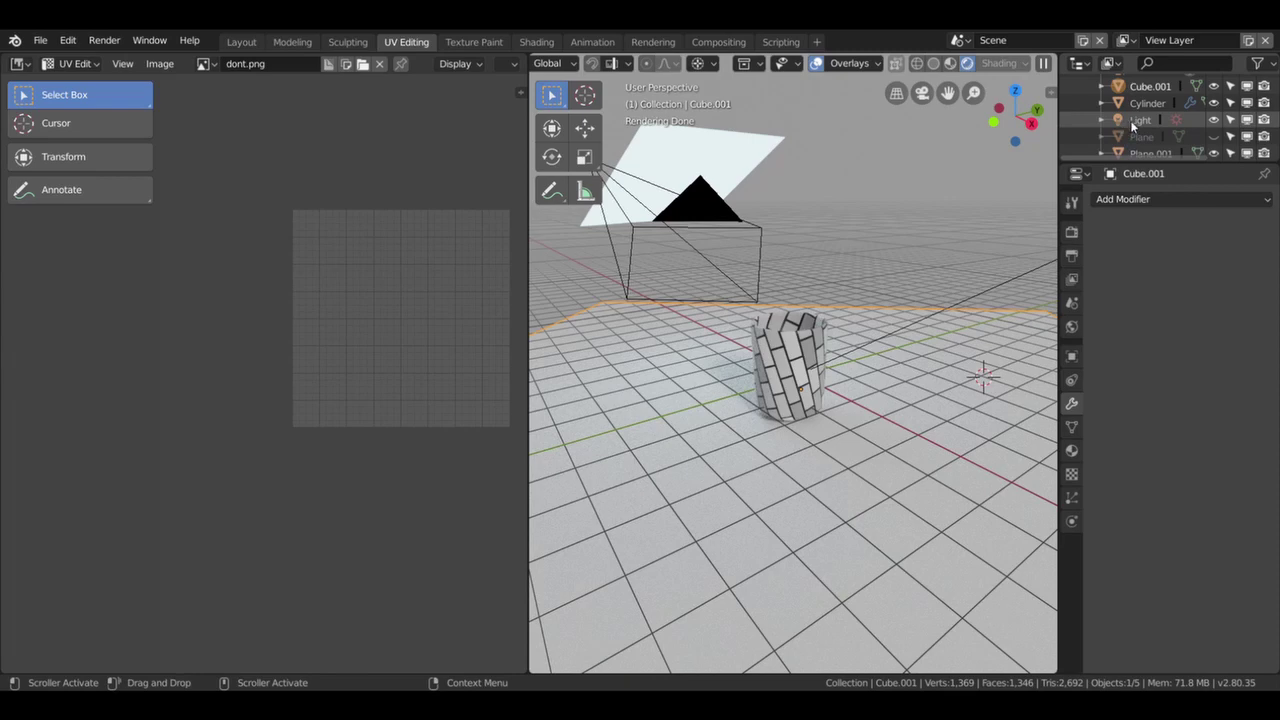
Toggle the cup's viewport visibility, hide Plane.001 and disable the subdivision edit-mode display.
left_click(1214, 103)
left_click(1214, 103)
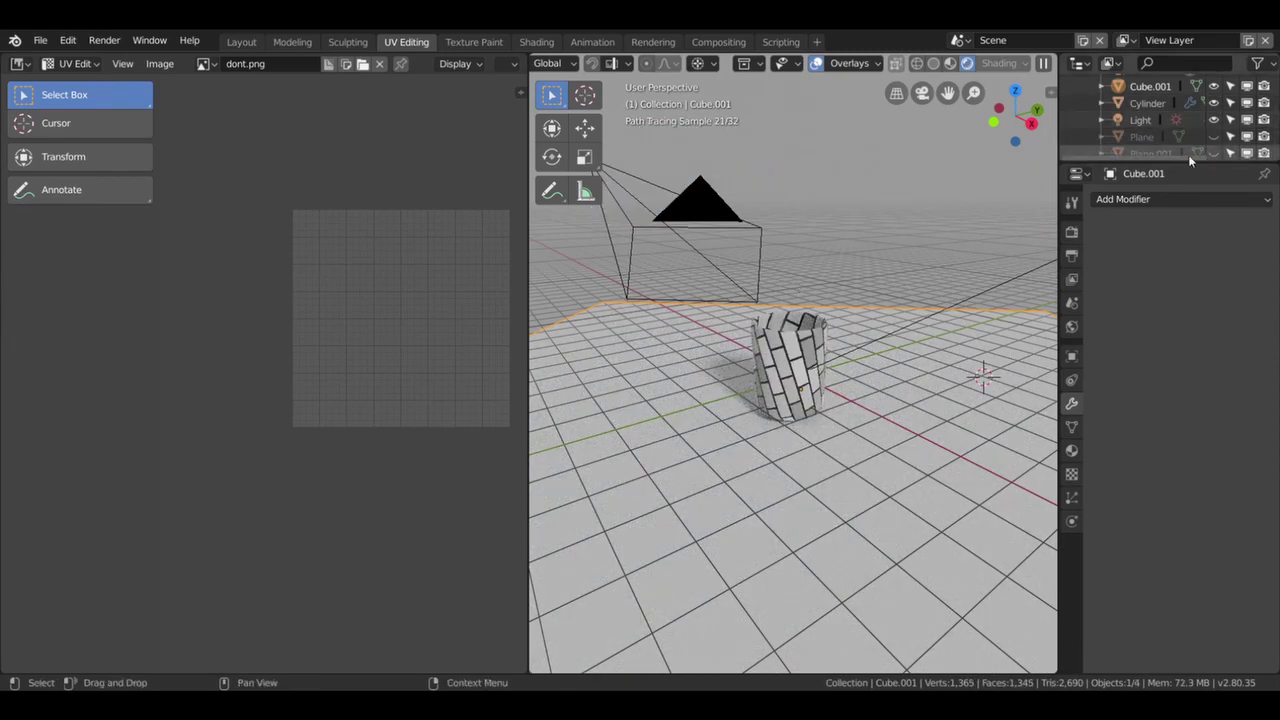
left_click(1211, 154)
scroll(1208, 155, "up", 2)
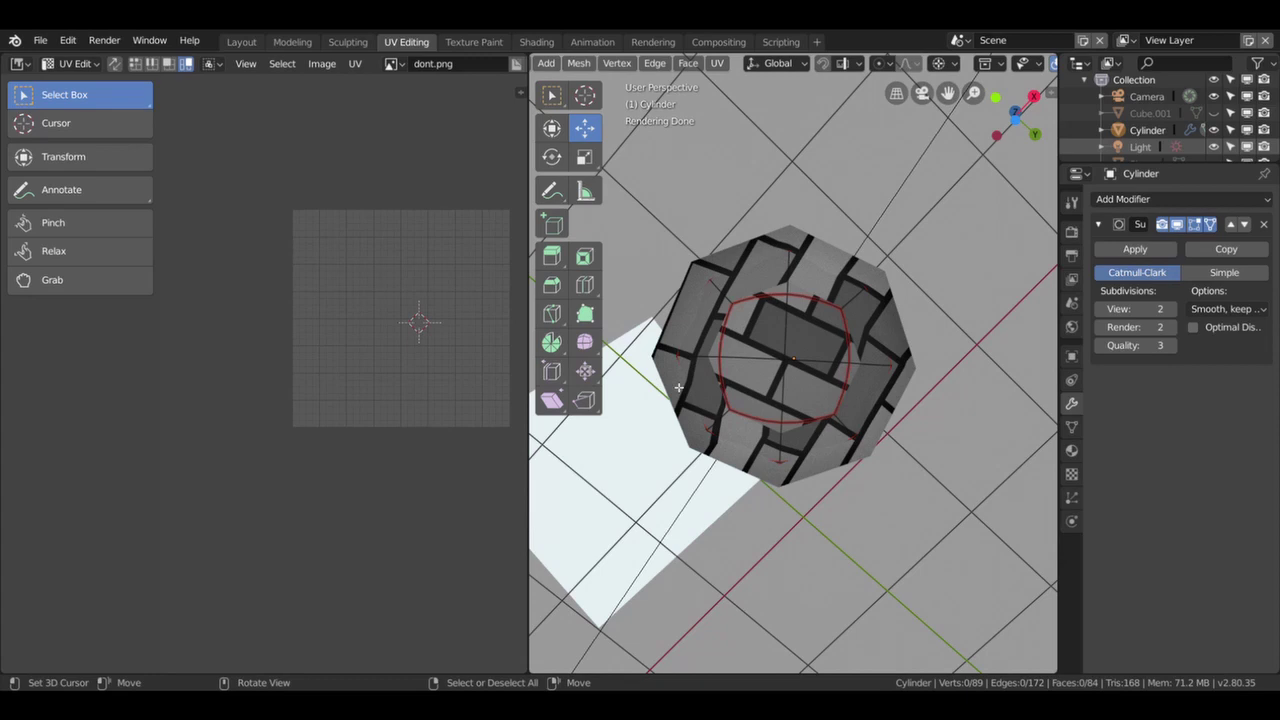
left_click(1178, 224)
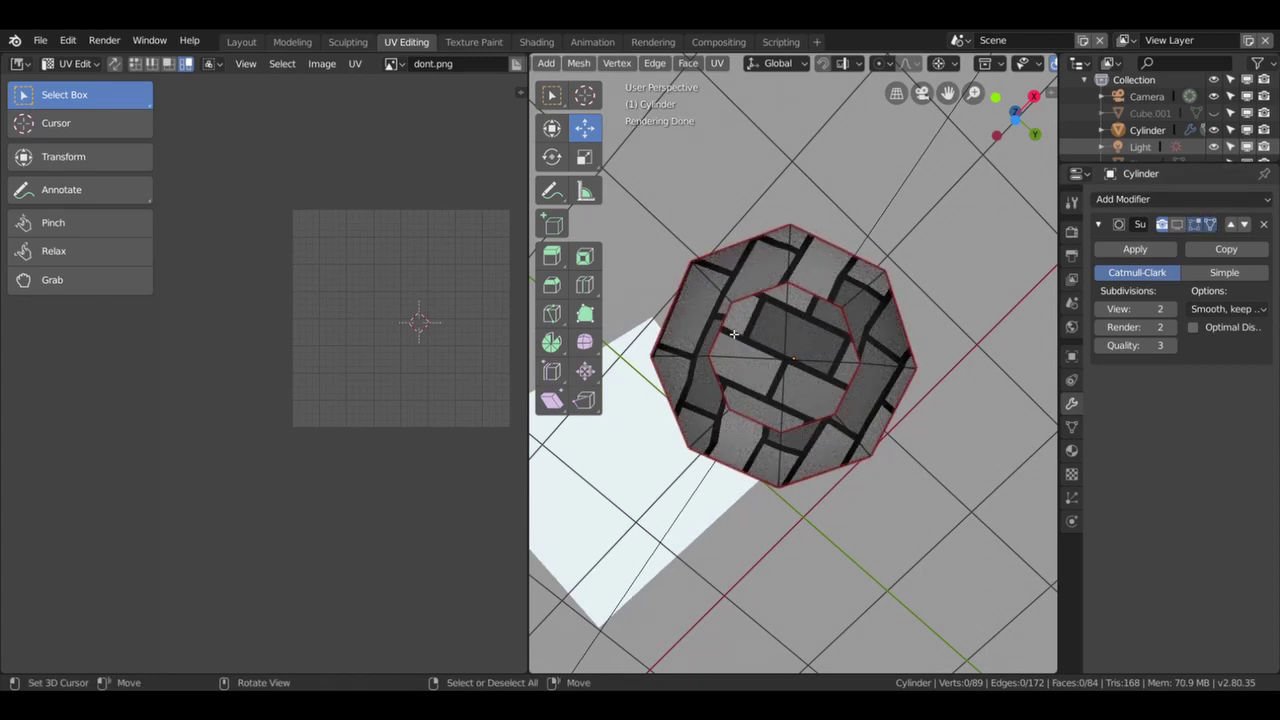
View the cup through the camera, re-enable subdivision edit-mode display and switch to Shading.
mouse_move(776, 284)
middle_mouse_down()
mouse_move(771, 383)
mouse_move(785, 368)
middle_mouse_up()
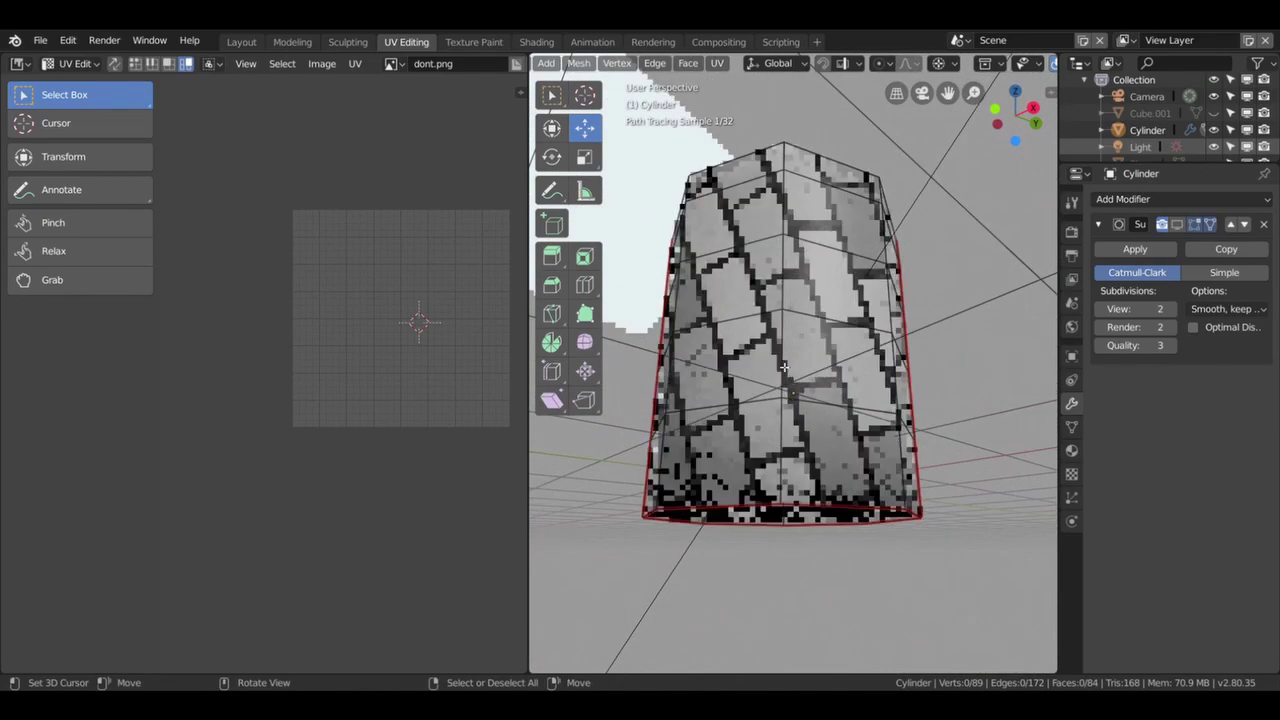
key("KP_0")
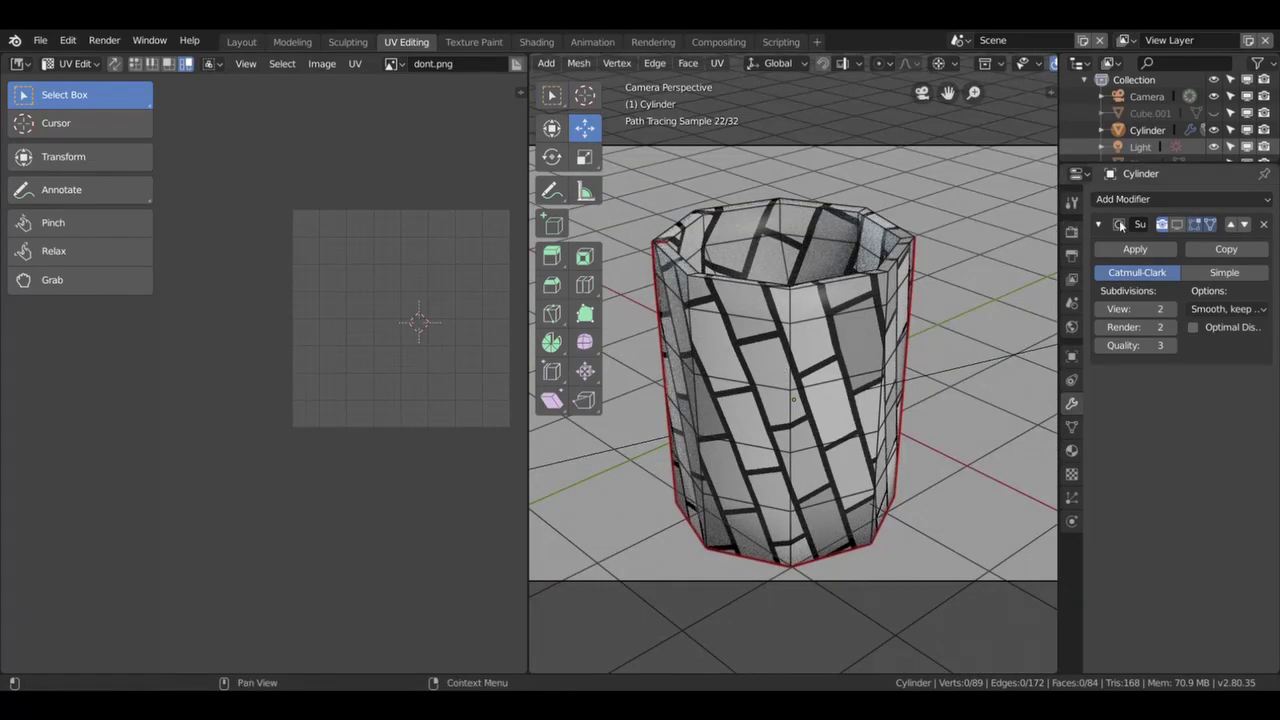
left_click(1178, 224)
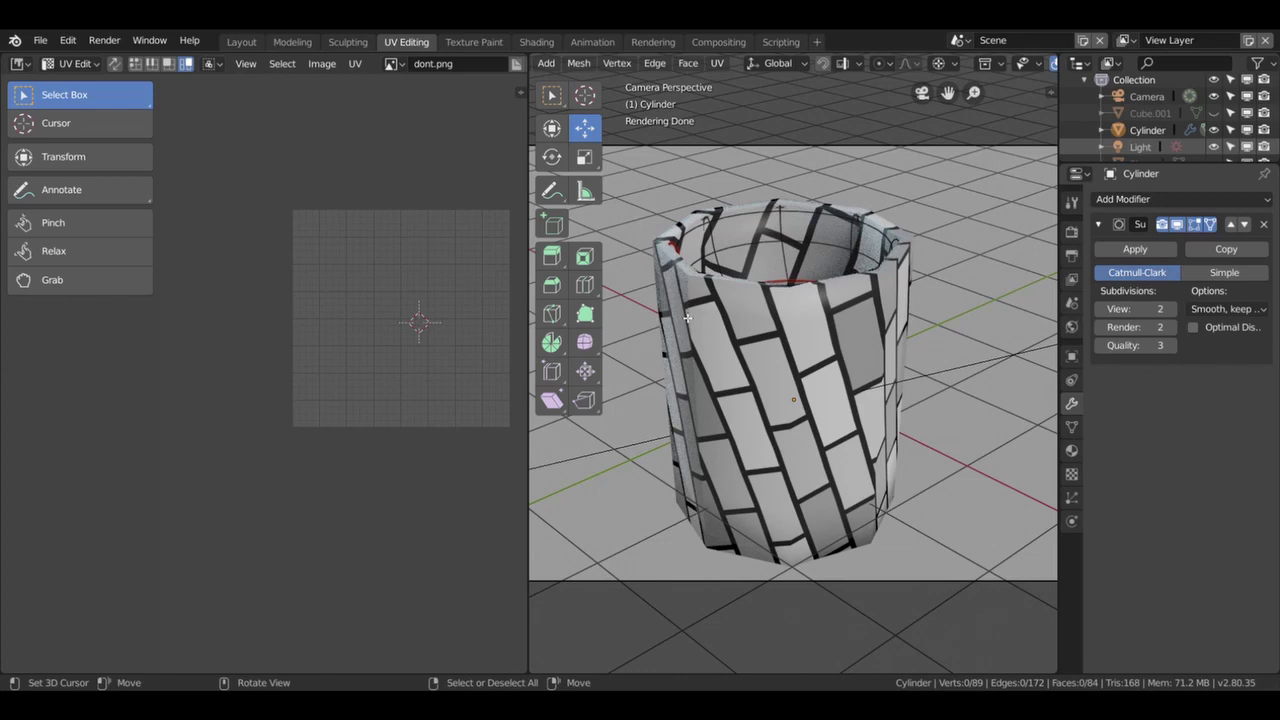
scroll(786, 357, "down", 2)
mouse_move(786, 357)
middle_mouse_down()
mouse_move(786, 340)
mouse_move(760, 330)
middle_mouse_up()
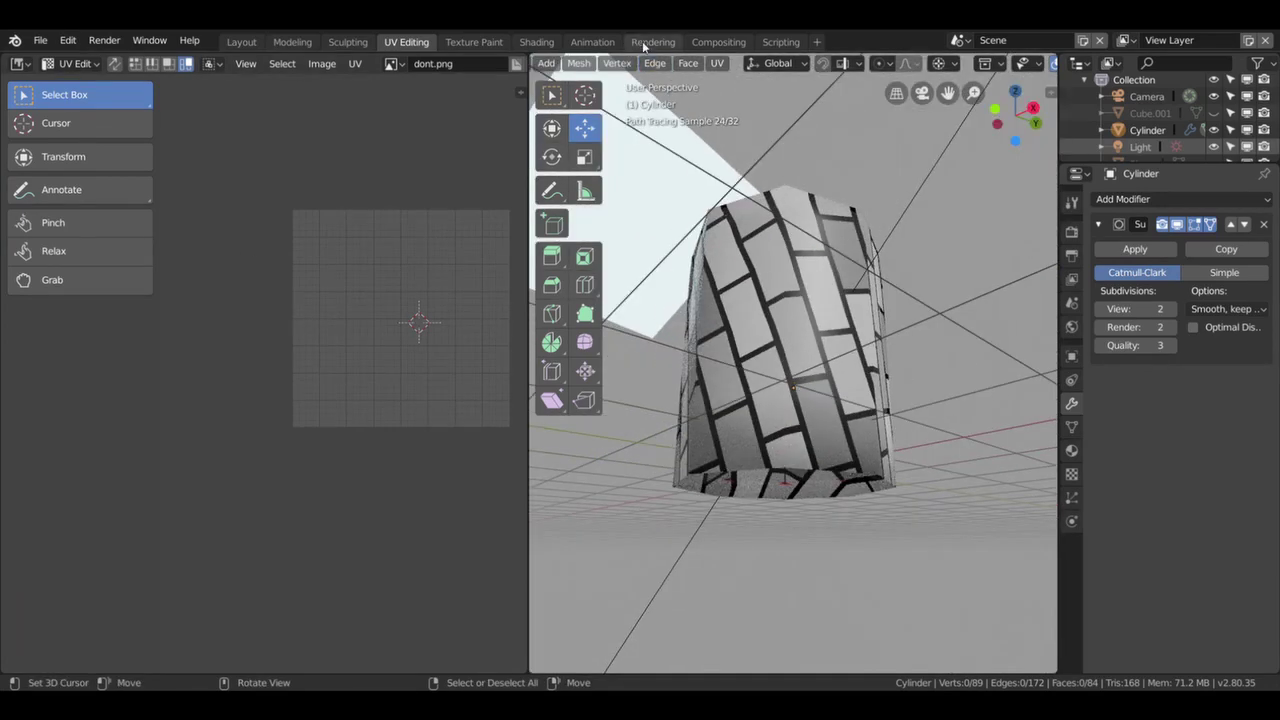
left_click(535, 42)
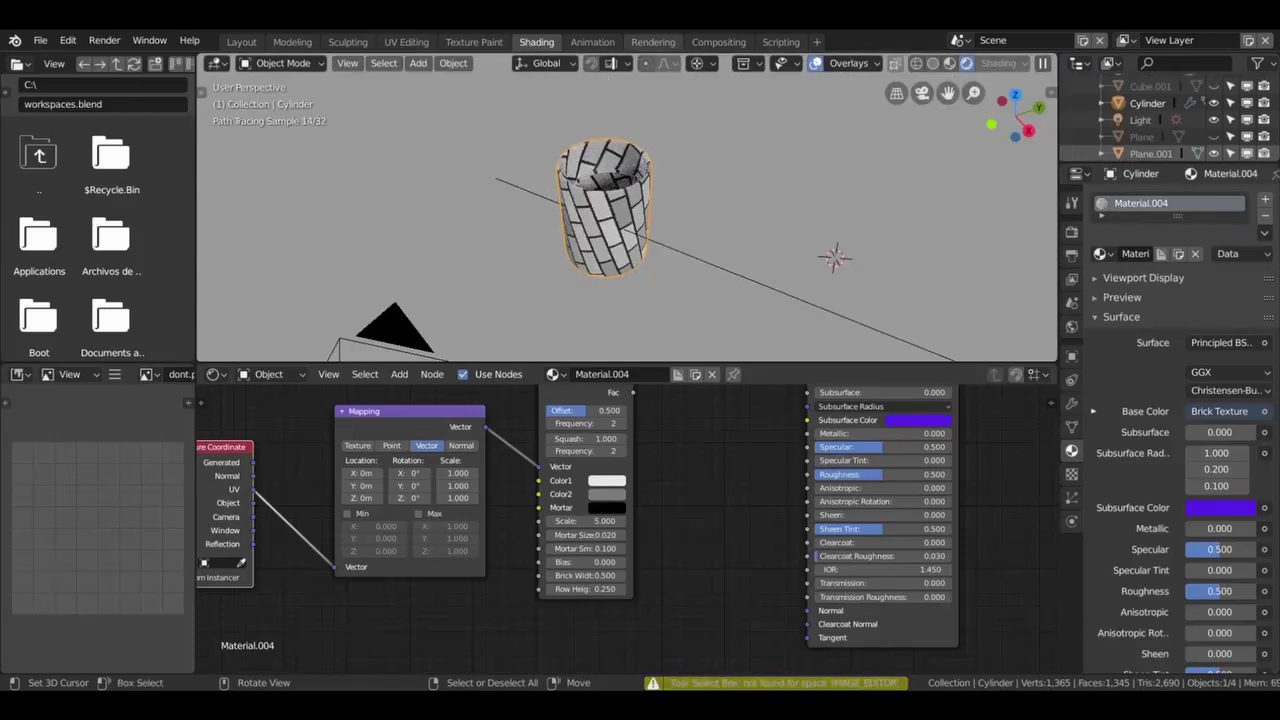
Frame all Material.004 nodes and zoom in on the Brick Texture feeding the Principled BSDF.
key("Home")
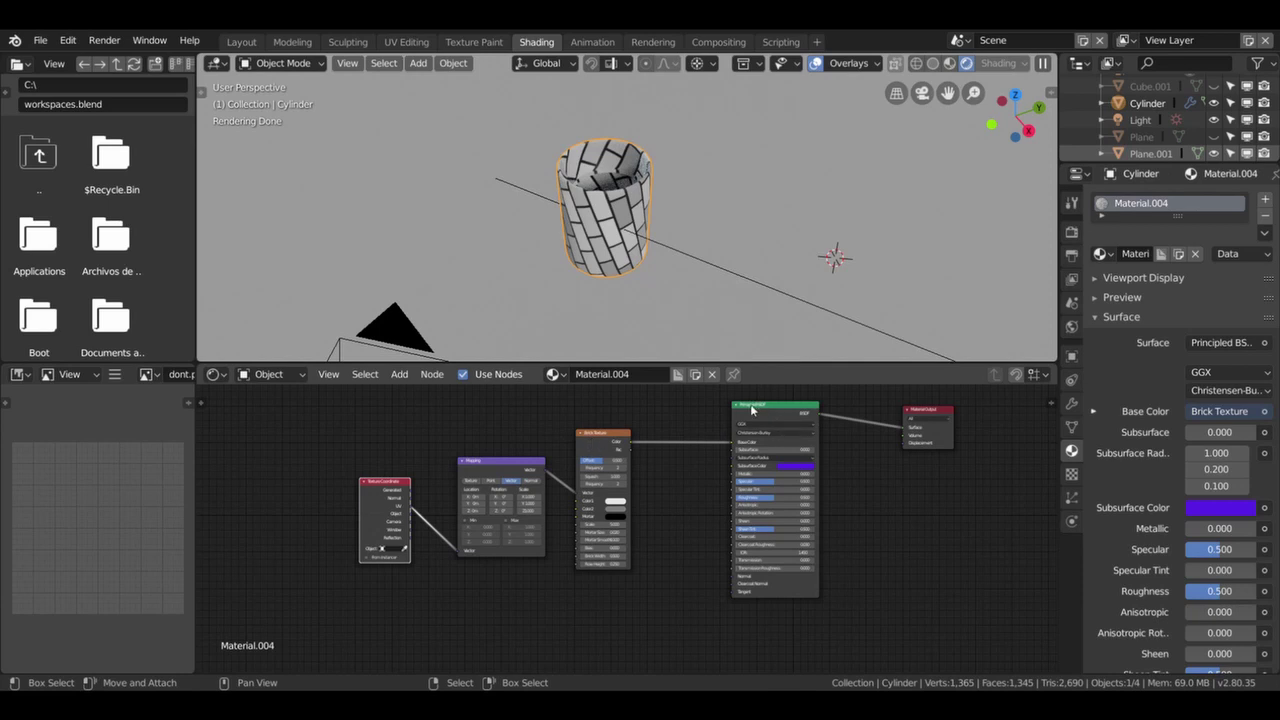
scroll(611, 449, "up", 2)
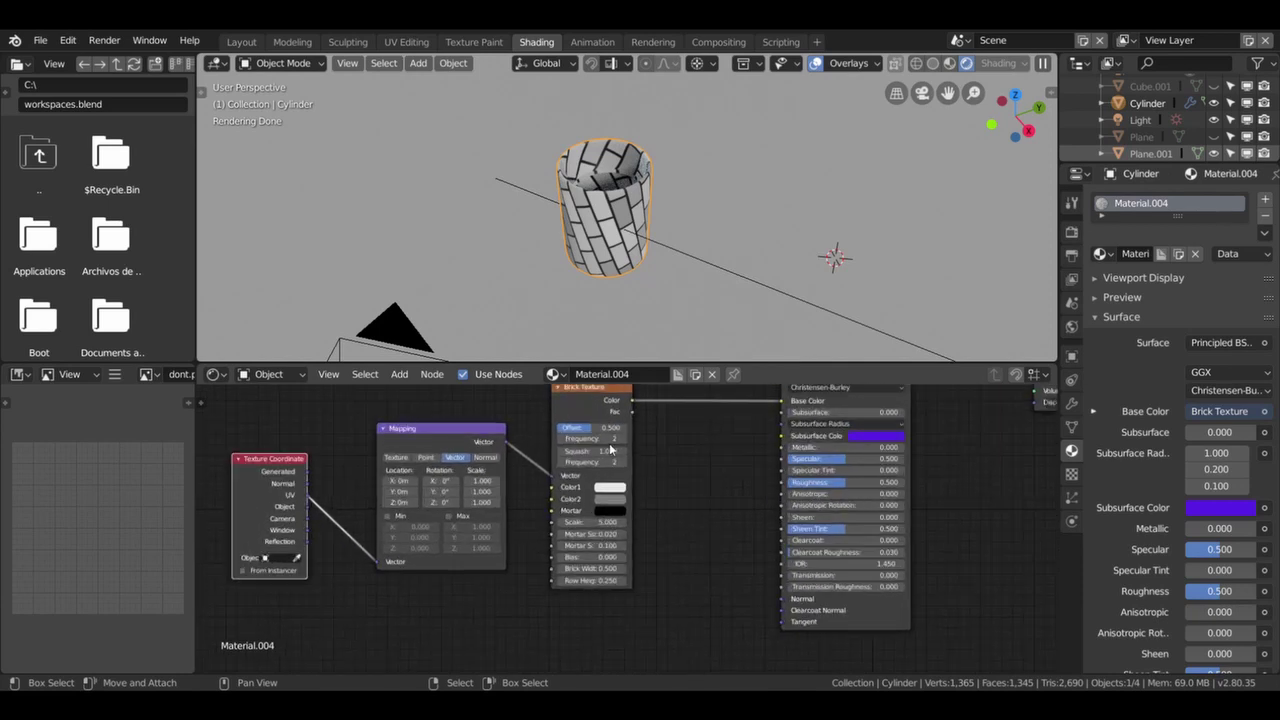
middle_click_drag(815, 390, 838, 428)
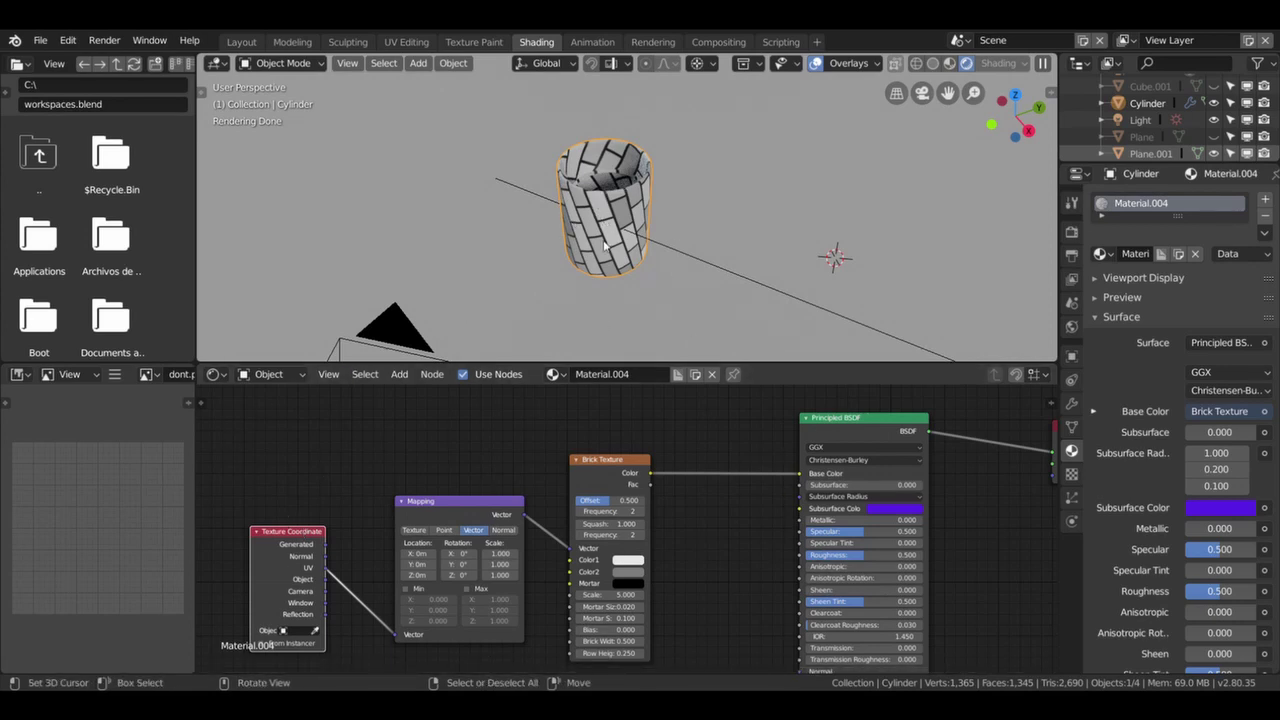
scroll(603, 317, "up", 1)
scroll(616, 410, "up", 1)
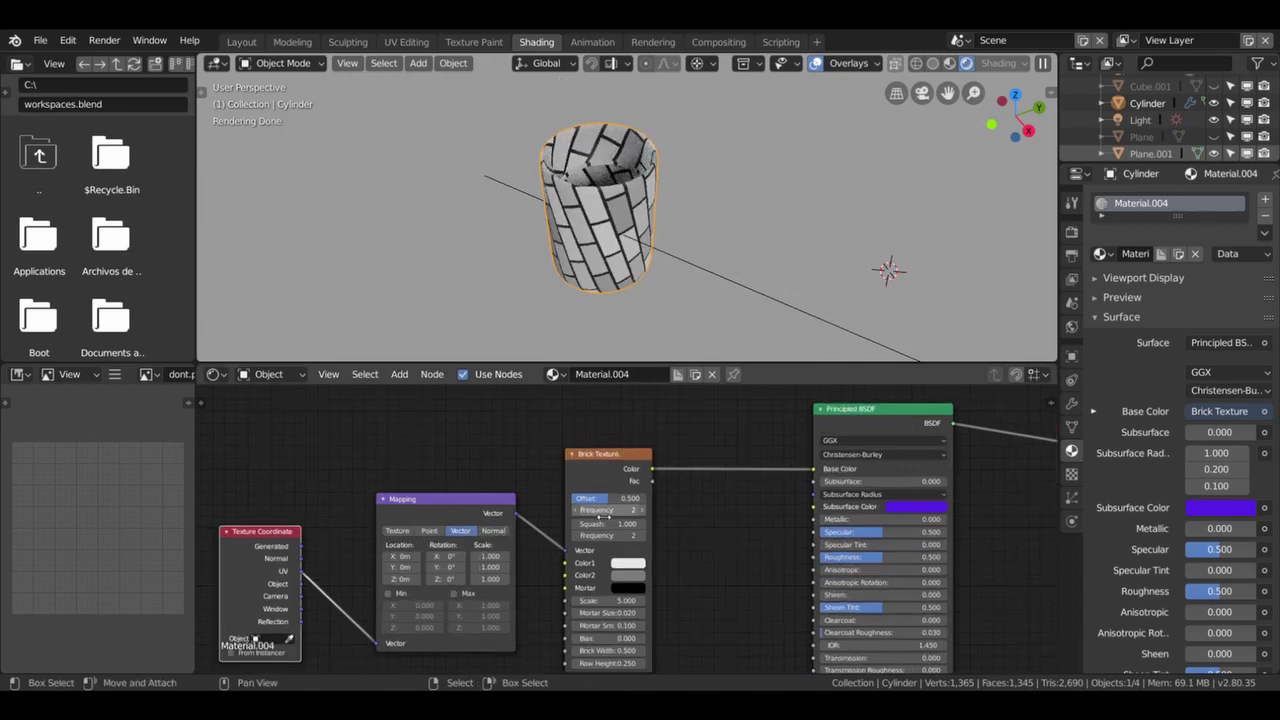
scroll(625, 516, "up", 1)
scroll(625, 516, "up", 1)
scroll(625, 516, "up", 1)
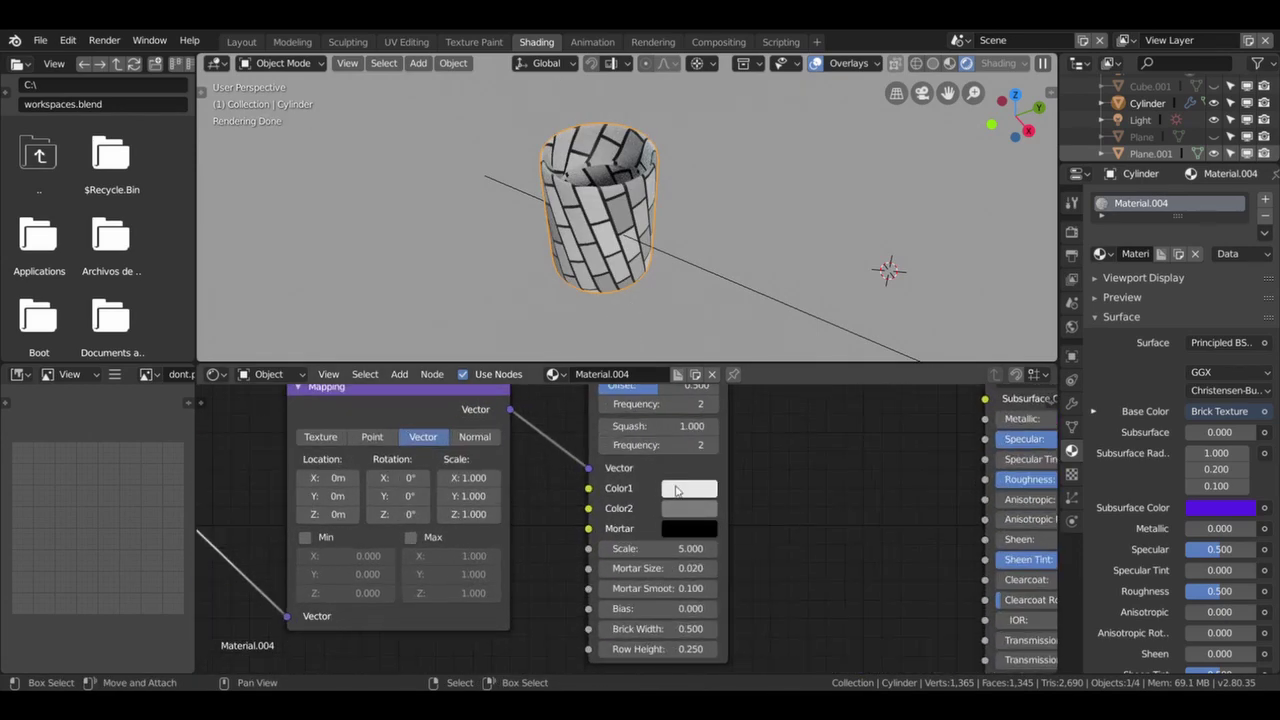
Give the Brick Texture a pink Color1, dark blue Color2 and turquoise mortar.
left_click(684, 484)
left_click_drag(751, 290, 740, 322)
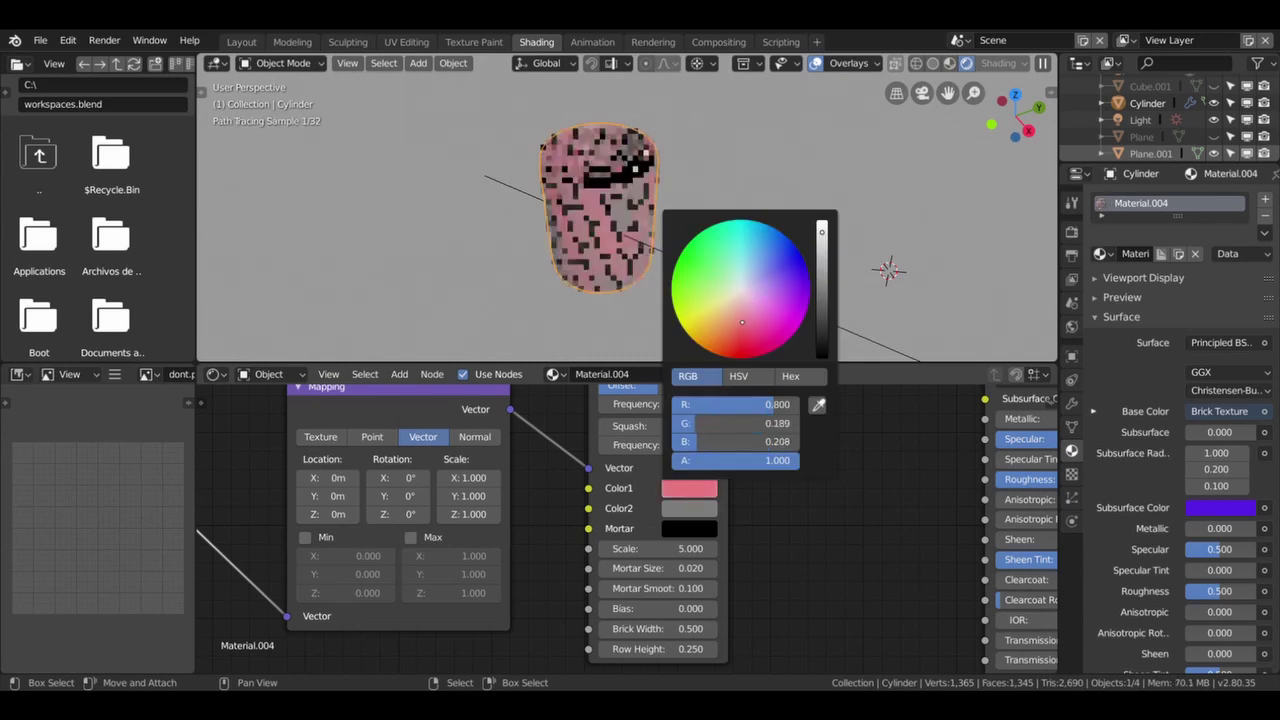
left_click(685, 508)
left_click_drag(748, 274, 788, 273)
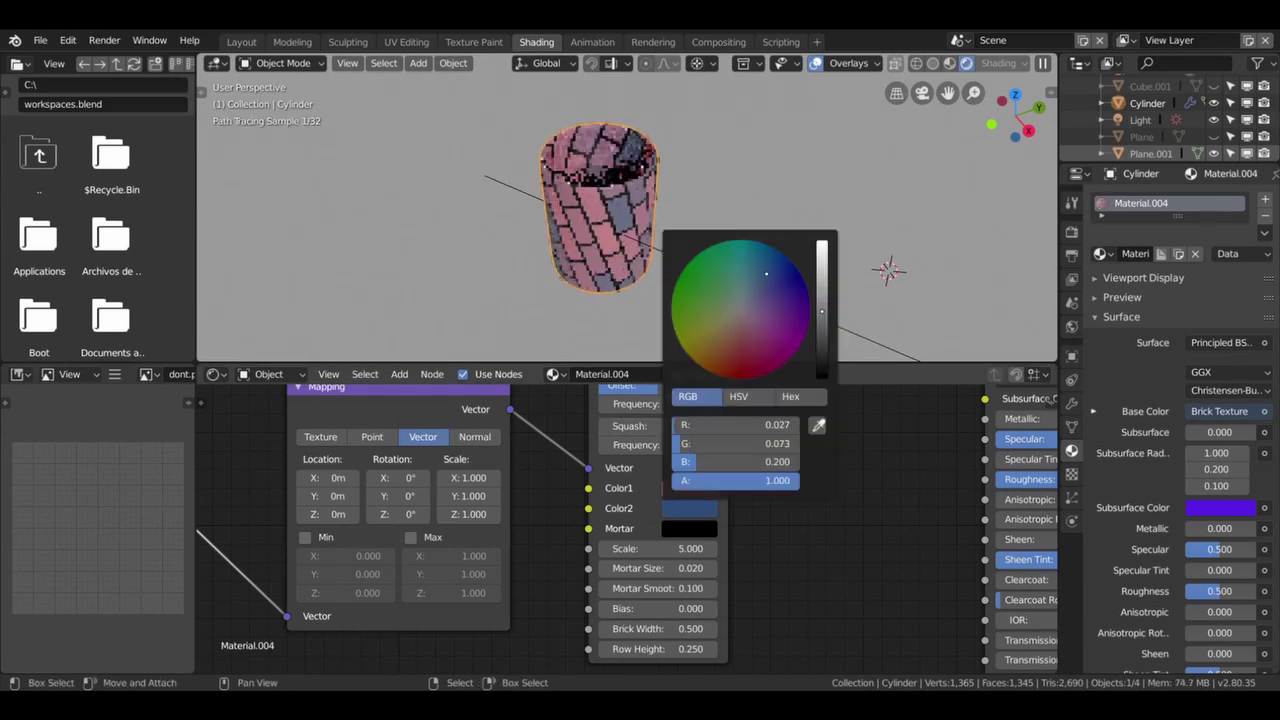
left_click(688, 528)
left_click_drag(821, 396, 828, 287)
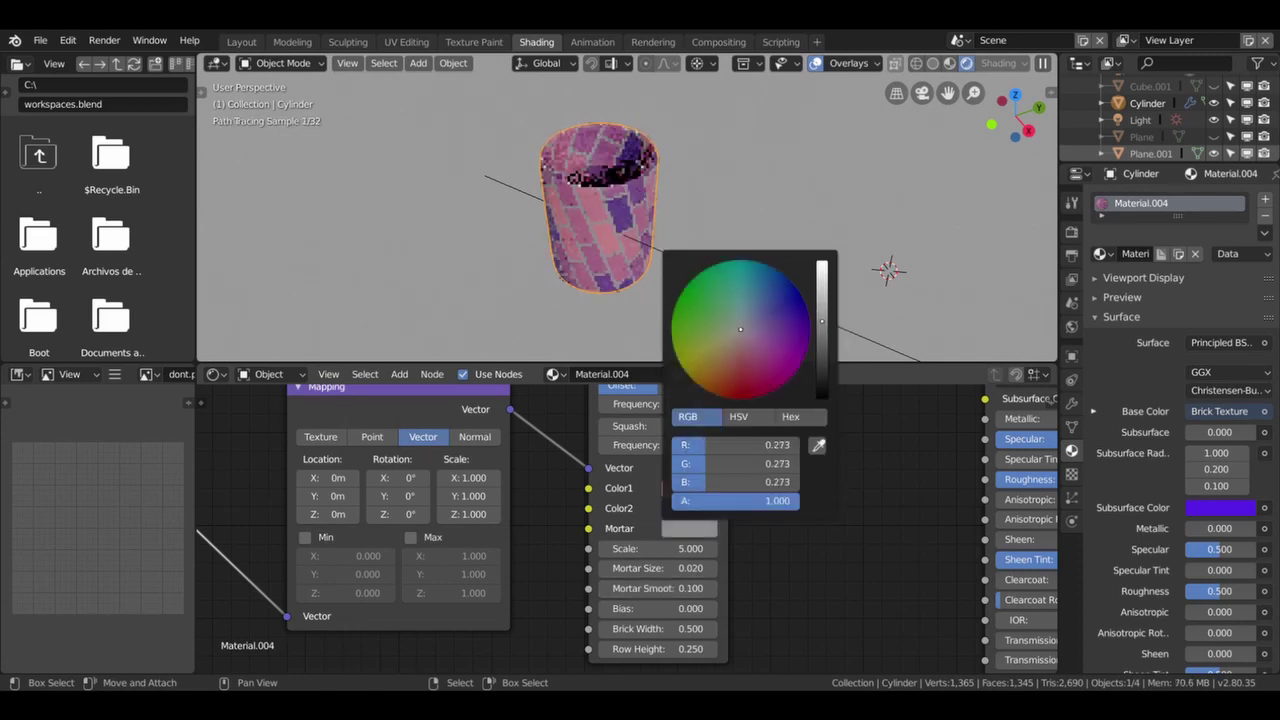
left_click(738, 282)
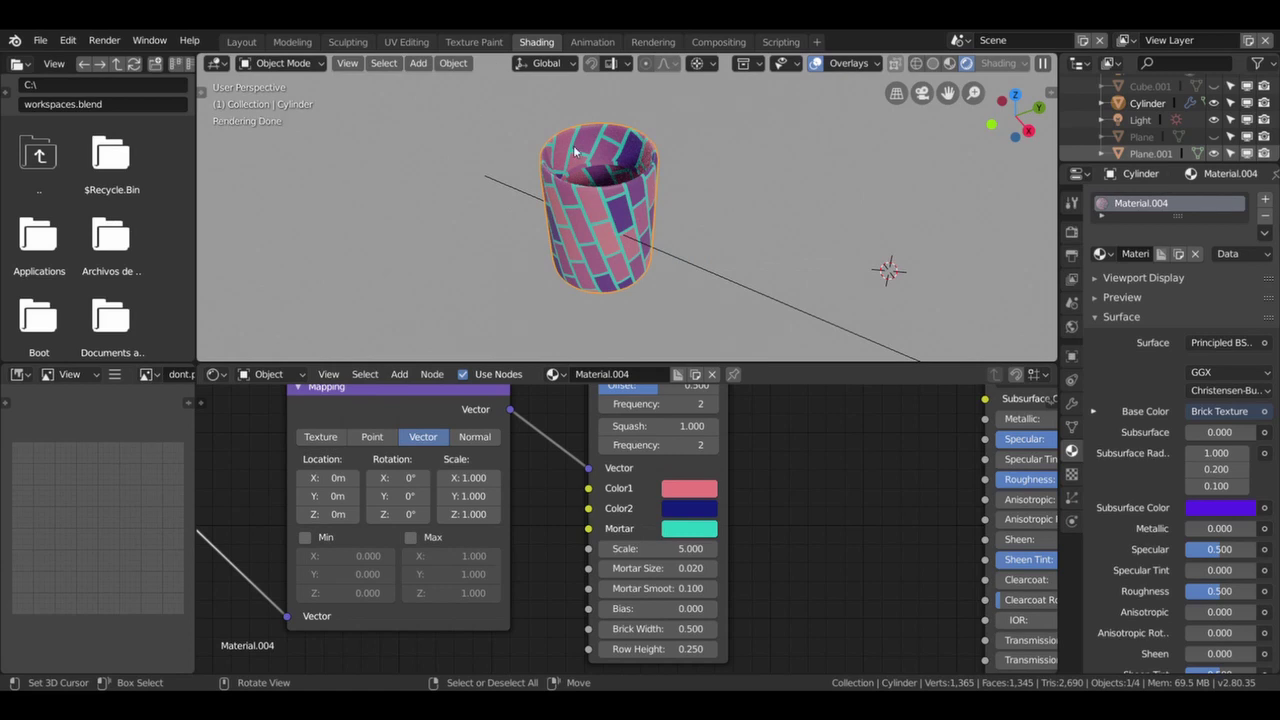
Set brick Offset to 0.453, Brick Width to 3.200 and Row Height to 0.450.
scroll(674, 390, "down", 1)
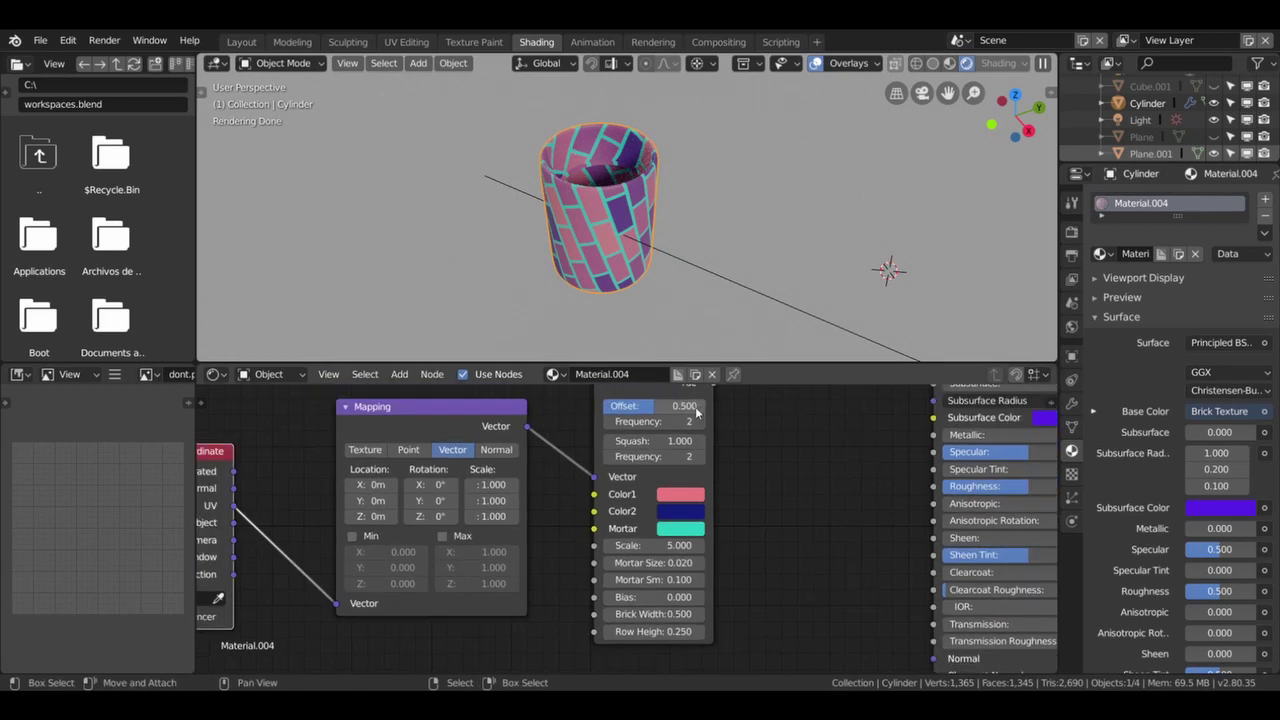
left_click_drag(655, 406, 640, 406)
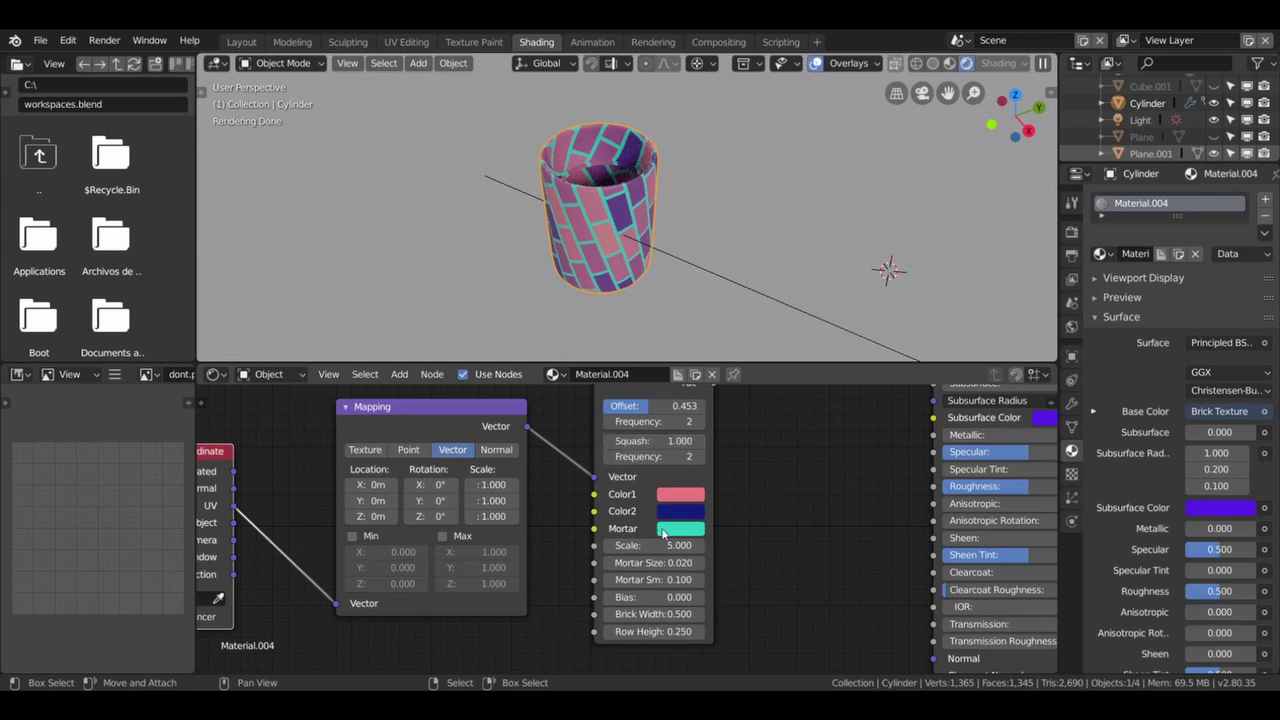
mouse_move(655, 613)
left_mouse_down()
mouse_move(720, 613)
mouse_move(600, 631)
mouse_move(690, 631)
left_mouse_up()
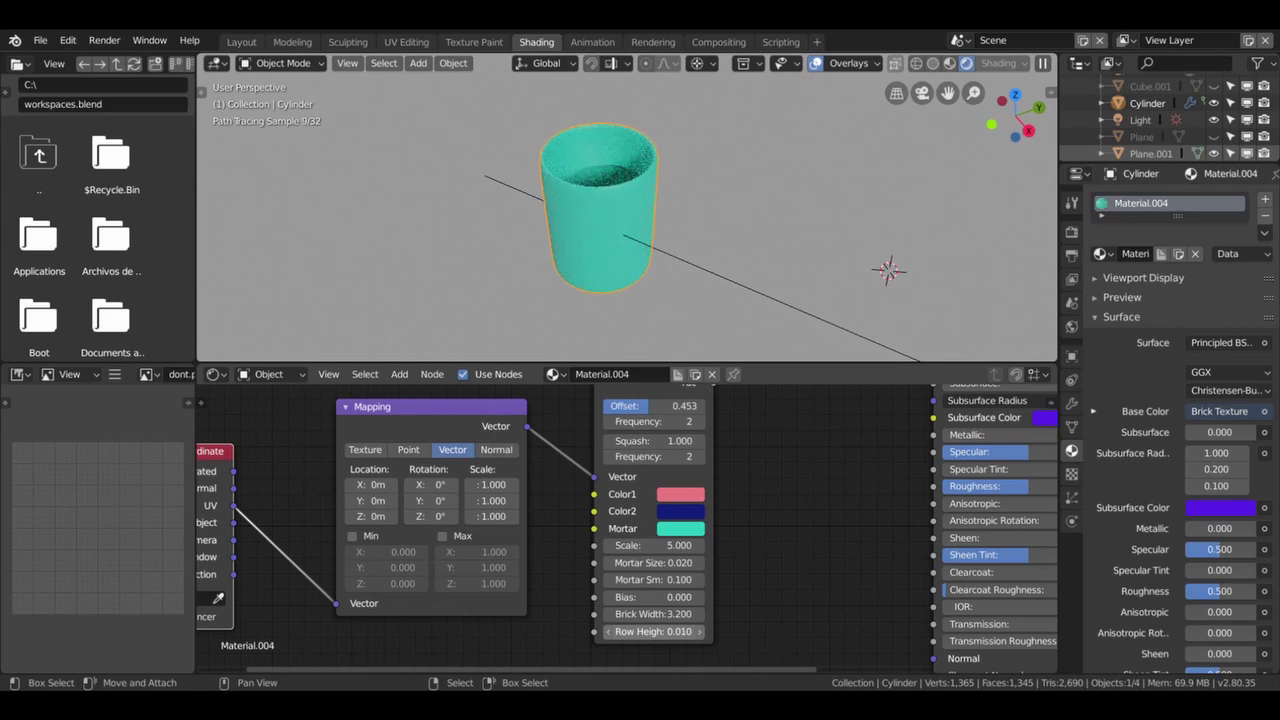
middle_click_drag(620, 230, 652, 202)
scroll(651, 200, "up", 5)
scroll(651, 196, "down", 2)
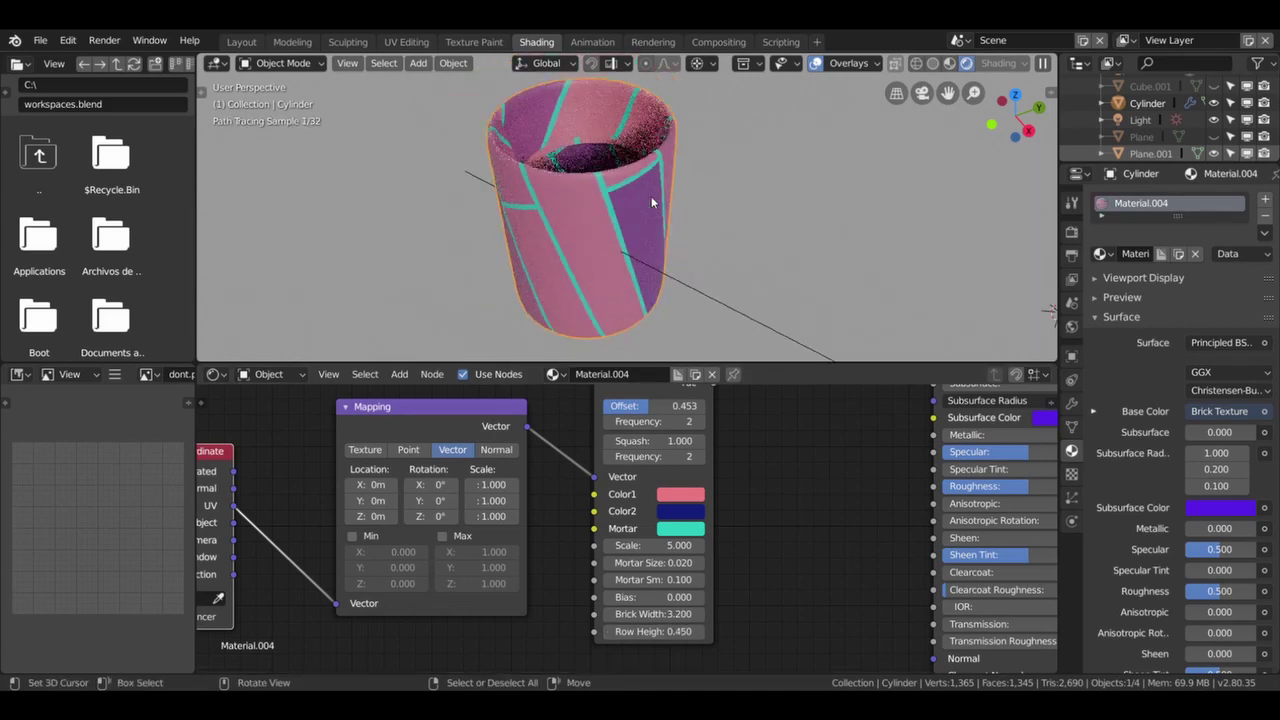
scroll(675, 218, "down", 2)
middle_click_drag(670, 216, 583, 222)
Darken both brick colours to near black and view the cup through the camera.
left_click(701, 494)
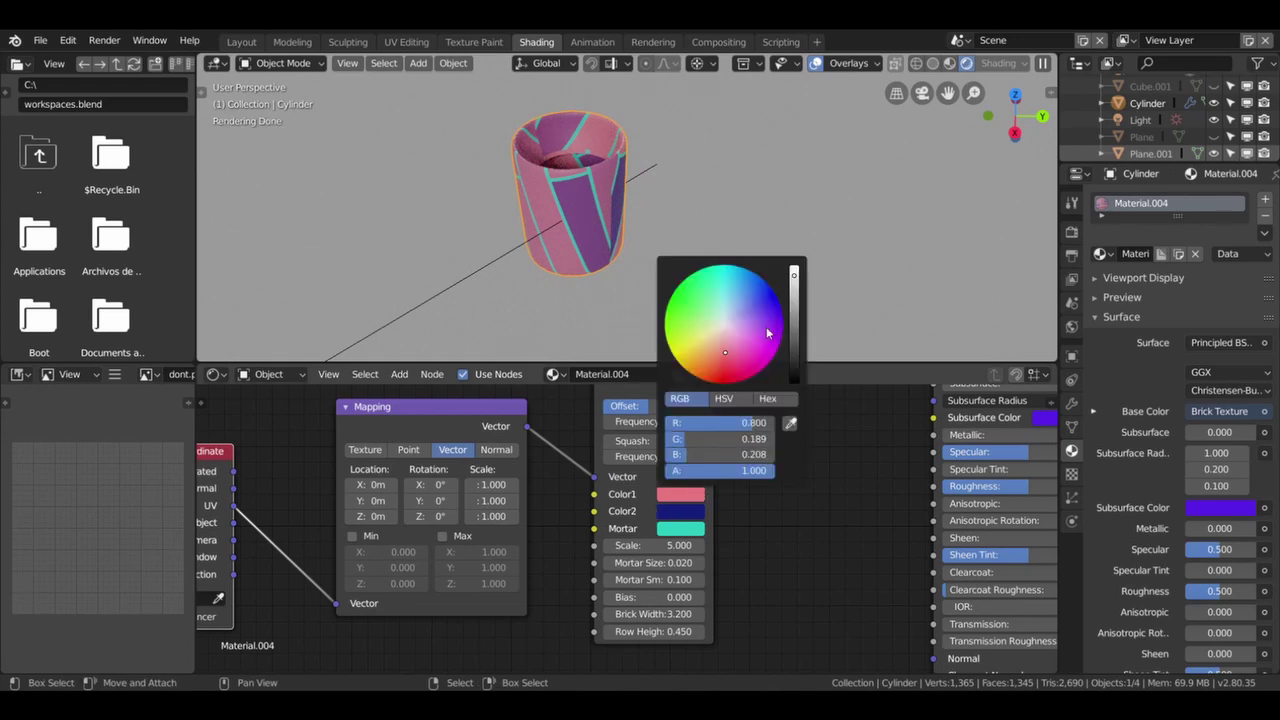
left_click_drag(795, 275, 795, 372)
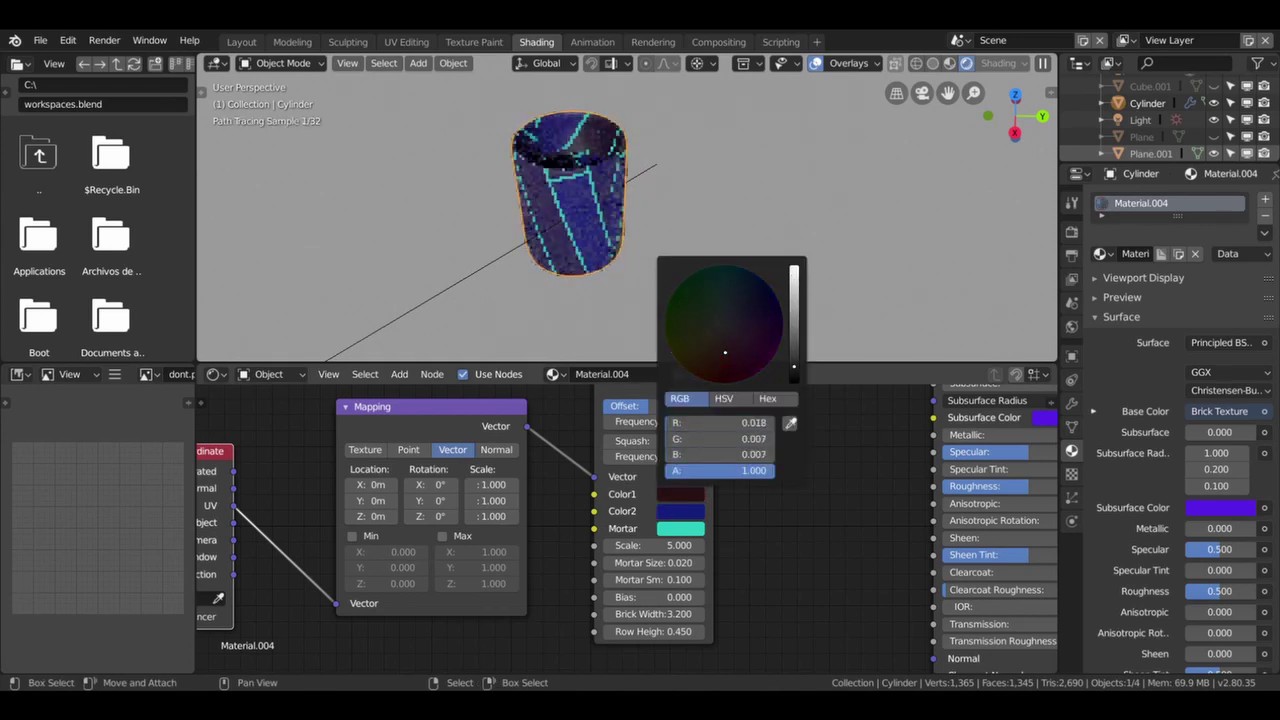
left_click(670, 512)
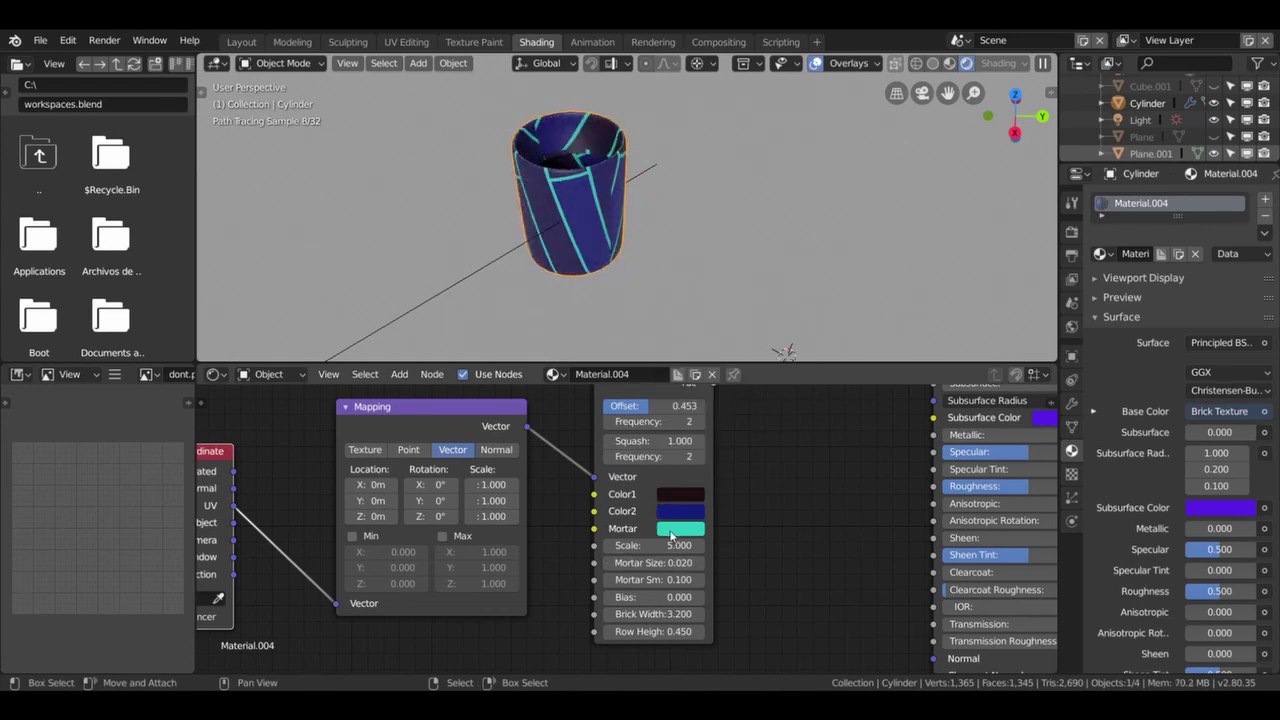
left_click(672, 528)
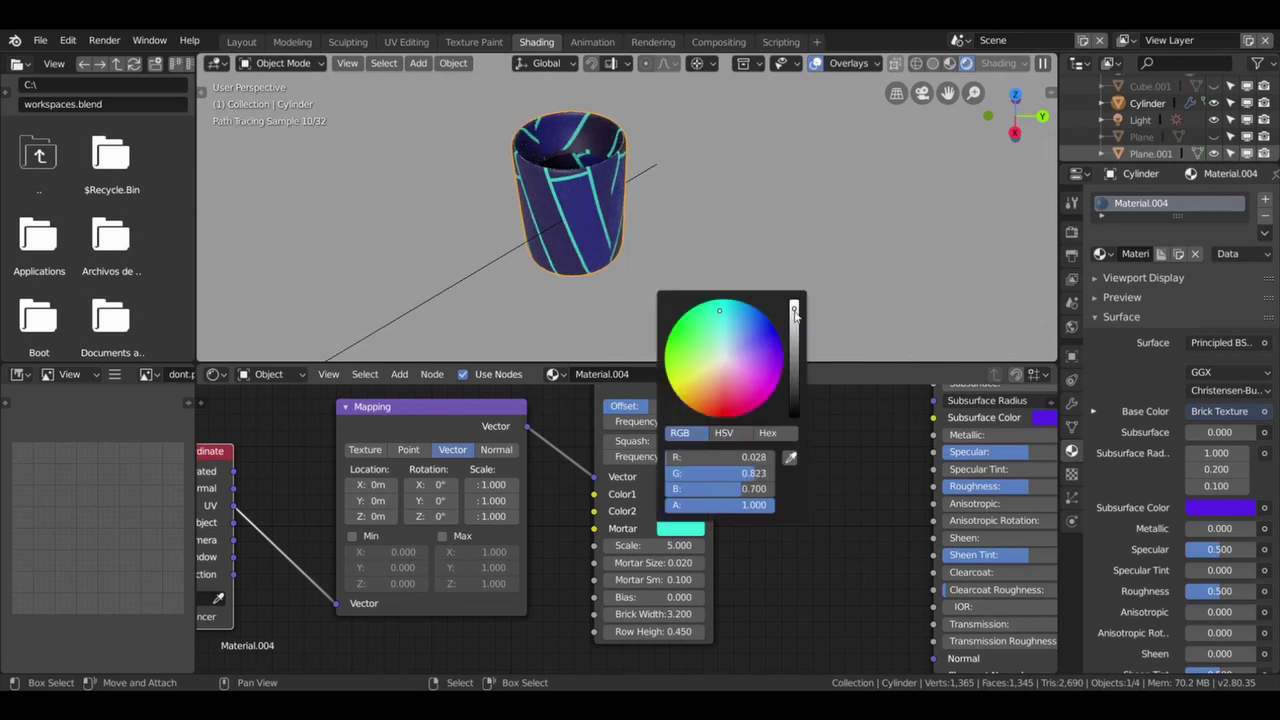
left_click(667, 517)
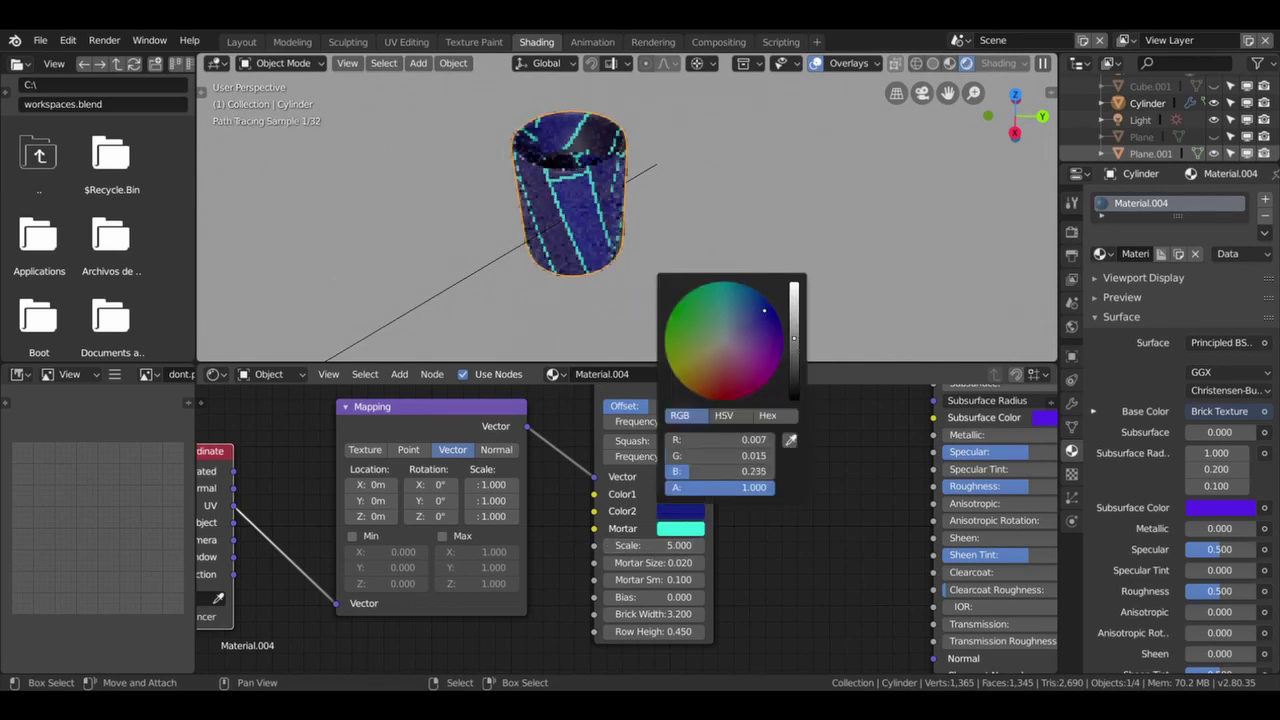
left_click_drag(795, 342, 795, 388)
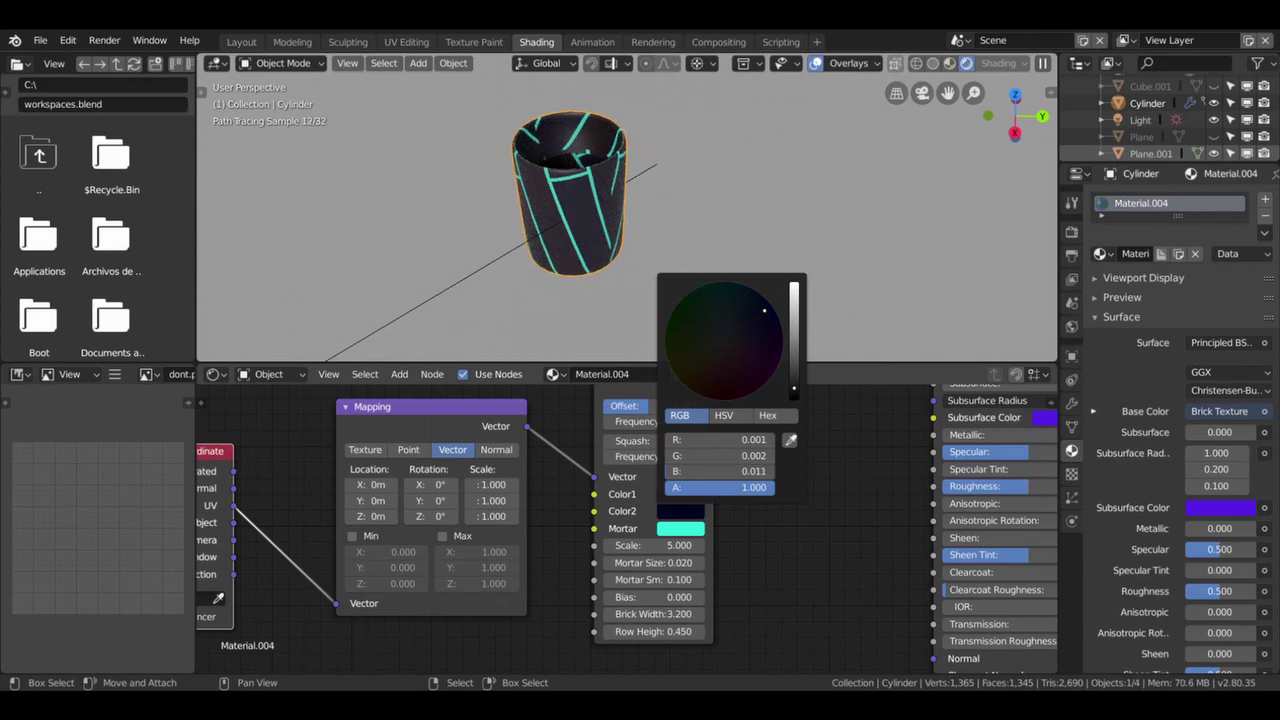
scroll(653, 277, "up", 2)
key("KP_0")
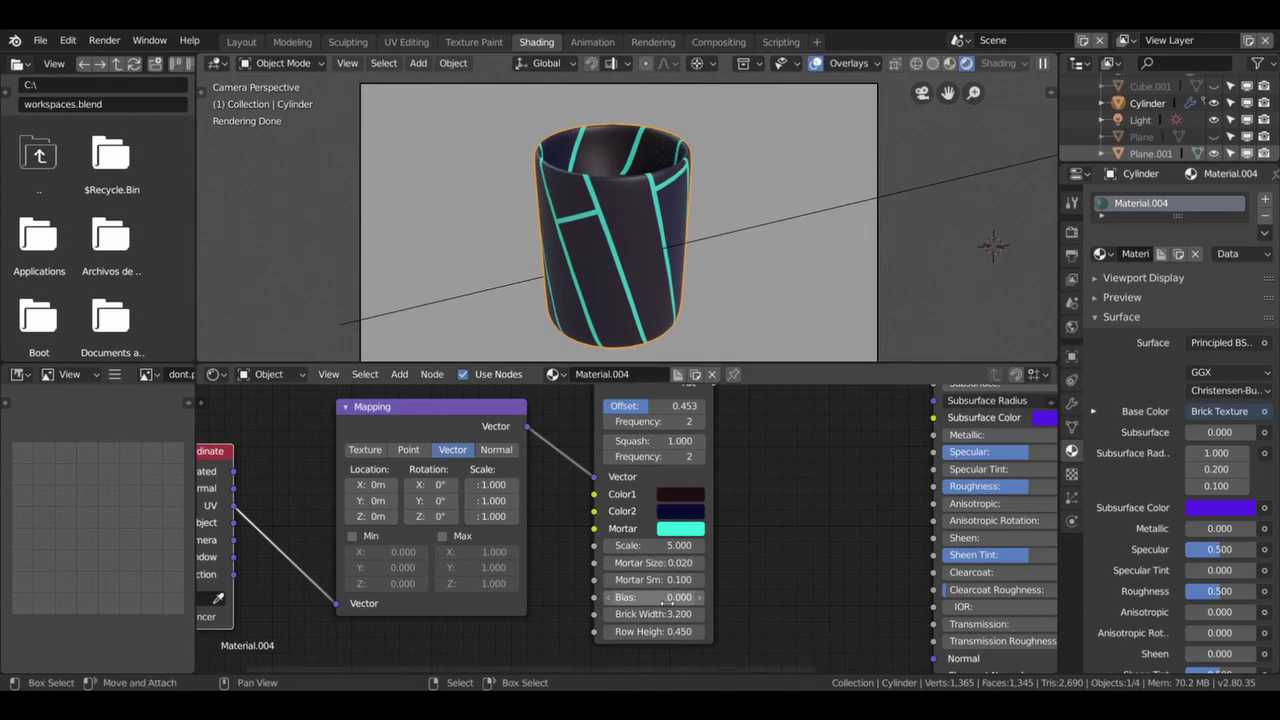
Adjust Brick Width, entering 2.3 then dragging it down to 0.200 for narrow bricks.
left_click(653, 614)
type("2.3")
key("Return")
mouse_move(653, 614)
left_mouse_down()
mouse_move(700, 614)
mouse_move(600, 614)
left_mouse_up()
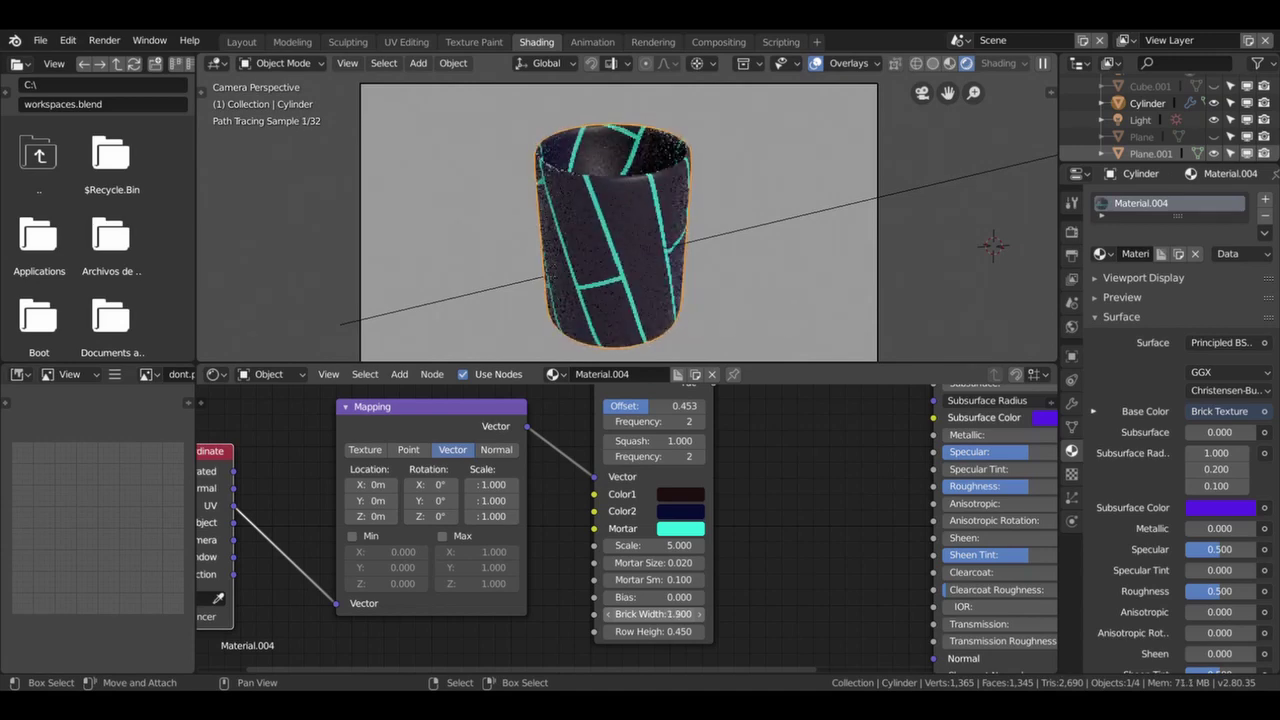
mouse_move(653, 614)
left_mouse_down()
mouse_move(665, 614)
mouse_move(641, 614)
left_mouse_up()
Move the Texture Coordinate and Mapping nodes further left to tidy the node layout.
scroll(679, 187, "down", 2)
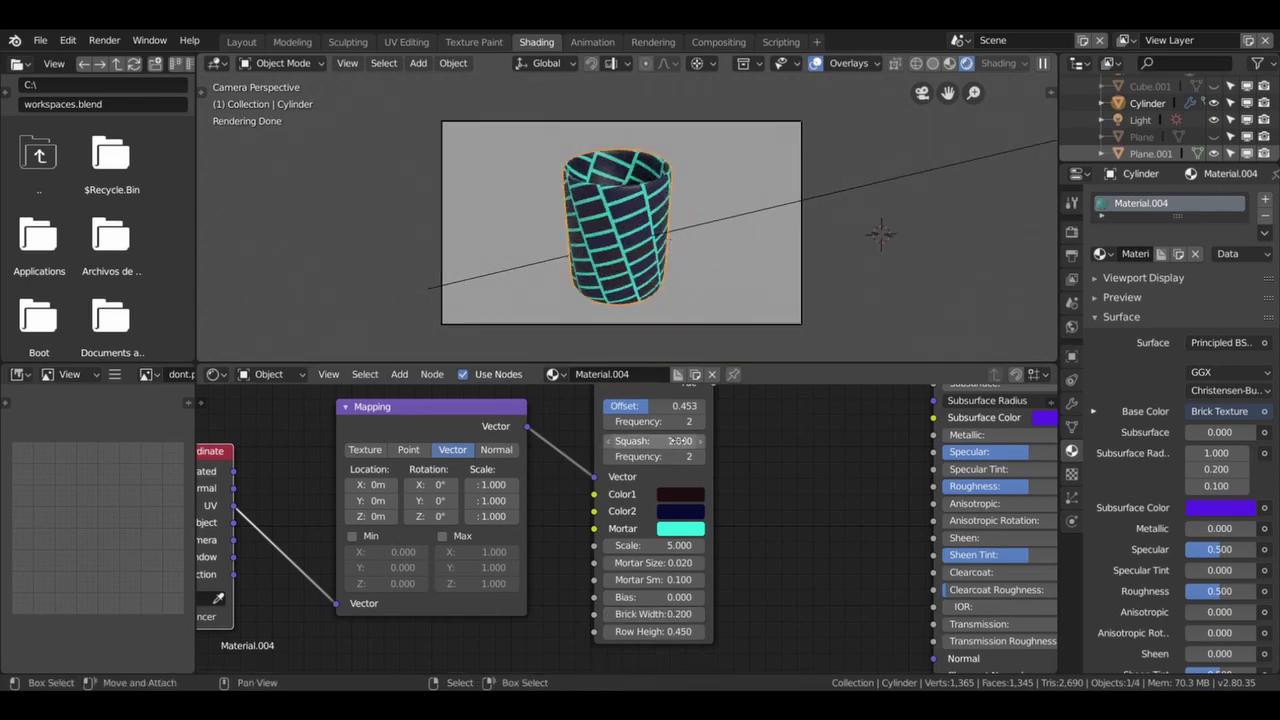
scroll(514, 496, "down", 2)
scroll(514, 496, "down", 2)
left_click_drag(386, 488, 283, 416)
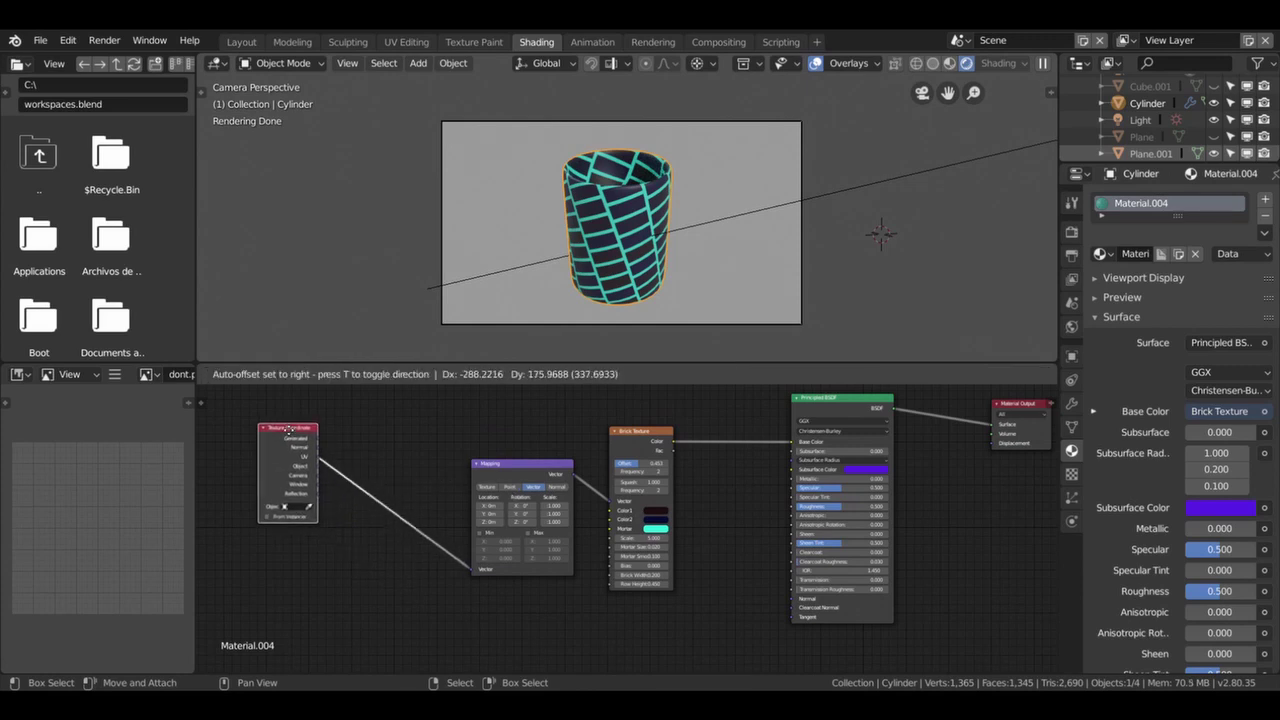
left_click_drag(497, 463, 390, 455)
scroll(562, 504, "up", 1)
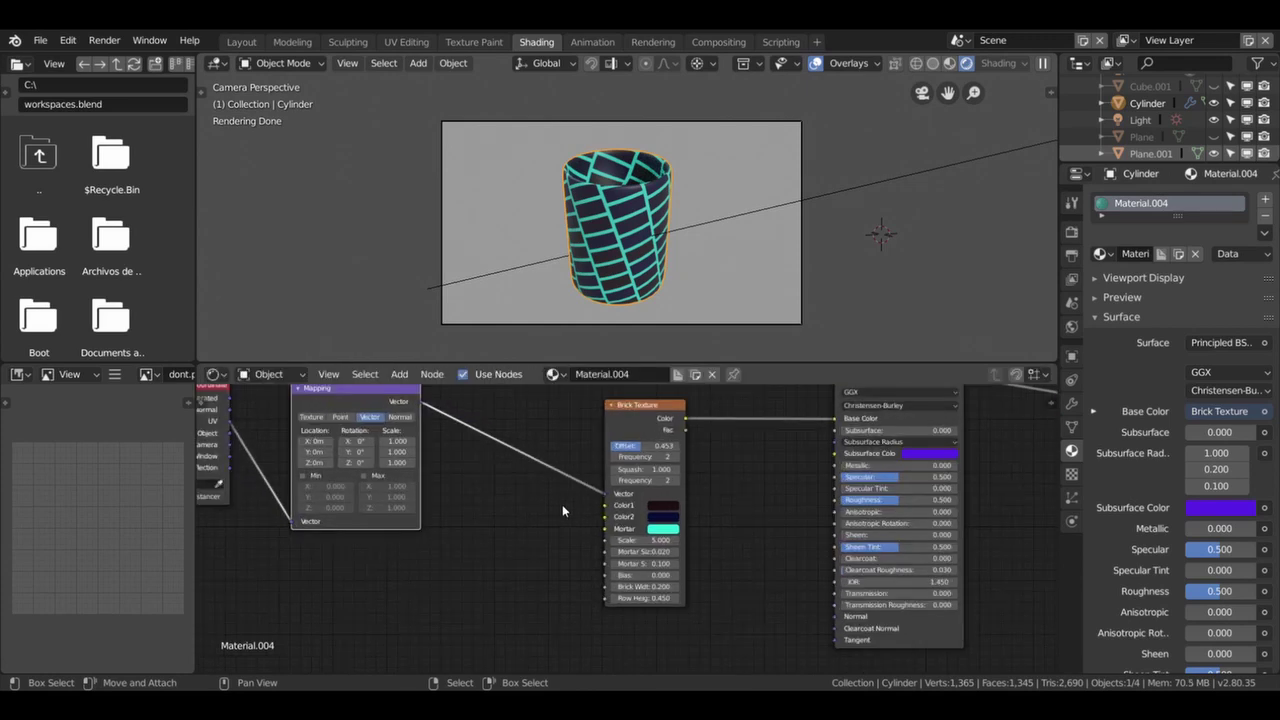
scroll(562, 502, "up", 2)
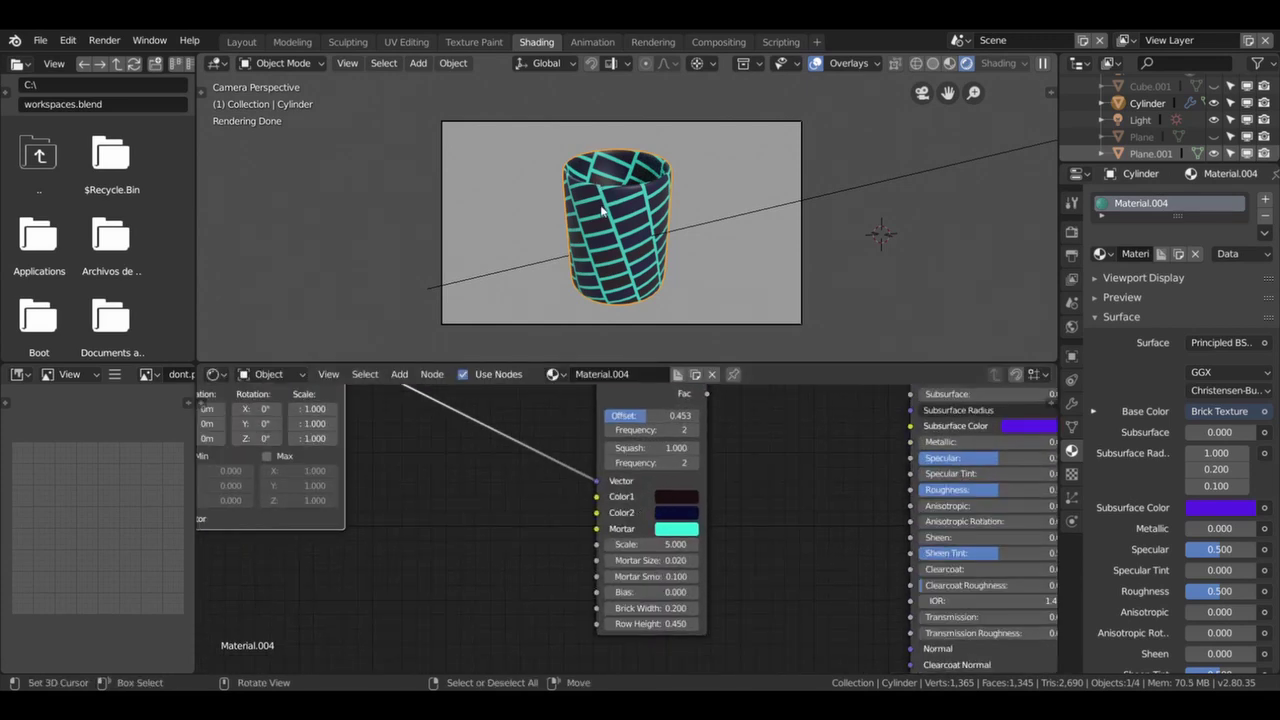
scroll(516, 530, "up", 1)
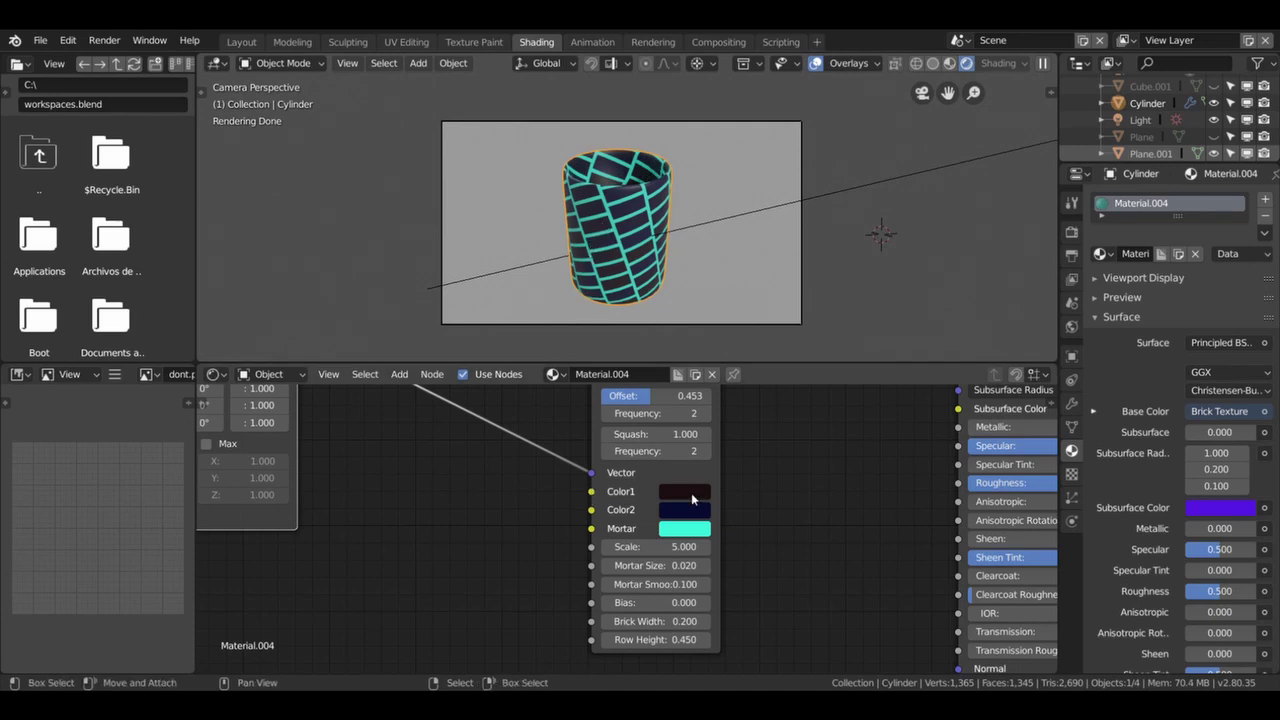
scroll(475, 510, "up", 1)
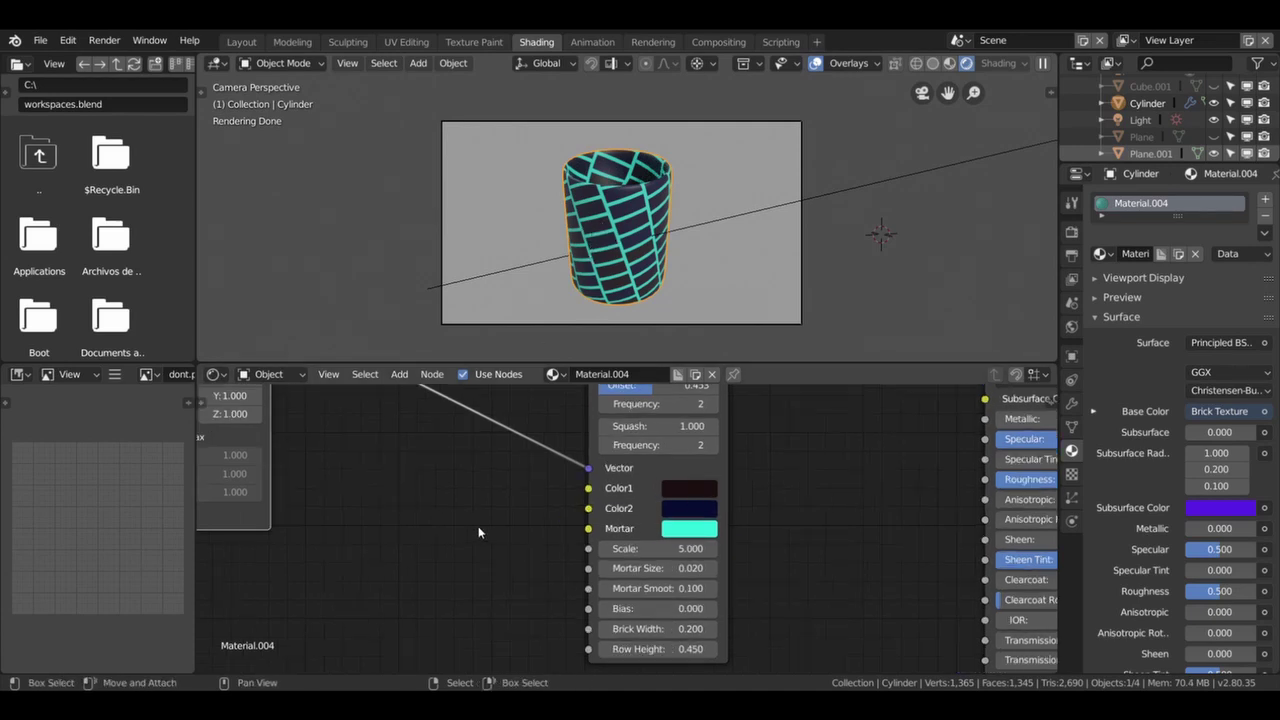
key("shift+a")
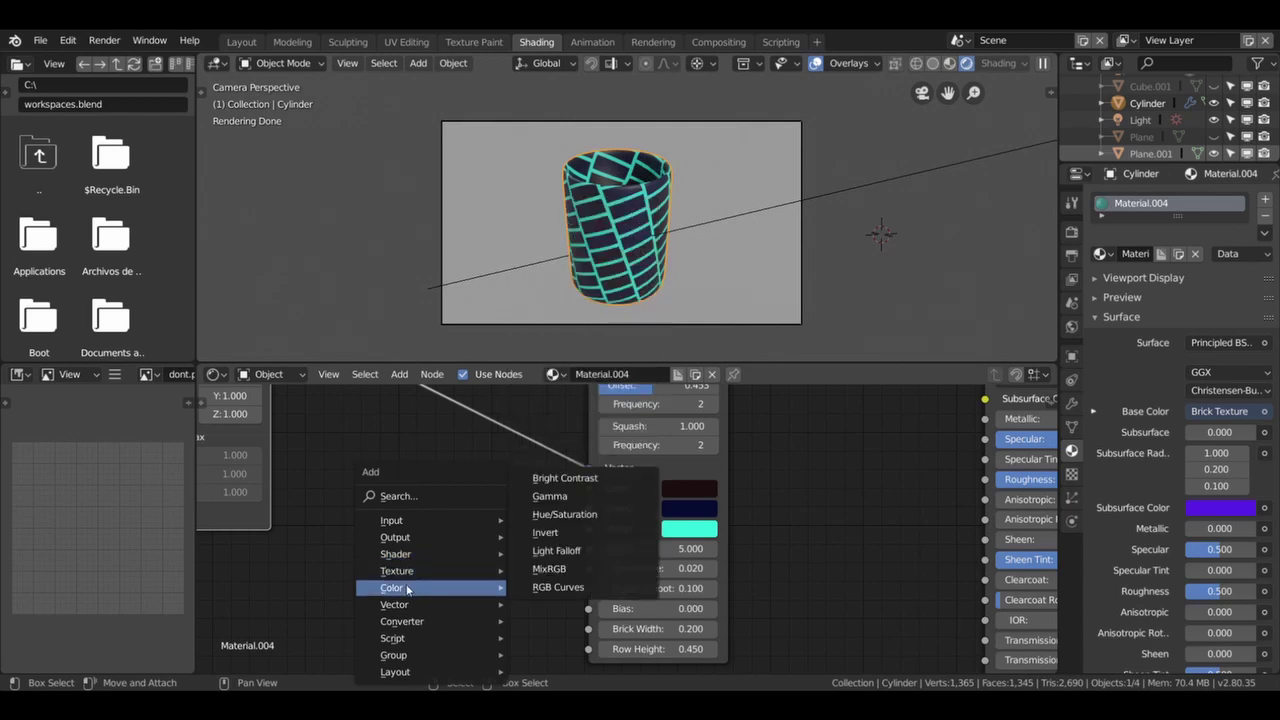
mouse_move(392, 587)
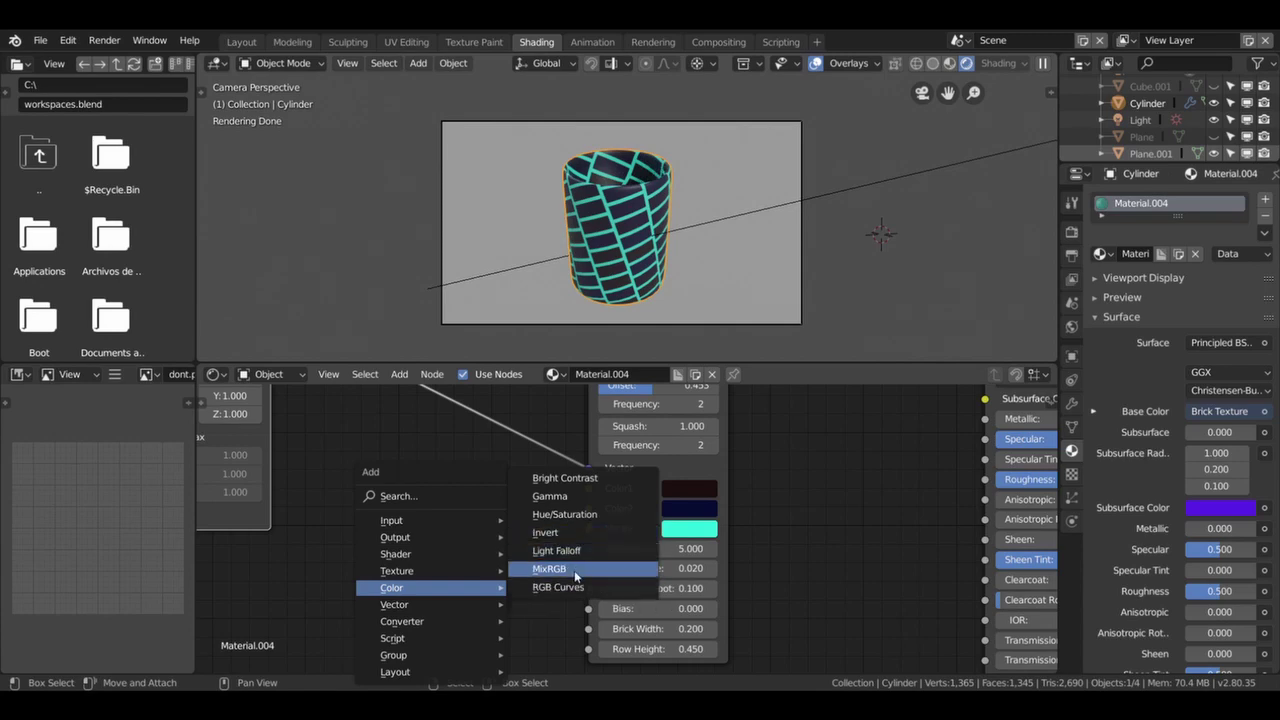
Add a MixRGB node beside the Brick Texture and feed its colour into the Mortar input.
left_click(545, 569)
left_click(360, 478)
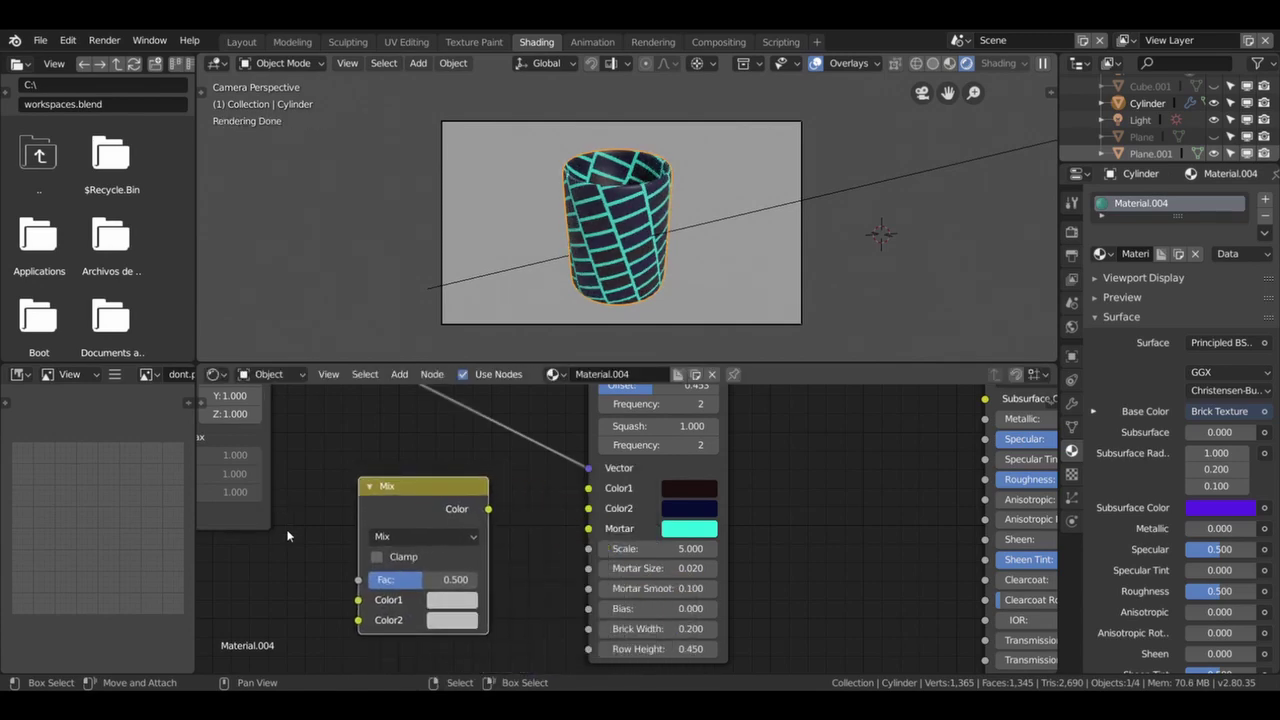
scroll(310, 539, "down", 2)
scroll(310, 539, "down", 2)
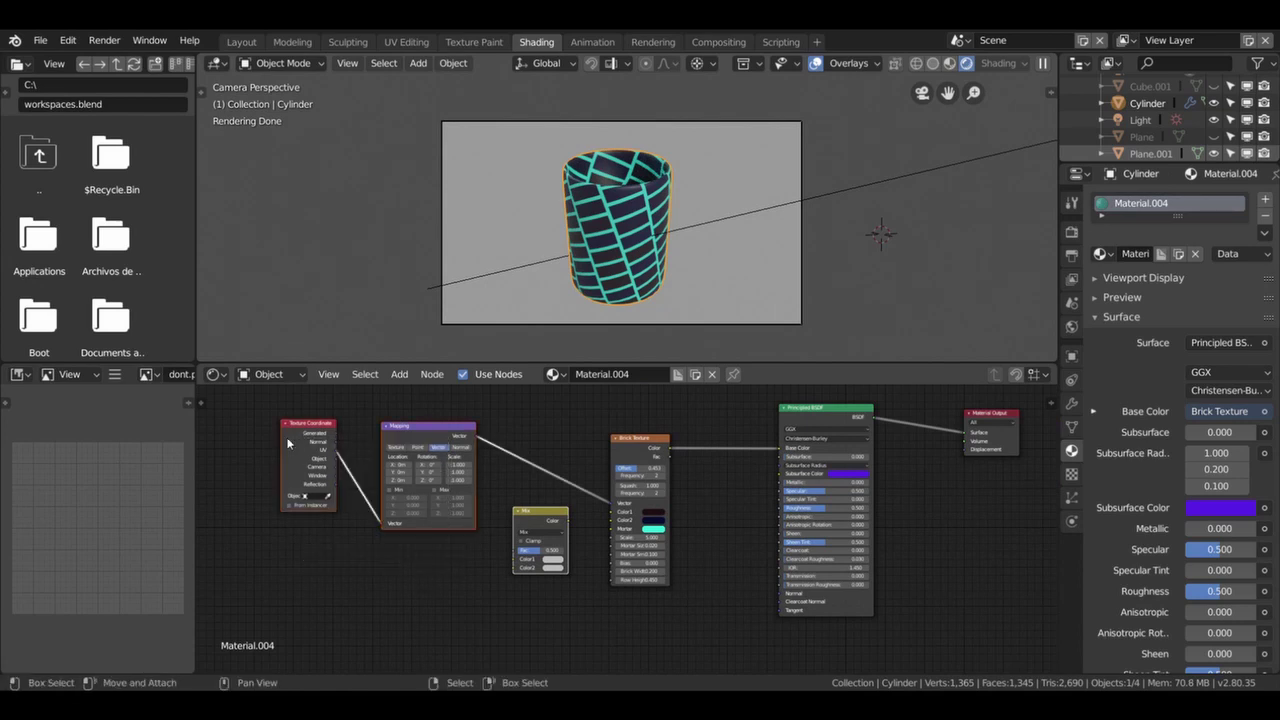
left_click_drag(542, 515, 520, 455)
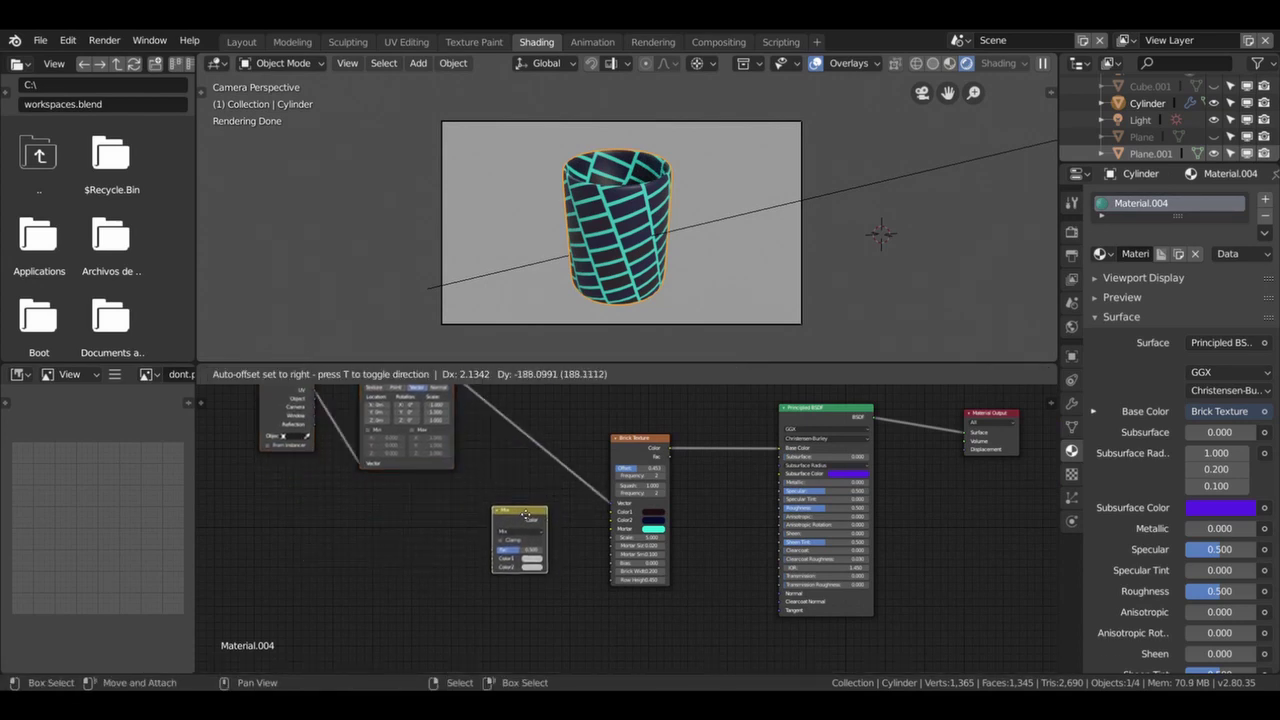
left_click_drag(520, 455, 520, 515)
scroll(520, 515, "up", 1)
scroll(520, 515, "up", 2)
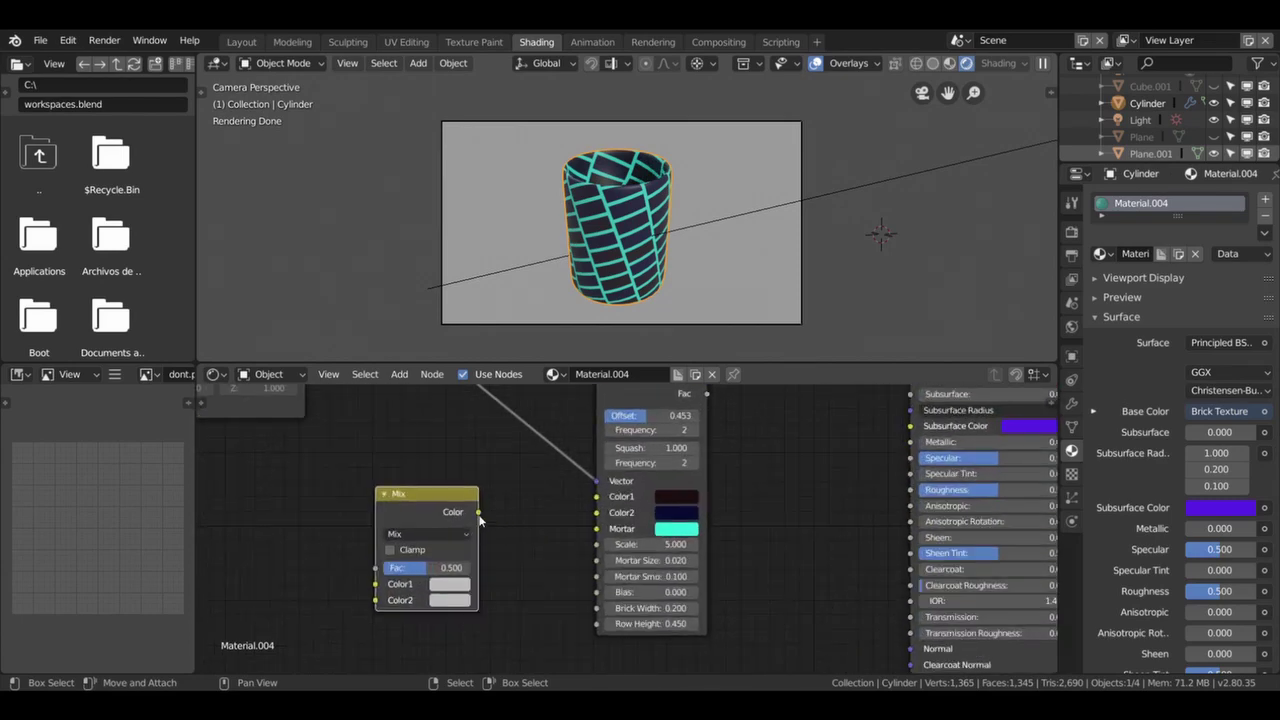
left_click_drag(479, 512, 598, 496)
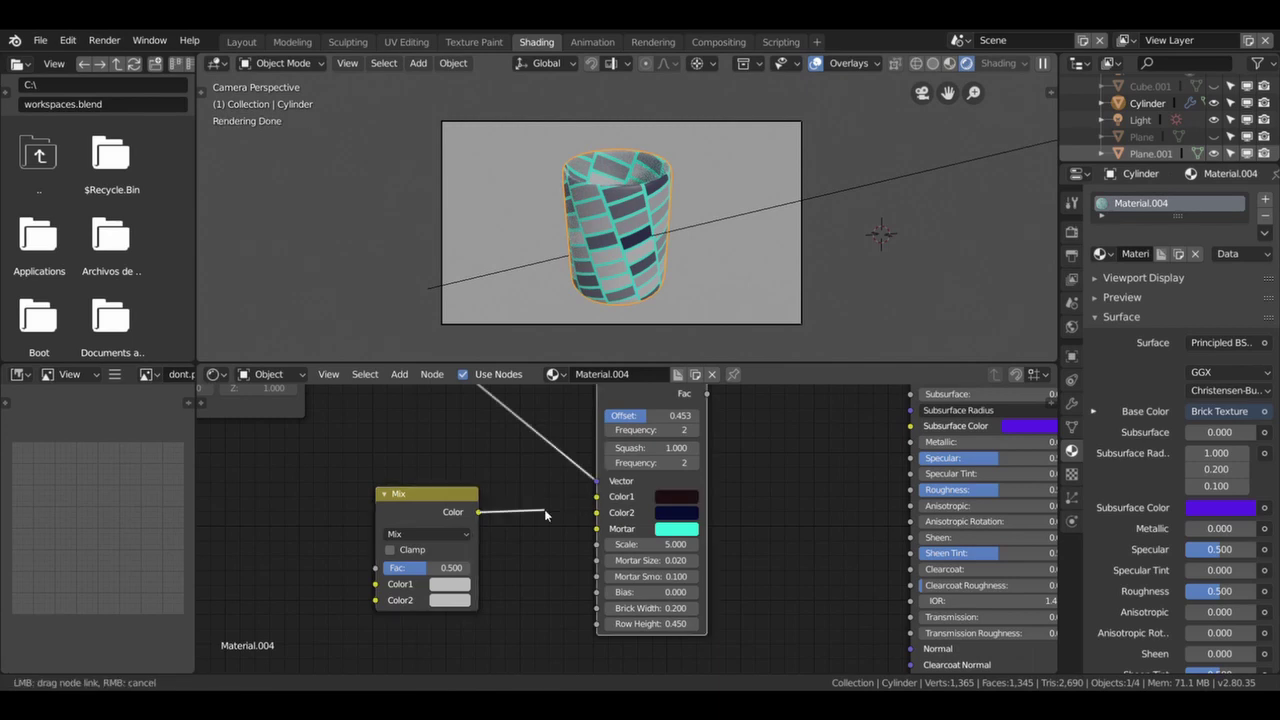
left_click_drag(597, 496, 596, 528)
scroll(467, 550, "up", 2)
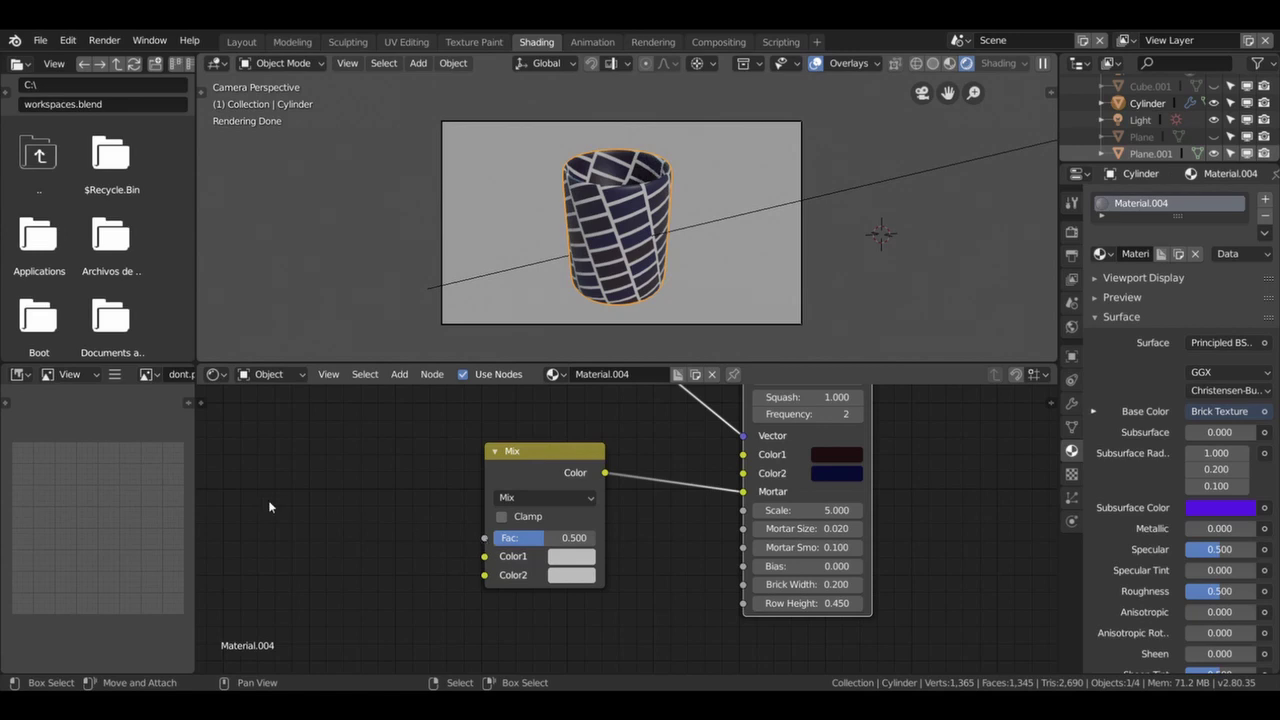
Add an Image Texture node for Noisebase_basecolor.png with its Alpha driving the Mix Fac.
key("shift+a")
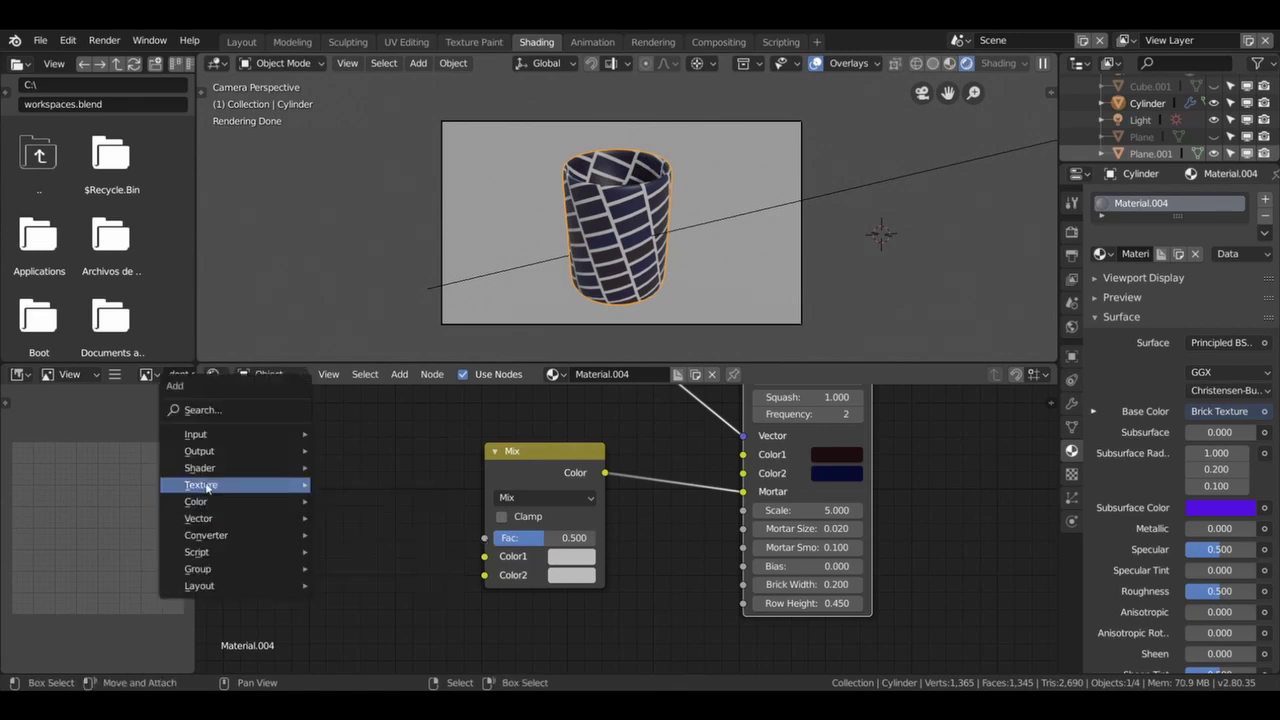
left_click(368, 356)
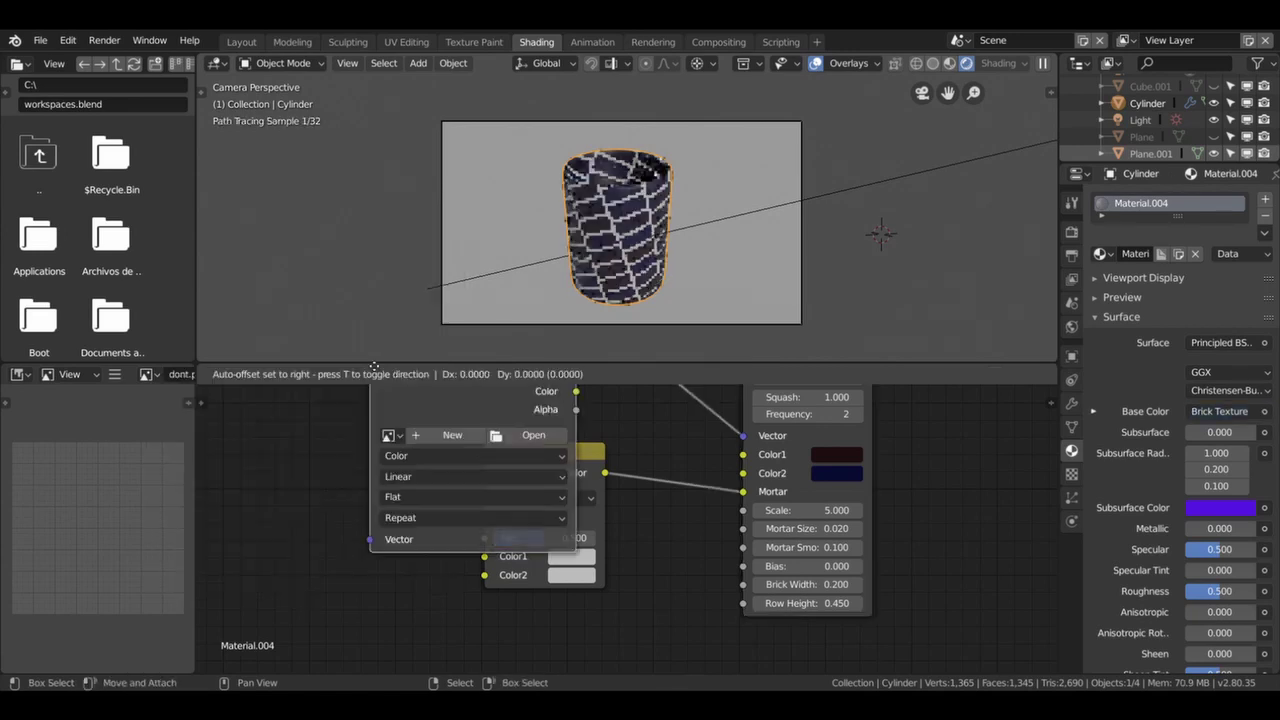
left_click(182, 458)
scroll(372, 487, "down", 1)
middle_click_drag(376, 492, 478, 497)
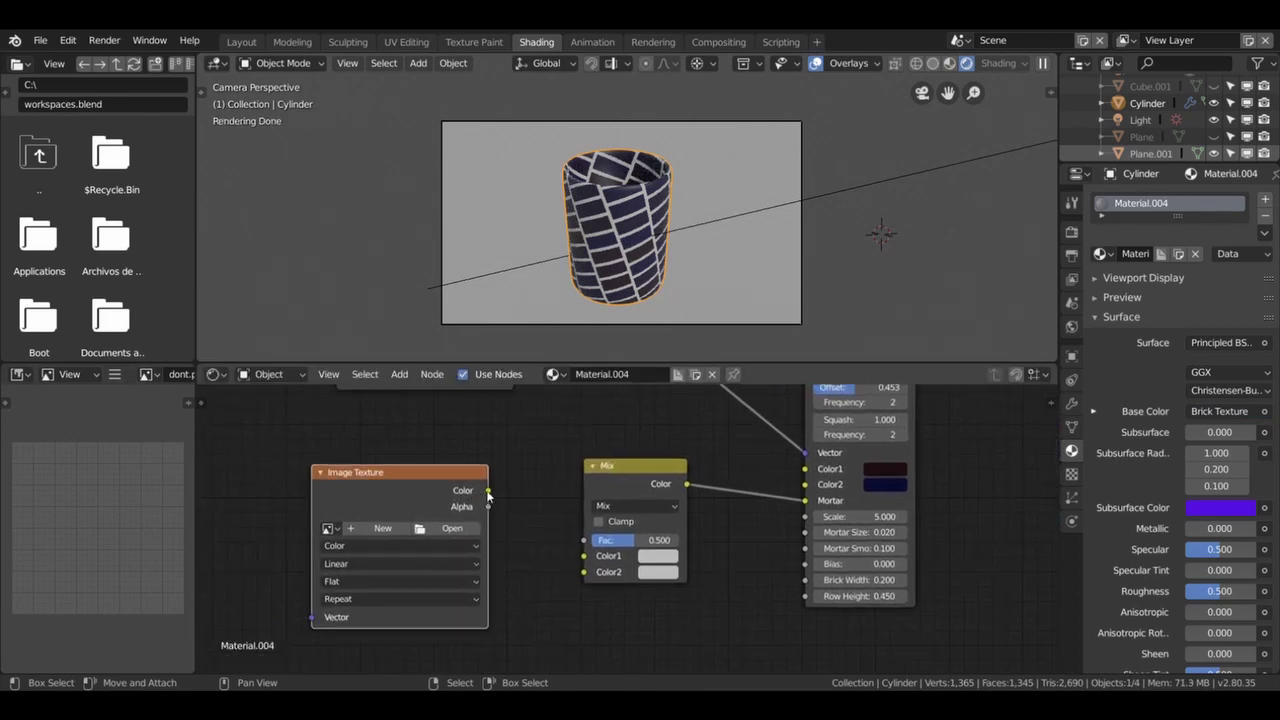
left_click_drag(478, 487, 505, 513)
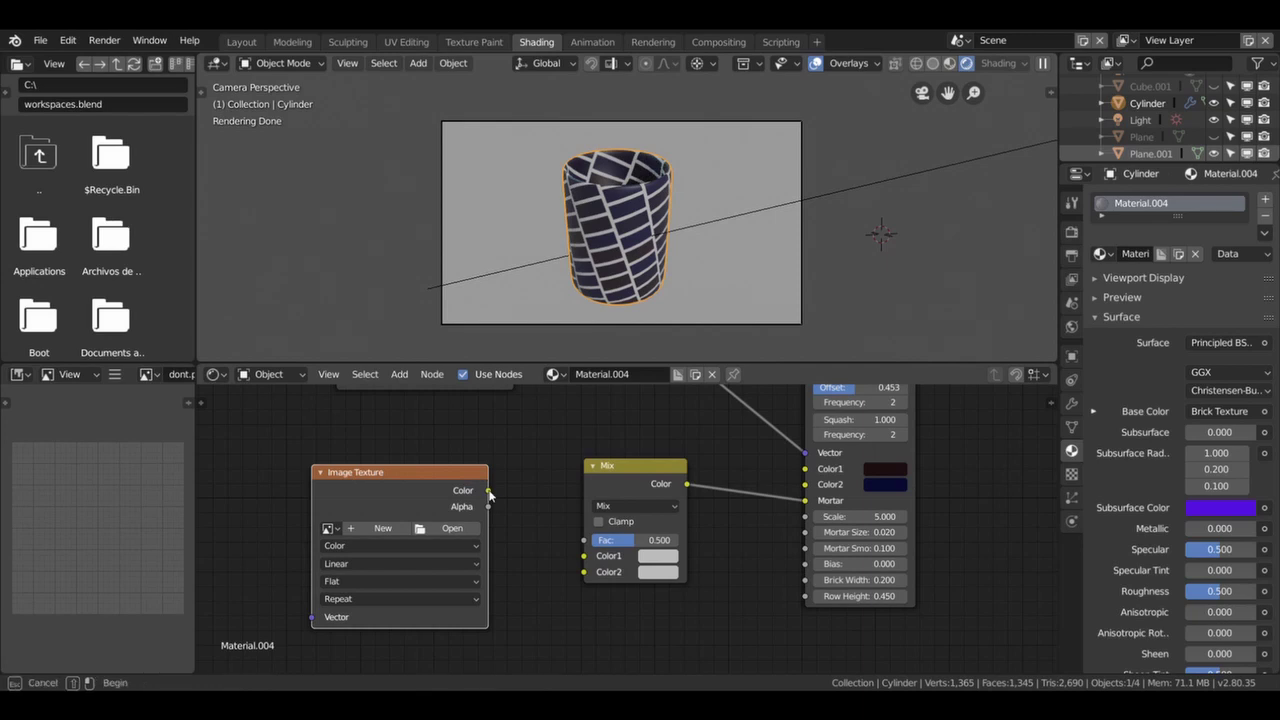
left_click_drag(487, 507, 584, 540)
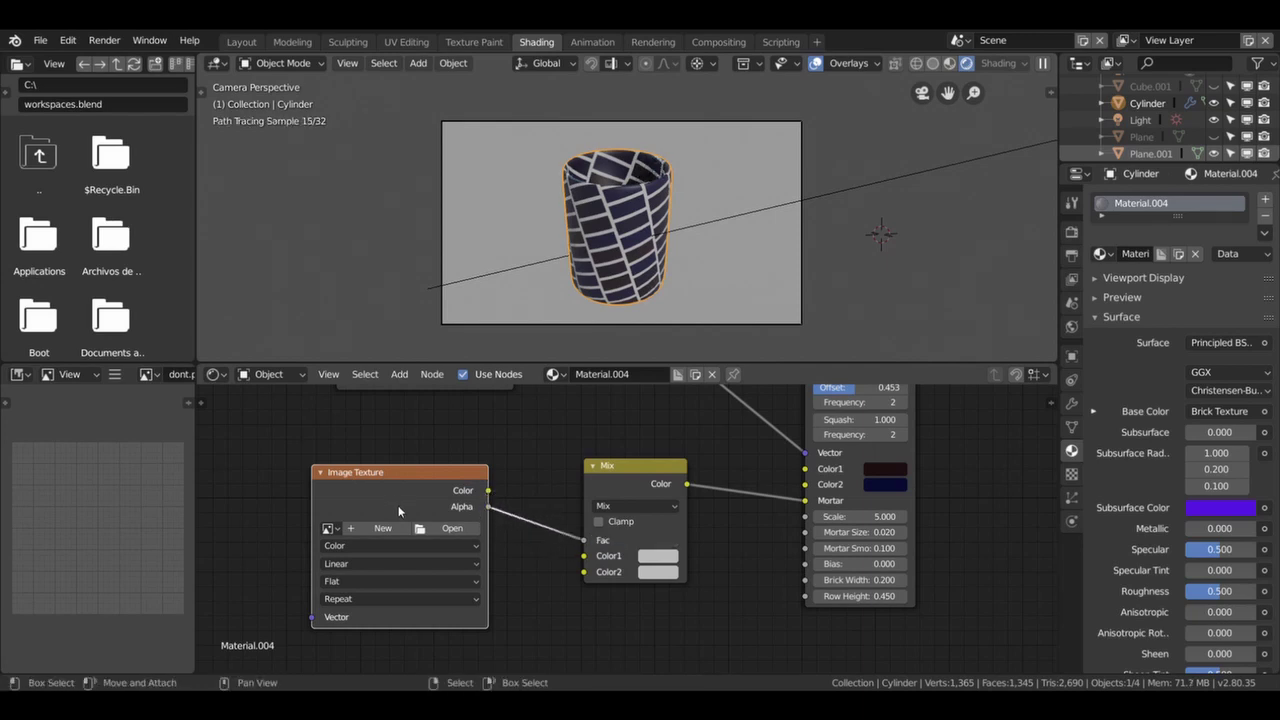
scroll(398, 505, "down", 2)
middle_click_drag(486, 503, 571, 503)
left_click_drag(571, 497, 459, 497)
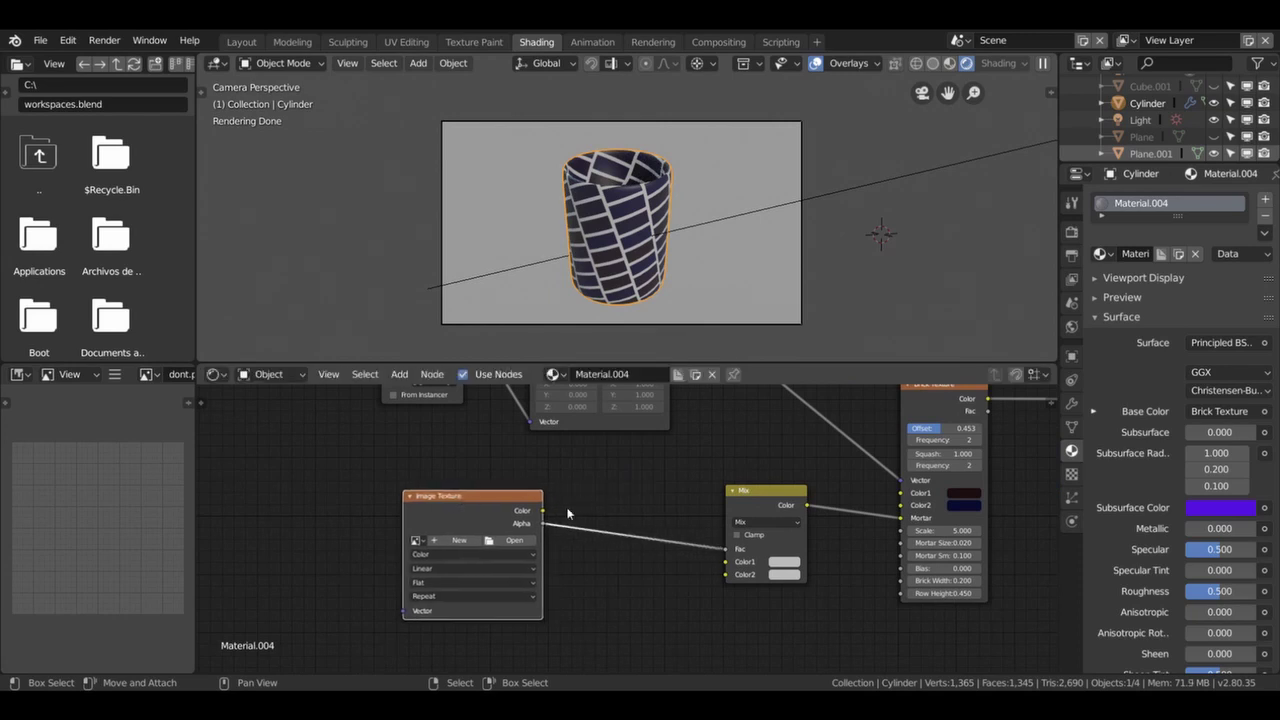
scroll(417, 510, "up", 1)
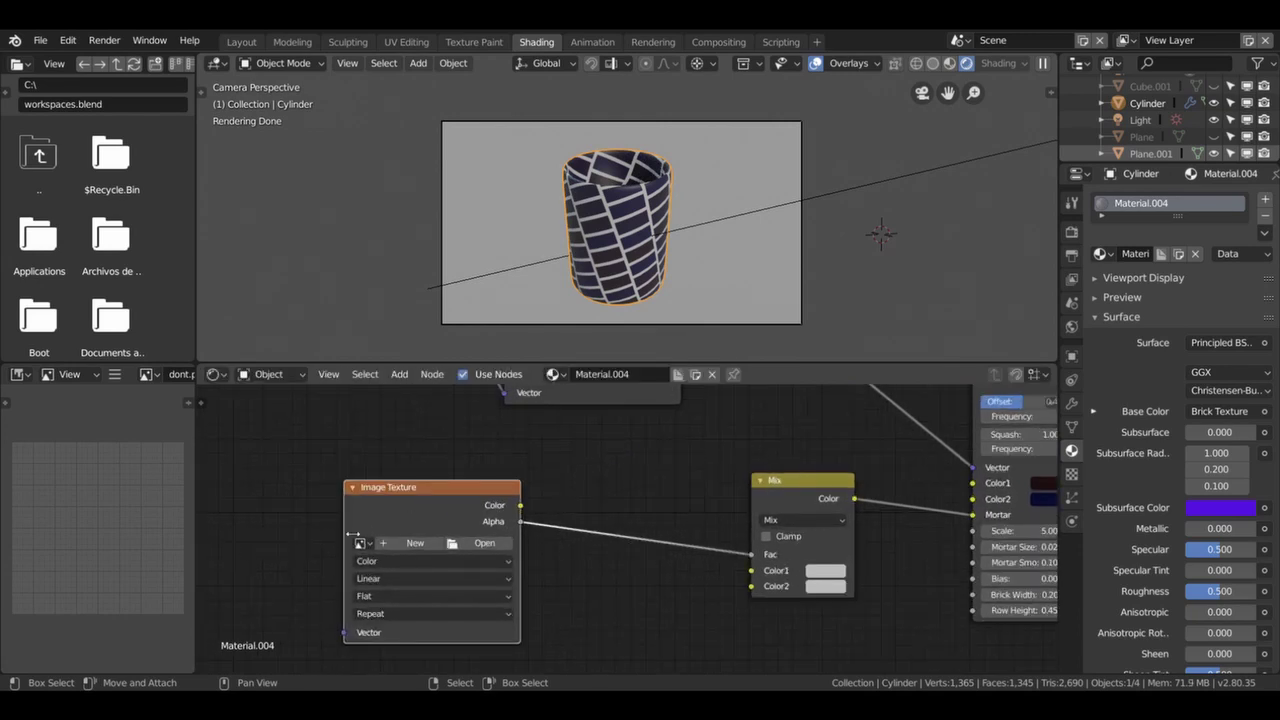
left_click(432, 563)
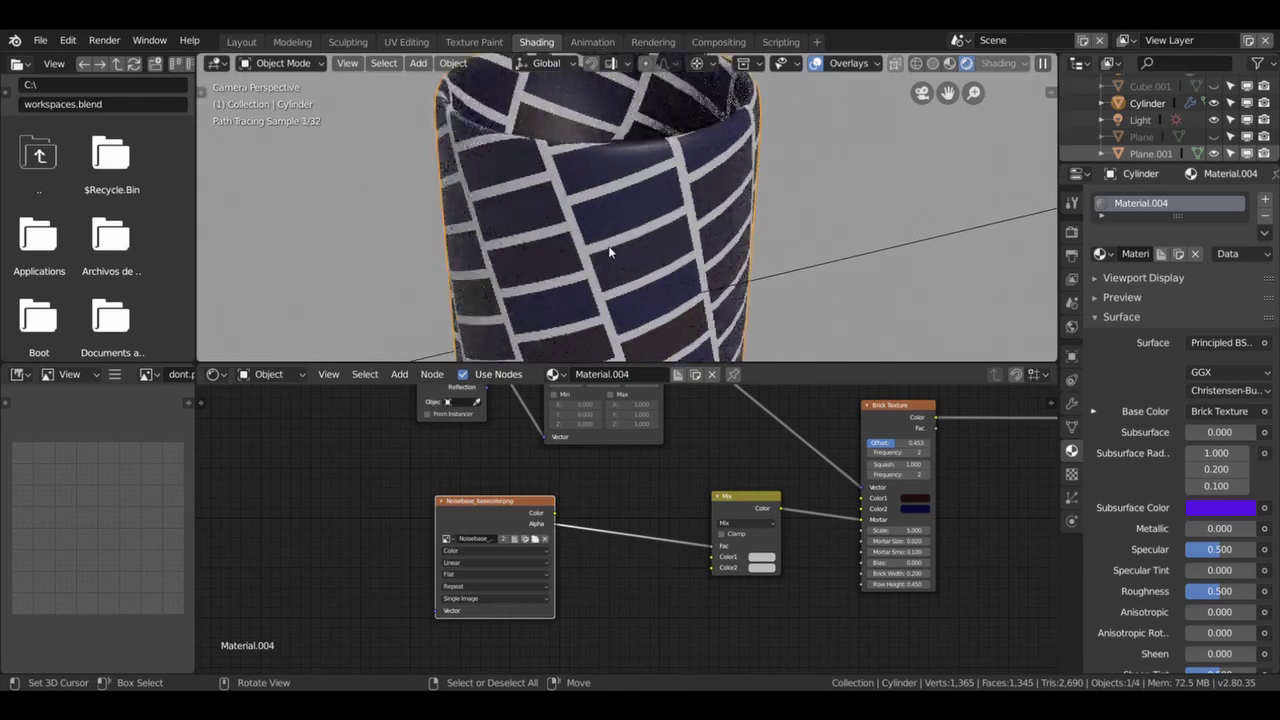
Set the Mix node's Color1 to a saturated green.
left_click(761, 557)
left_click(775, 455)
left_click(768, 442)
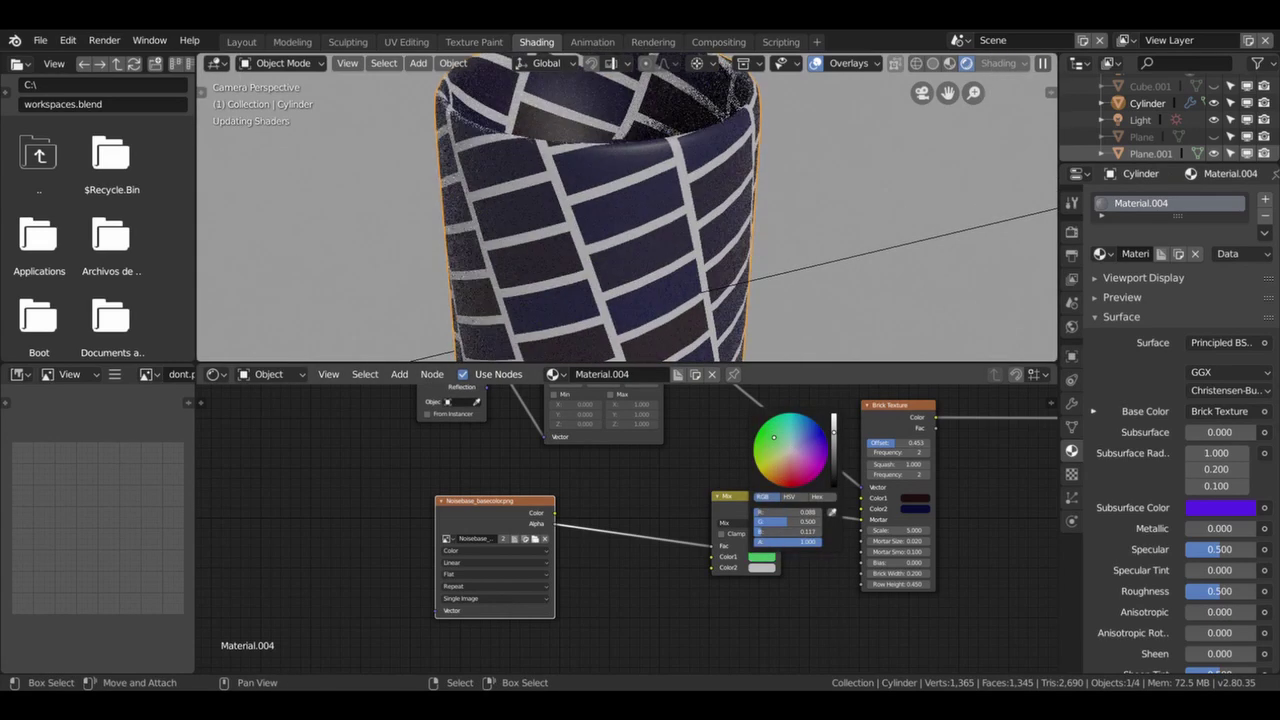
scroll(628, 525, "down", 1)
middle_click_drag(402, 518, 496, 510)
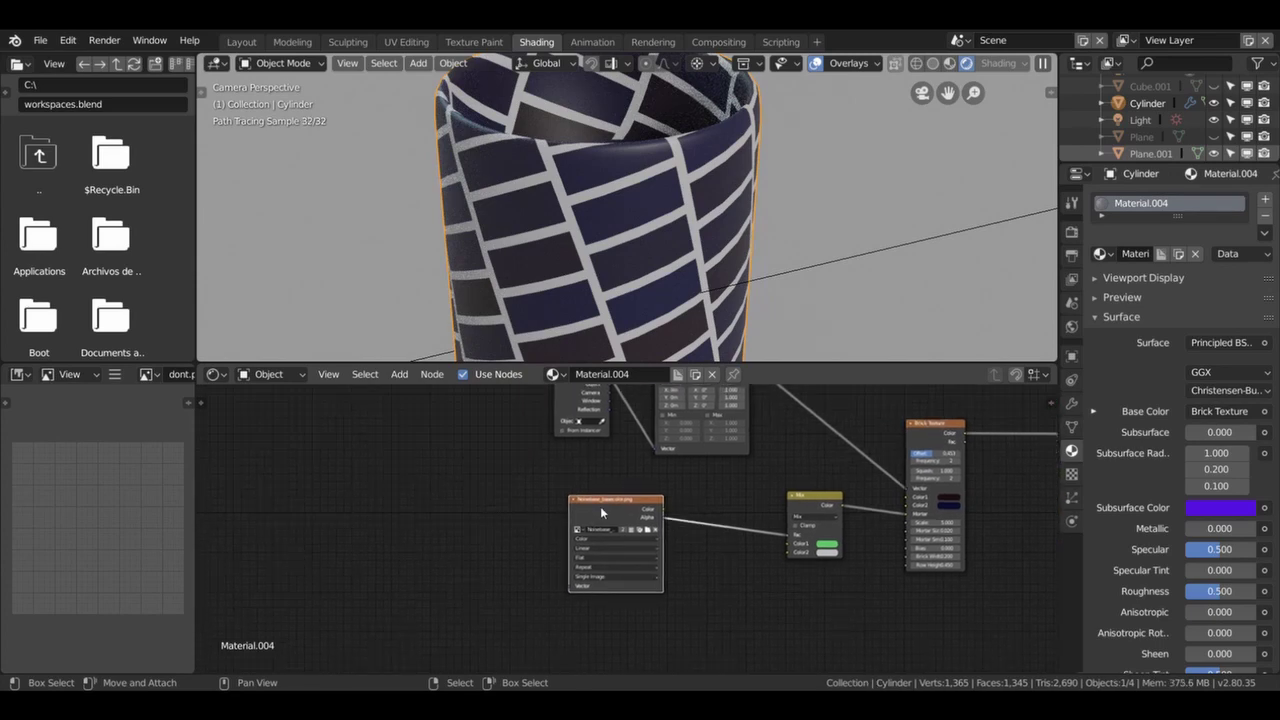
Add mapping nodes to the image with Ctrl+T, delete the Add node, and link image Color to Mortar.
key("ctrl+t")
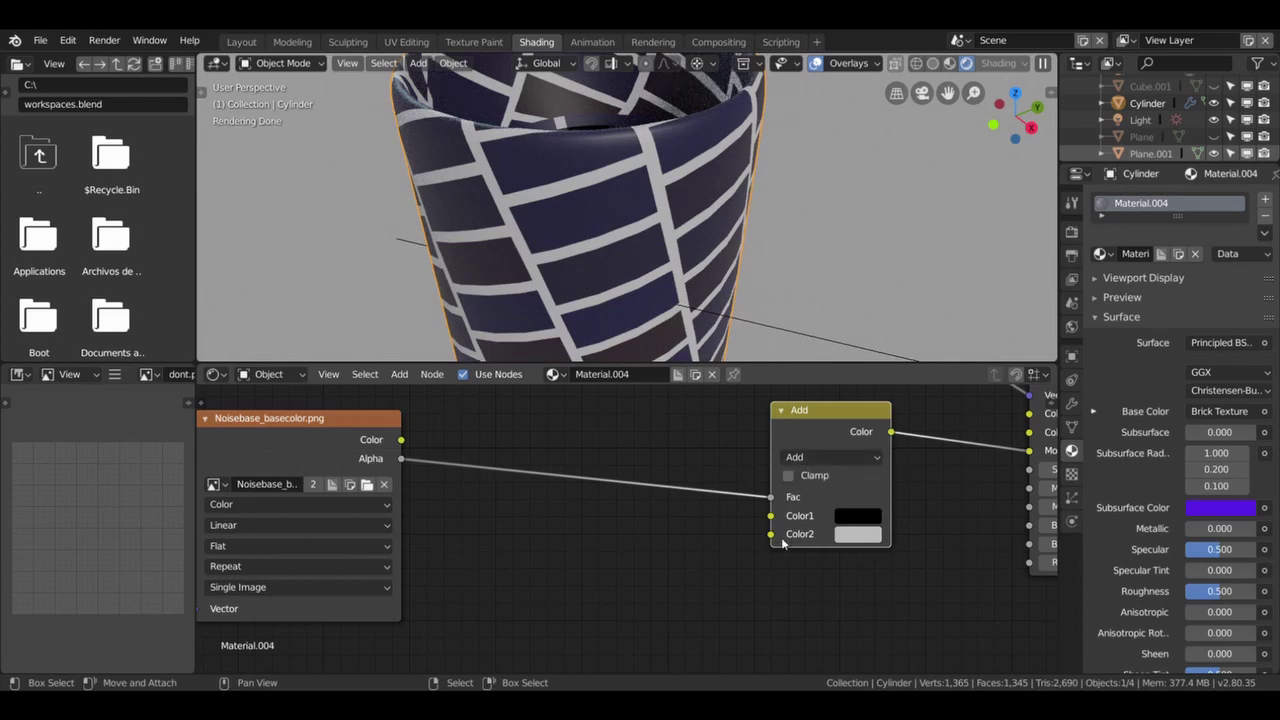
left_click_drag(401, 441, 770, 497)
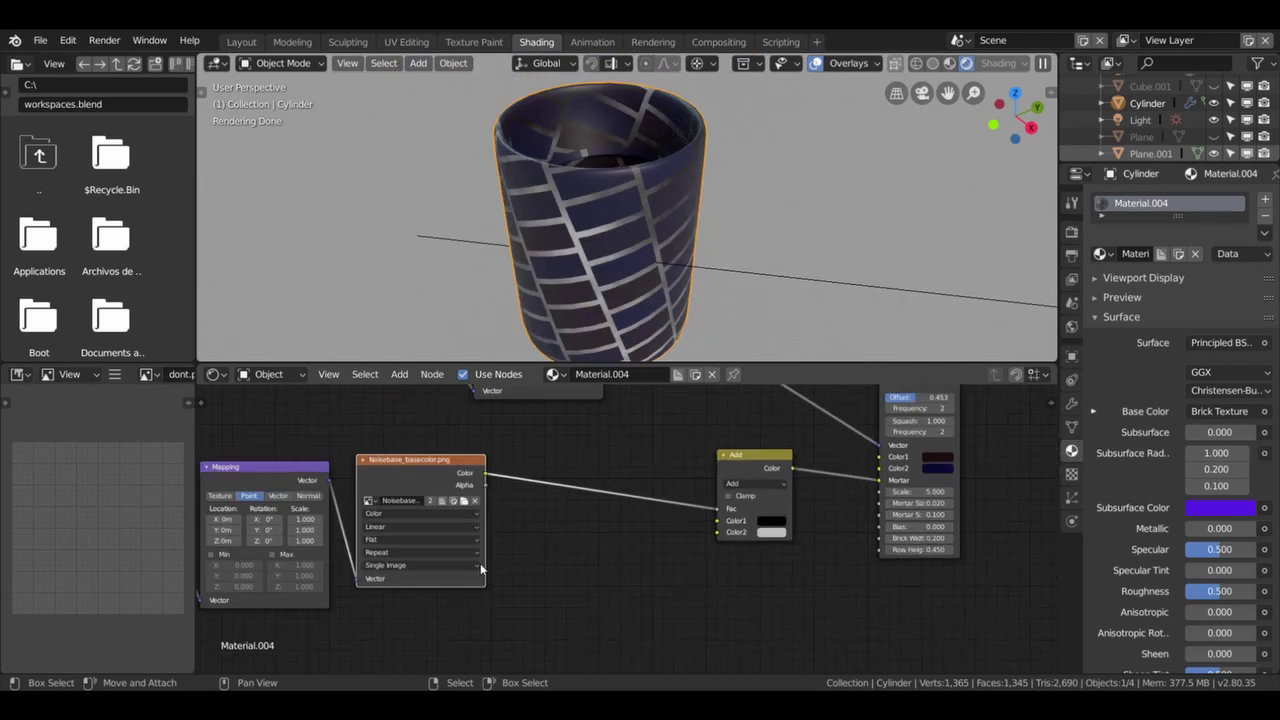
left_click_drag(432, 475, 543, 481)
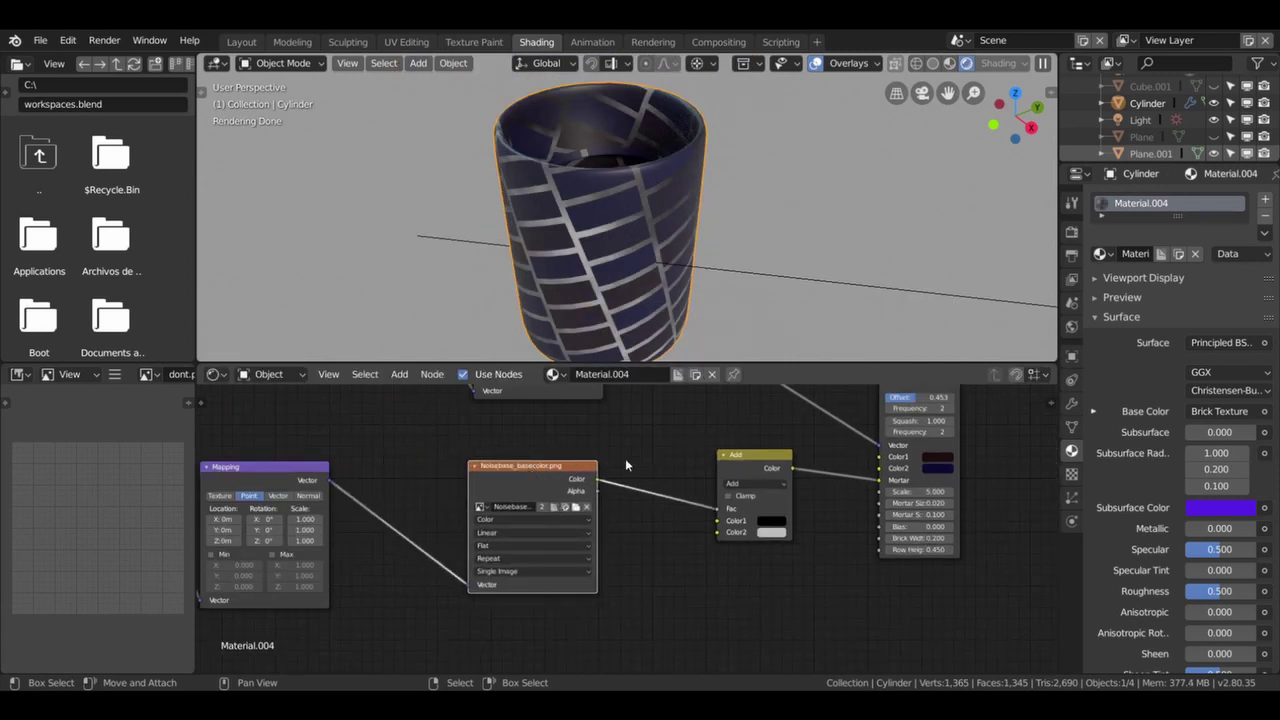
key("x")
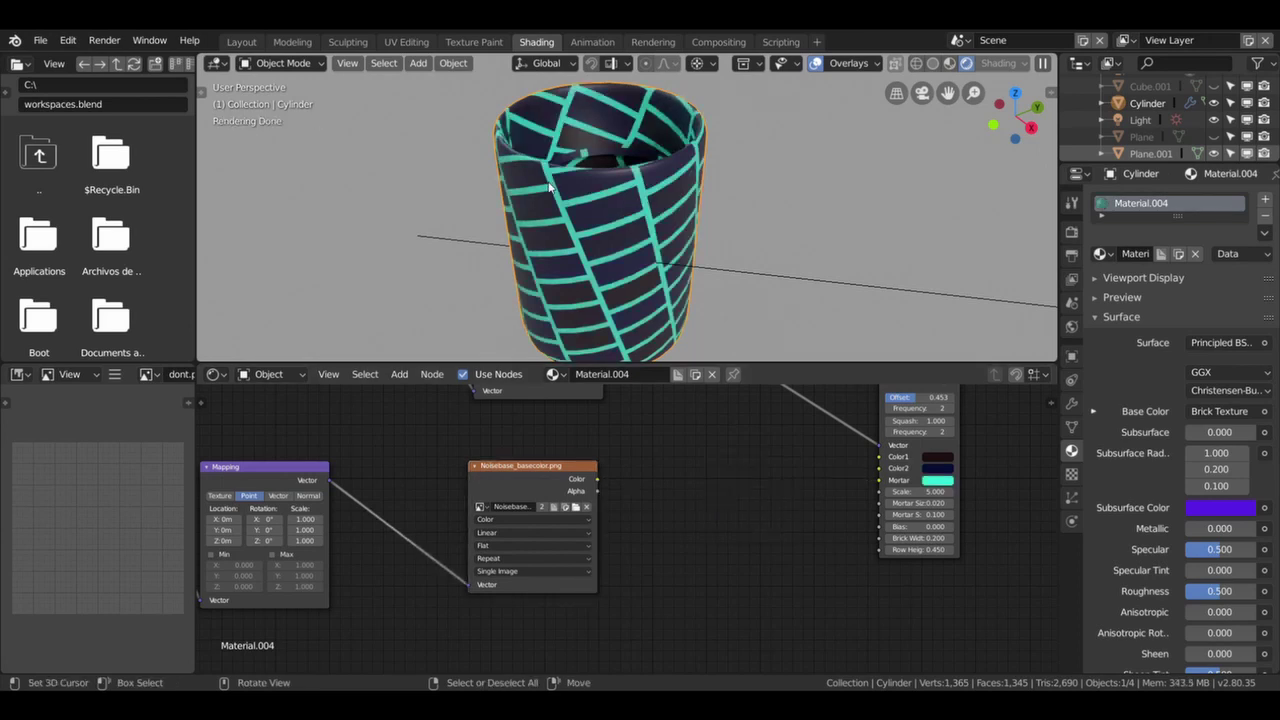
scroll(600, 489, "up", 2)
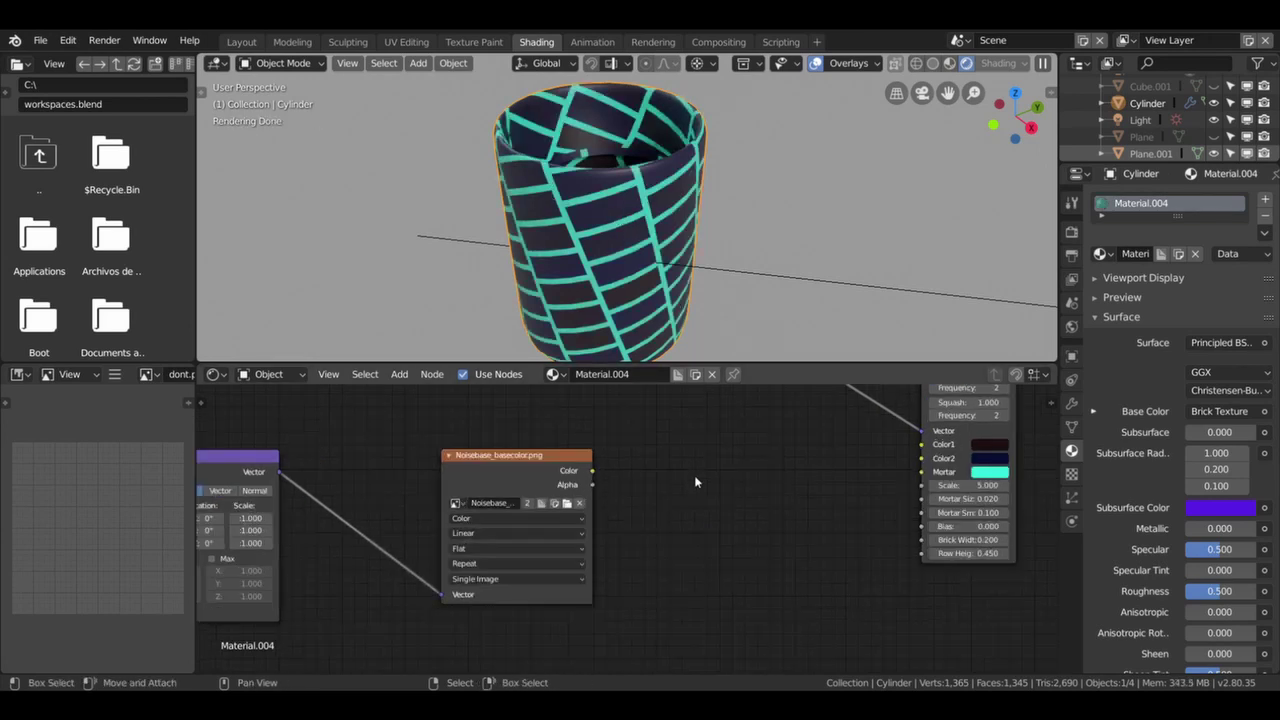
scroll(624, 467, "down", 1)
left_click_drag(591, 471, 922, 471)
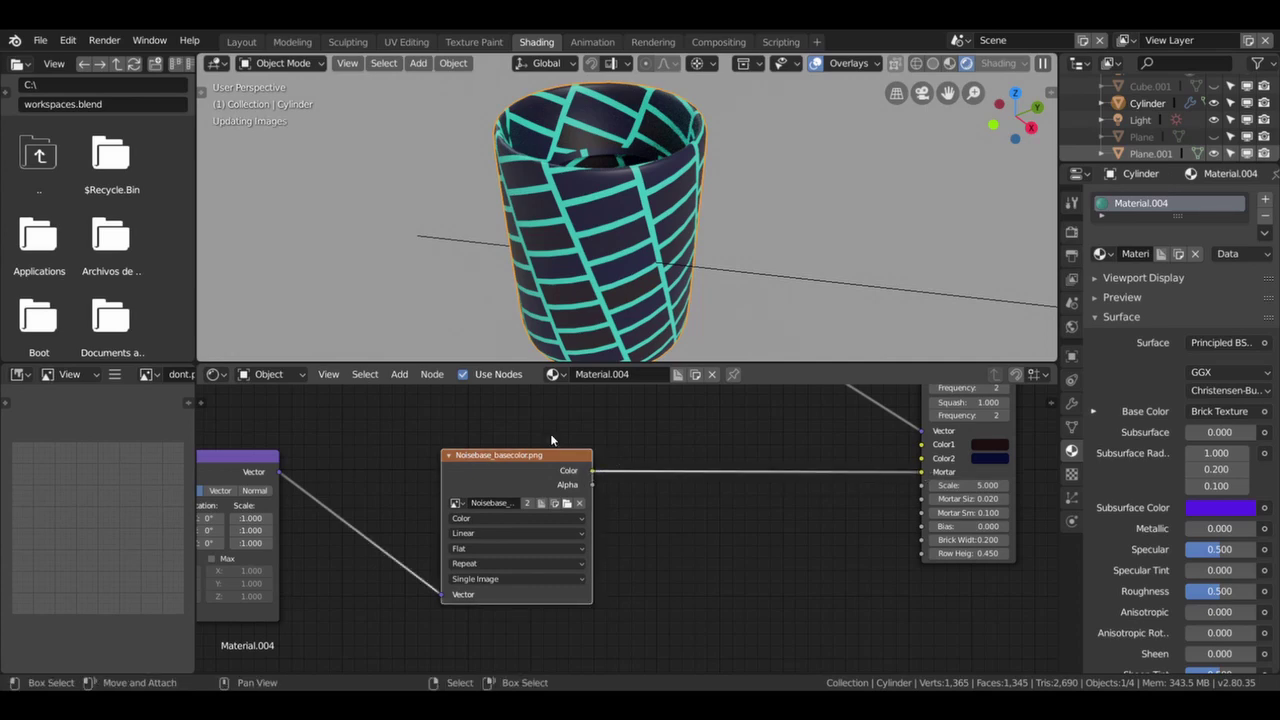
Orbit and zoom around the cylinder to inspect the noise-speckled brick cup.
scroll(605, 261, "up", 3)
mouse_move(634, 258)
middle_mouse_down()
mouse_move(648, 242)
mouse_move(600, 280)
middle_mouse_up()
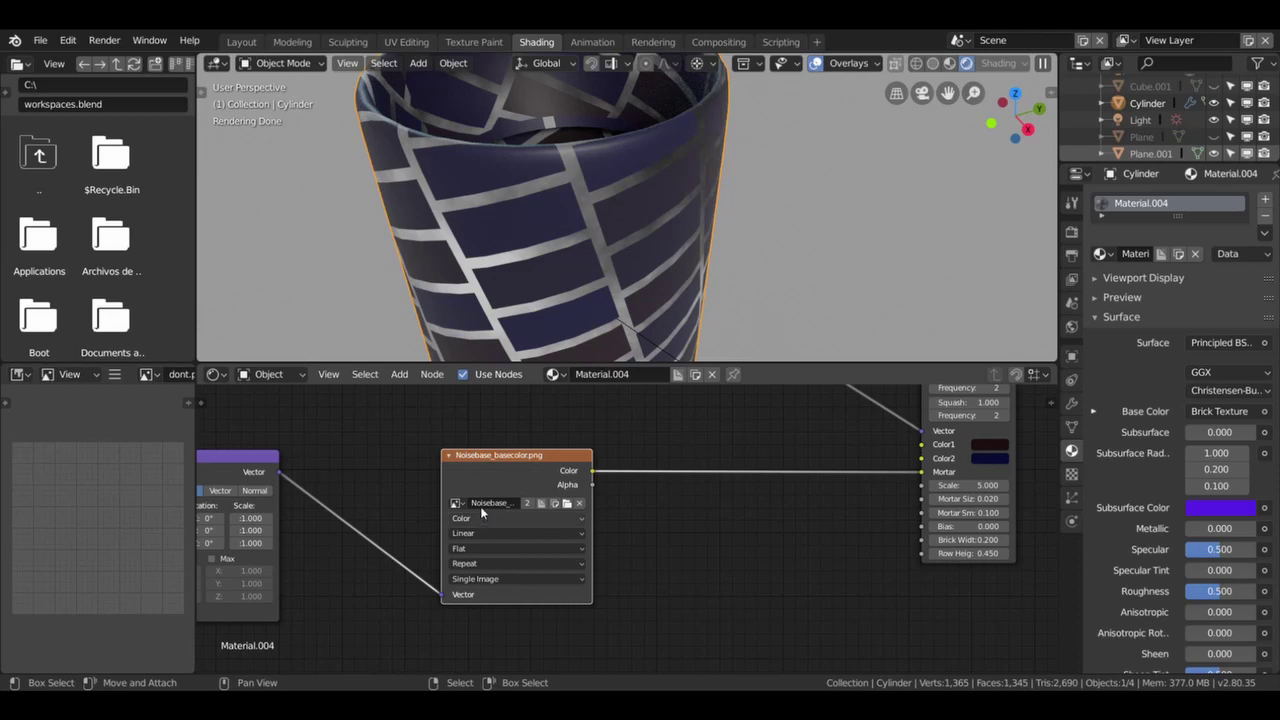
scroll(515, 195, "down", 3)
scroll(923, 286, "down", 2)
mouse_move(923, 286)
middle_mouse_down()
mouse_move(545, 262)
mouse_move(648, 218)
middle_mouse_up()
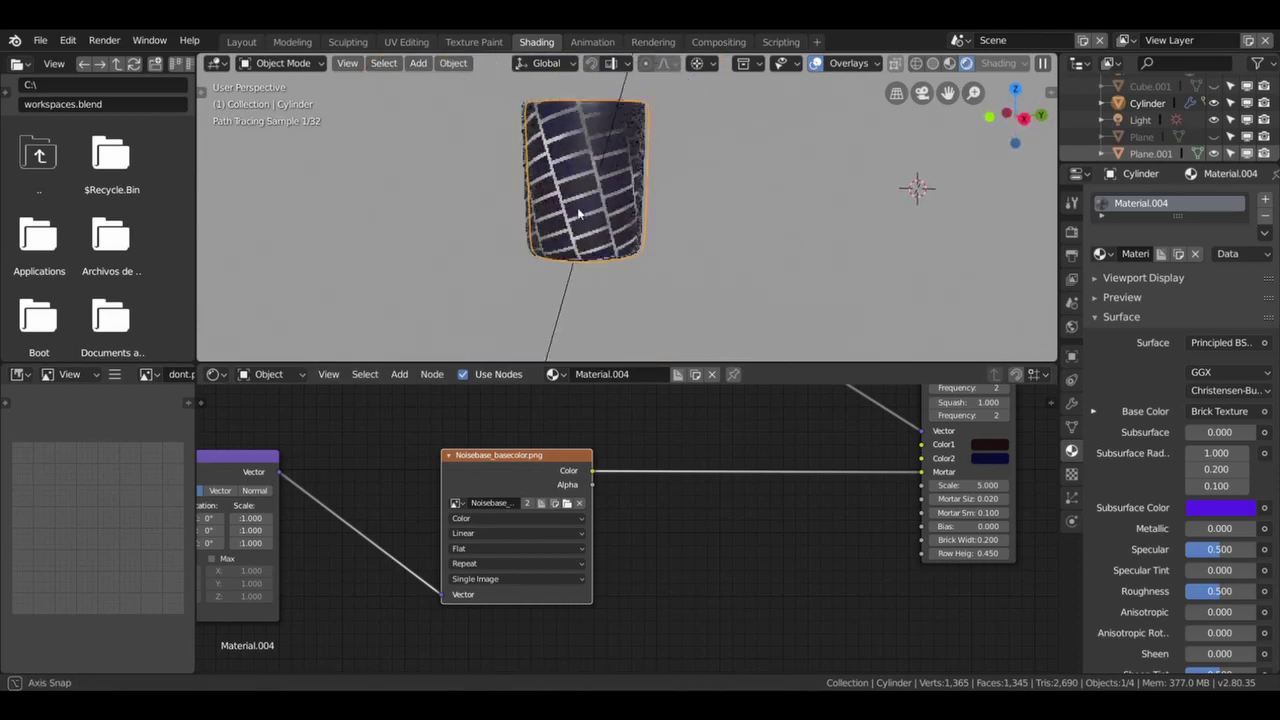
mouse_move(648, 218)
middle_mouse_down()
mouse_move(713, 216)
mouse_move(672, 261)
mouse_move(570, 238)
middle_mouse_up()
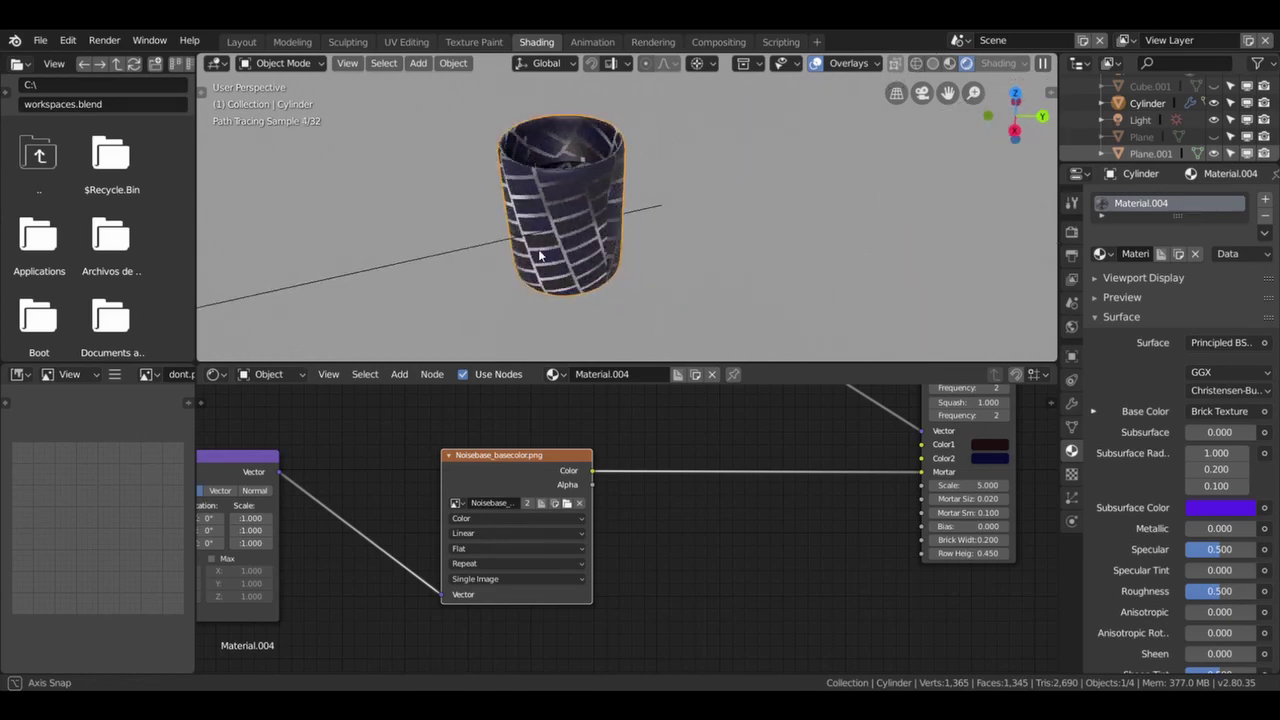
scroll(570, 236, "up", 5)
middle_click_drag(570, 236, 519, 151)
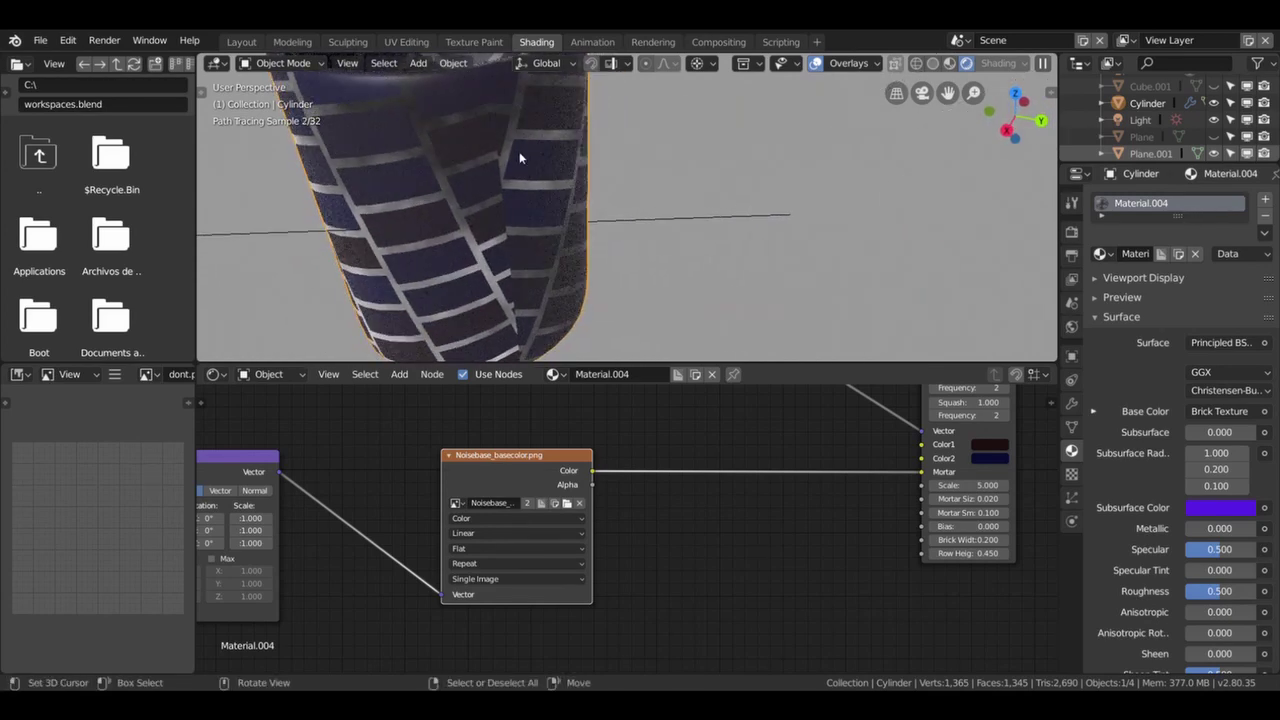
From camera view, put the cylinder in Edit Mode and switch to the UV Editing workspace.
key("KP_0")
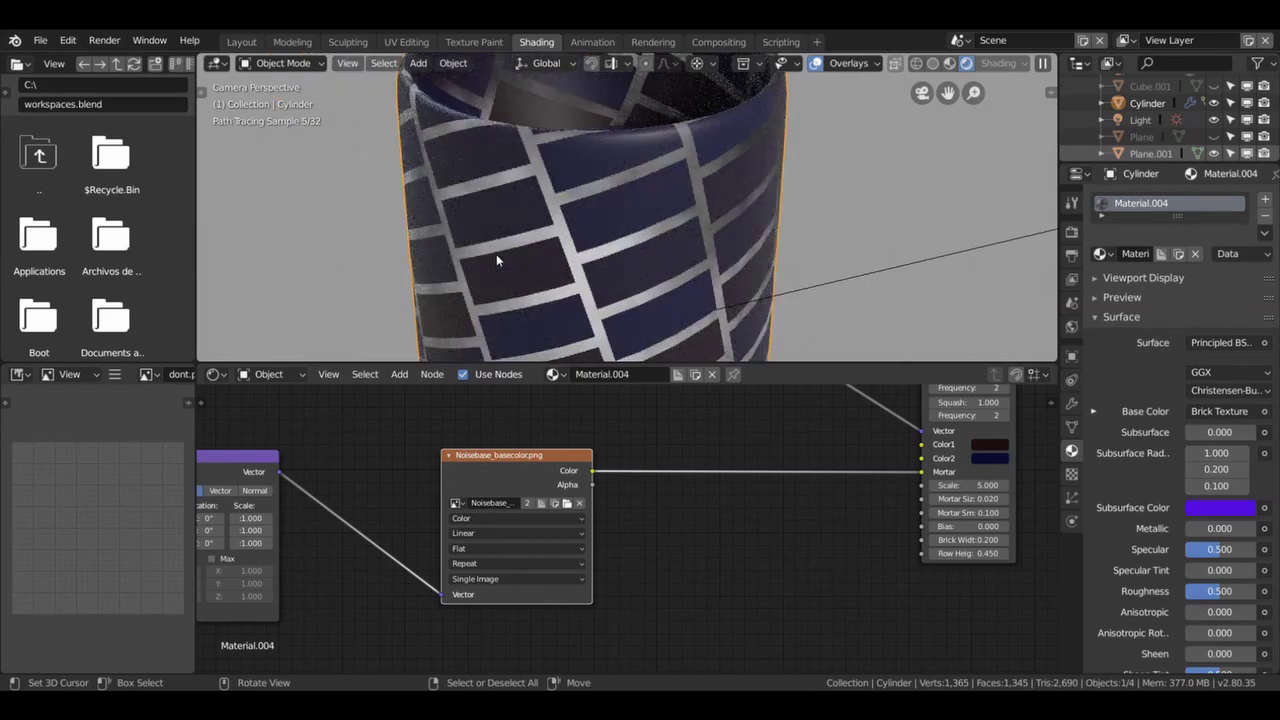
key("Tab")
middle_click_drag(596, 237, 620, 215)
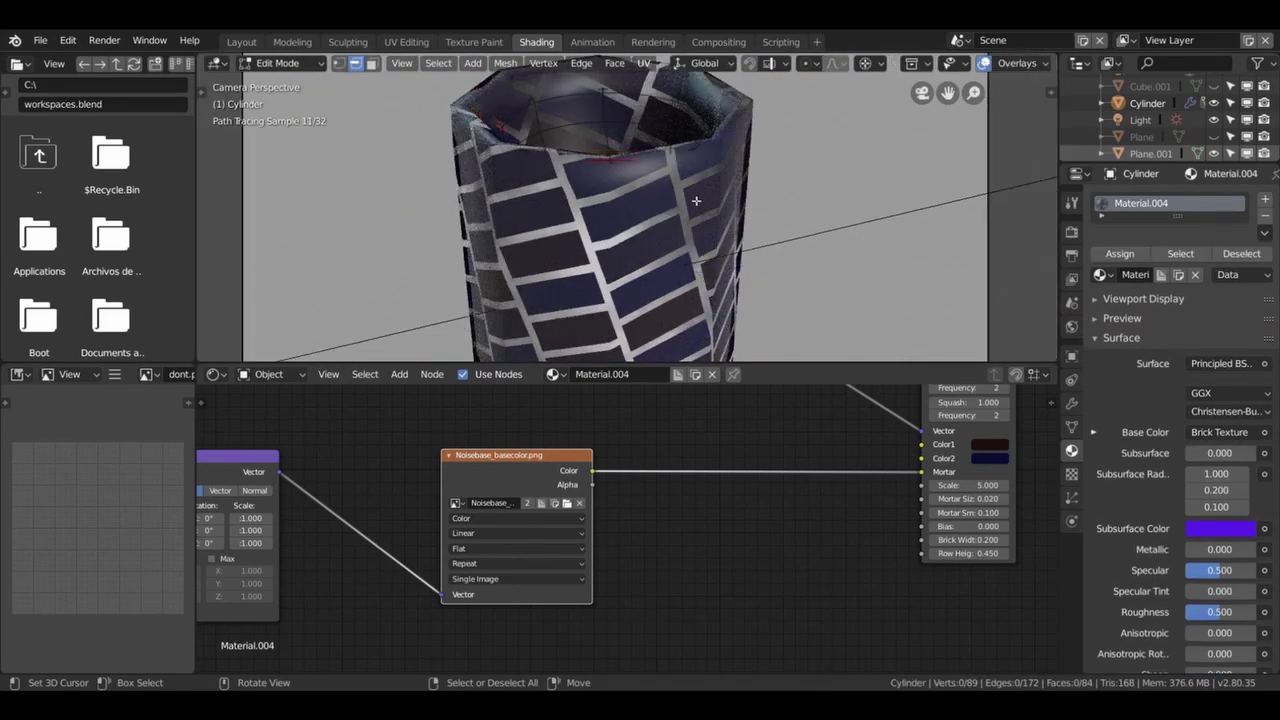
scroll(620, 215, "down", 4)
scroll(628, 207, "up", 3)
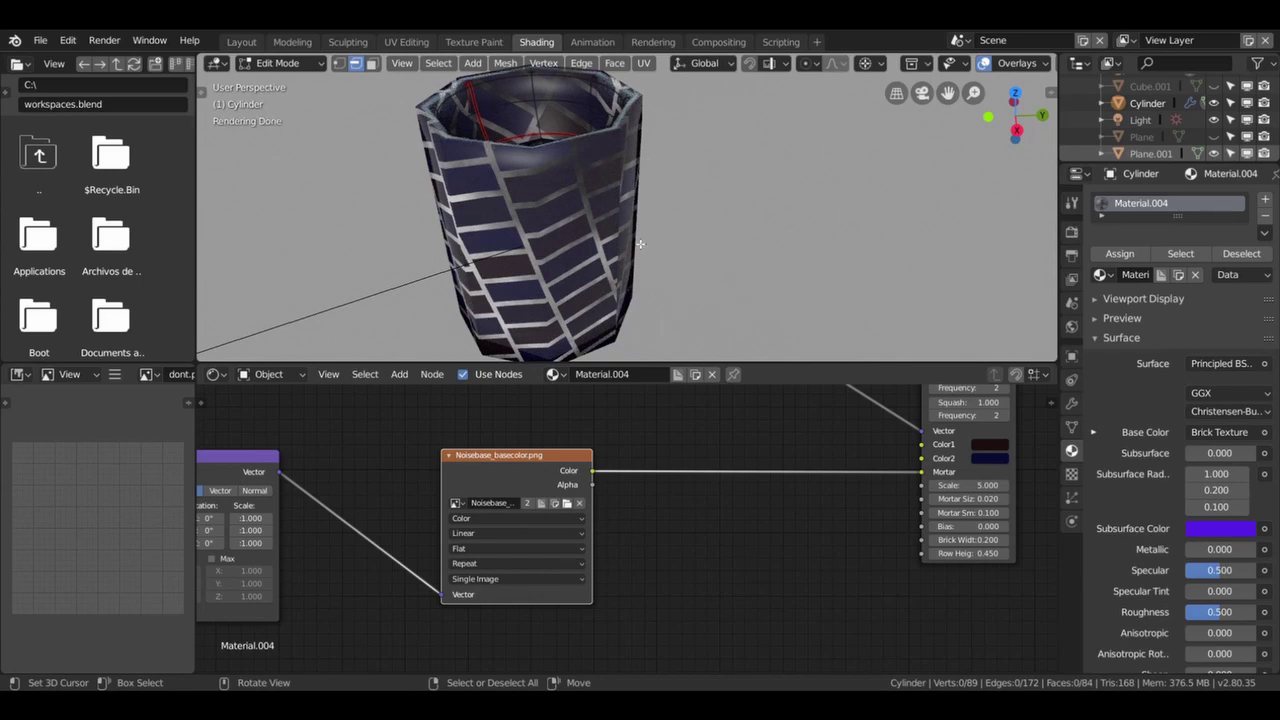
left_click(406, 41)
mouse_move(780, 330)
middle_mouse_down()
mouse_move(795, 476)
mouse_move(846, 320)
mouse_move(748, 364)
middle_mouse_up()
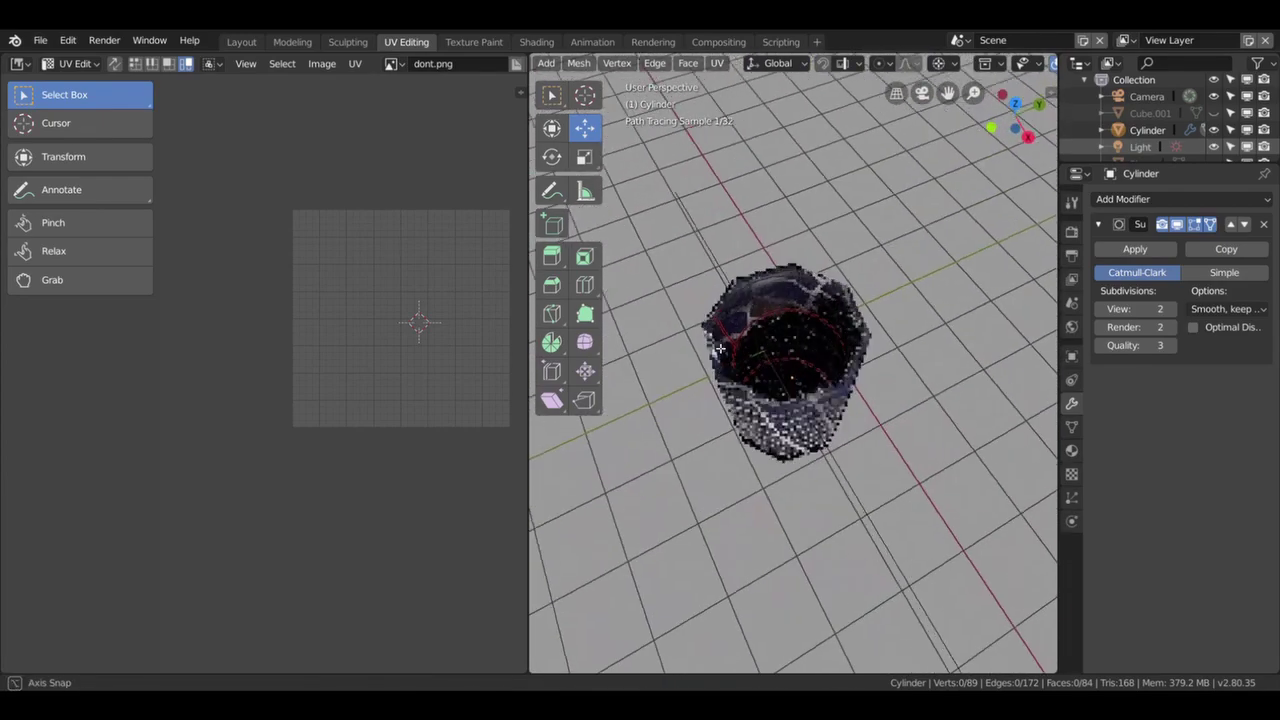
Check the level-2 subdivided cylinder's tiled texture from the camera and several orbit angles.
key("KP_0")
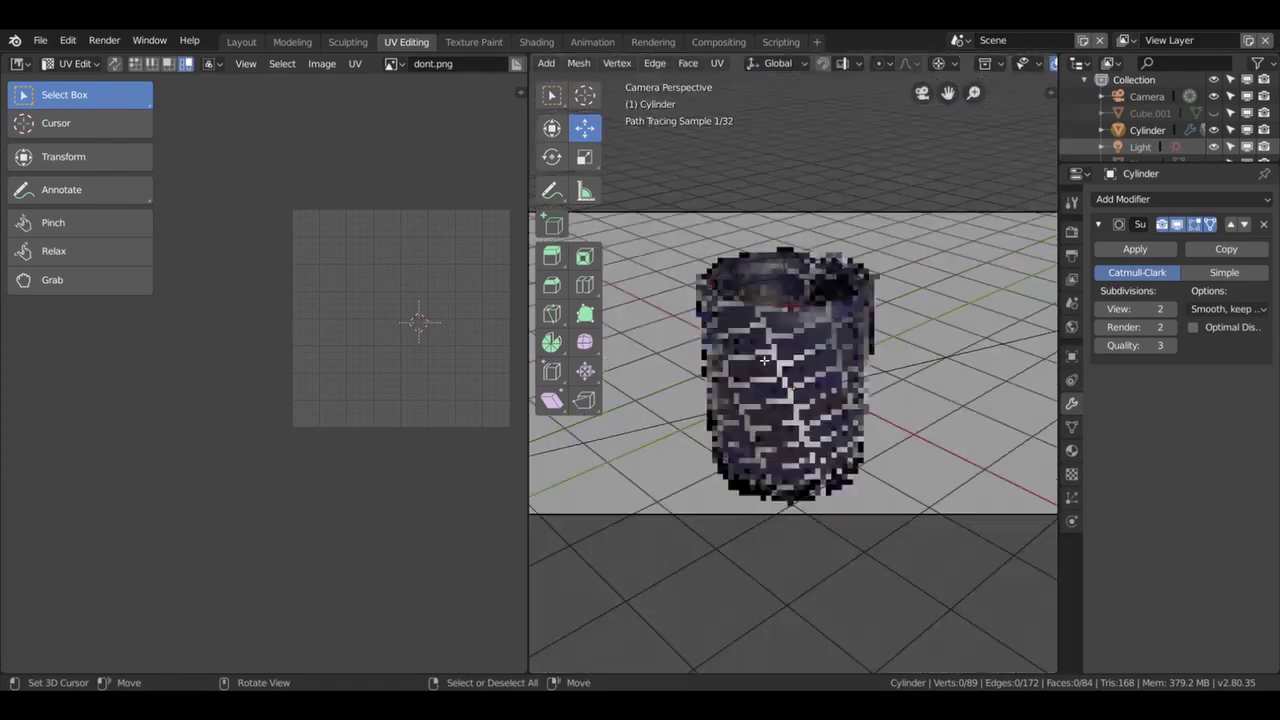
scroll(755, 315, "down", 2)
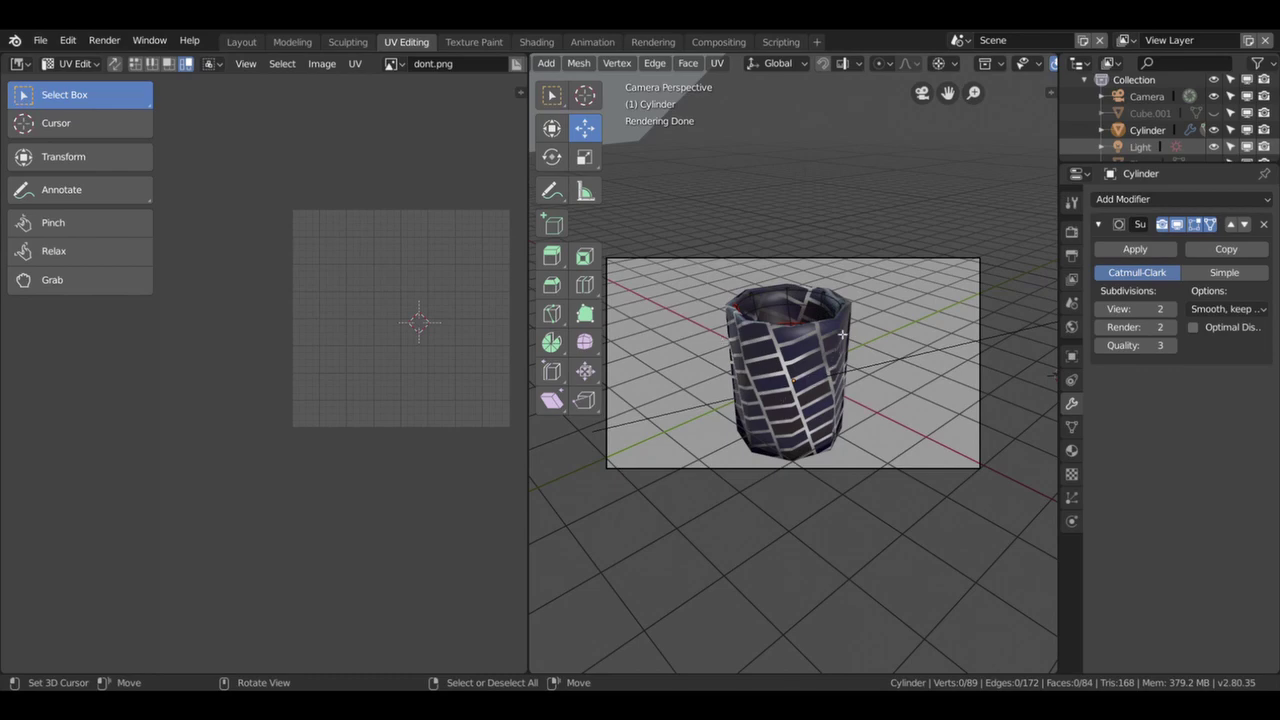
middle_click_drag(737, 303, 745, 370)
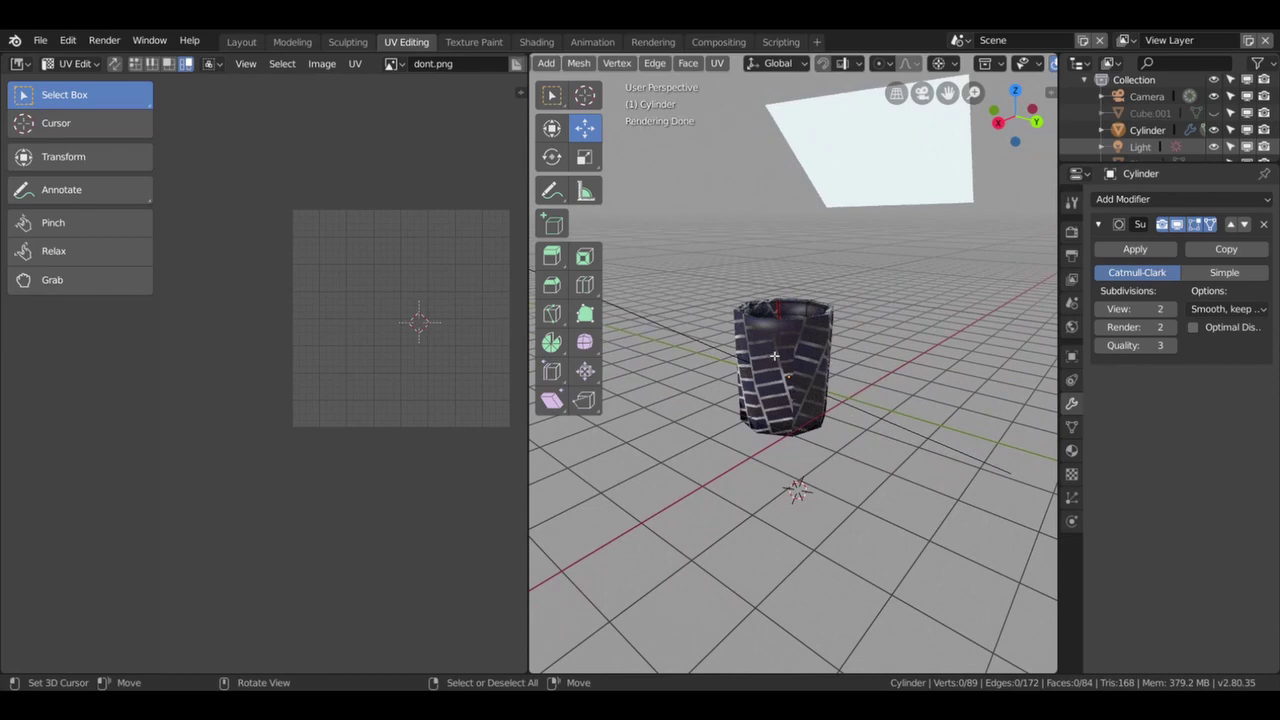
middle_click_drag(824, 373, 719, 378)
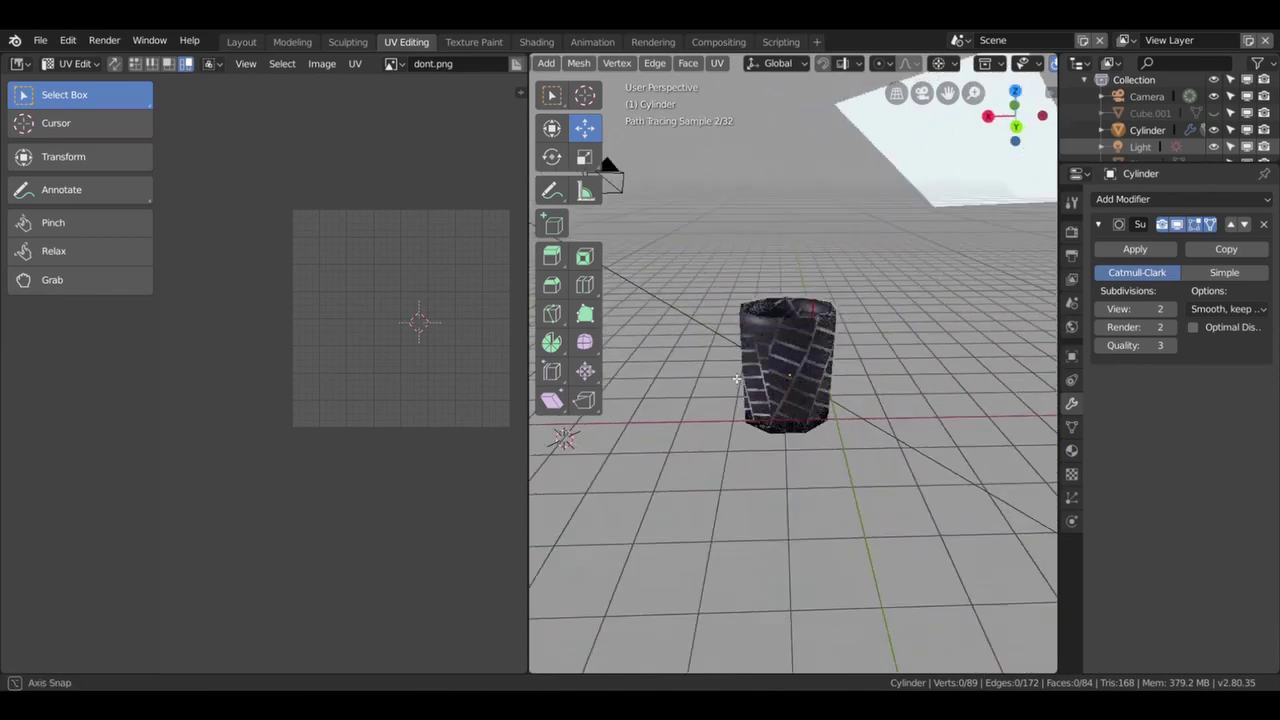
scroll(781, 457, "up", 2)
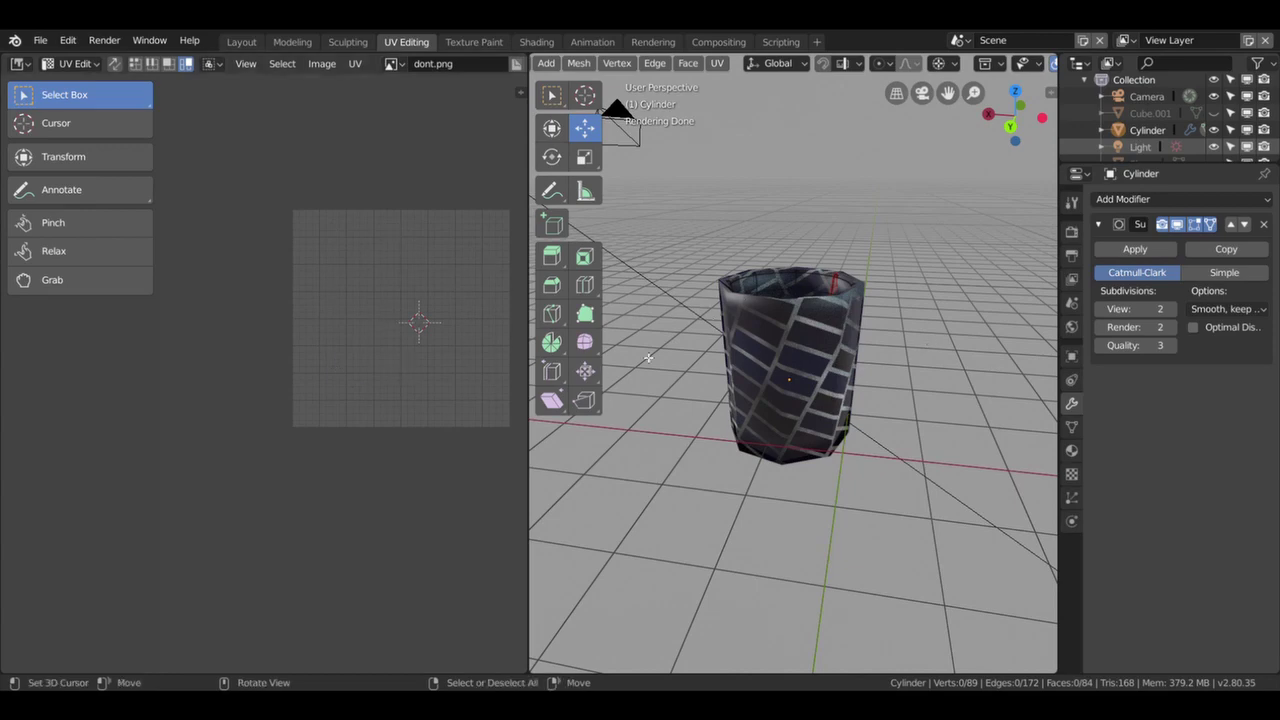
middle_click_drag(921, 344, 793, 393)
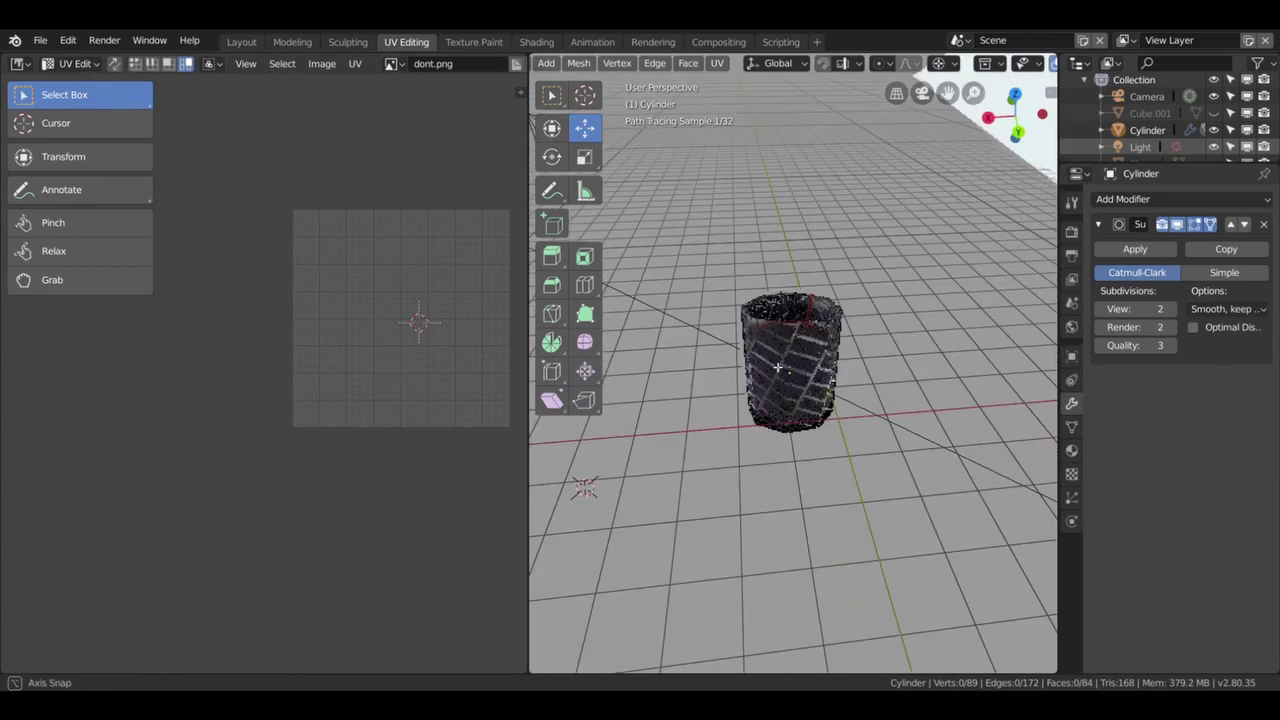
Return the cylinder to Object Mode, view it through the camera and switch to Shading.
key("Tab")
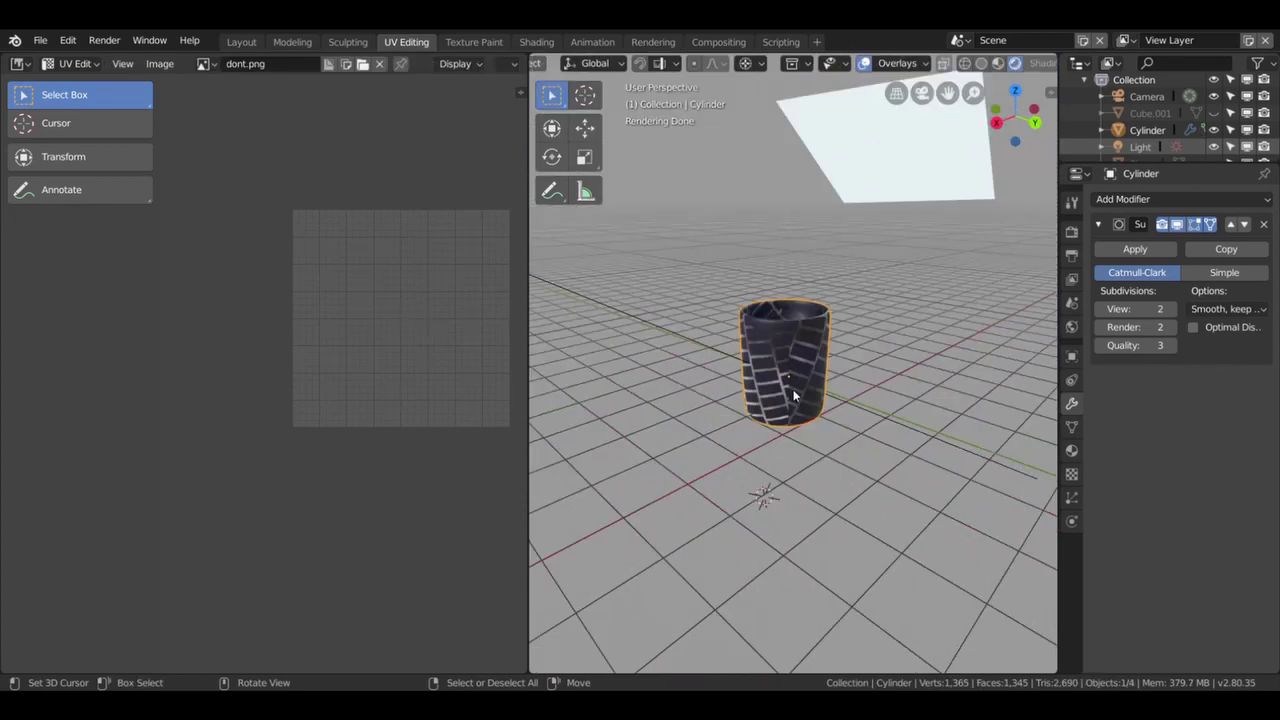
key("KP_0")
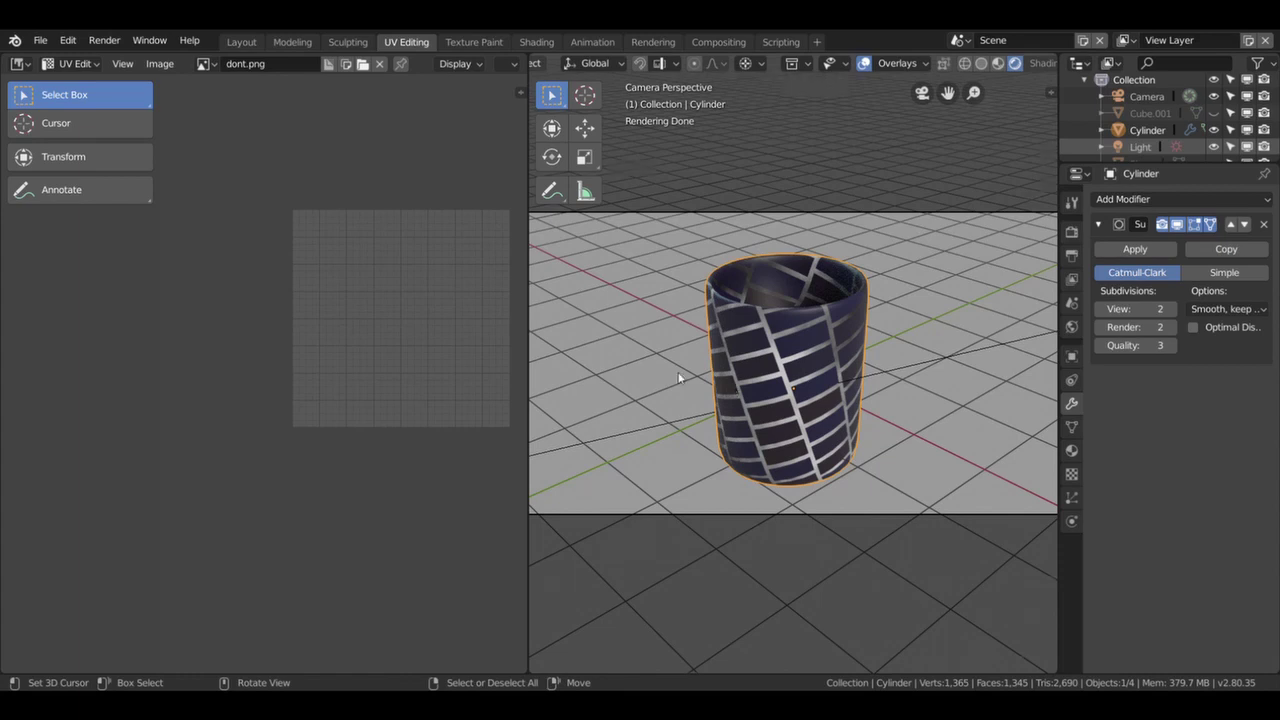
scroll(681, 378, "down", 3)
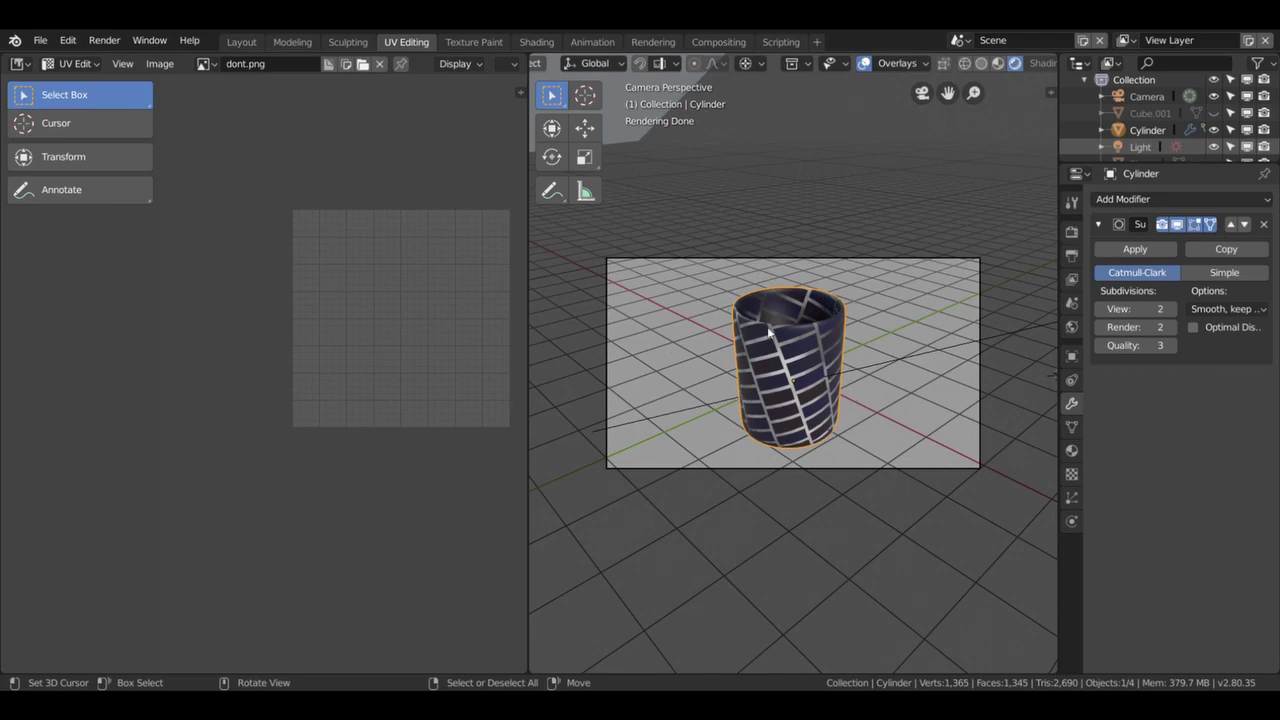
left_click(536, 41)
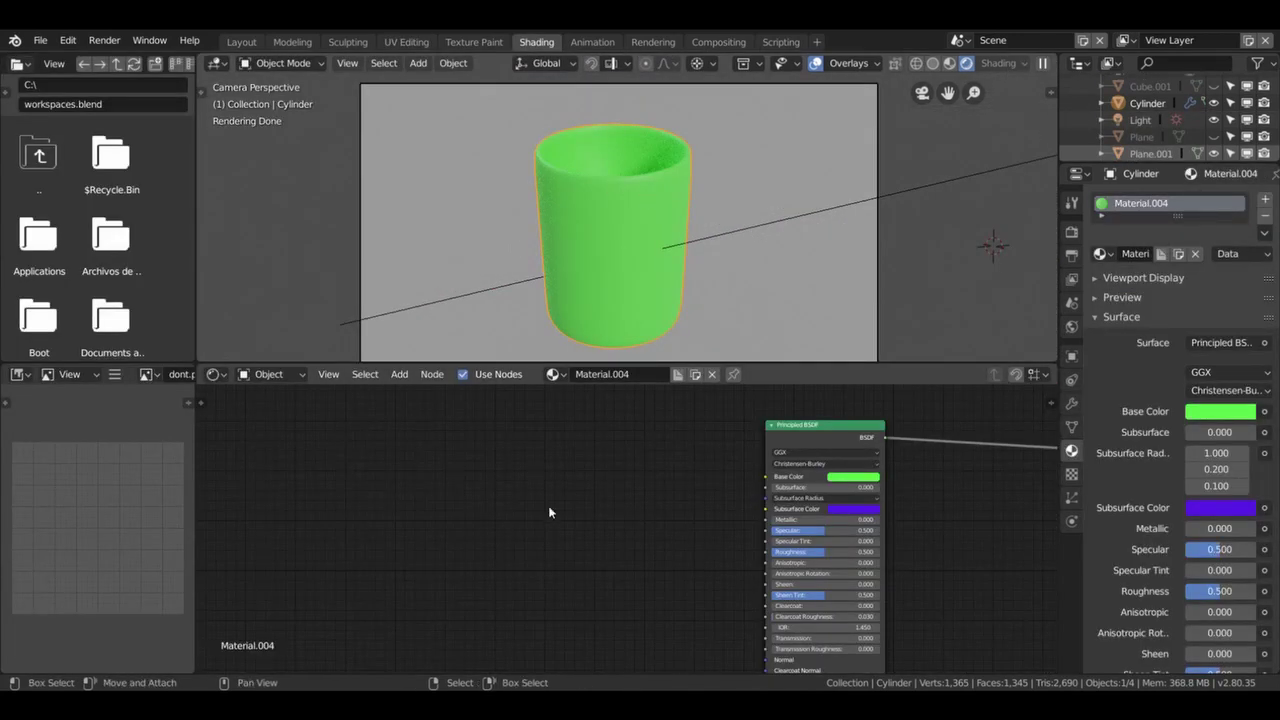
Add an Image Texture node to Material.004 and browse the noise_base folder for Noisebase_basecolor.png.
key("shift+a")
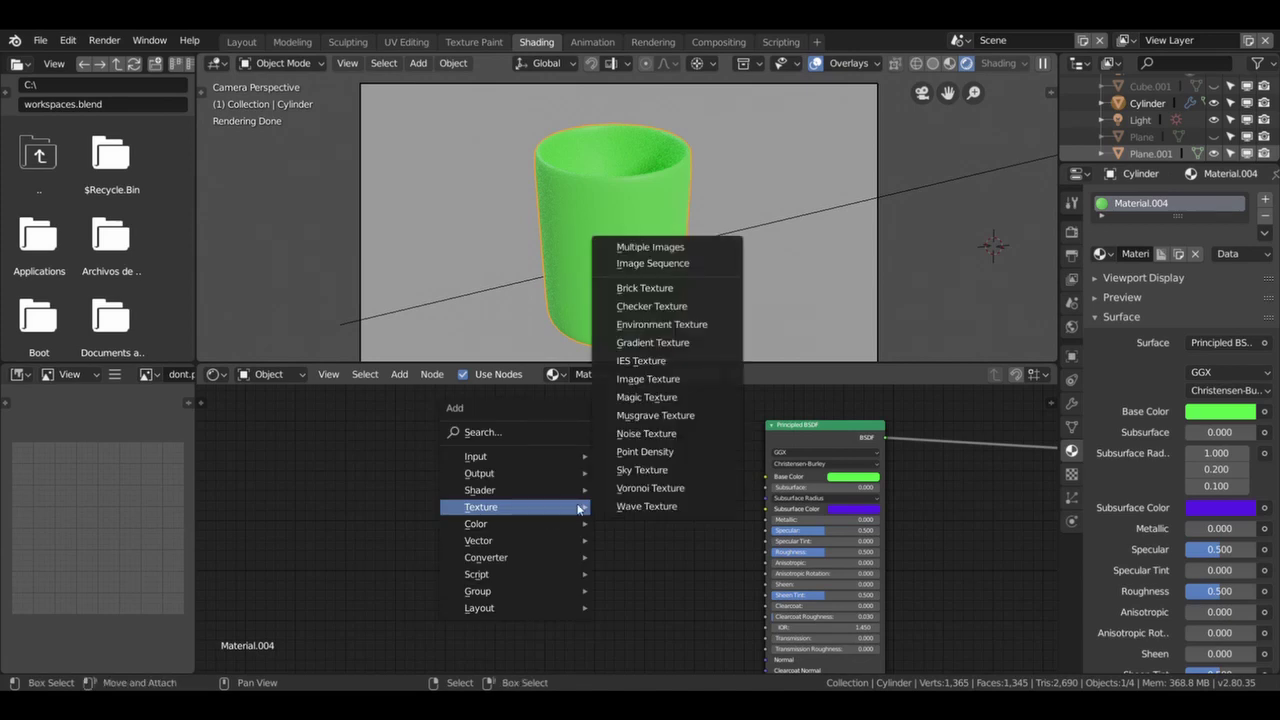
left_click(655, 378)
left_click(541, 463)
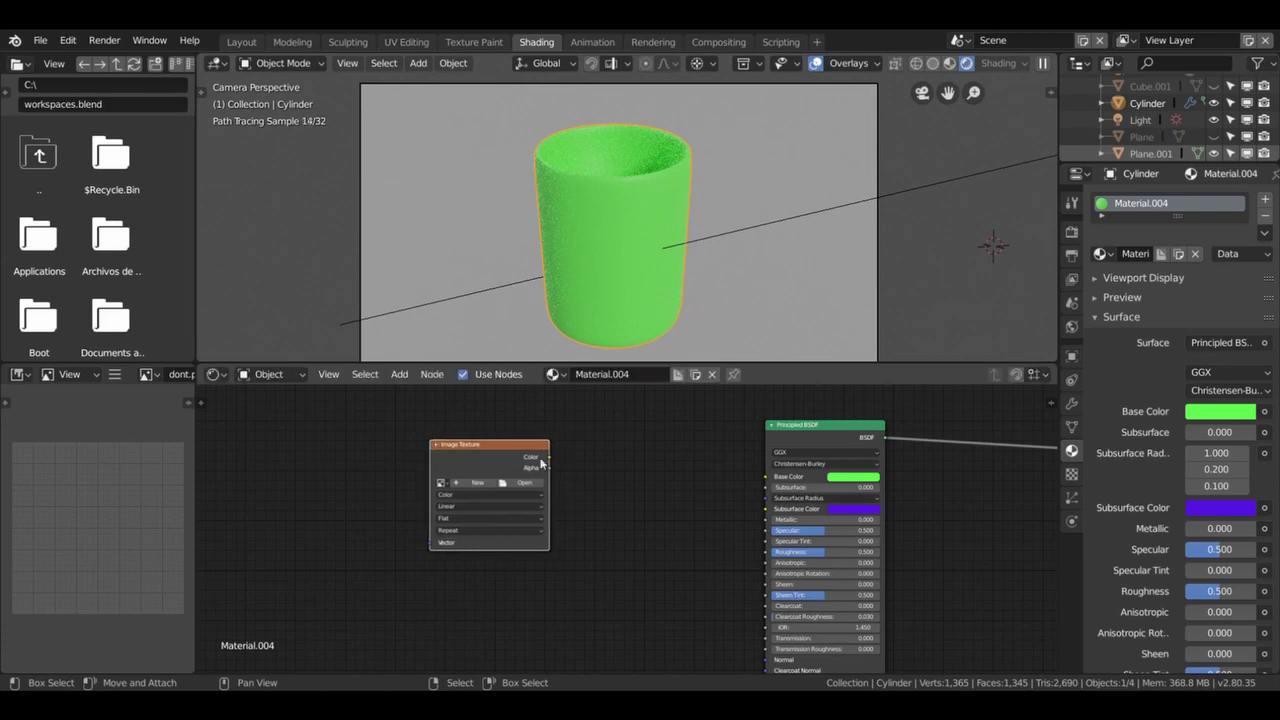
left_click(520, 483)
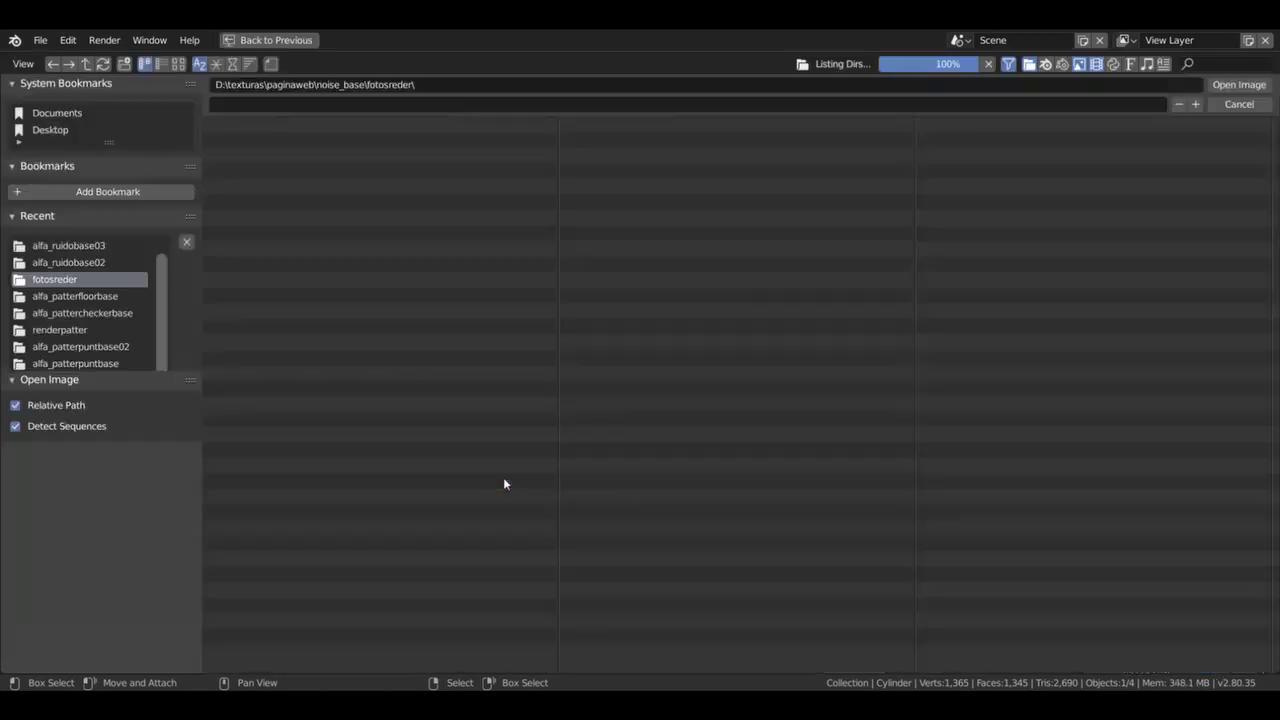
left_click(229, 128)
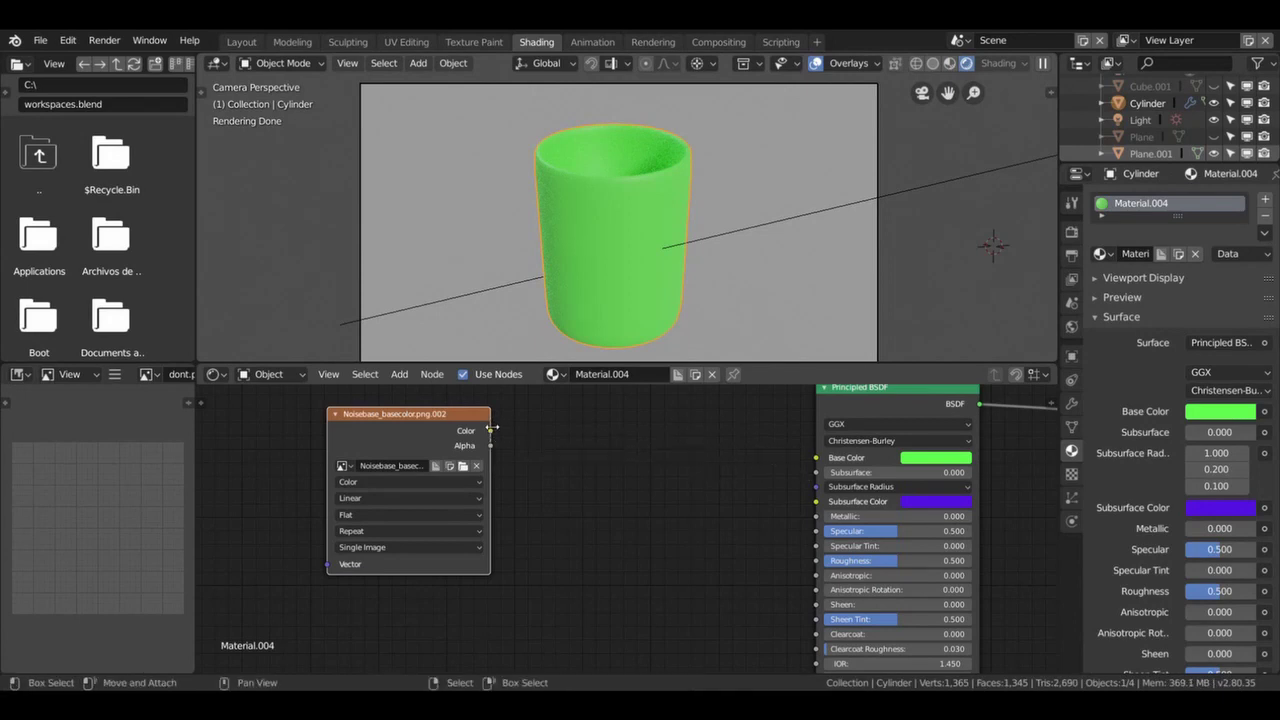
Preview the noise image on Base Color, cut that link, and move the Principled BSDF beside the image.
left_click_drag(487, 431, 816, 457)
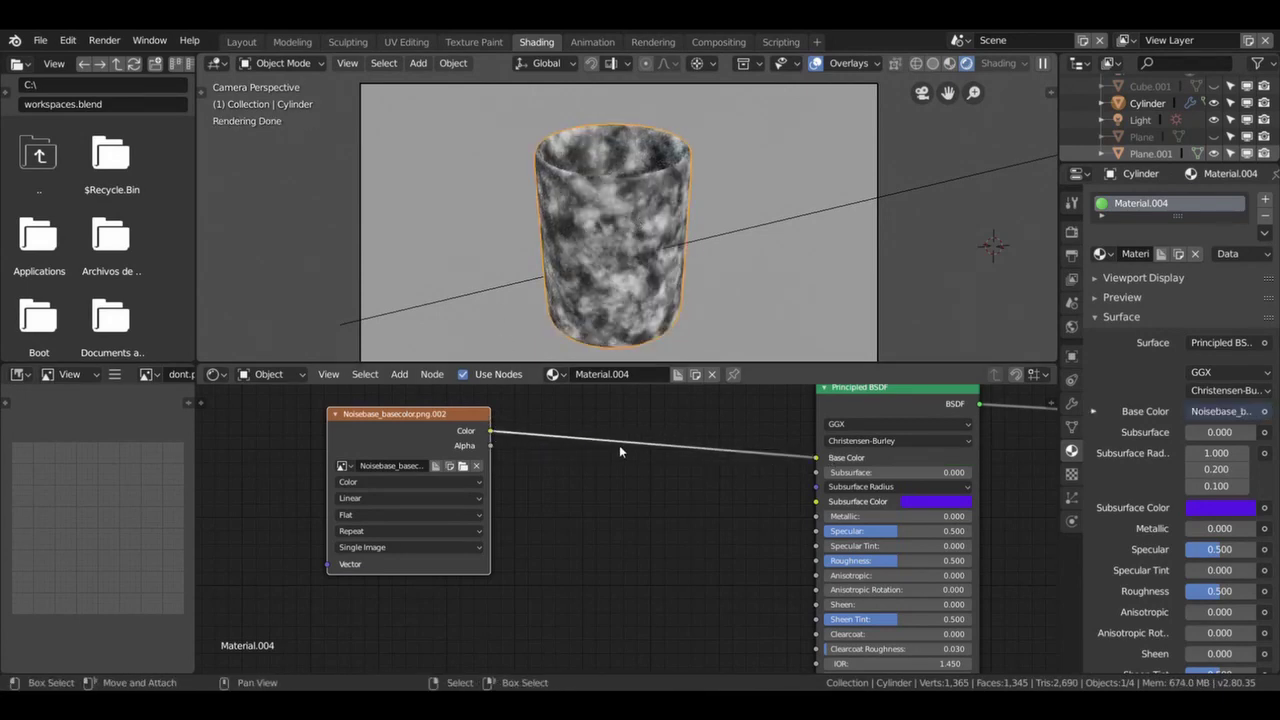
scroll(619, 445, "up", 2)
scroll(619, 445, "down", 1)
scroll(557, 433, "down", 1)
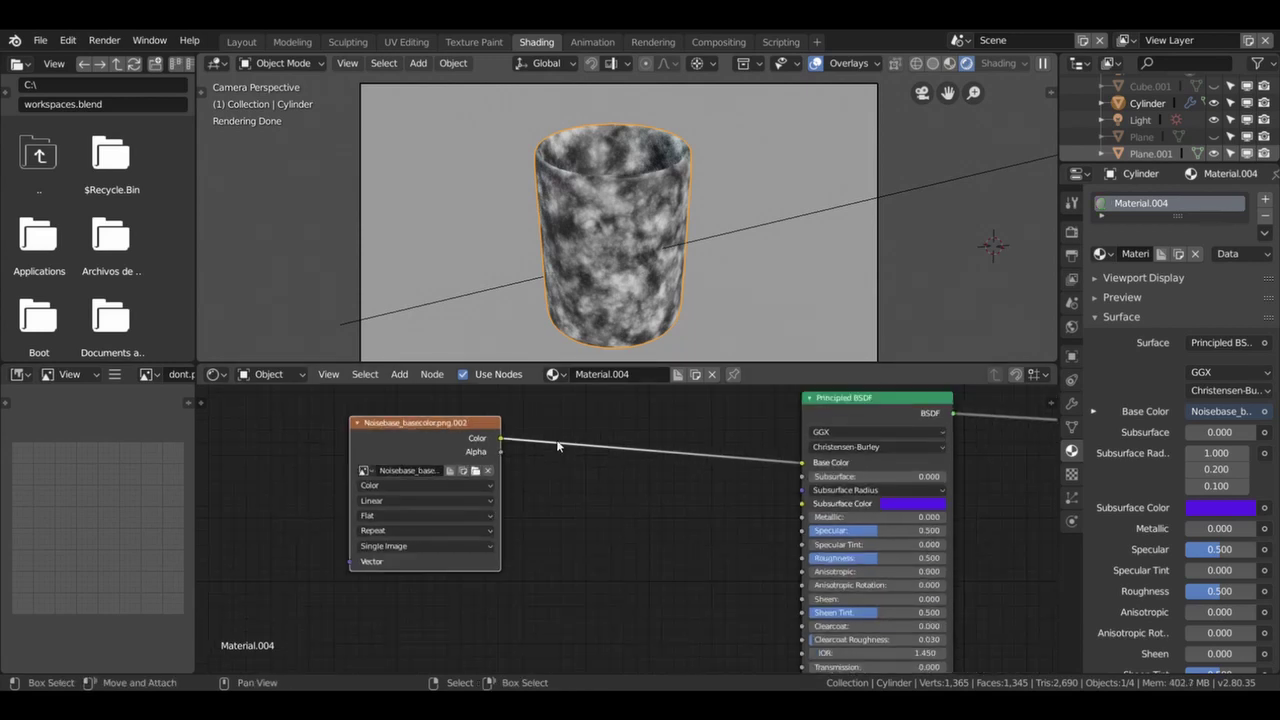
left_click_drag(466, 423, 422, 399)
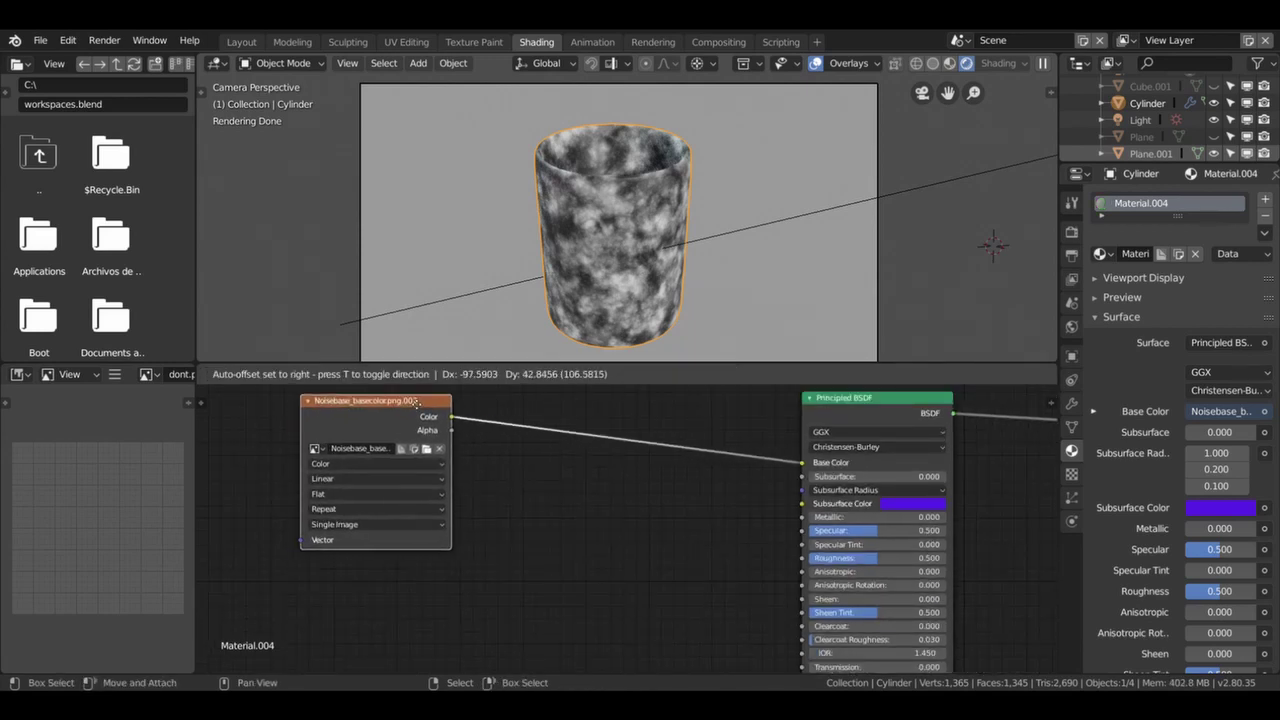
left_click_drag(800, 462, 655, 462)
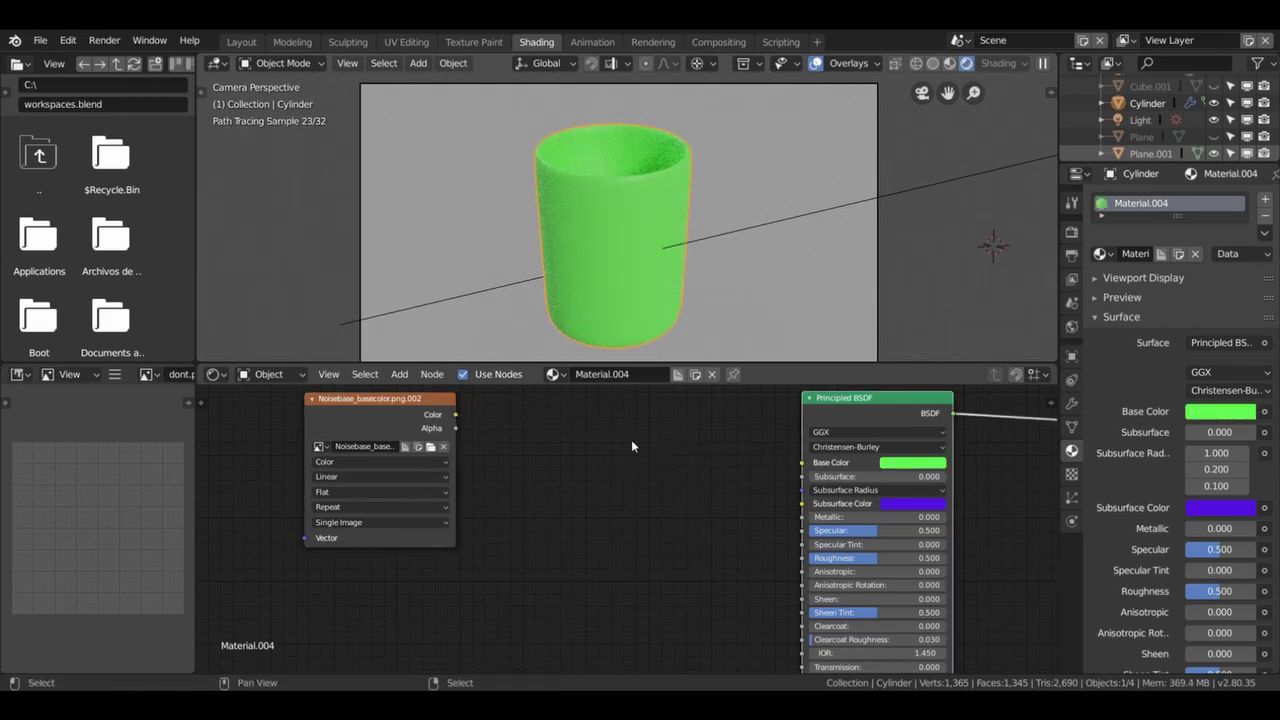
key("shift+a")
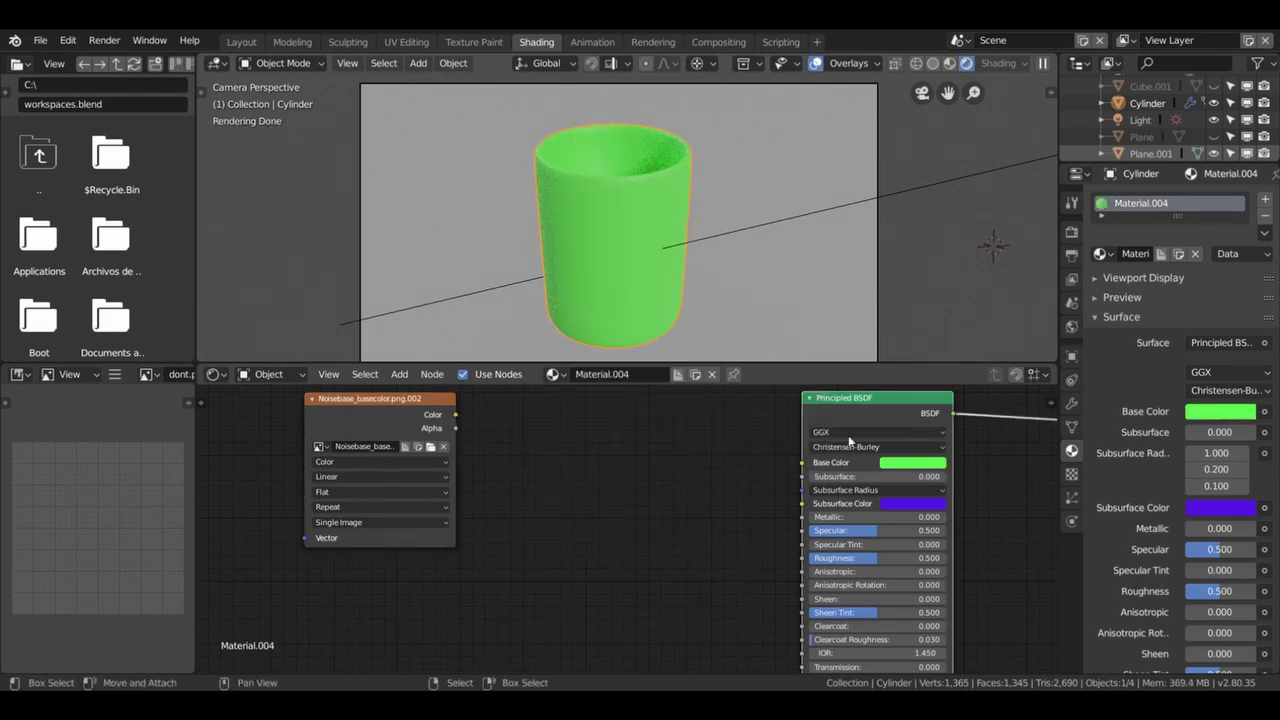
left_click_drag(891, 405, 596, 427)
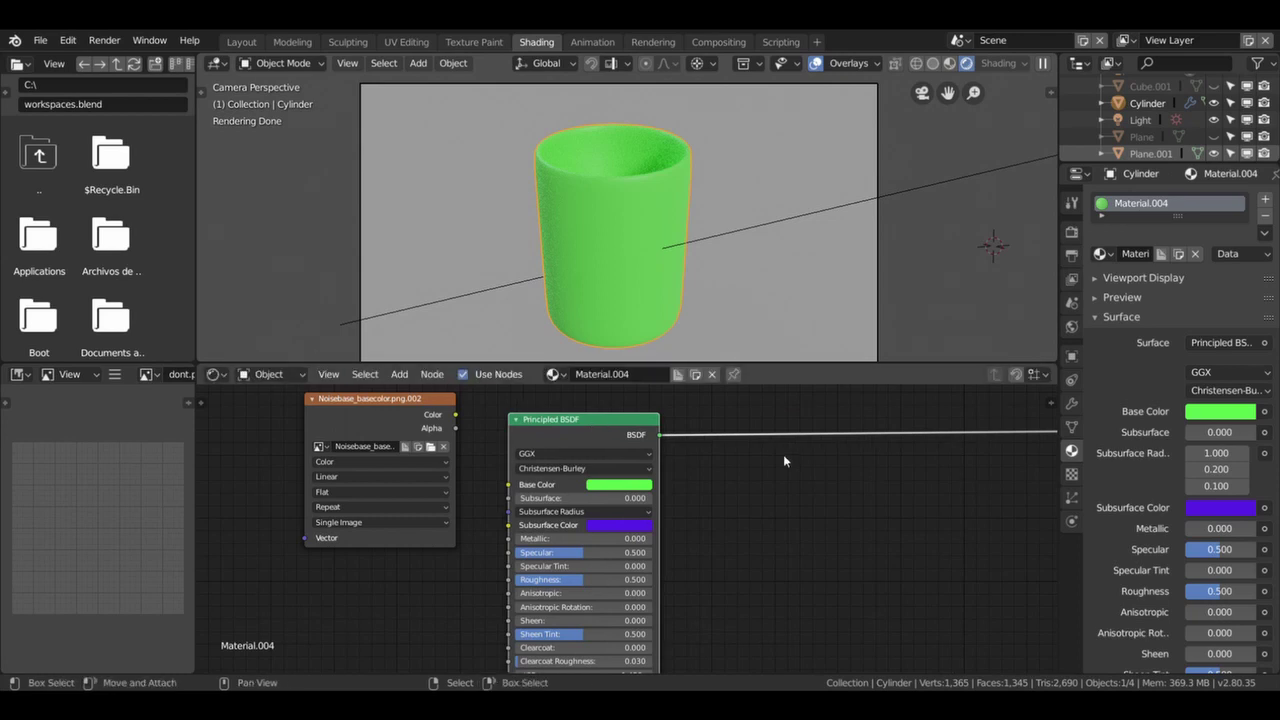
key("shift+a")
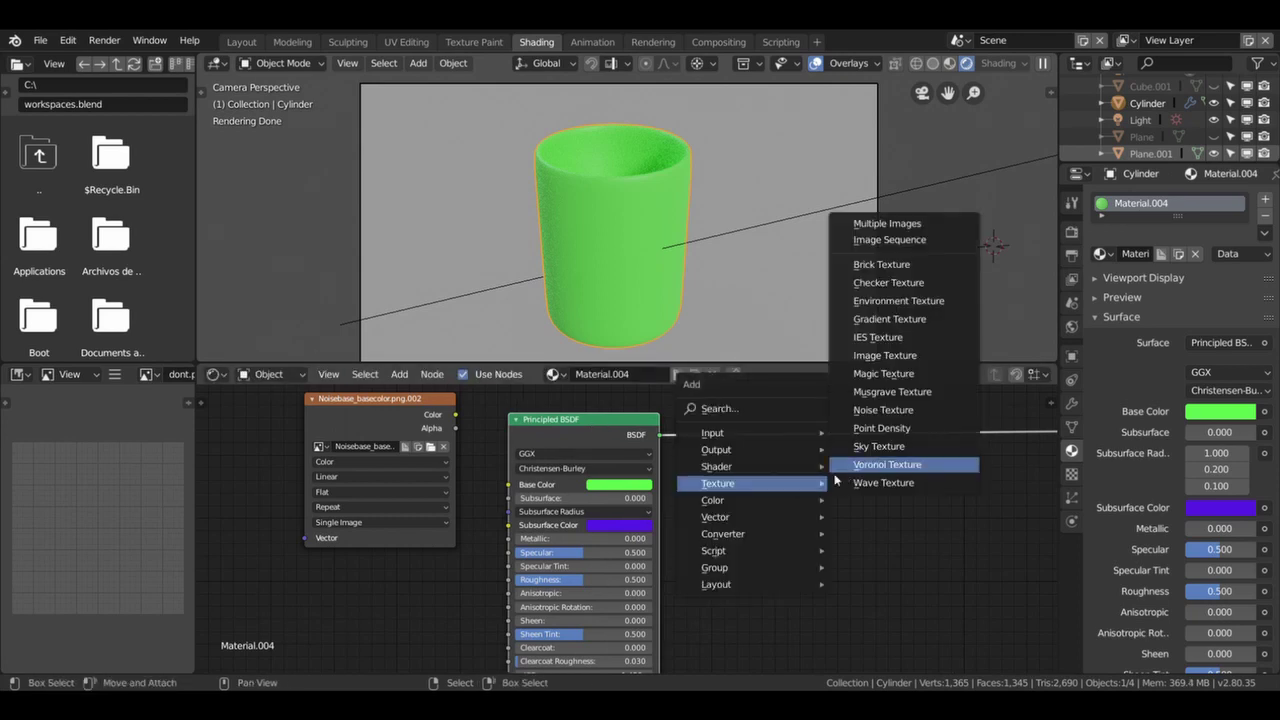
mouse_move(716, 466)
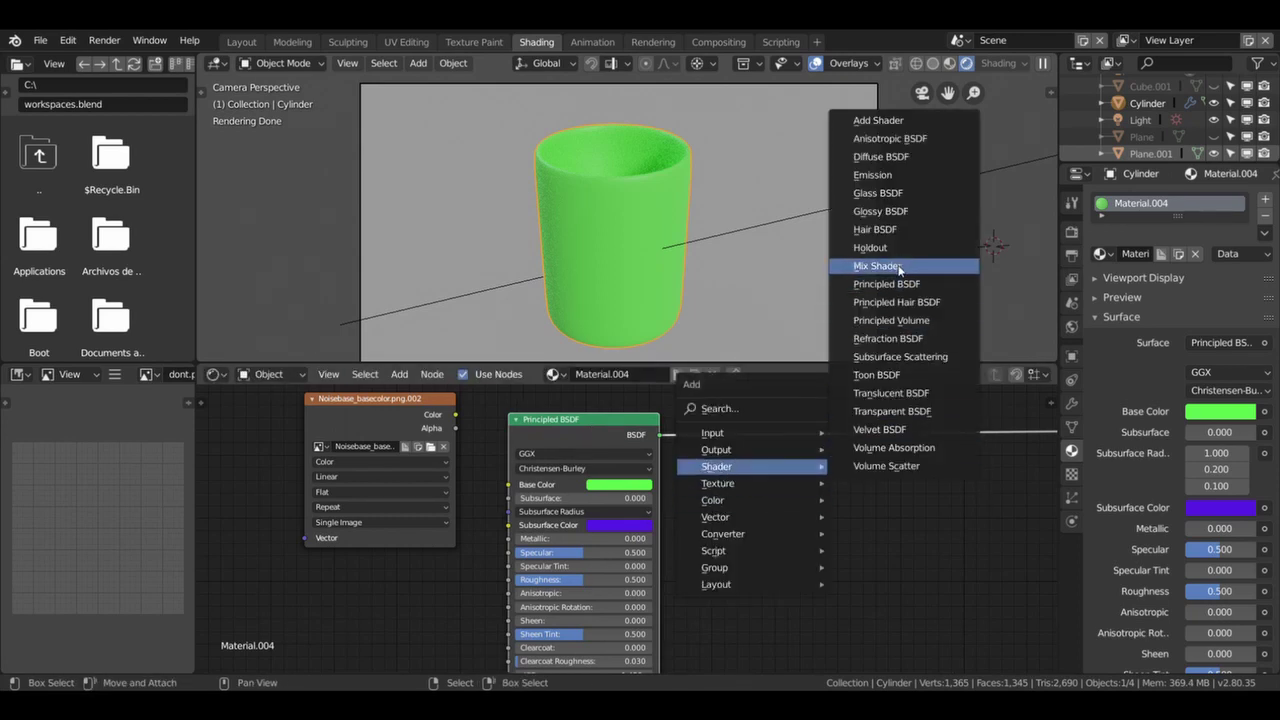
Insert a Mix Shader on the BSDF-to-output link, its Fac driven by the noise image's Color.
left_click(899, 268)
left_click(845, 455)
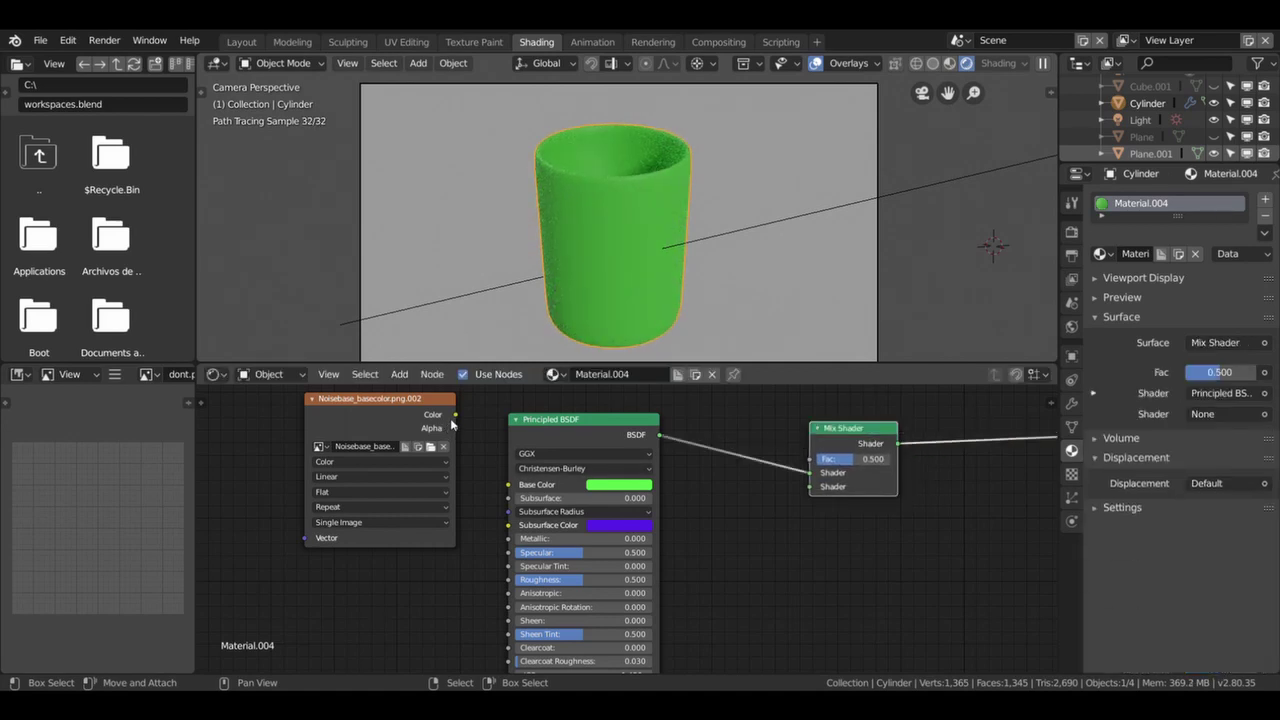
left_click_drag(455, 414, 810, 459)
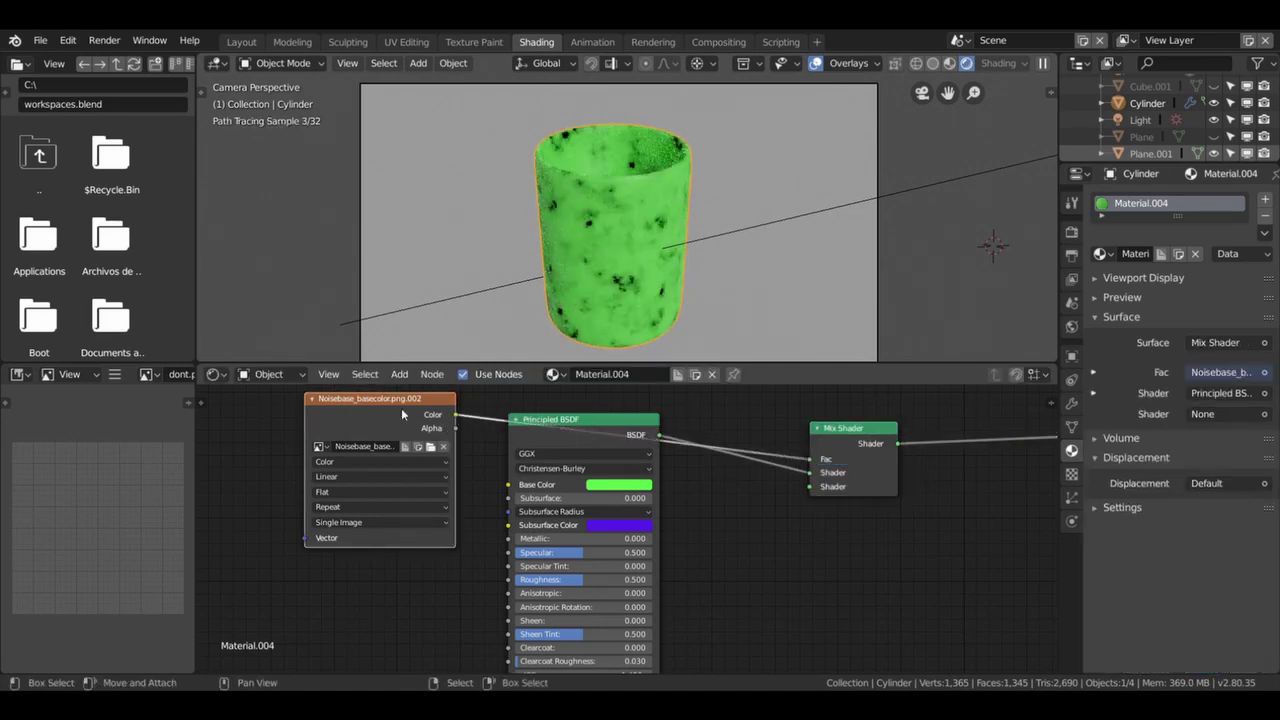
scroll(401, 408, "down", 2)
scroll(477, 456, "down", 2)
Move the noise image node up, delete the stray Texture Coordinate node, and recentre the tree.
mouse_move(477, 456)
left_mouse_down()
mouse_move(600, 330)
mouse_move(639, 342)
left_mouse_up()
left_click(216, 461)
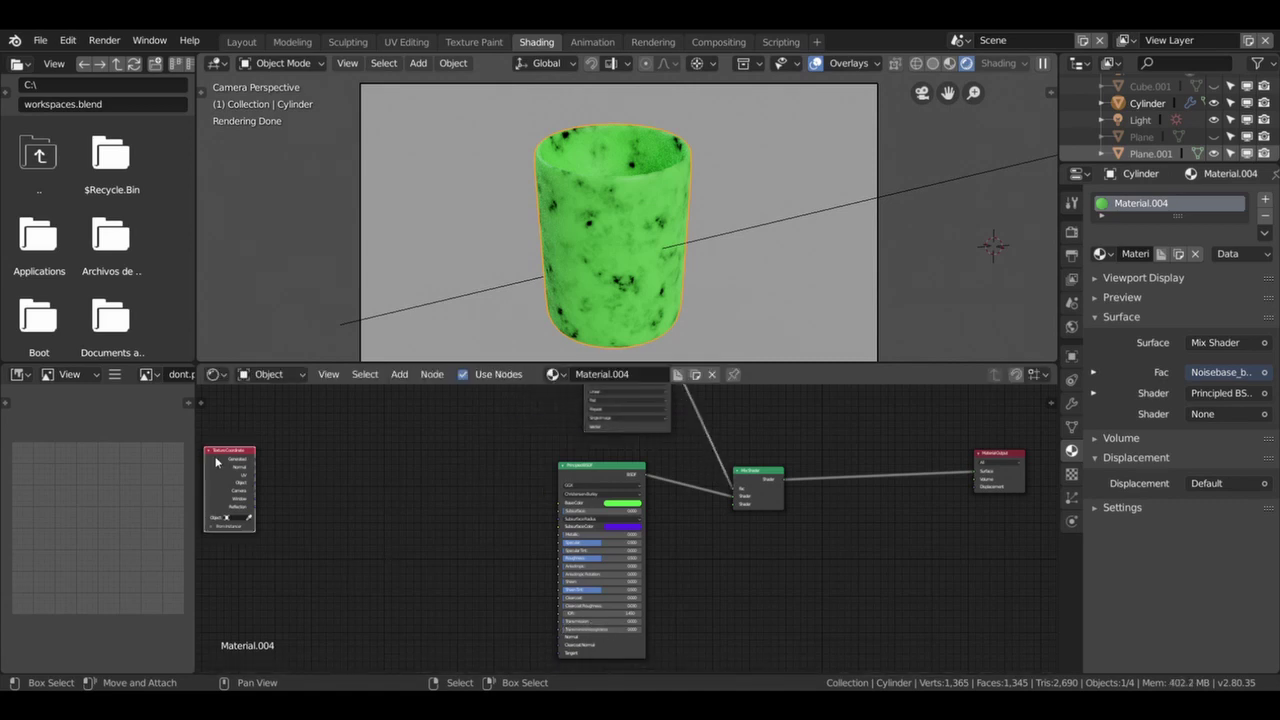
key("x")
scroll(593, 510, "down", 1)
middle_click_drag(593, 402, 593, 510)
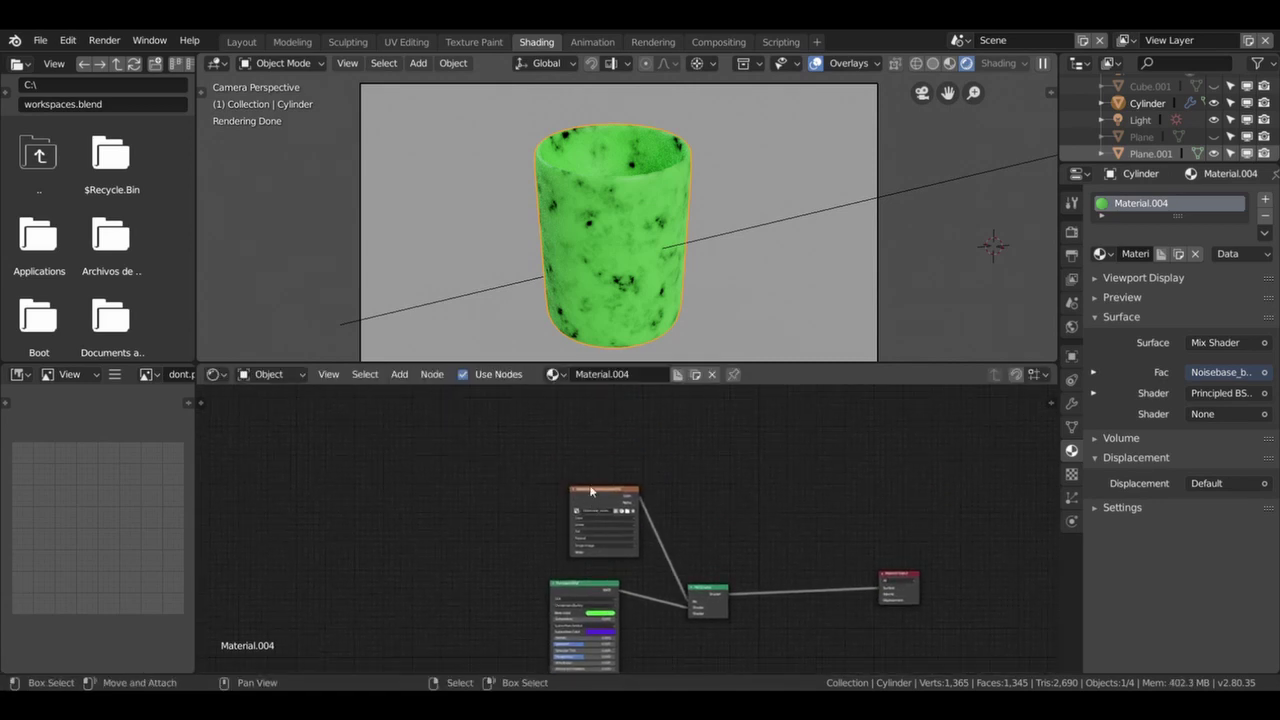
Add Texture Coordinate and Mapping nodes to the noise image with Node Wrangler's Ctrl+T.
key("ctrl+t")
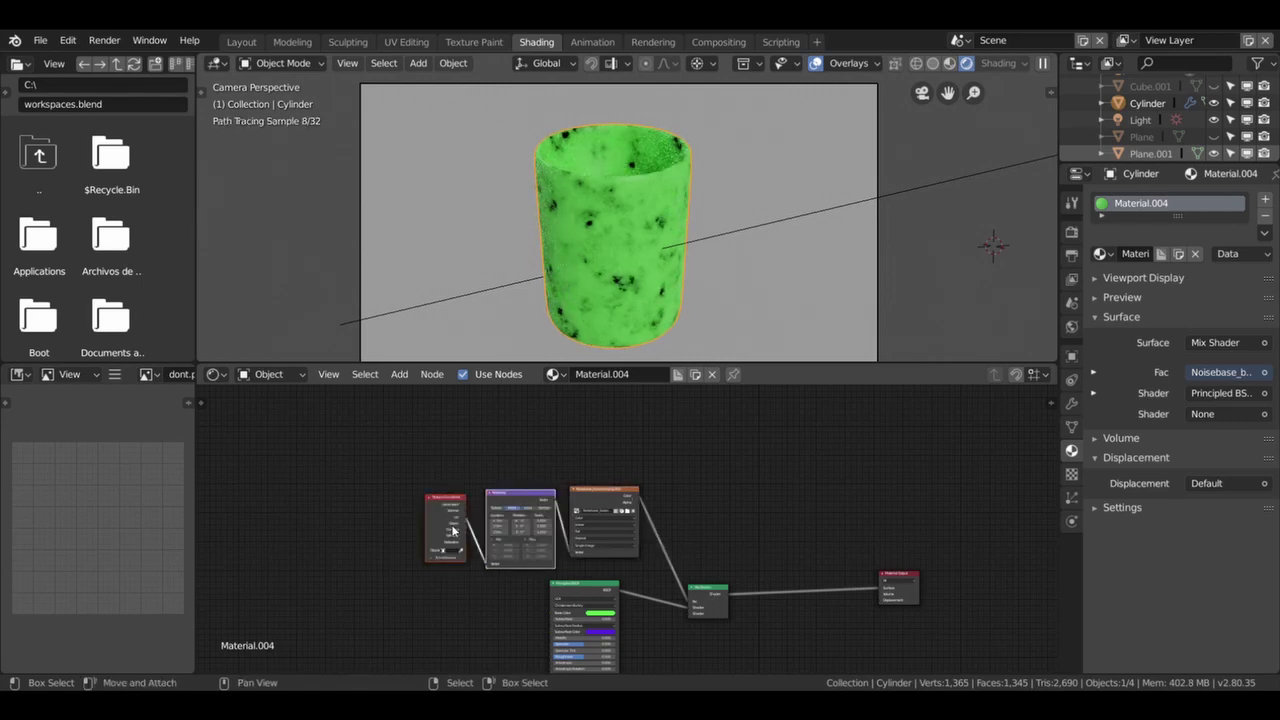
scroll(624, 536, "up", 1)
scroll(624, 536, "up", 1)
middle_click_drag(624, 536, 635, 350)
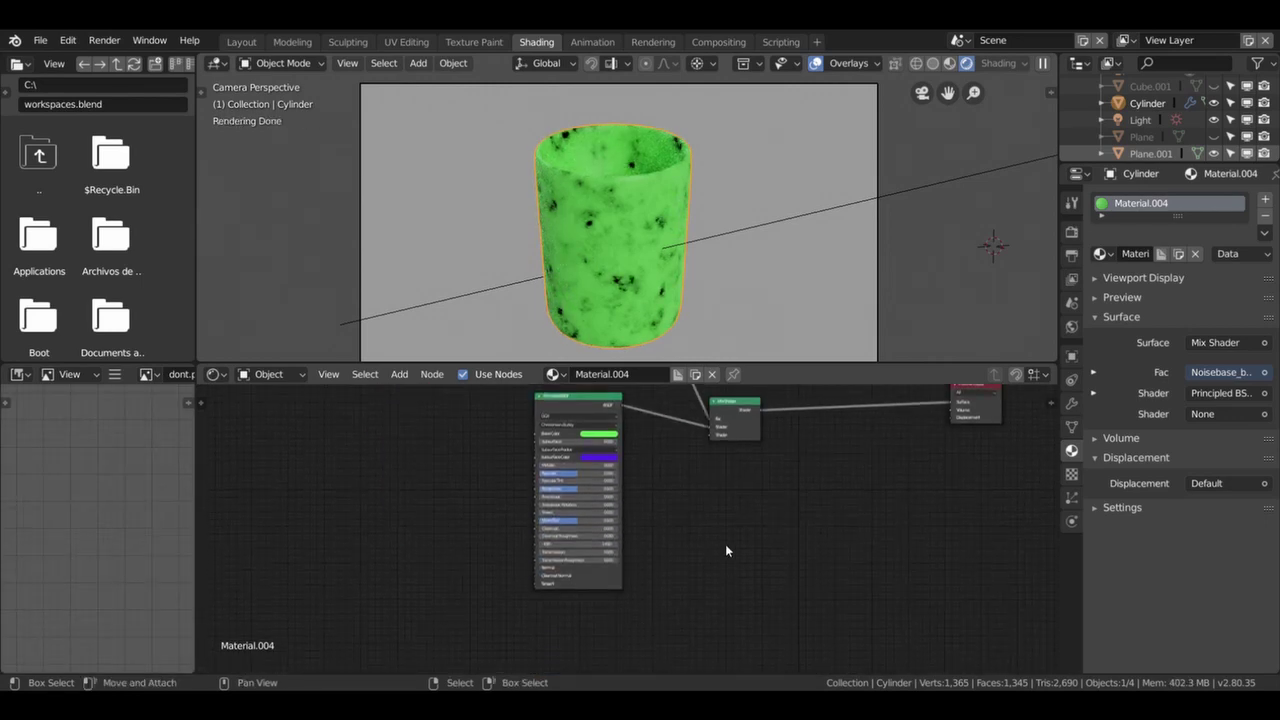
scroll(726, 550, "up", 2)
middle_click_drag(726, 545, 690, 641)
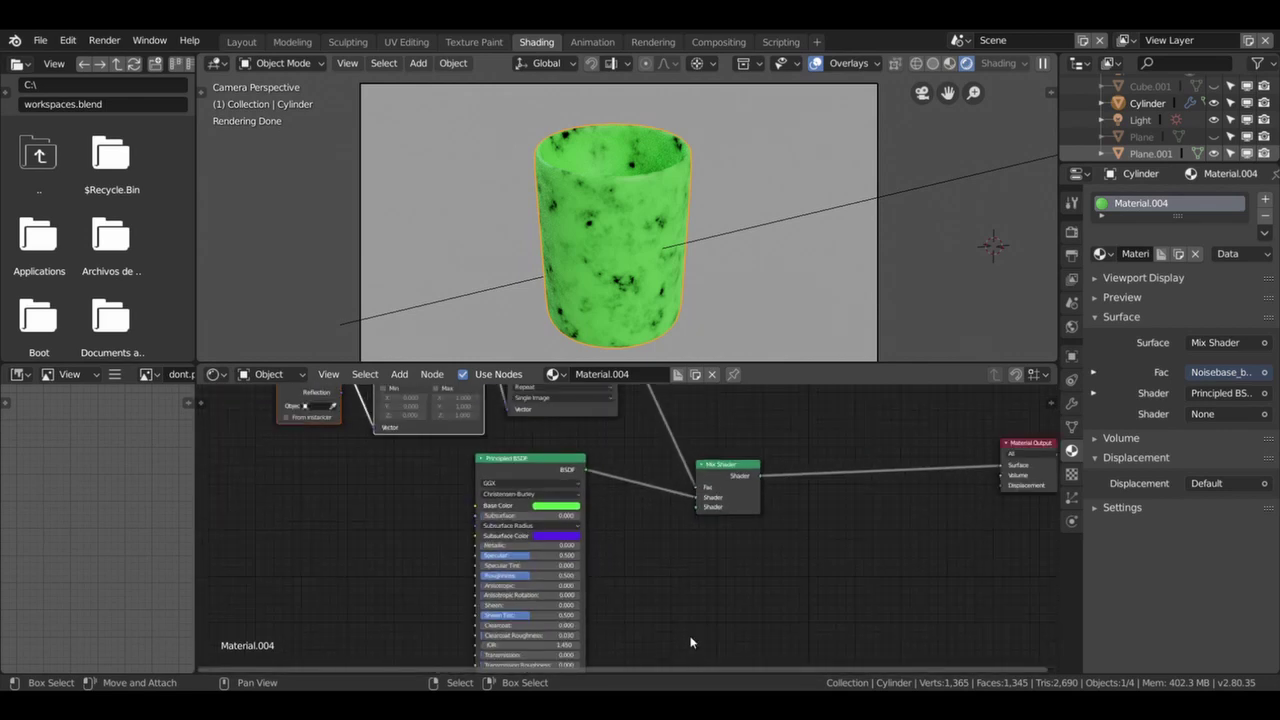
scroll(688, 642, "down", 1)
scroll(680, 640, "down", 1)
scroll(678, 640, "down", 2)
scroll(678, 640, "down", 1)
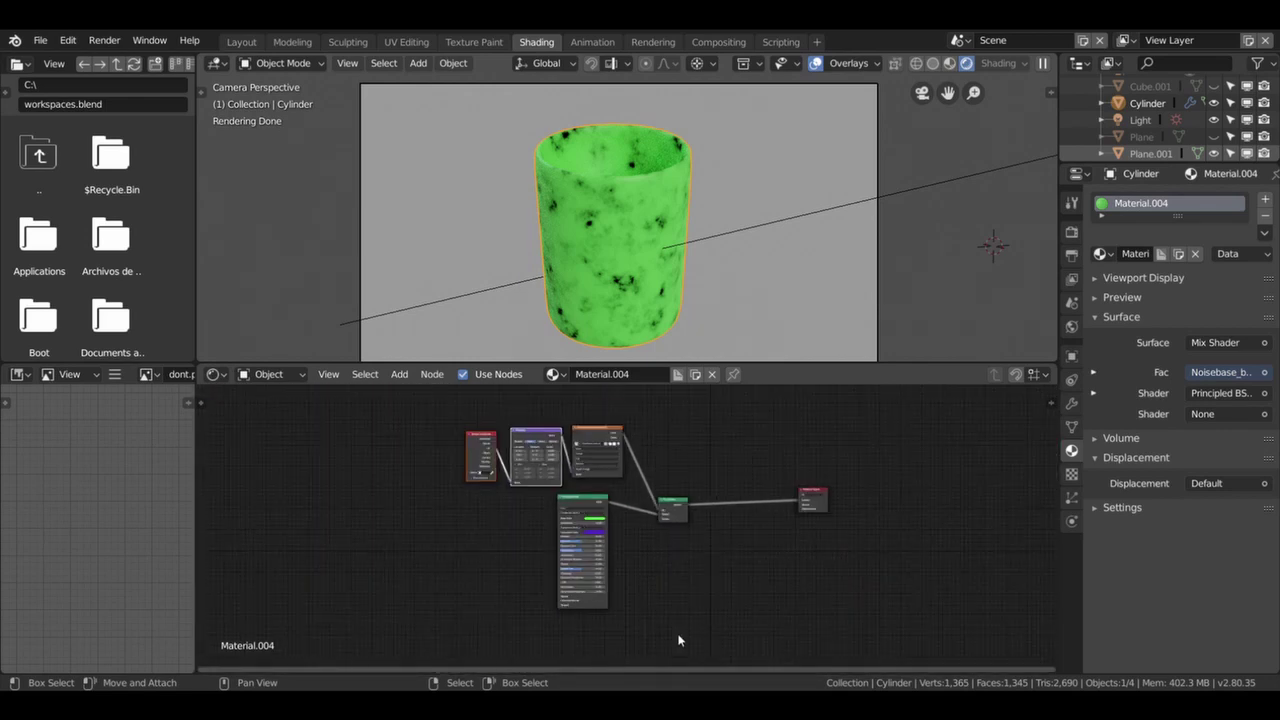
Delete the Principled BSDF node, leaving both Mix Shader inputs empty.
key("shift+a")
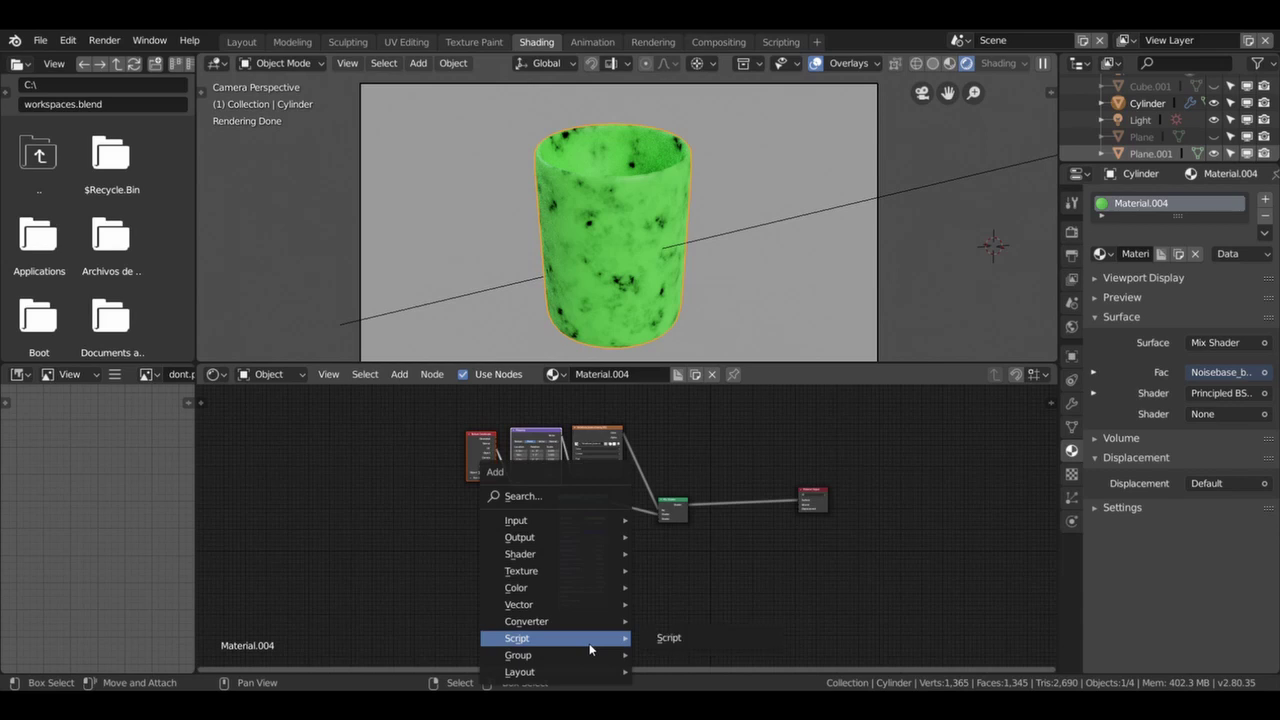
key("Escape")
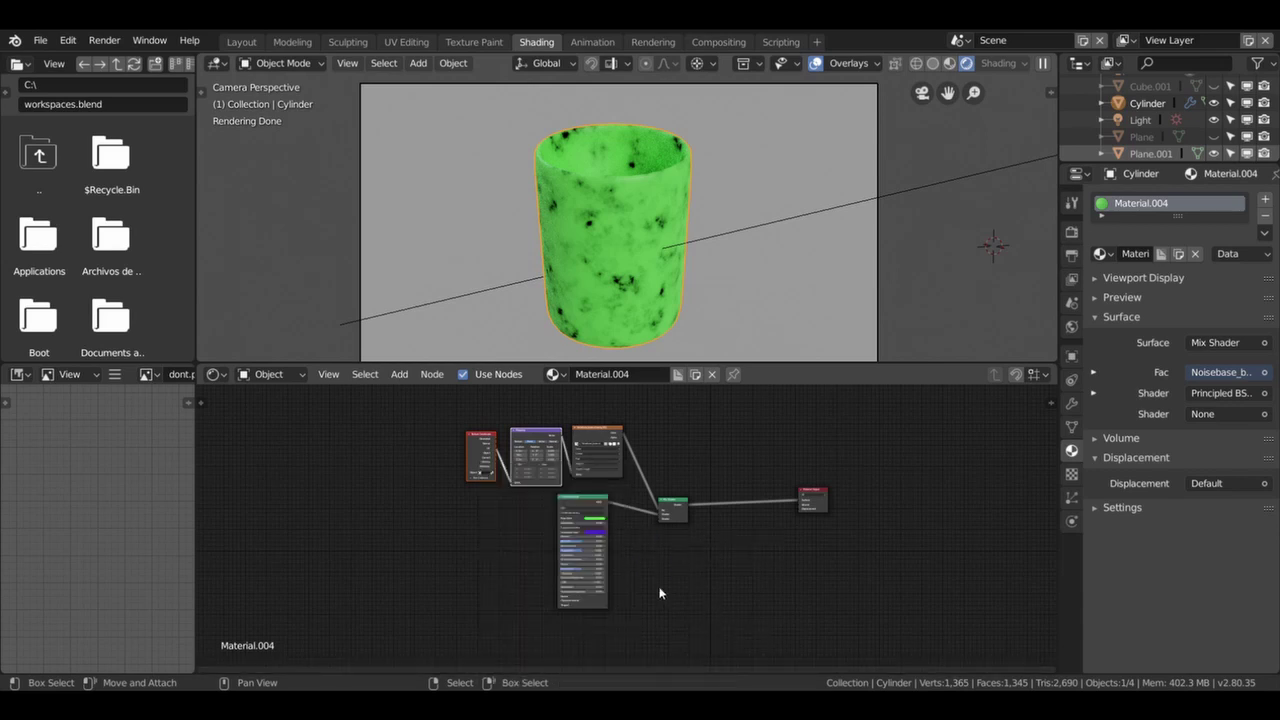
left_click(581, 499)
key("Delete")
scroll(581, 506, "up", 2)
scroll(581, 506, "up", 2)
key("shift+a")
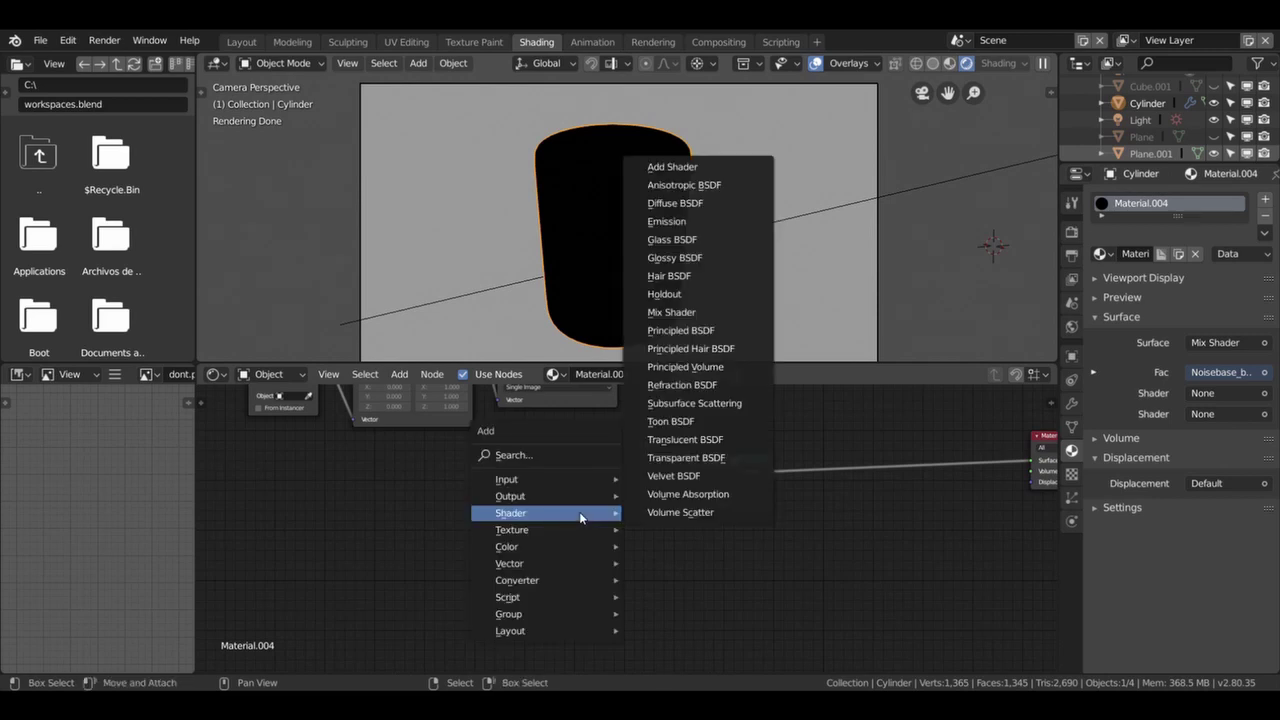
Add a Diffuse BSDF and connect it to the Mix Shader's first shader input.
left_click(675, 203)
left_click(552, 460)
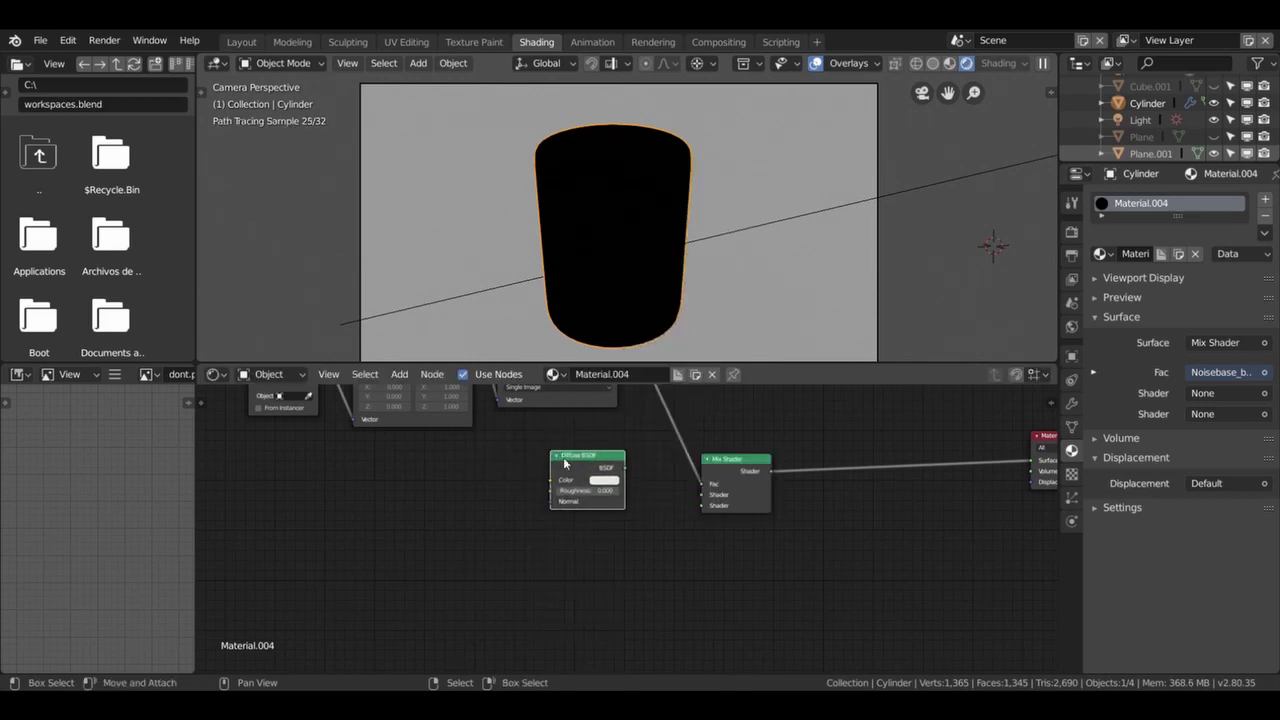
left_click_drag(621, 468, 704, 504)
Add a Glossy BSDF into the Mix Shader's second shader input and return to camera view.
key("shift+a")
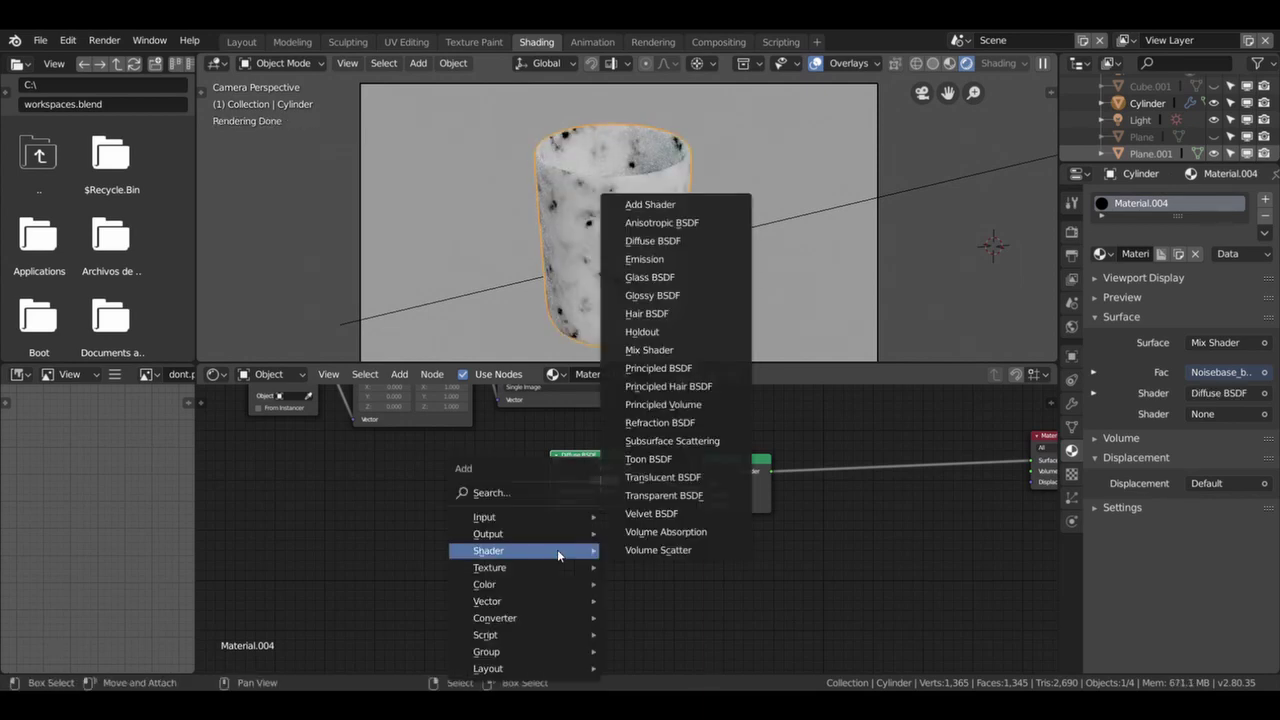
left_click(681, 297)
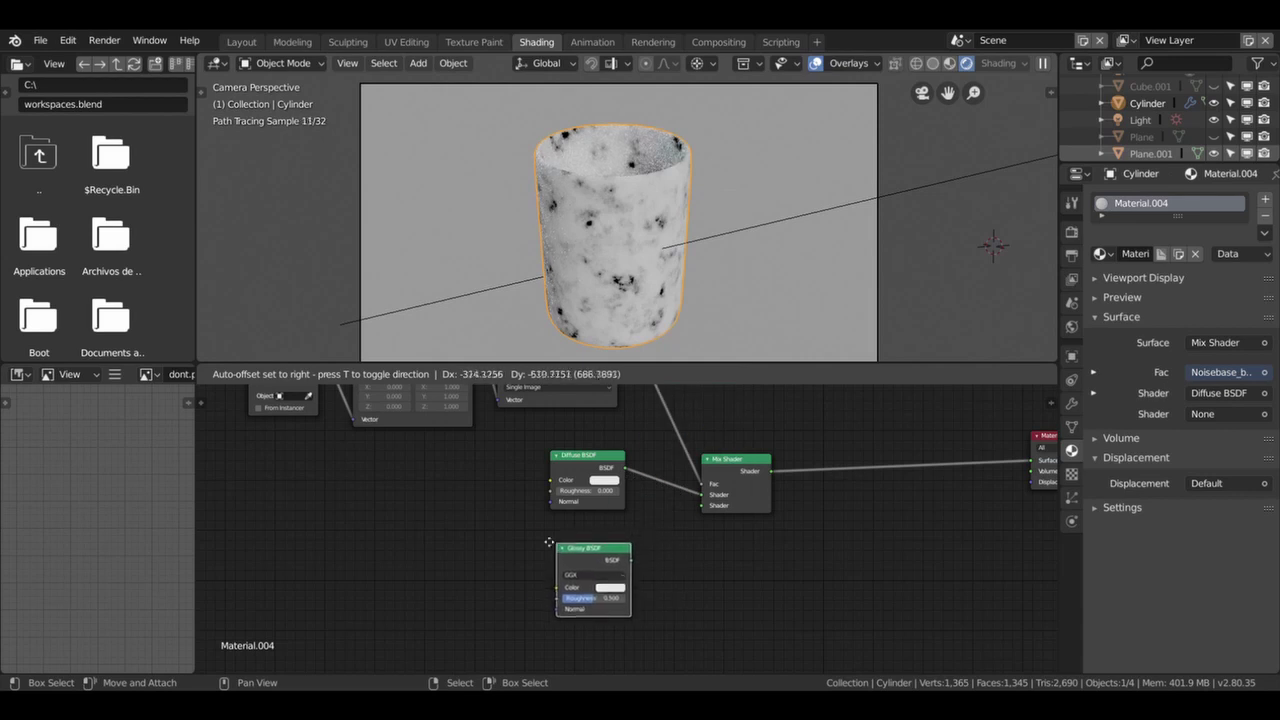
left_click(542, 531)
left_click_drag(621, 546, 701, 506)
mouse_move(688, 253)
middle_mouse_down()
mouse_move(725, 272)
mouse_move(689, 270)
middle_mouse_up()
key("KP_0")
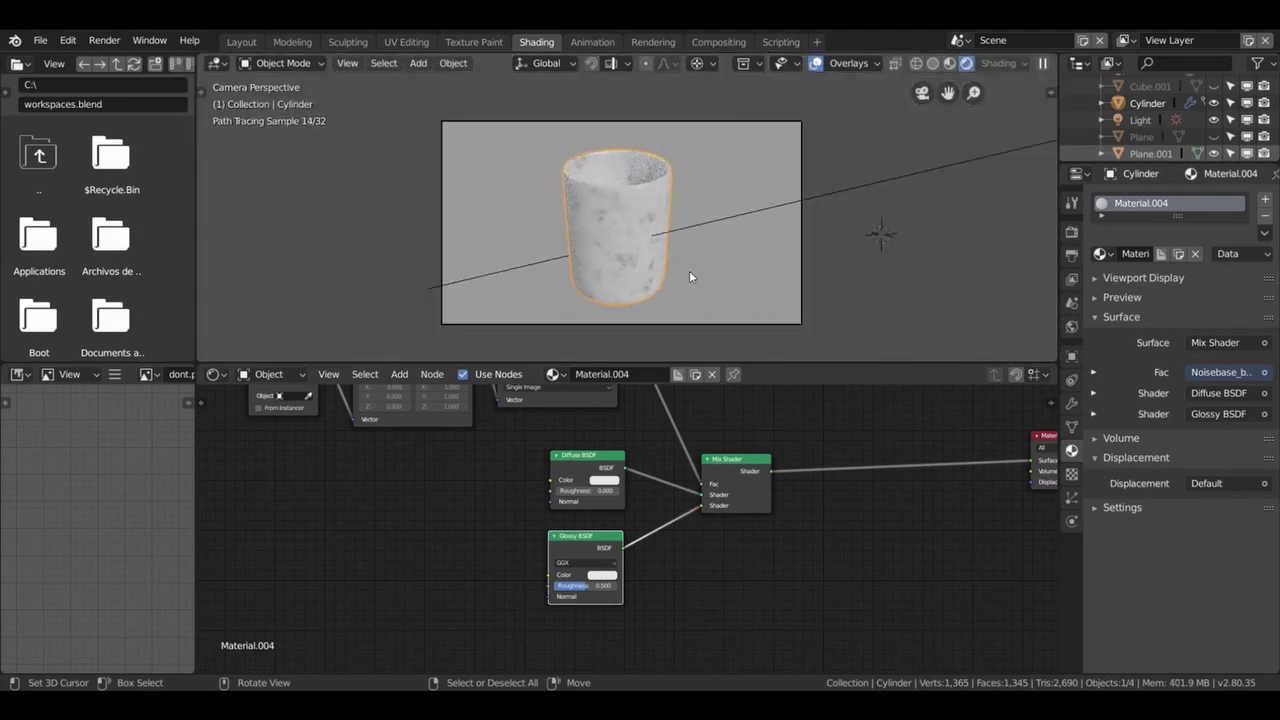
Recolour the Diffuse BSDF and give the Glossy BSDF a darkened brownish-orange colour.
left_click(608, 482)
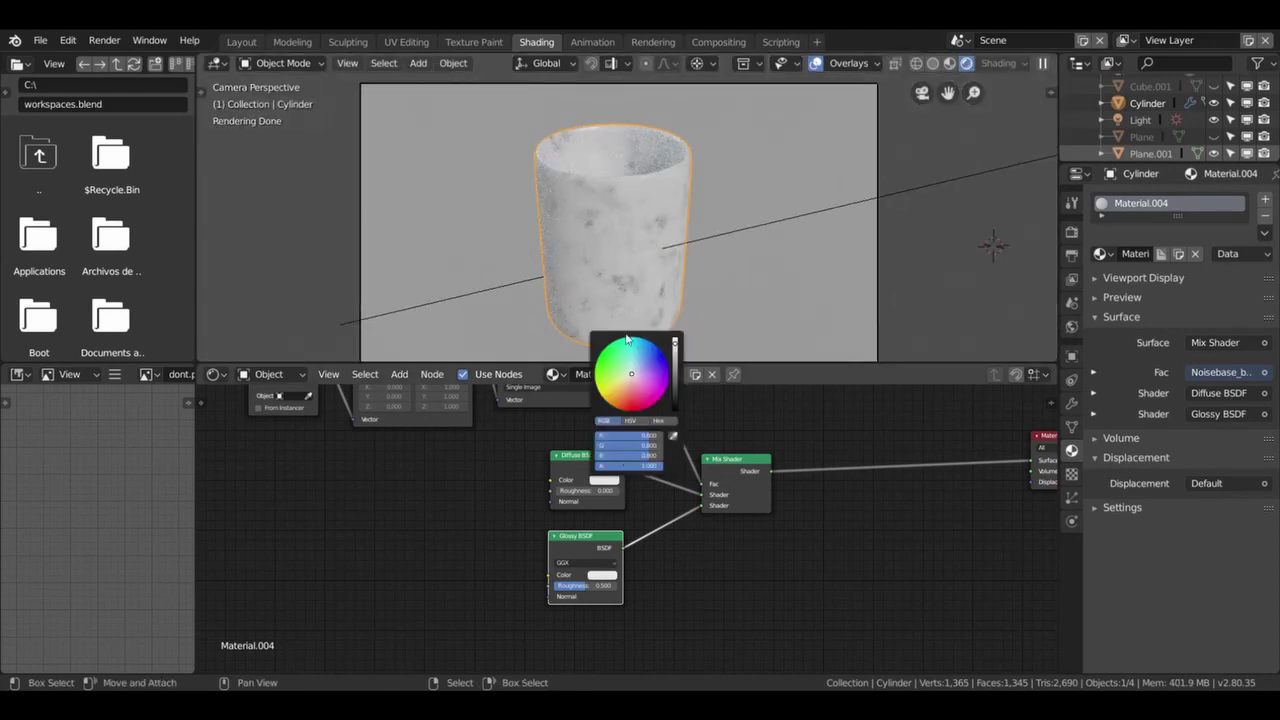
mouse_move(614, 373)
left_mouse_down()
mouse_move(611, 385)
mouse_move(640, 402)
left_mouse_up()
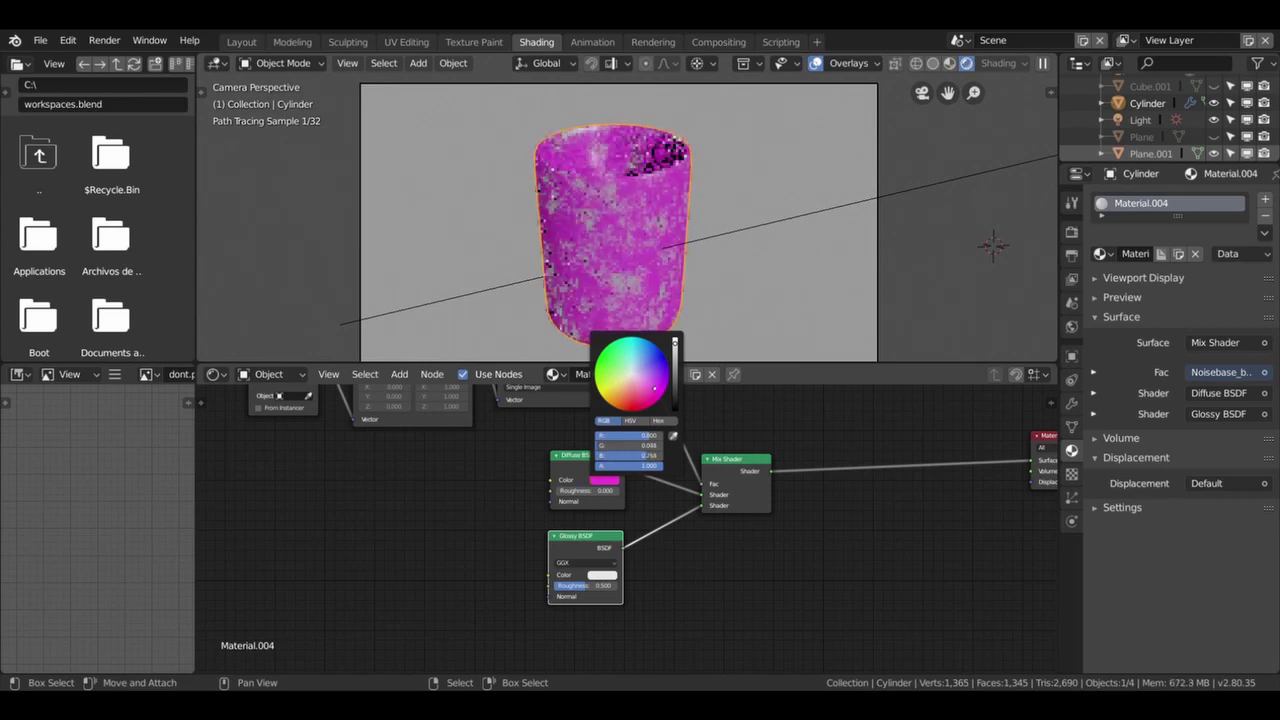
left_click(603, 575)
left_click(653, 467)
left_click(616, 490)
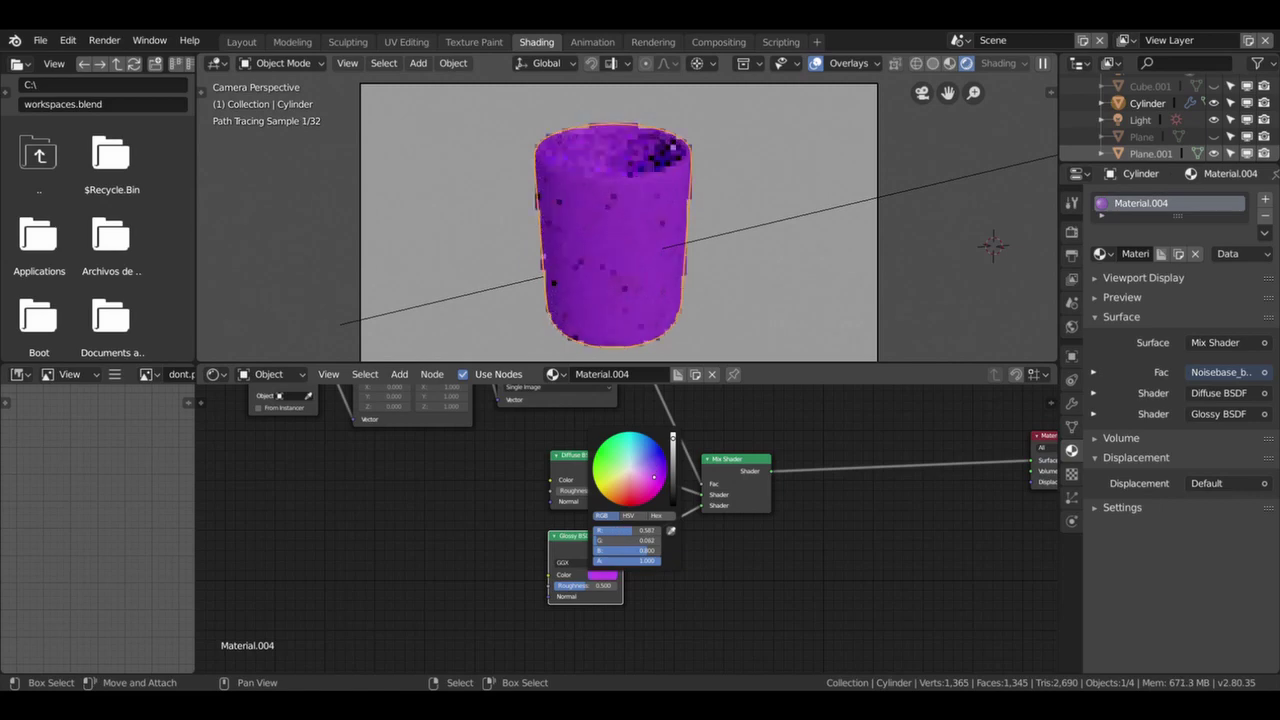
mouse_move(616, 490)
left_mouse_down()
mouse_move(617, 470)
mouse_move(618, 493)
left_mouse_up()
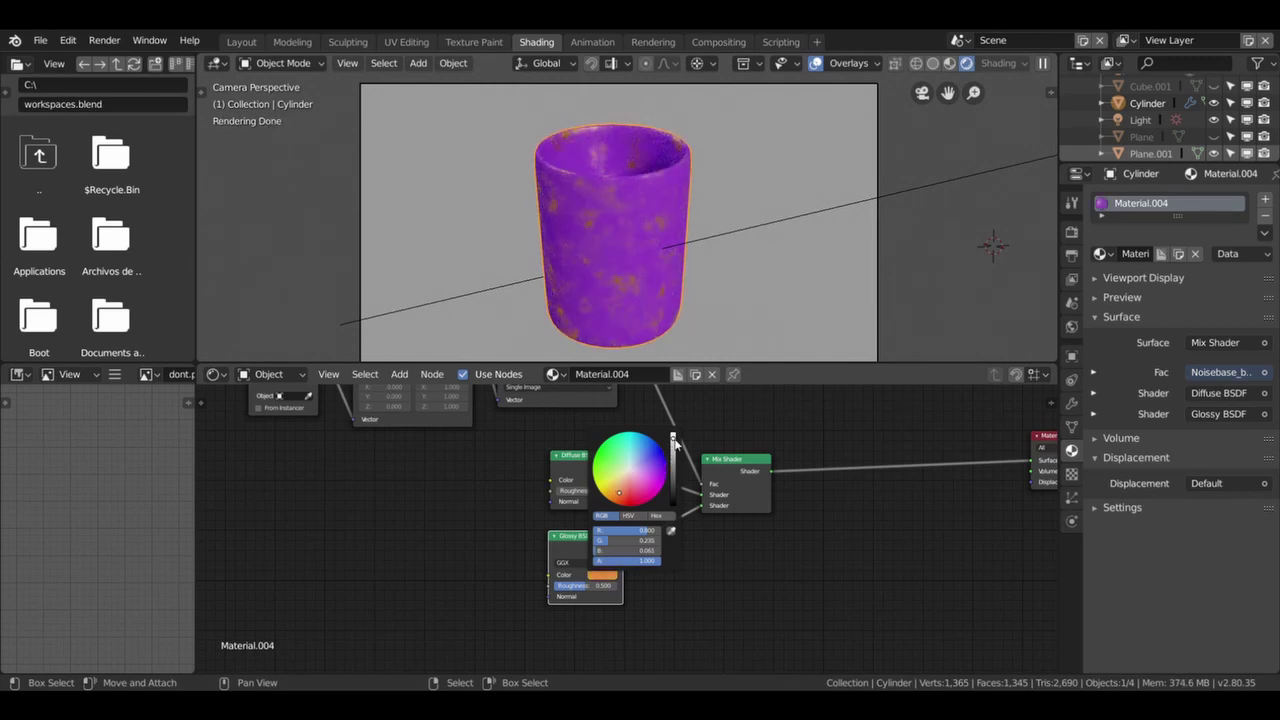
left_click_drag(673, 445, 673, 458)
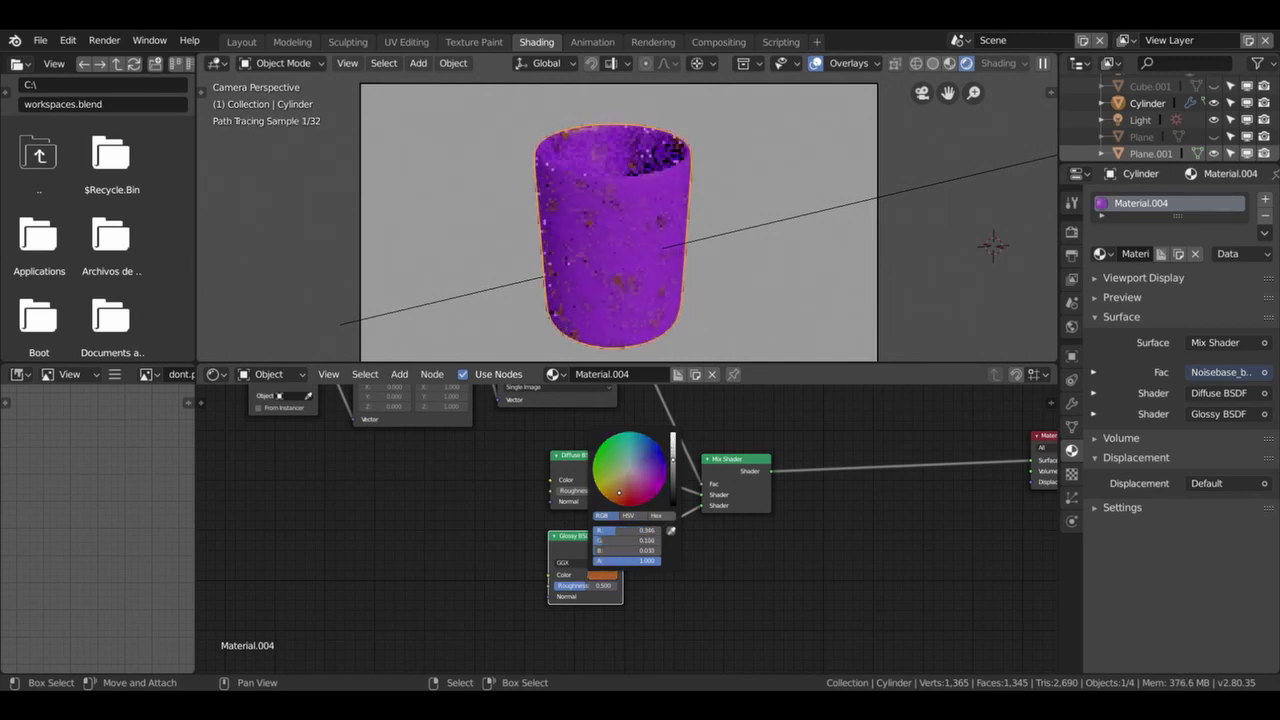
Zoom and orbit the 3D view to inspect the recoloured cup.
scroll(697, 303, "up", 3)
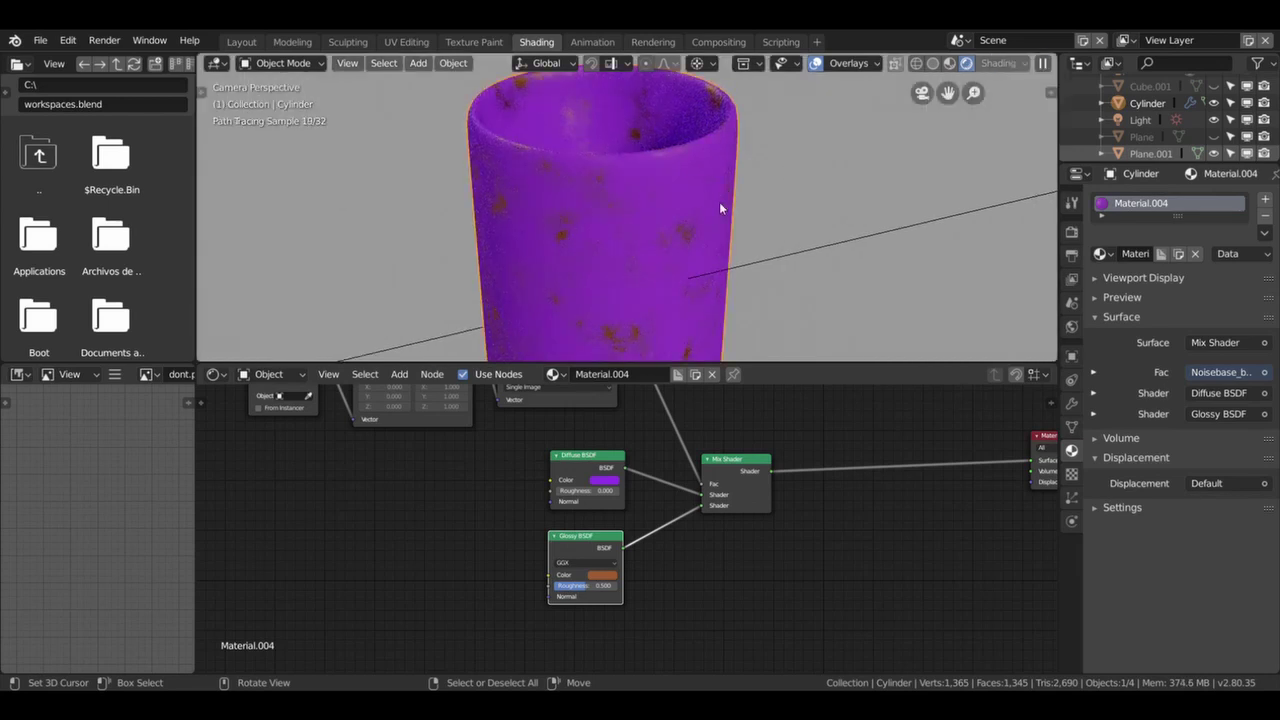
scroll(668, 462, "down", 3)
scroll(675, 454, "down", 2)
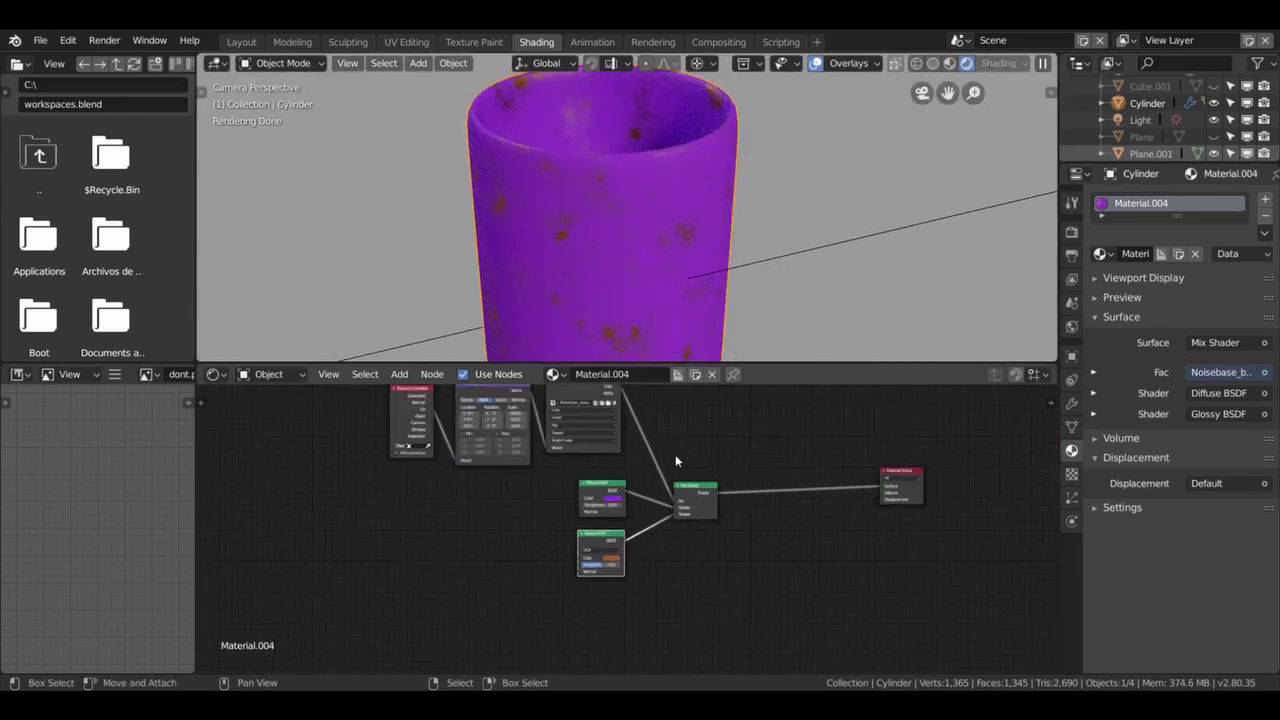
scroll(503, 545, "down", 2)
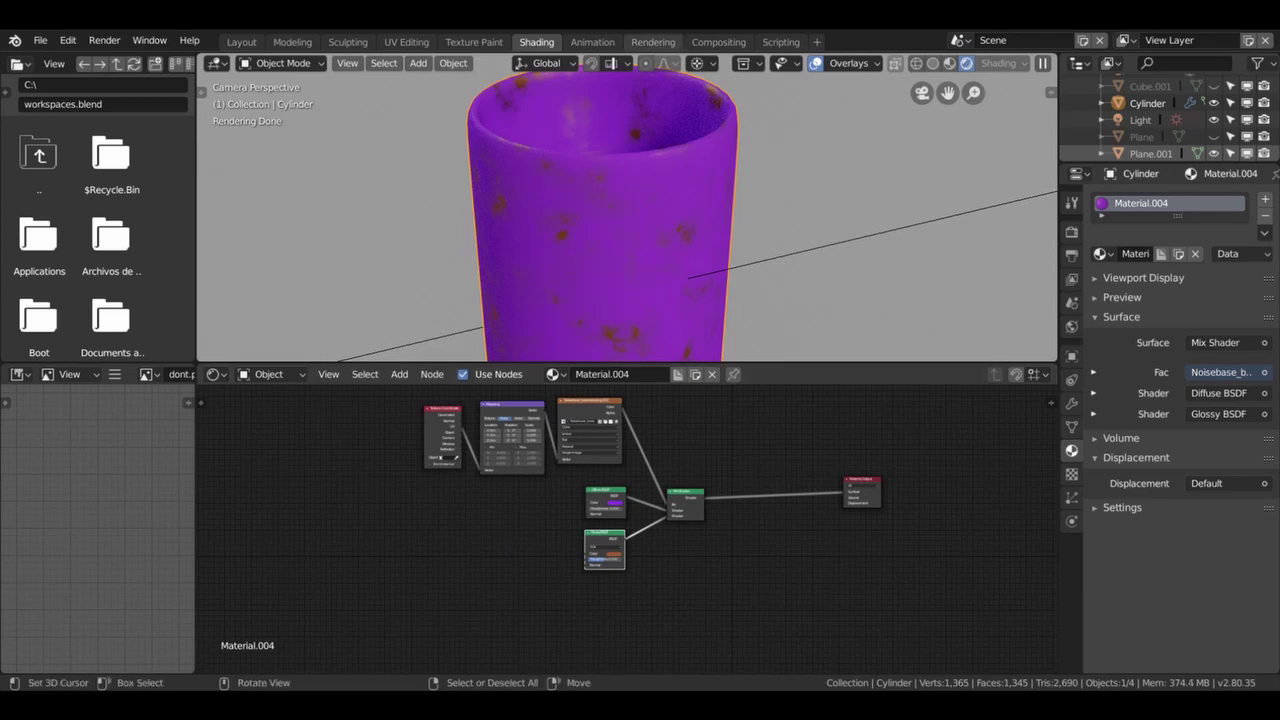
middle_click_drag(560, 178, 629, 181)
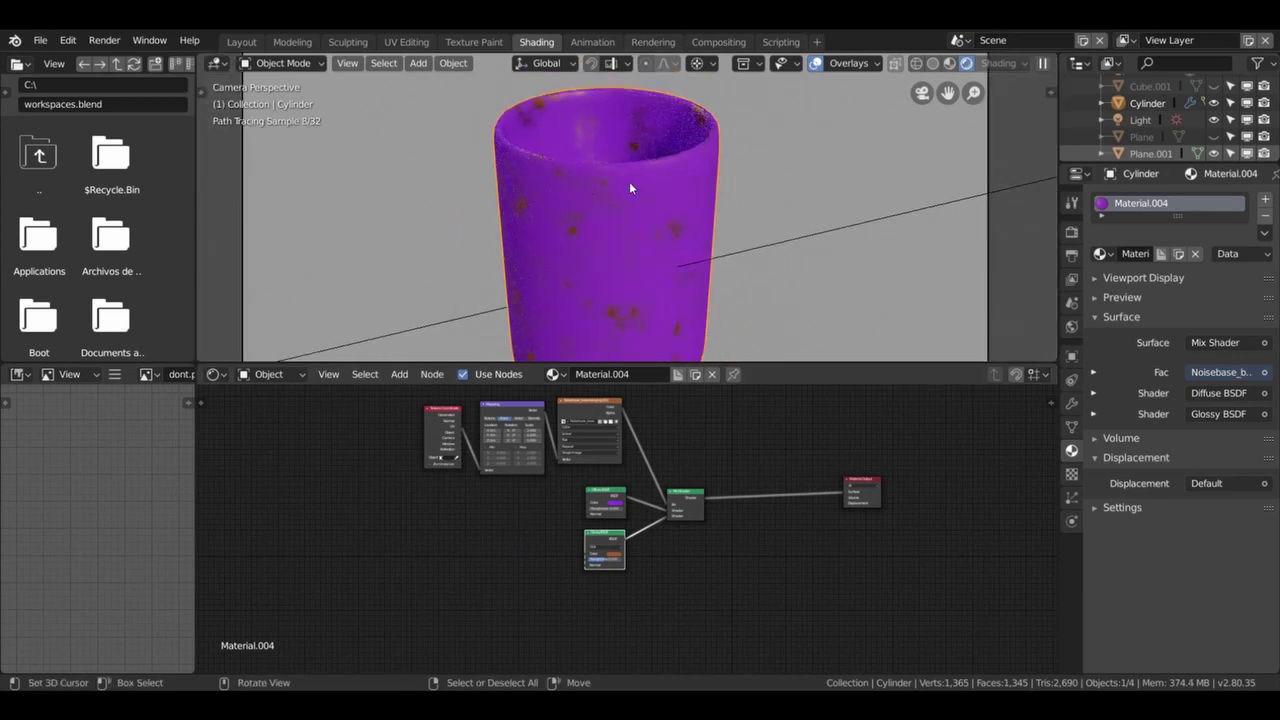
scroll(650, 176, "down", 3)
scroll(647, 495, "up", 1)
scroll(645, 495, "up", 2)
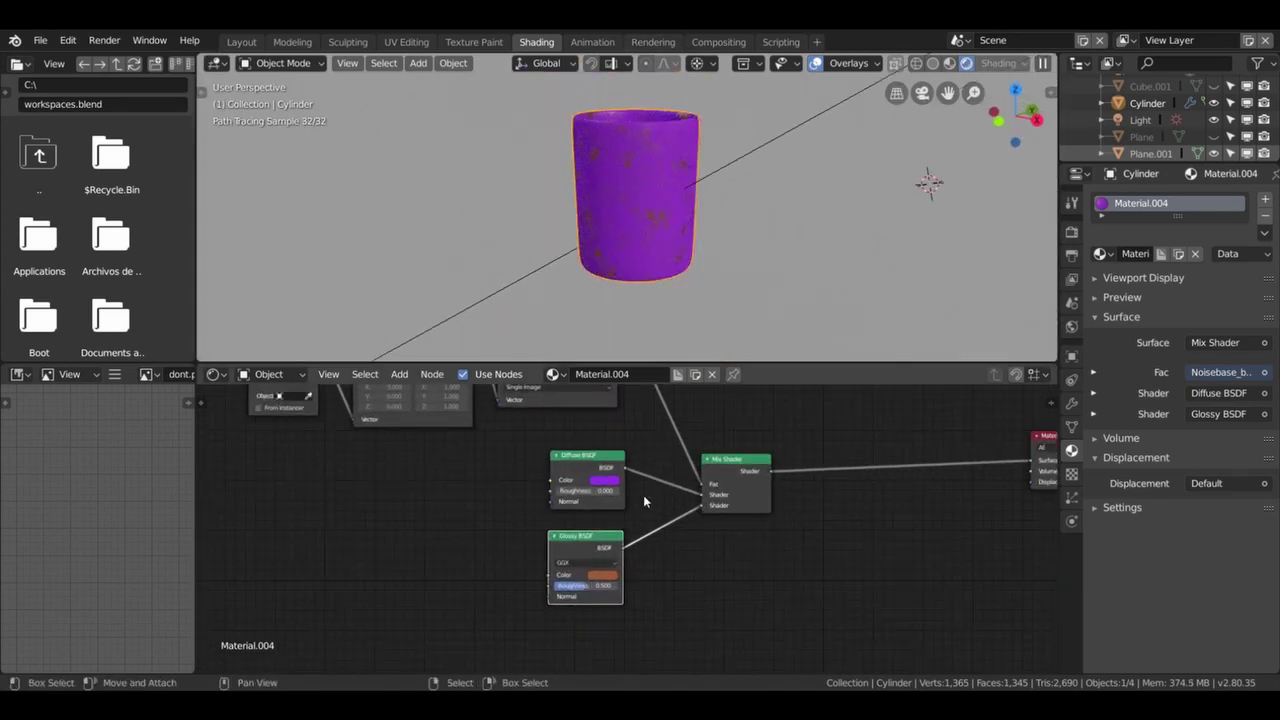
Change the Diffuse BSDF colour to red so the cup renders red with dark speckles.
left_click(607, 482)
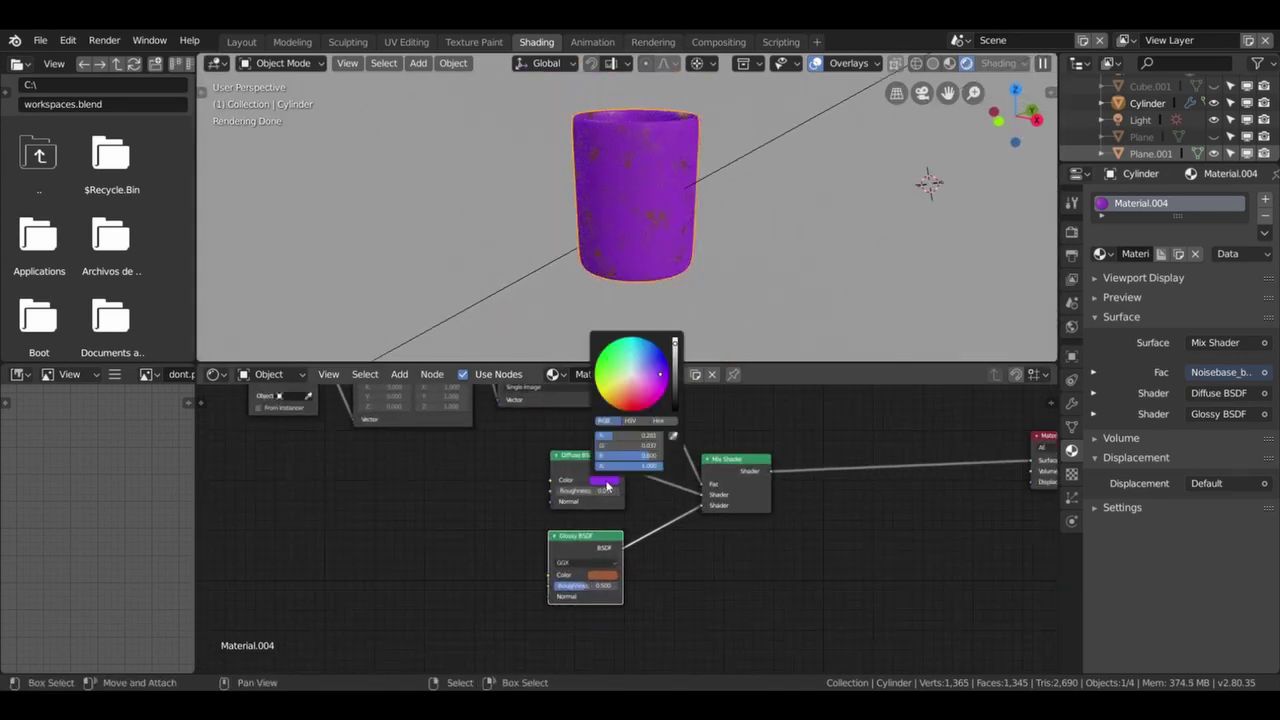
left_click(631, 407)
scroll(657, 237, "up", 3)
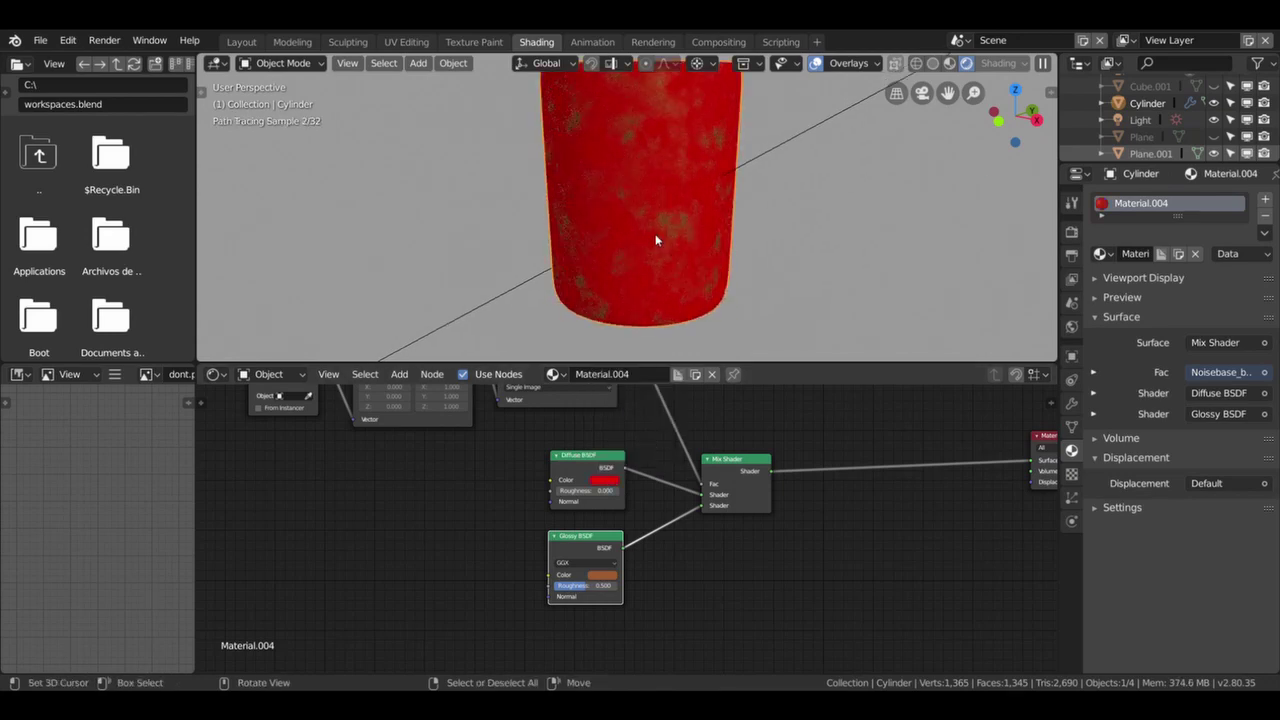
scroll(655, 240, "up", 3)
scroll(656, 240, "down", 3)
scroll(660, 236, "down", 2)
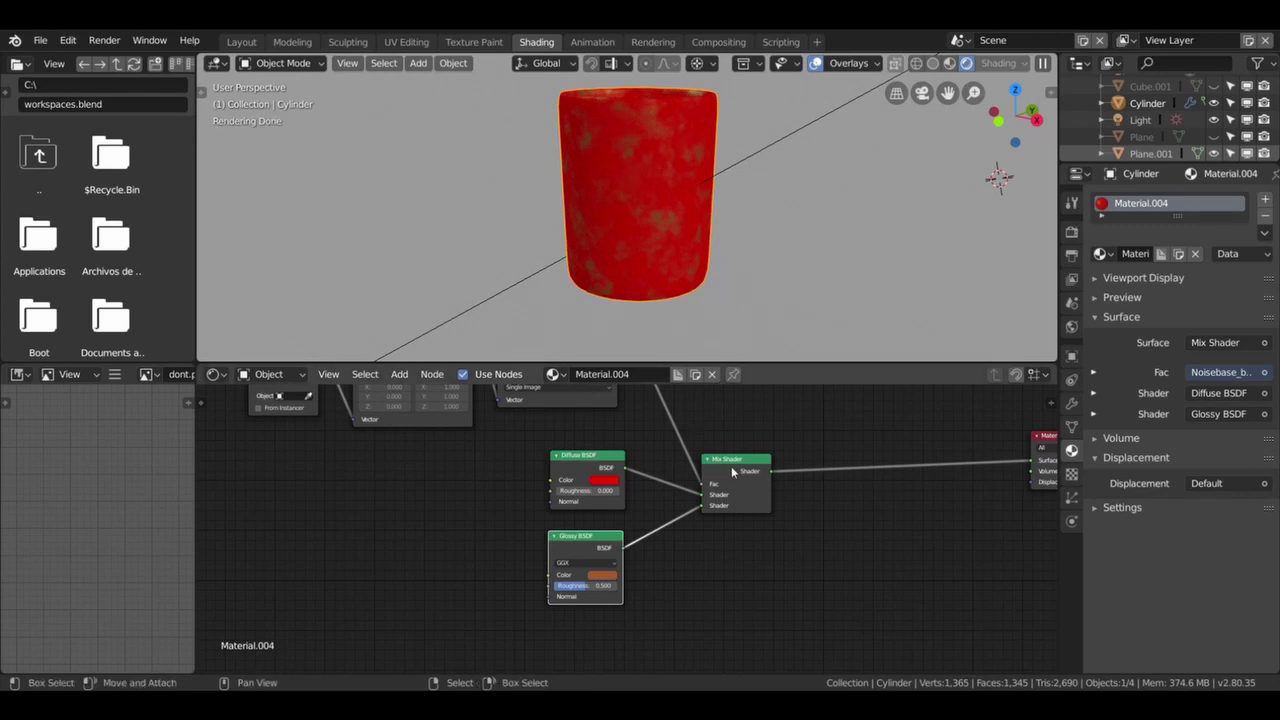
scroll(731, 466, "down", 2)
middle_click_drag(762, 453, 592, 466)
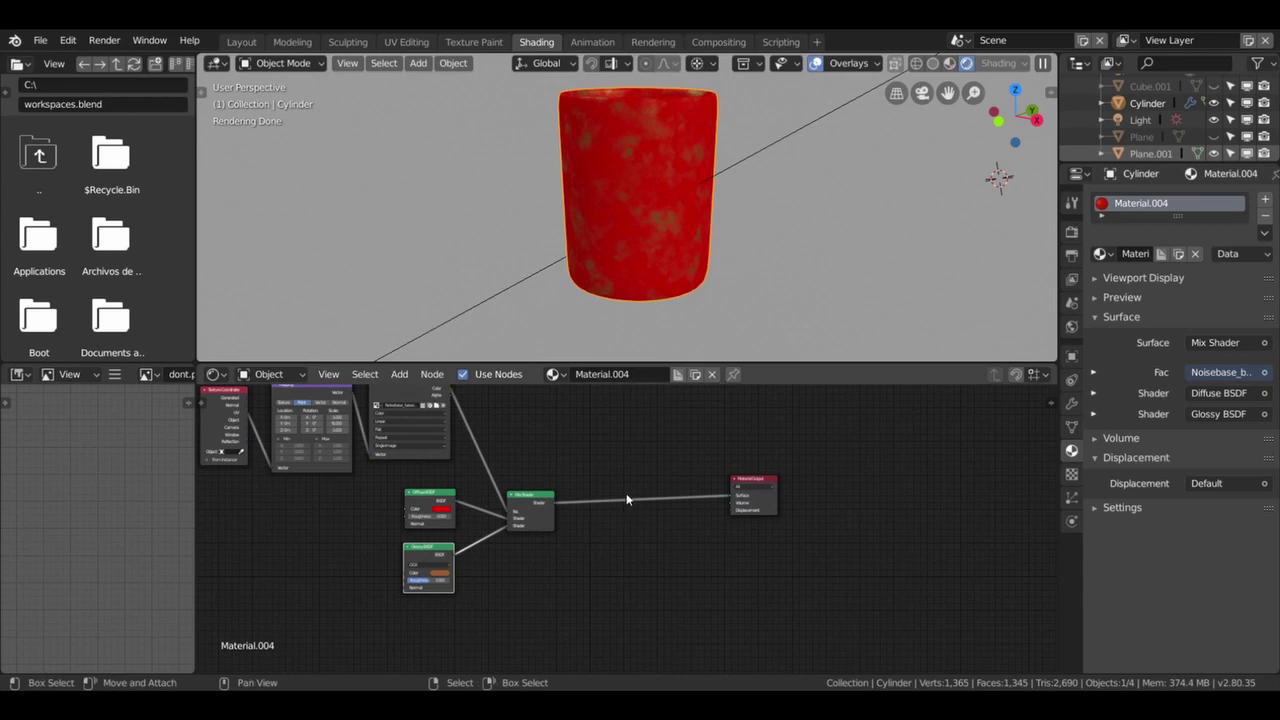
Insert an Add Shader node between the Mix Shader and Material Output, nudged down-right.
key("shift+a")
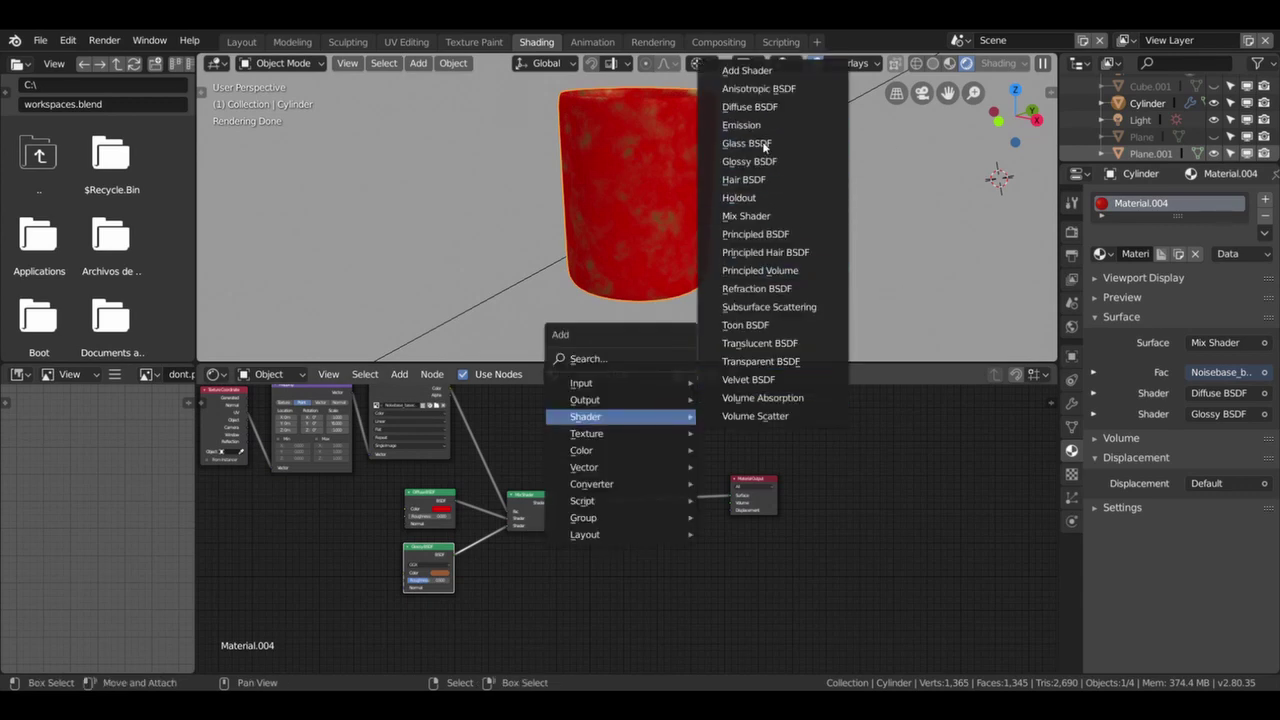
left_click(750, 70)
left_click(640, 500)
scroll(633, 564, "up", 2)
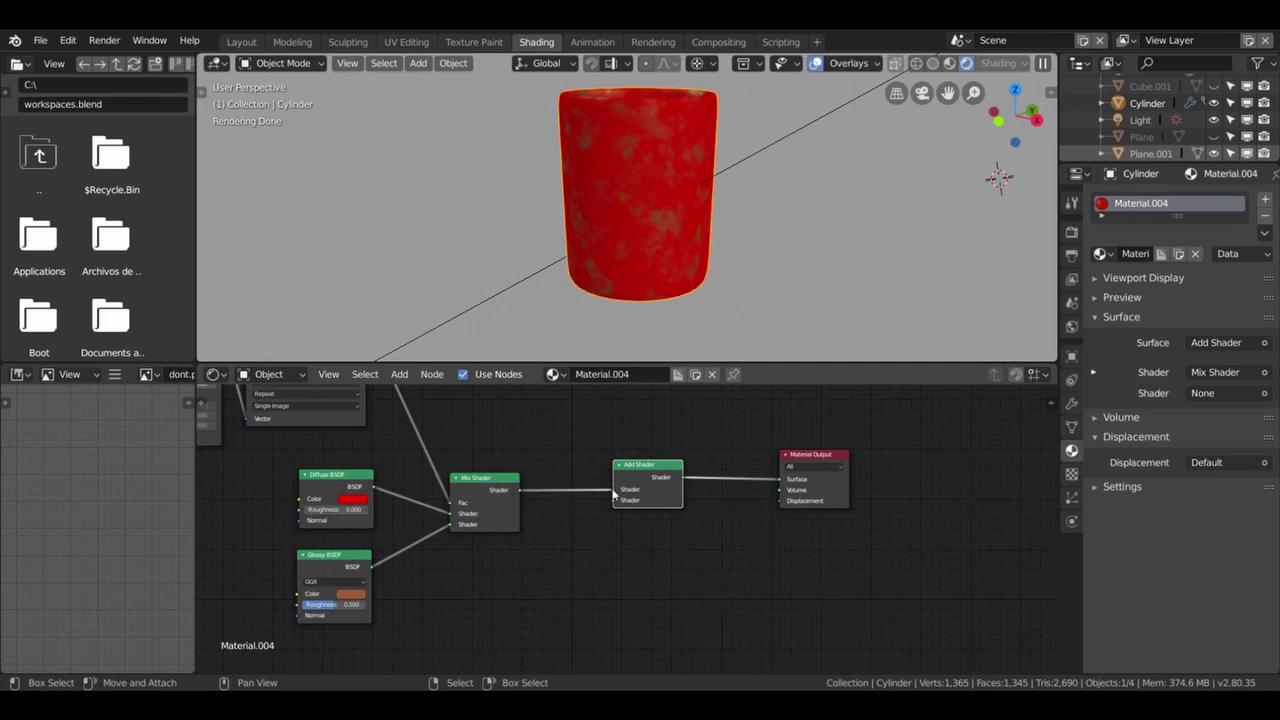
left_click_drag(642, 467, 669, 500)
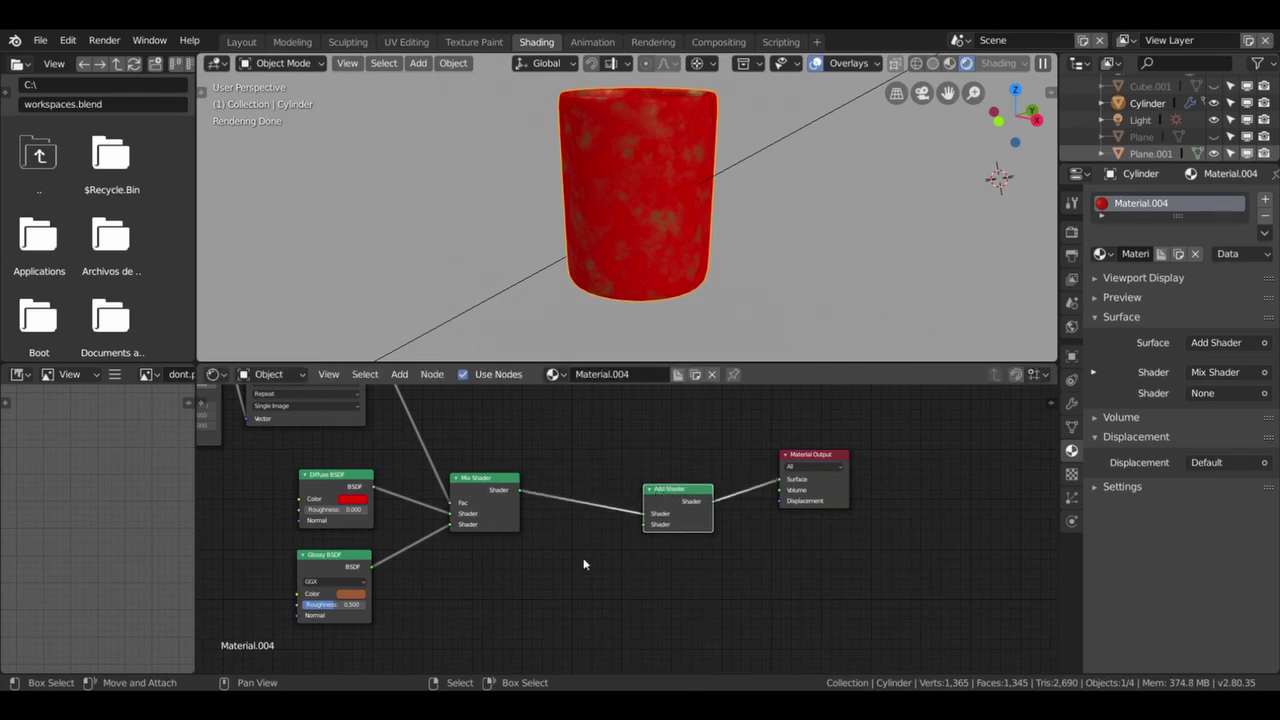
key("shift+a")
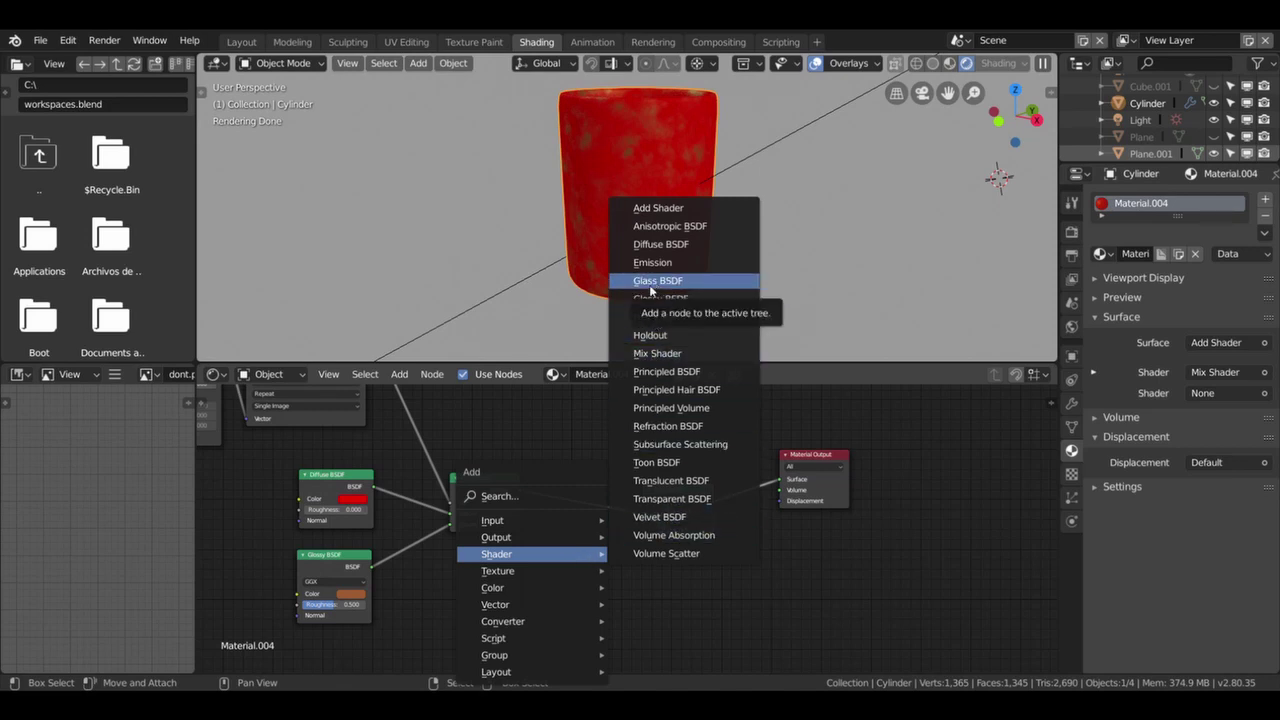
Add a second Glossy BSDF into the Add Shader's second input and shift Material Output right.
left_click(660, 298)
left_click(521, 564)
left_click_drag(591, 576, 644, 524)
scroll(644, 220, "up", 2)
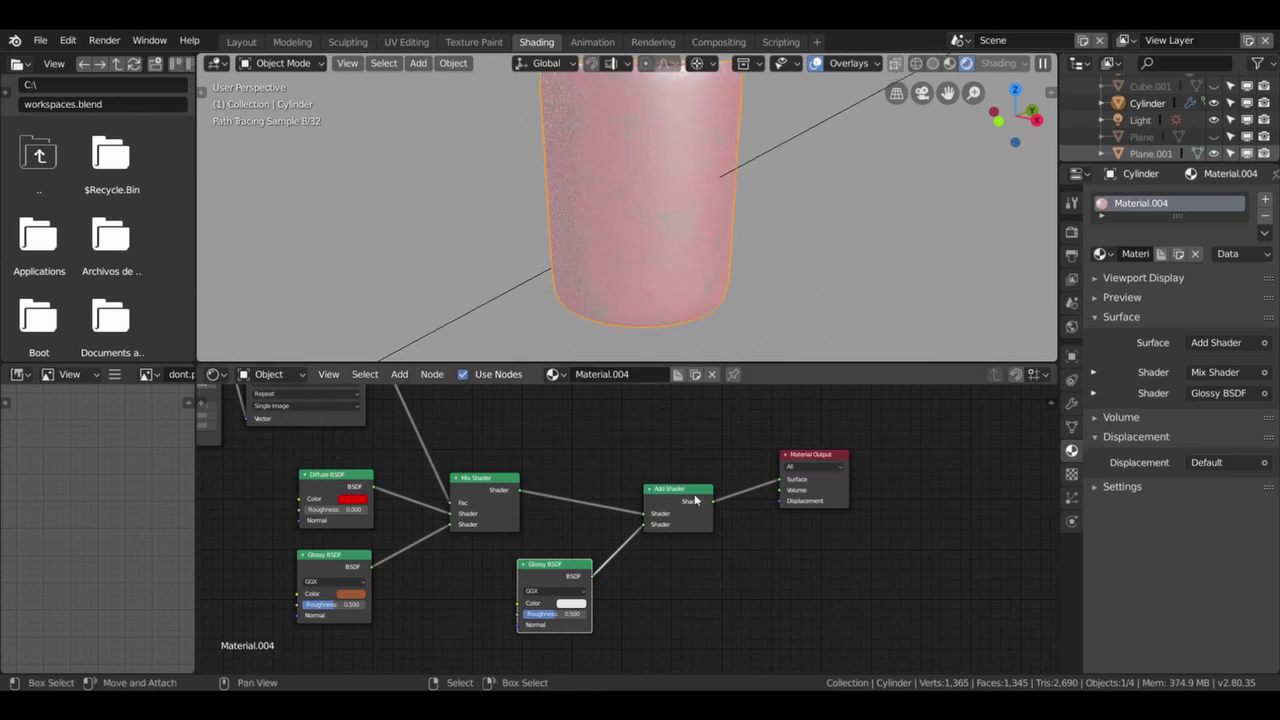
scroll(688, 520, "up", 1)
left_click_drag(849, 452, 971, 452)
Set the new Glossy BSDF roughness to about 0.286.
scroll(541, 625, "down", 1)
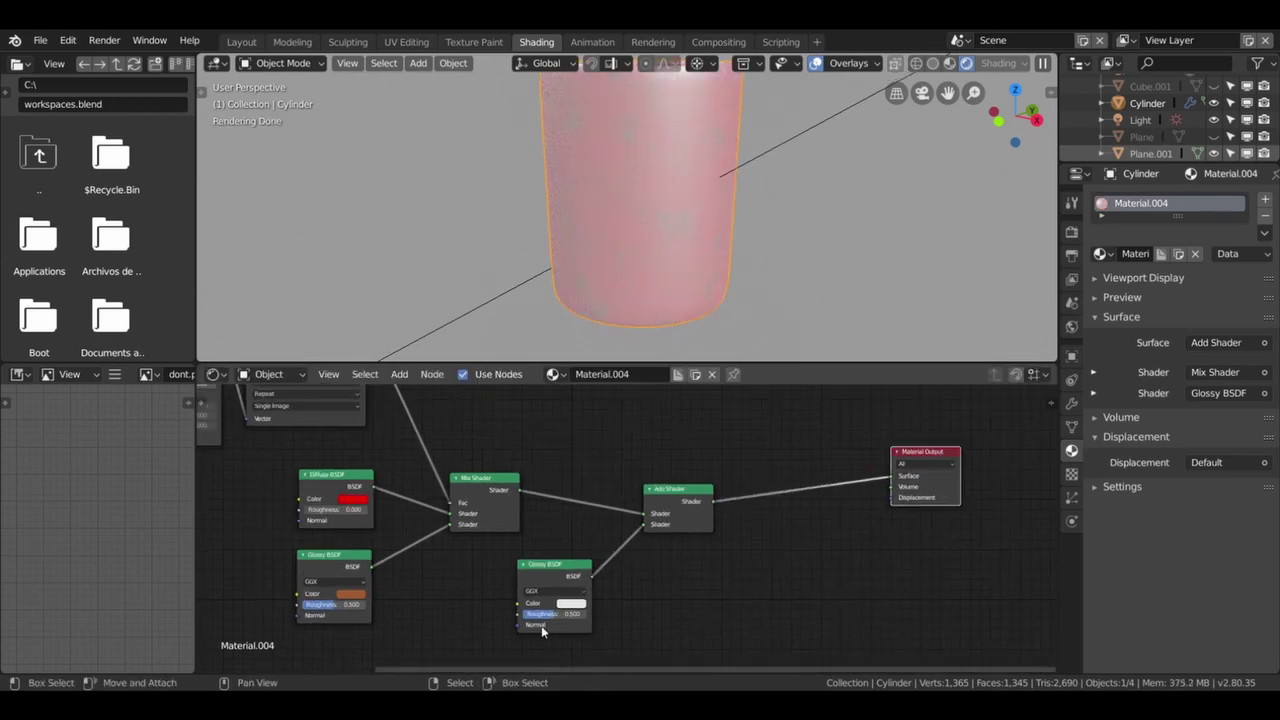
left_click_drag(553, 617, 510, 617)
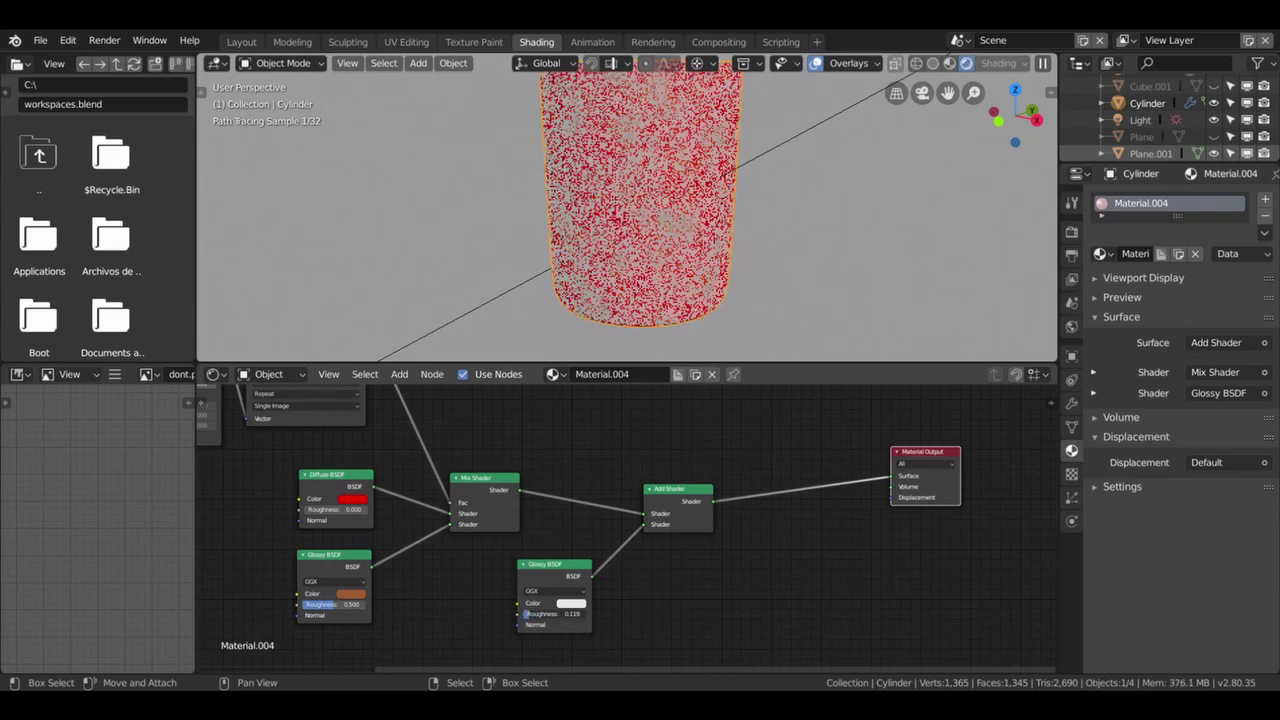
scroll(658, 297, "down", 3)
middle_click_drag(658, 297, 699, 300)
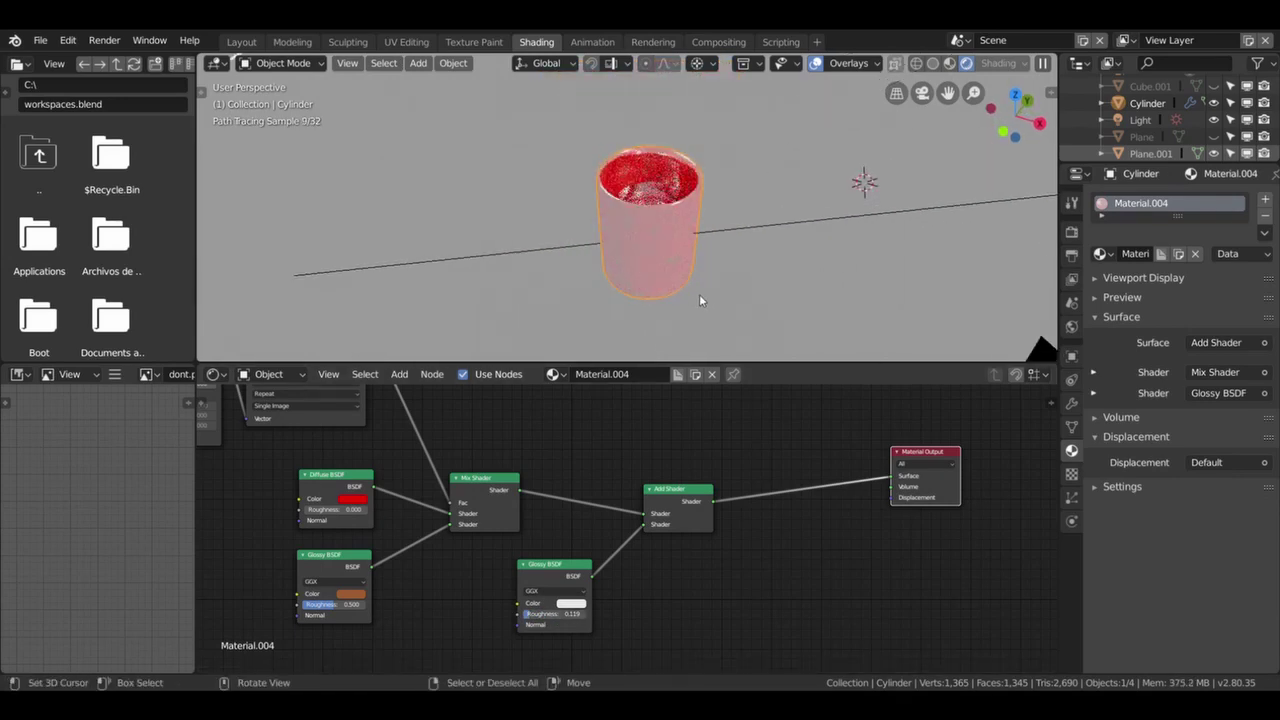
key("KP_0")
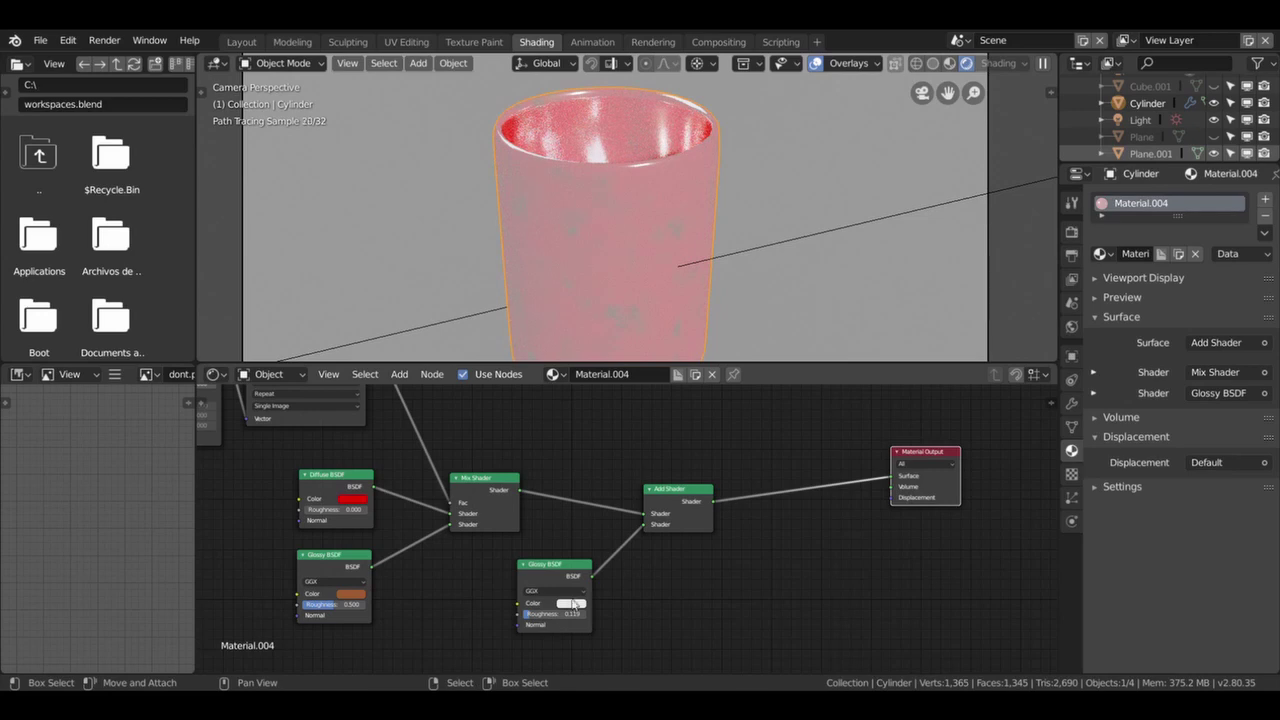
left_click(540, 613)
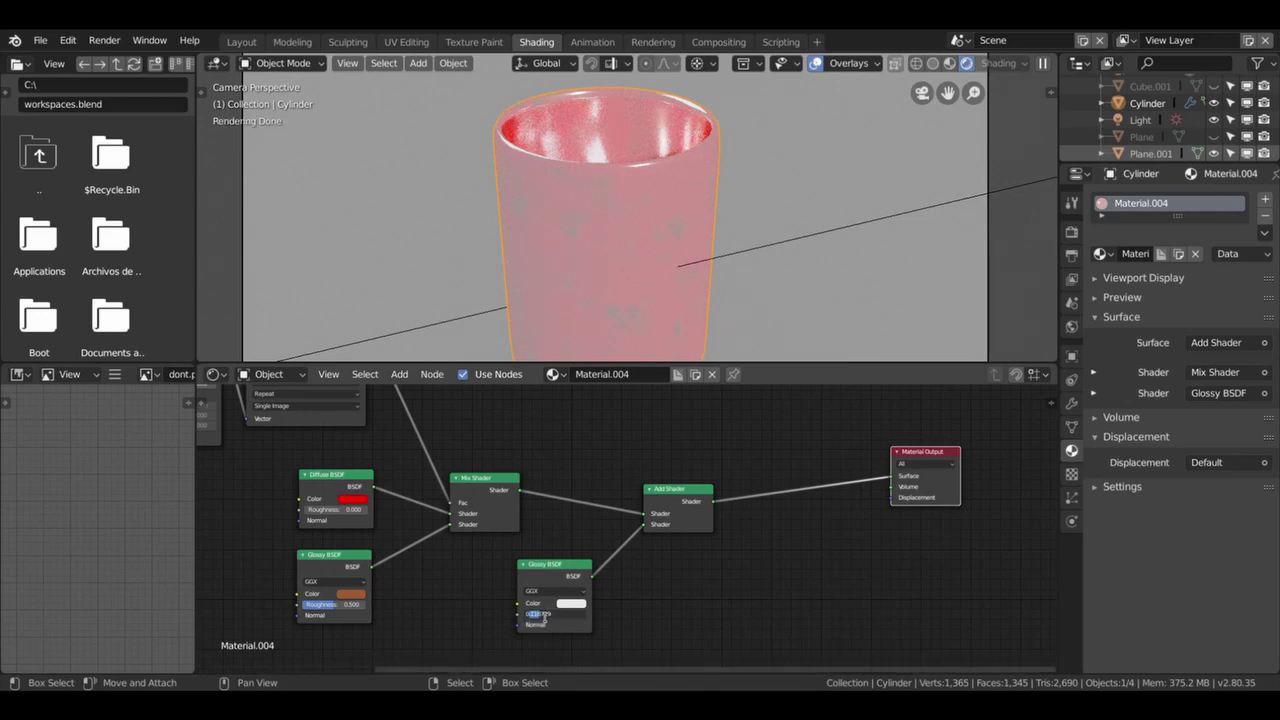
type("1")
key("Return")
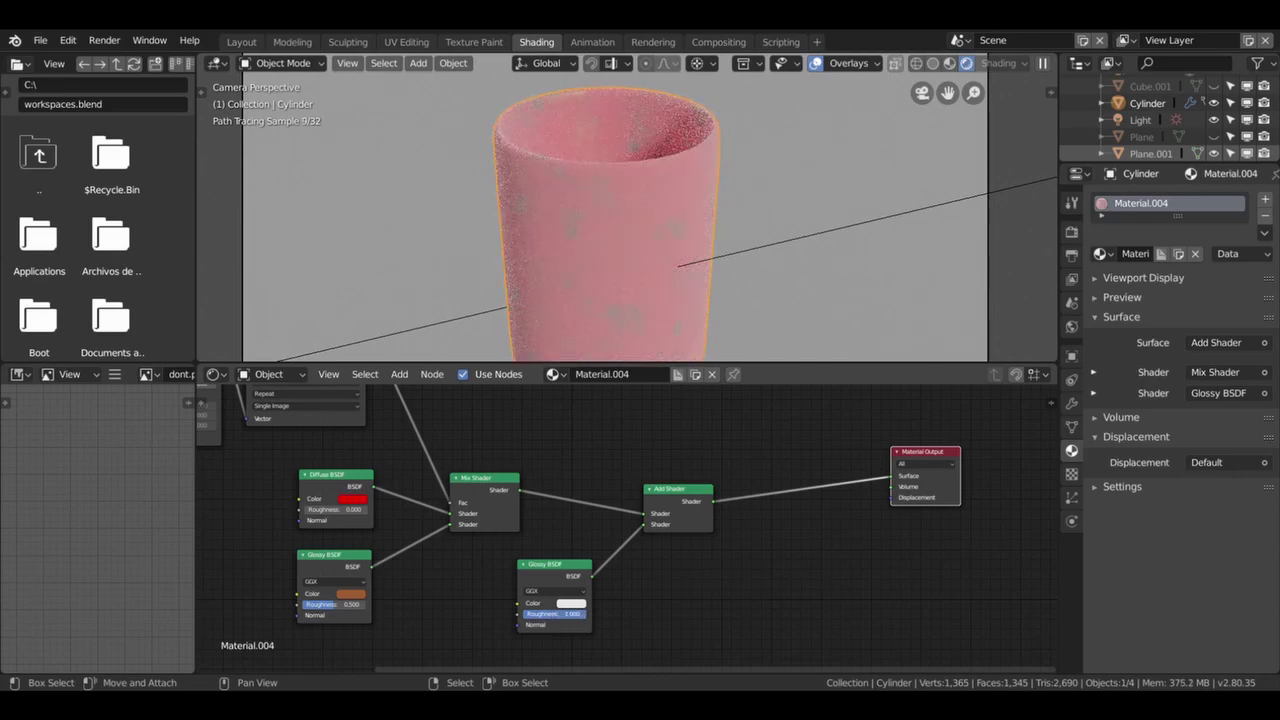
left_click_drag(542, 614, 510, 615)
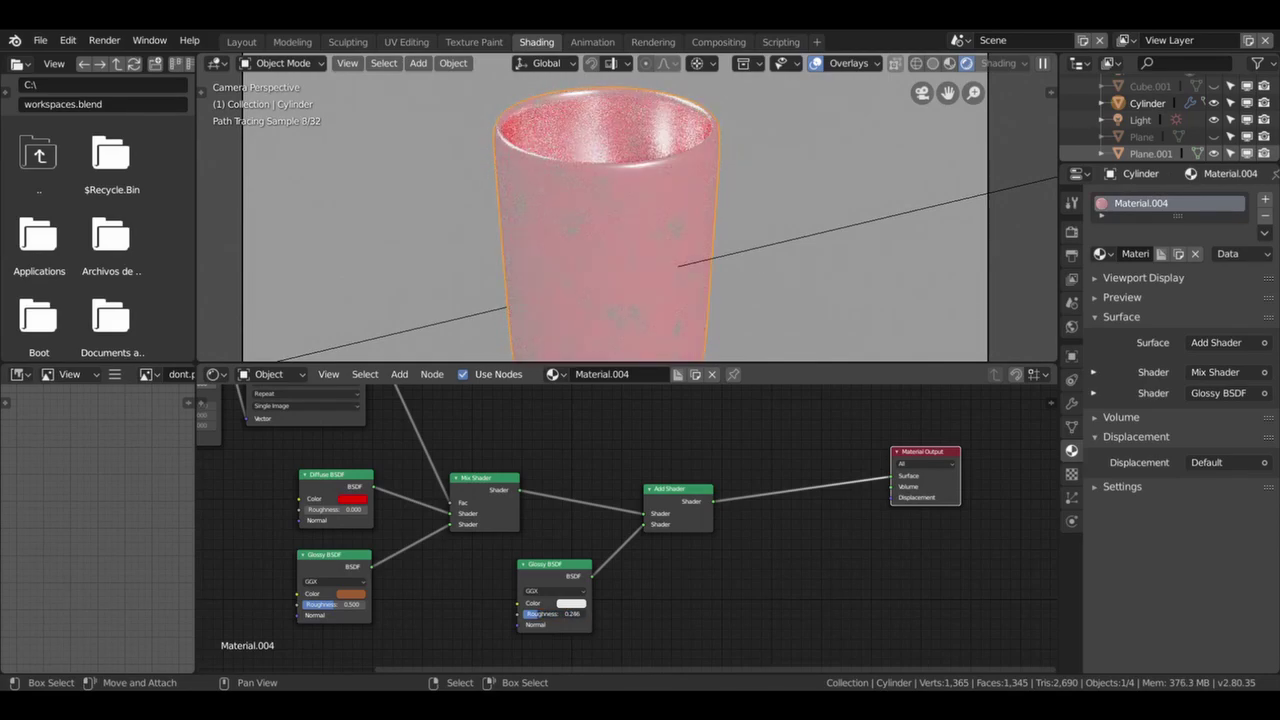
Darken the new Glossy BSDF colour to dark grey and check the cup's sheen from the camera.
left_click(567, 604)
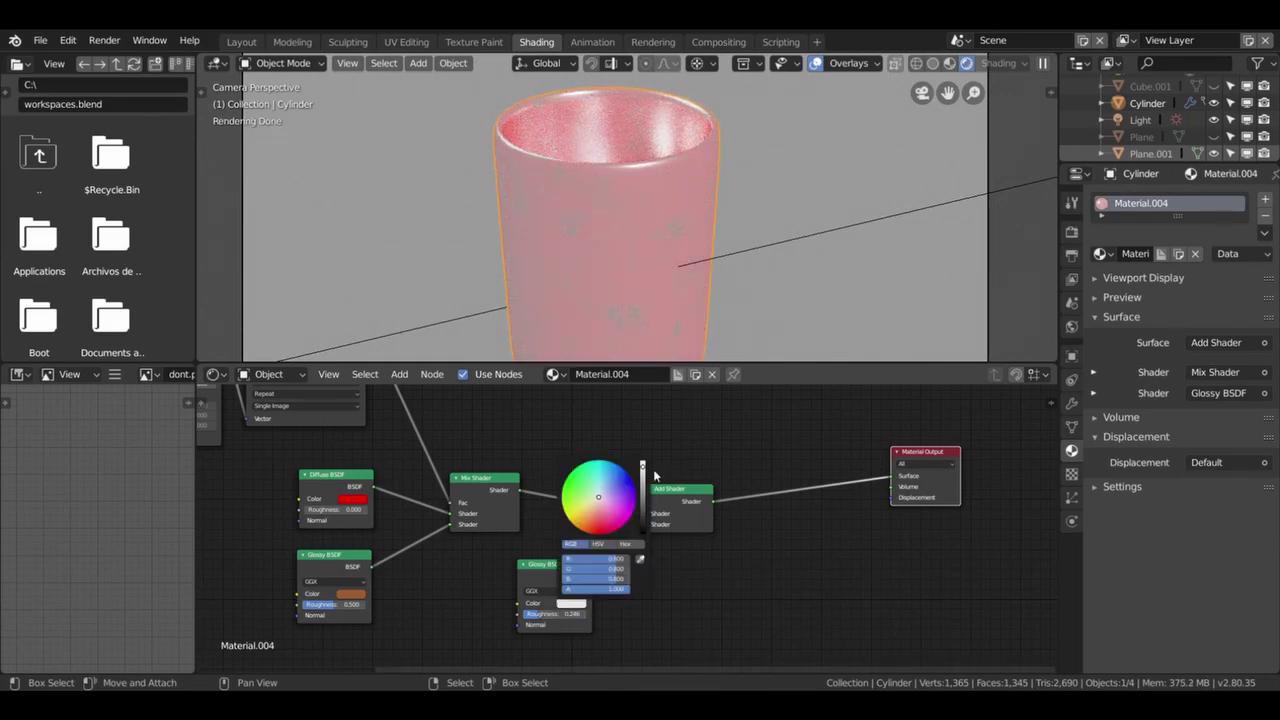
left_click_drag(643, 468, 643, 497)
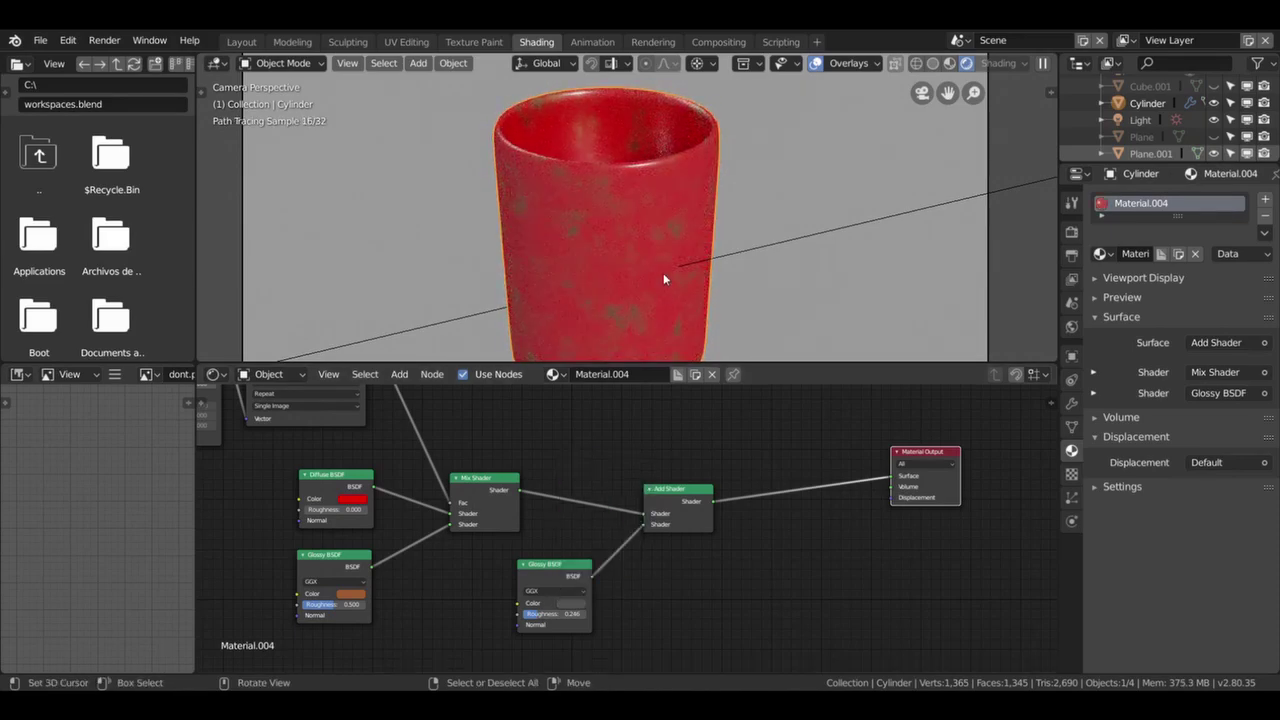
middle_click_drag(663, 273, 686, 283)
key("KP_0")
scroll(606, 270, "down", 3)
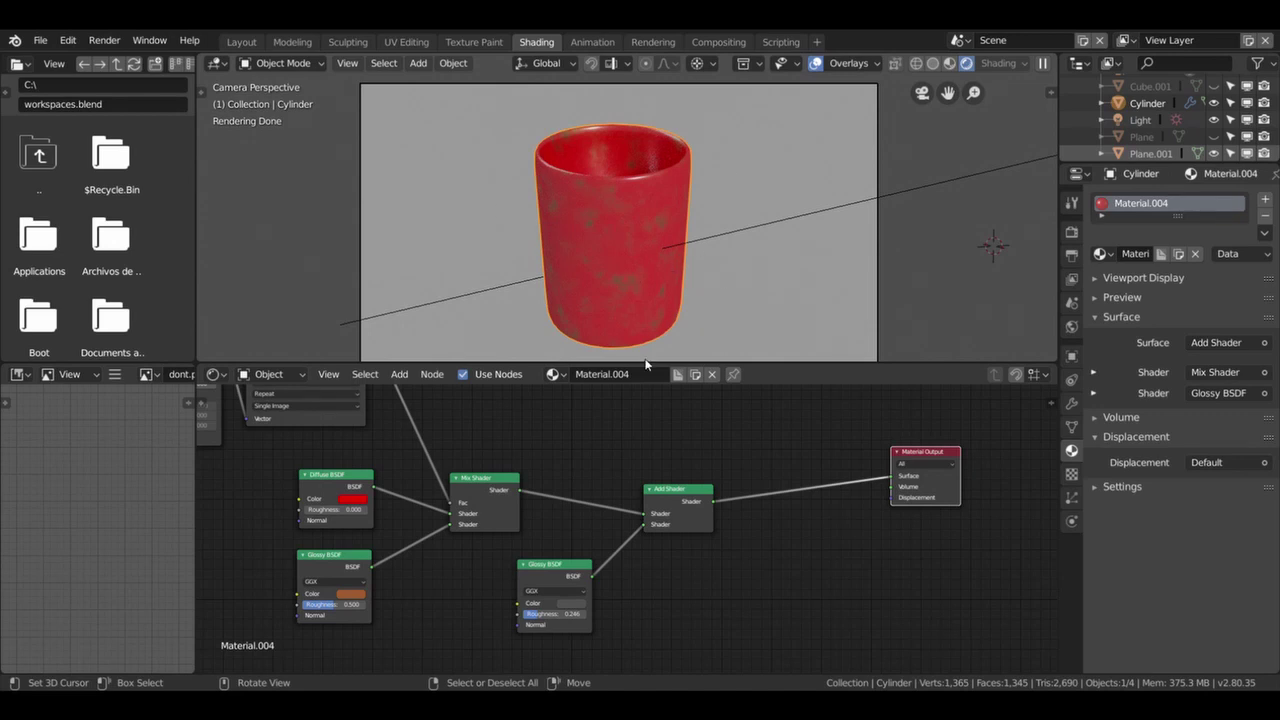
scroll(760, 545, "down", 2)
middle_click_drag(734, 545, 801, 567)
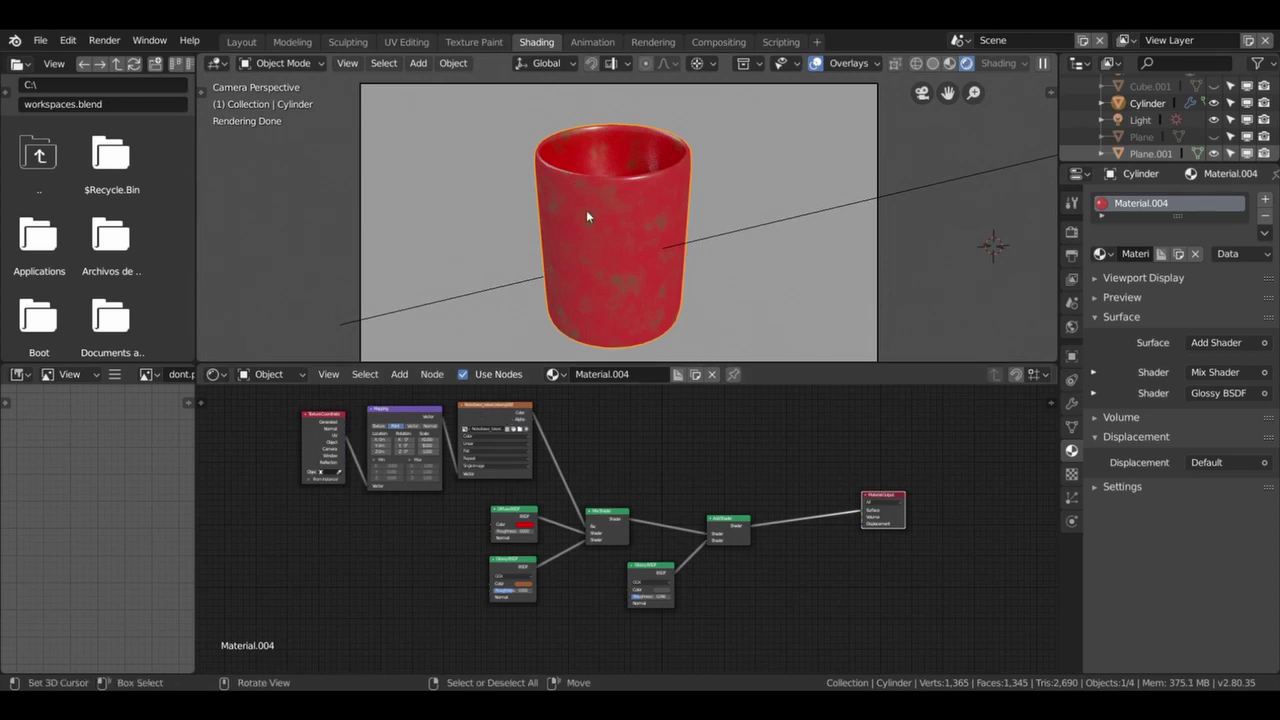
scroll(510, 520, "up", 1)
scroll(503, 528, "up", 1)
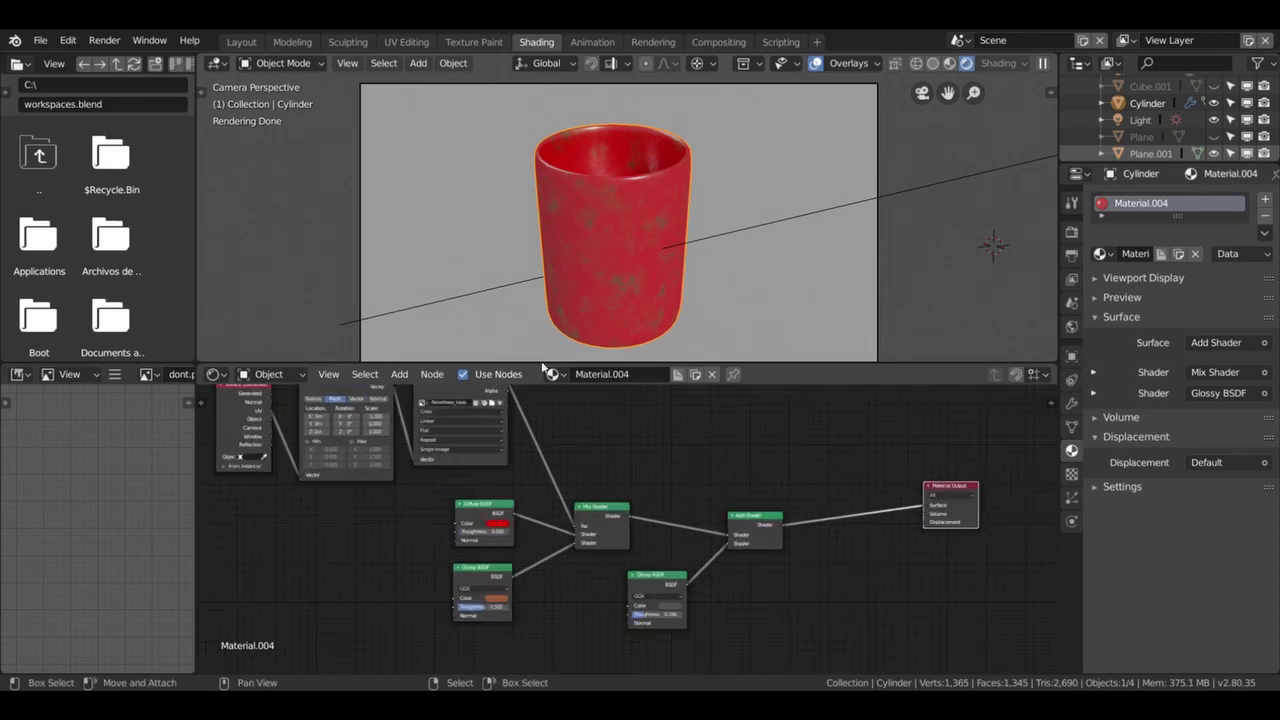
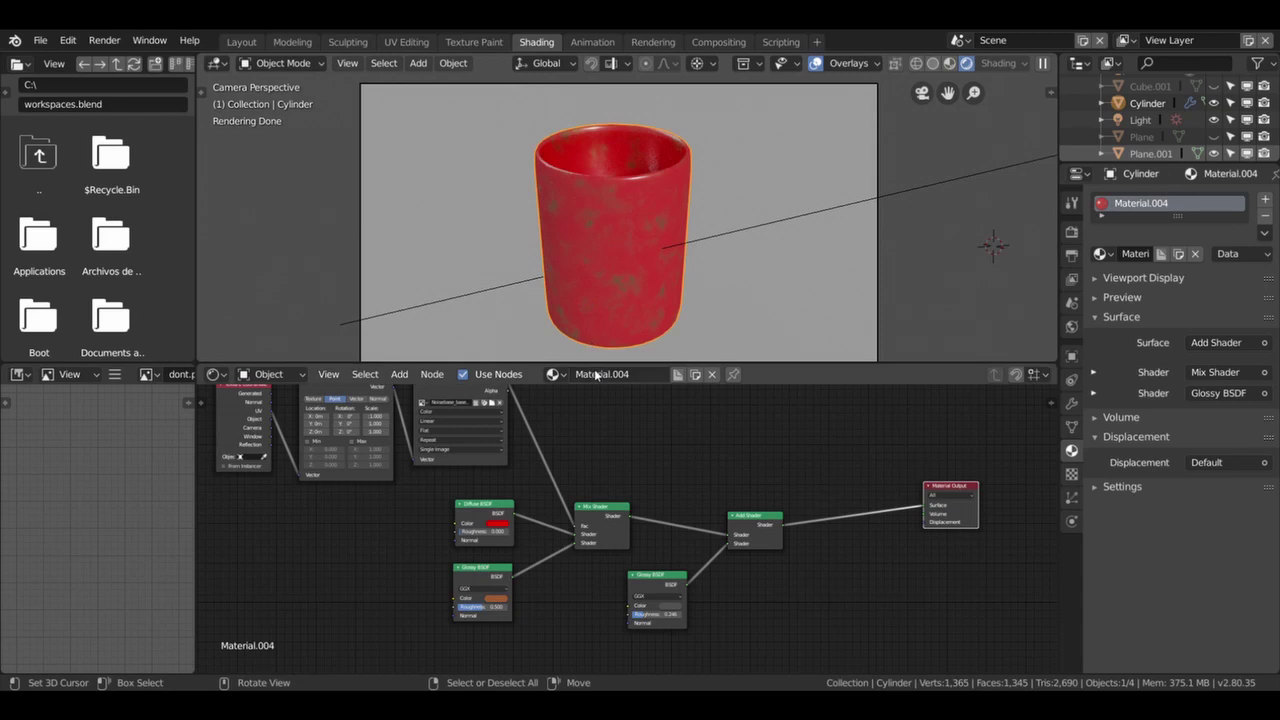
Zoom out in the Shader Editor and bring up the Add menu's Shader node list.
scroll(650, 500, "down", 2)
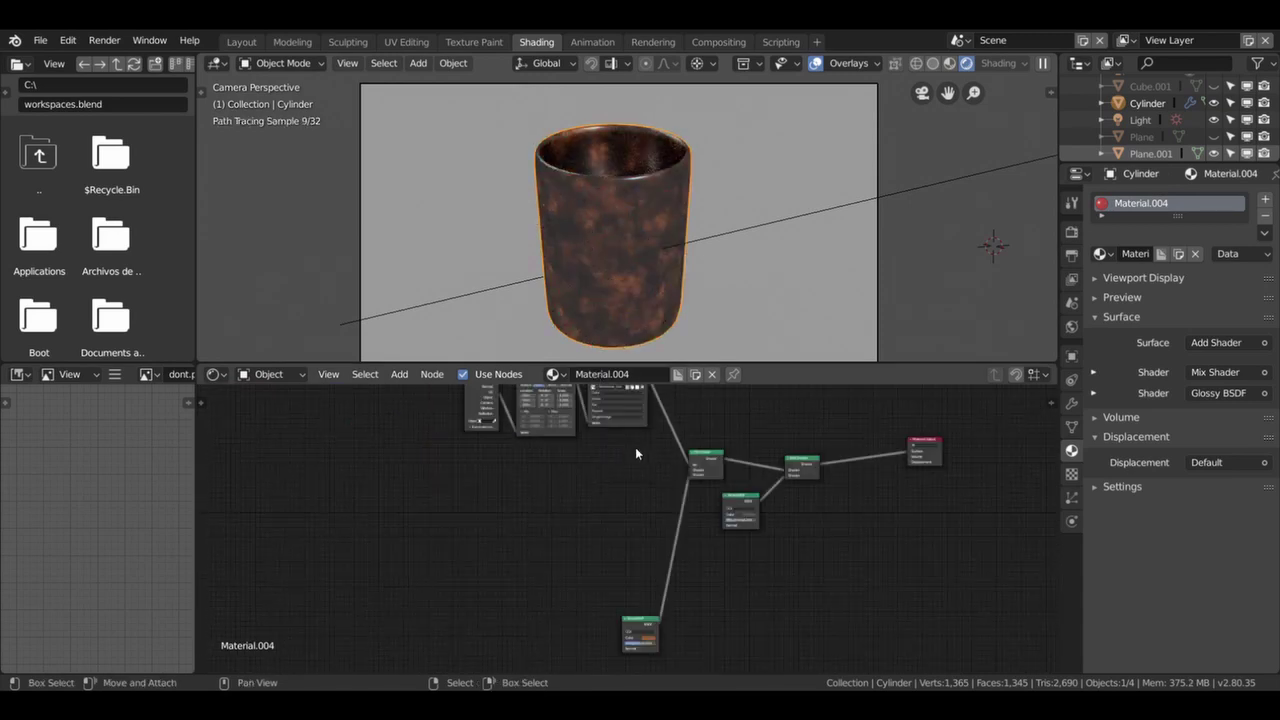
key("shift+a")
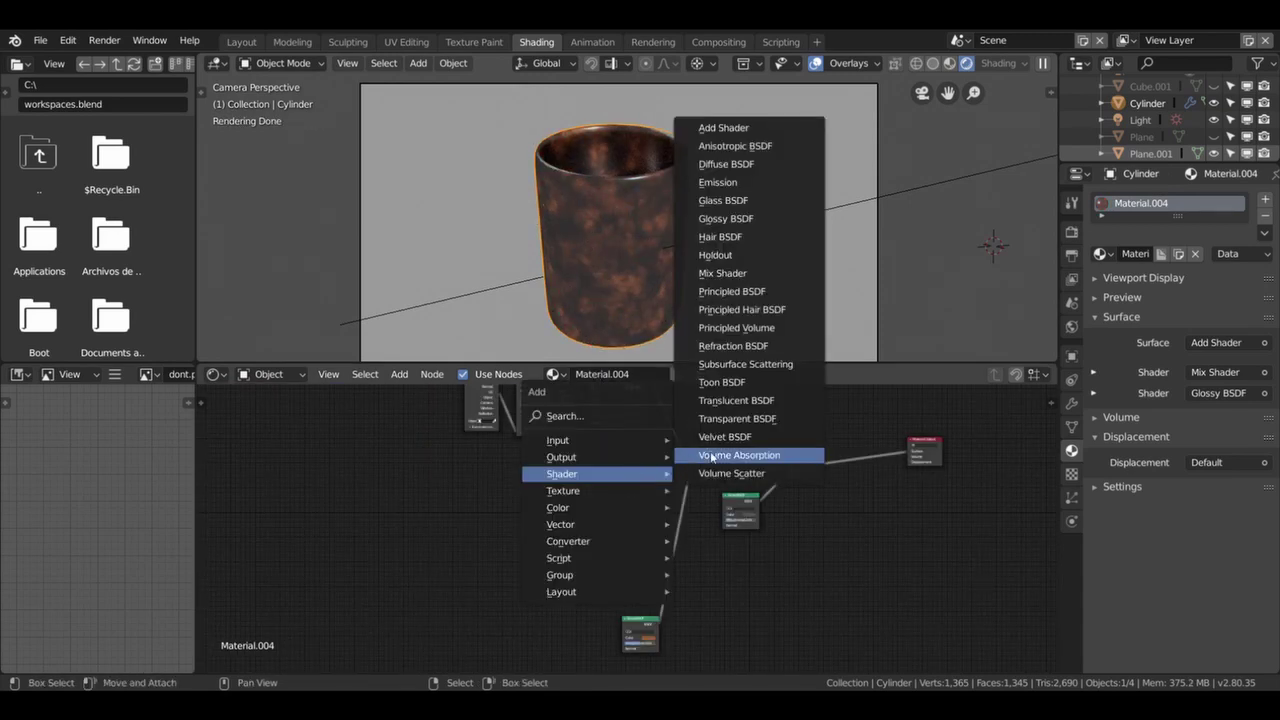
Add a Principled BSDF node and connect its BSDF output into the Mix Shader.
left_click(738, 291)
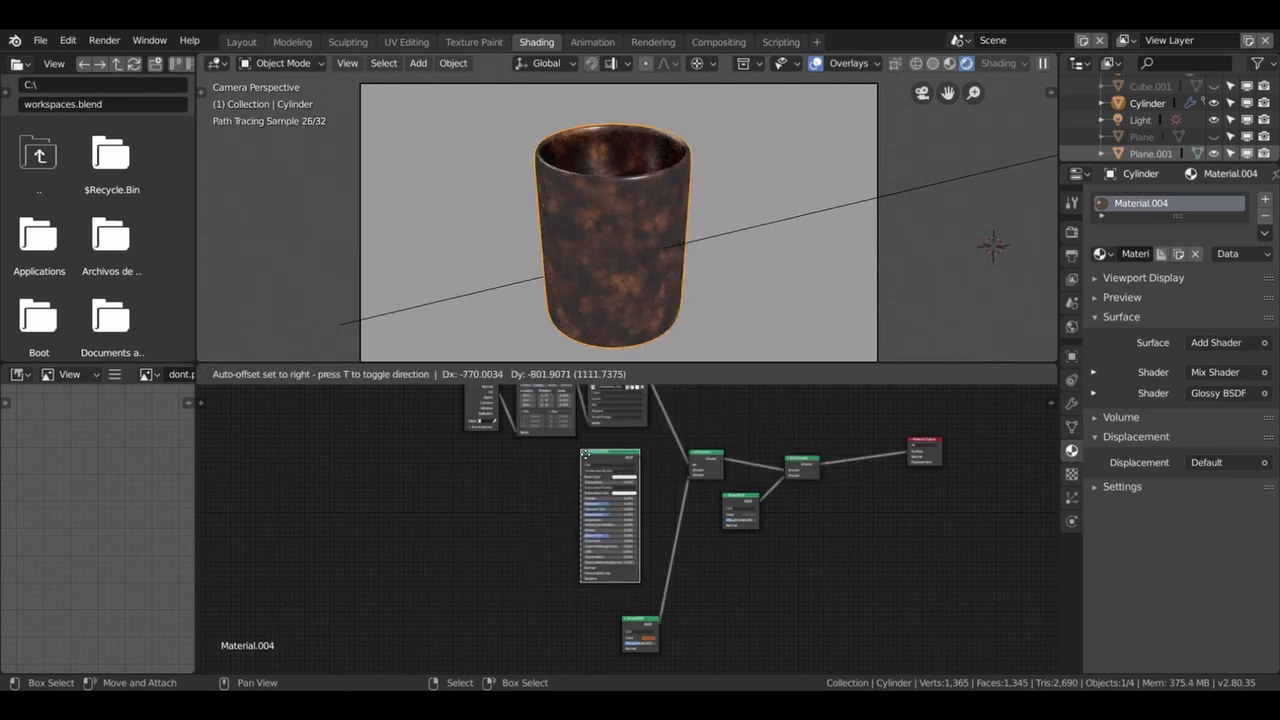
left_click(645, 468)
scroll(652, 472, "up", 2)
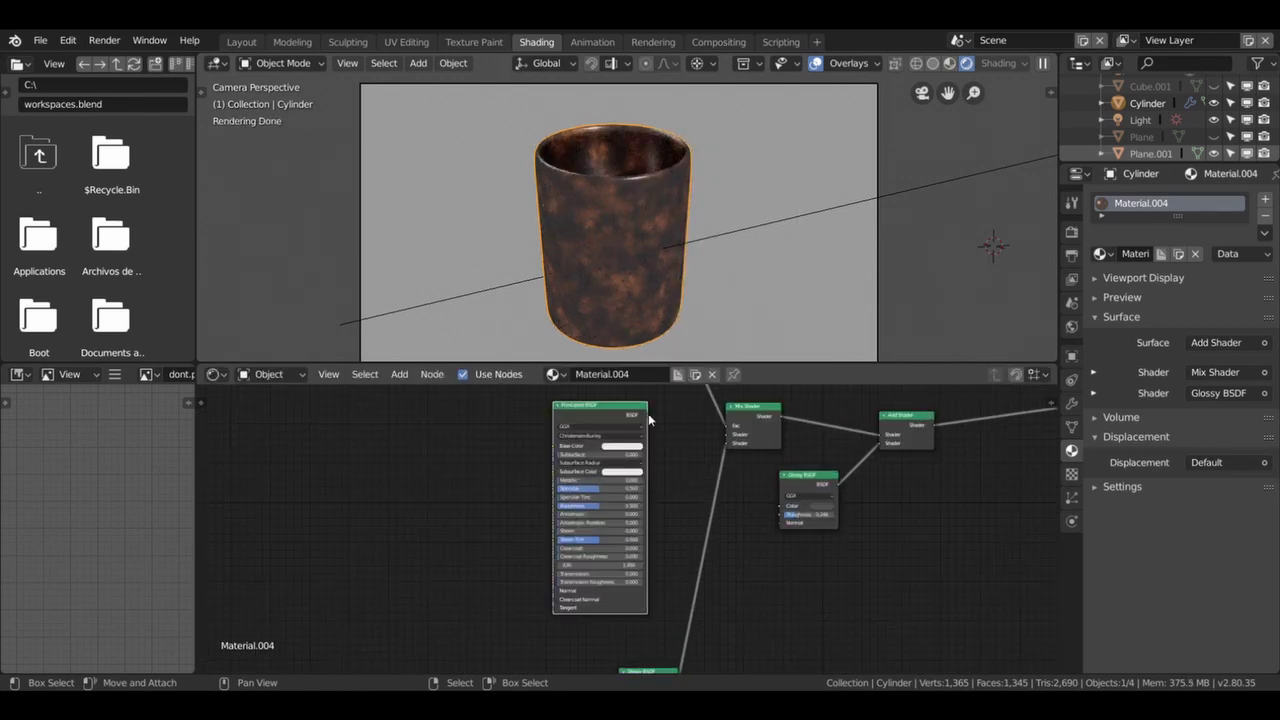
left_click_drag(646, 415, 726, 434)
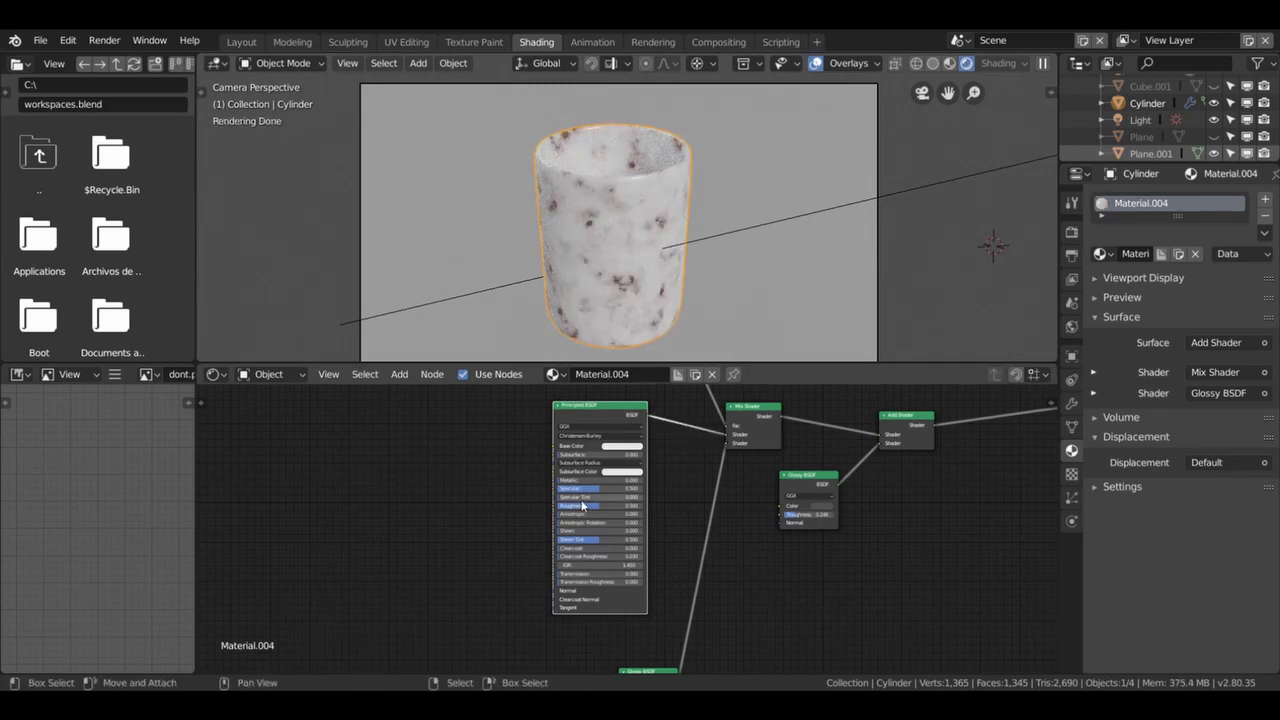
Change the Principled BSDF base colour from pink to red.
scroll(344, 508, "down", 2)
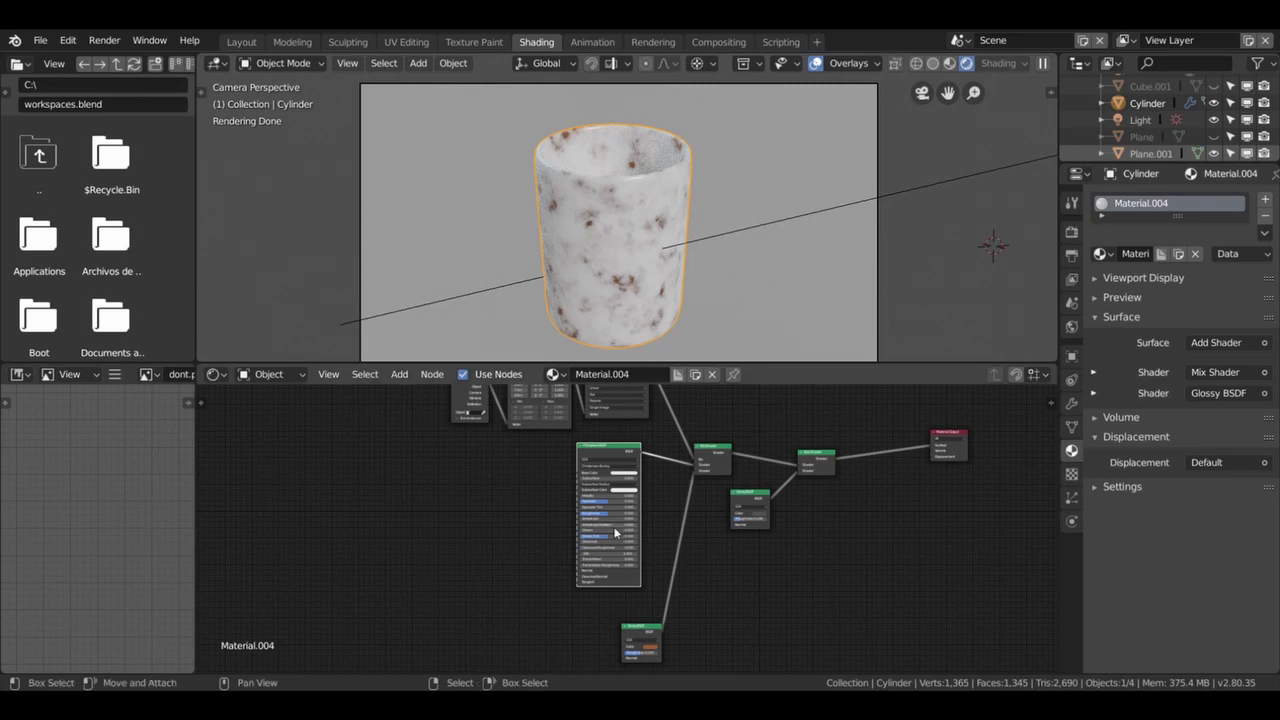
scroll(610, 524, "up", 1)
scroll(614, 525, "up", 1)
left_click(622, 446)
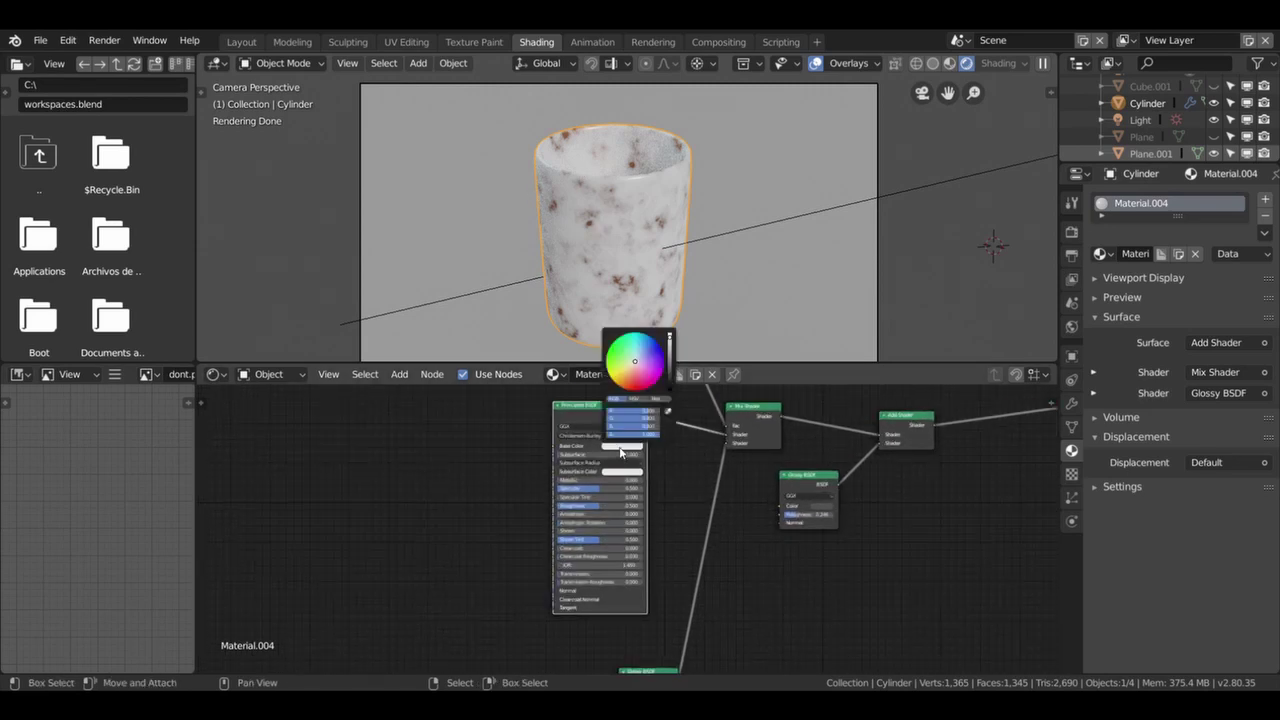
left_click(637, 381)
left_click_drag(637, 381, 640, 386)
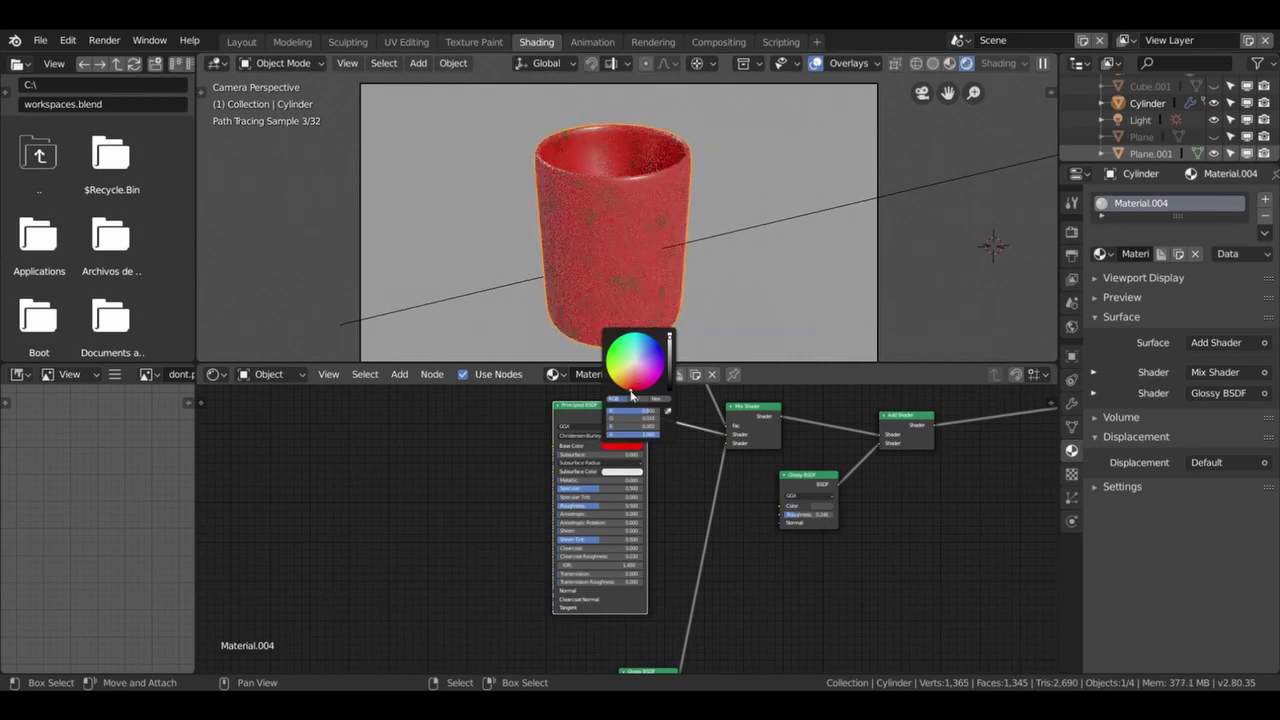
mouse_move(475, 508)
middle_mouse_down()
mouse_move(487, 496)
mouse_move(652, 541)
middle_mouse_up()
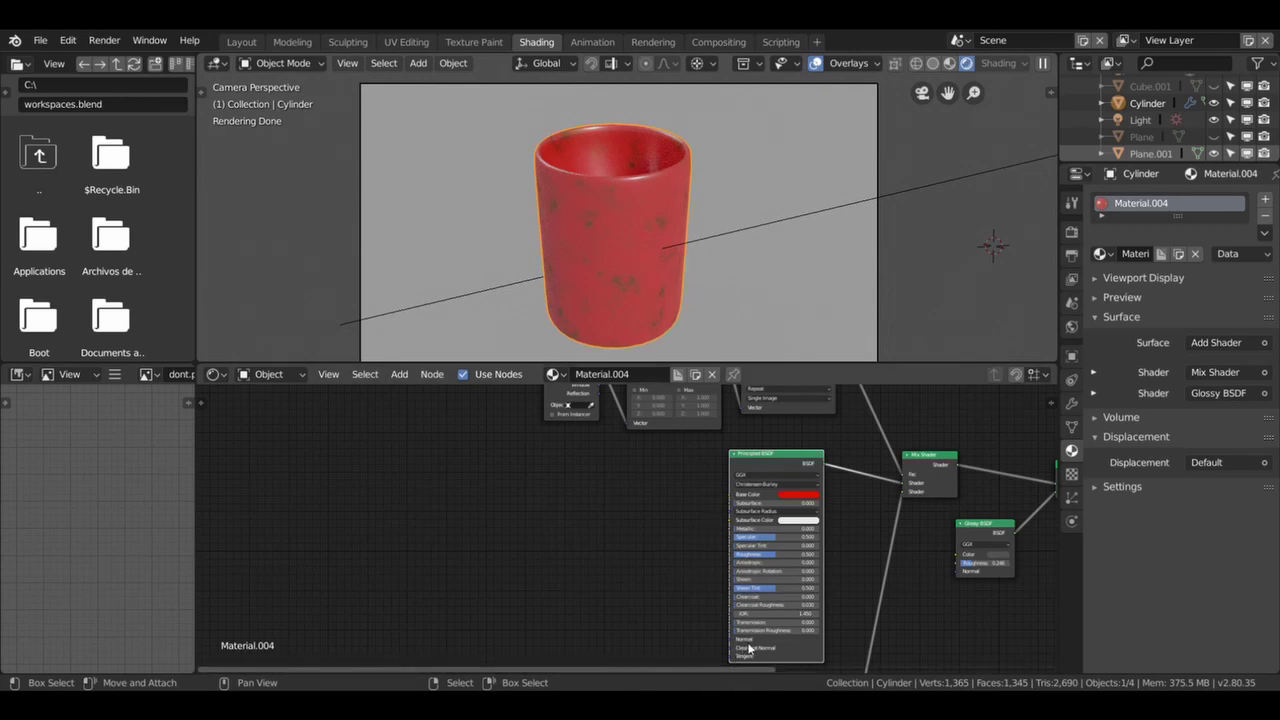
Frame the Glossy BSDF, pan back to the Principled BSDF, and bring up the Add menu's Vector list.
scroll(658, 564, "down", 1)
scroll(658, 564, "down", 1)
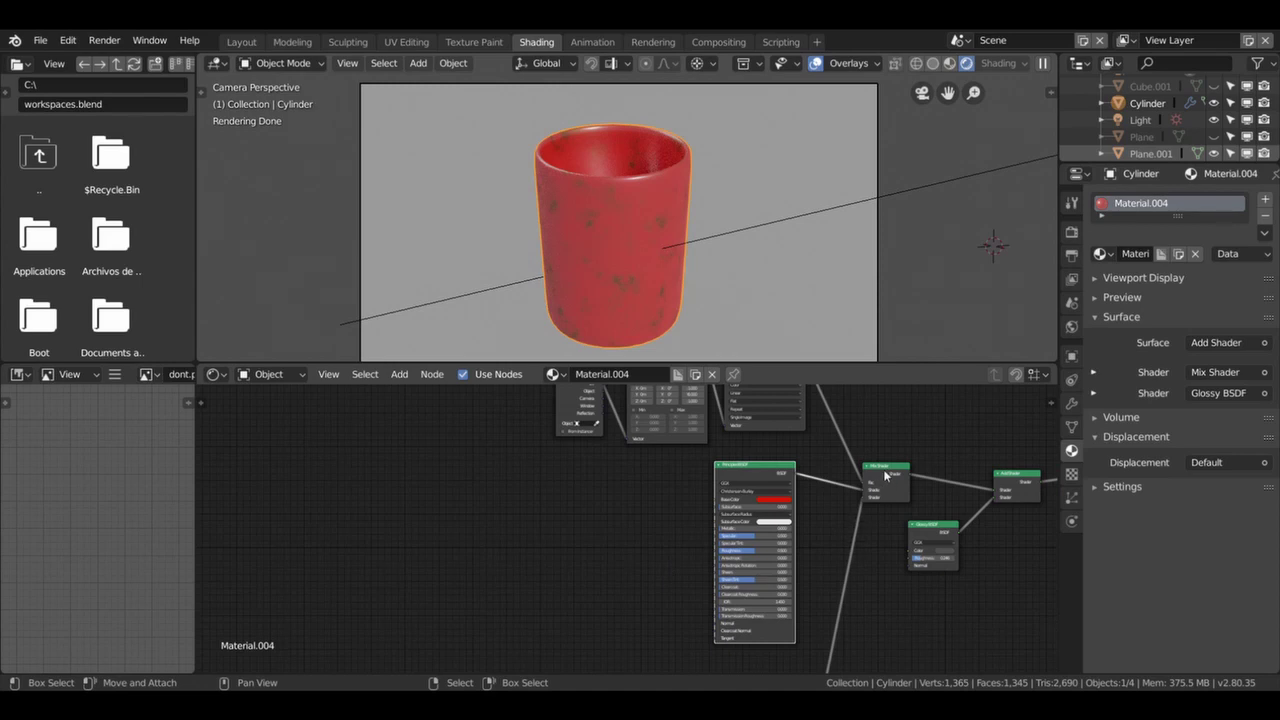
key("KP_Decimal")
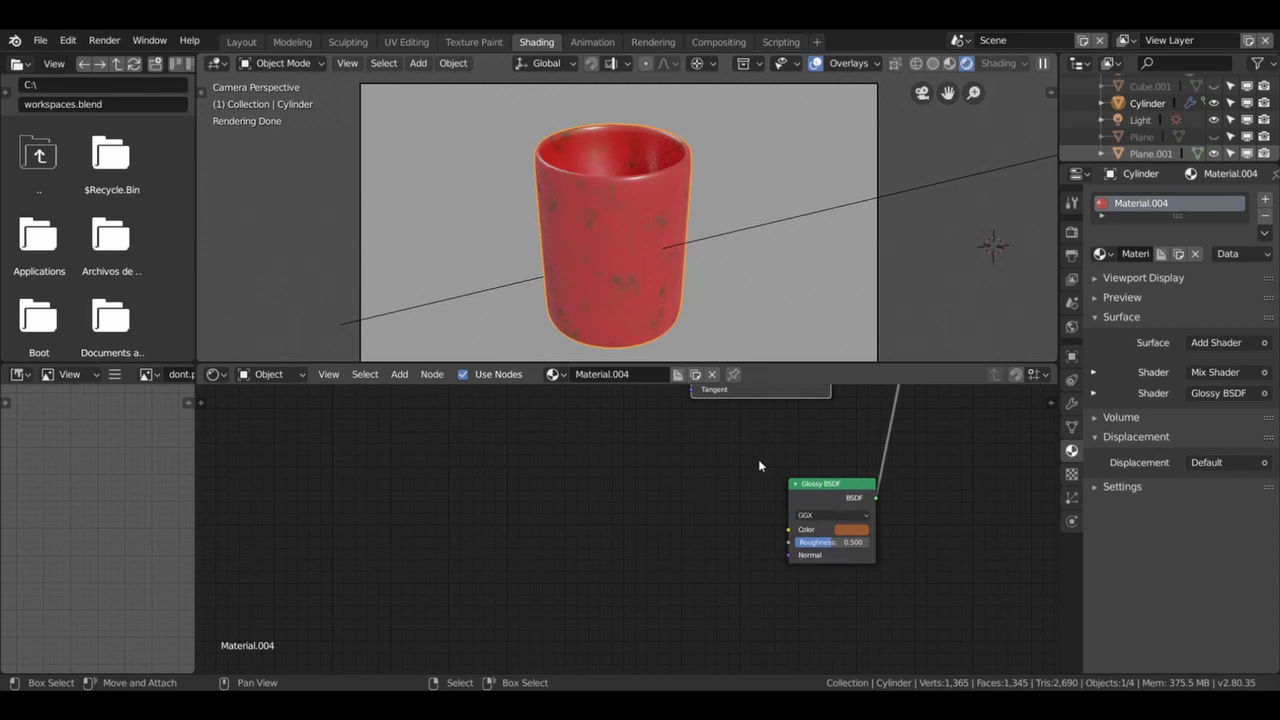
scroll(765, 455, "down", 1)
middle_click_drag(747, 435, 757, 602)
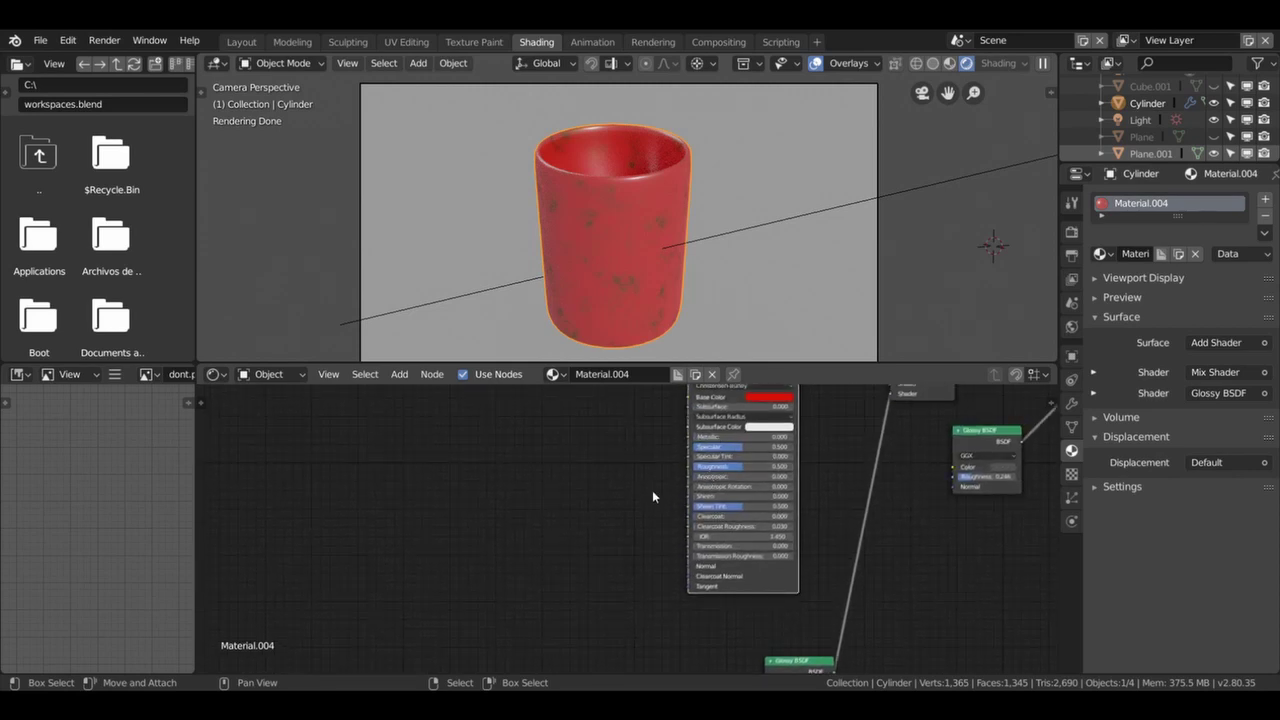
key("shift+a")
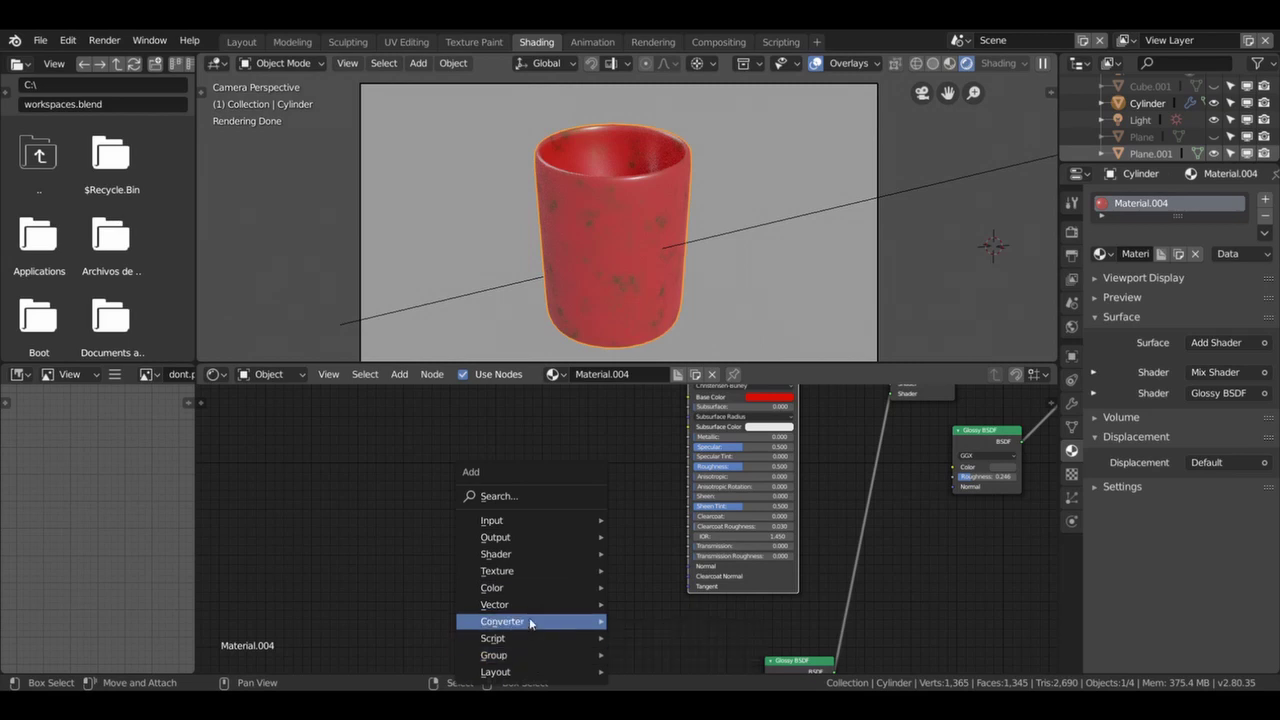
mouse_move(495, 604)
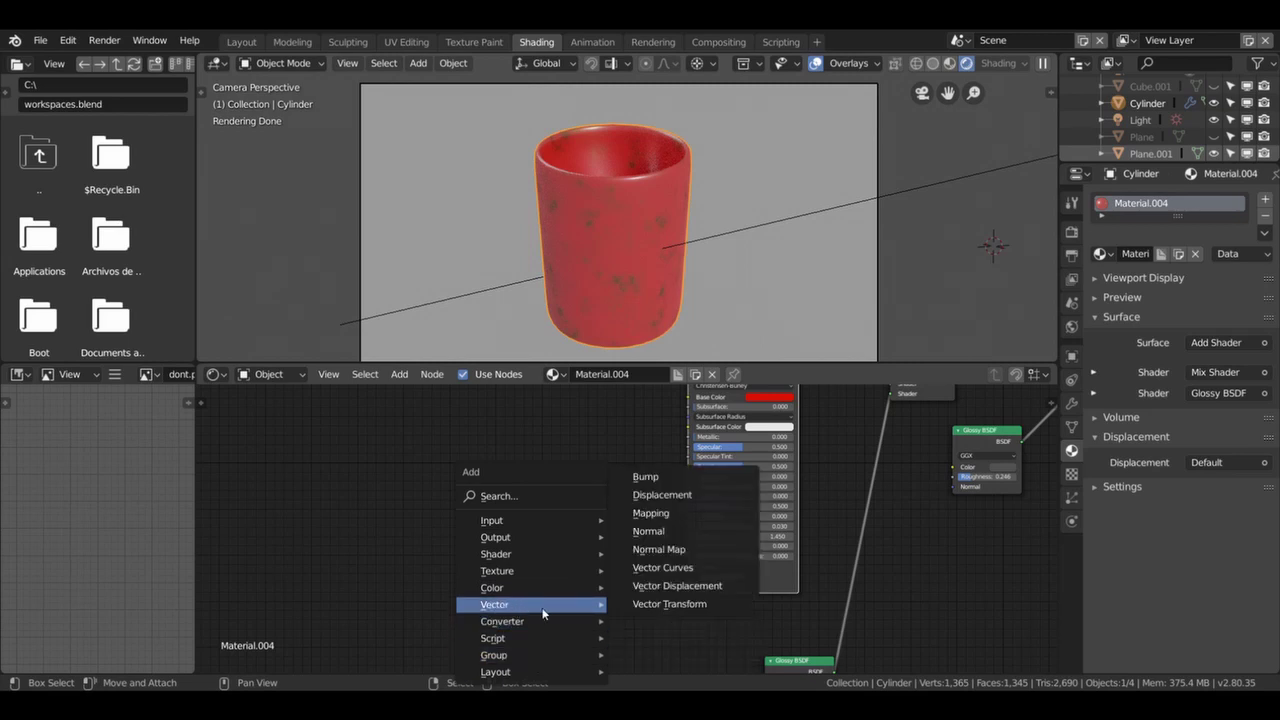
Add a Bump node left of the Principled BSDF and connect it to the Normal input.
left_click(645, 477)
left_click(509, 531)
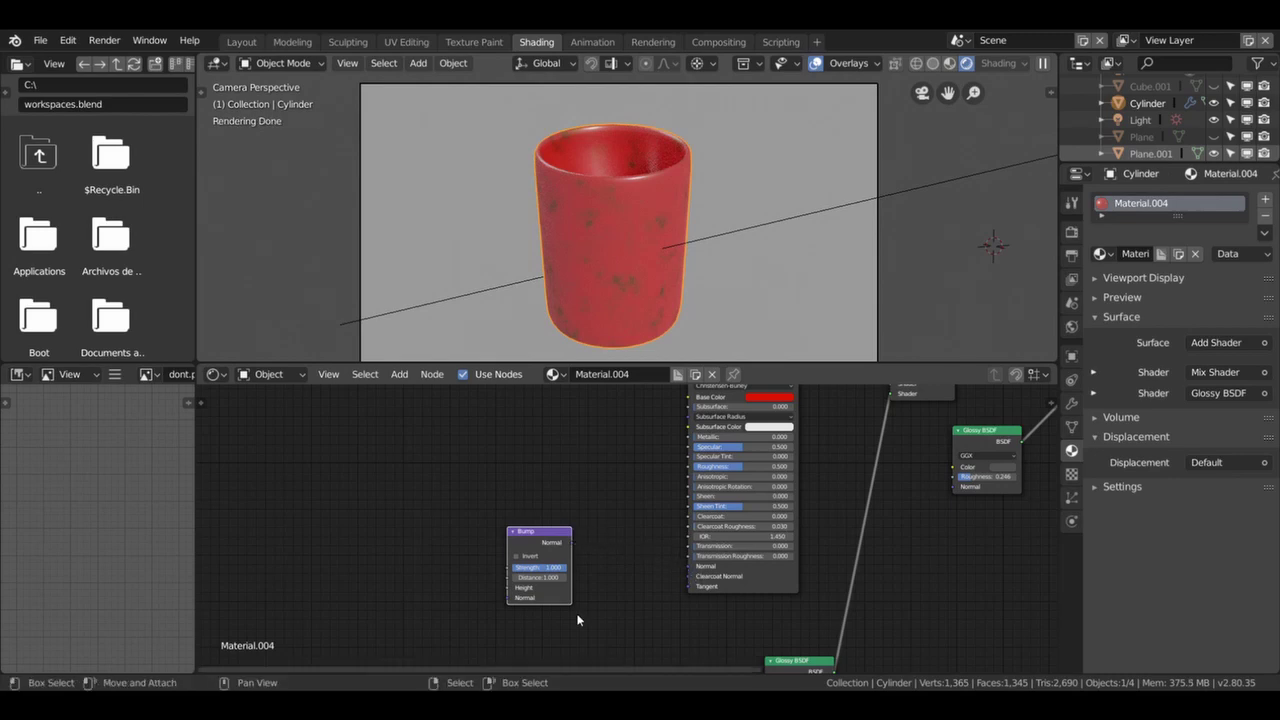
left_click_drag(571, 542, 693, 570)
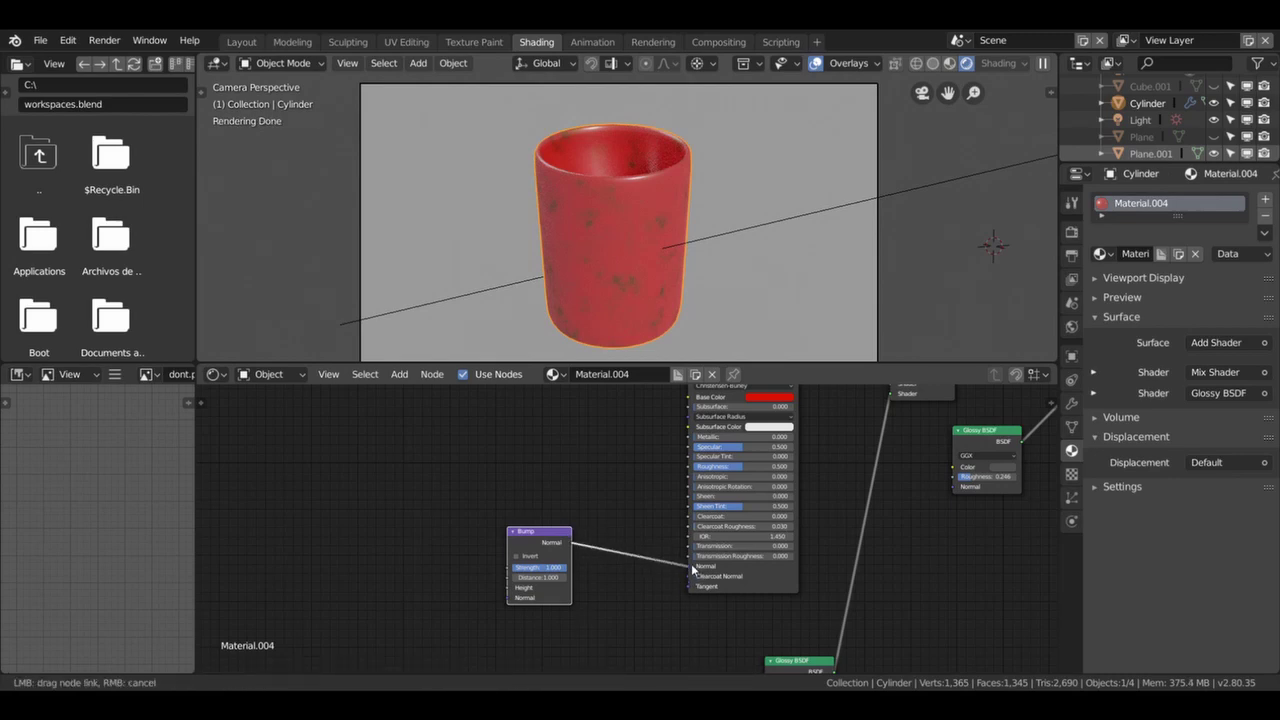
scroll(624, 276, "up", 1)
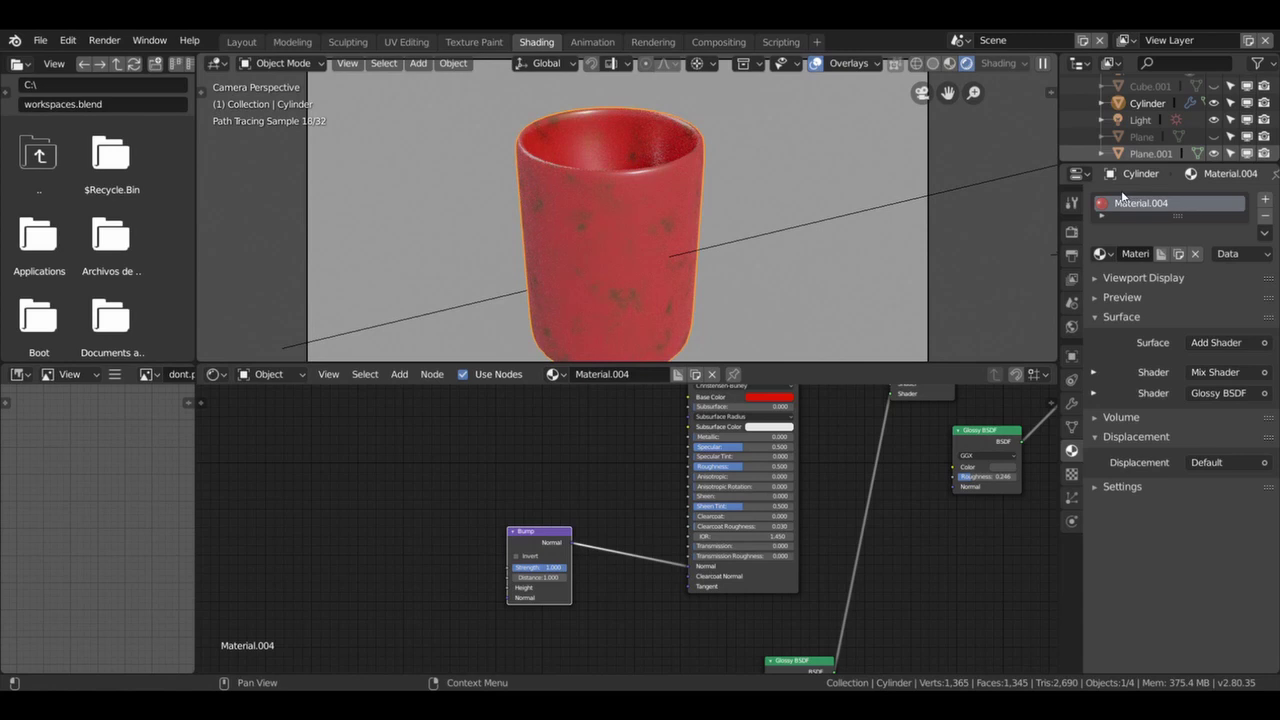
Check the Render Engine in Render Properties, keeping Cycles.
left_click(1071, 231)
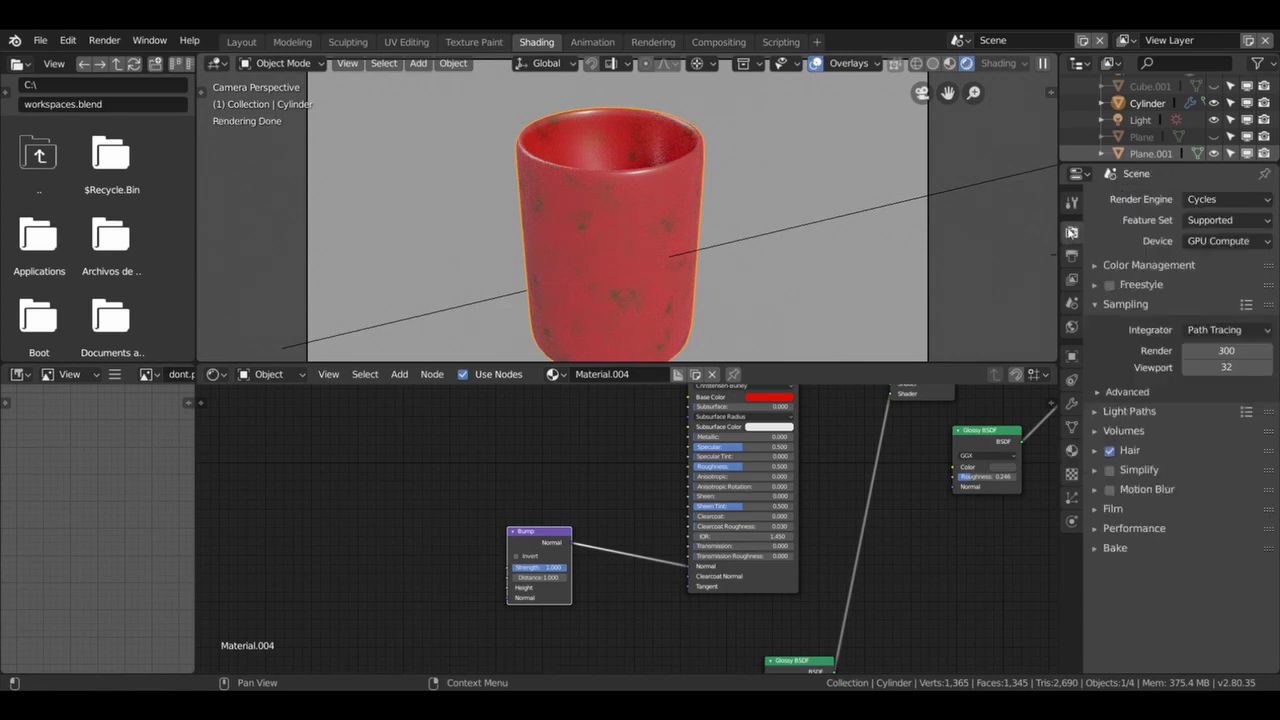
left_click(1205, 199)
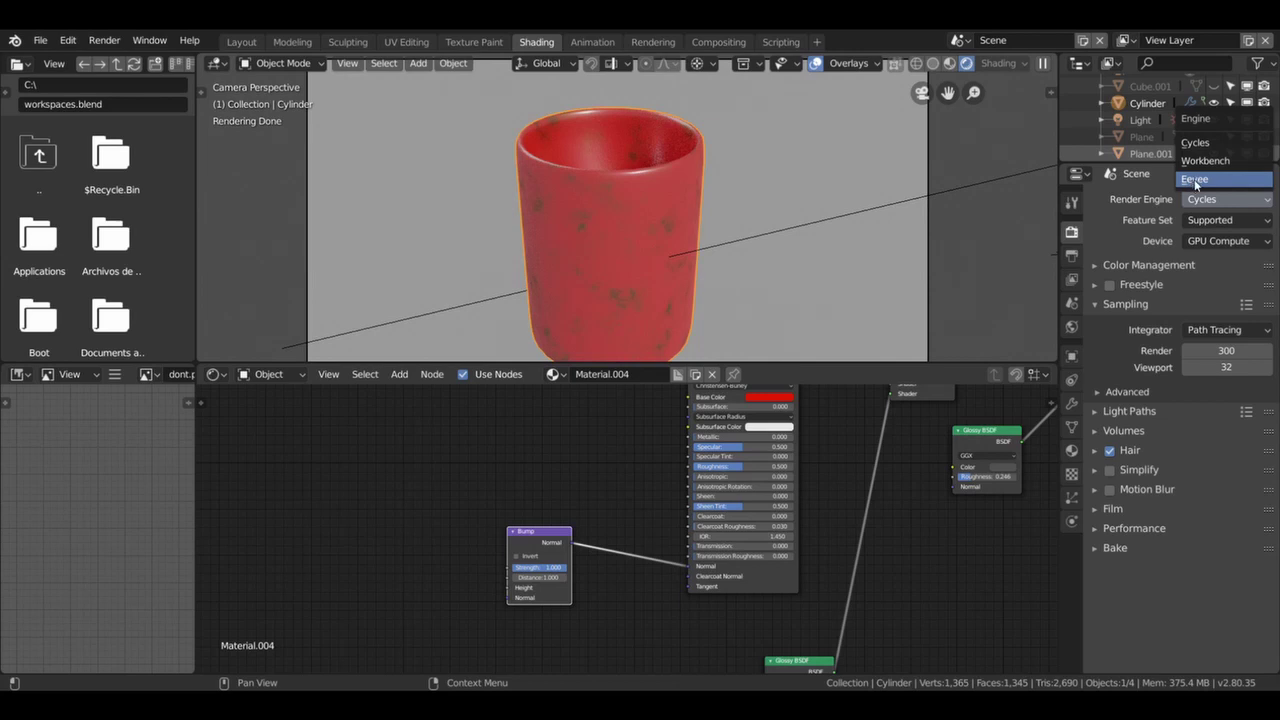
key("Home")
scroll(590, 525, "up", 2)
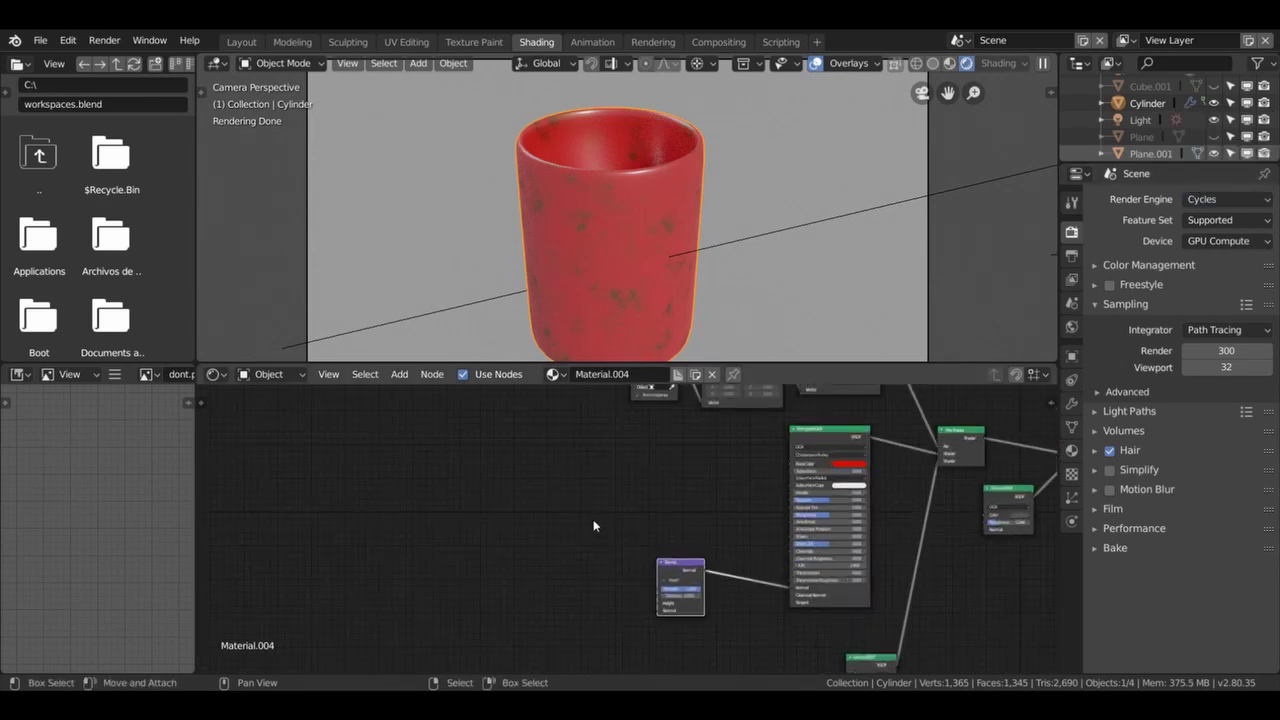
Move the three texture nodes left and the Bump node slightly right to tidy the graph.
middle_click_drag(594, 523, 655, 602)
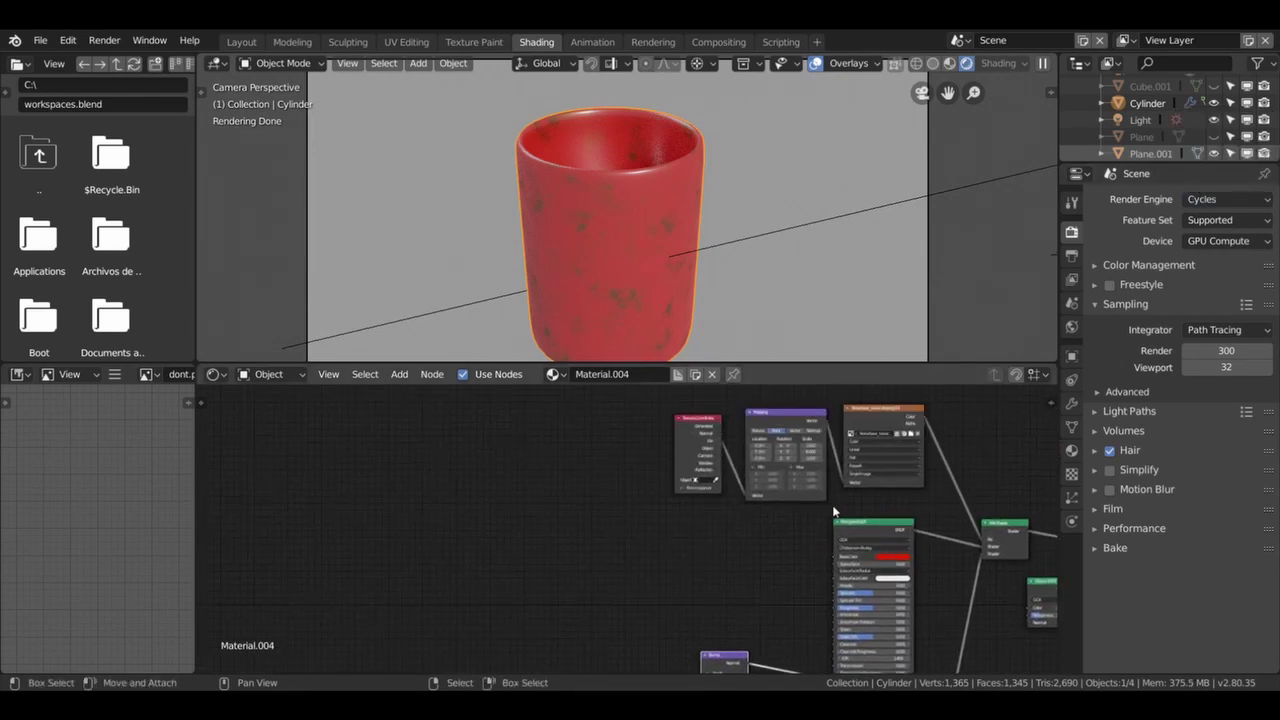
scroll(838, 512, "down", 1)
left_click_drag(700, 630, 712, 597)
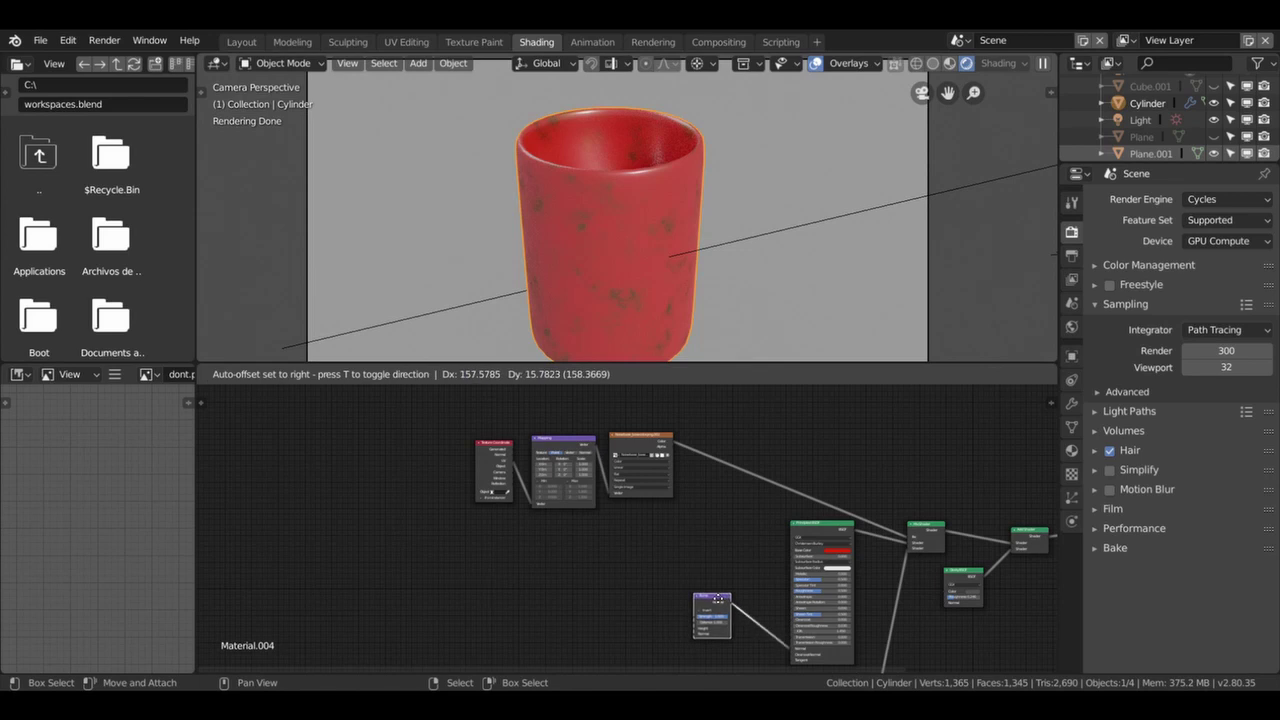
mouse_move(677, 516)
left_mouse_down()
mouse_move(507, 455)
mouse_move(490, 428)
left_mouse_up()
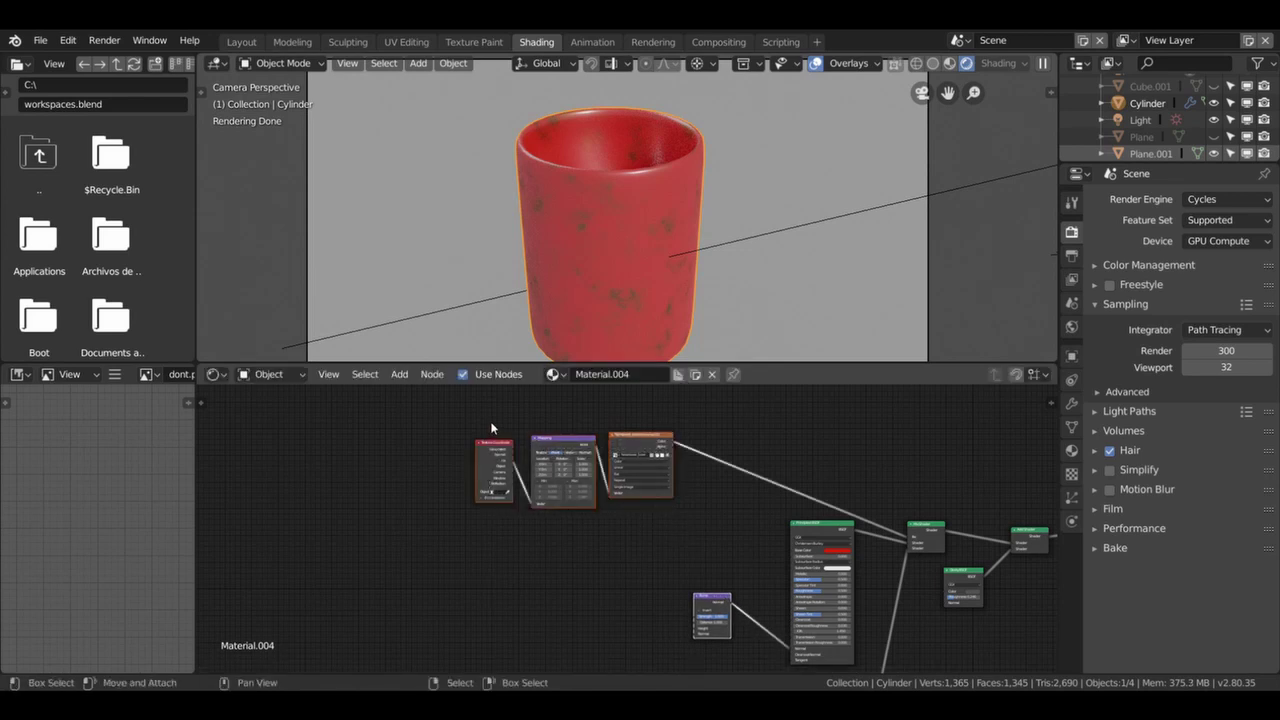
key("g")
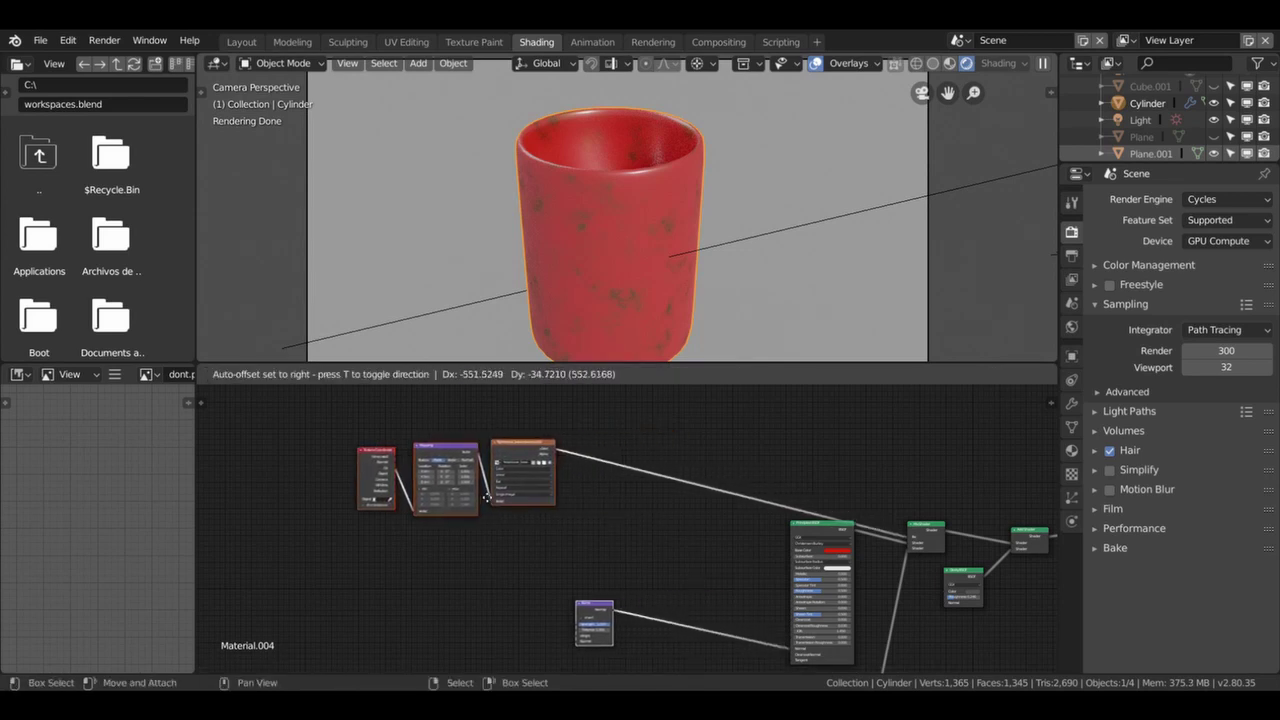
left_click(483, 497)
left_click_drag(596, 607, 688, 607)
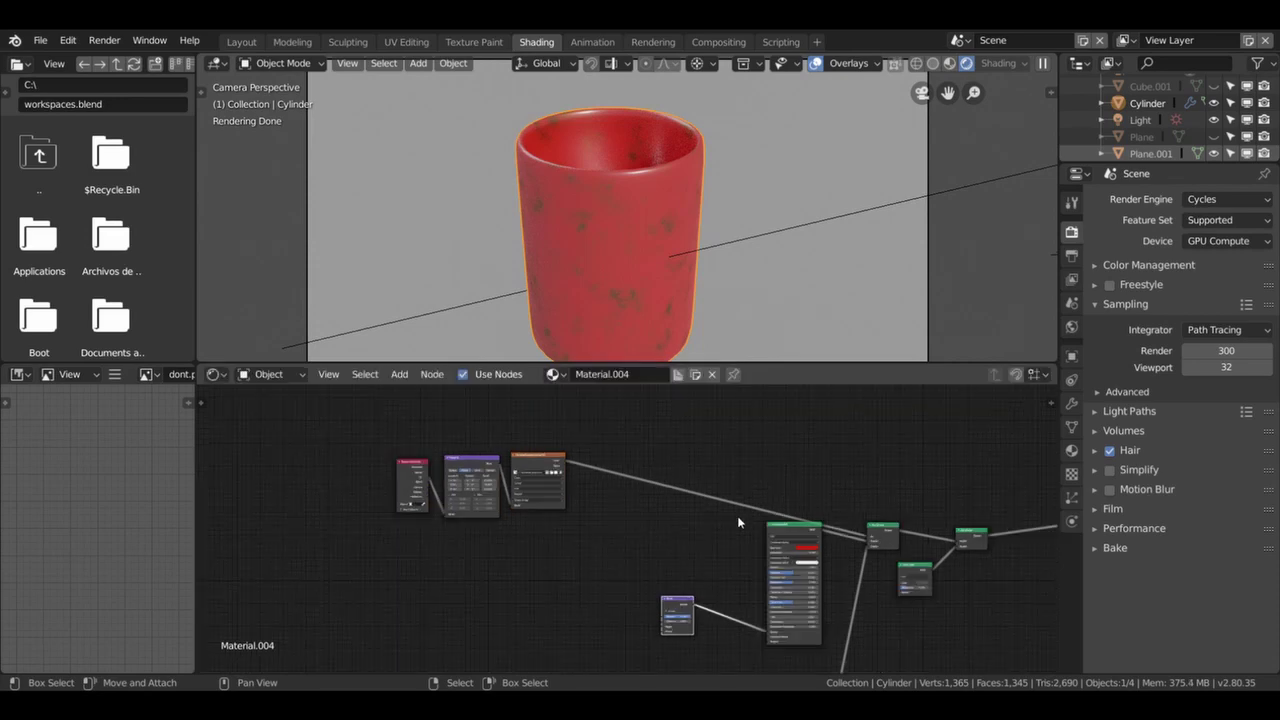
Duplicate the Image Texture node and place the copy below the original.
middle_click_drag(538, 464, 584, 428)
left_click(556, 405)
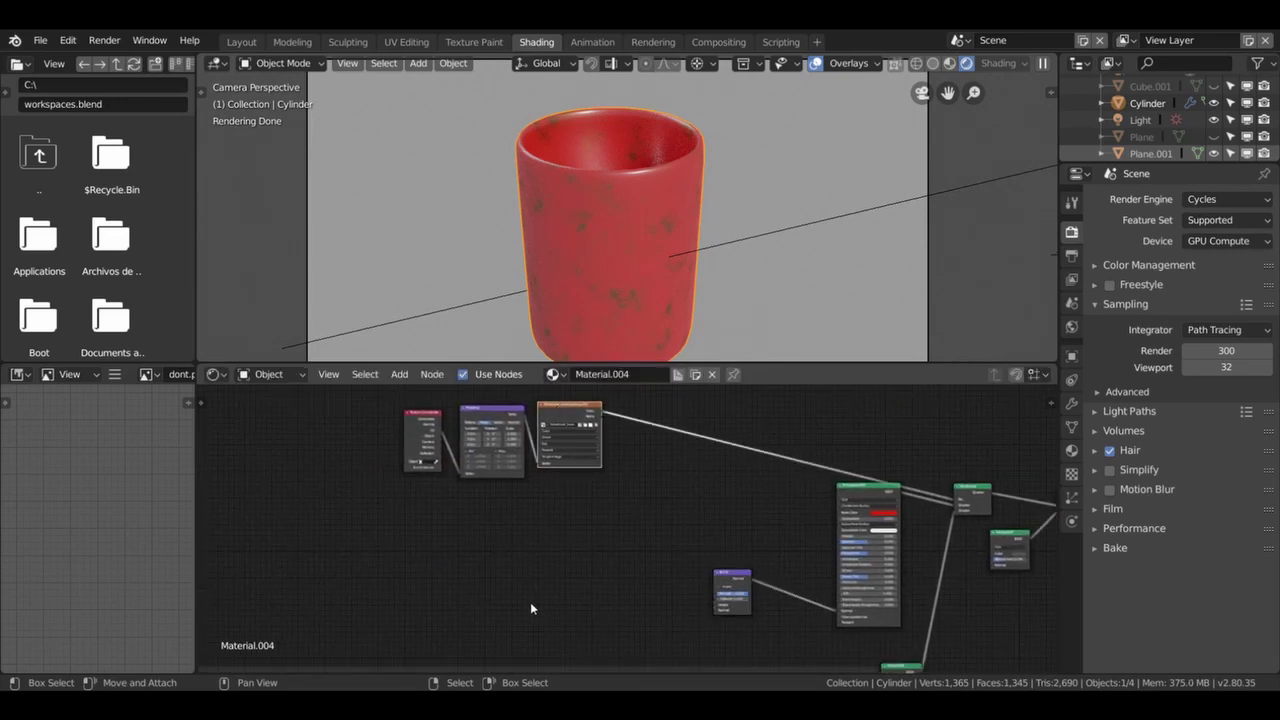
key("g")
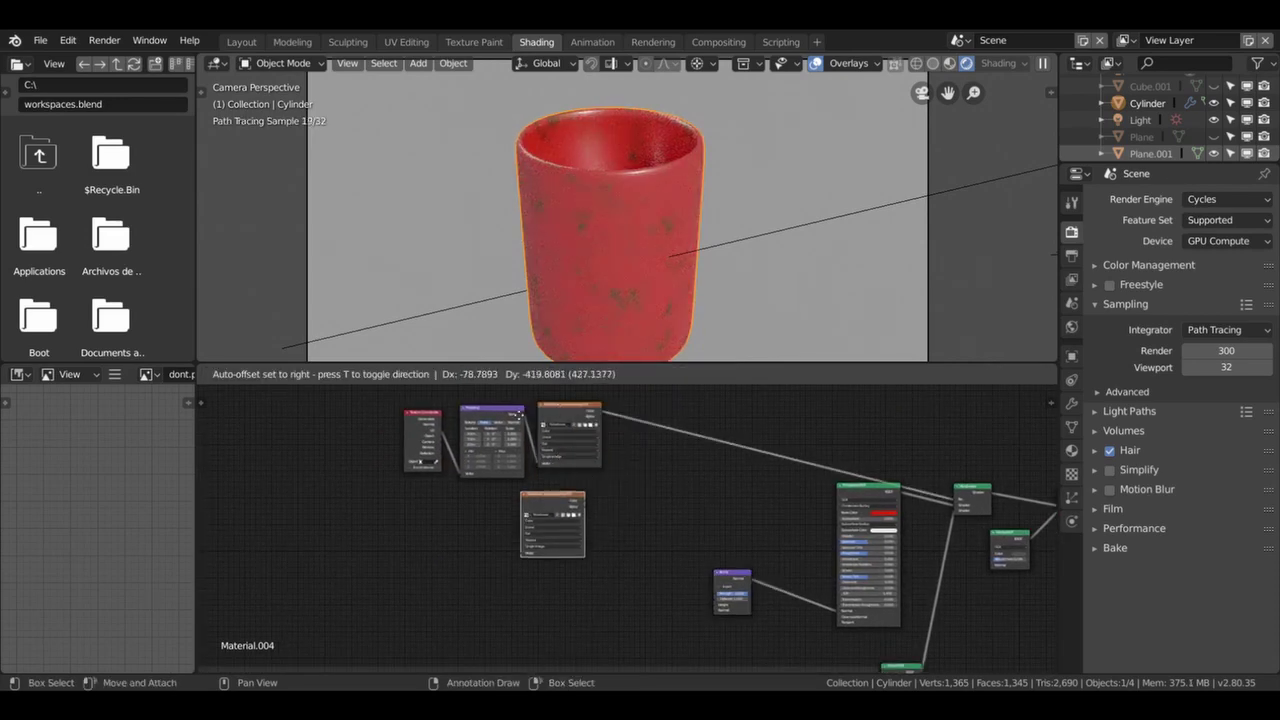
left_click(563, 483)
Link the duplicate texture's Color to the Bump Height, then bring up the Add menu's Converter list.
scroll(563, 483, "up", 1)
scroll(651, 471, "down", 2, "shift")
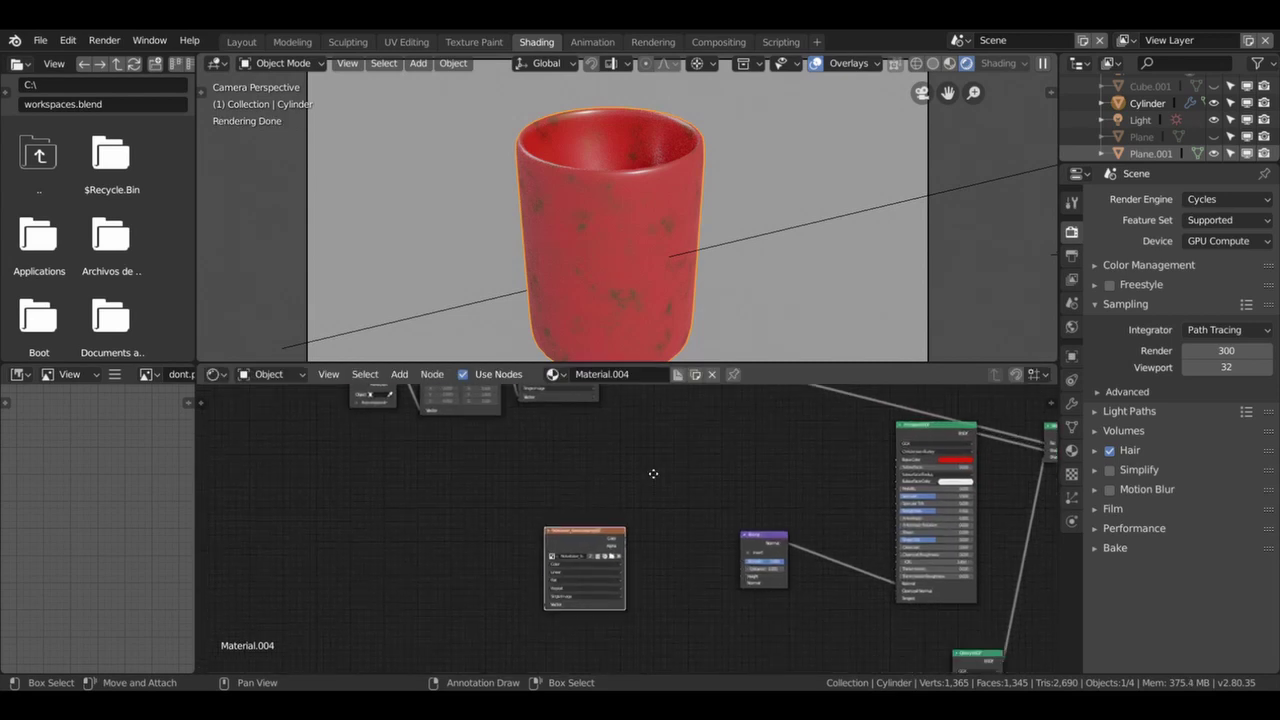
scroll(646, 443, "down", 2, "shift")
scroll(645, 448, "up", 2)
left_click_drag(623, 457, 762, 494)
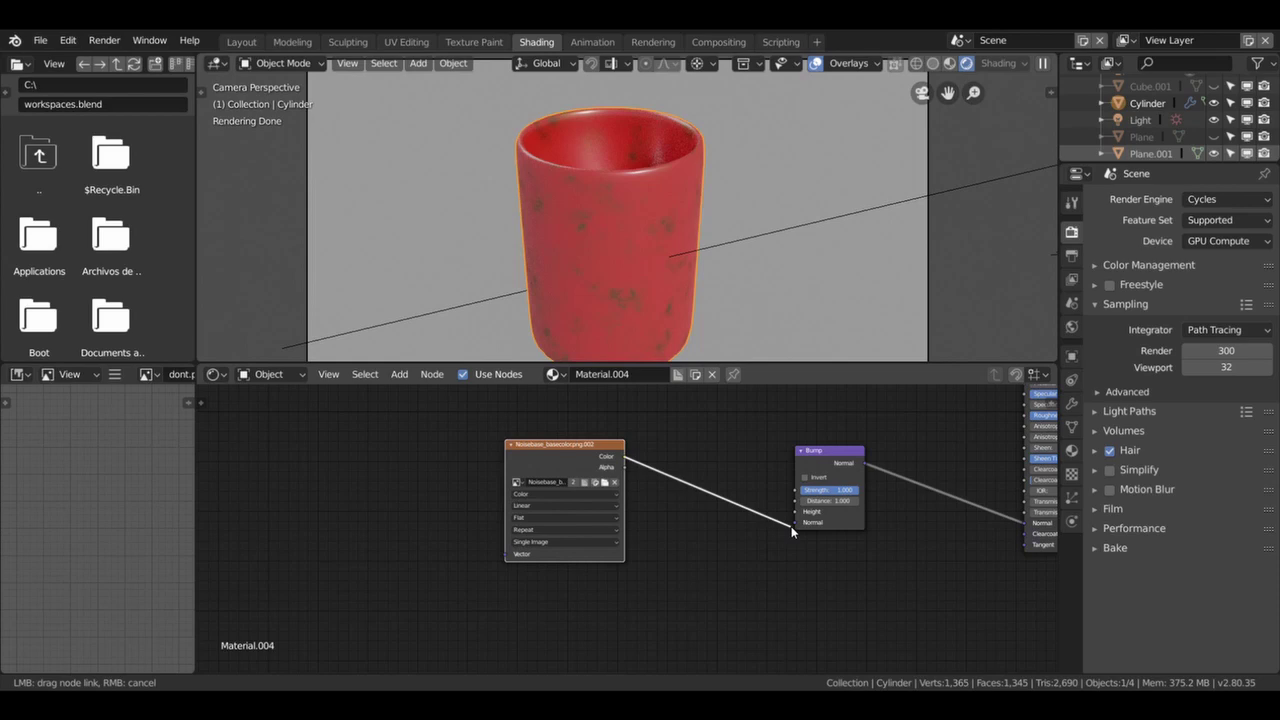
left_click_drag(762, 494, 794, 514)
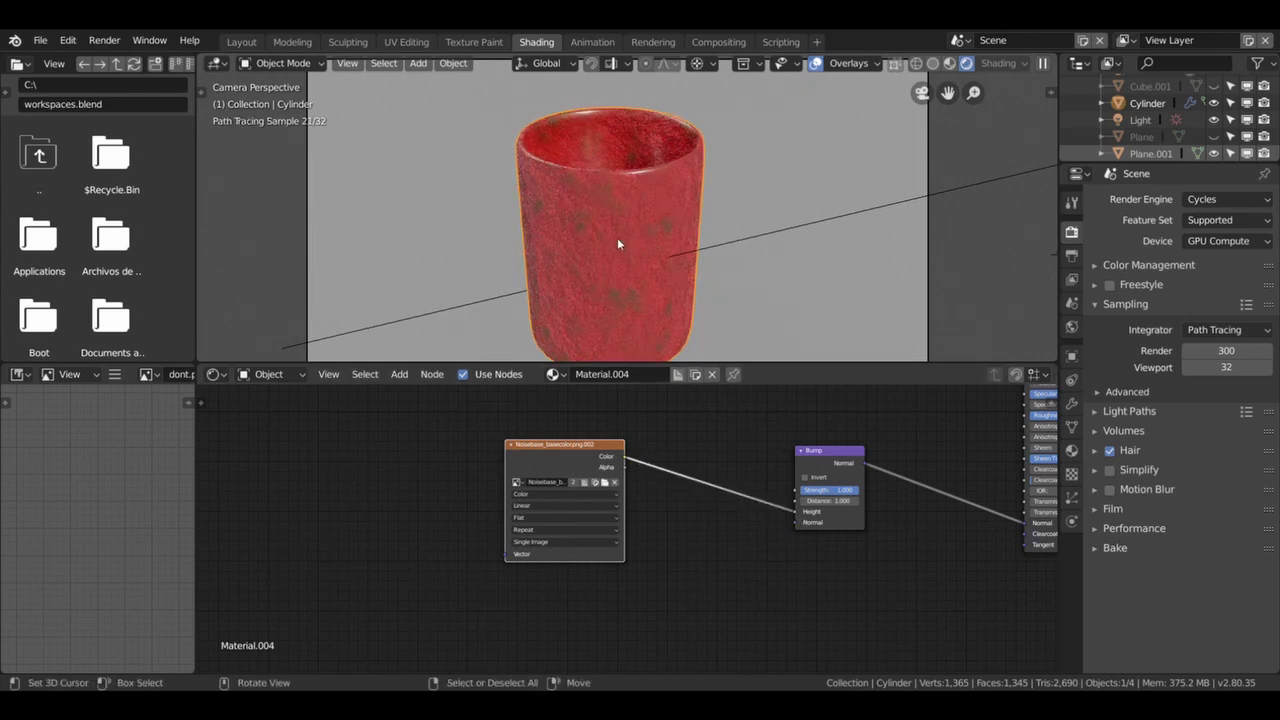
scroll(612, 245, "up", 3)
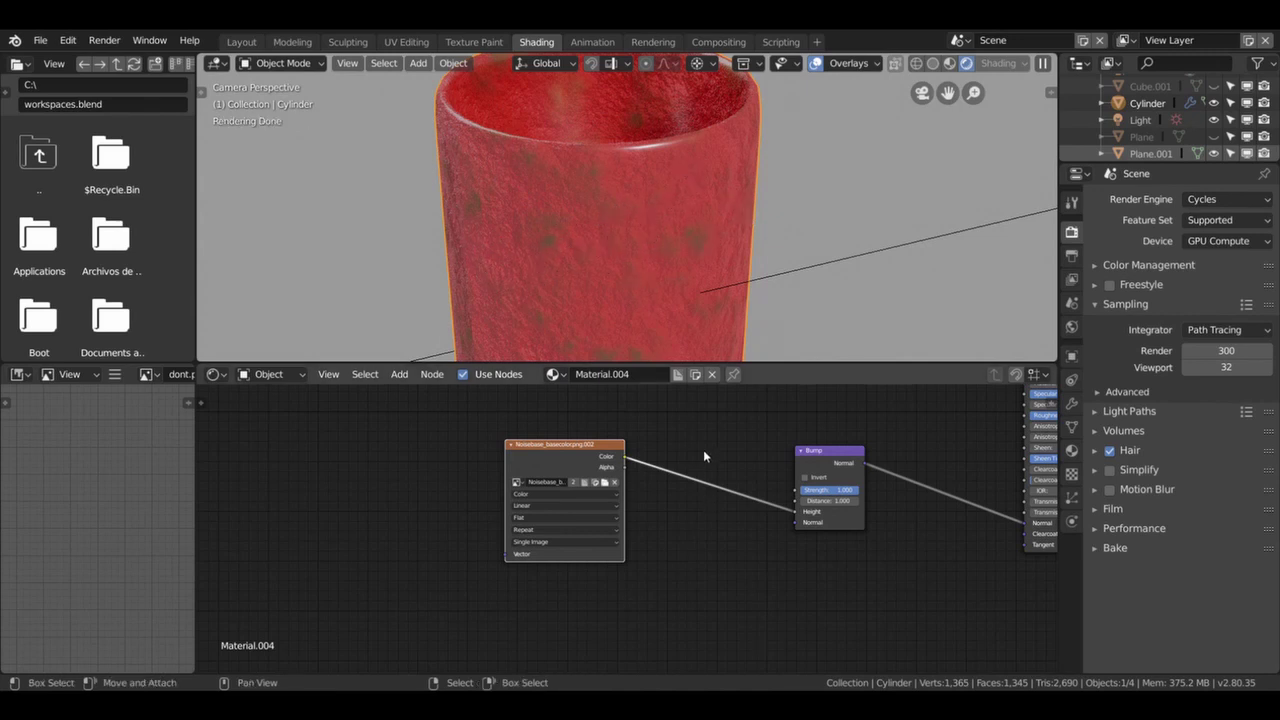
key("shift+a")
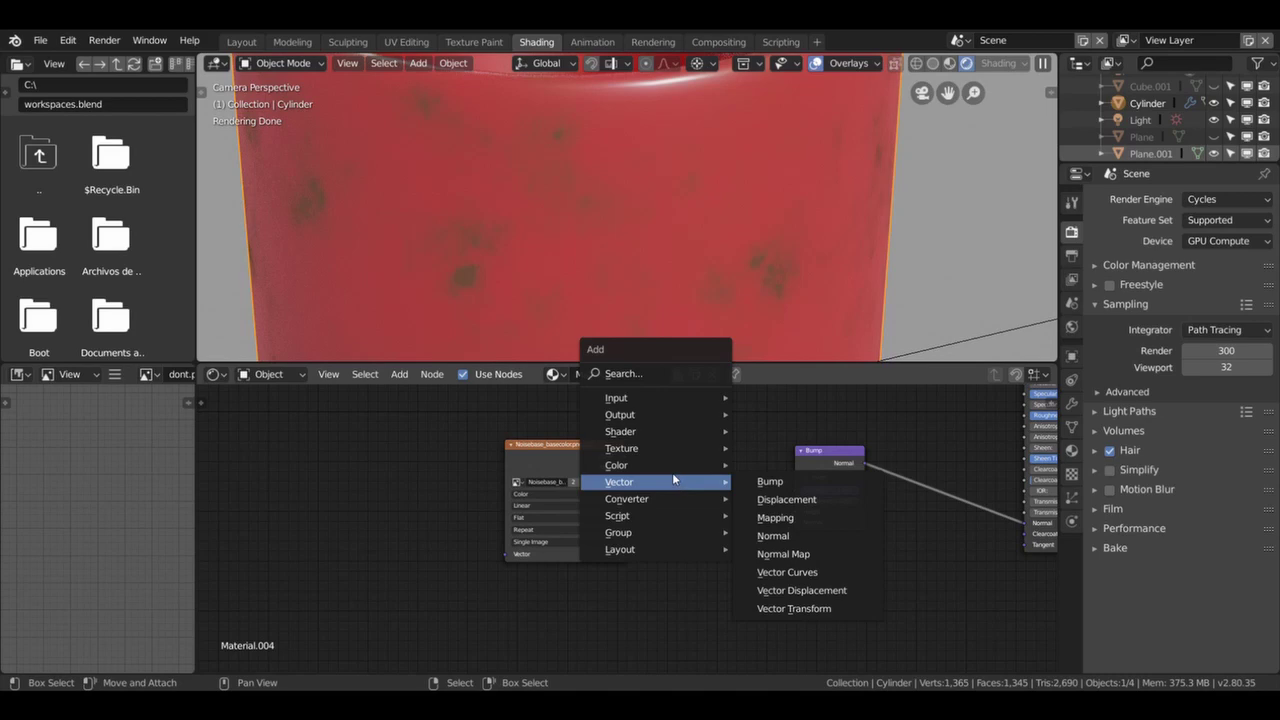
mouse_move(627, 498)
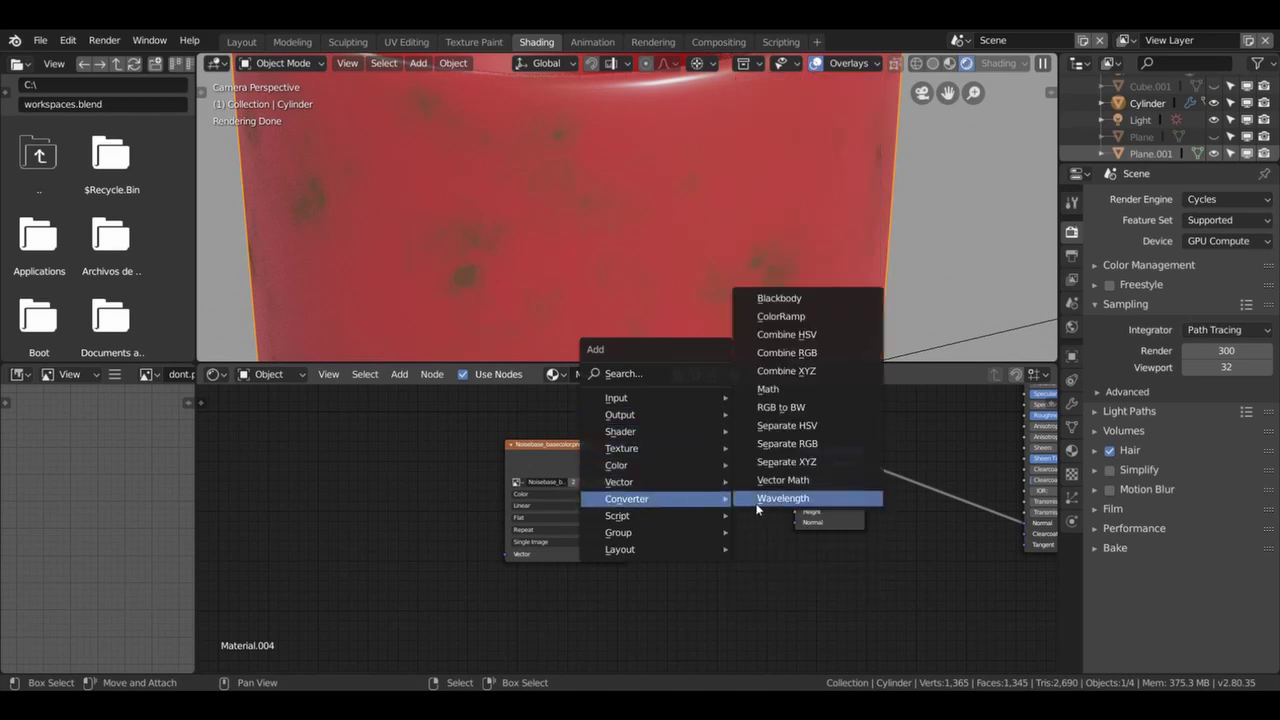
Insert a ColorRamp between the duplicate texture Color and the Bump Height.
left_click(781, 316)
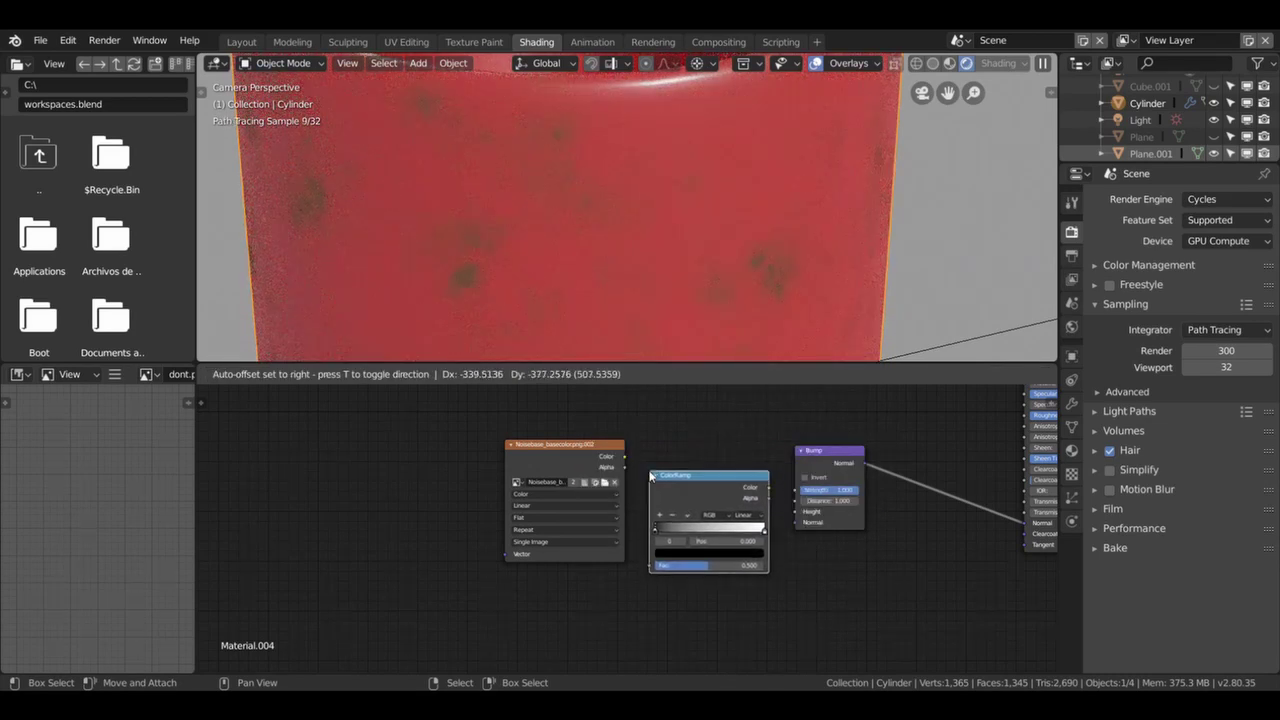
left_click(651, 477)
left_click_drag(766, 487, 797, 511)
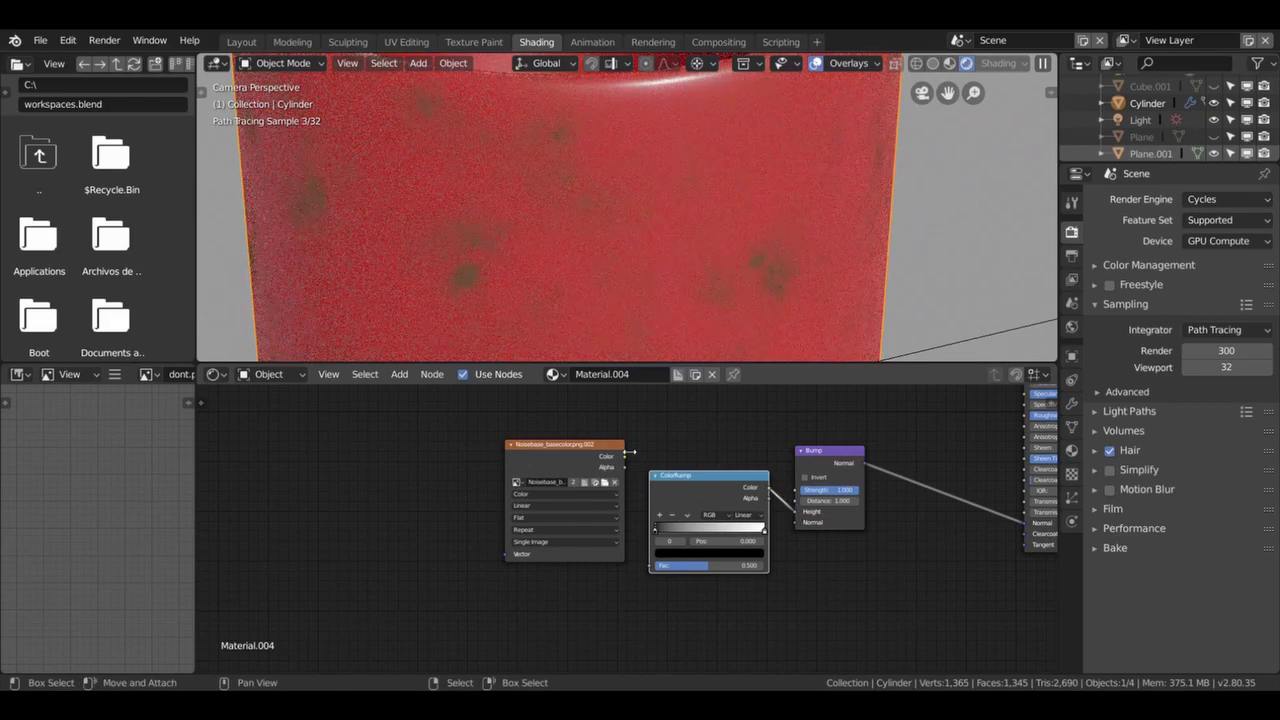
left_click_drag(625, 456, 654, 565)
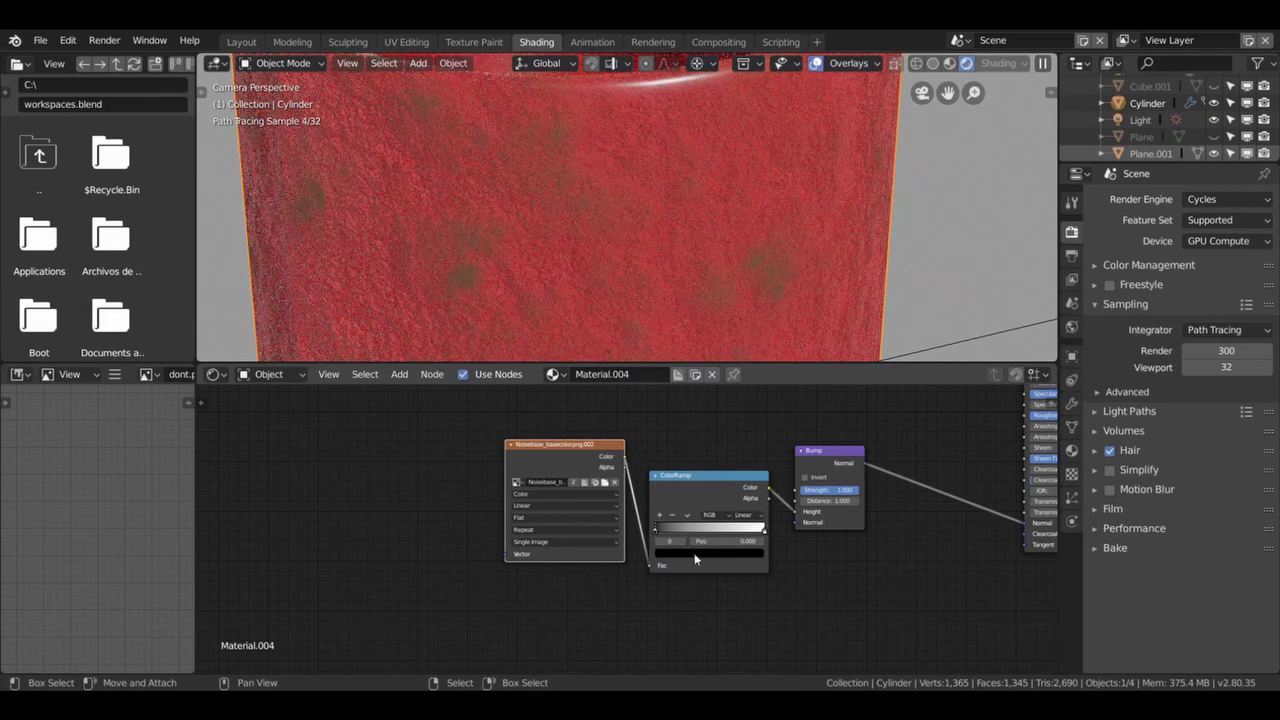
left_click_drag(659, 527, 706, 532)
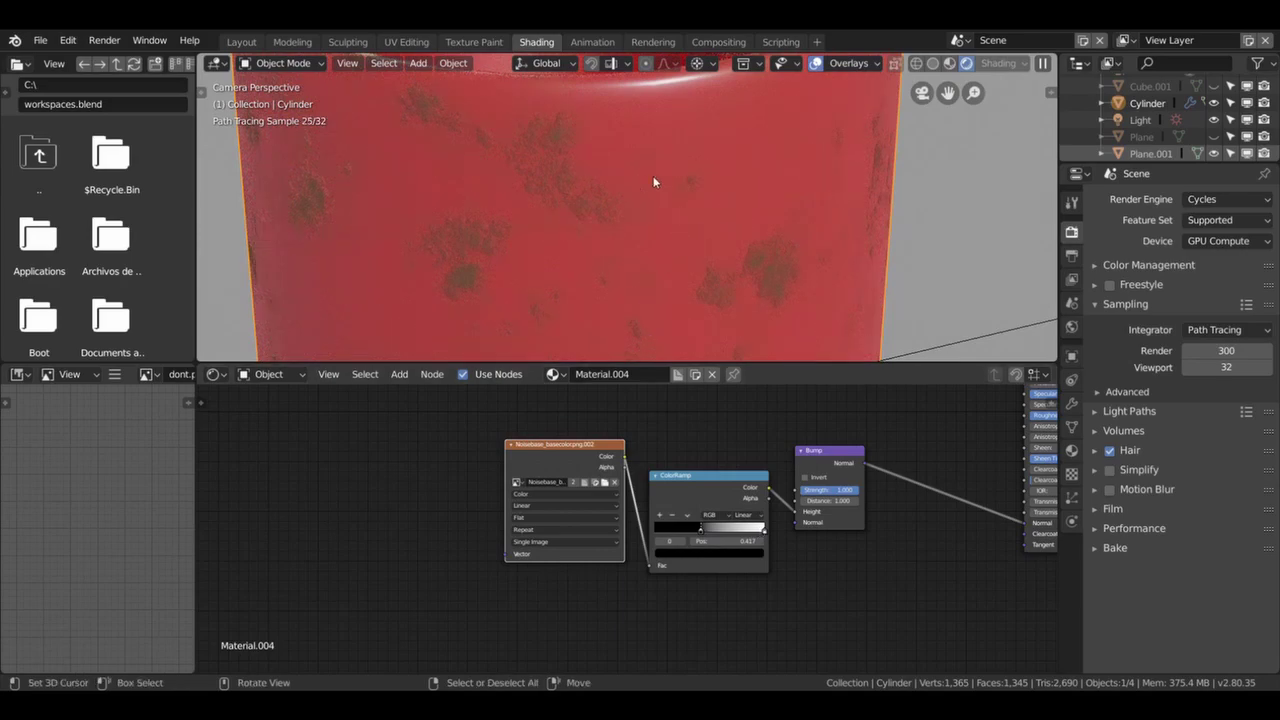
scroll(542, 283, "down", 3)
scroll(544, 270, "down", 3)
Orbit to see the whole cup and move the noise image and ColorRamp nodes left.
middle_click_drag(544, 270, 656, 260)
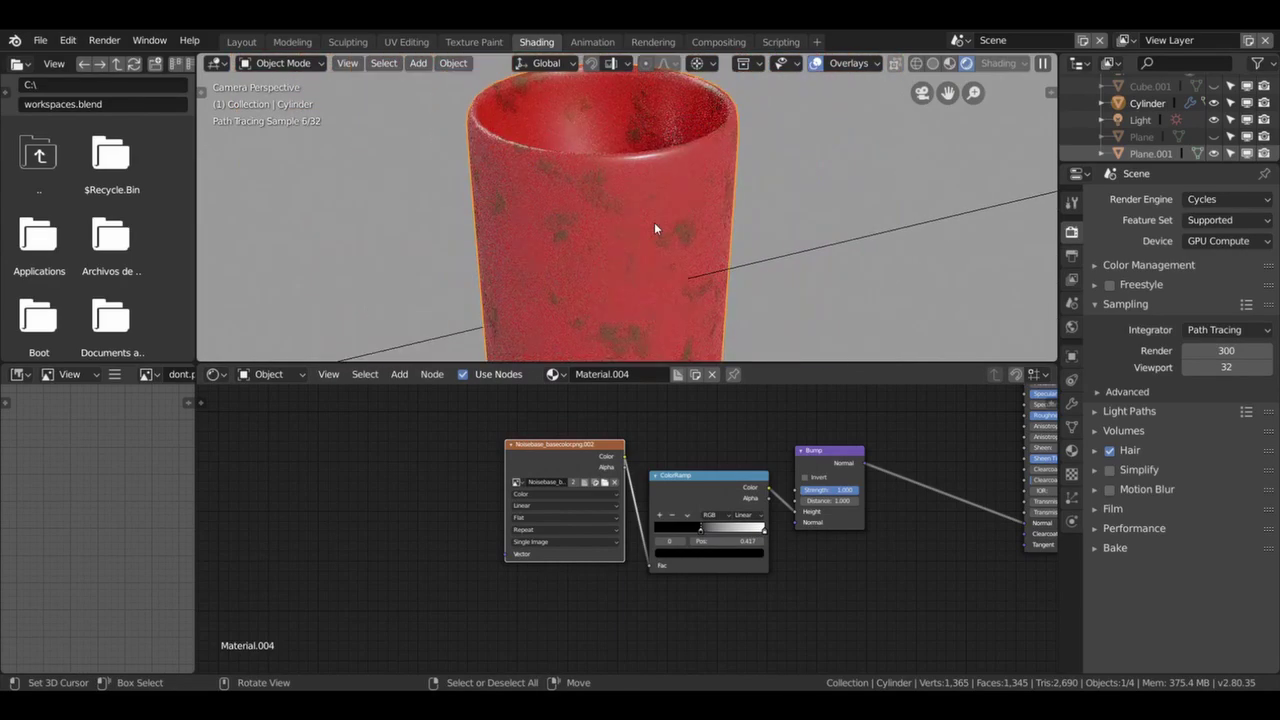
scroll(661, 245, "up", 2)
scroll(657, 245, "up", 4)
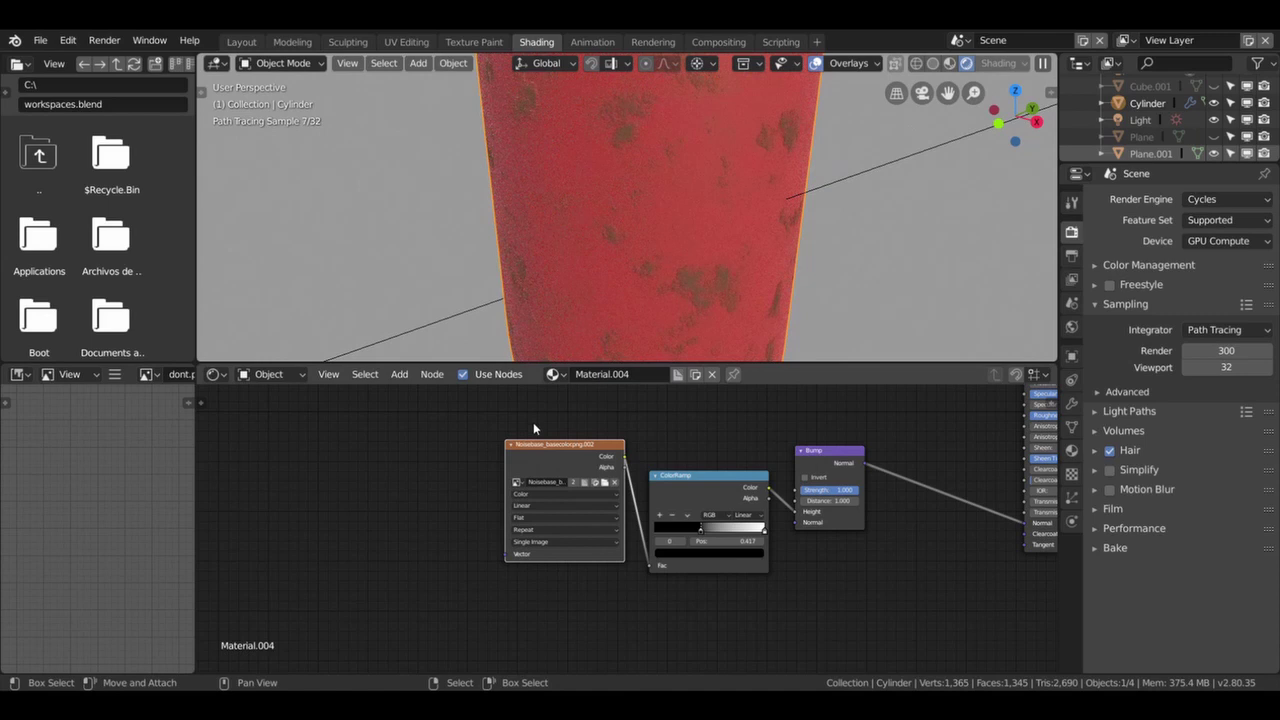
left_click_drag(557, 447, 427, 457)
left_click_drag(683, 477, 599, 459)
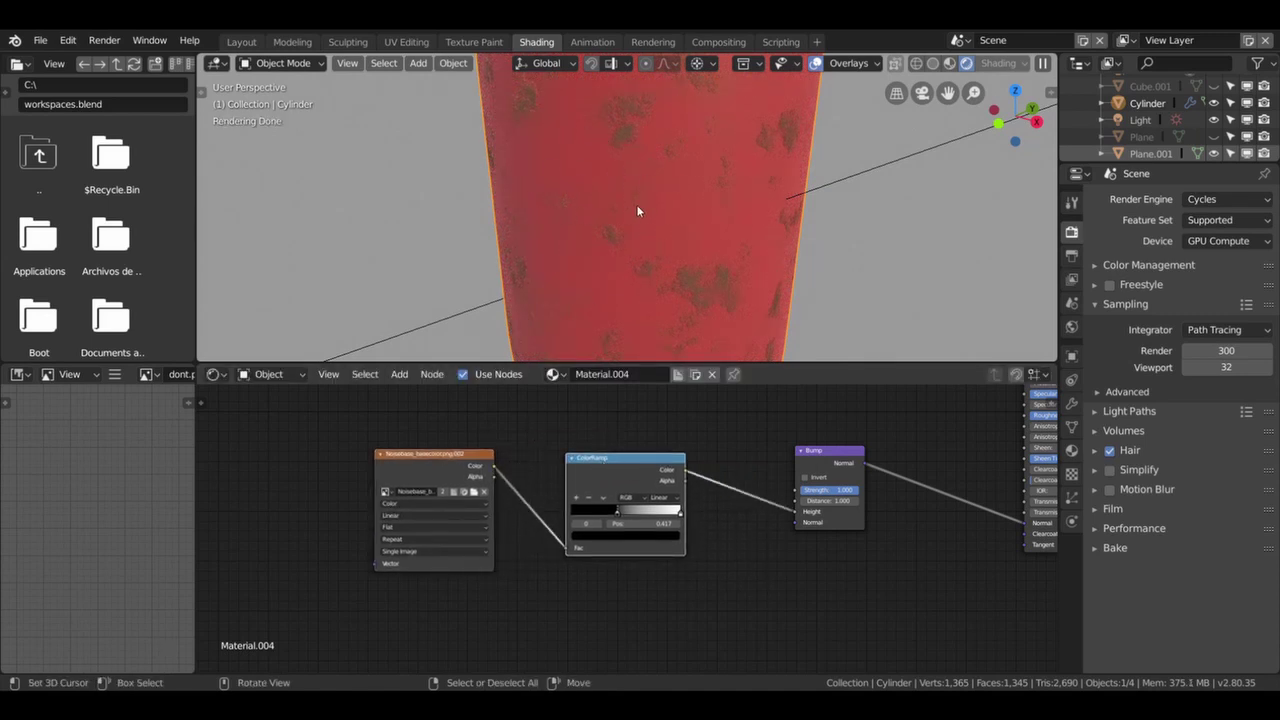
Set the ColorRamp black stop to about 0.409 and orbit to inspect the cup.
left_click_drag(617, 512, 593, 512)
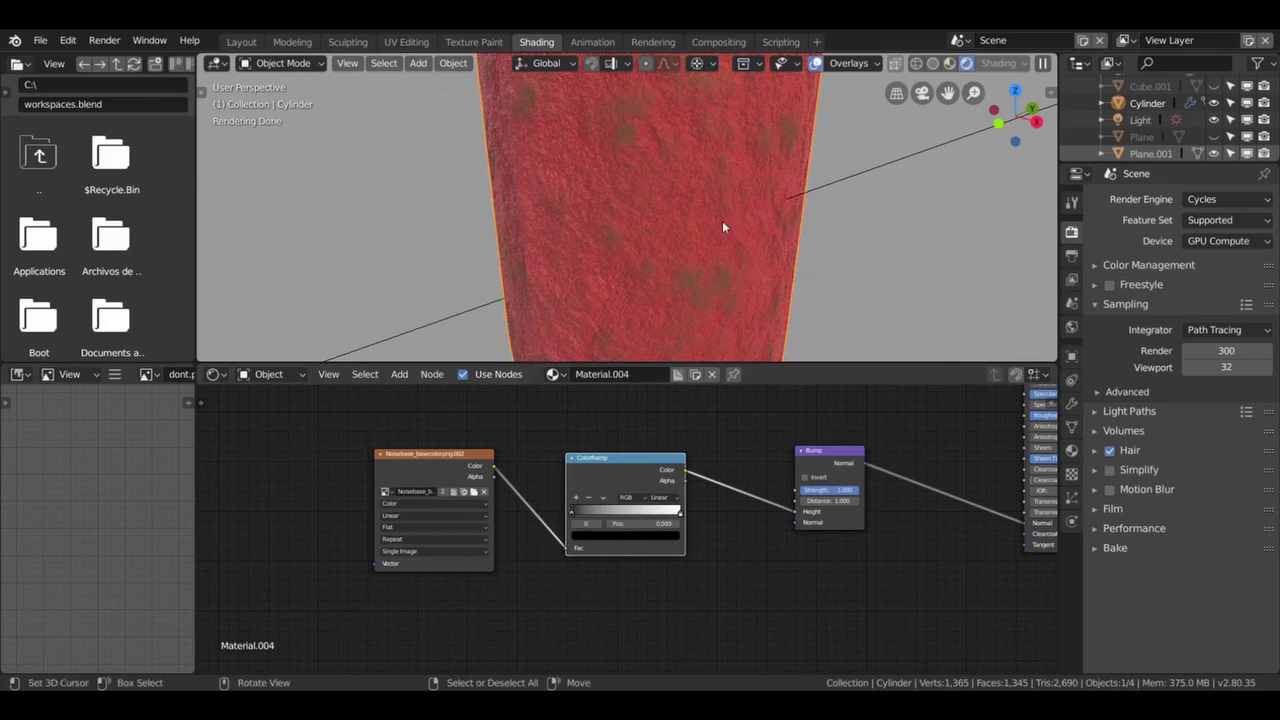
left_click_drag(574, 512, 638, 510)
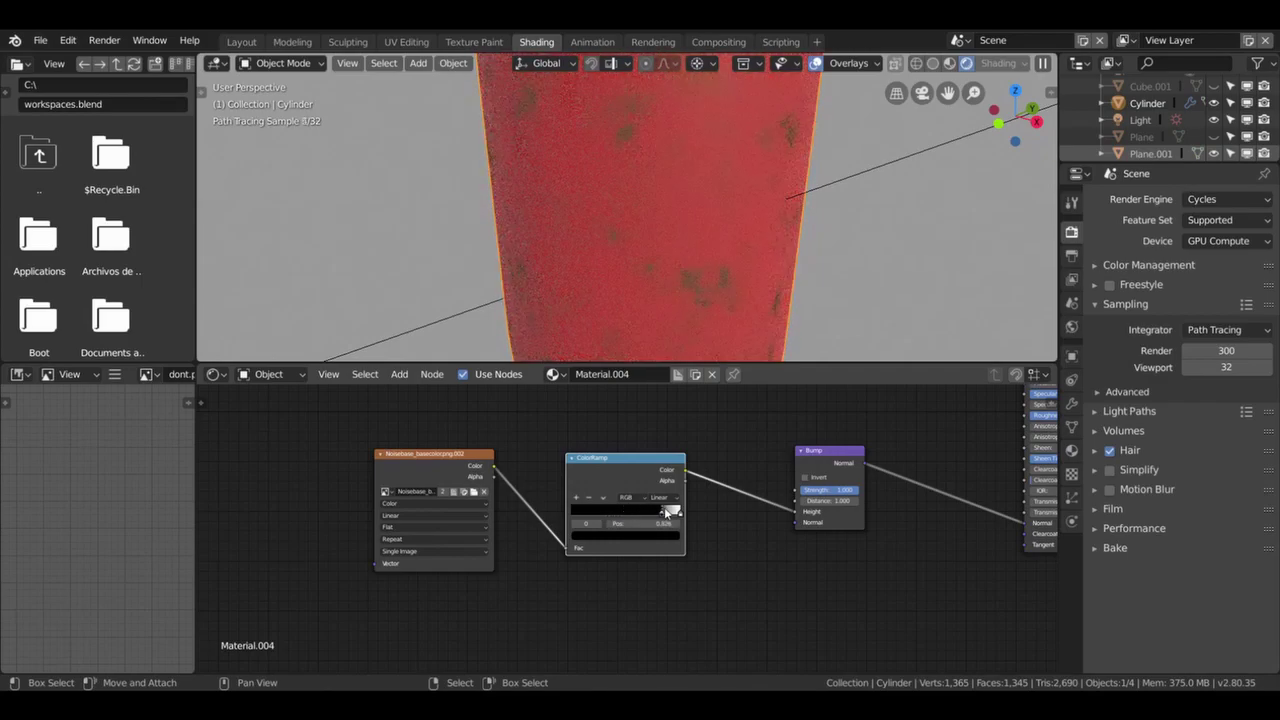
left_click_drag(638, 511, 618, 509)
middle_click_drag(634, 118, 720, 283)
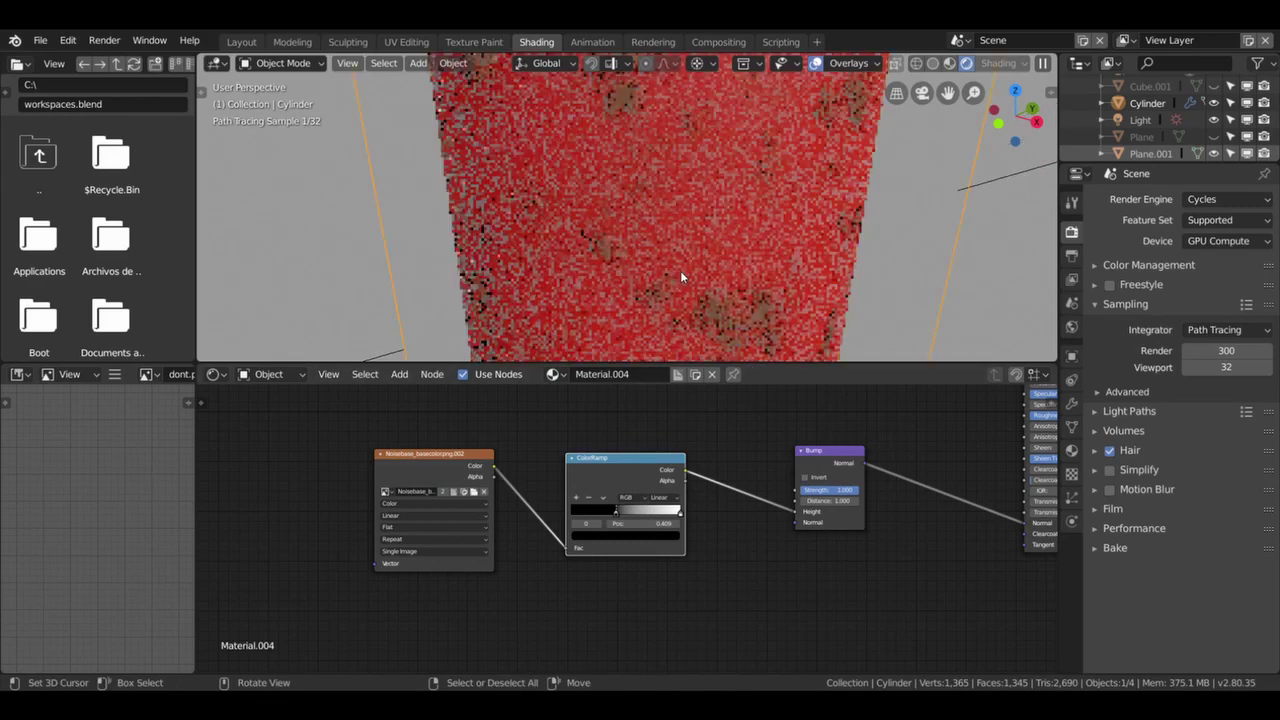
Switch to camera view and delete the duplicate Image Texture and ColorRamp nodes.
key("KP_0")
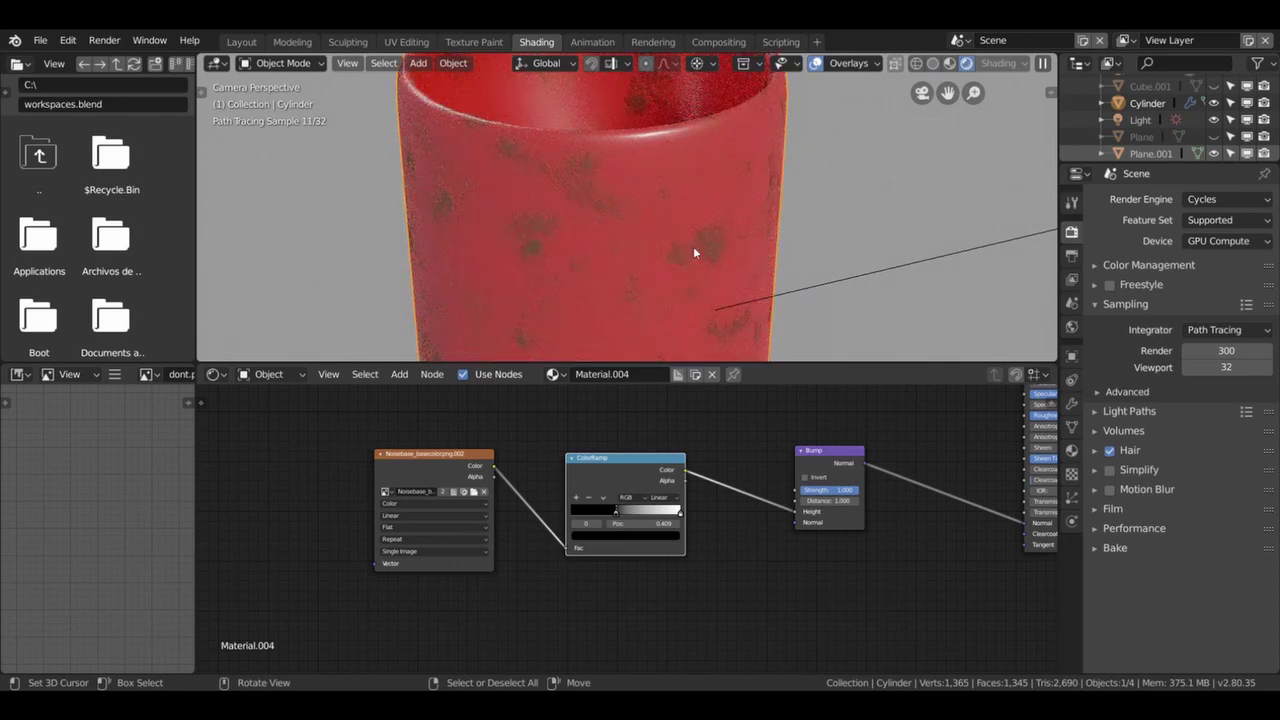
scroll(685, 300, "up", 2)
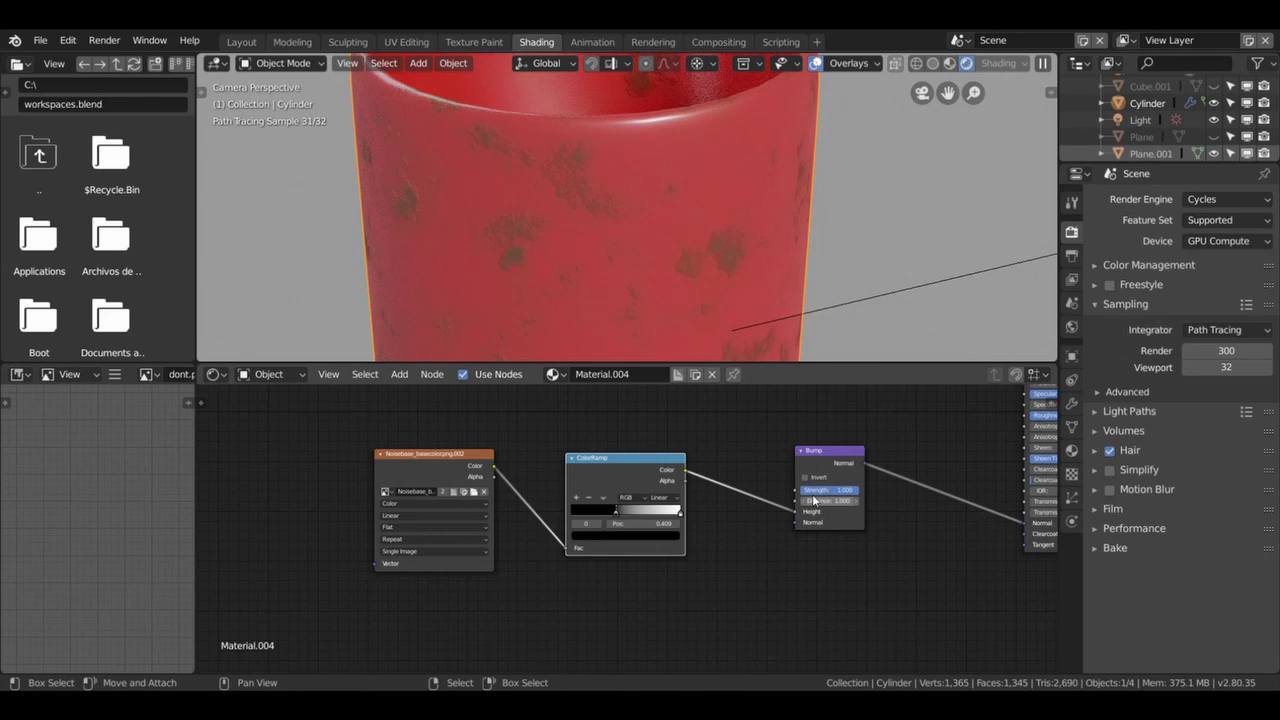
left_click_drag(687, 598, 427, 462)
key("Delete")
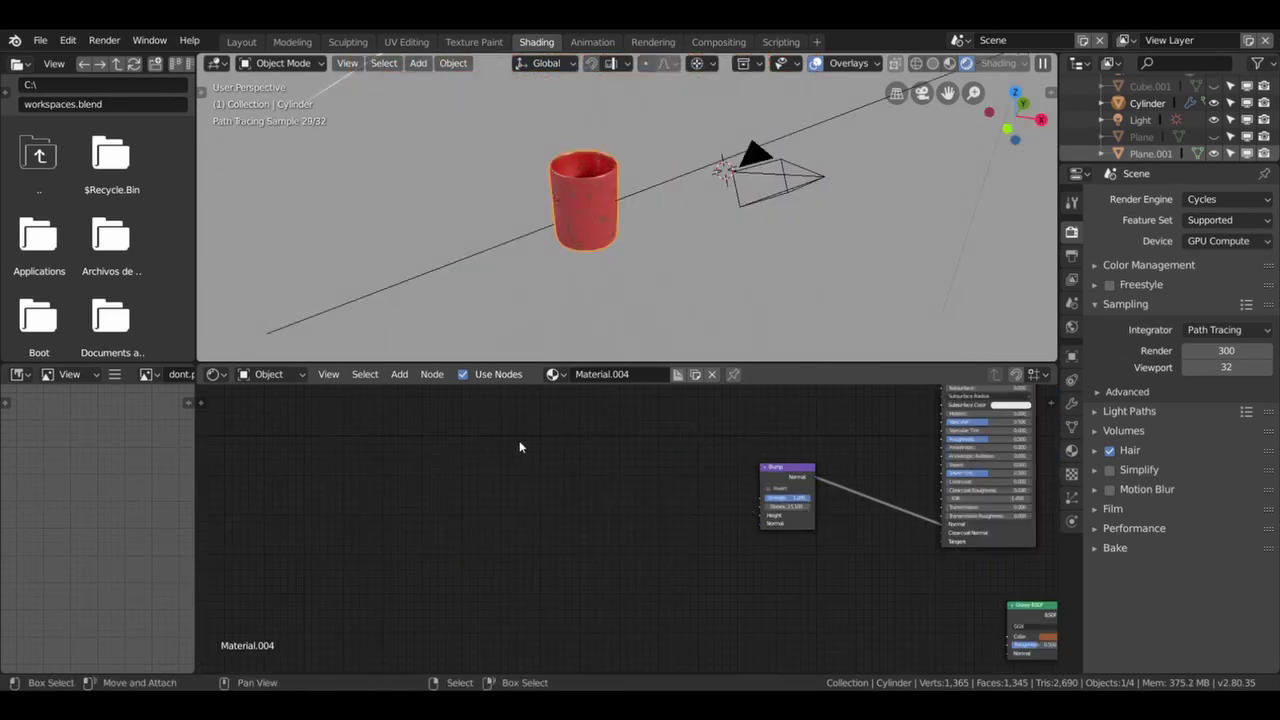
key("shift+a")
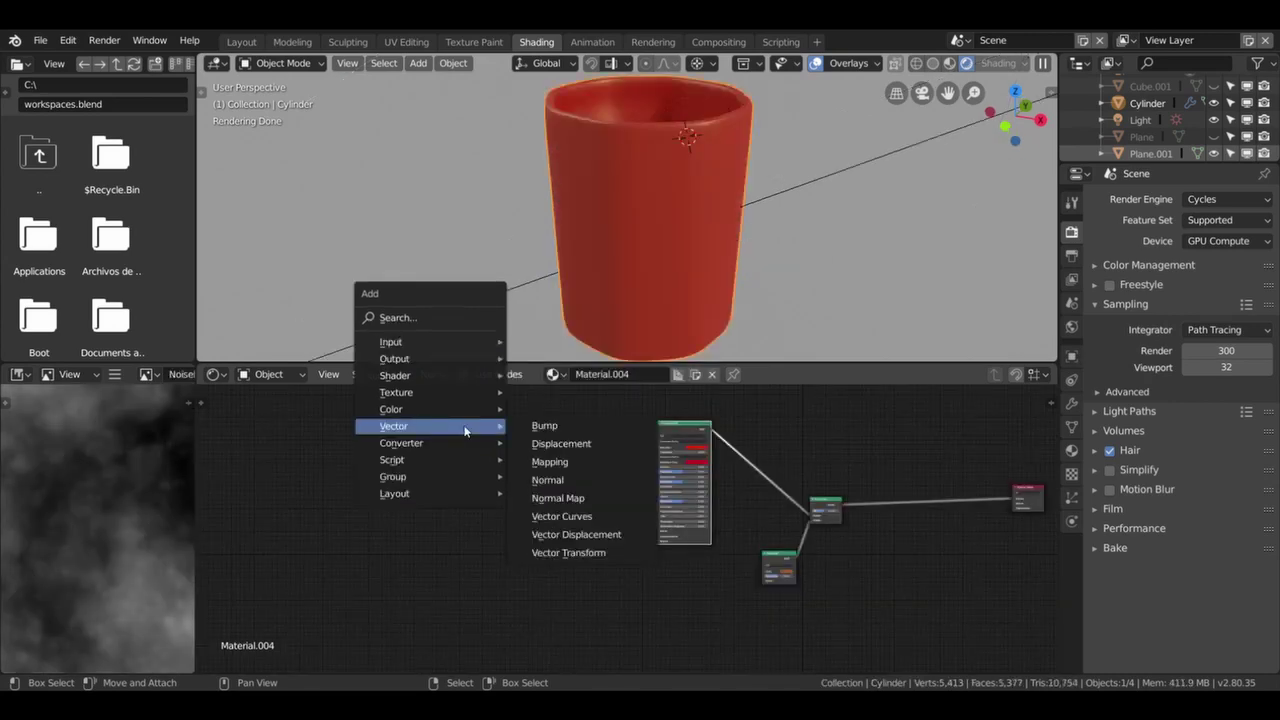
mouse_move(396, 392)
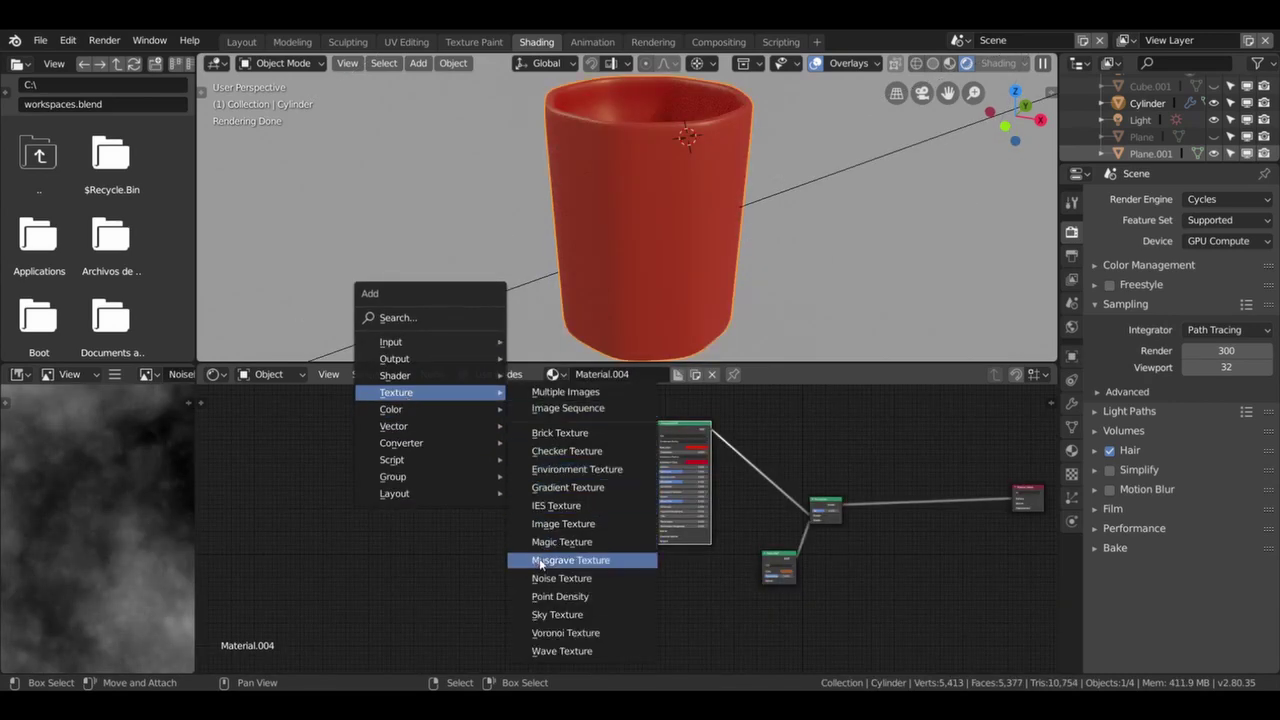
Add a Noise Texture node and position it left of the Principled BSDF.
left_click(545, 578)
left_click(451, 481)
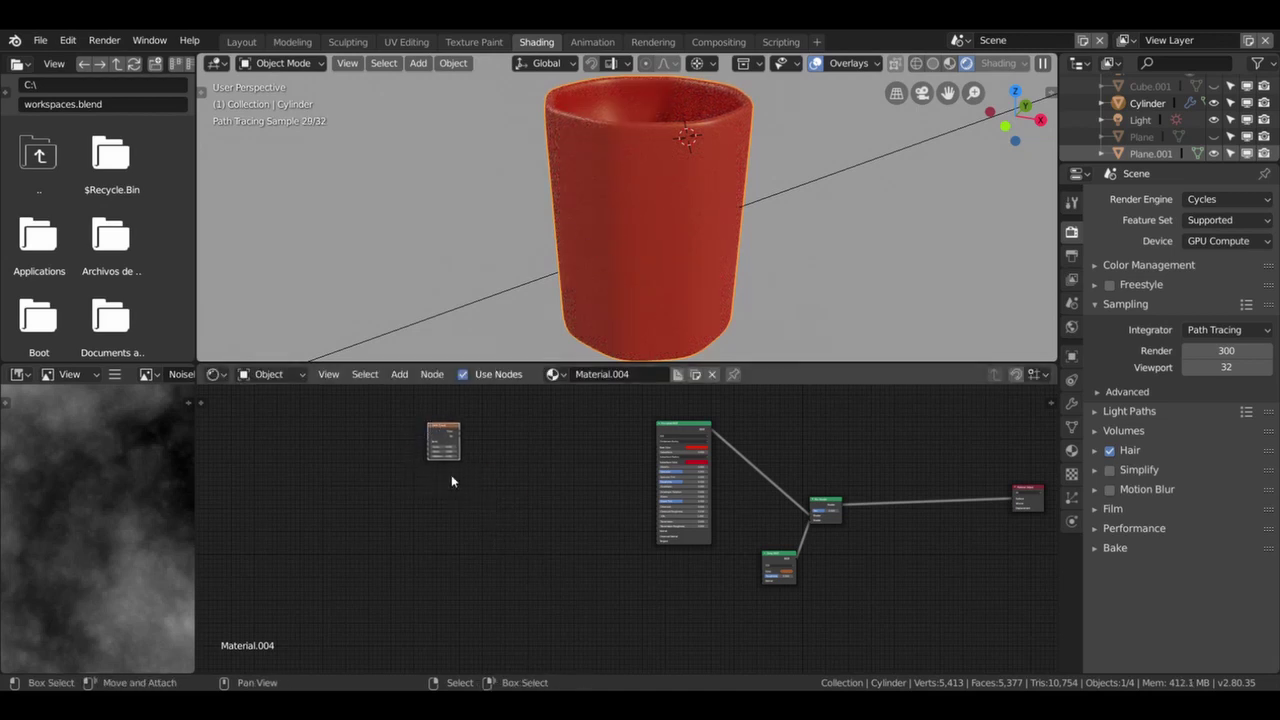
scroll(340, 500, "up", 2)
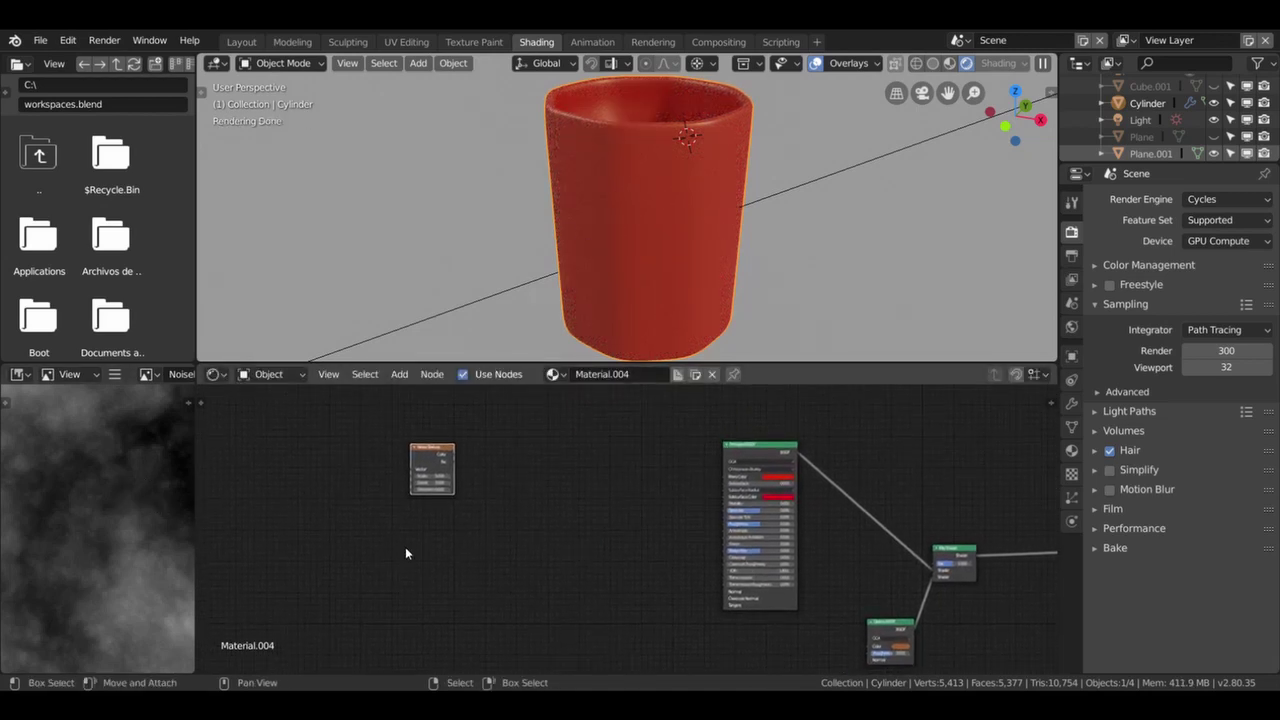
scroll(414, 540, "up", 2)
left_click_drag(377, 431, 510, 458)
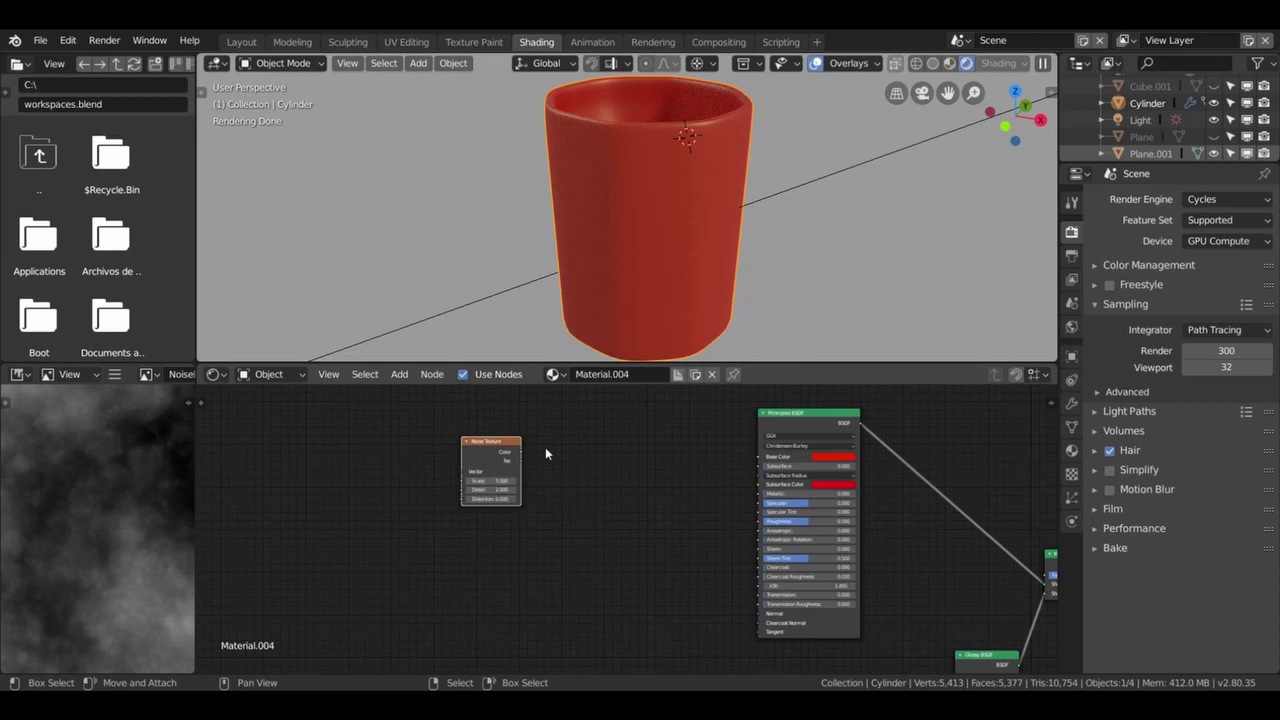
mouse_move(484, 448)
left_mouse_down()
mouse_move(437, 449)
mouse_move(431, 488)
left_mouse_up()
key("shift+a")
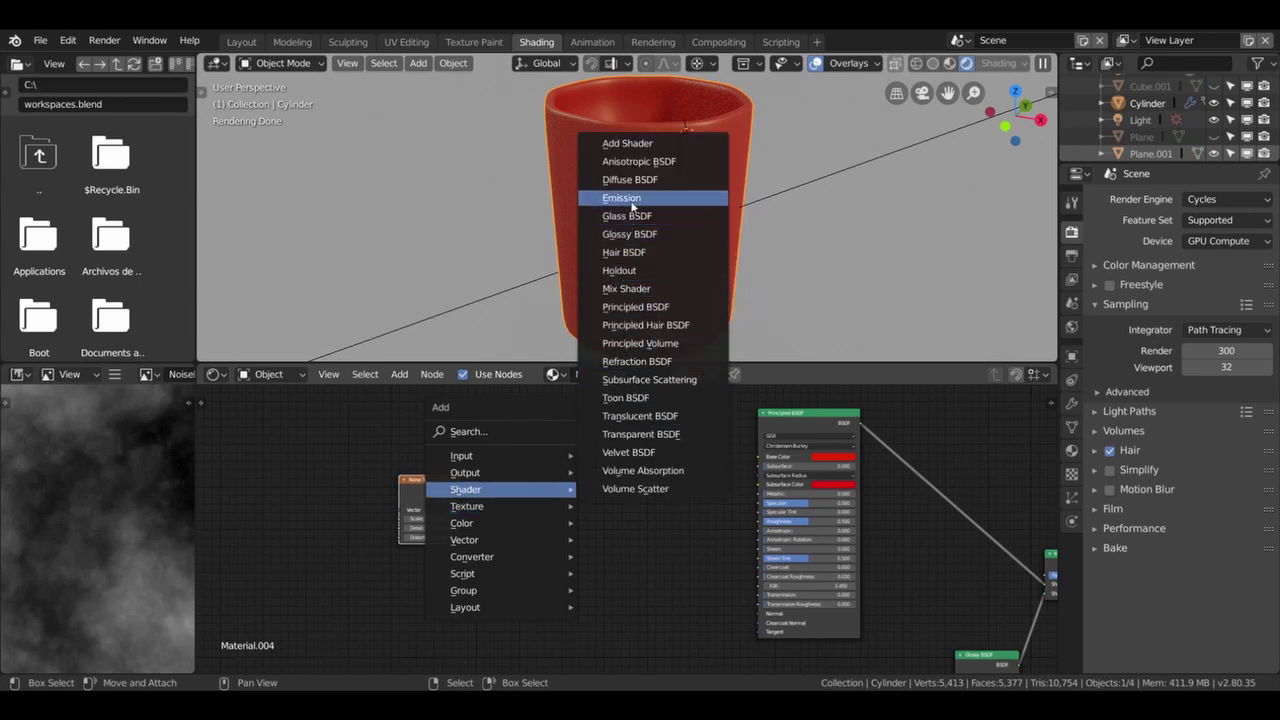
Add a Bump node feeding the Principled Normal, driven by the Noise Texture Color as Height.
mouse_move(465, 540)
left_click(614, 412)
left_click(560, 578)
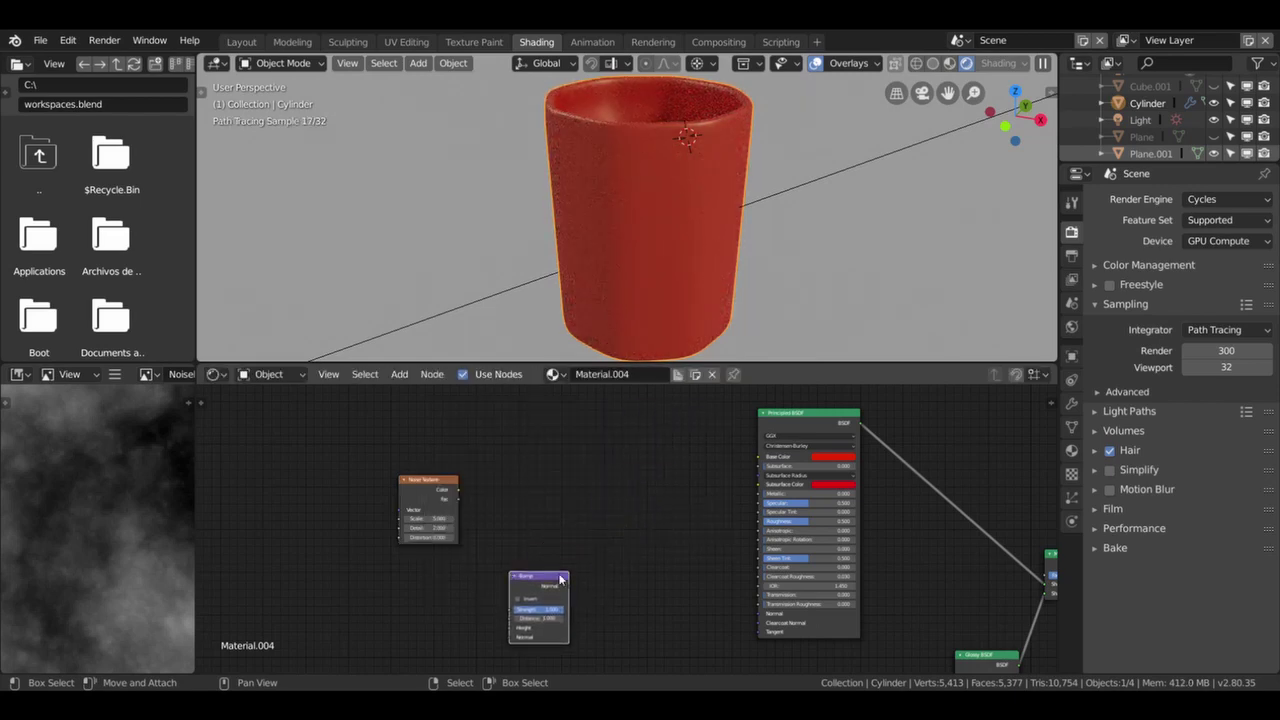
left_click_drag(560, 591, 757, 614)
left_click_drag(551, 580, 653, 568)
left_click_drag(431, 483, 347, 525)
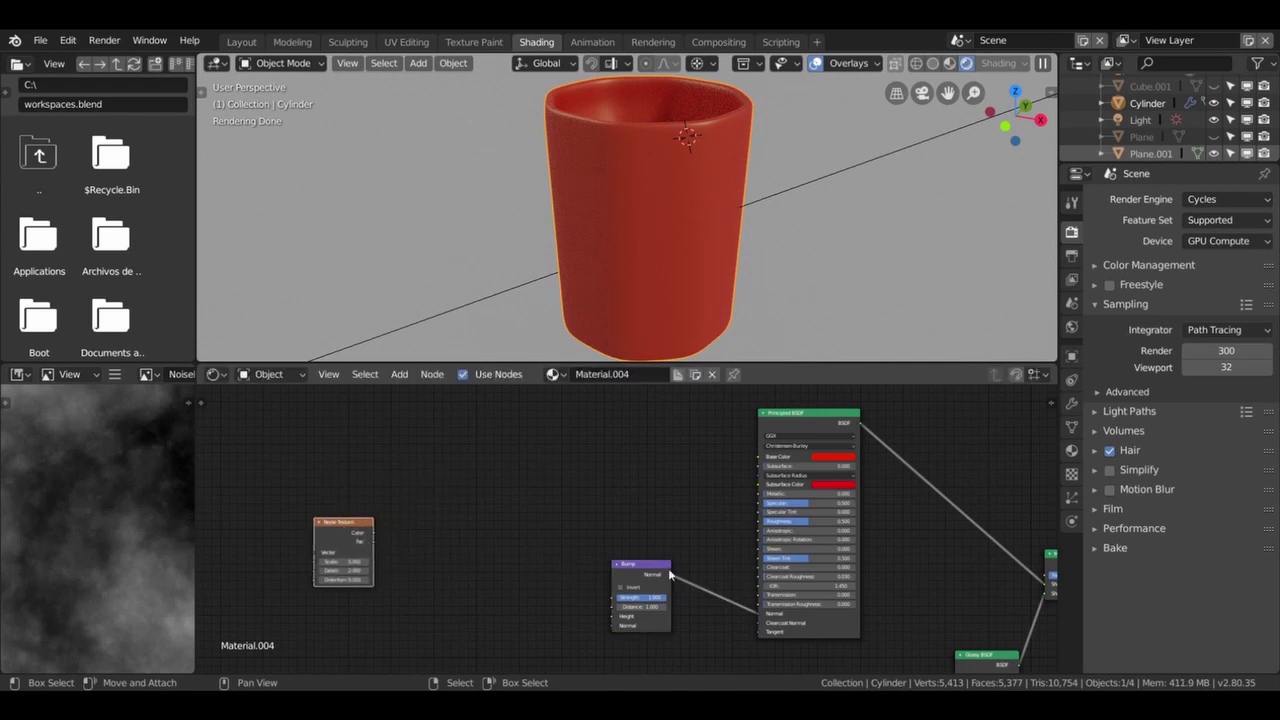
left_click_drag(372, 533, 613, 618)
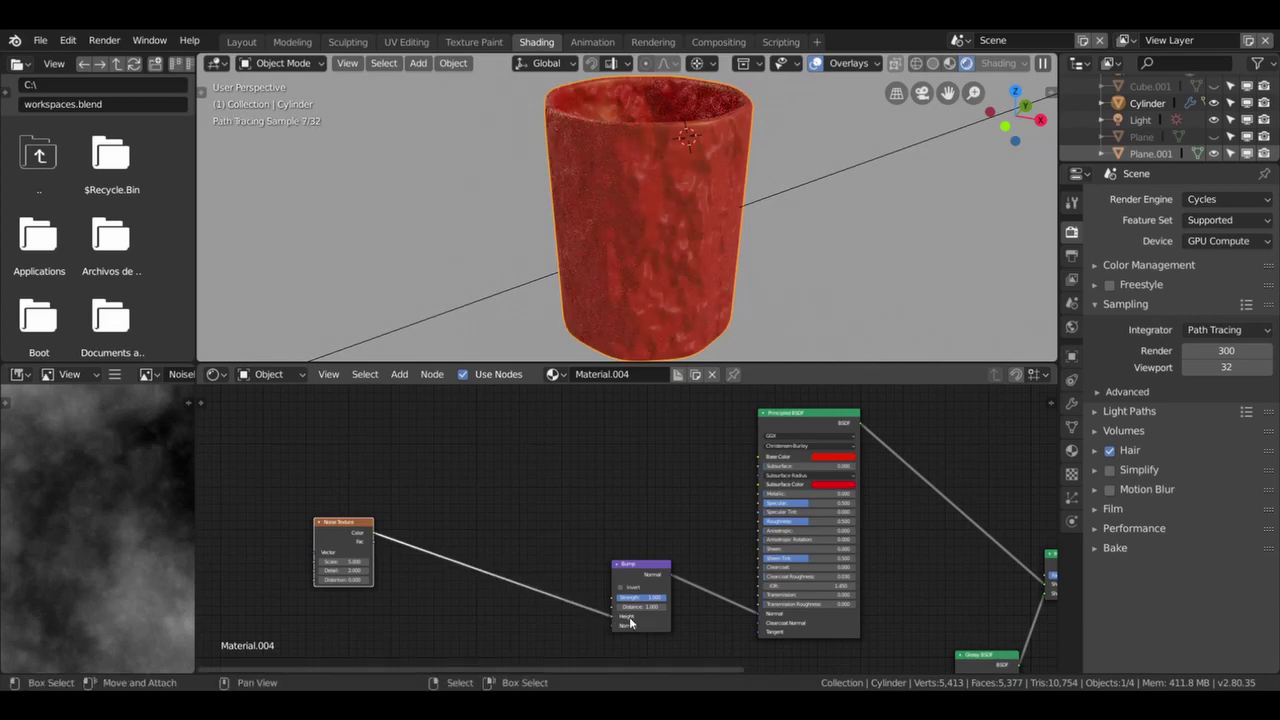
Connect the Noise Texture Color to the Principled BSDF Base Color as well.
scroll(667, 204, "down", 1)
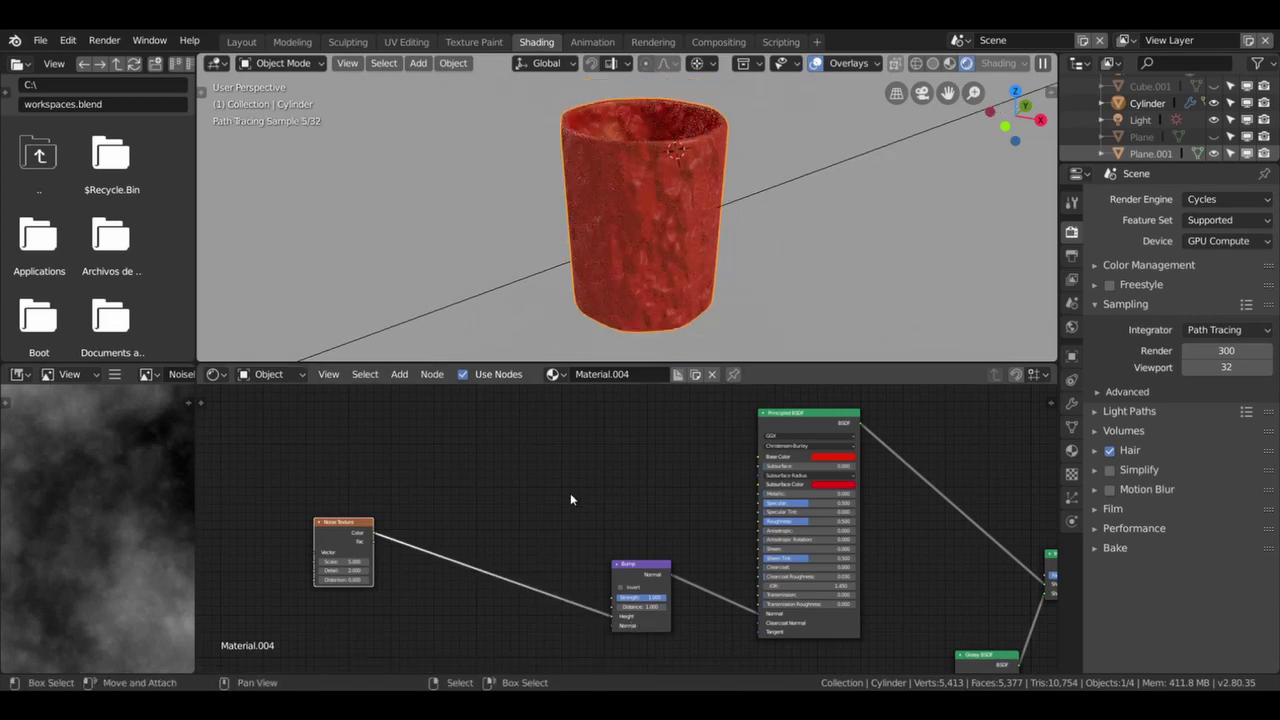
middle_click_drag(494, 534, 554, 495)
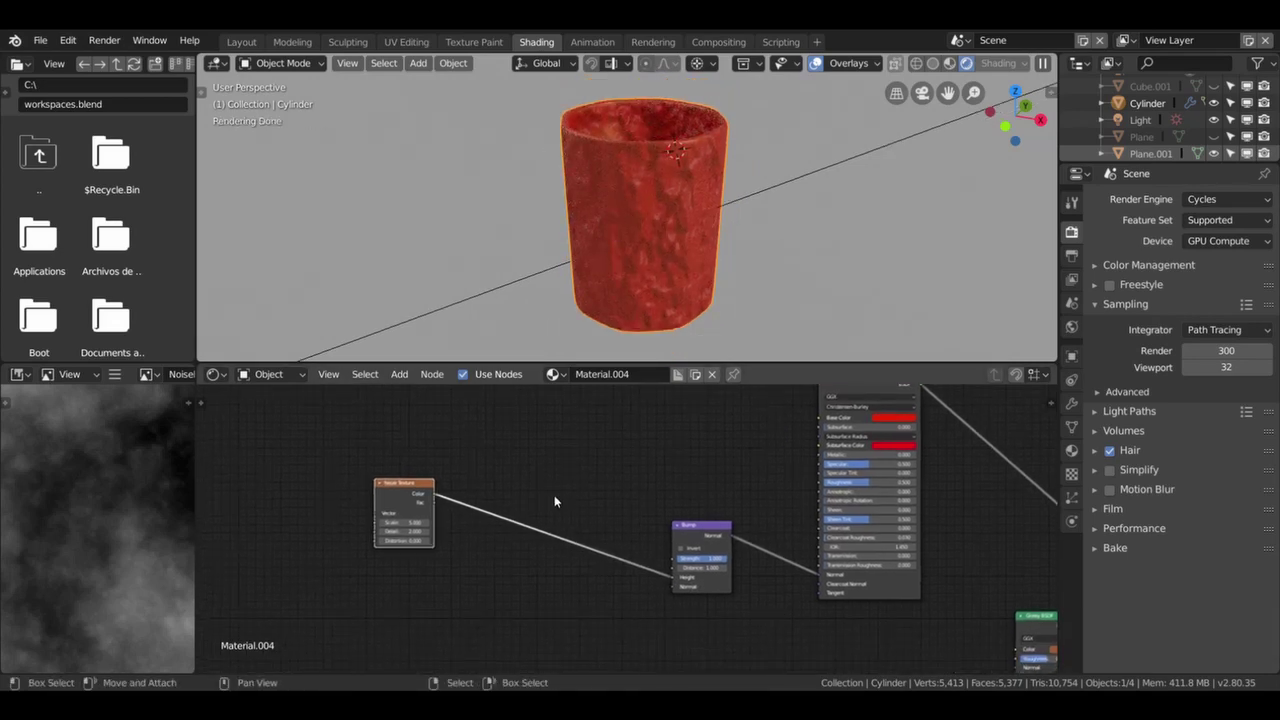
left_click_drag(434, 493, 820, 416)
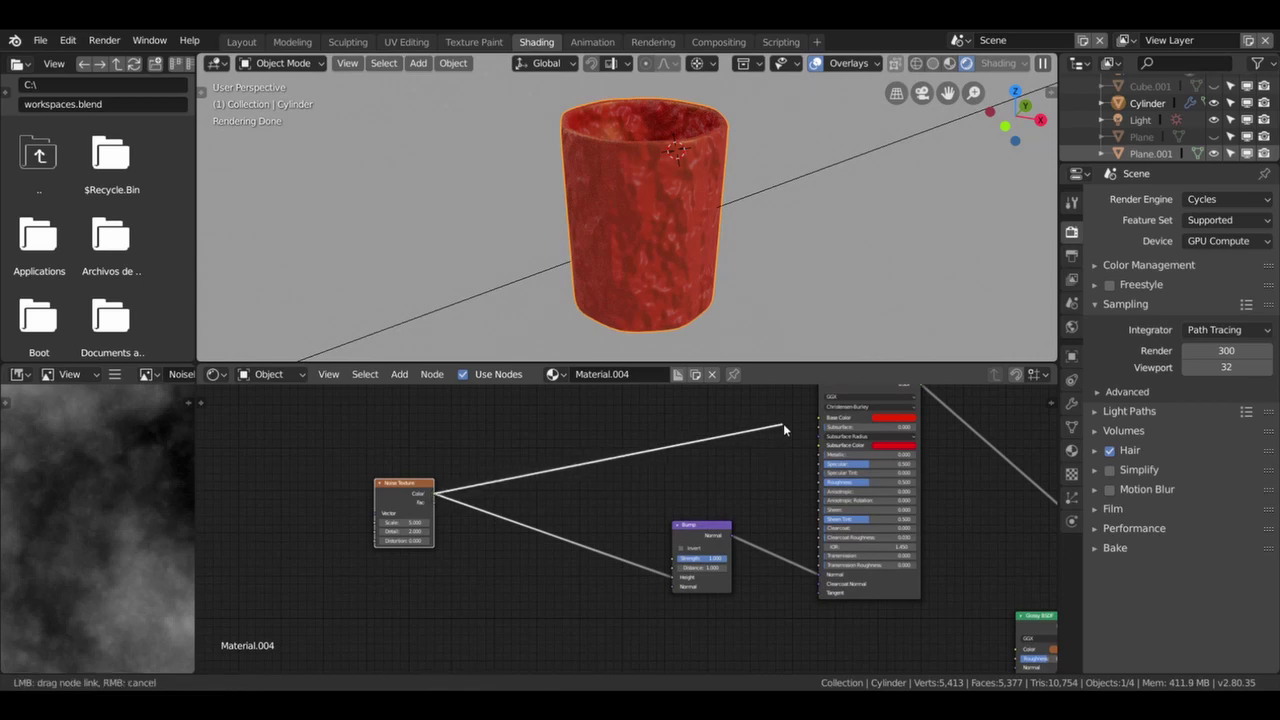
mouse_move(999, 473)
middle_mouse_down()
mouse_move(559, 484)
mouse_move(759, 476)
middle_mouse_up()
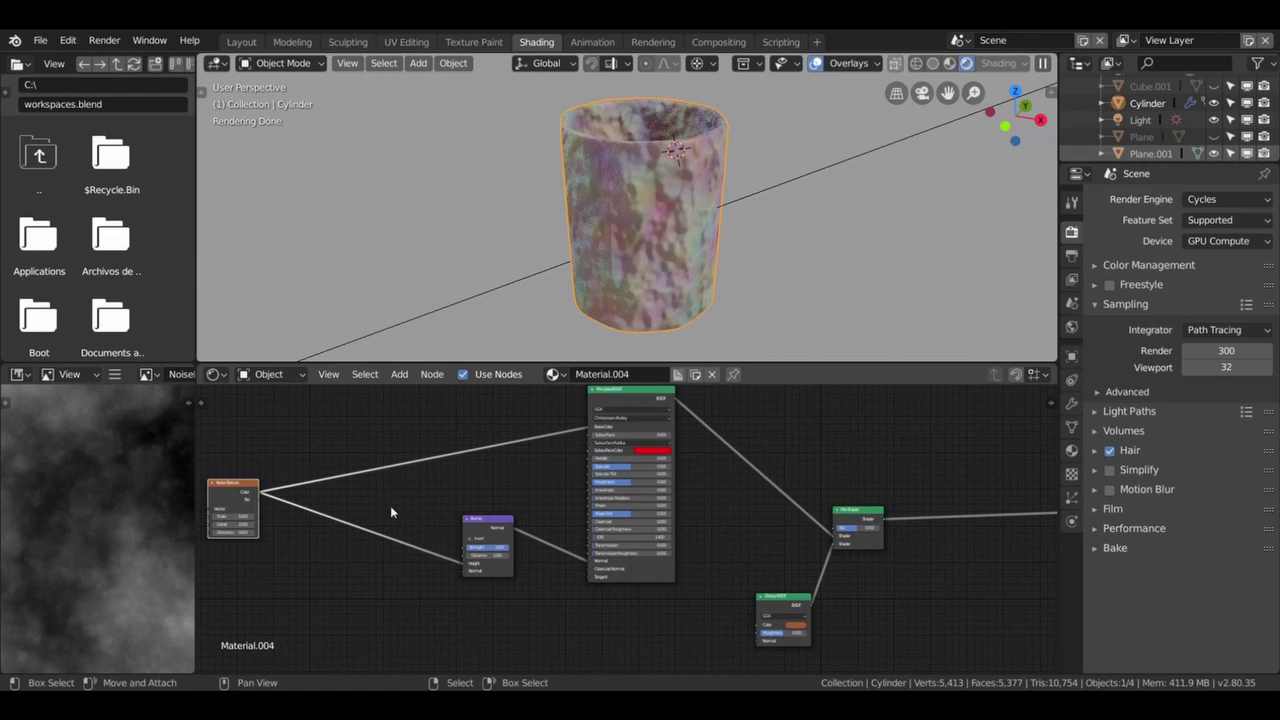
middle_click_drag(390, 505, 428, 511)
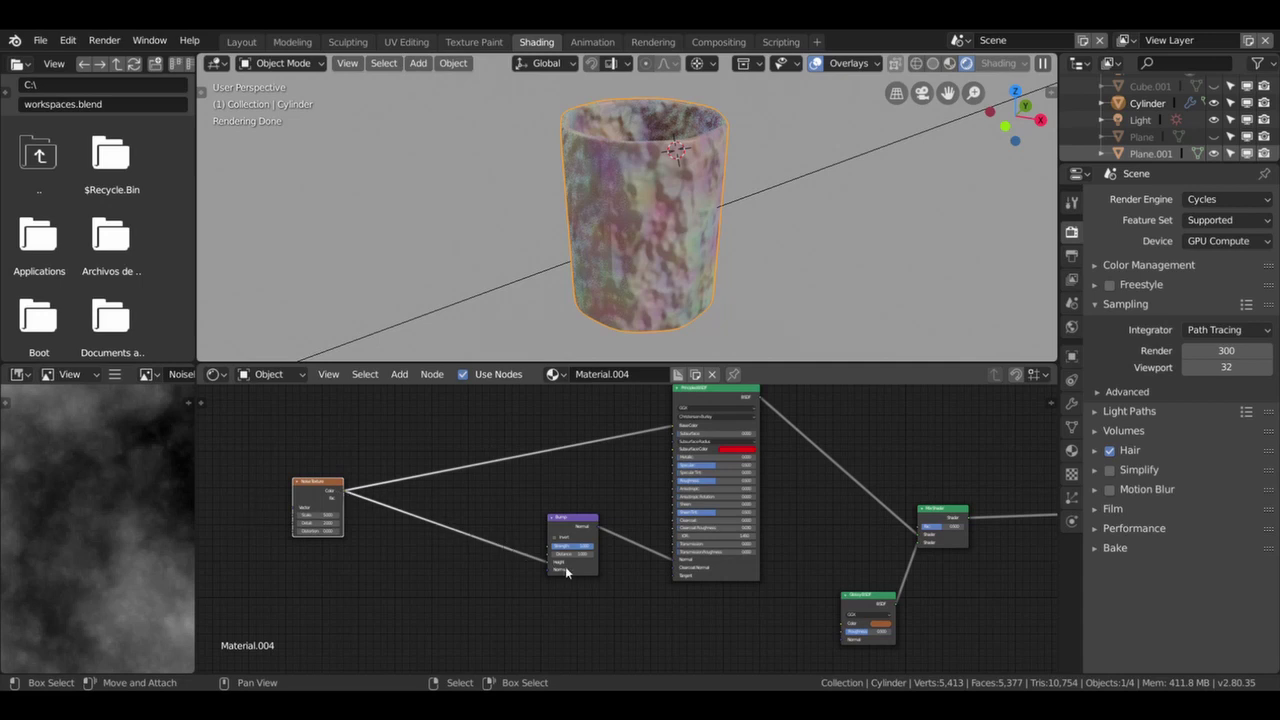
key("shift+a")
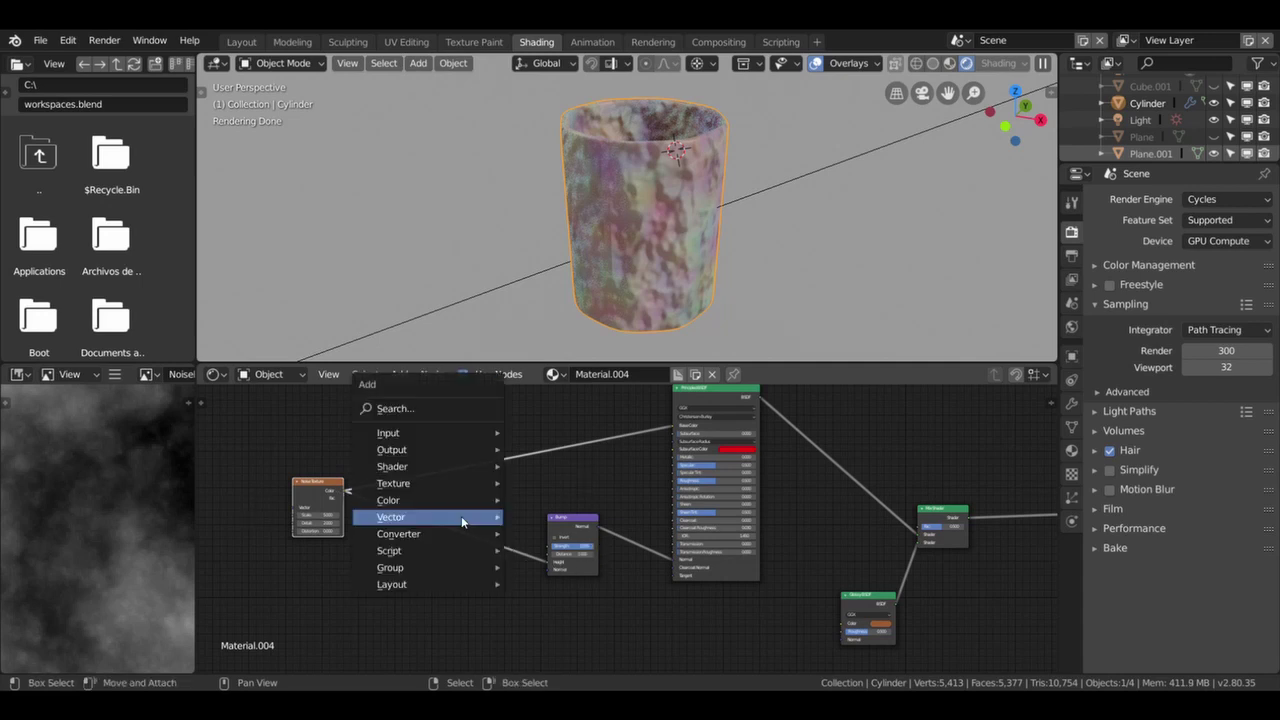
mouse_move(398, 533)
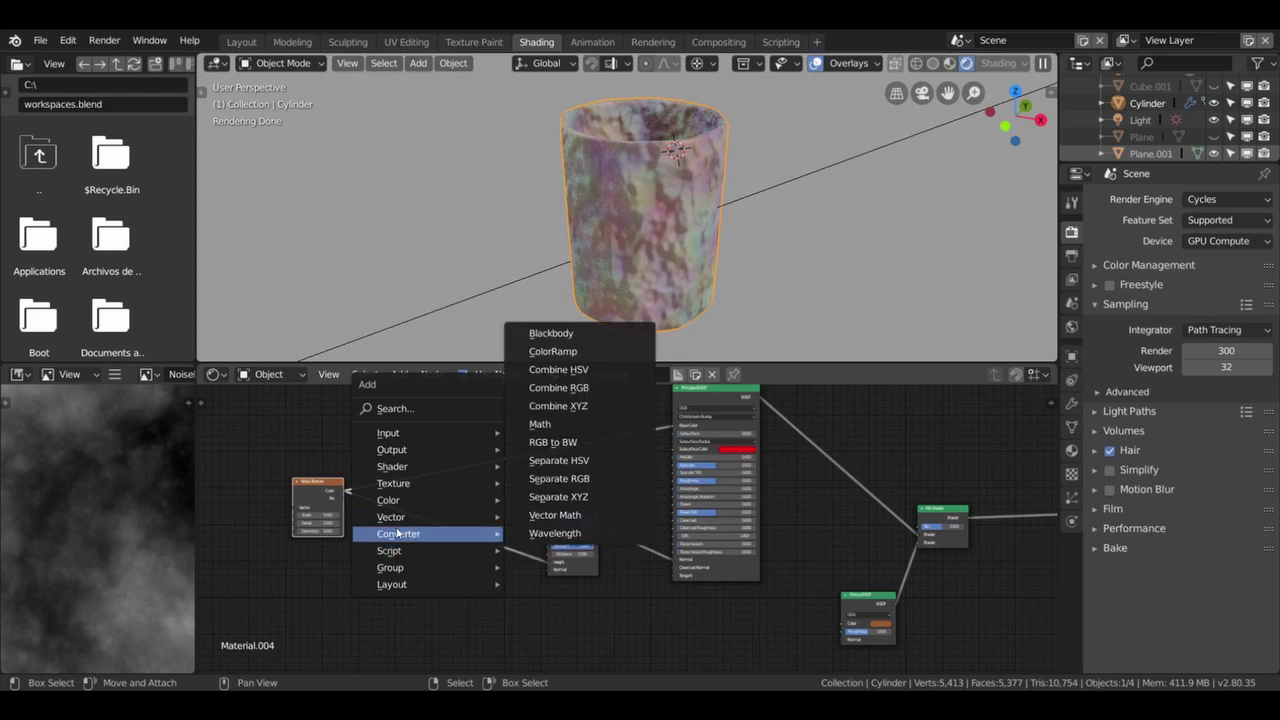
Insert a ColorRamp between Noise Texture and Bump, pulling its black and white stops inward.
left_click(551, 349)
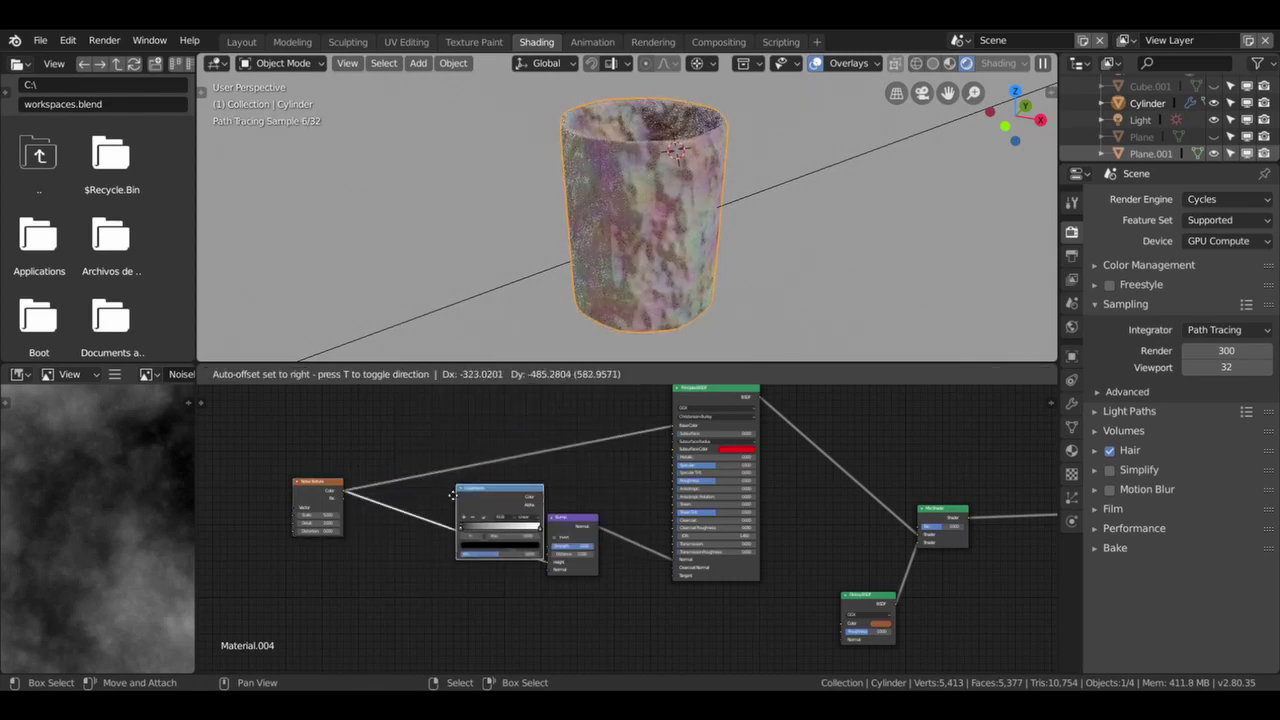
left_click(473, 591)
left_click_drag(436, 543, 468, 538)
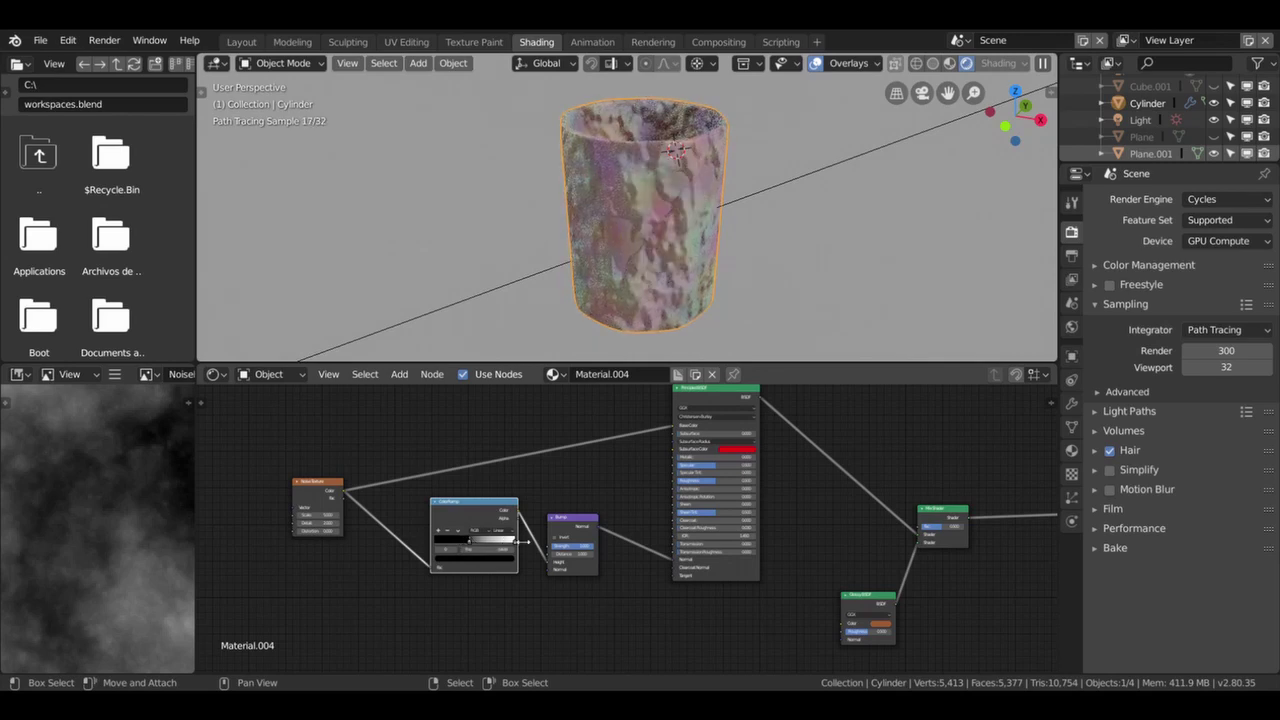
left_click_drag(518, 541, 484, 541)
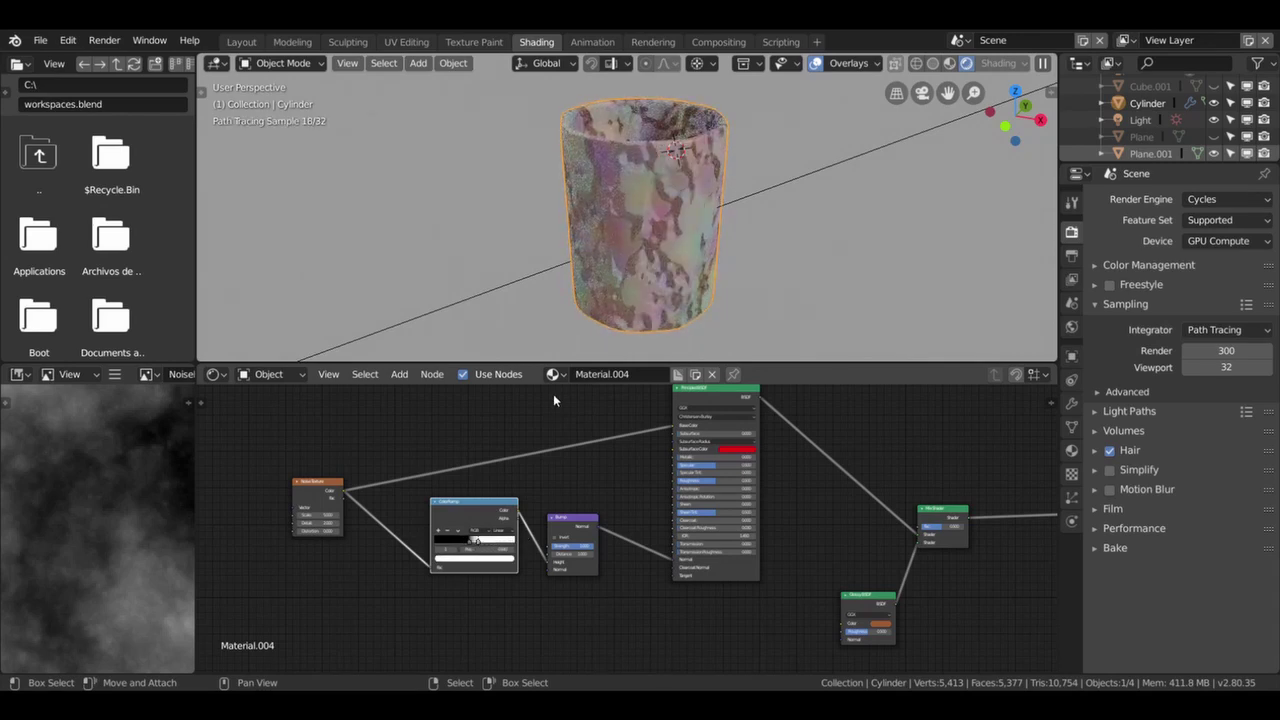
scroll(553, 394, "up", 1)
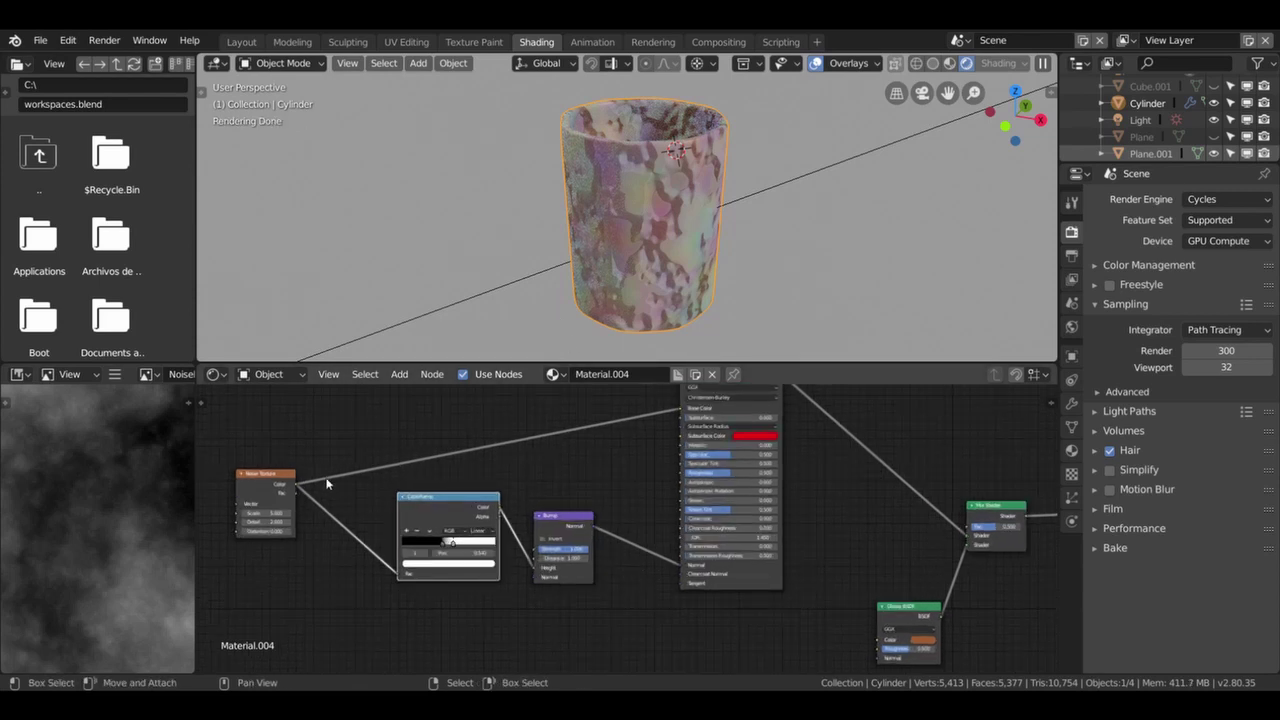
left_click_drag(430, 503, 423, 537)
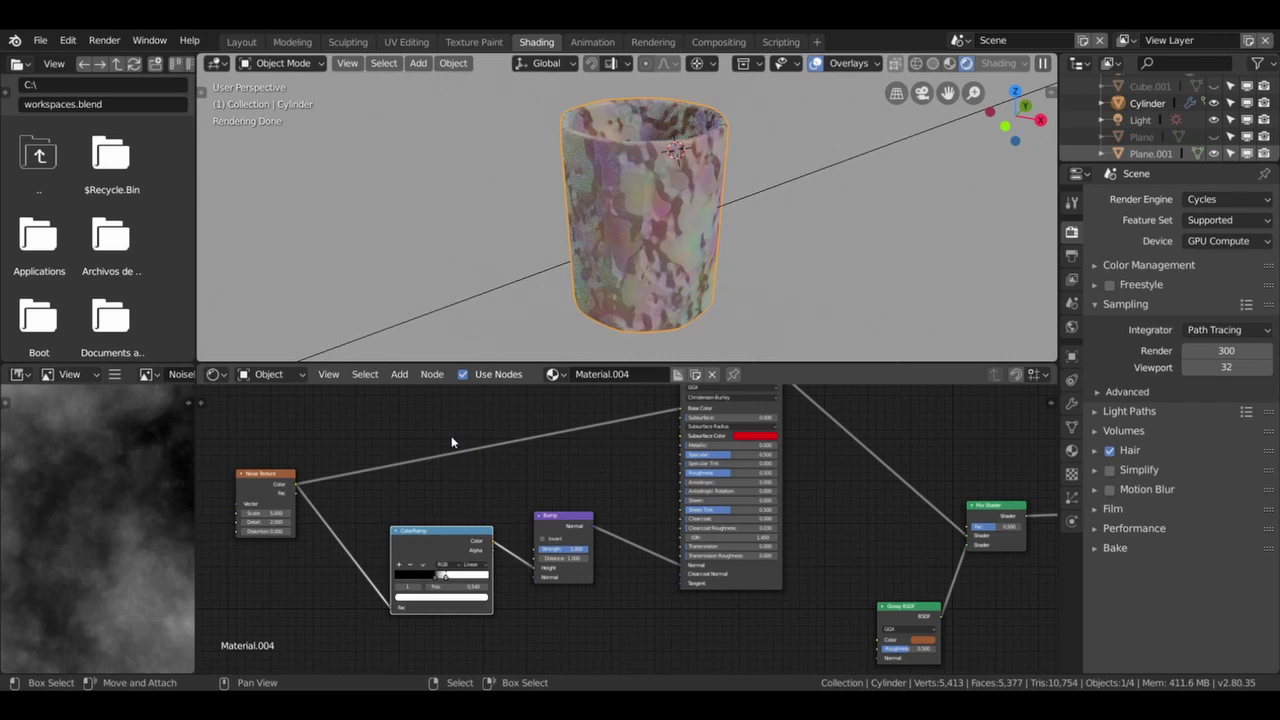
Duplicate the ColorRamp and place the copy on the Principled BSDF link.
key("shift+a")
key("shift+d")
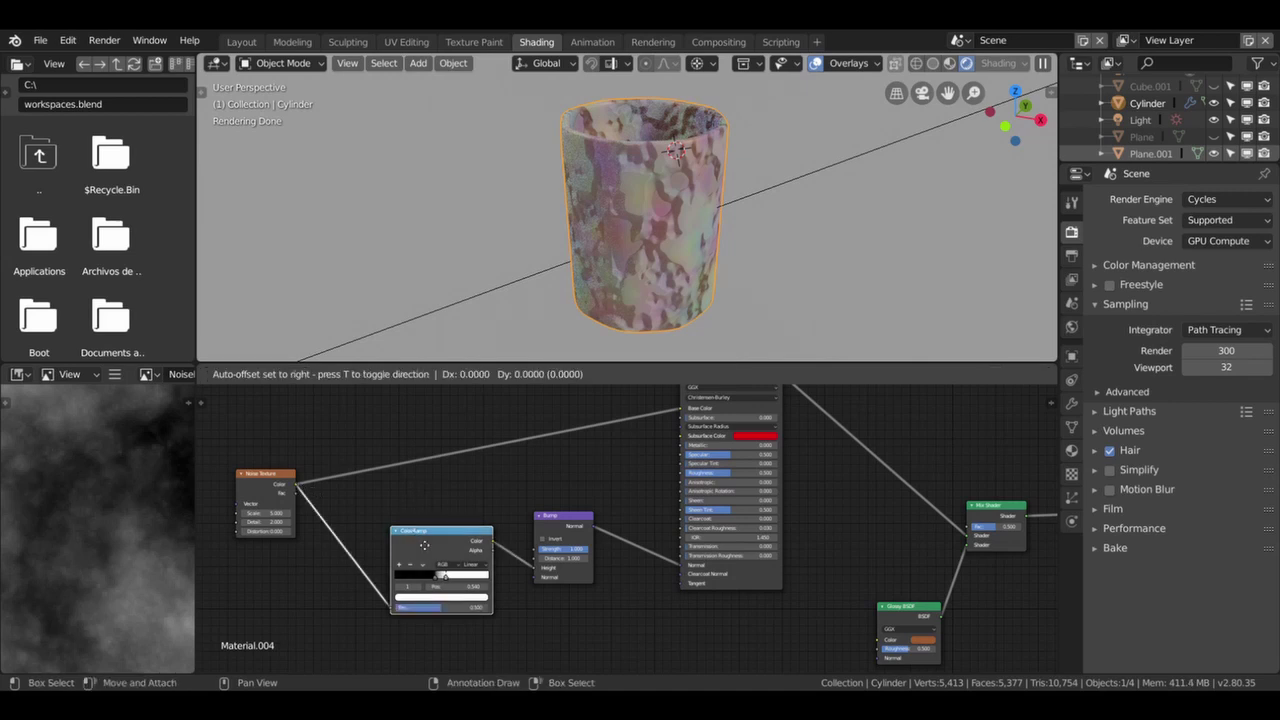
left_click(402, 430)
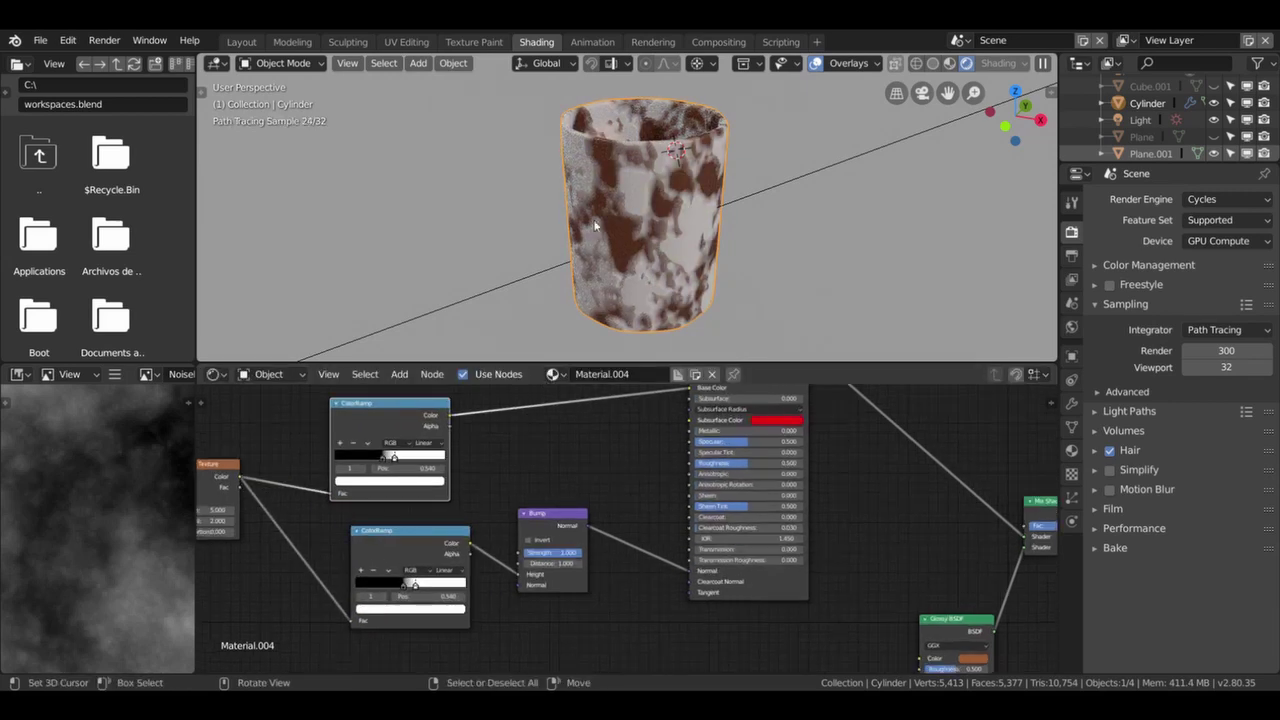
Unplug the second ColorRamp from Base Color and wire it into the Mix Shader Fac.
left_click_drag(440, 427, 462, 427)
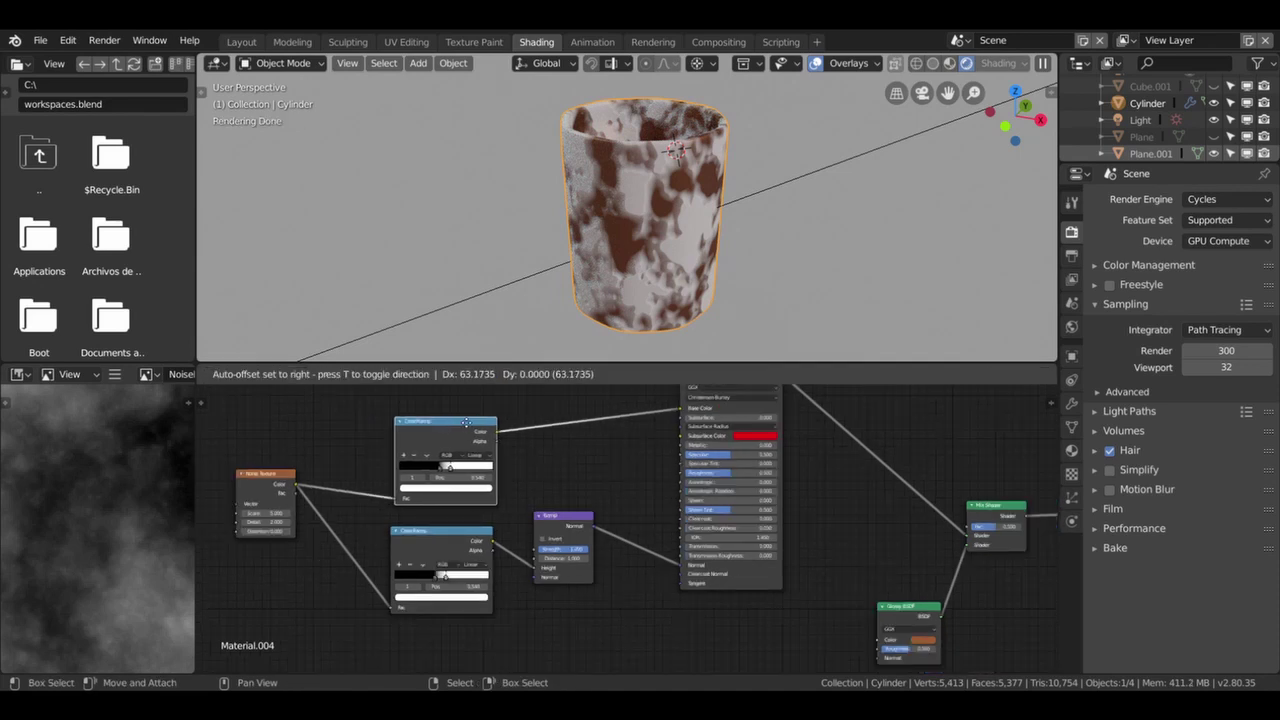
scroll(646, 633, "down", 1)
middle_click_drag(727, 551, 487, 575)
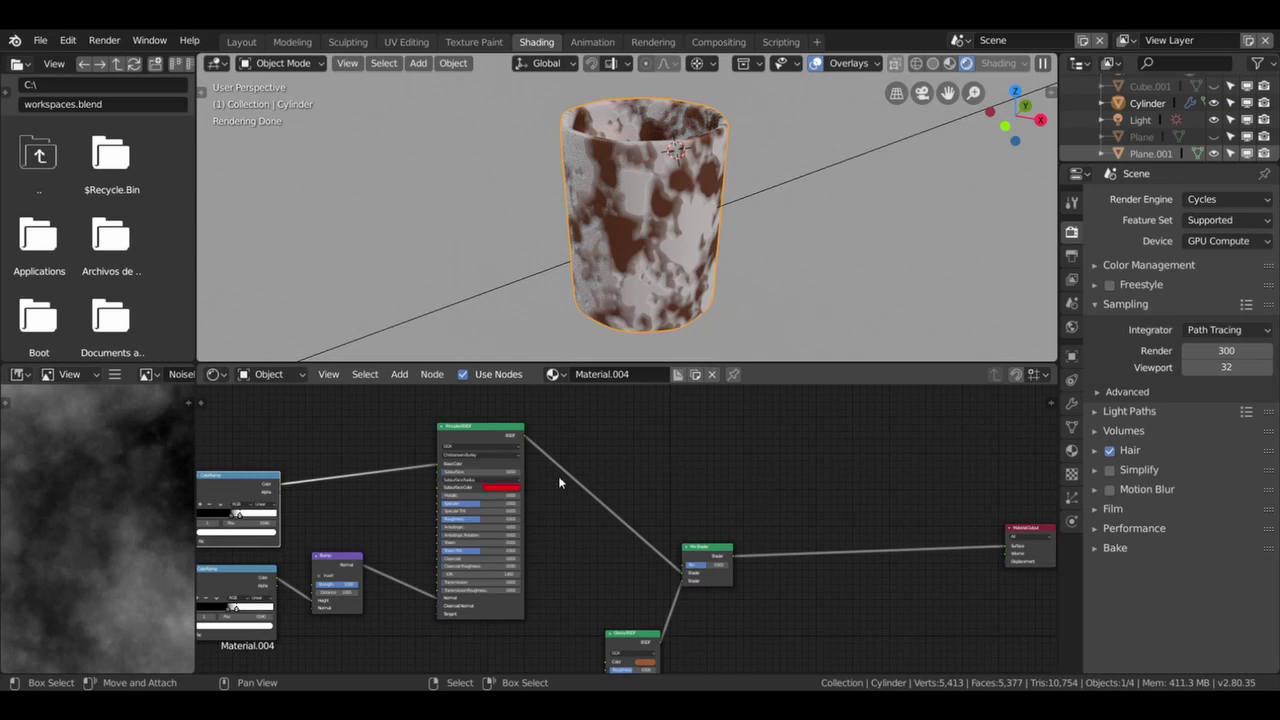
left_click_drag(437, 468, 392, 466)
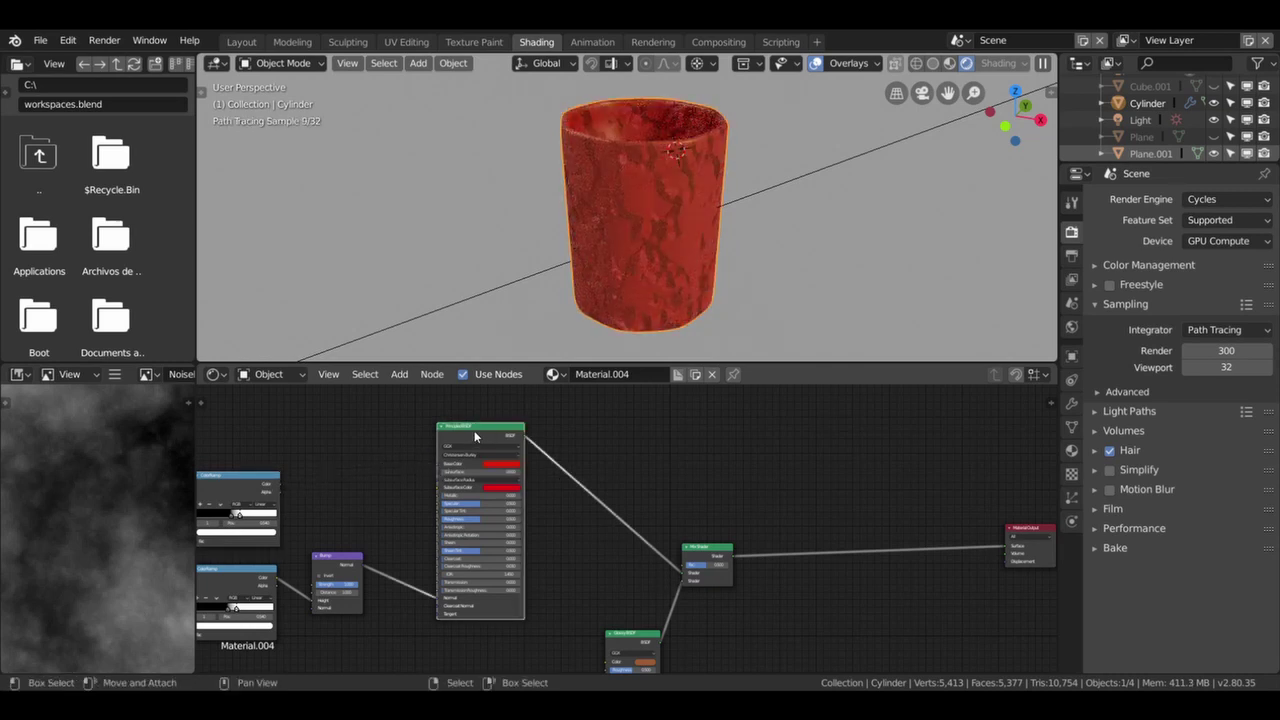
left_click_drag(474, 430, 477, 528)
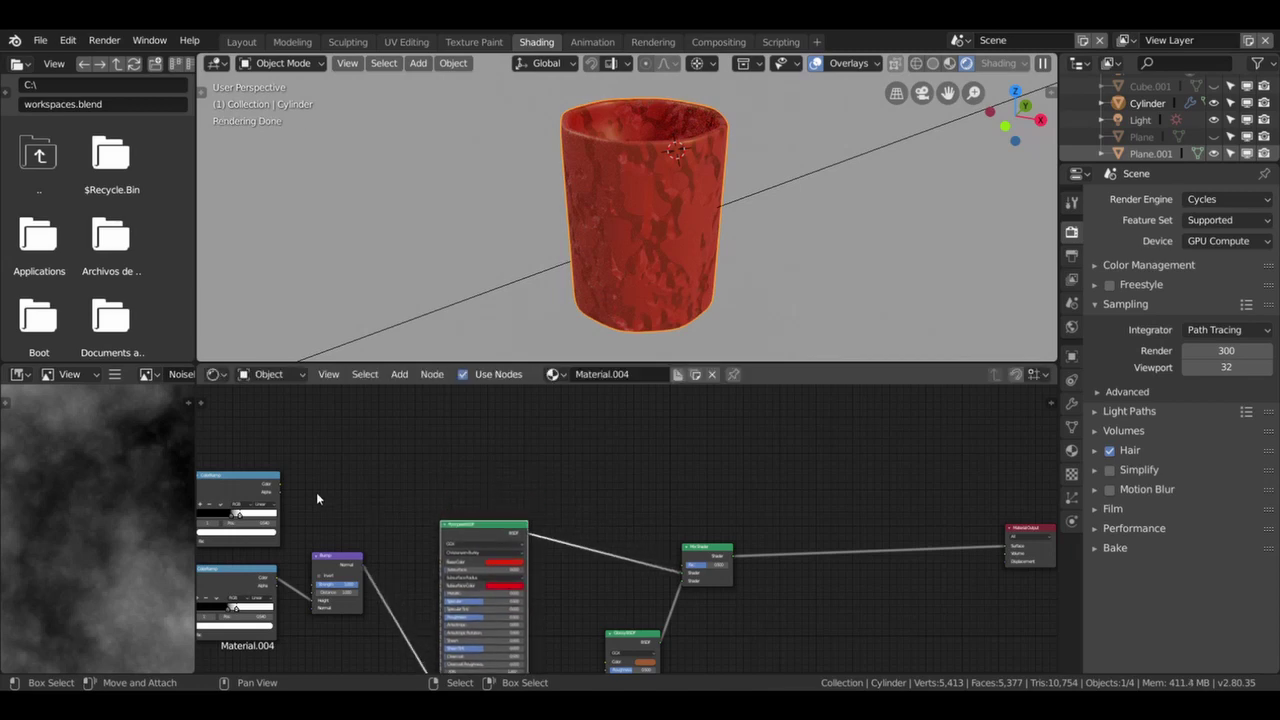
left_click_drag(279, 484, 687, 566)
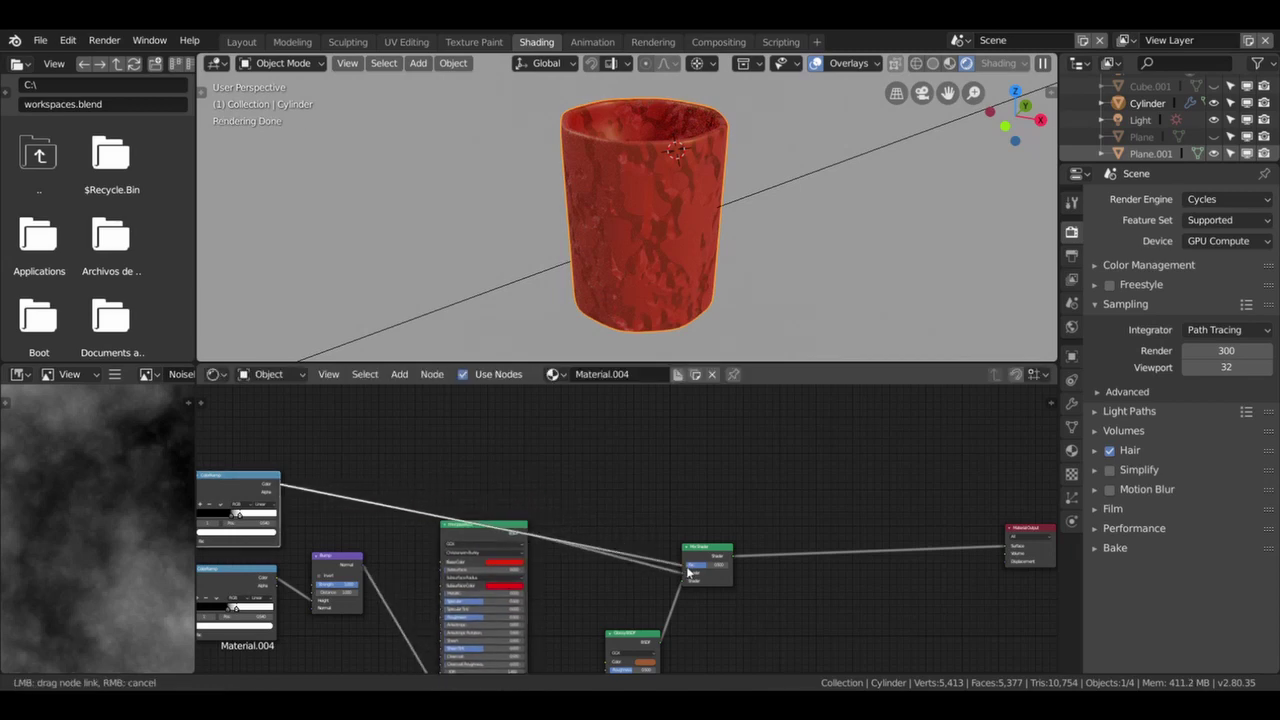
Tidy the node layout by repositioning the Glossy BSDF and Principled BSDF nodes.
scroll(644, 226, "down", 3)
scroll(644, 226, "up", 8)
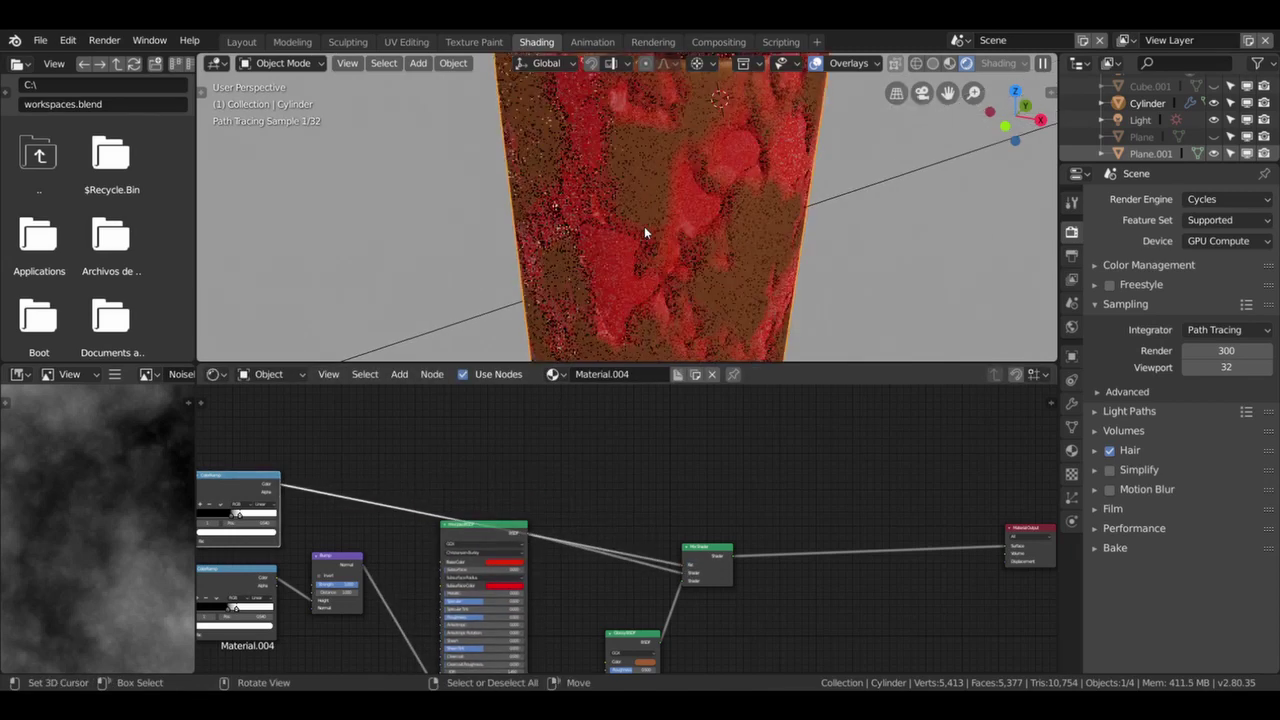
scroll(686, 187, "down", 2)
scroll(640, 505, "down", 1)
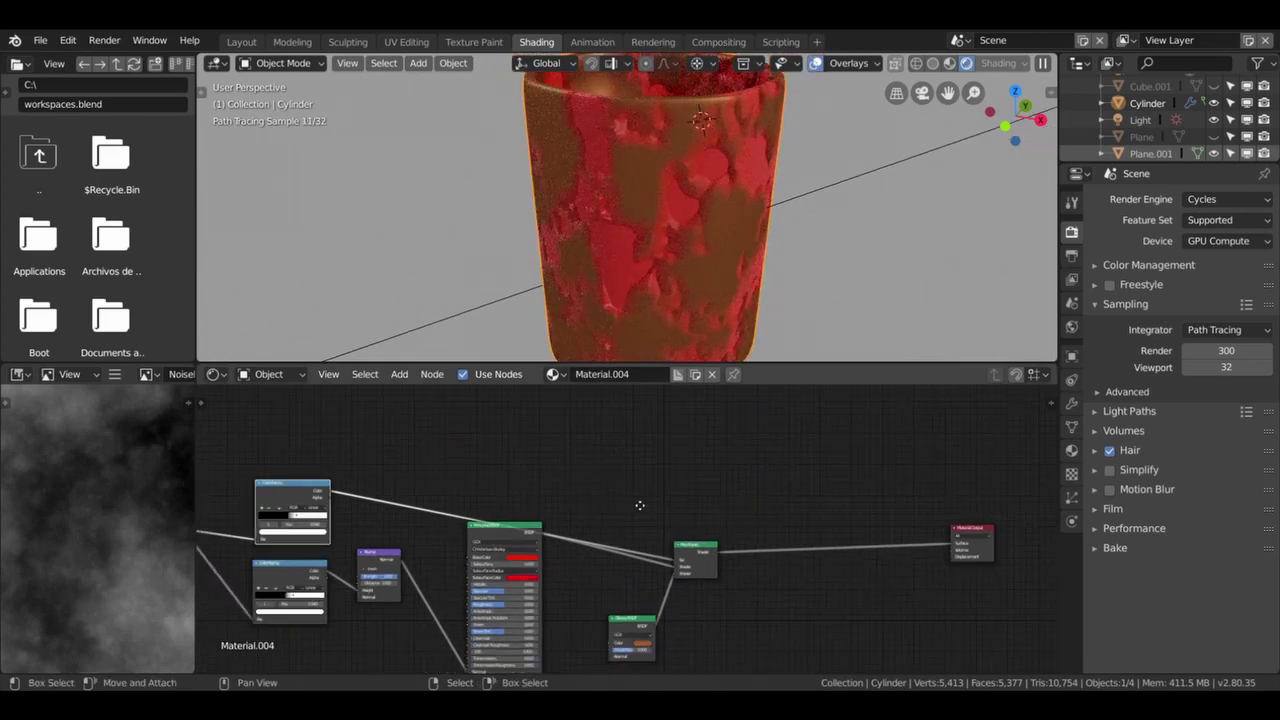
middle_click_drag(640, 505, 730, 400)
mouse_move(778, 506)
left_mouse_down()
mouse_move(751, 491)
mouse_move(770, 520)
left_mouse_up()
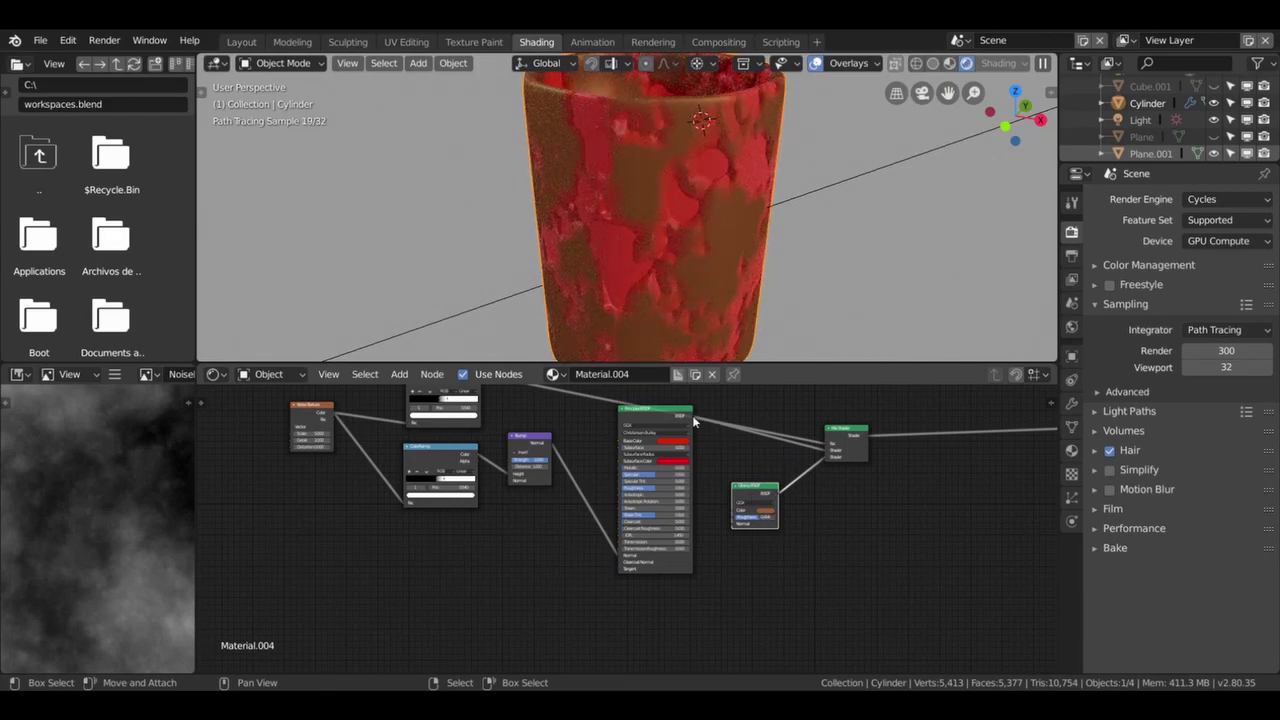
left_click_drag(665, 420, 657, 448)
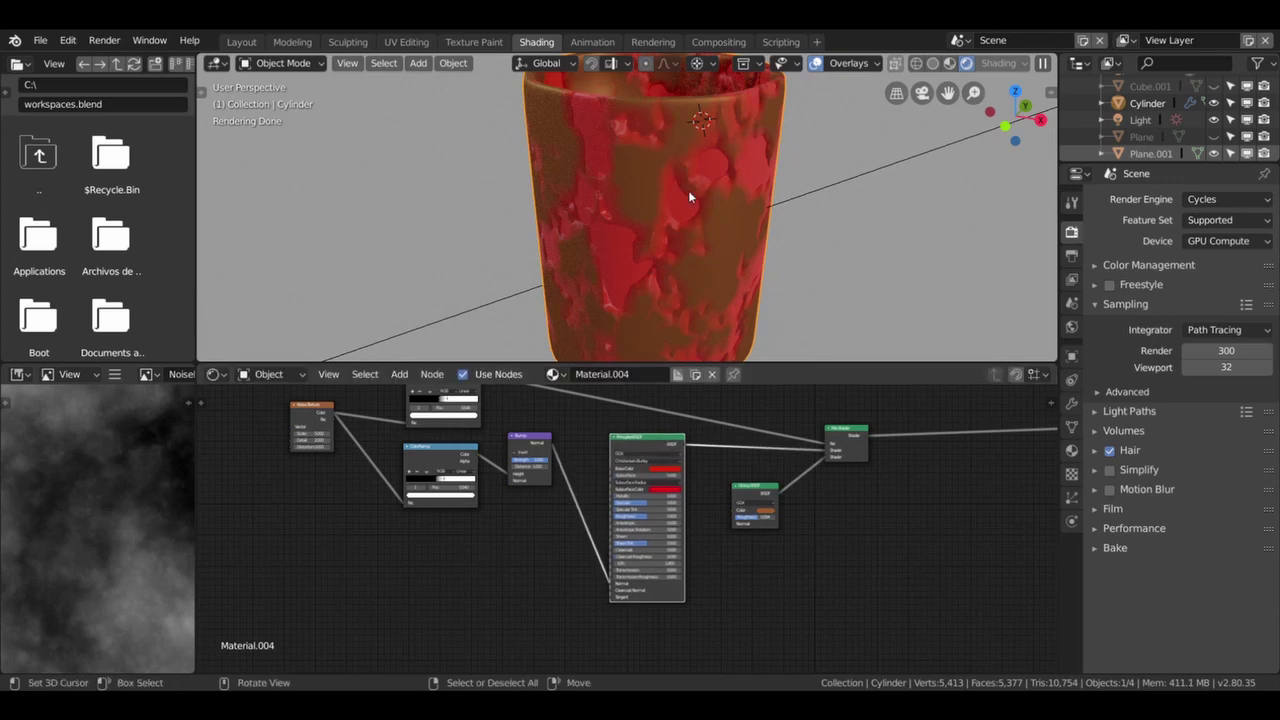
scroll(618, 302, "up", 1)
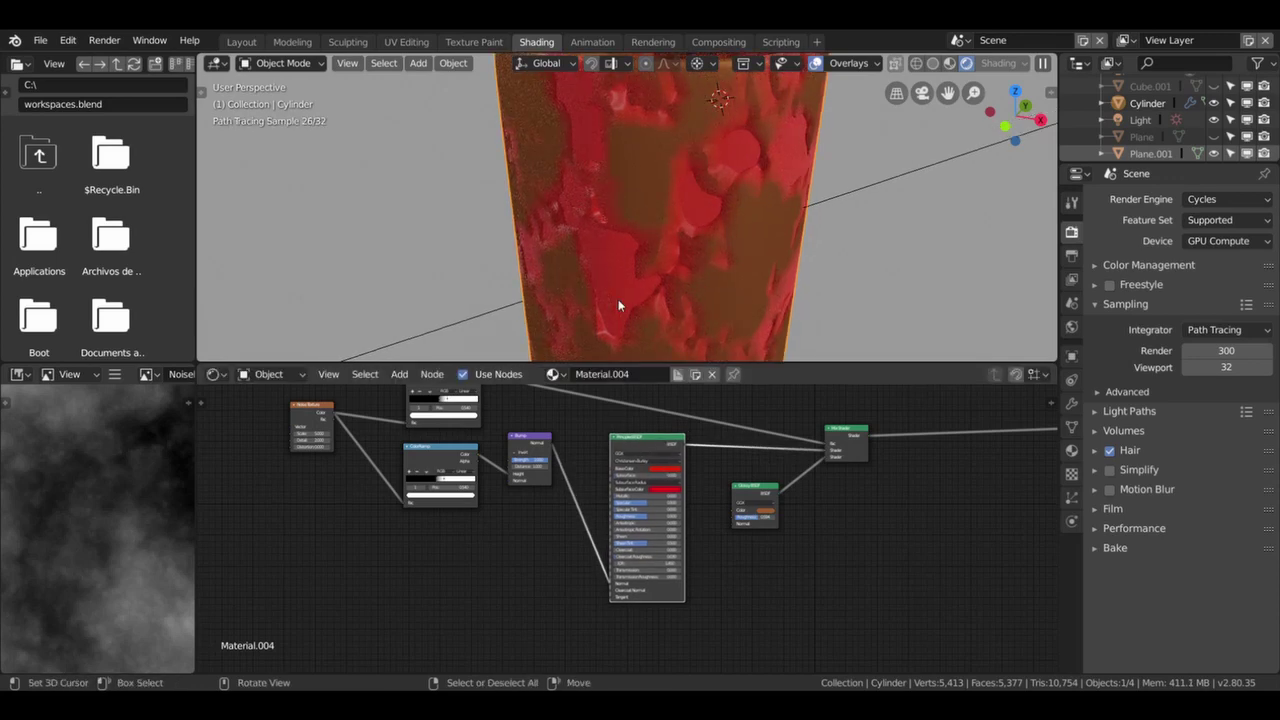
Change the Principled BSDF base colour from red to light blue.
left_click(668, 469)
left_click_drag(679, 426, 674, 392)
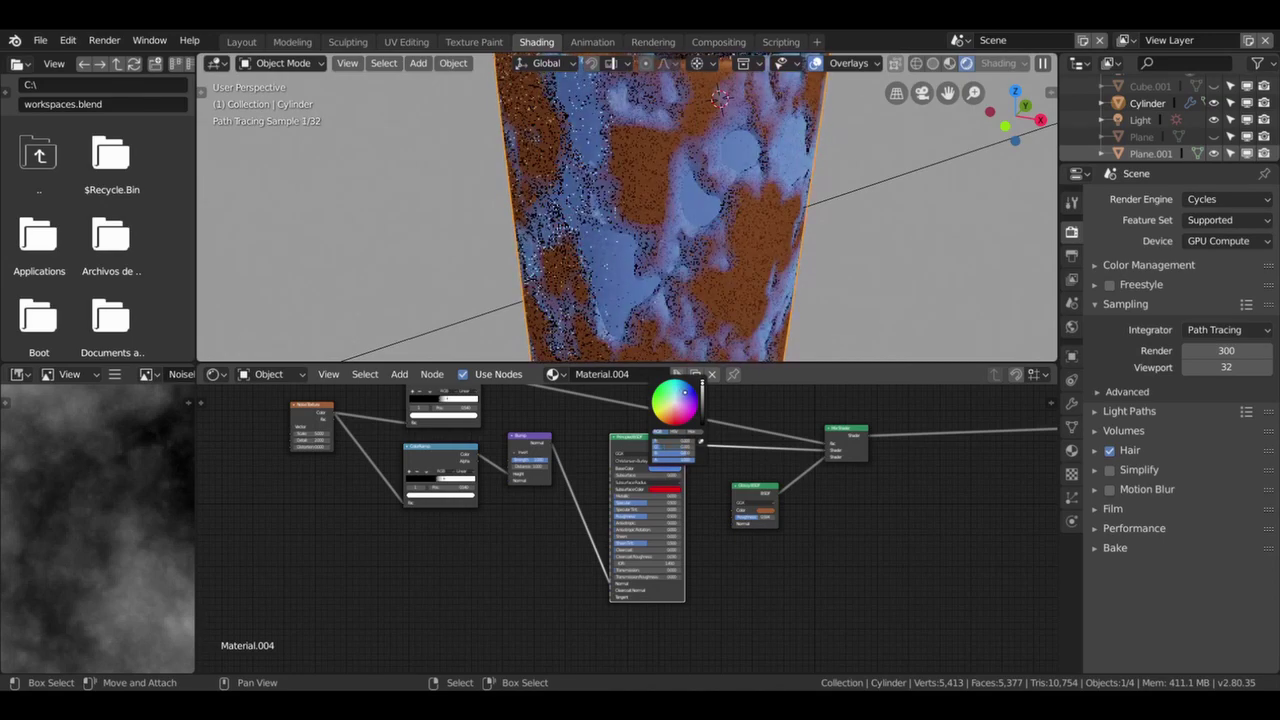
scroll(724, 195, "down", 2)
scroll(722, 202, "down", 2)
scroll(521, 566, "down", 1)
Add Texture Coordinate and Mapping nodes to the Noise Texture with Ctrl+T.
scroll(526, 590, "up", 2)
scroll(603, 516, "up", 2)
left_click(650, 430)
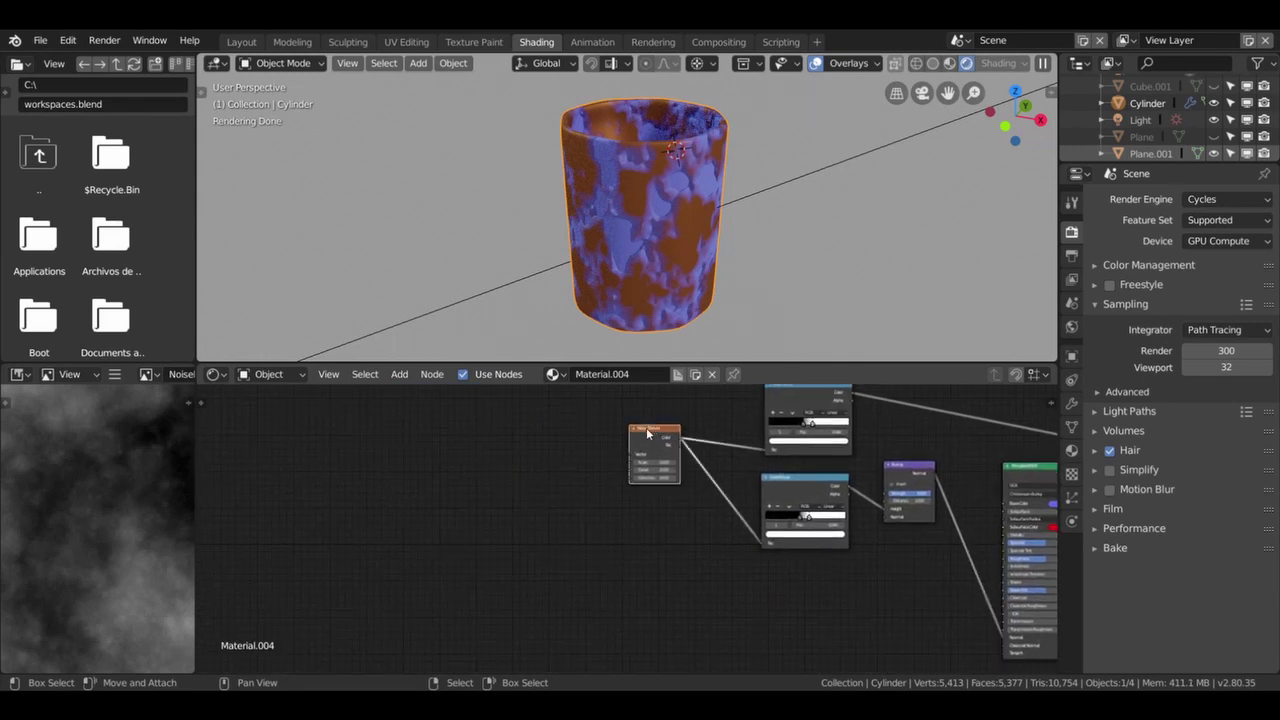
key("ctrl+t")
Link the UV coordinates into the Mapping node and set its type to Point.
scroll(638, 542, "up", 1)
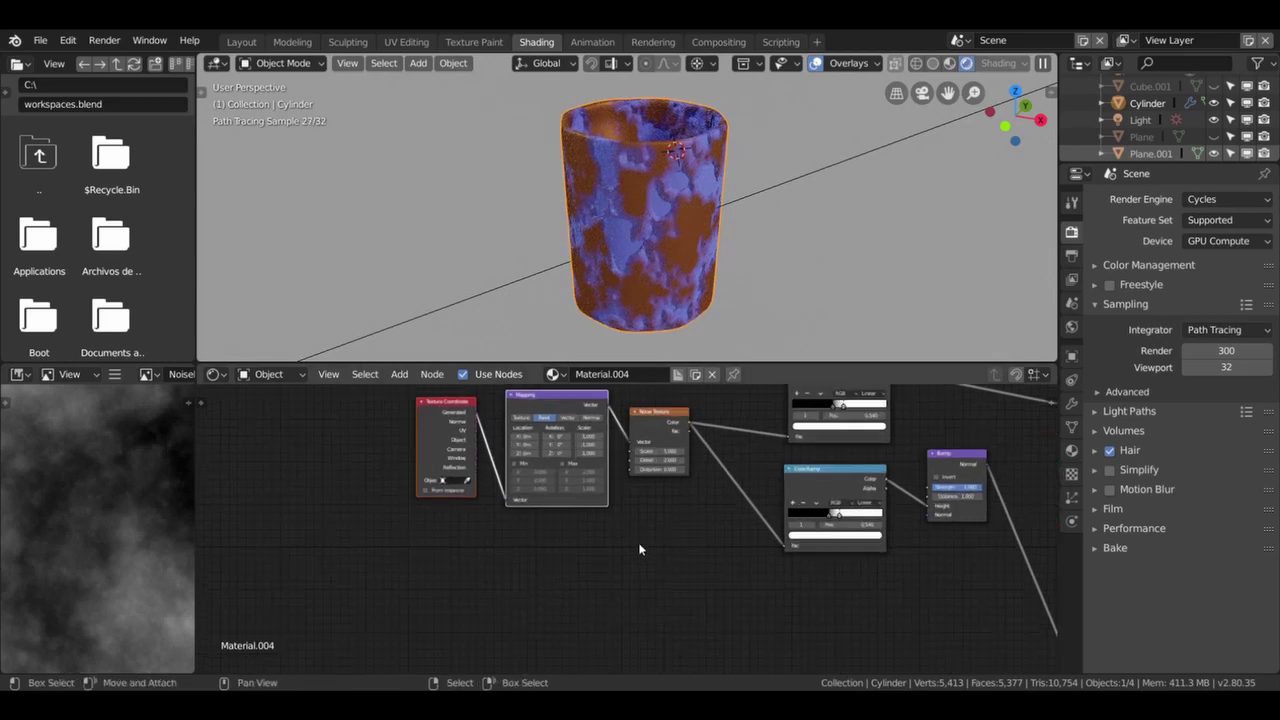
scroll(590, 530, "up", 1)
left_click_drag(393, 449, 433, 537)
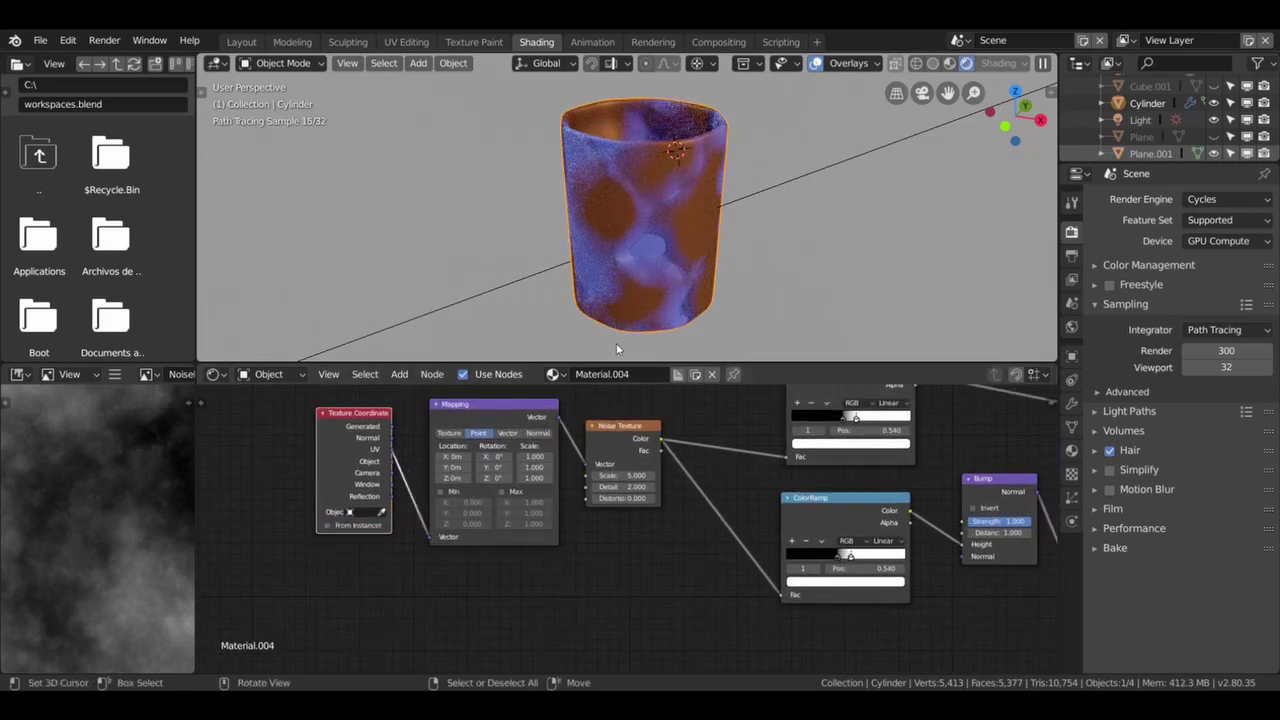
scroll(607, 453, "up", 2)
middle_click_drag(607, 453, 481, 477)
left_click(373, 423)
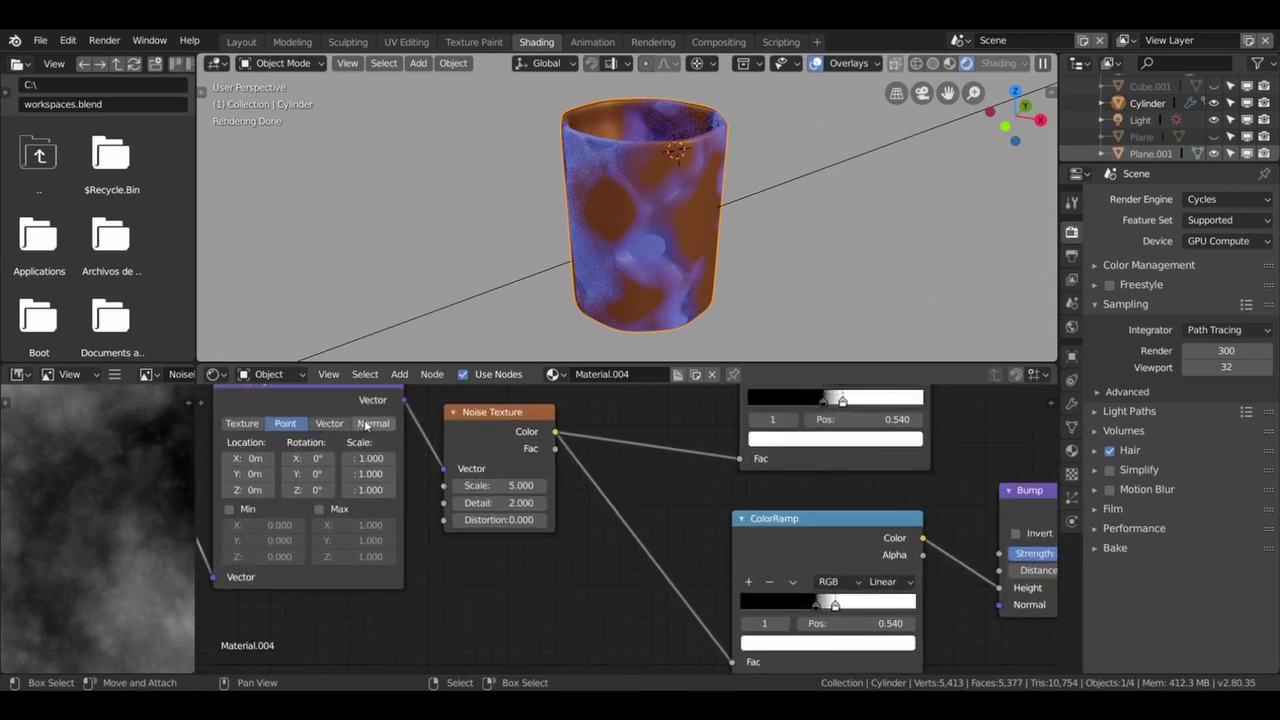
left_click(330, 423)
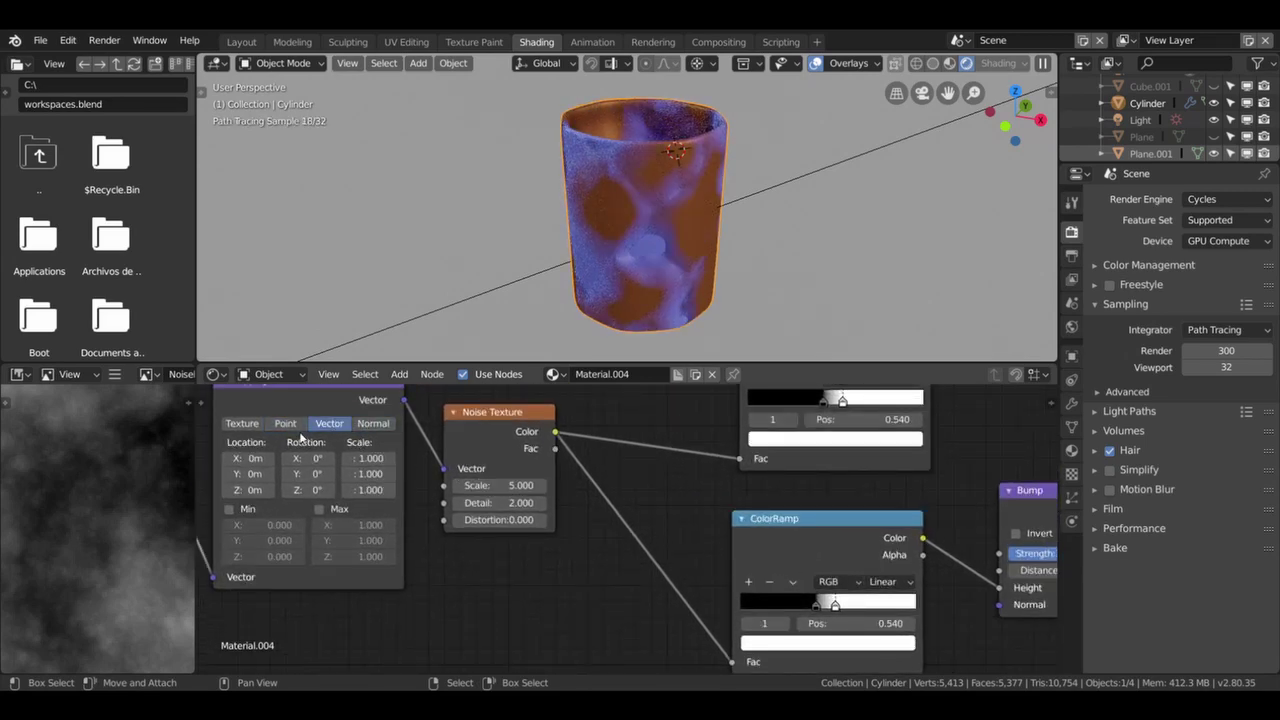
left_click(285, 423)
Set the Noise Texture to Scale 18.8, Detail 9.8 and Distortion 1.3.
scroll(607, 535, "up", 2)
middle_click_drag(477, 480, 535, 482)
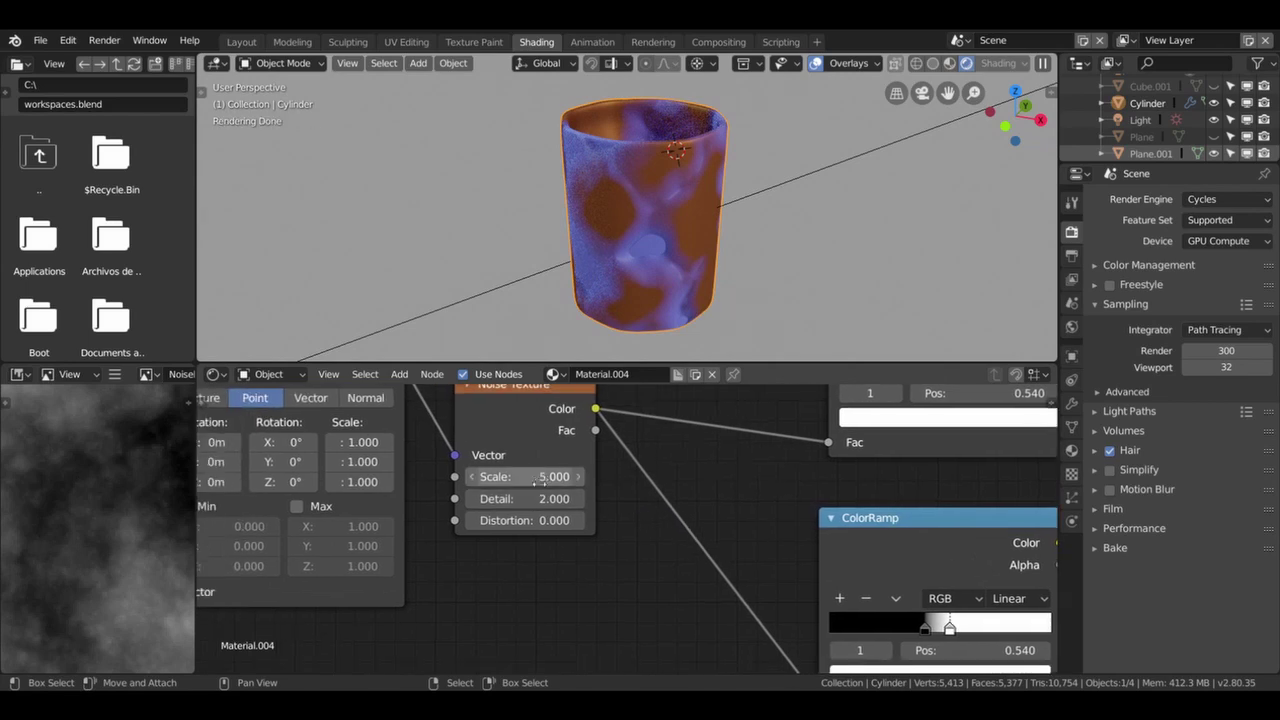
left_click_drag(525, 476, 829, 476)
mouse_move(525, 498)
left_mouse_down()
mouse_move(590, 498)
mouse_move(542, 520)
mouse_move(594, 520)
mouse_move(531, 520)
left_mouse_up()
scroll(759, 227, "down", 2)
scroll(671, 244, "up", 5)
scroll(677, 214, "down", 1)
left_click_drag(531, 520, 501, 520)
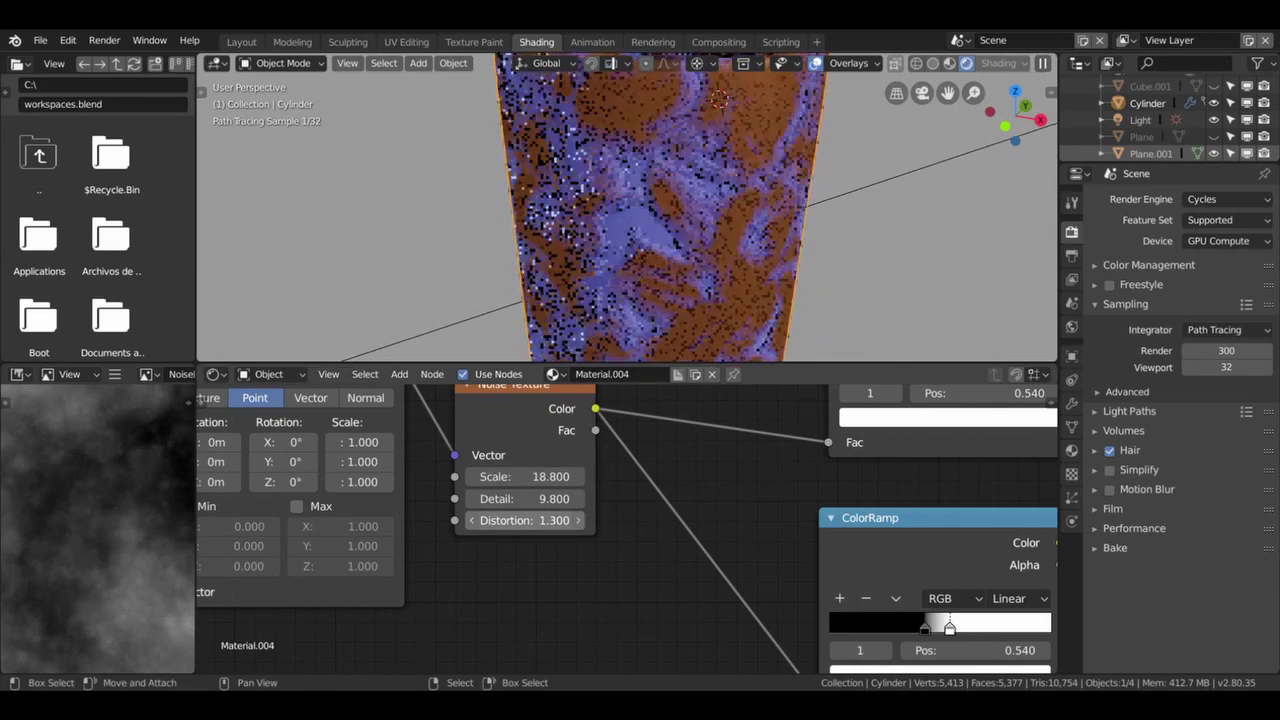
scroll(664, 267, "down", 5)
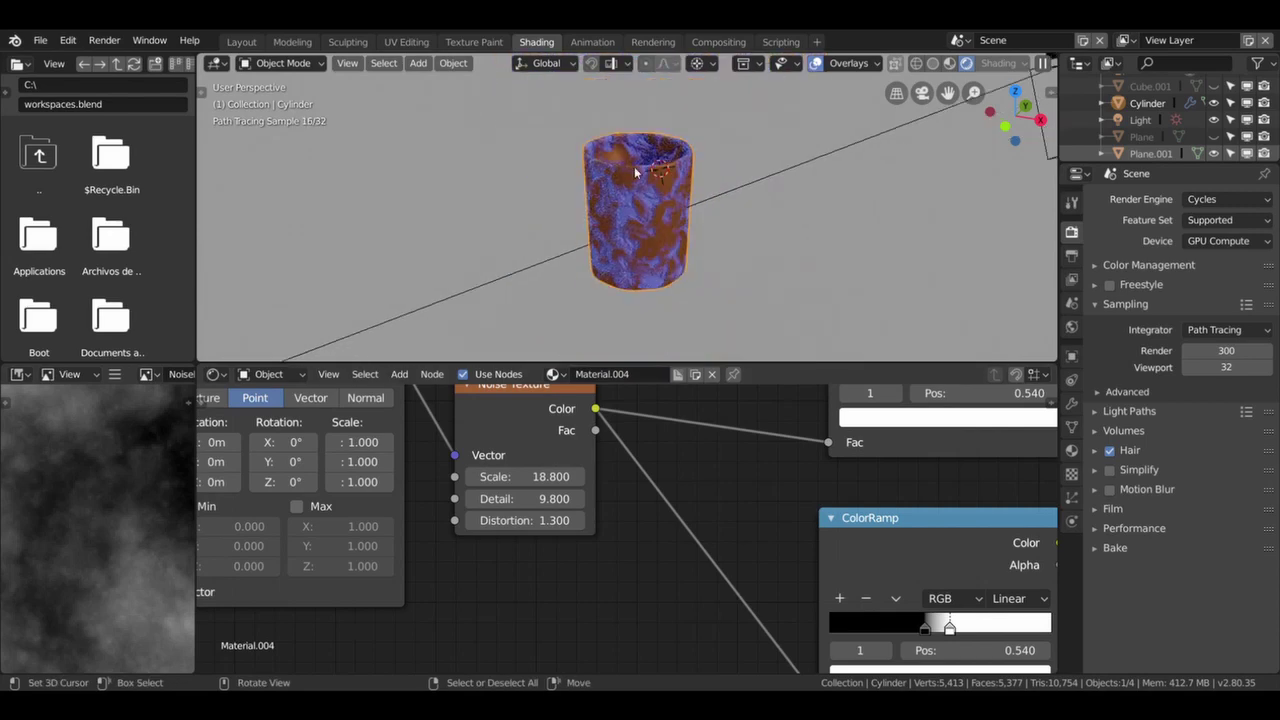
Set the Glossy BSDF colour to a bright vivid blue.
middle_click_drag(718, 393, 330, 350)
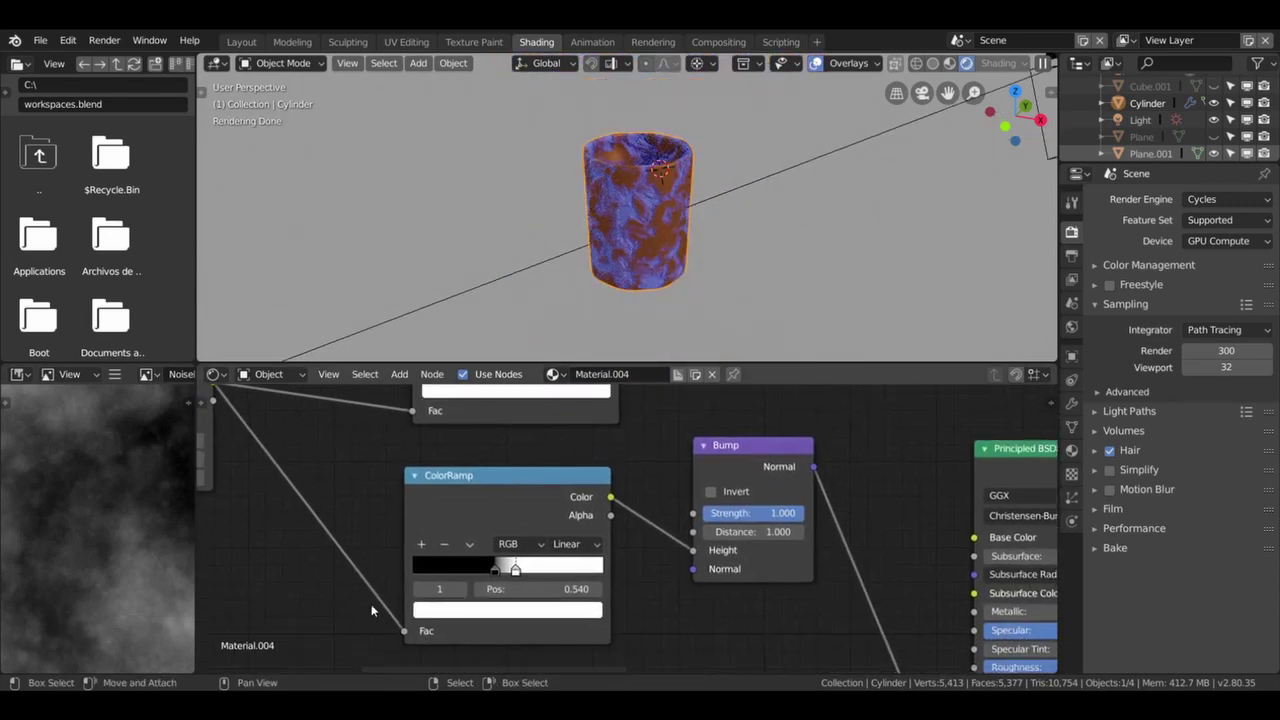
middle_click_drag(851, 538, 393, 543)
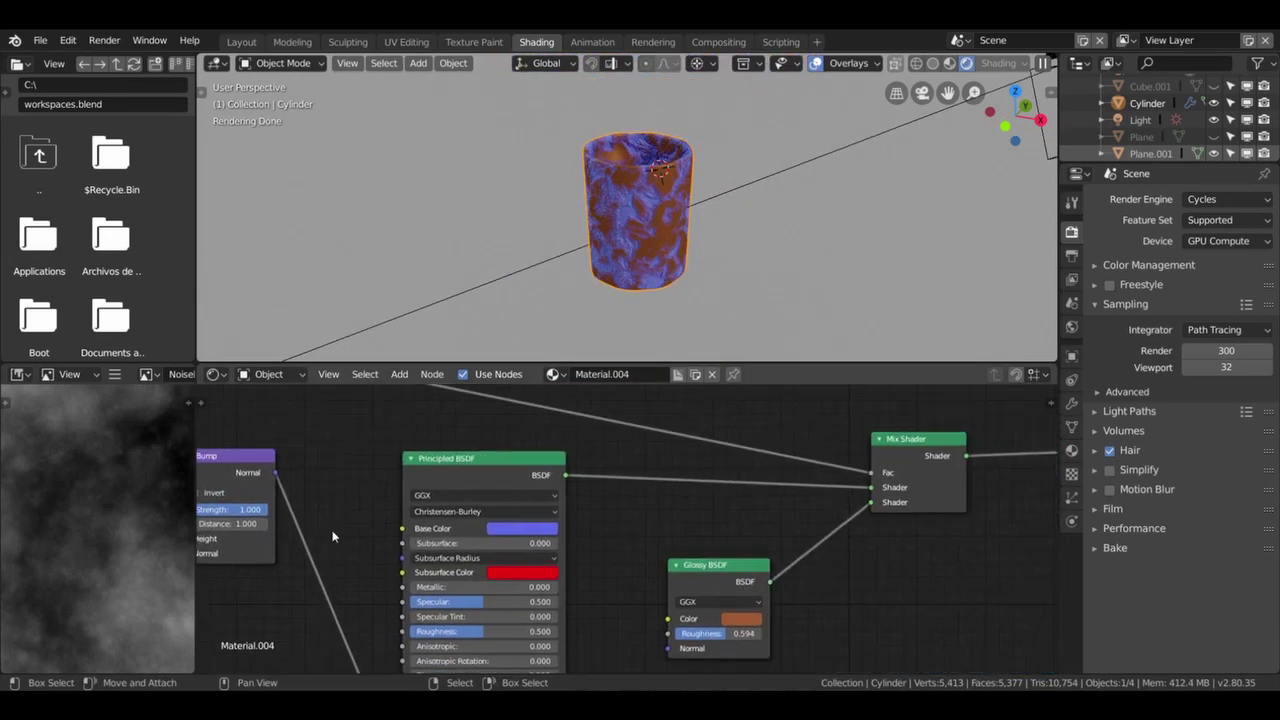
left_click(727, 615)
left_click_drag(760, 503, 813, 450)
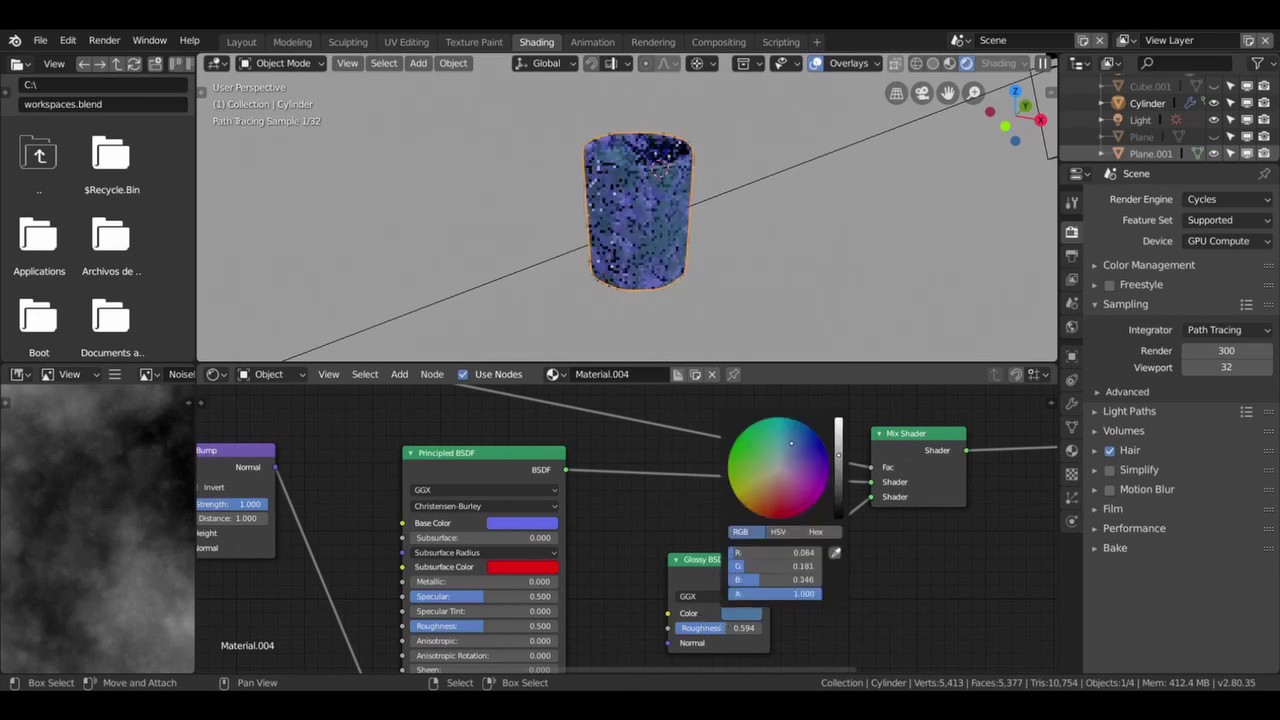
mouse_move(838, 455)
left_mouse_down()
mouse_move(838, 485)
mouse_move(795, 440)
left_mouse_up()
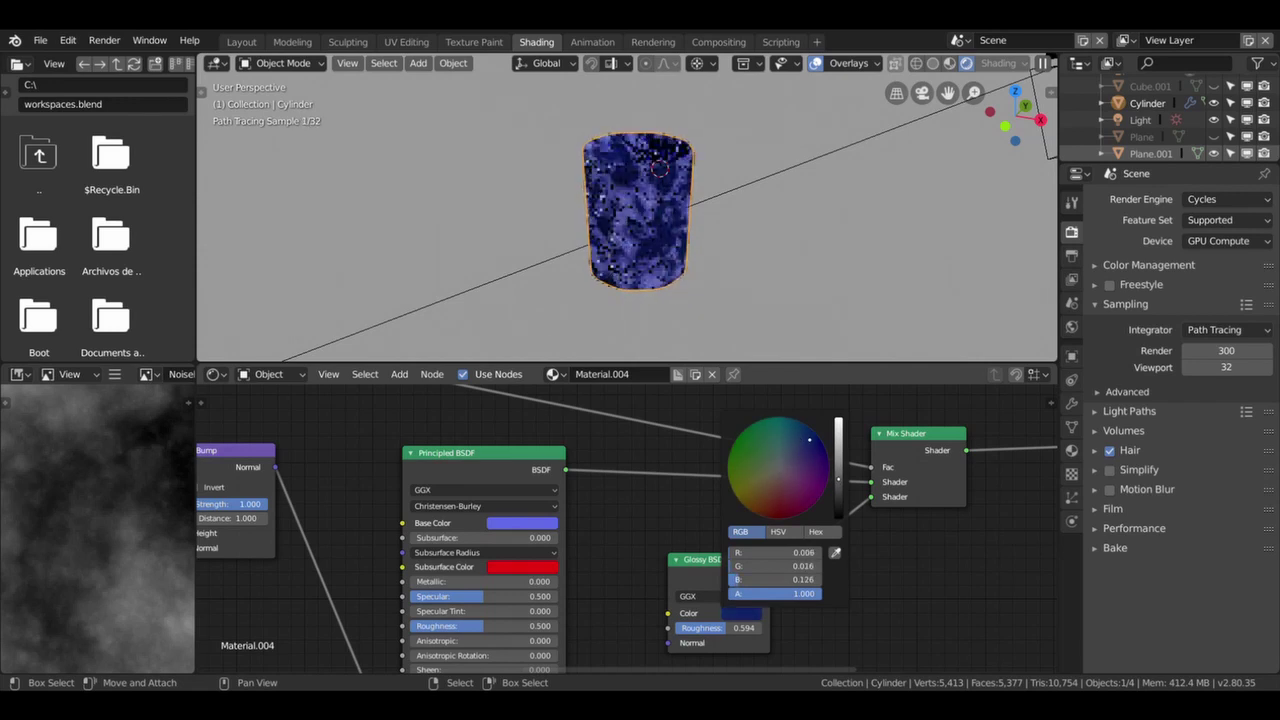
left_click_drag(838, 476, 838, 421)
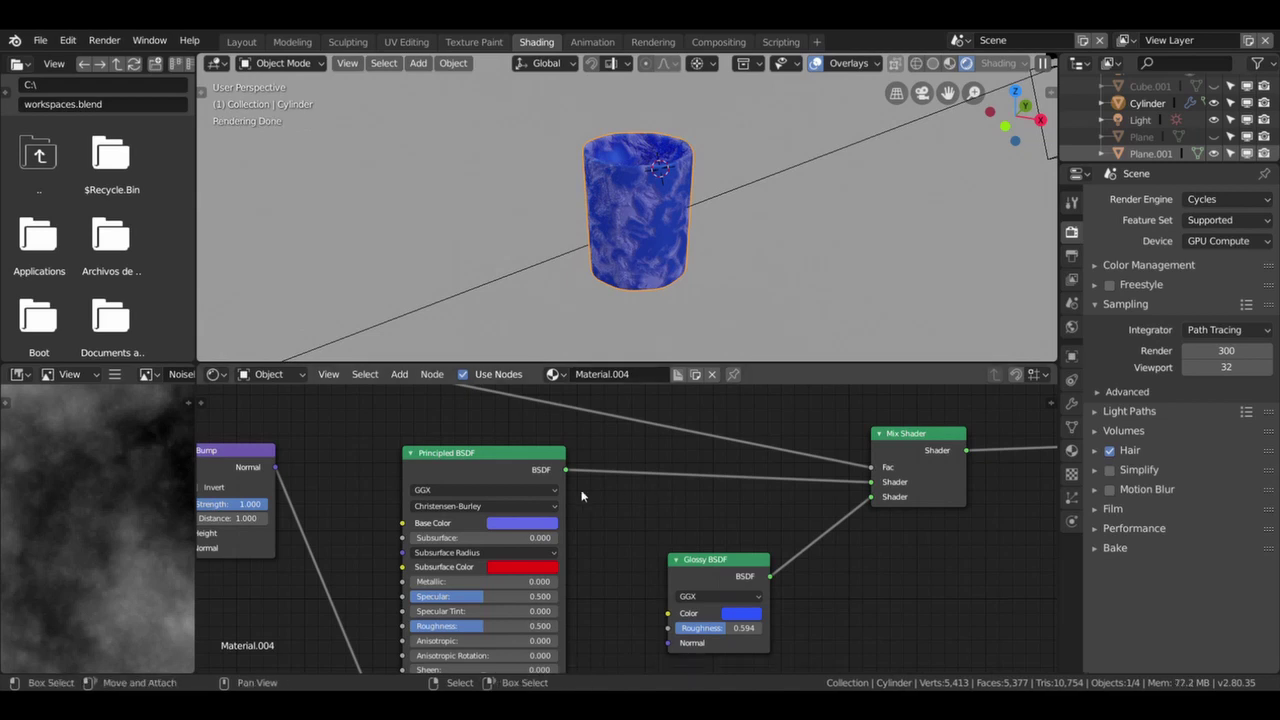
Lighten the Principled BSDF base colour to pale lavender.
left_click(540, 523)
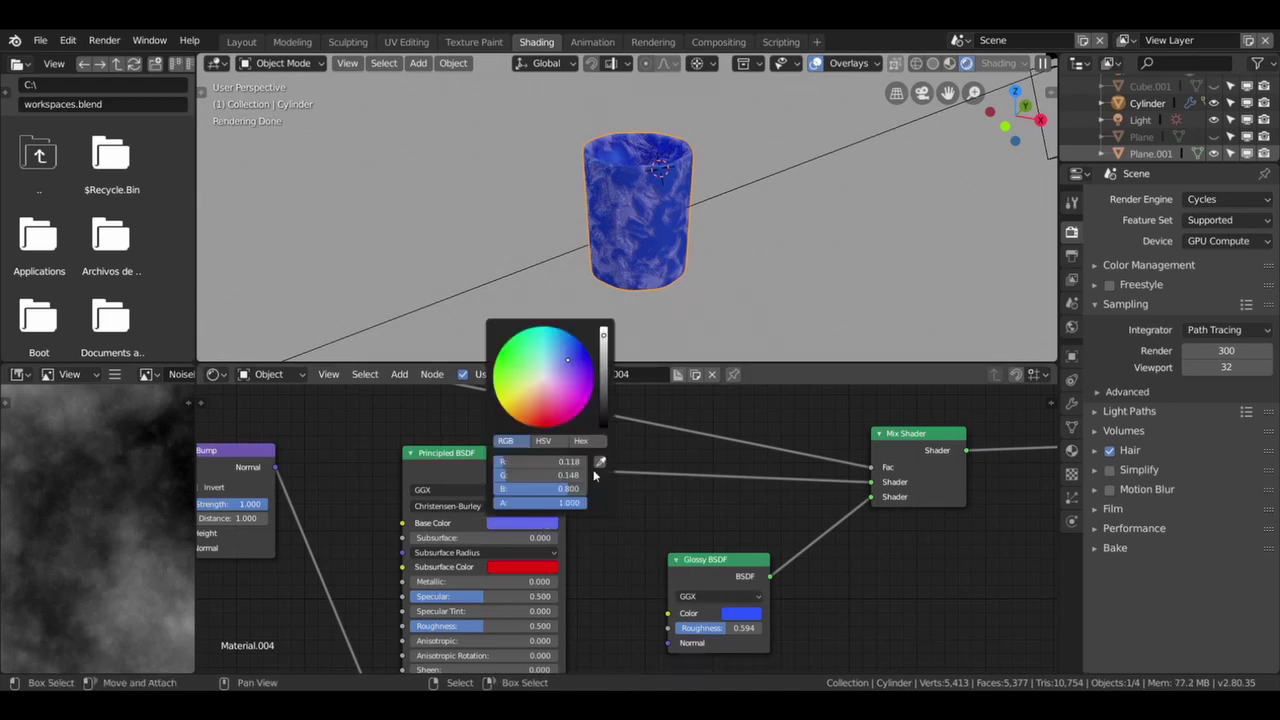
left_click_drag(601, 360, 603, 328)
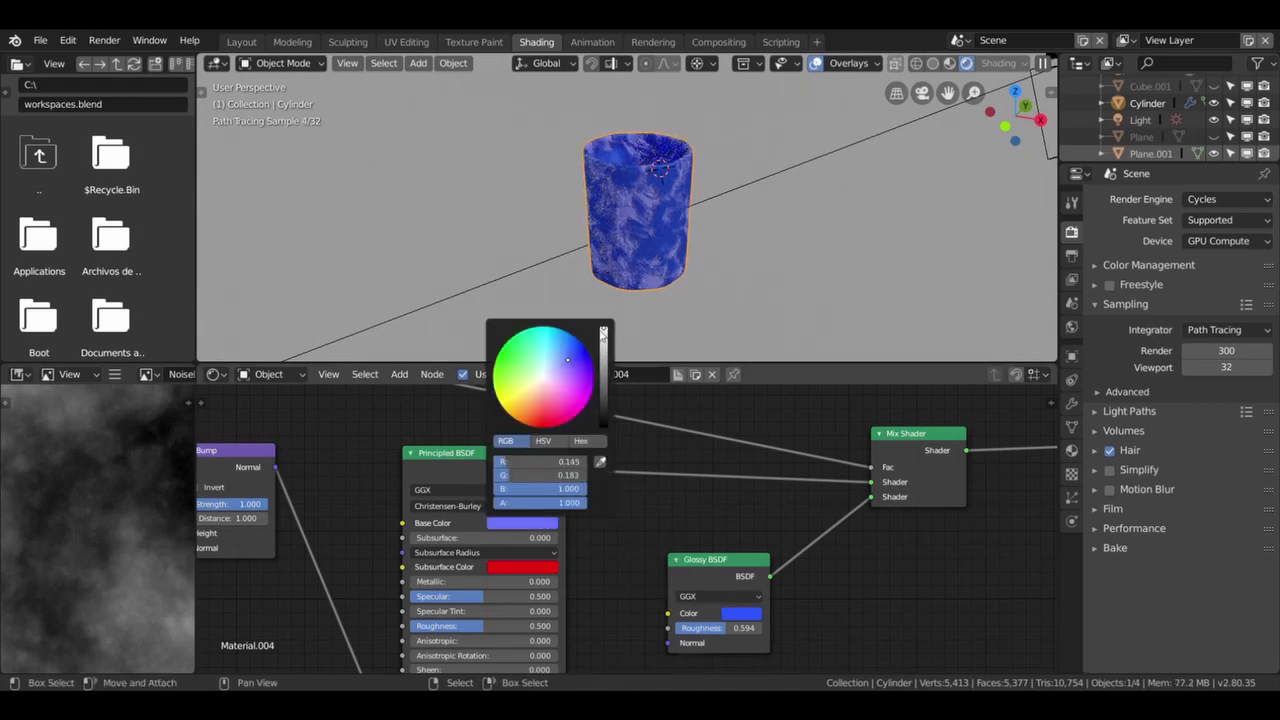
left_click_drag(564, 373, 551, 372)
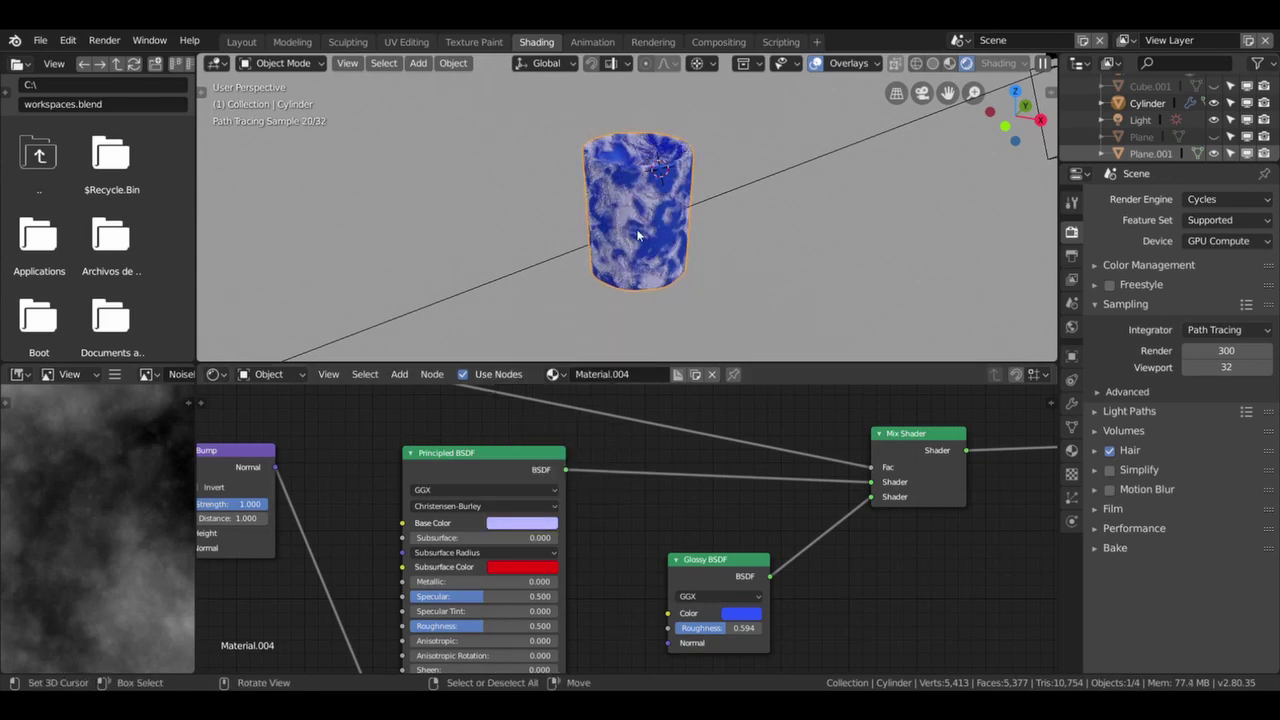
scroll(648, 245, "up", 3)
mouse_move(648, 240)
middle_mouse_down()
mouse_move(620, 234)
mouse_move(621, 181)
middle_mouse_up()
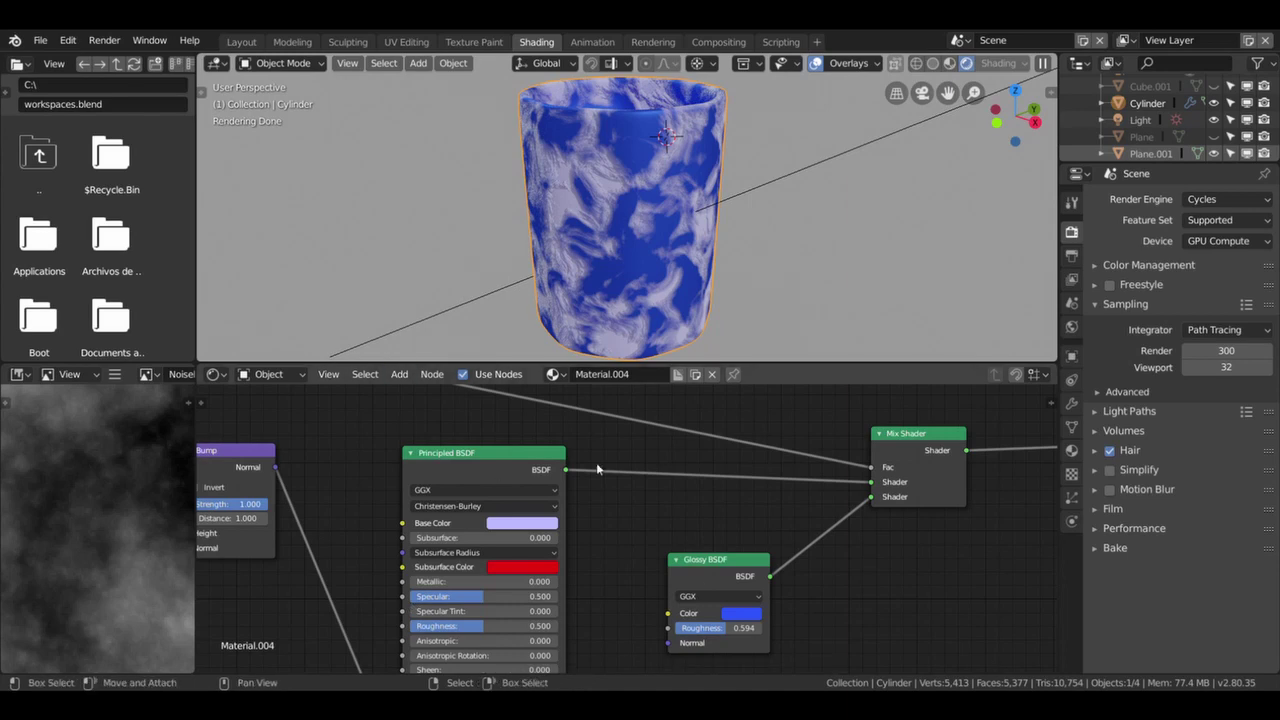
scroll(604, 240, "down", 2)
scroll(741, 582, "down", 2)
scroll(741, 582, "down", 2)
scroll(741, 582, "down", 2)
scroll(741, 582, "up", 1)
middle_click_drag(756, 570, 745, 546)
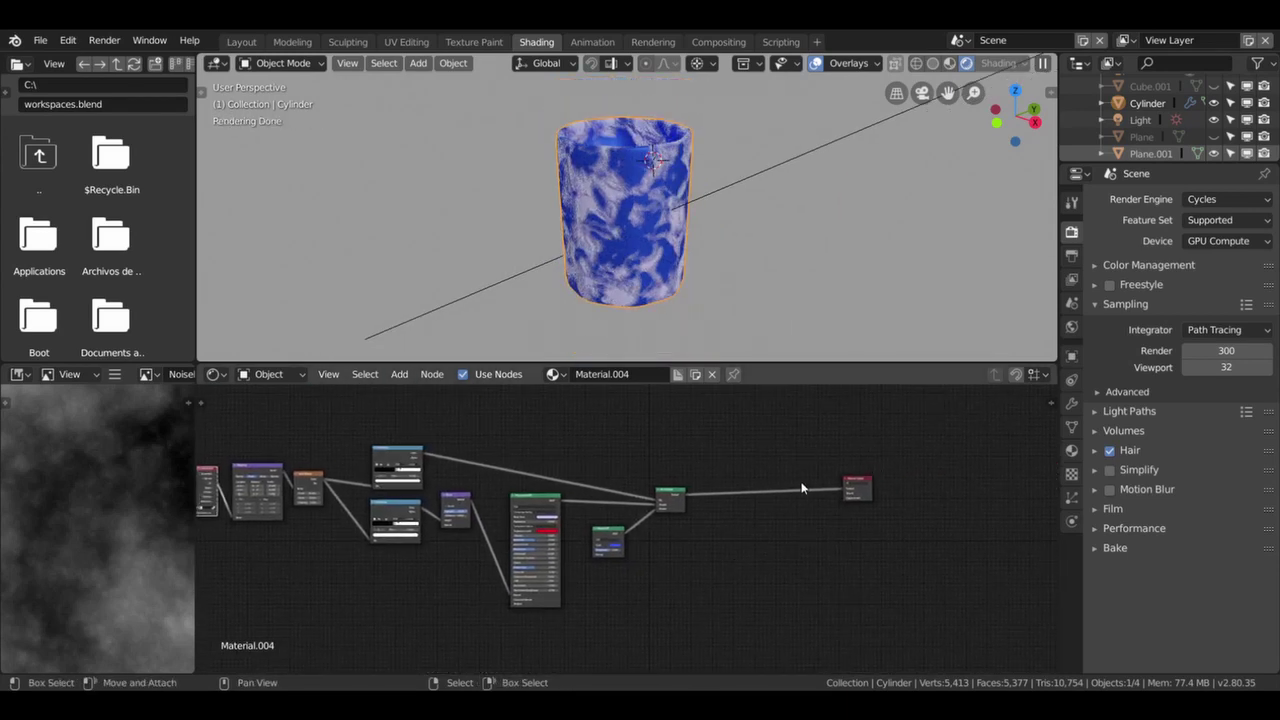
scroll(702, 553, "up", 1)
scroll(746, 560, "up", 1)
scroll(773, 531, "up", 1)
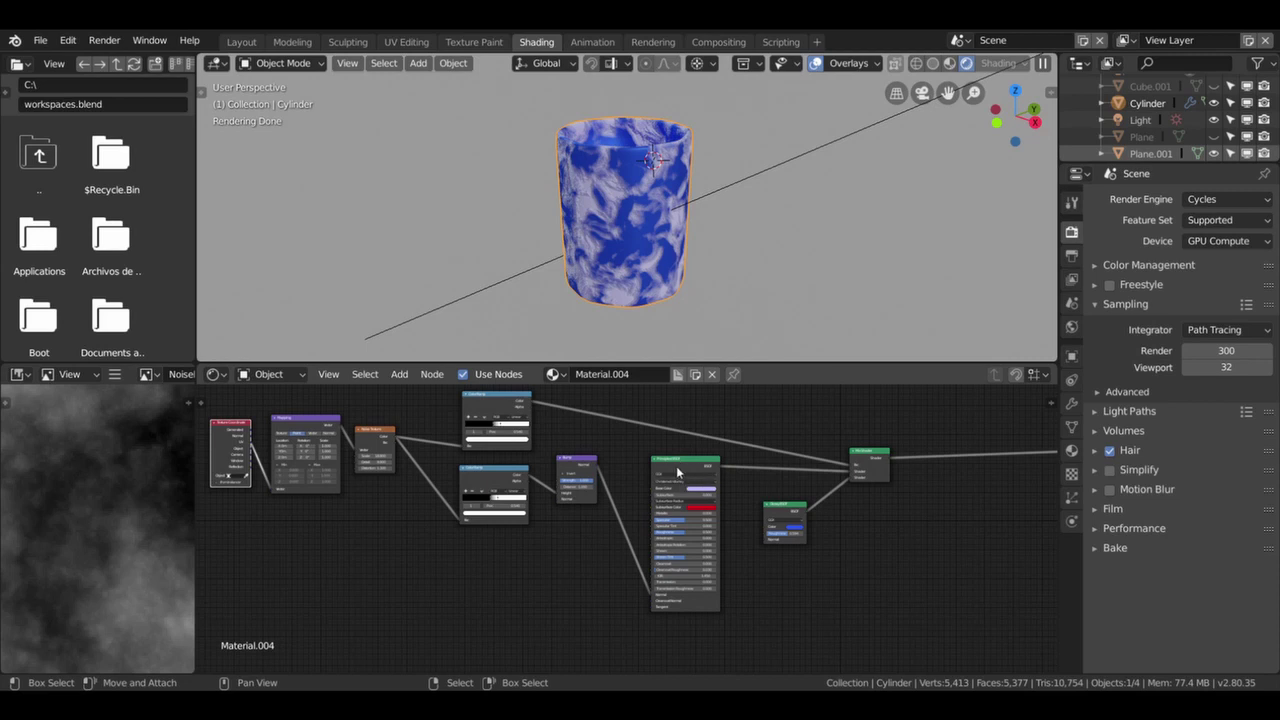
scroll(676, 466, "up", 2)
middle_click_drag(676, 466, 606, 473)
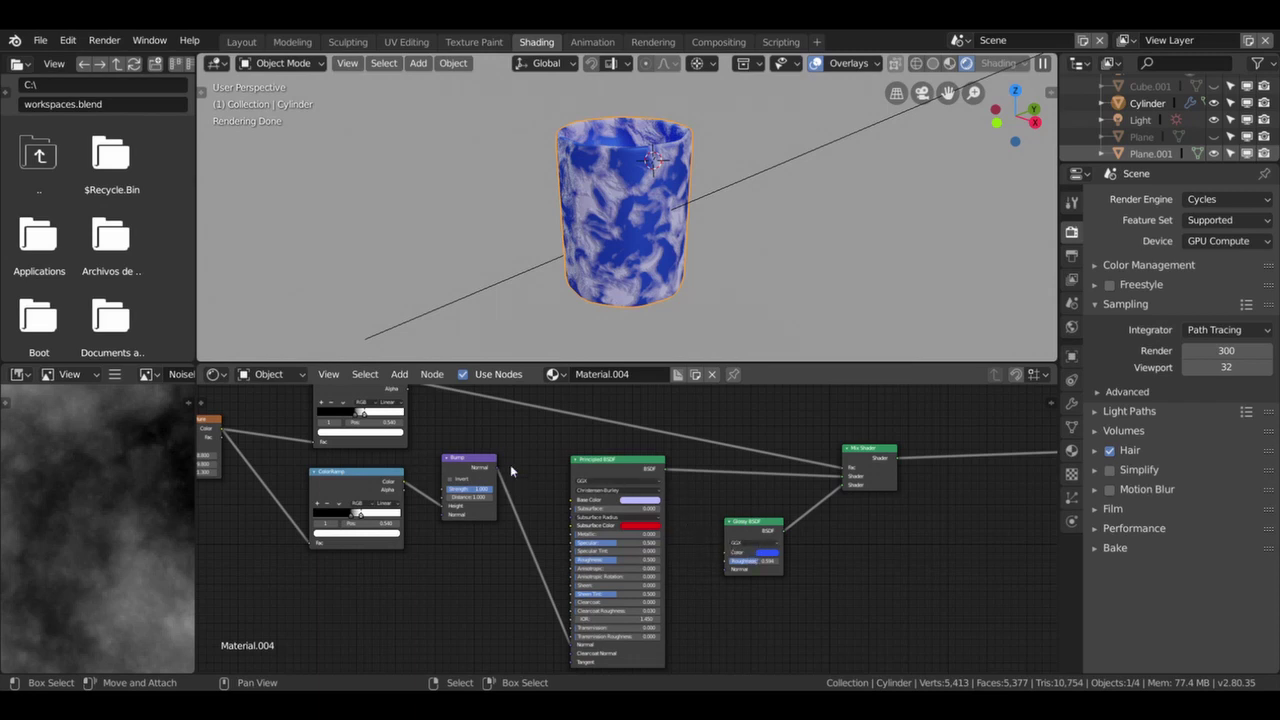
scroll(615, 460, "left", 3)
scroll(645, 466, "left", 3)
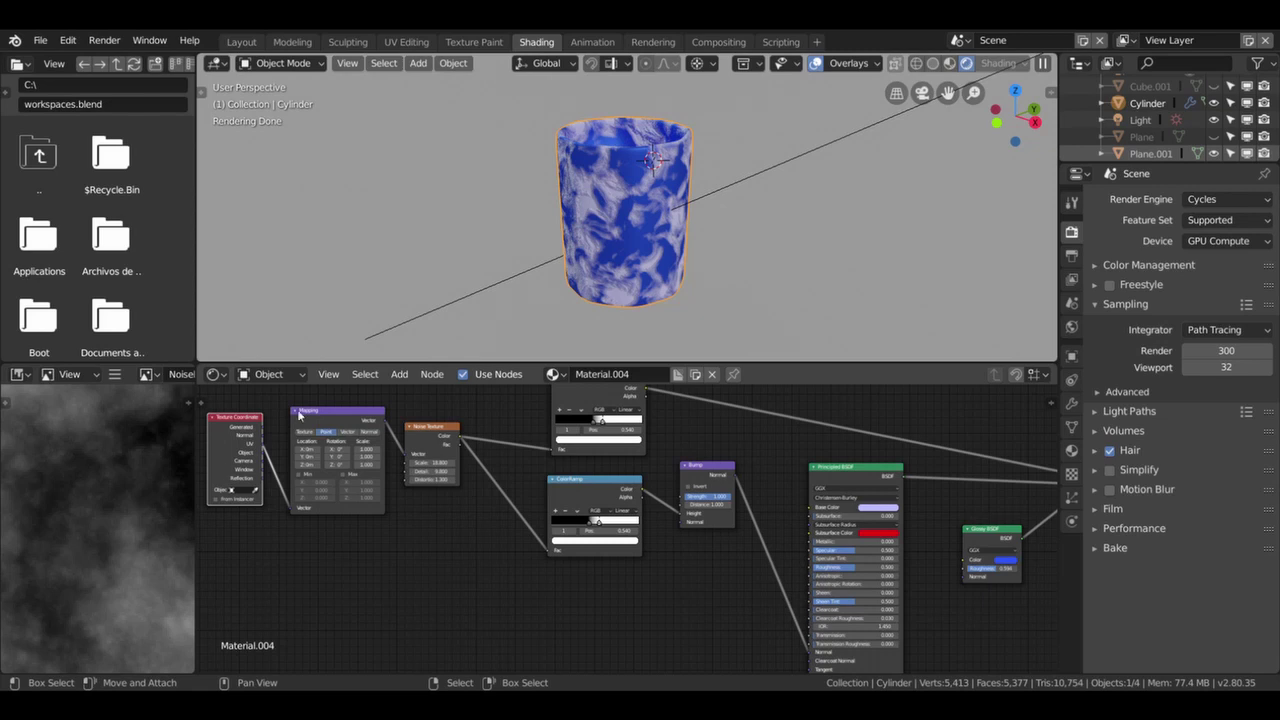
middle_click_drag(490, 497, 440, 527)
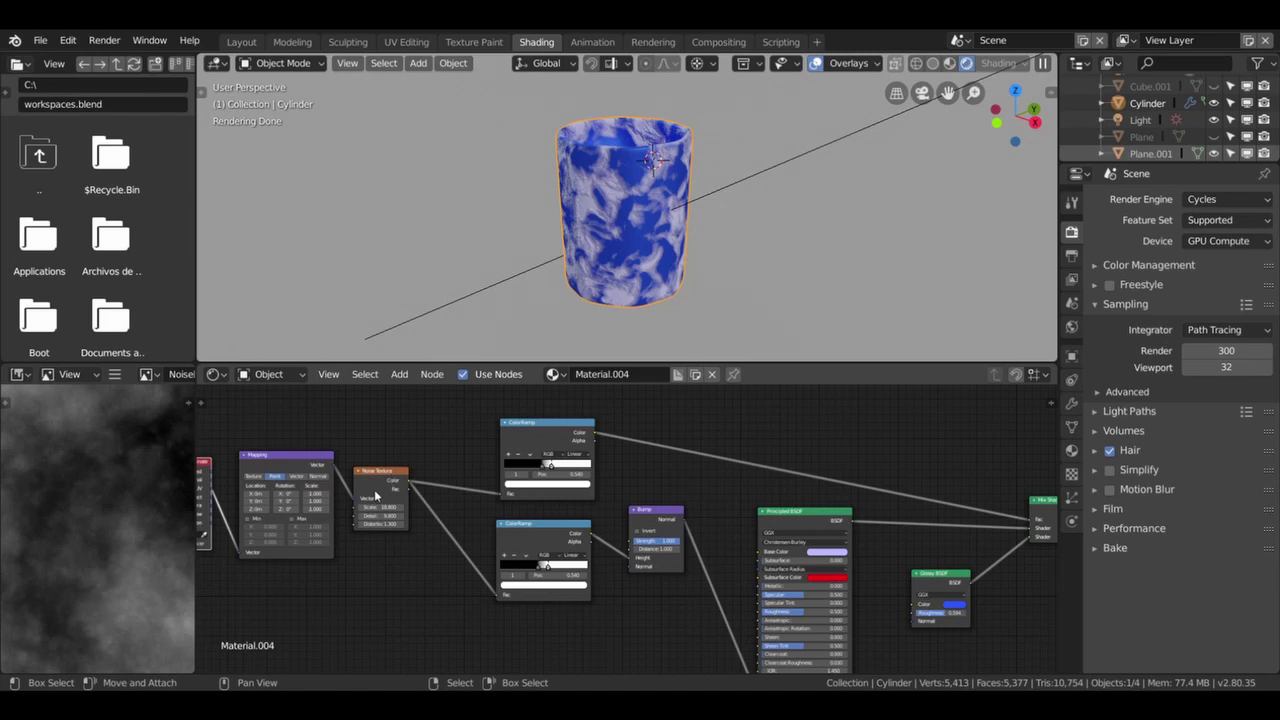
scroll(741, 404, "down", 2)
middle_click_drag(770, 419, 628, 425)
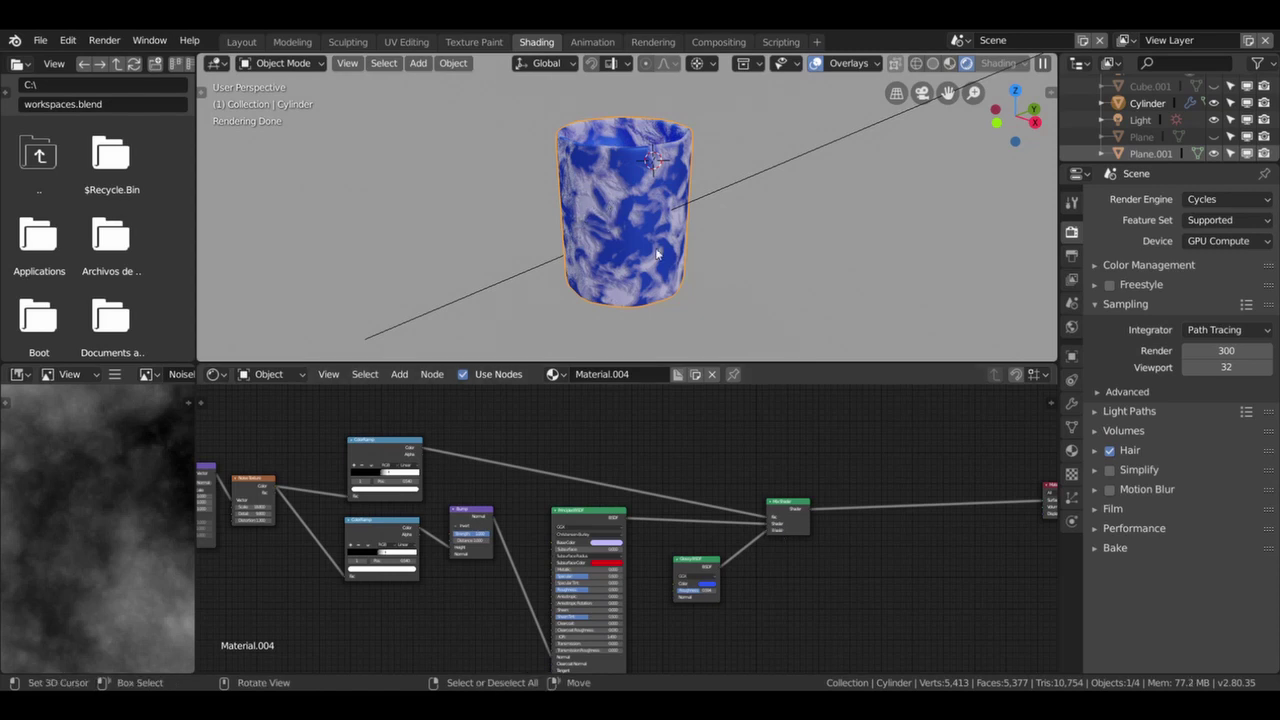
key("Home")
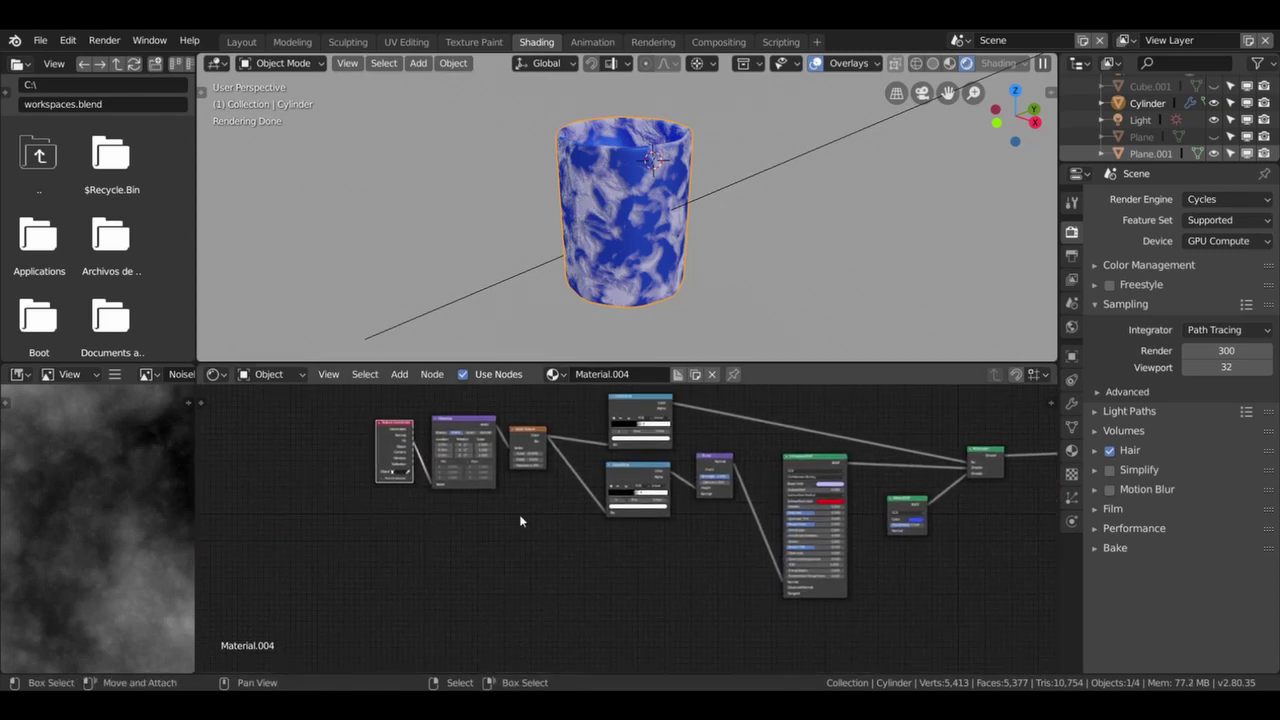
scroll(530, 469, "up", 2)
scroll(530, 469, "up", 2)
scroll(559, 596, "up", 2)
scroll(559, 596, "up", 1)
Set the Noise Texture Scale to 17.900 and tweak another noise field for swirlier patterns.
left_click_drag(438, 556, 470, 556)
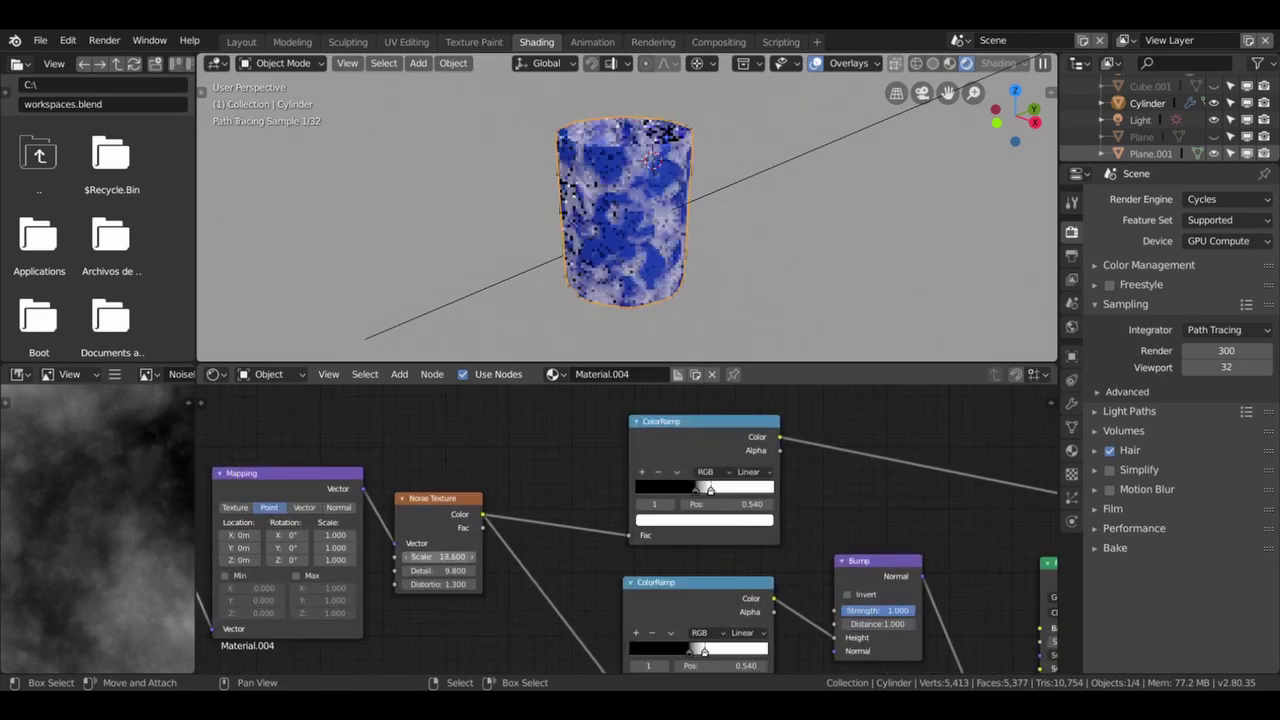
left_click_drag(440, 556, 420, 556)
scroll(540, 603, "down", 1)
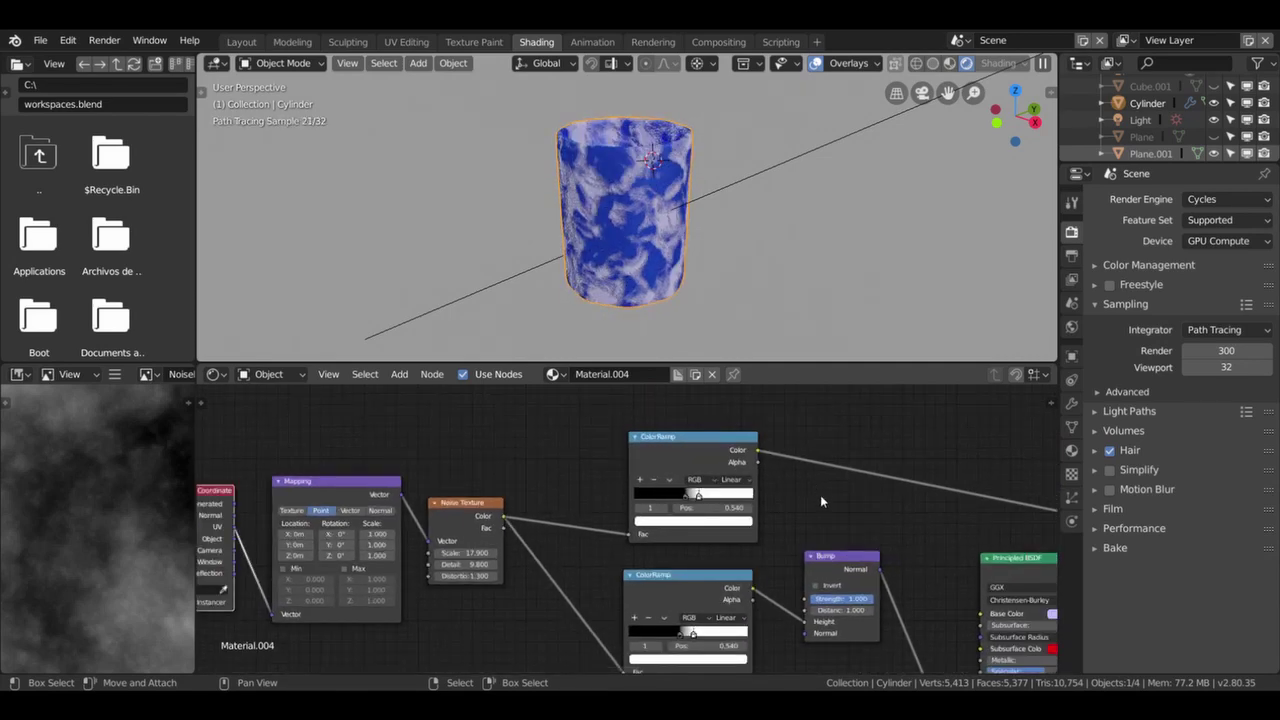
scroll(525, 590, "down", 1)
scroll(507, 576, "down", 1)
mouse_move(507, 567)
left_mouse_down()
mouse_move(540, 567)
mouse_move(520, 567)
left_mouse_up()
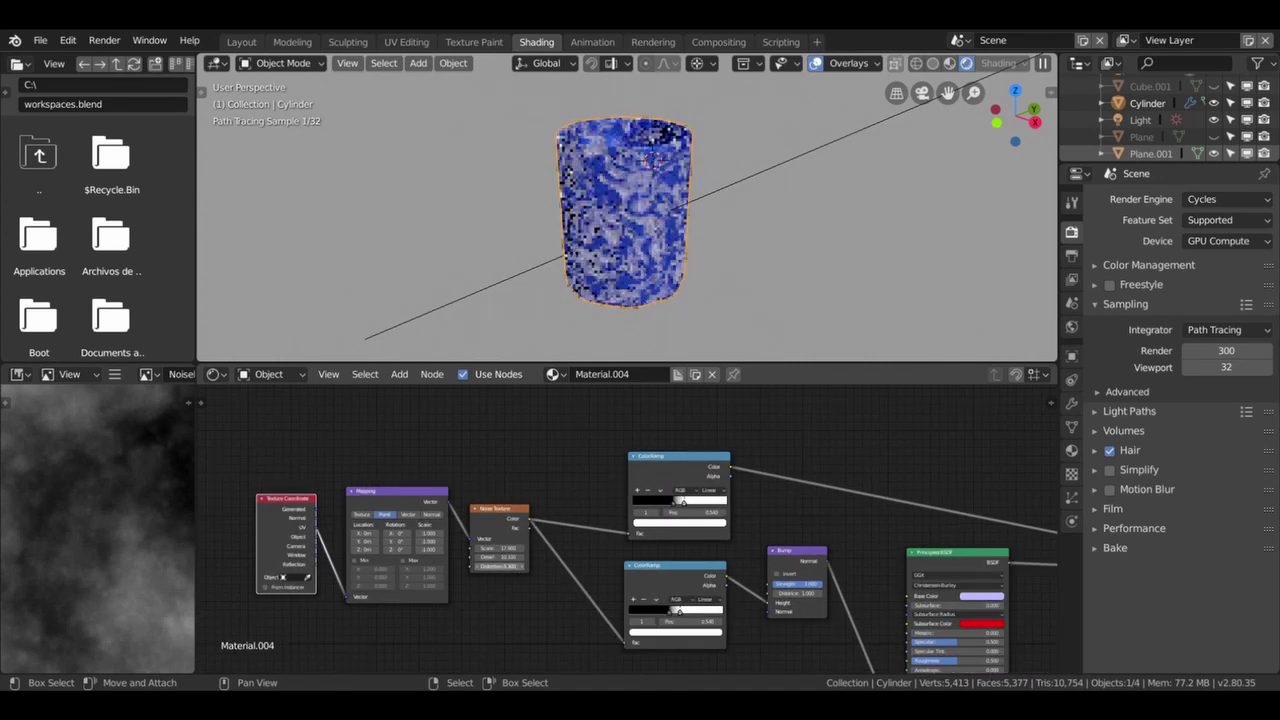
scroll(658, 517, "down", 1)
middle_click_drag(658, 517, 483, 443)
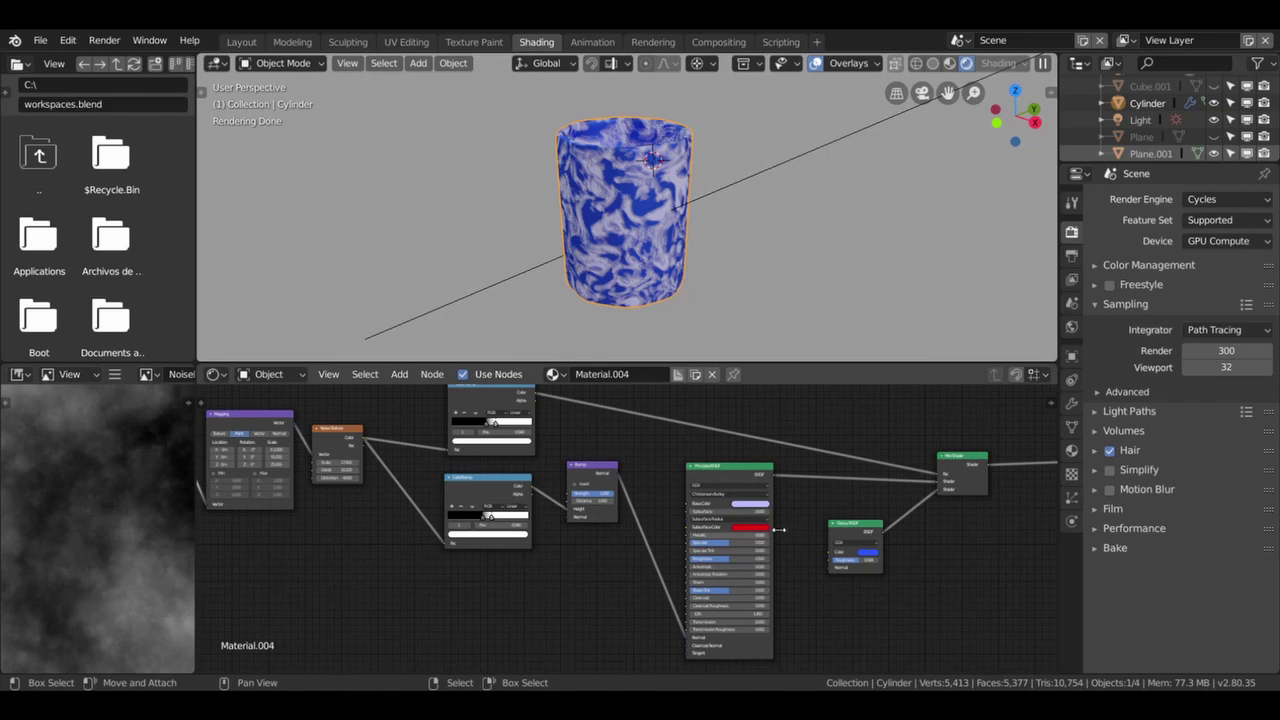
scroll(792, 540, "up", 2)
middle_click_drag(792, 540, 692, 540)
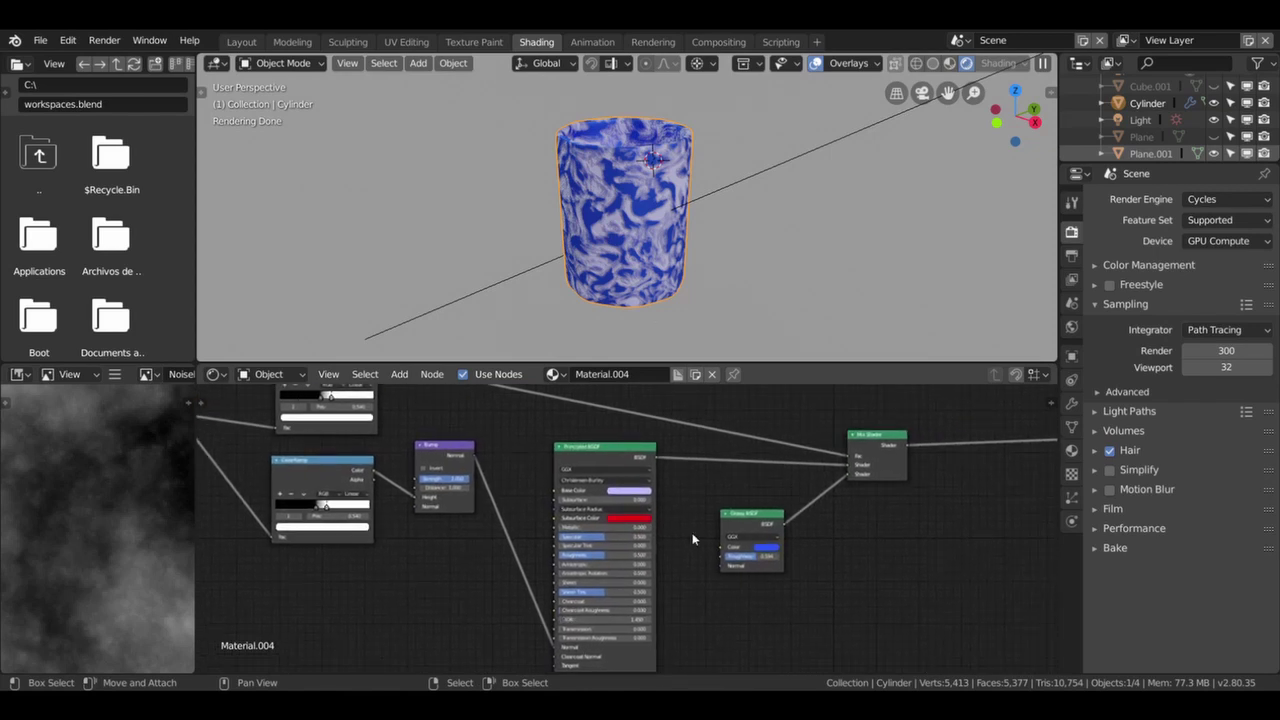
left_click_drag(467, 458, 721, 565)
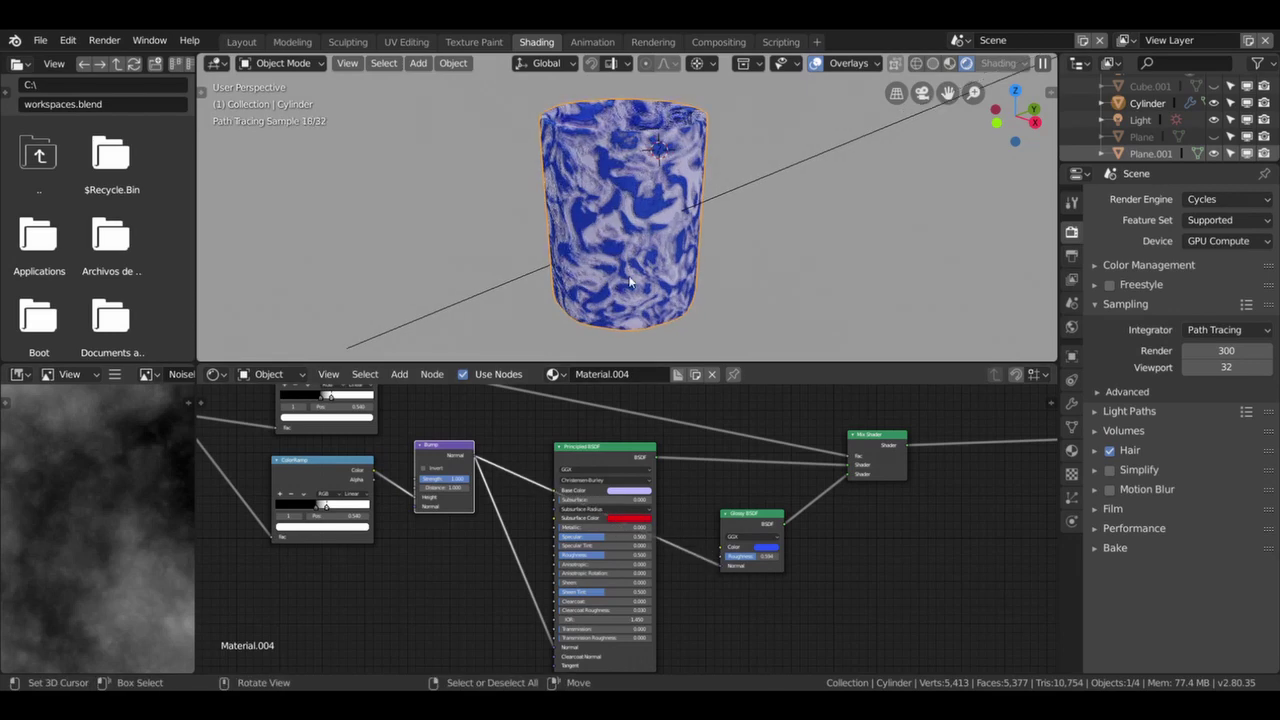
scroll(630, 283, "down", 1)
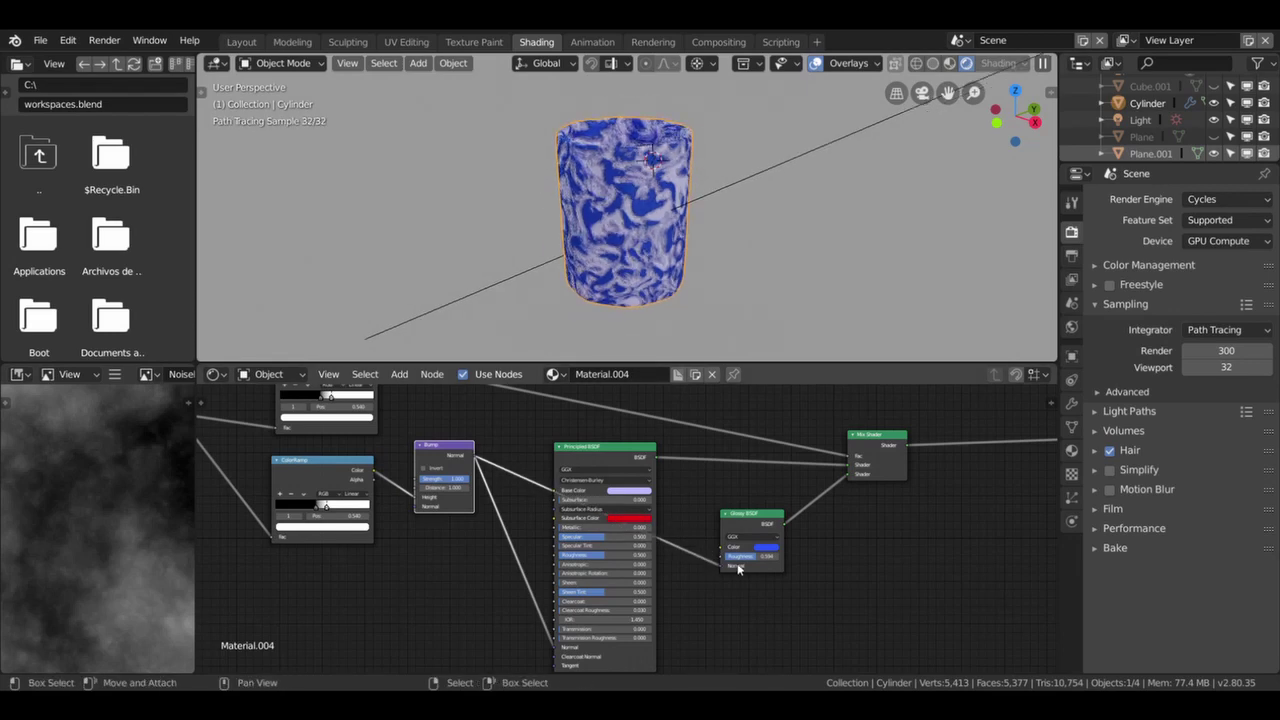
left_click_drag(723, 567, 640, 500)
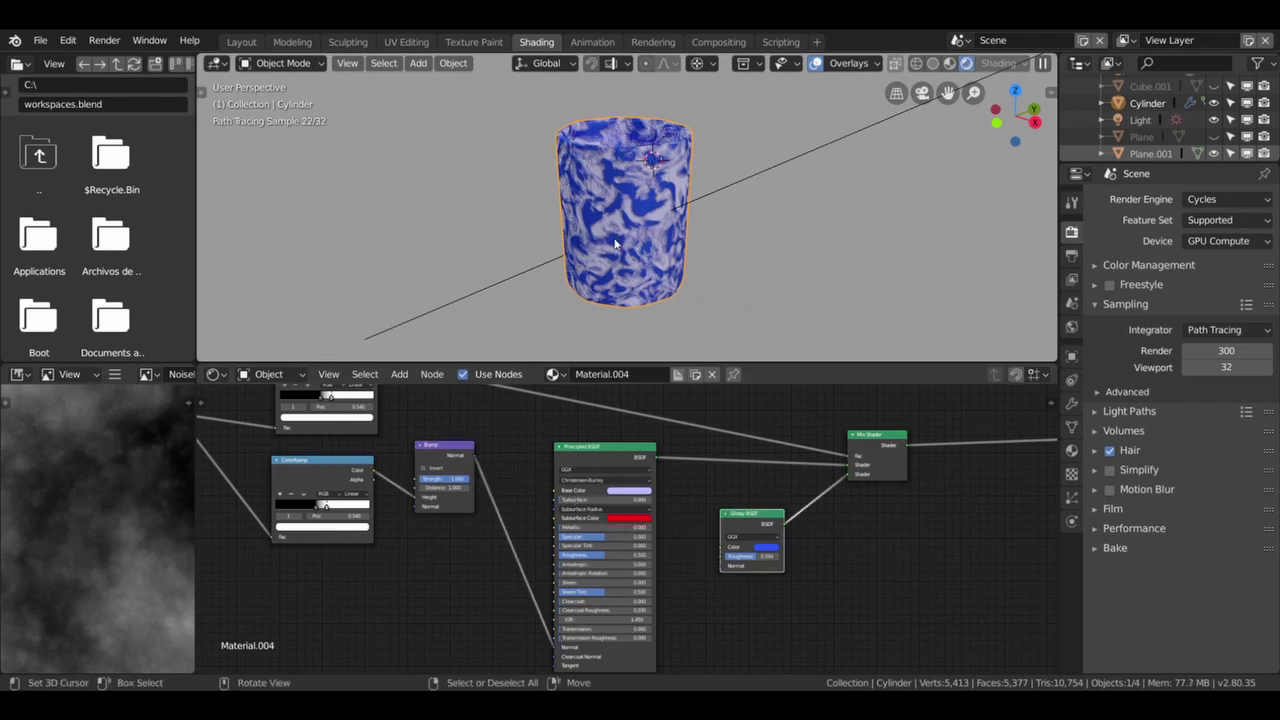
scroll(576, 456, "up", 2)
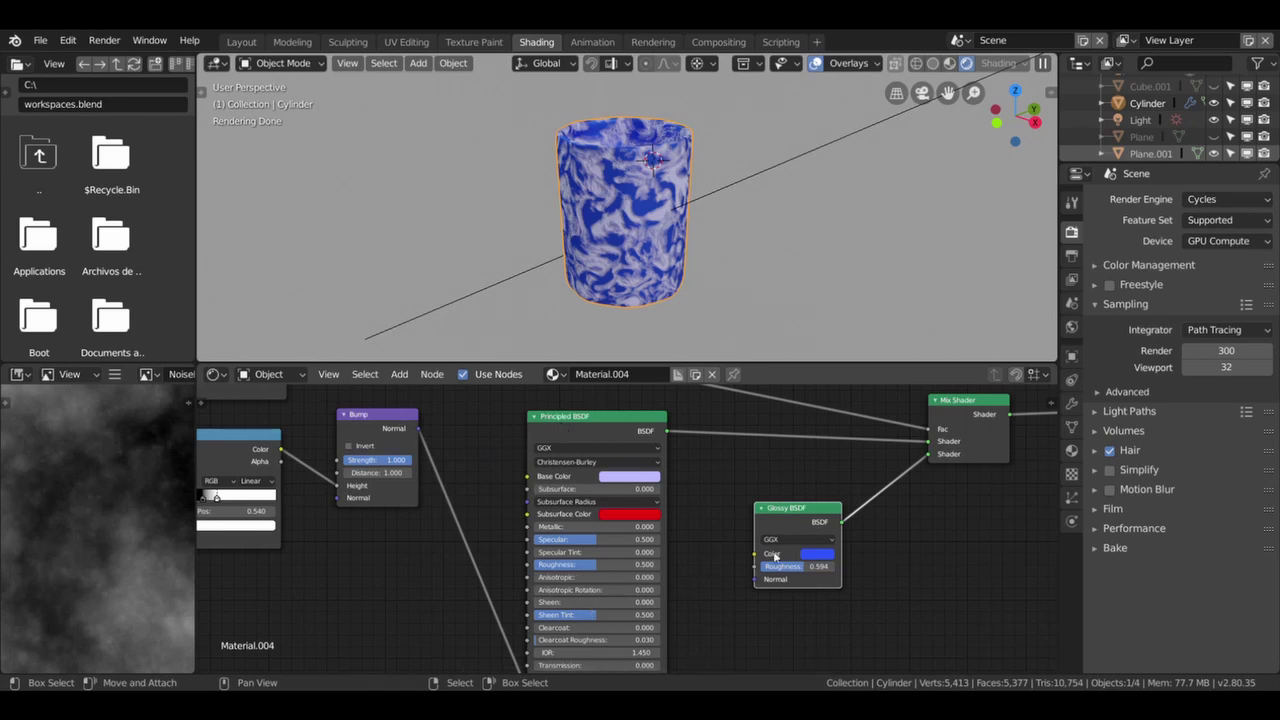
scroll(674, 512, "down", 2)
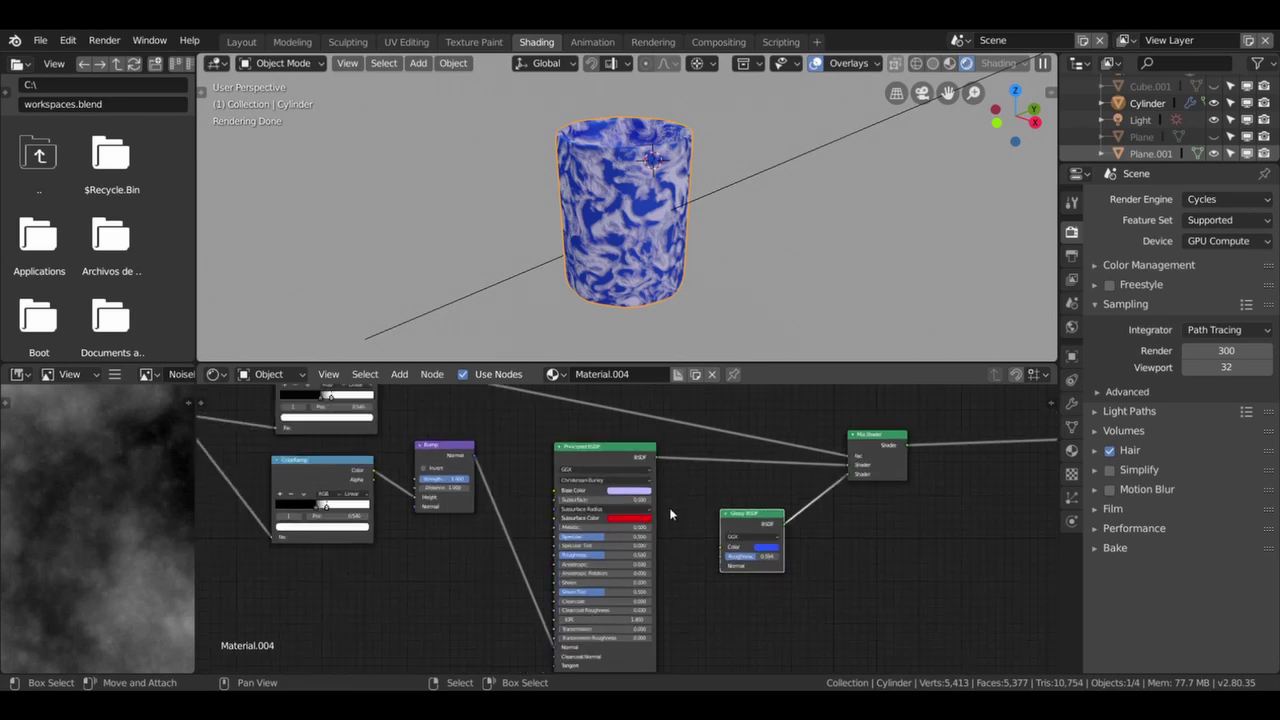
scroll(670, 512, "down", 2)
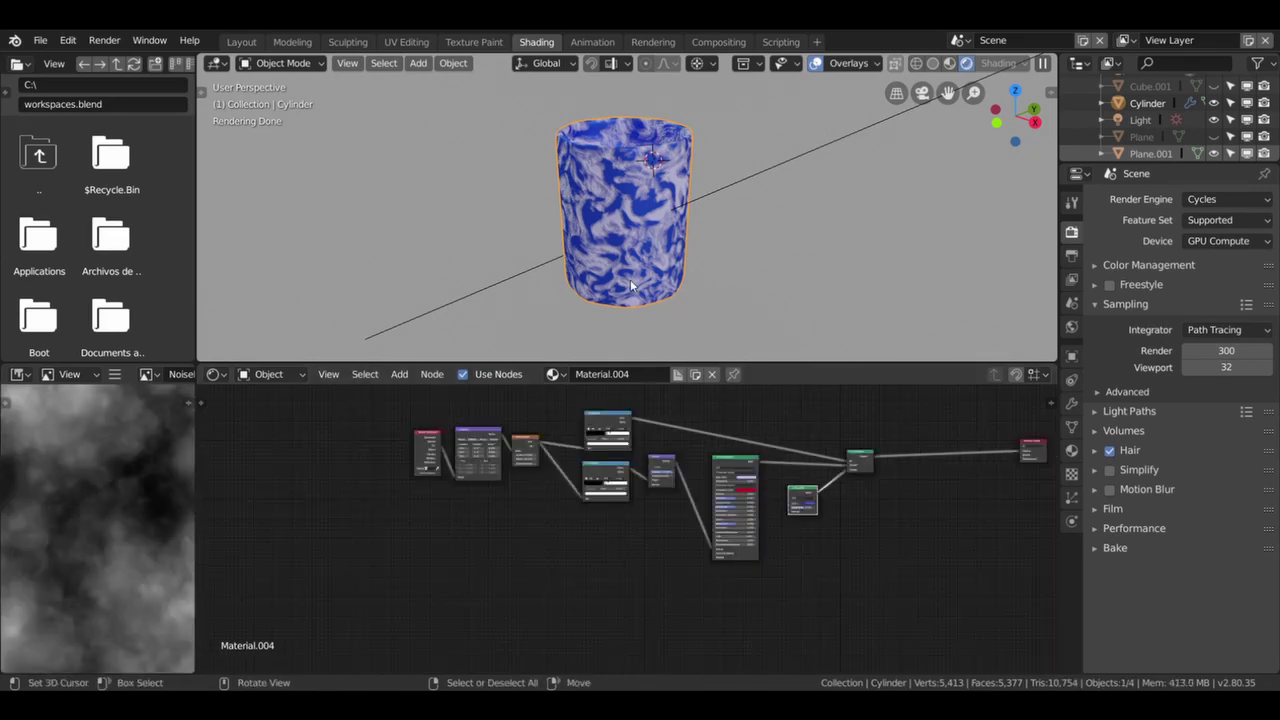
In the Modeling workspace with overlays on, delete all of the cylinder's vertices.
left_click(292, 41)
left_click(837, 91)
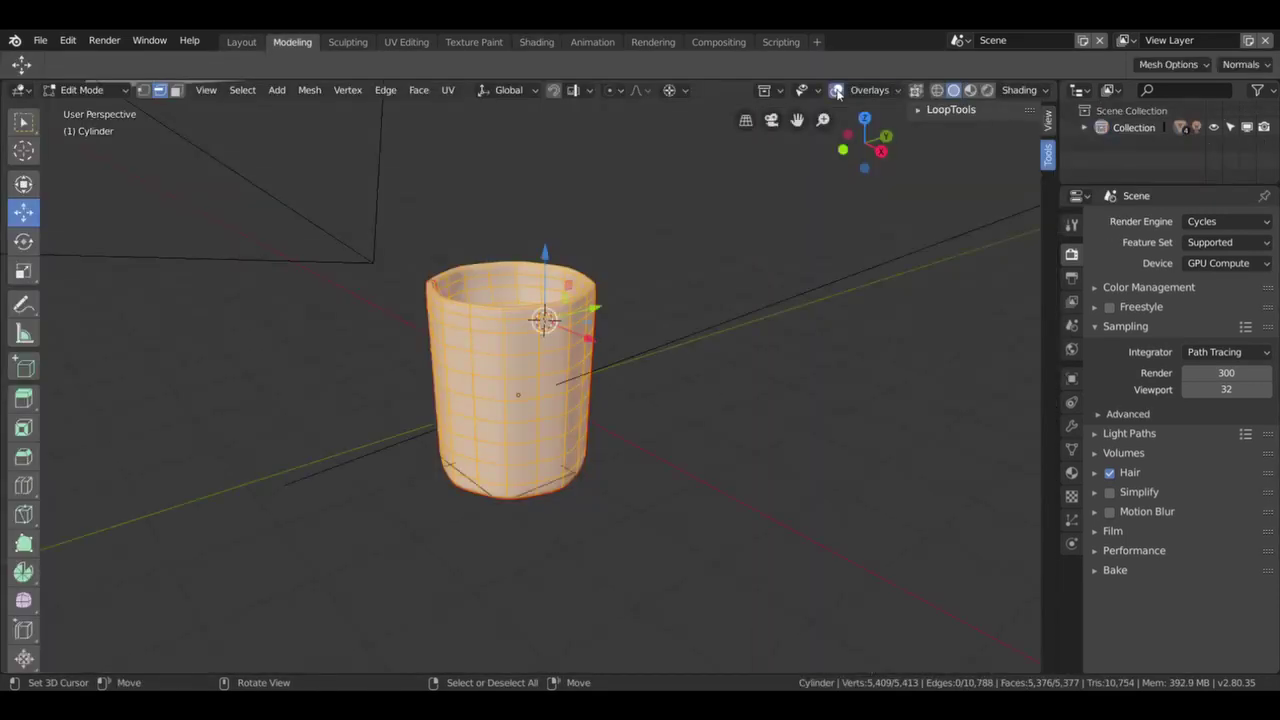
key("x")
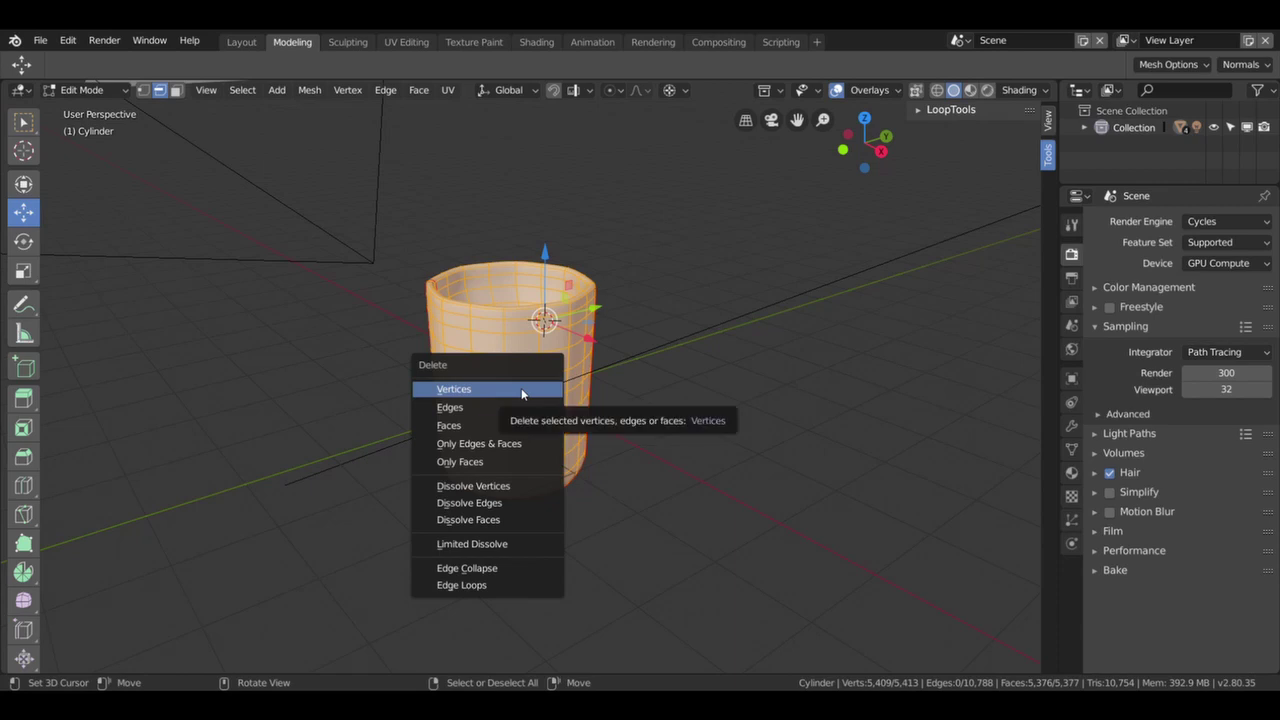
left_click(514, 409)
Add a plane at the 3D cursor, scale it to 3.613, and add level-2 subdivision.
scroll(514, 426, "down", 1)
right_click(532, 396, "shift")
key("shift+a")
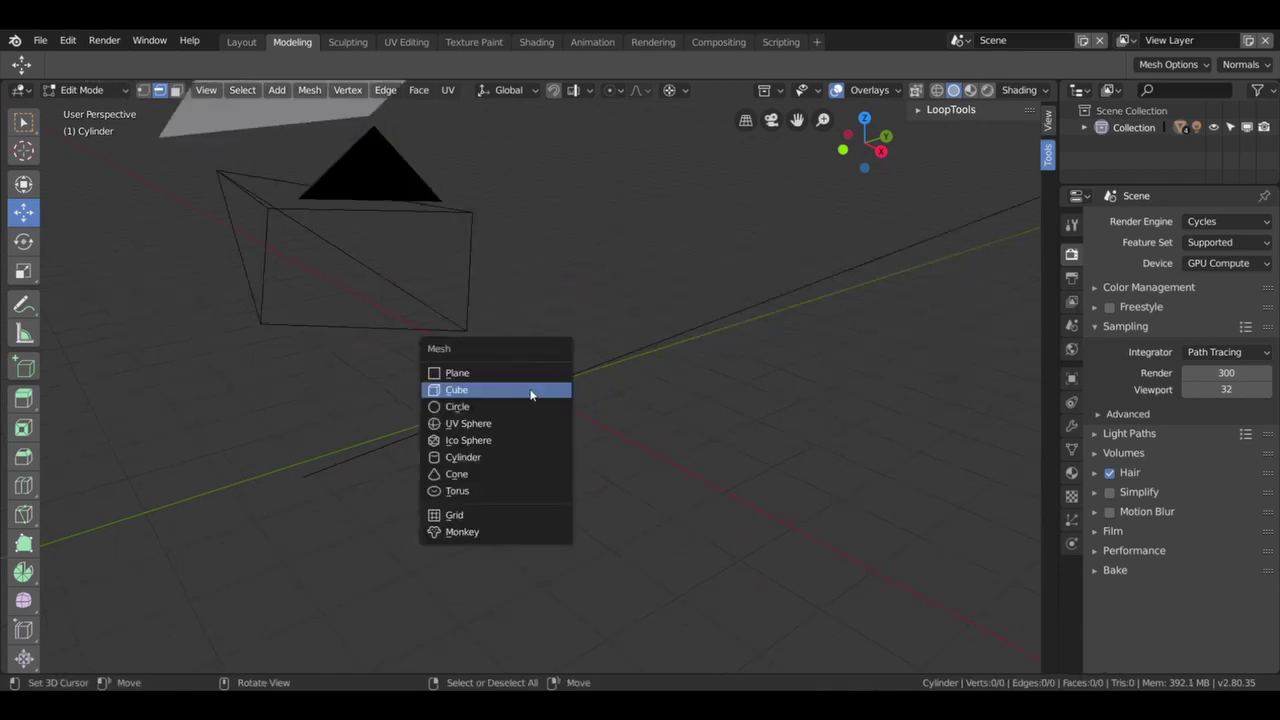
left_click(494, 371)
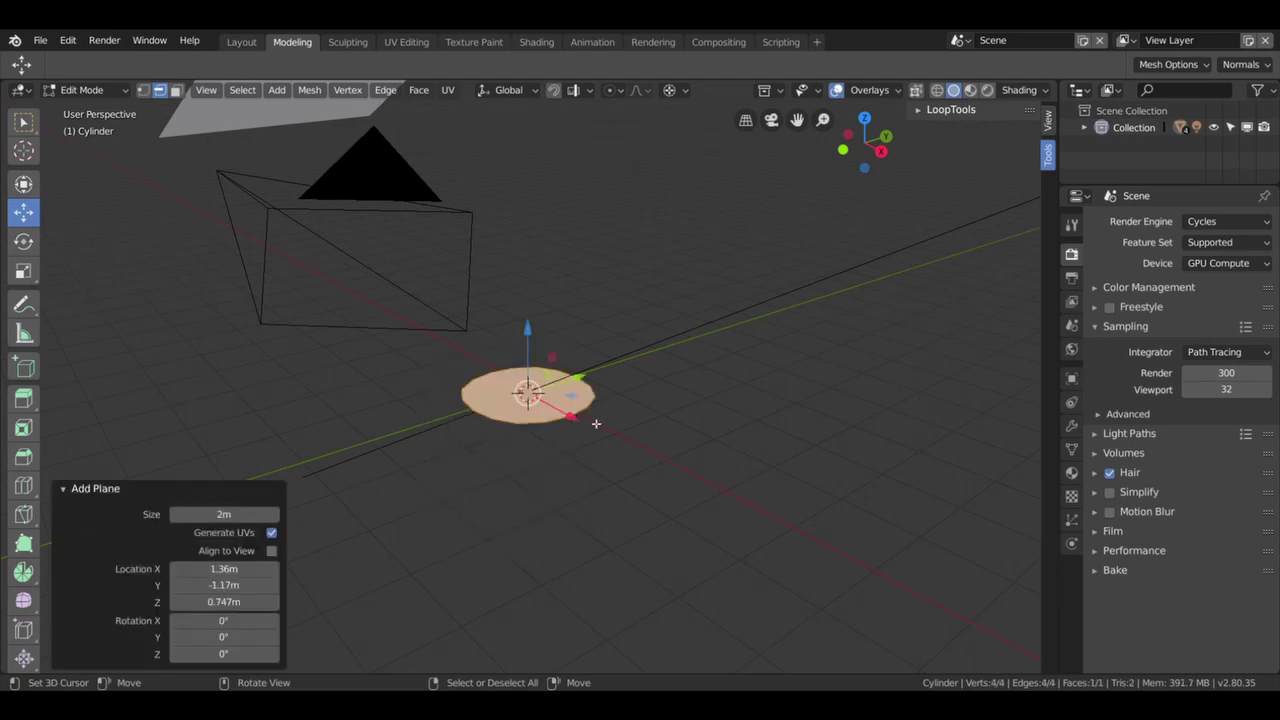
key("s")
left_click(697, 582)
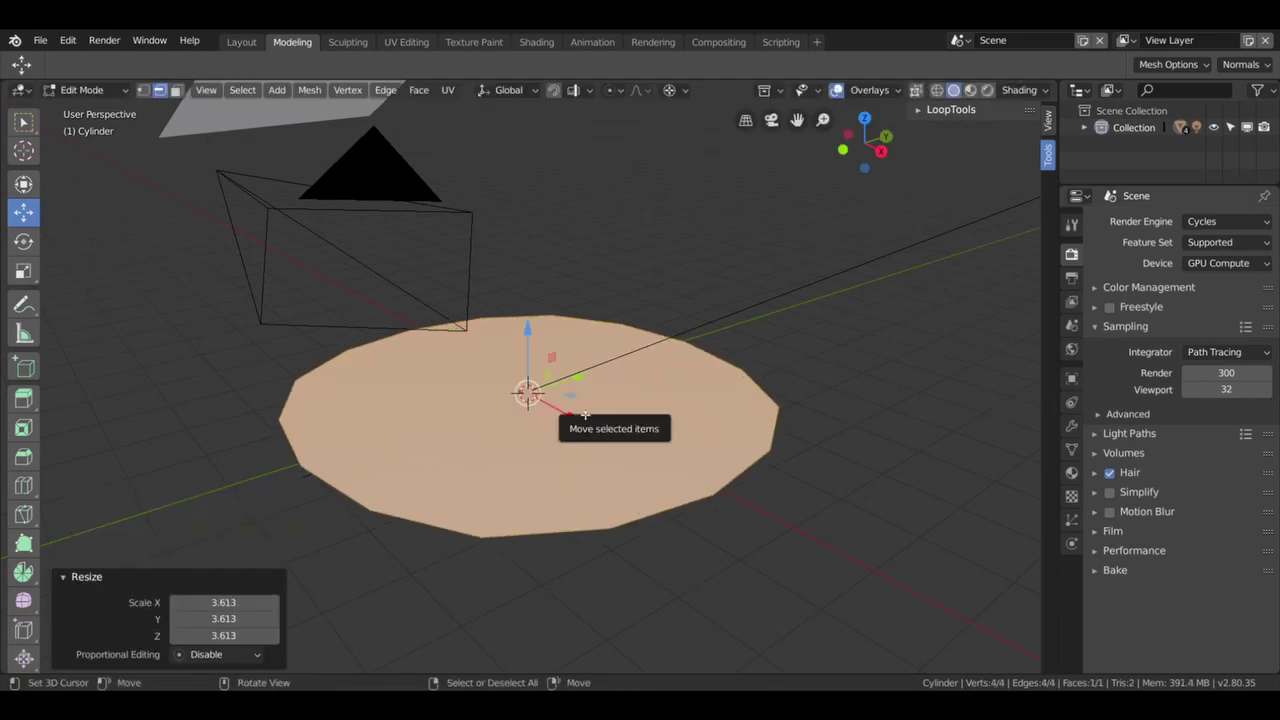
key("Tab")
key("Tab")
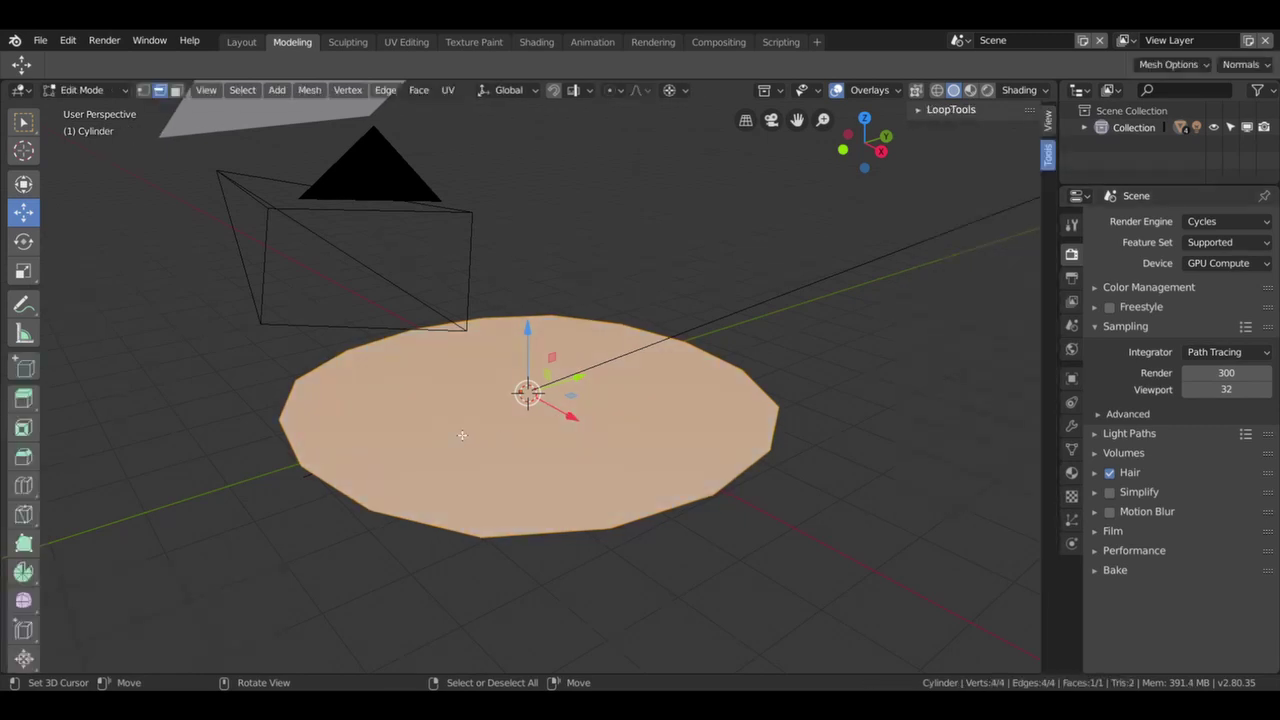
key("ctrl+2")
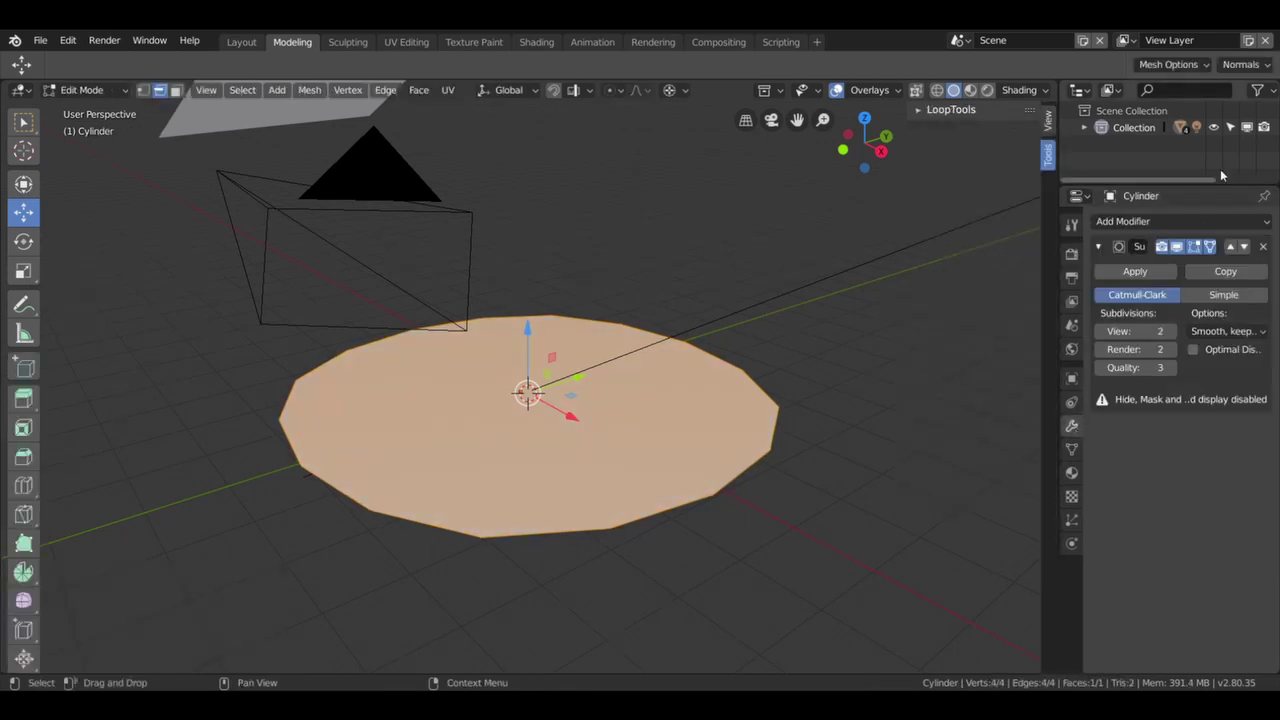
Add six centred loop cuts across the subdivided plane.
key("ctrl+r")
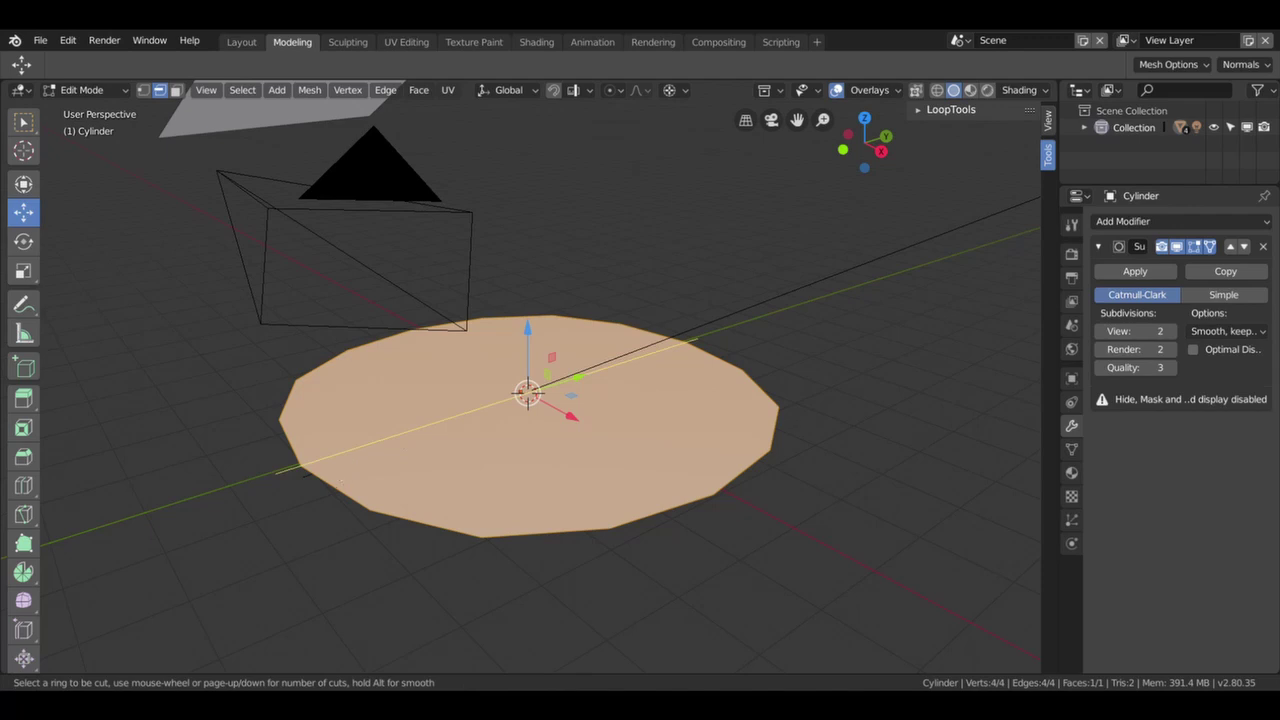
left_click(483, 386)
right_click(483, 386)
key("ctrl+r")
left_click(457, 337)
right_click(457, 337)
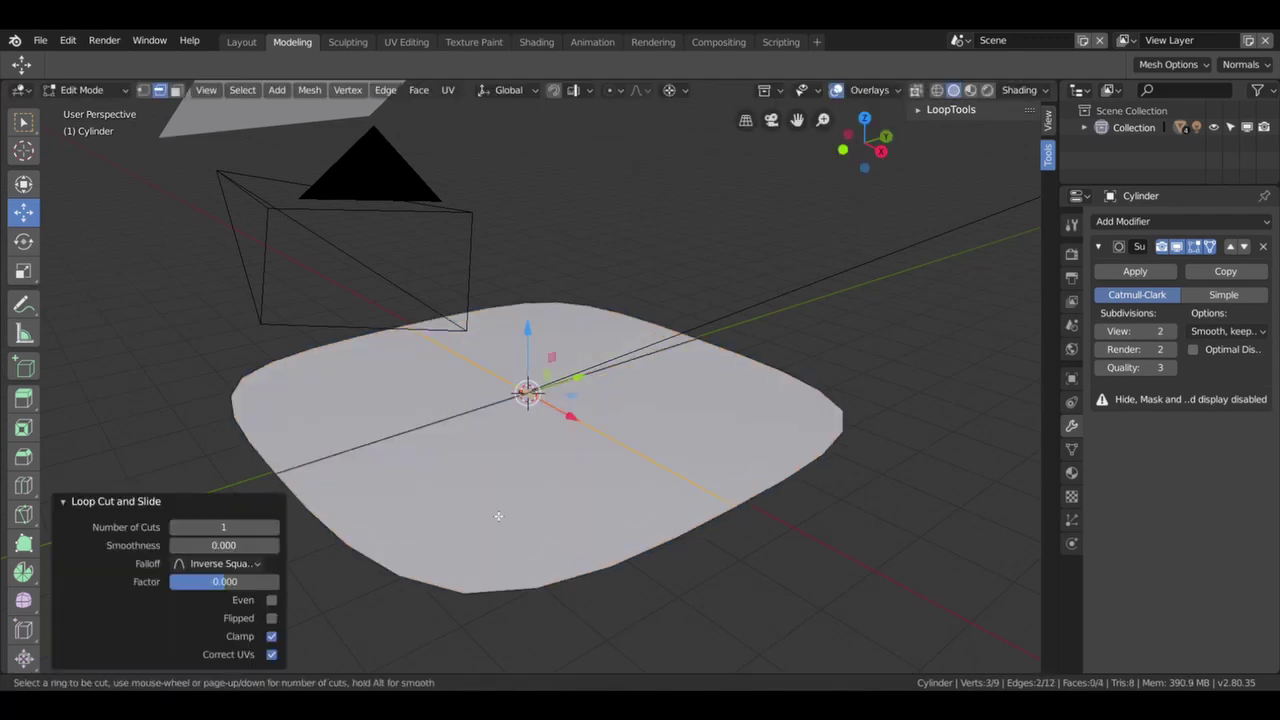
key("ctrl+r")
left_click(386, 567)
right_click(386, 567)
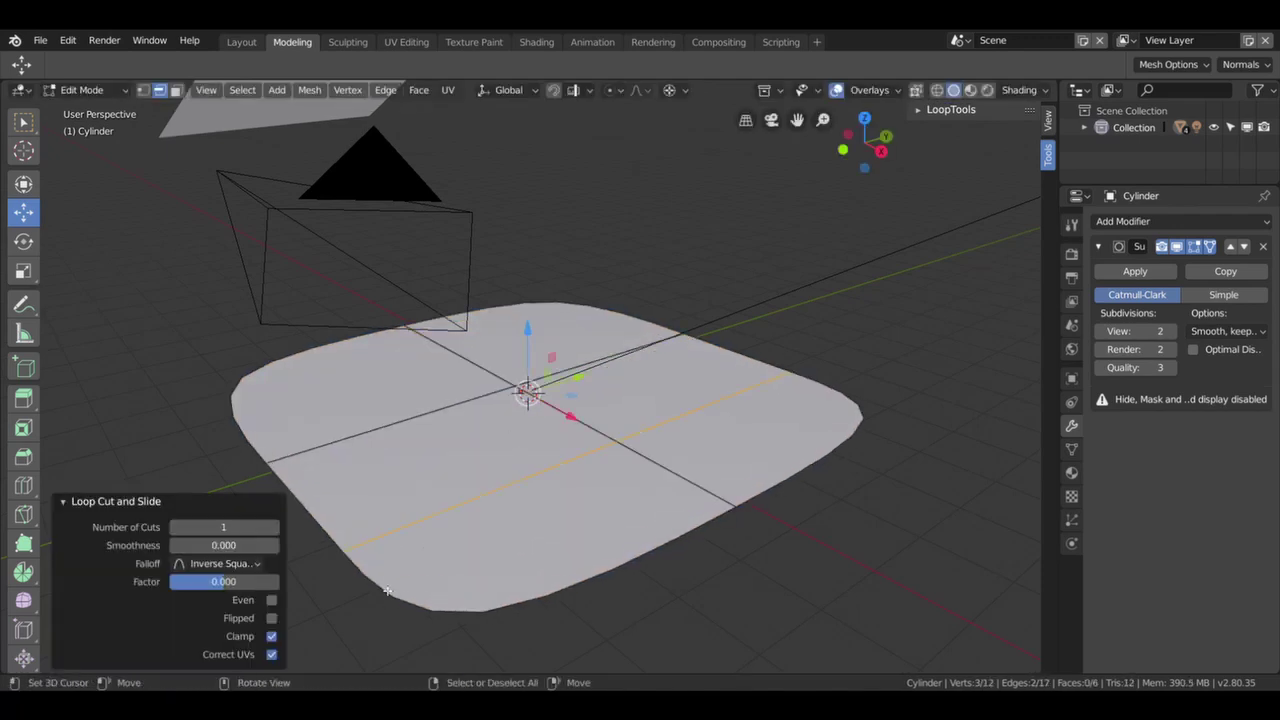
key("ctrl+r")
left_click(255, 418)
right_click(255, 418)
key("ctrl+r")
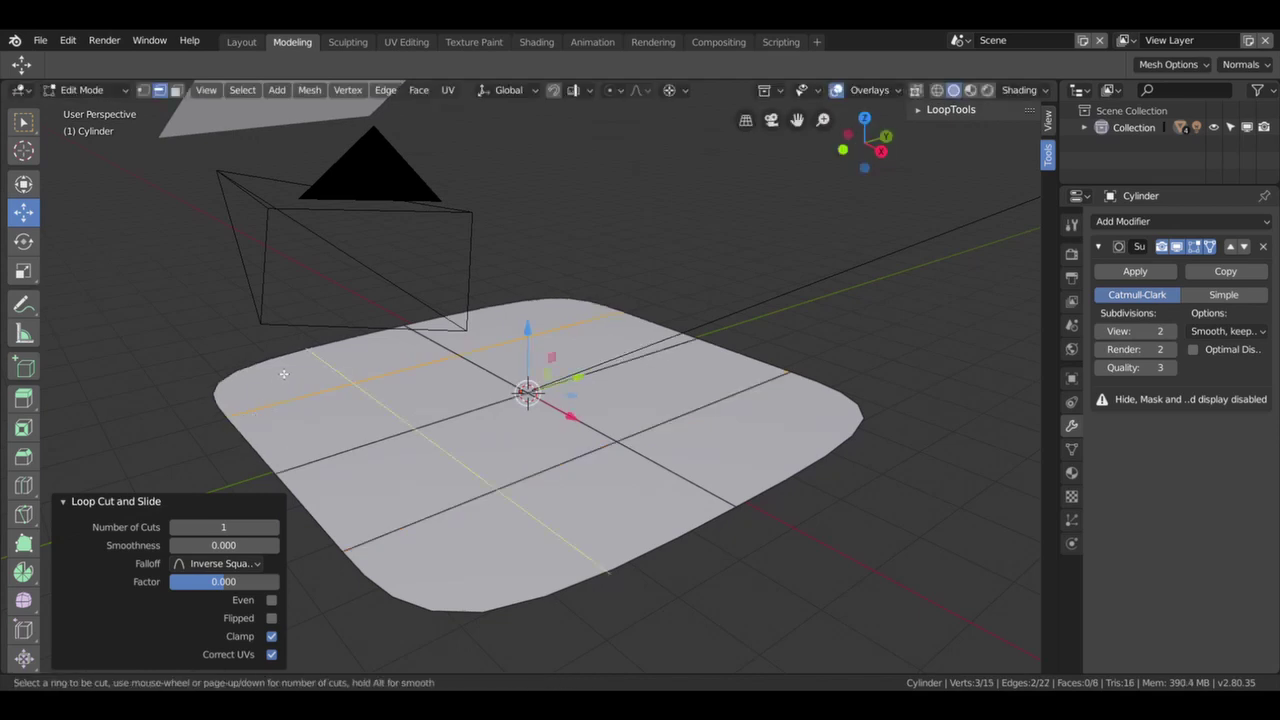
left_click(519, 314)
right_click(519, 314)
key("ctrl+r")
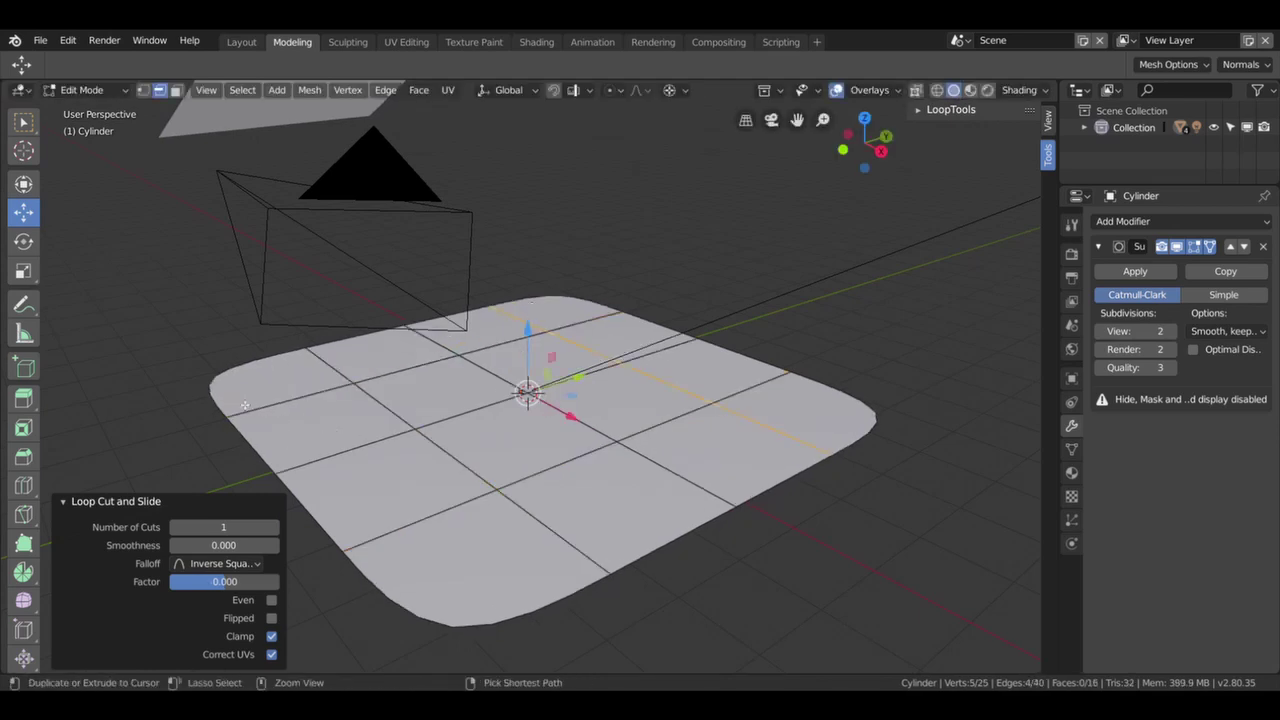
left_click(235, 397)
right_click(235, 397)
Add seven more centred loop cuts to complete the dense grid.
key("ctrl+r")
left_click(549, 296)
right_click(549, 296)
key("ctrl+r")
left_click(465, 325)
right_click(465, 325)
key("ctrl+r")
left_click(307, 430)
key("ctrl+r")
left_click(330, 436)
key("ctrl+r")
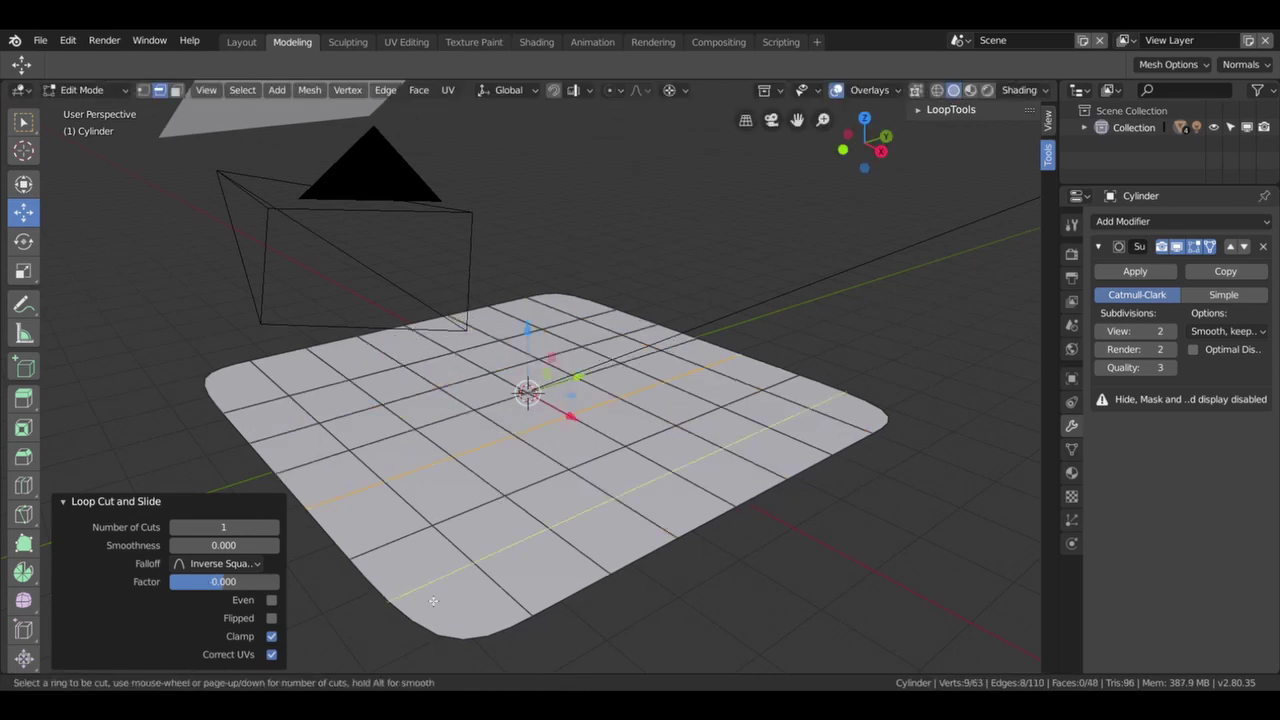
left_click(354, 442)
right_click(354, 442)
key("ctrl+r")
left_click(243, 392)
right_click(243, 392)
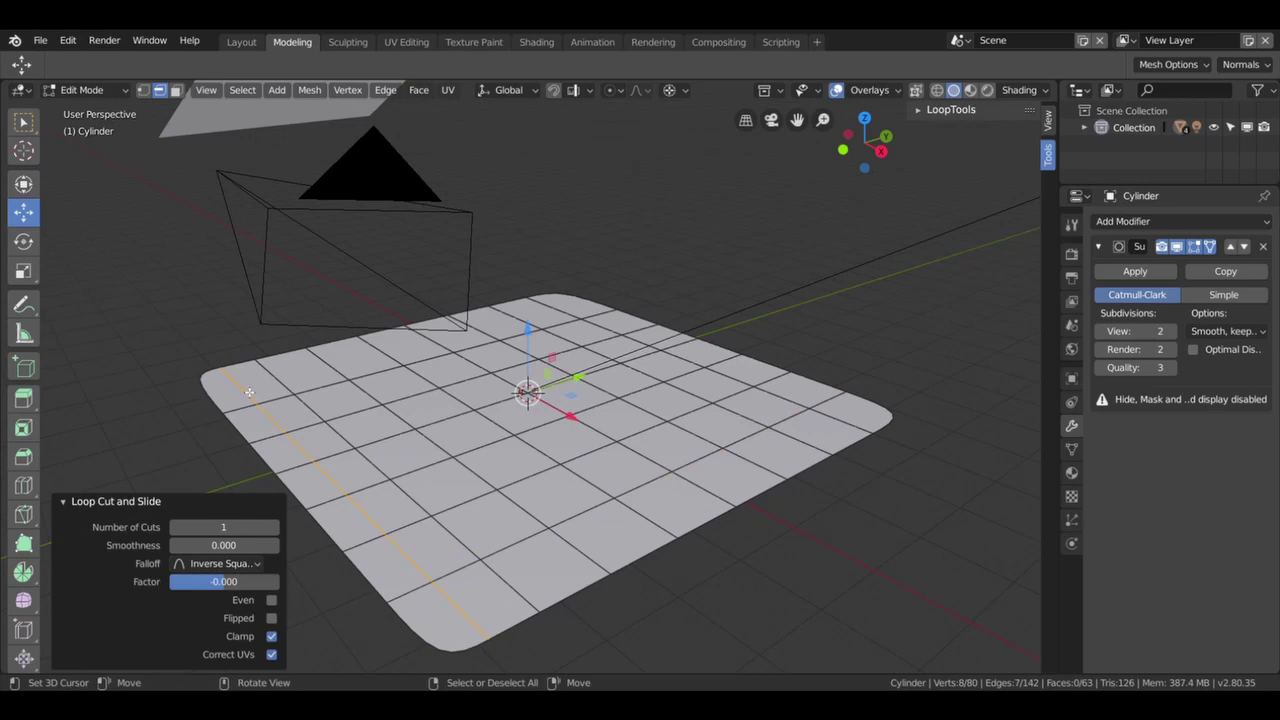
key("ctrl+r")
left_click(254, 390)
right_click(254, 390)
Return to Object Mode and switch to the Shading workspace.
scroll(651, 470, "down", 3)
middle_click_drag(651, 470, 686, 370)
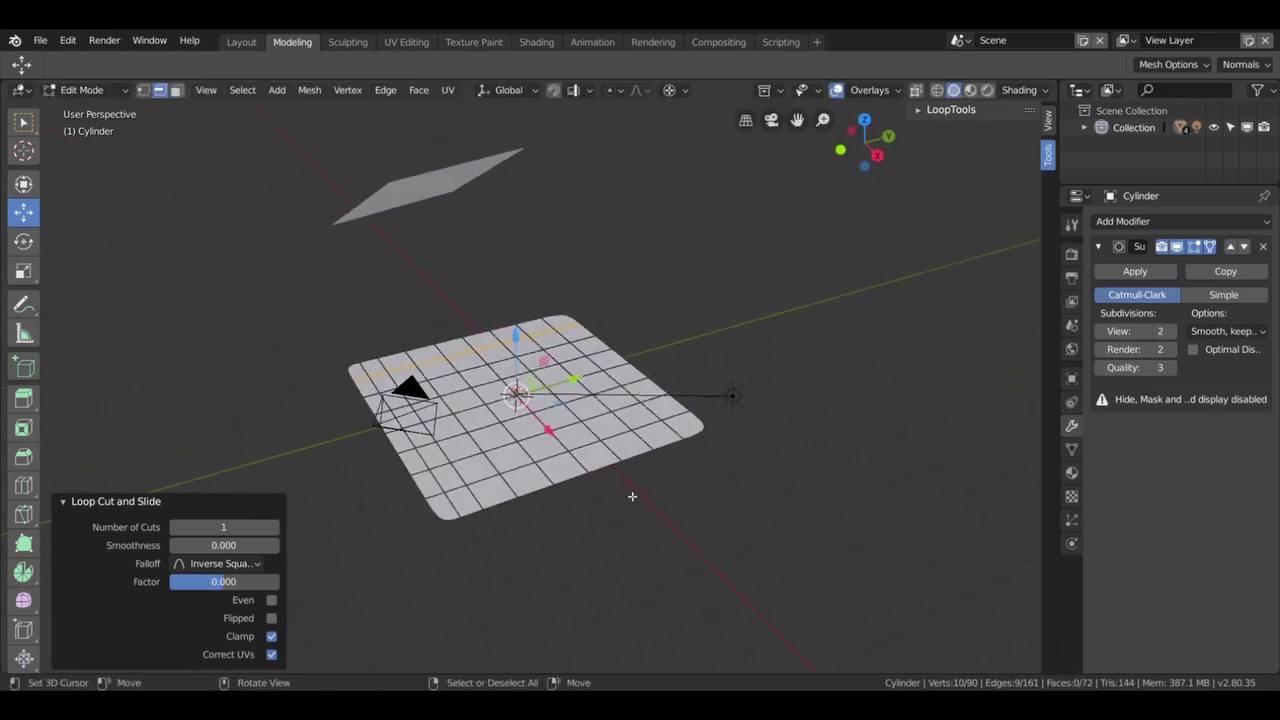
key("Tab")
left_click(536, 41)
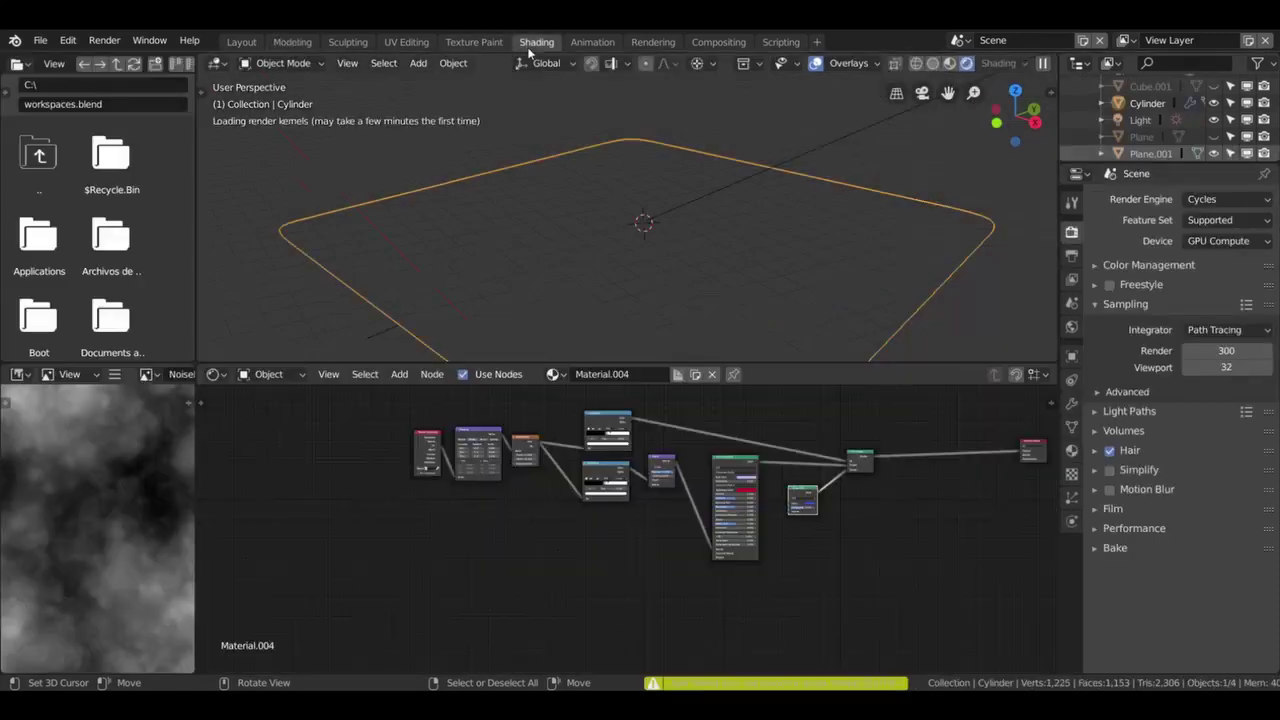
Box-select and delete the old material nodes, keeping only the Mix Shader.
scroll(700, 300, "down", 3)
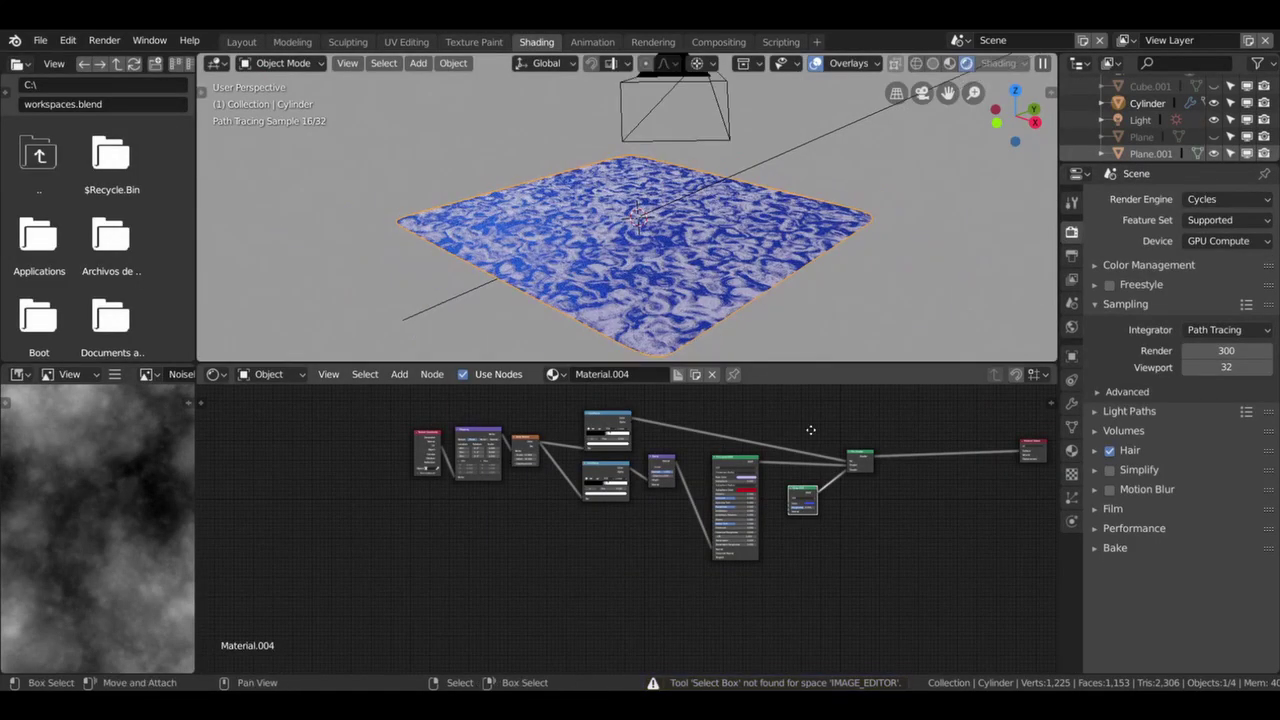
middle_click_drag(825, 560, 718, 545)
left_click_drag(712, 578, 305, 416)
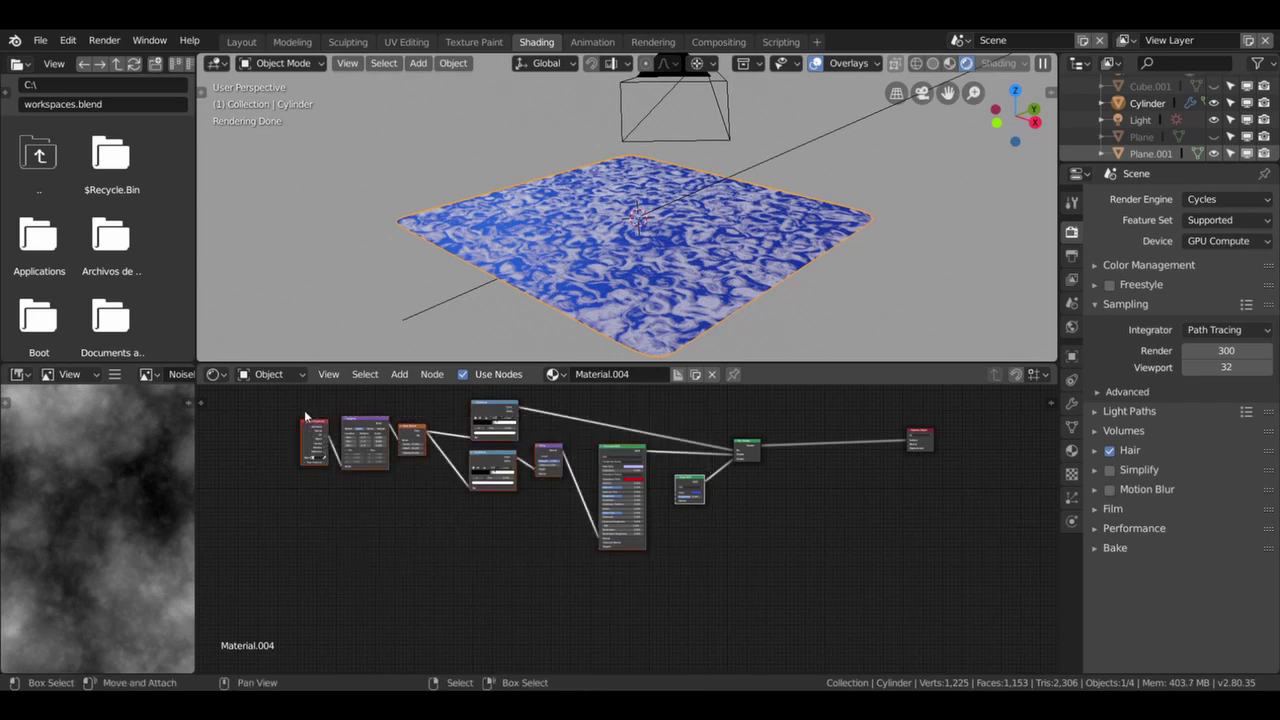
key("x")
scroll(619, 483, "up", 2)
scroll(714, 459, "up", 1)
scroll(797, 464, "up", 1)
scroll(663, 486, "up", 1)
scroll(629, 491, "up", 1)
key("shift+a")
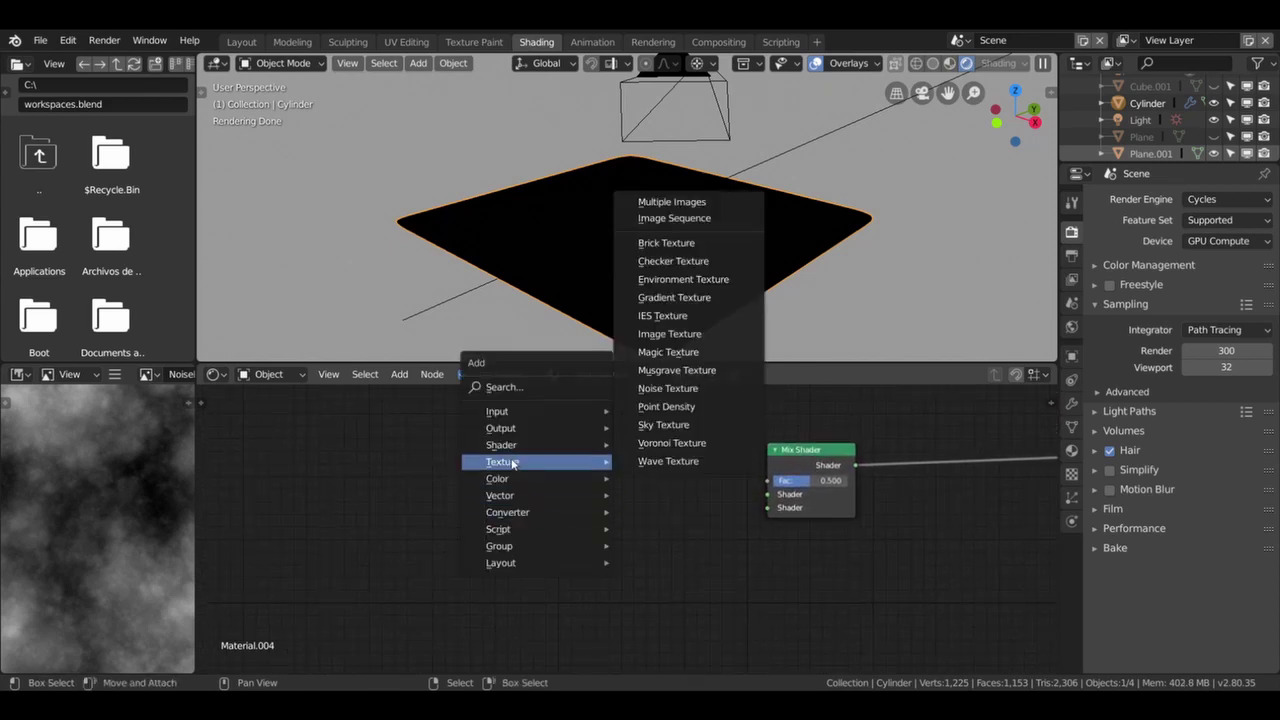
mouse_move(502, 461)
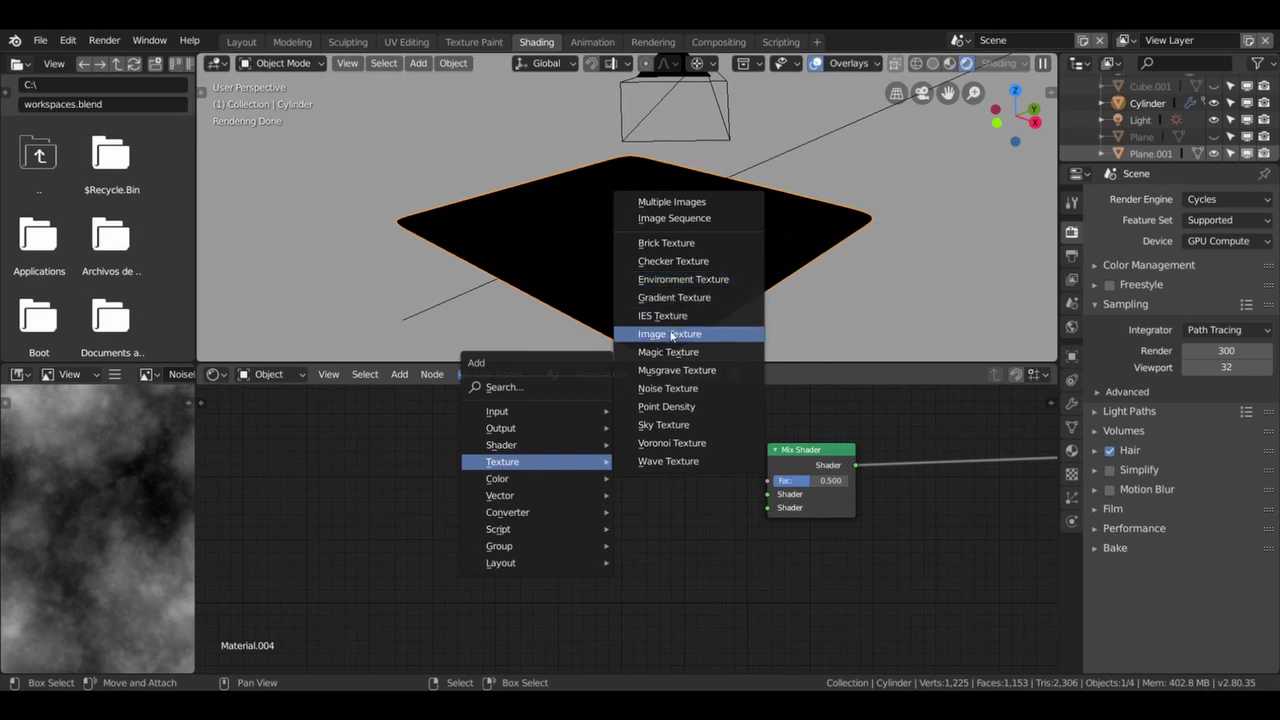
Add an Image Texture node loaded with danger.png from the alfas_stikers folder.
left_click(669, 334)
left_click(416, 495)
left_click(416, 495)
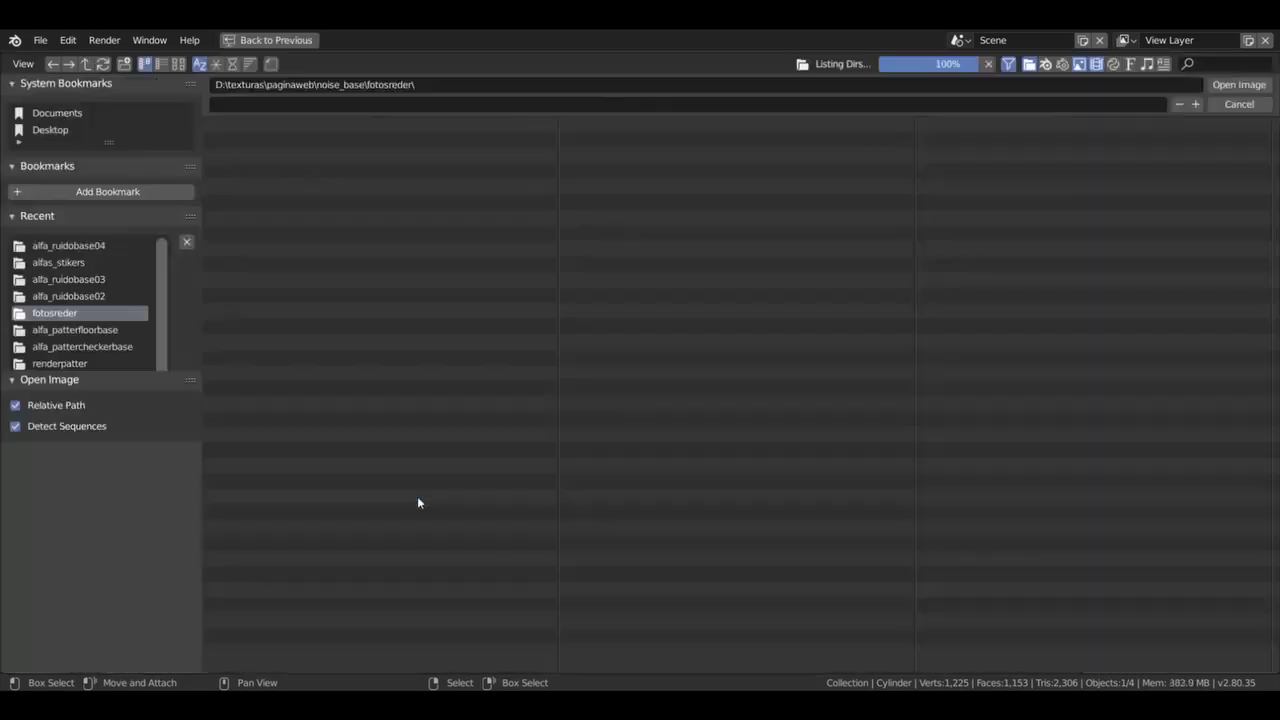
left_click(228, 122)
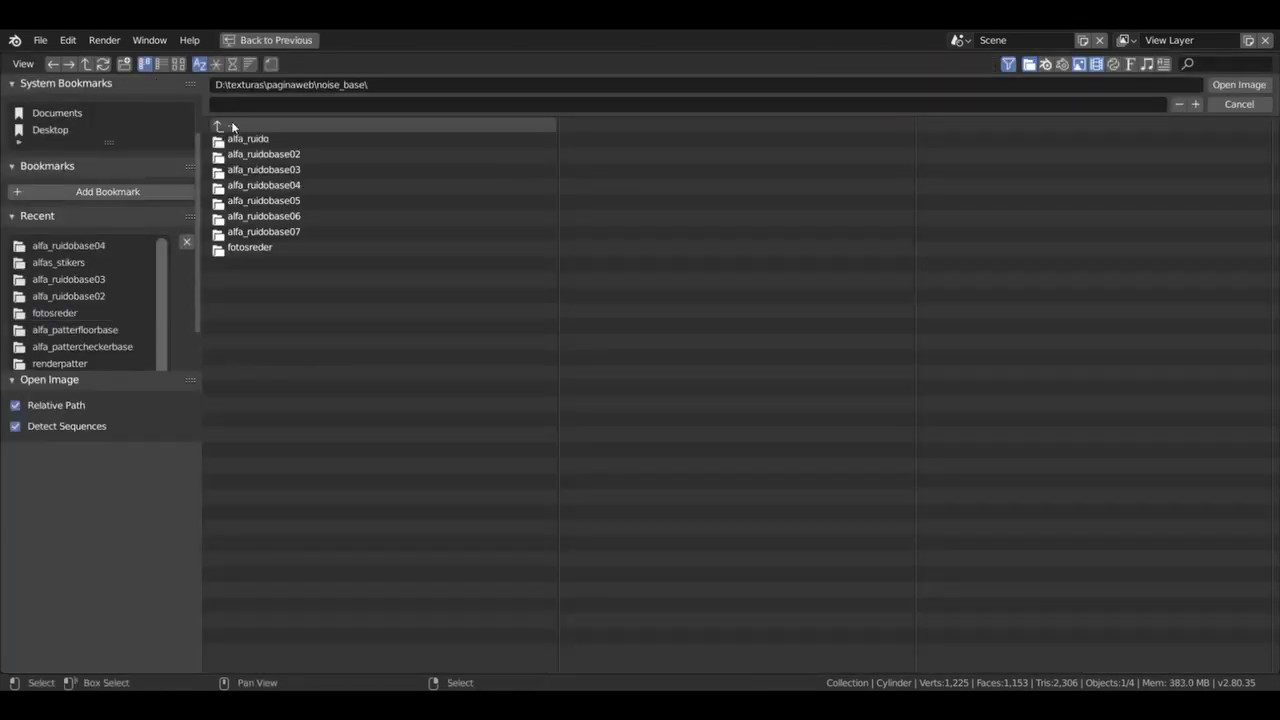
left_click(231, 125)
left_click(262, 139)
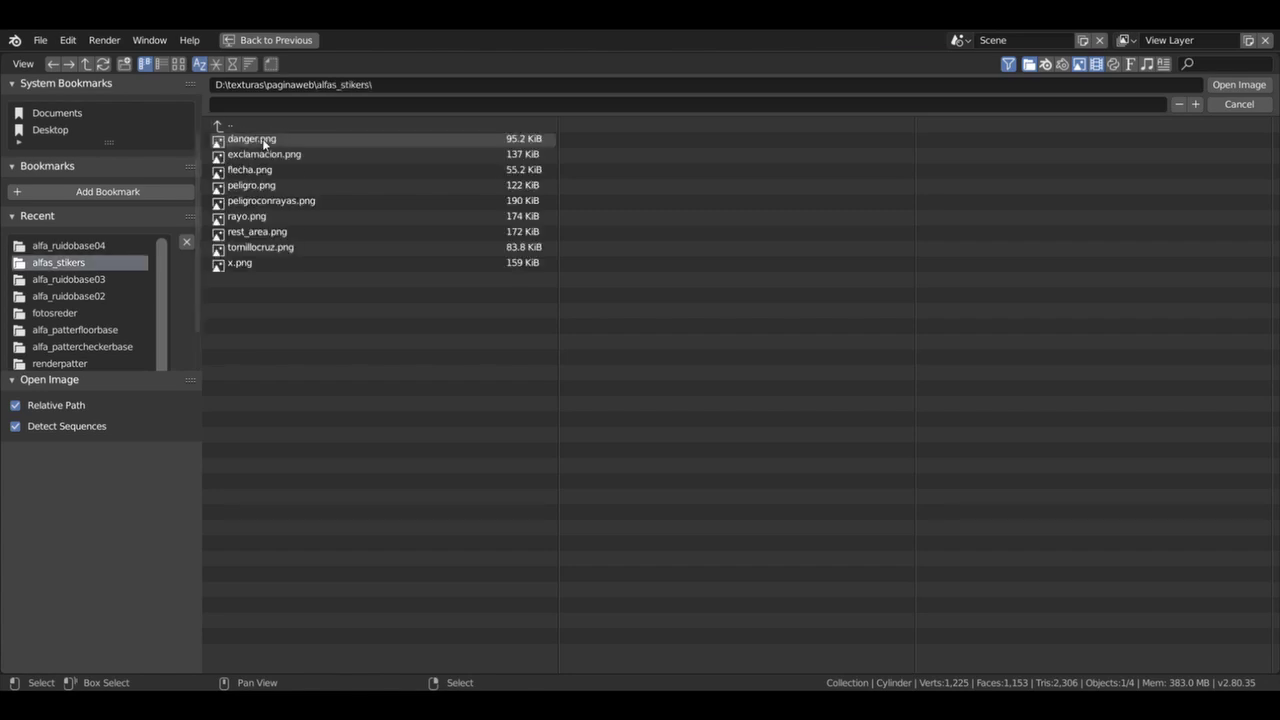
left_click(252, 144)
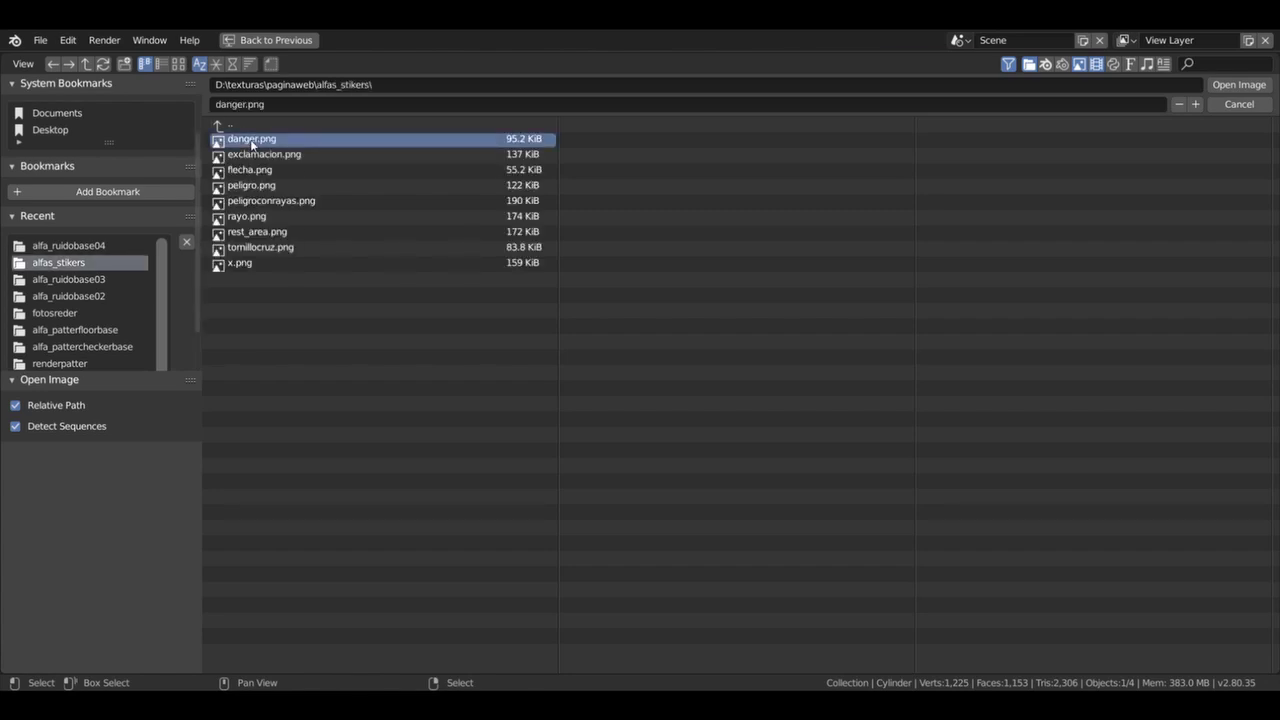
double_click(251, 143)
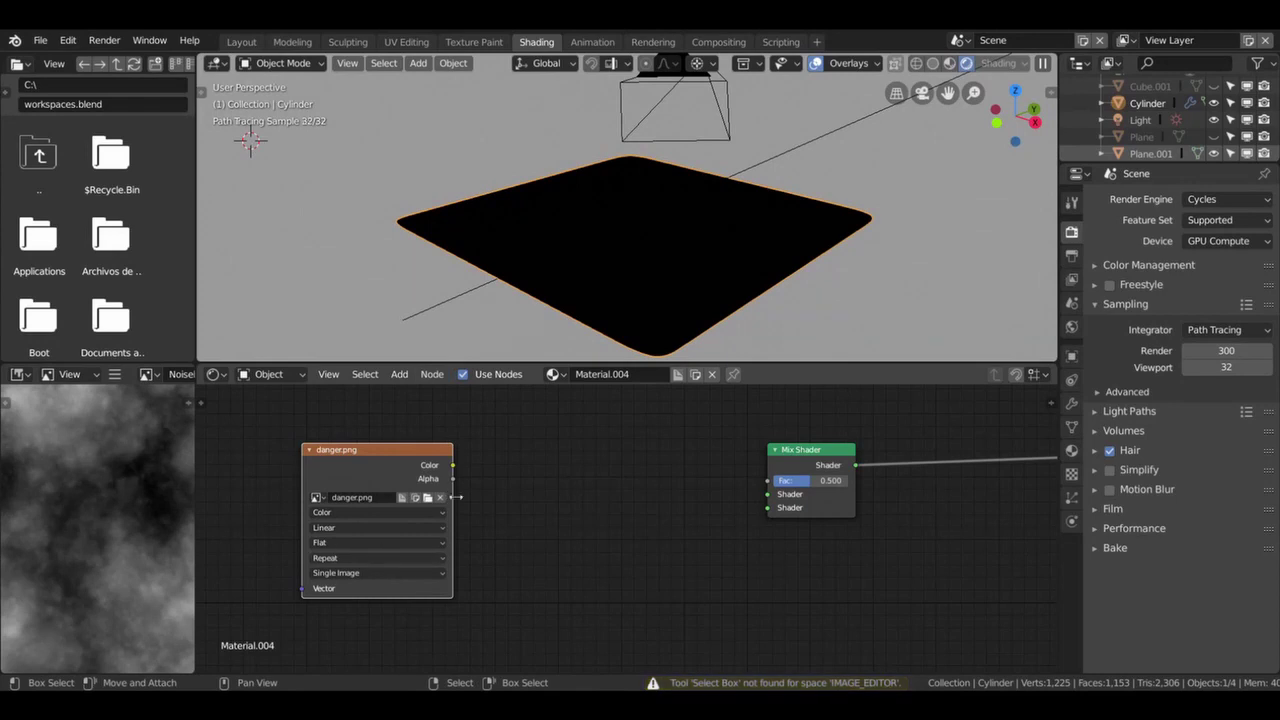
Add a Diffuse BSDF into the Mix Shader, coloured by danger.png's Color output.
key("shift+a")
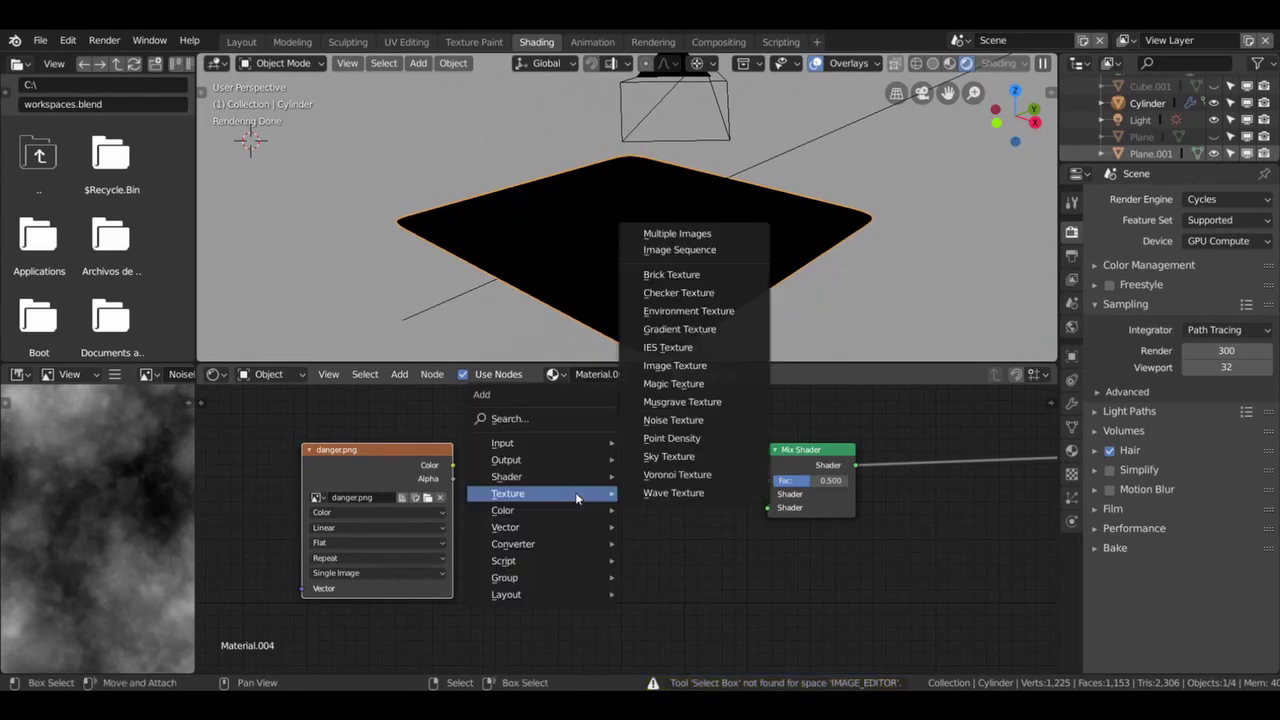
mouse_move(506, 476)
left_click(675, 167)
left_click(680, 465)
left_click_drag(681, 463, 768, 494)
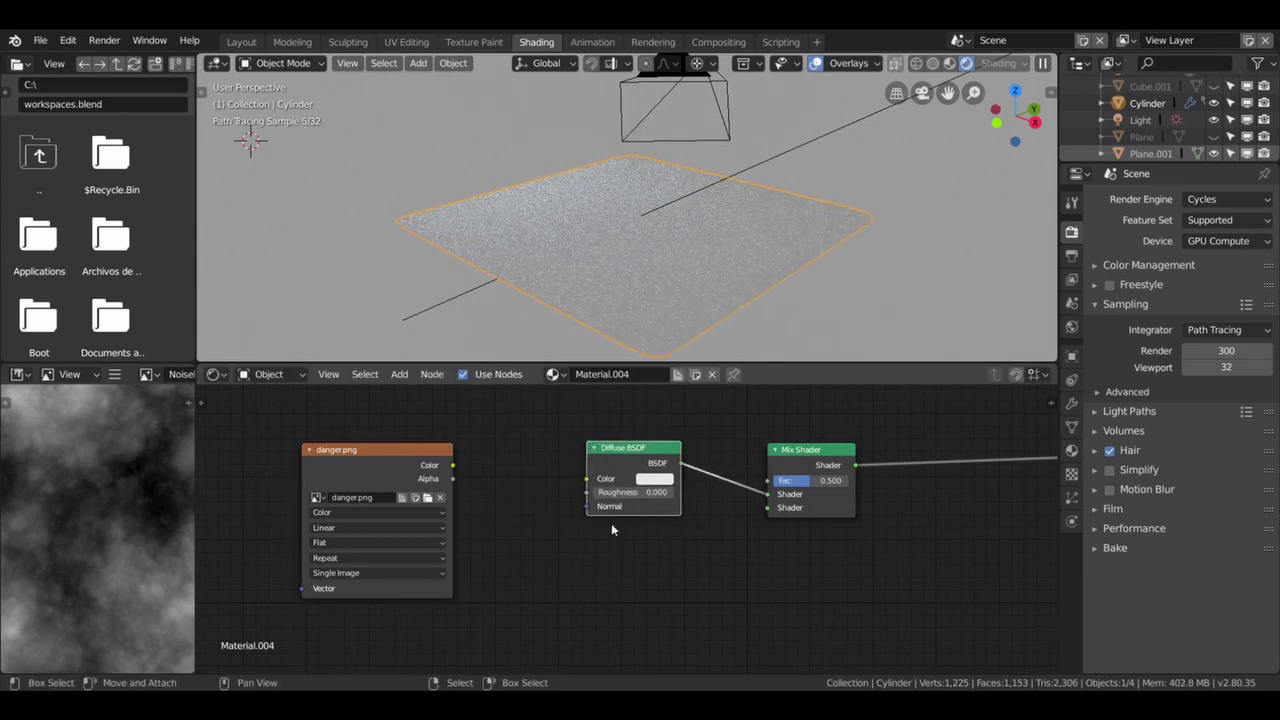
left_click_drag(452, 466, 567, 515)
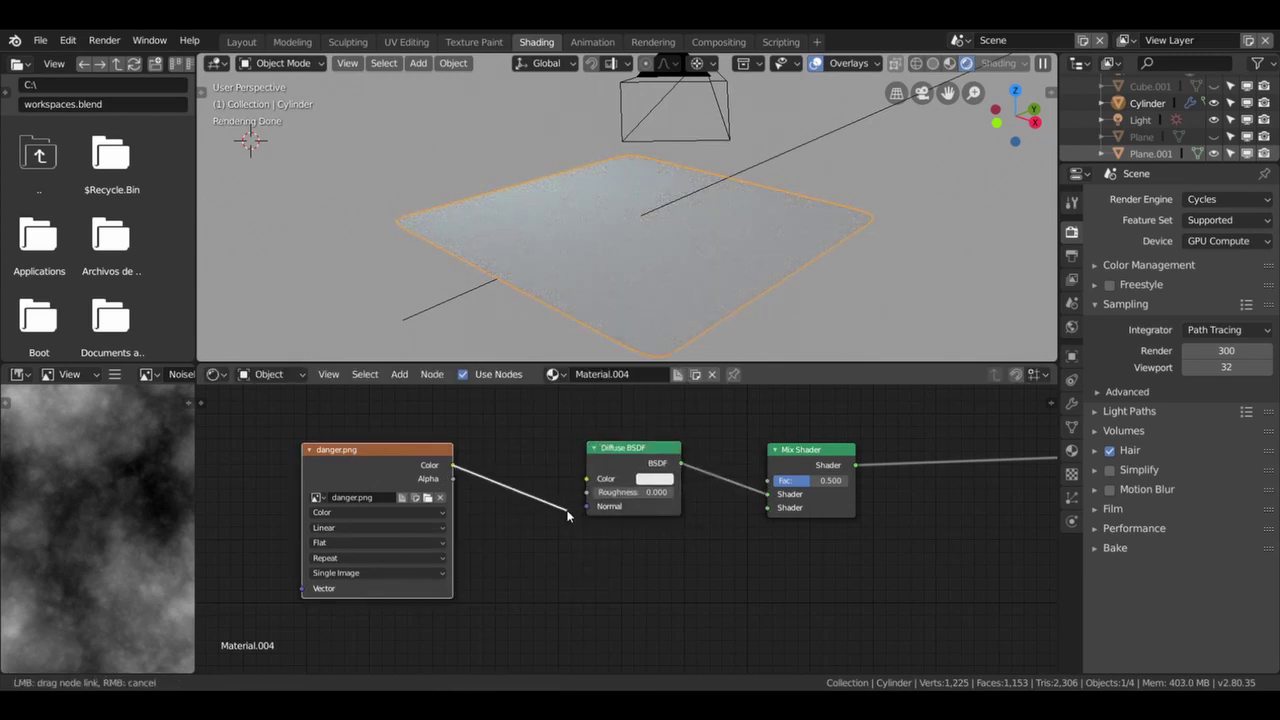
left_click_drag(567, 515, 586, 478)
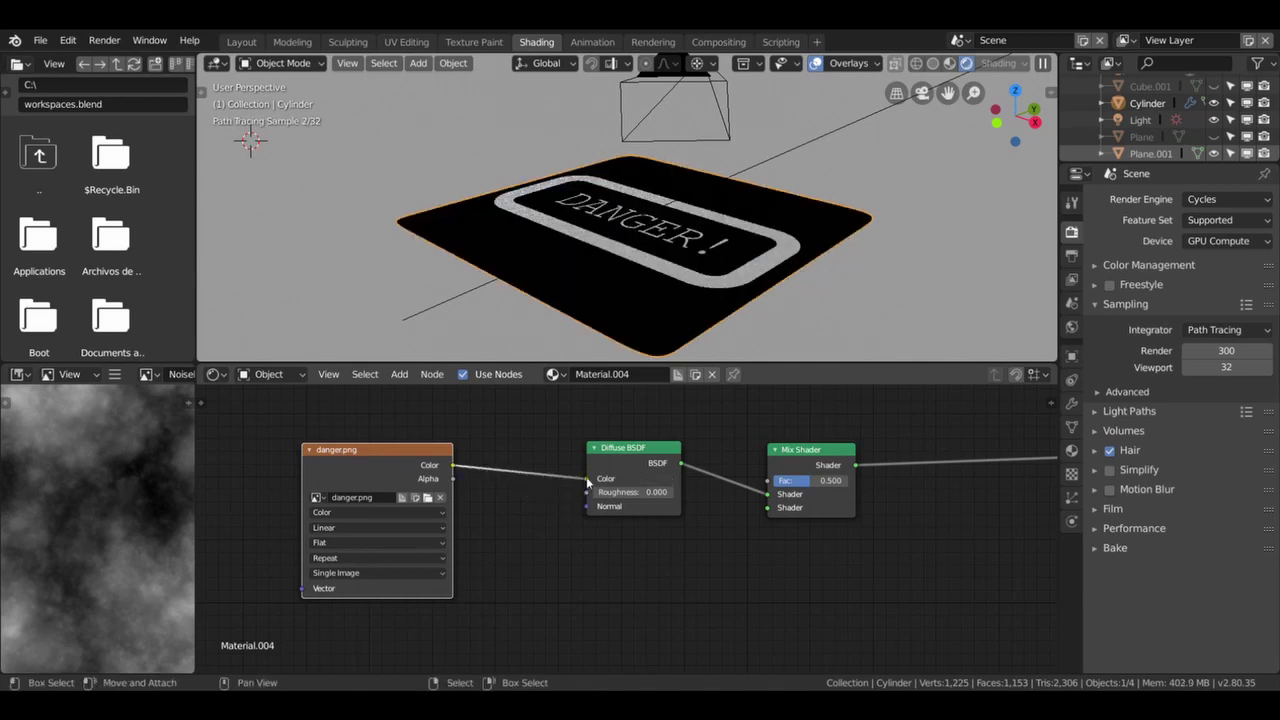
Inspect the DANGER sticker and shift the image and Diffuse nodes left.
middle_click_drag(693, 256, 651, 280)
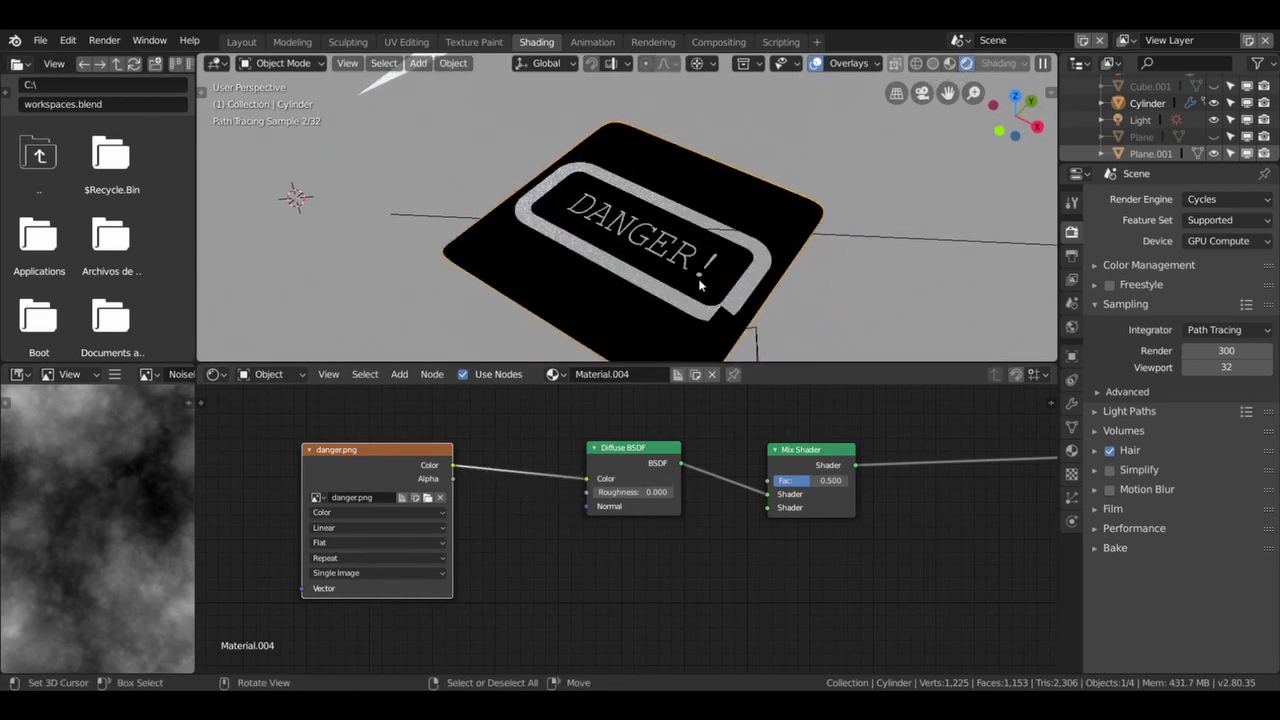
scroll(657, 338, "down", 2)
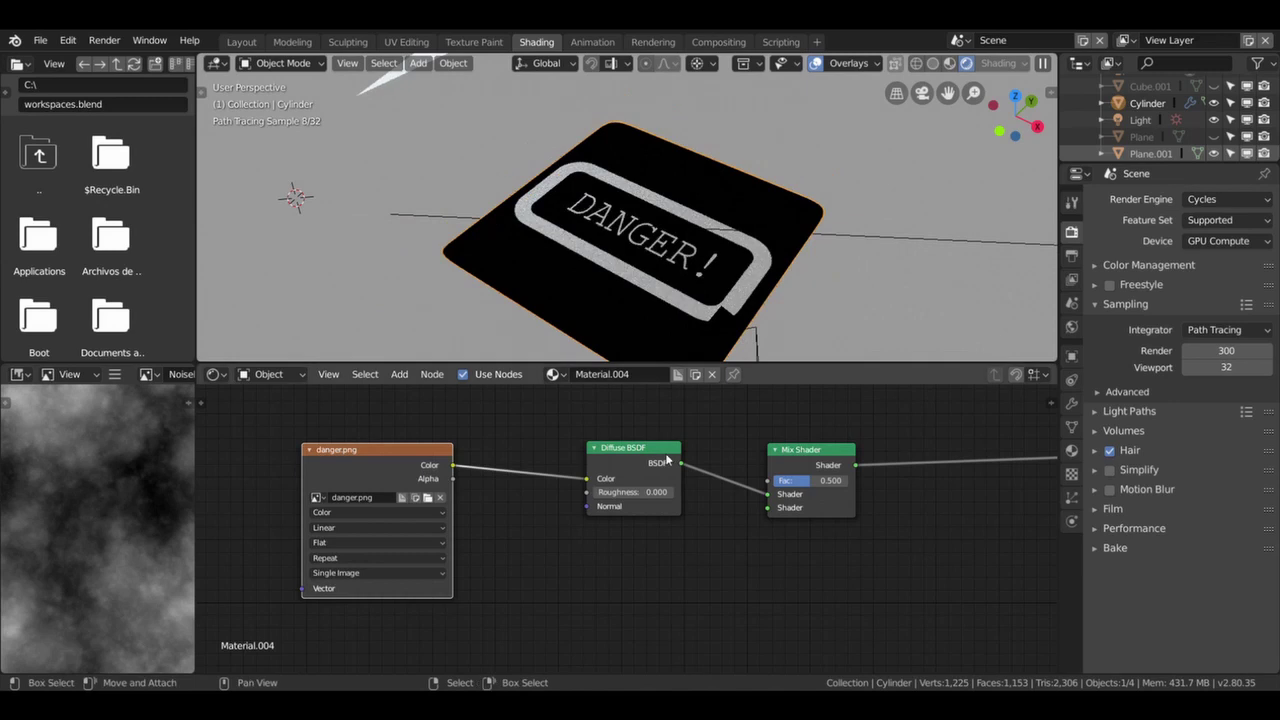
middle_click_drag(434, 463, 503, 454)
left_click_drag(503, 454, 389, 450)
mouse_move(740, 452)
left_mouse_down()
mouse_move(624, 449)
mouse_move(701, 443)
left_mouse_up()
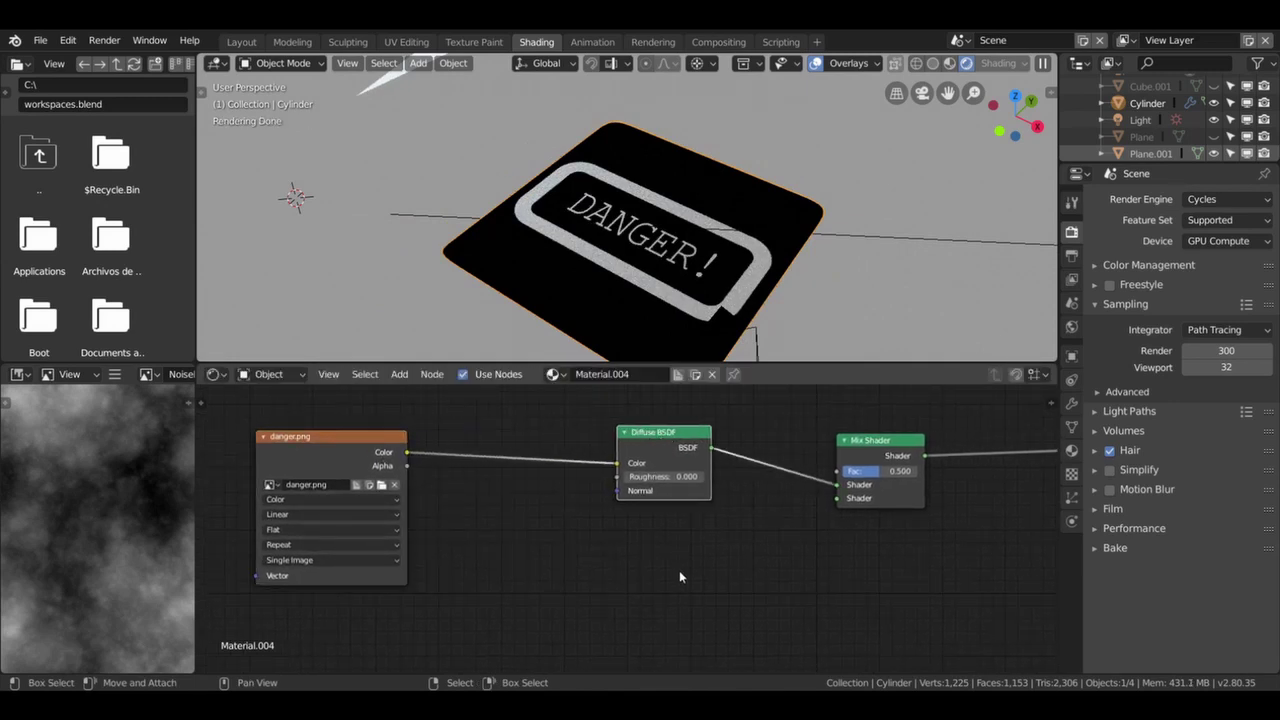
key("shift+s")
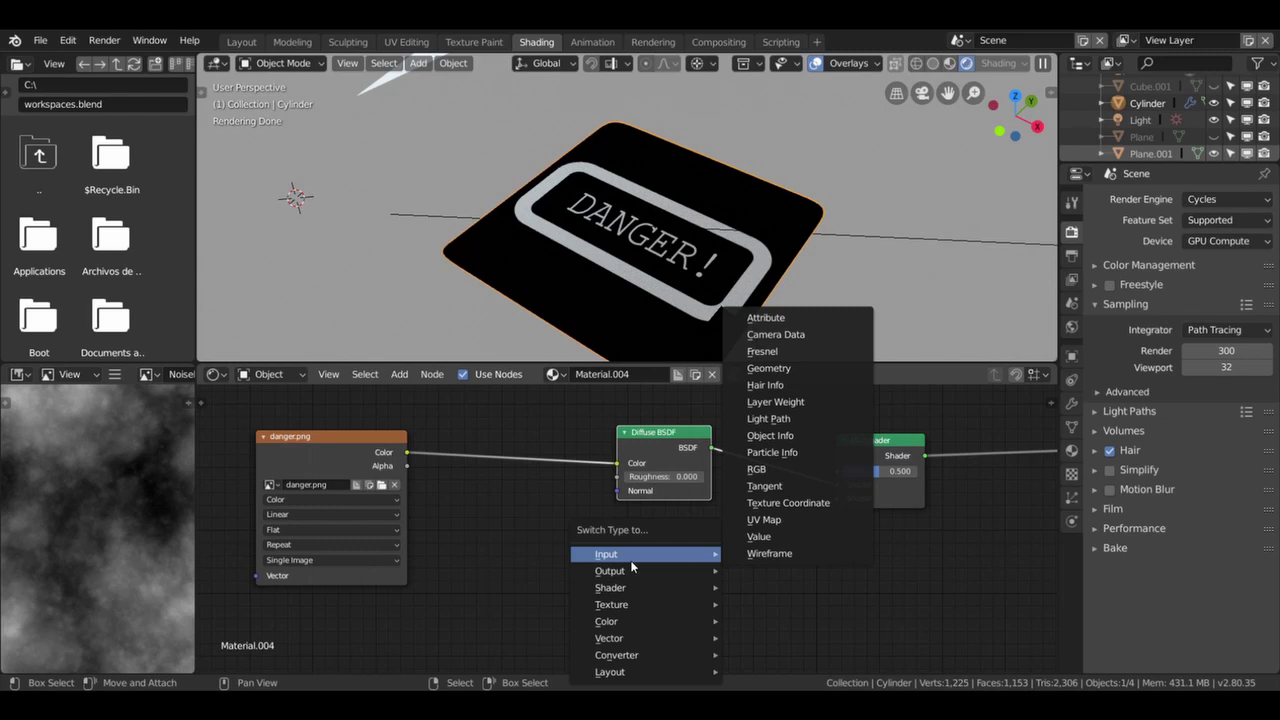
mouse_move(610, 587)
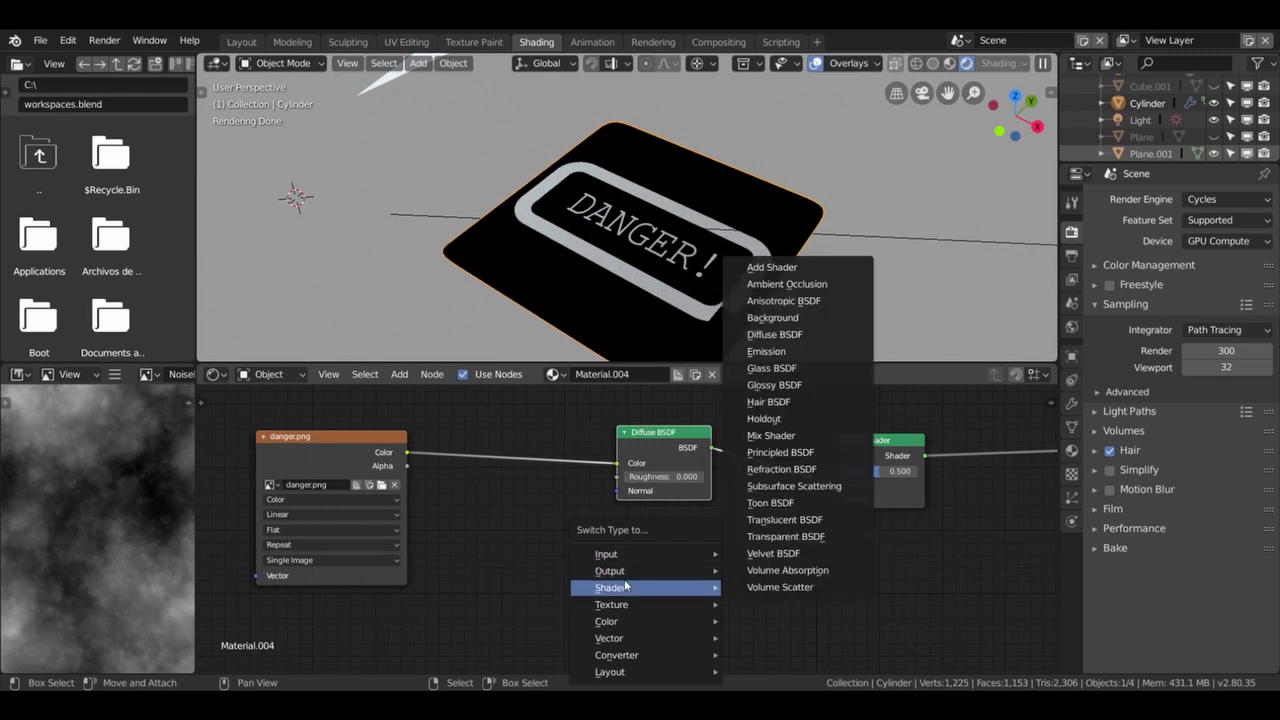
Convert the Diffuse BSDF into a Transparent BSDF and frame the whole node graph.
left_click(790, 536)
key("shift+s")
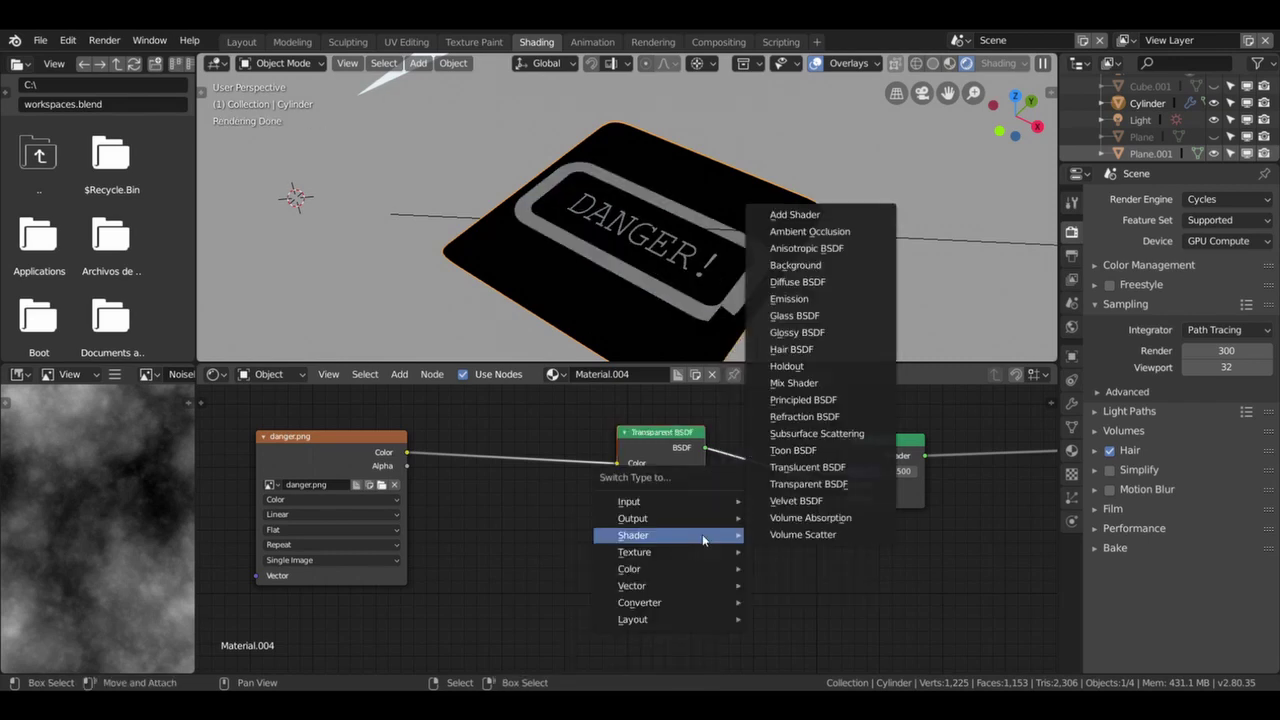
left_click(813, 488)
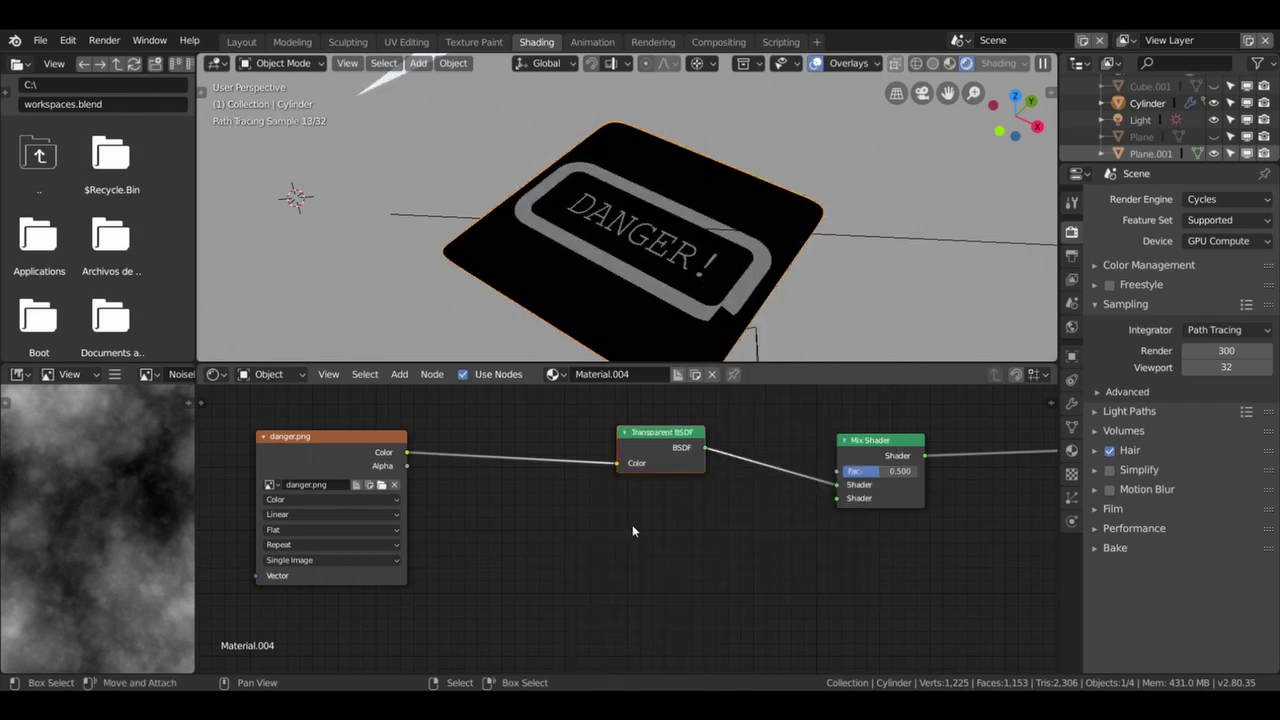
scroll(677, 524, "down", 2)
scroll(682, 513, "down", 2)
scroll(682, 515, "down", 1)
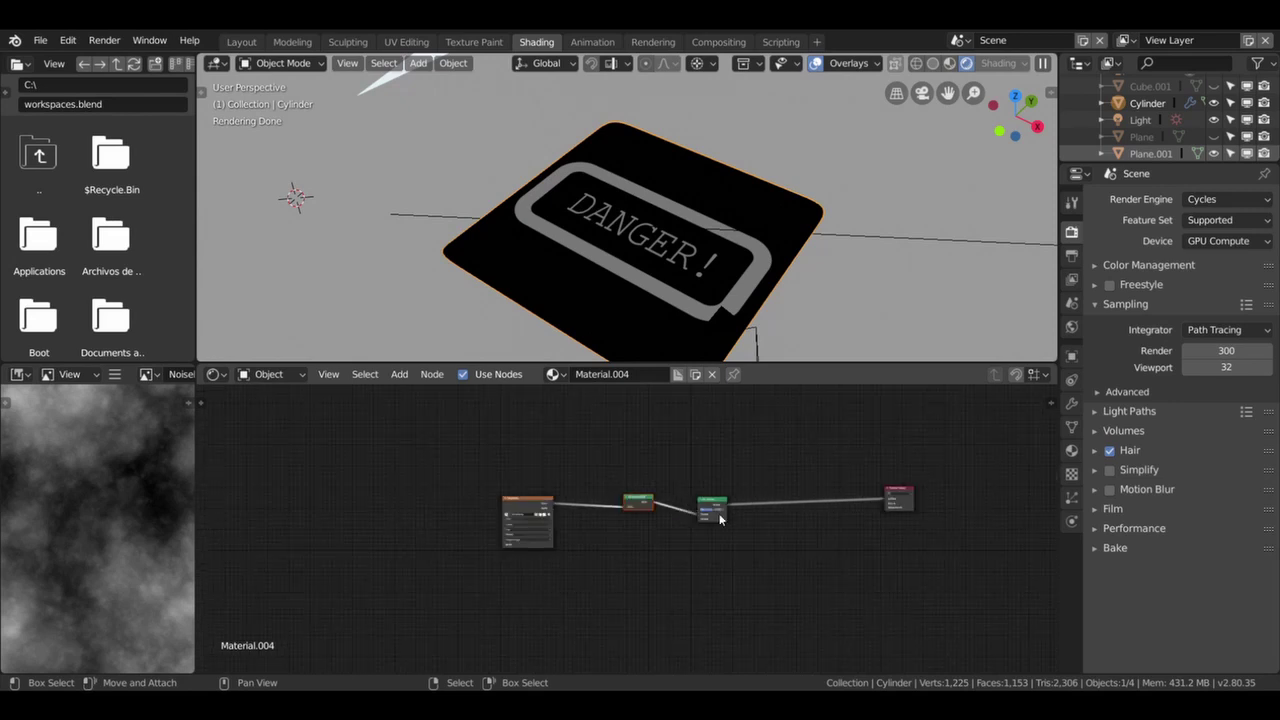
middle_click_drag(682, 515, 678, 474)
scroll(657, 480, "down", 1)
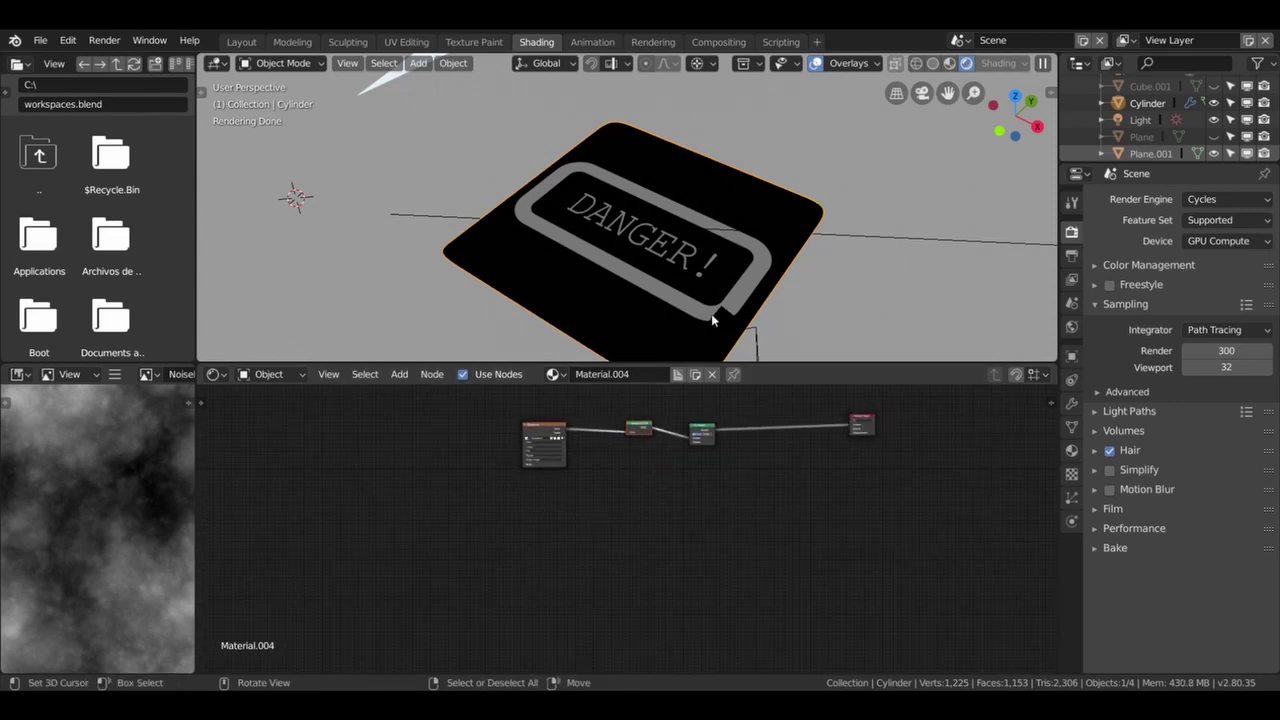
Select the DANGER sign and cut the Transparent BSDF's link to the Mix Shader.
left_click(724, 332)
left_click(586, 293)
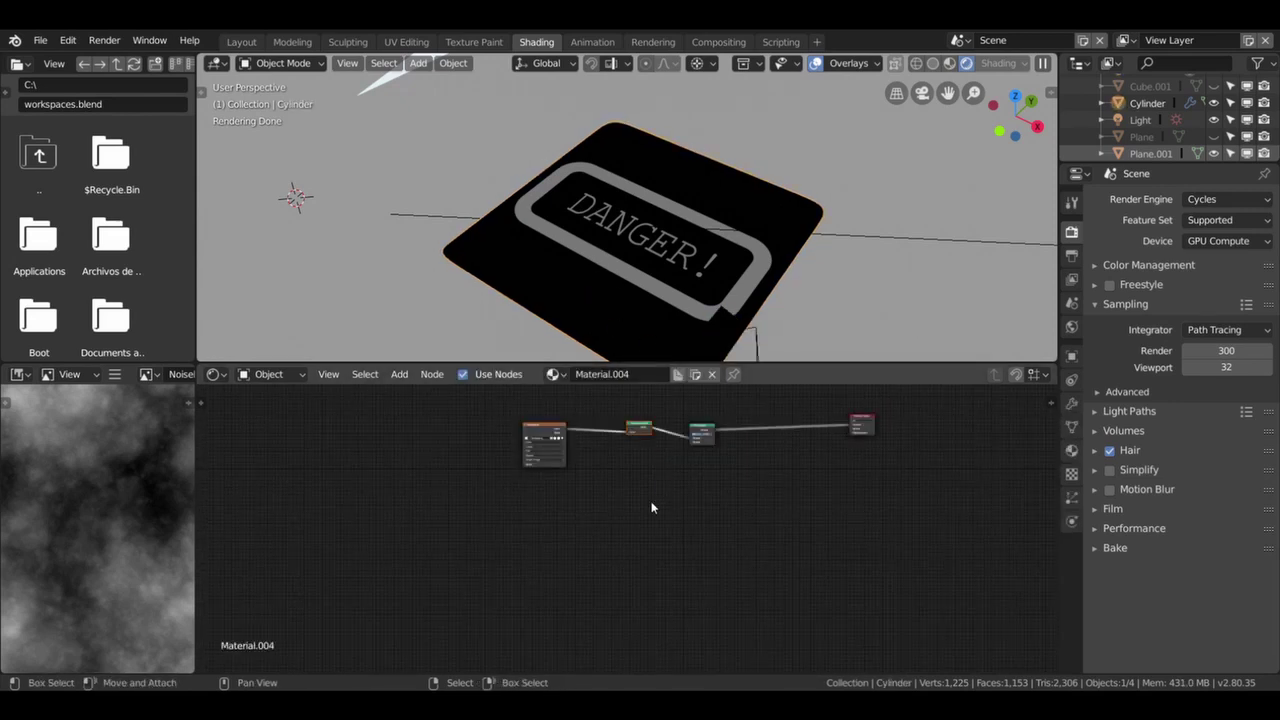
scroll(648, 498, "up", 2)
scroll(630, 546, "up", 3)
key("shift+a")
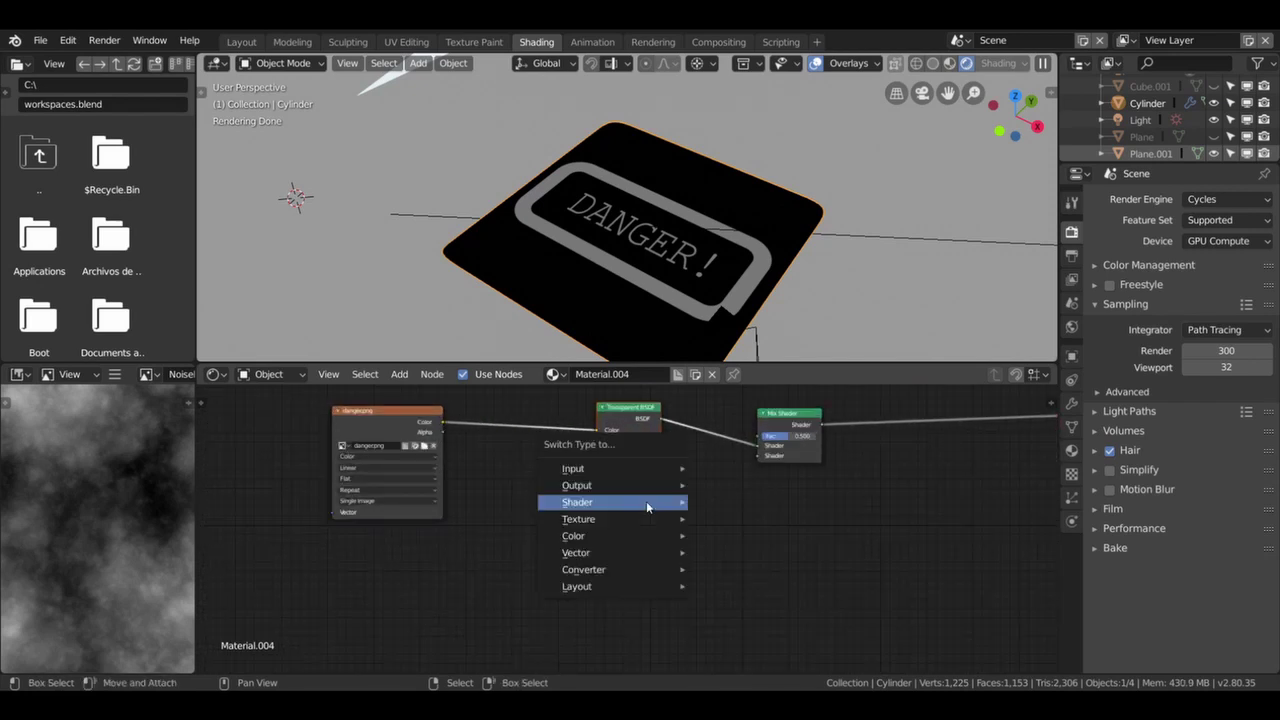
key("Escape")
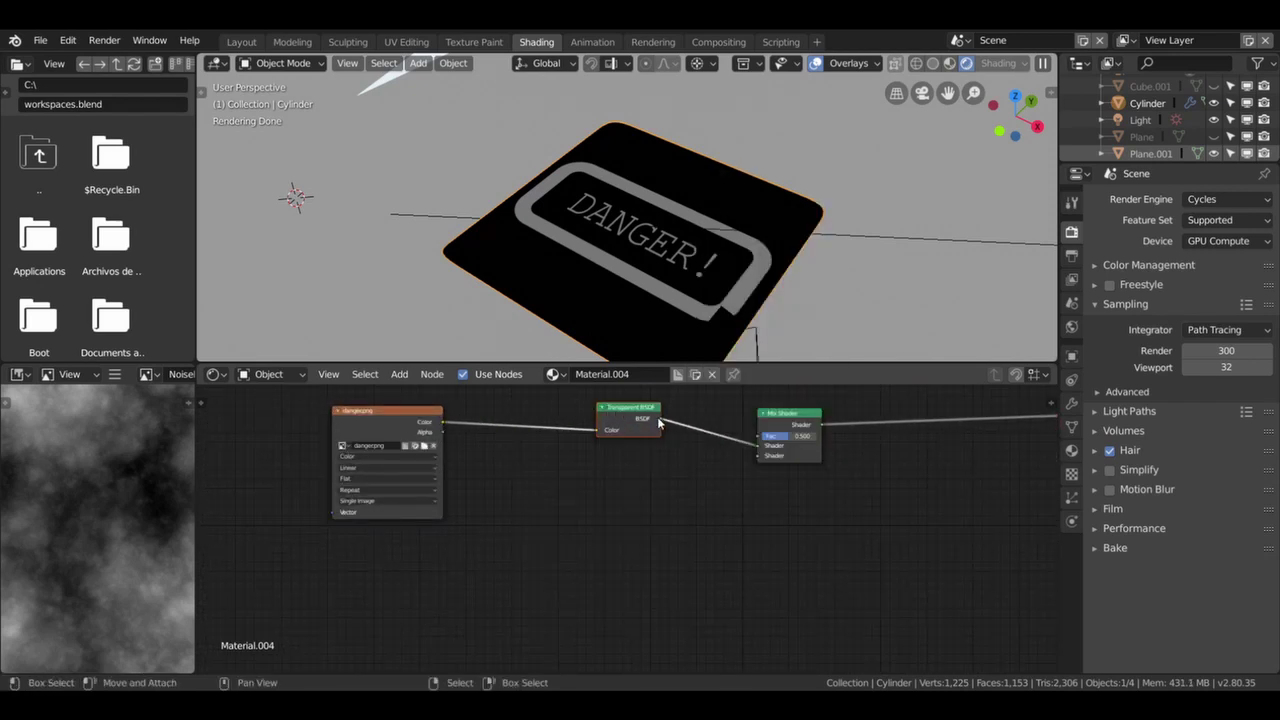
mouse_move(658, 423)
left_mouse_down()
mouse_move(613, 484)
mouse_move(554, 457)
left_mouse_up()
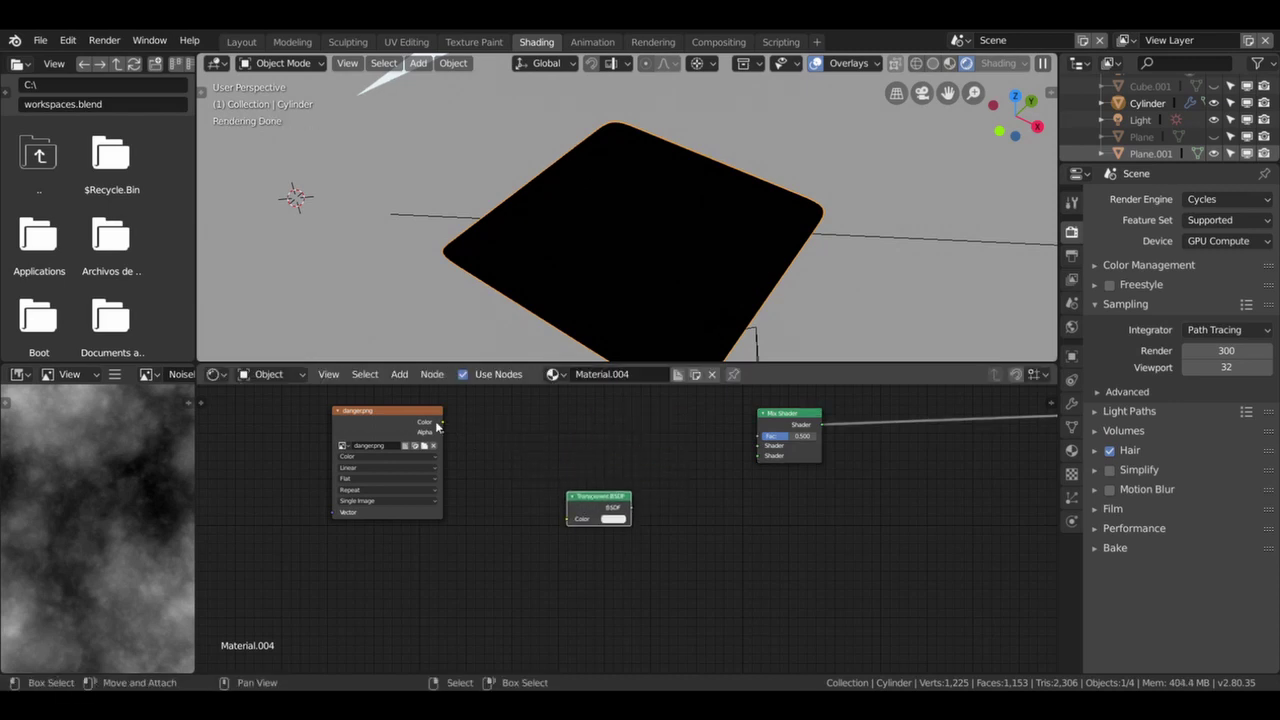
Wire a new Diffuse and the Transparent BSDF into the Mix Shader, with the image as Fac.
key("shift+a")
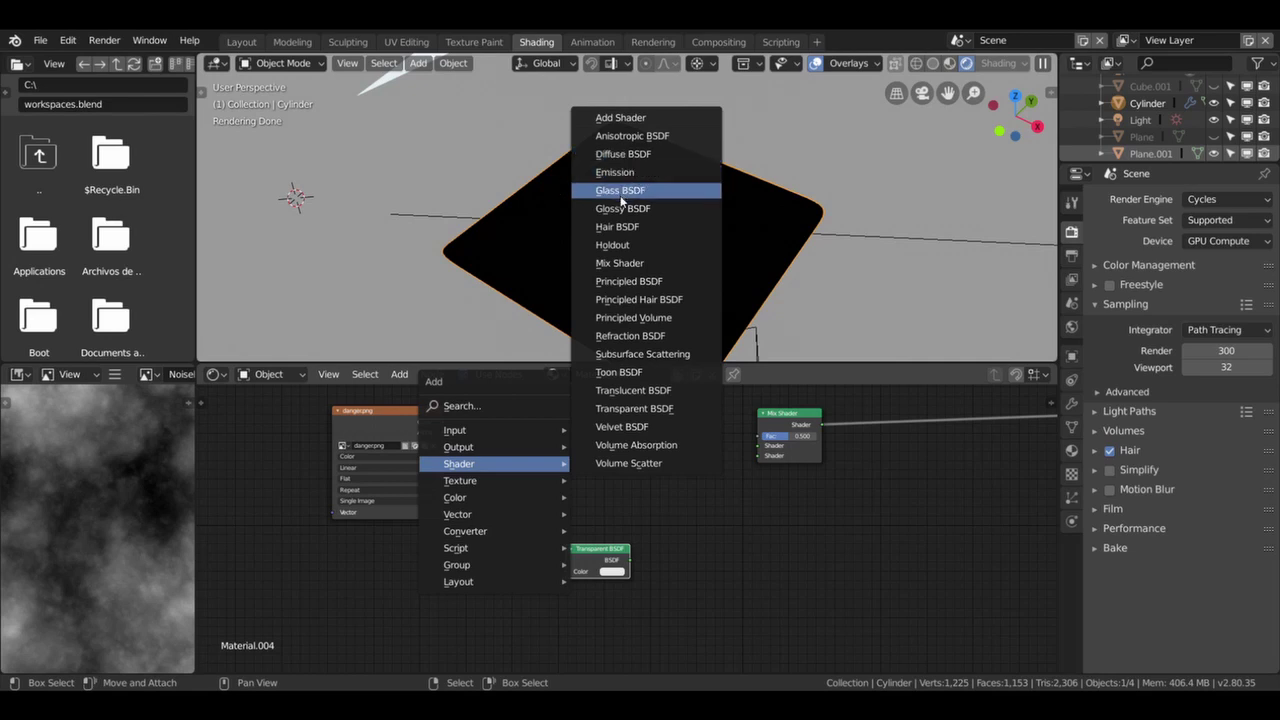
left_click(618, 156)
left_click(625, 428)
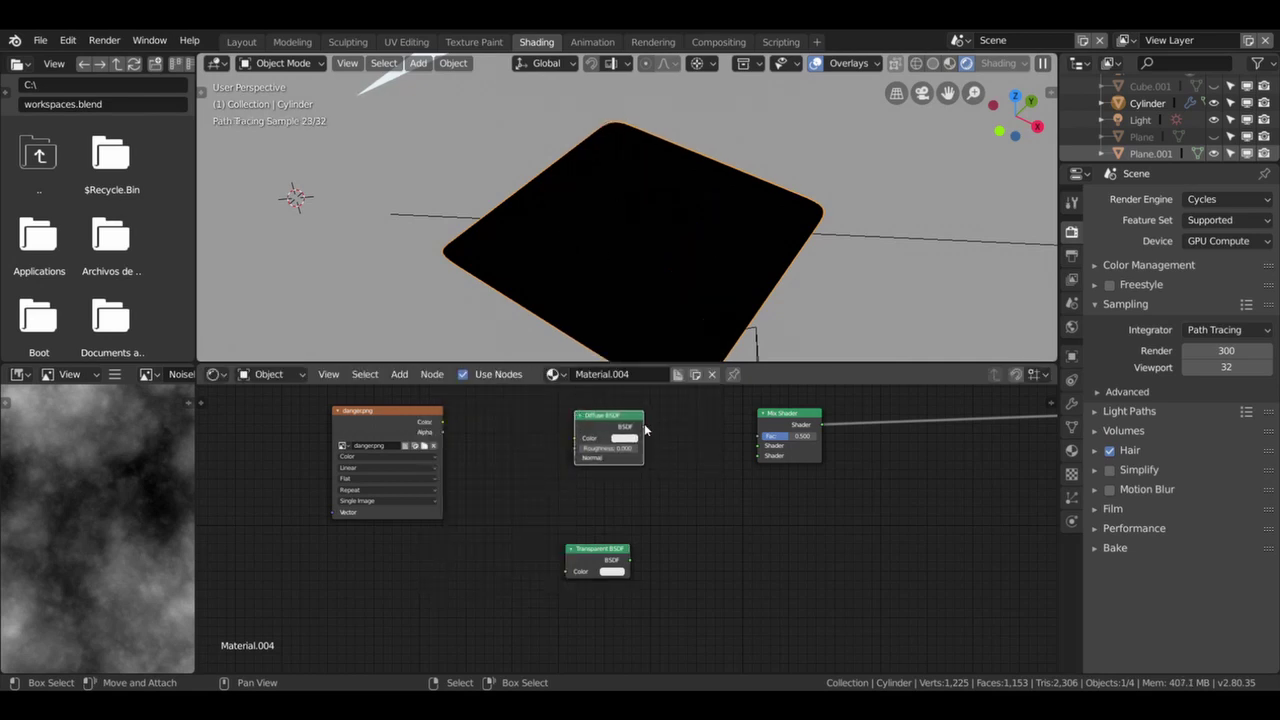
left_click_drag(755, 452, 757, 456)
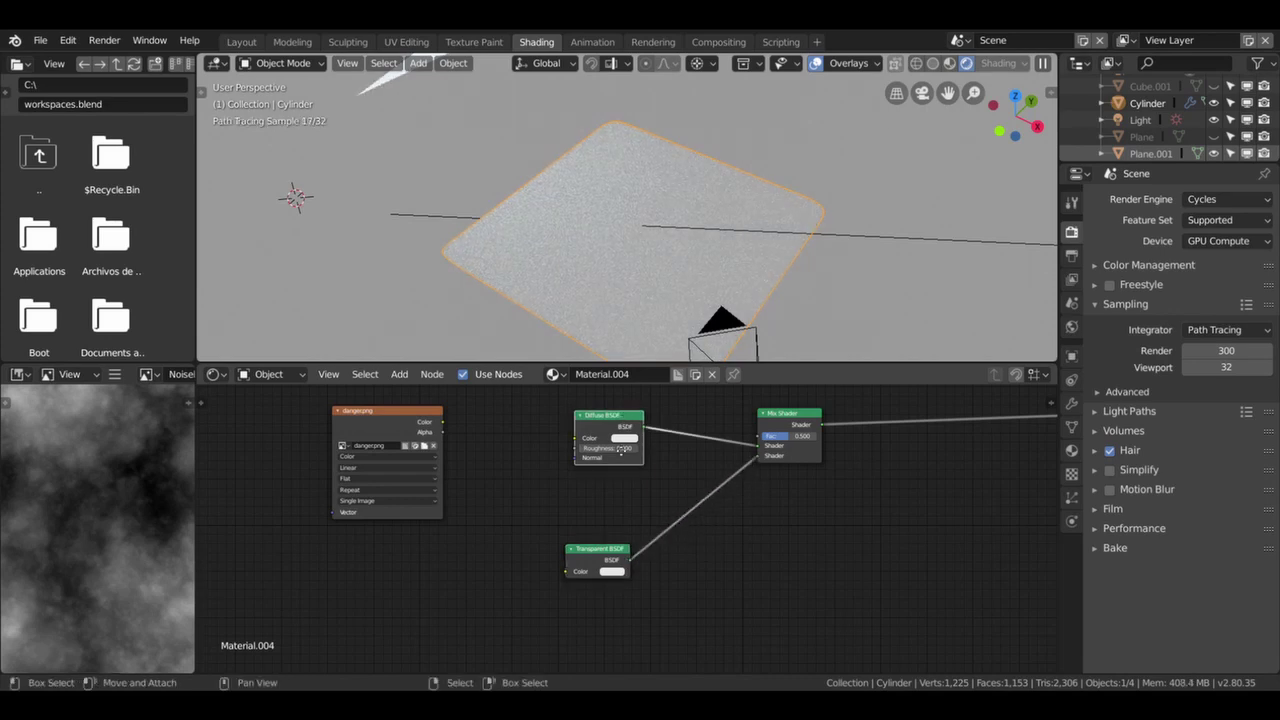
left_click_drag(605, 415, 597, 483)
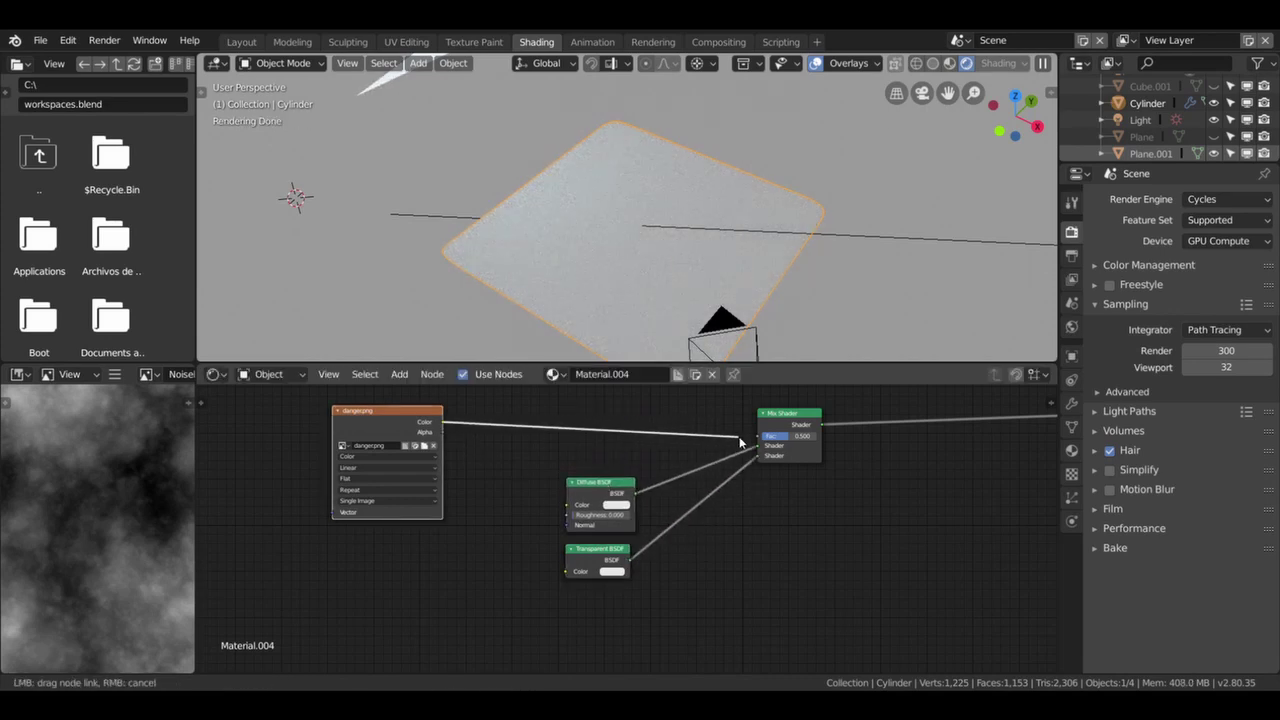
left_click_drag(758, 436, 758, 436)
scroll(664, 260, "up", 3)
middle_click_drag(660, 271, 631, 286)
Give both the Transparent and Diffuse BSDF a pale green colour.
left_click(614, 573)
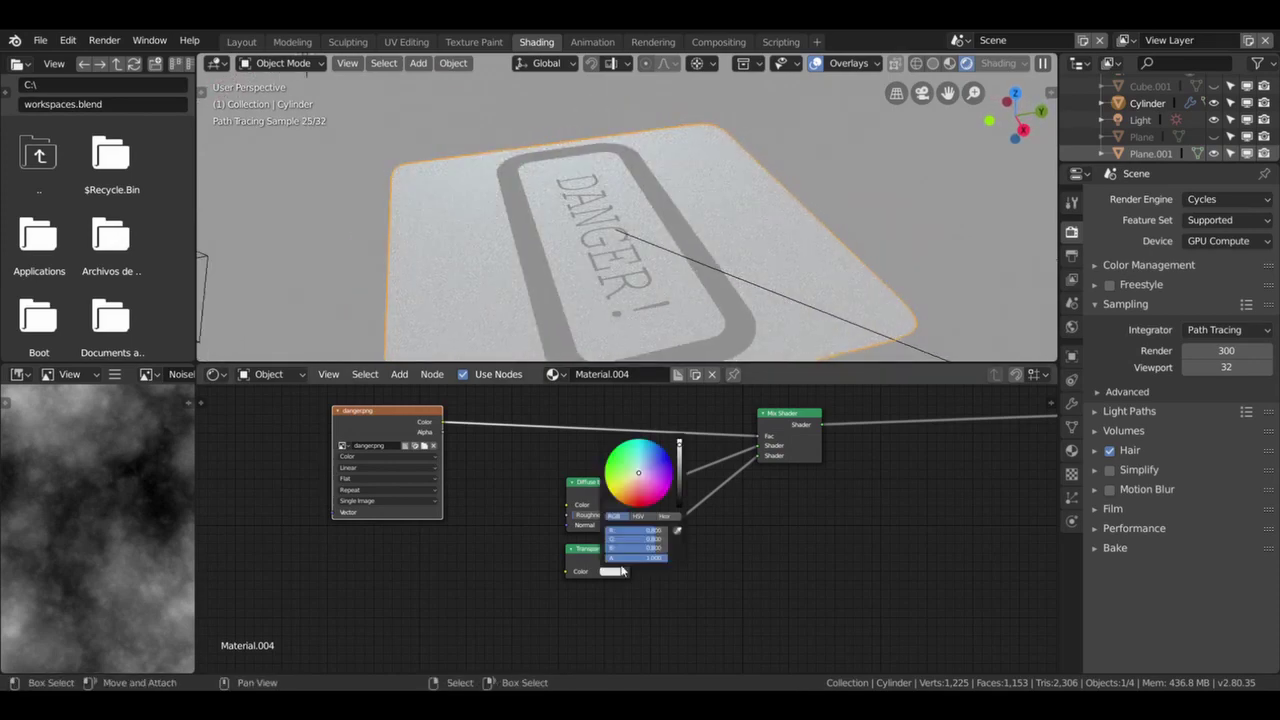
mouse_move(640, 472)
left_mouse_down()
mouse_move(635, 492)
mouse_move(620, 464)
mouse_move(660, 480)
mouse_move(622, 462)
mouse_move(646, 456)
mouse_move(659, 474)
mouse_move(648, 490)
mouse_move(620, 464)
left_mouse_up()
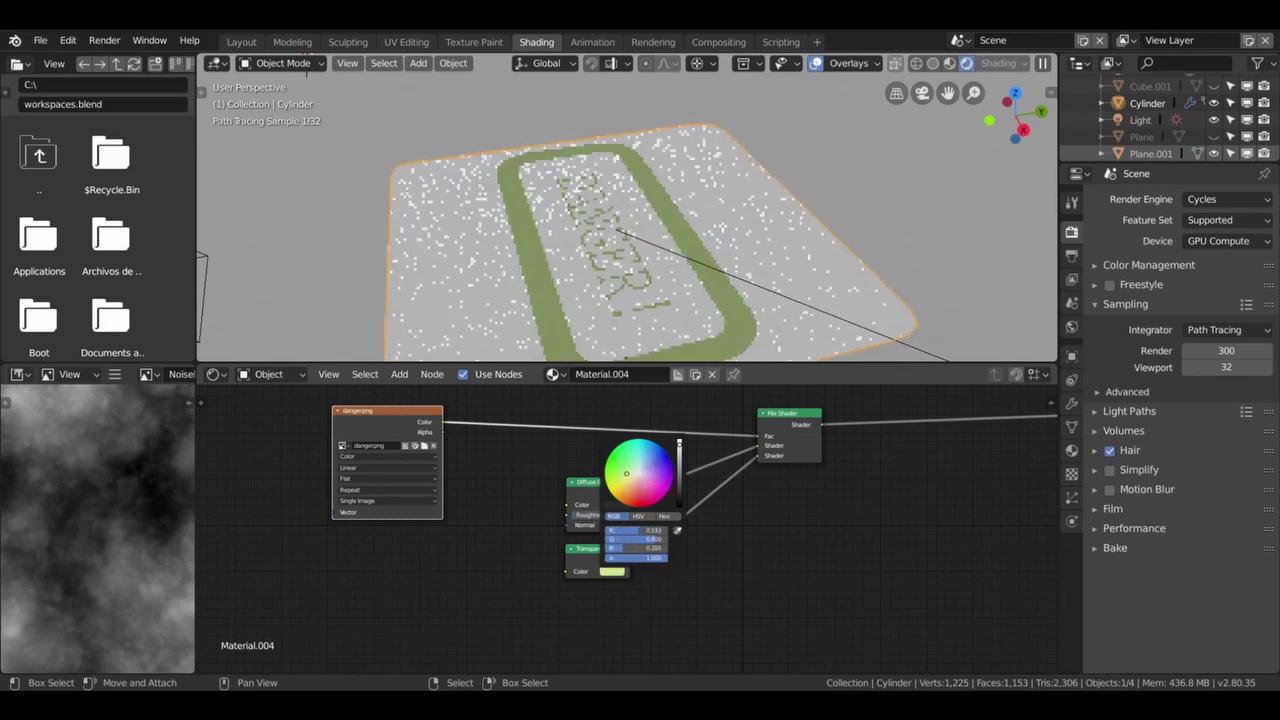
left_click(617, 506)
mouse_move(645, 415)
left_mouse_down()
mouse_move(672, 406)
mouse_move(644, 398)
left_mouse_up()
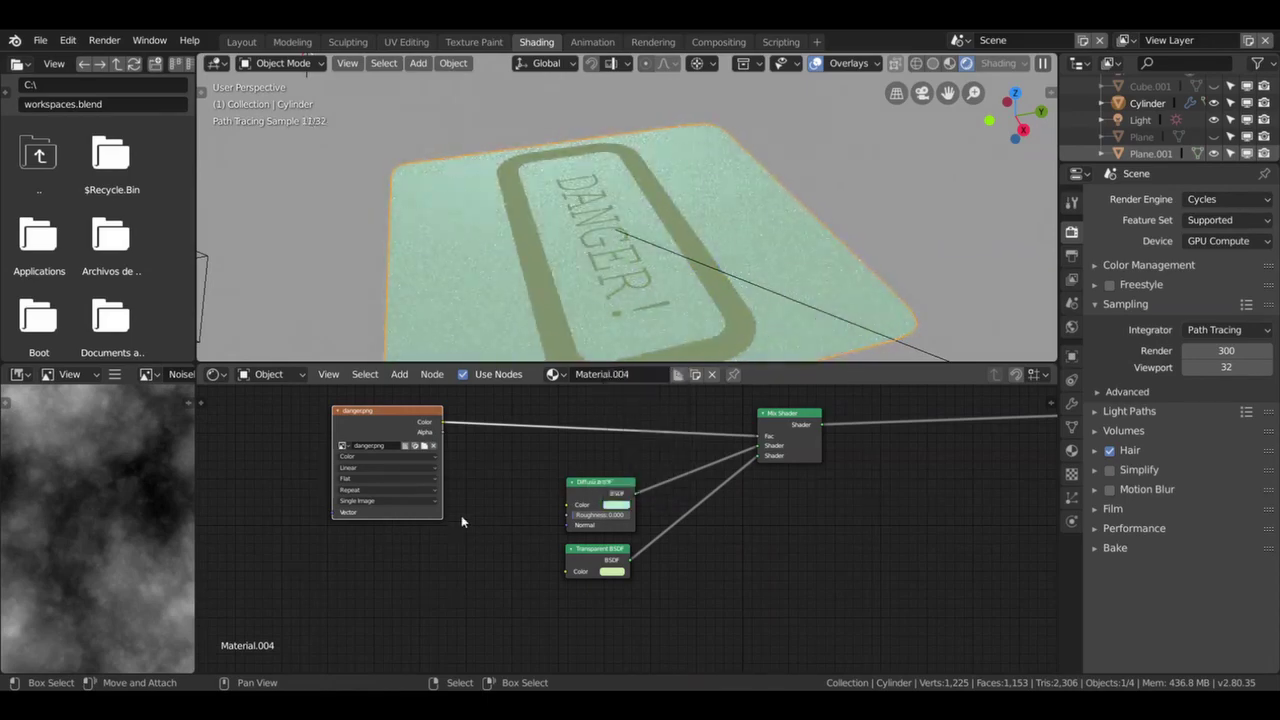
Rearrange the image texture, Transparent and Diffuse nodes in the graph.
scroll(476, 455, "down", 1)
left_click_drag(437, 430, 405, 385)
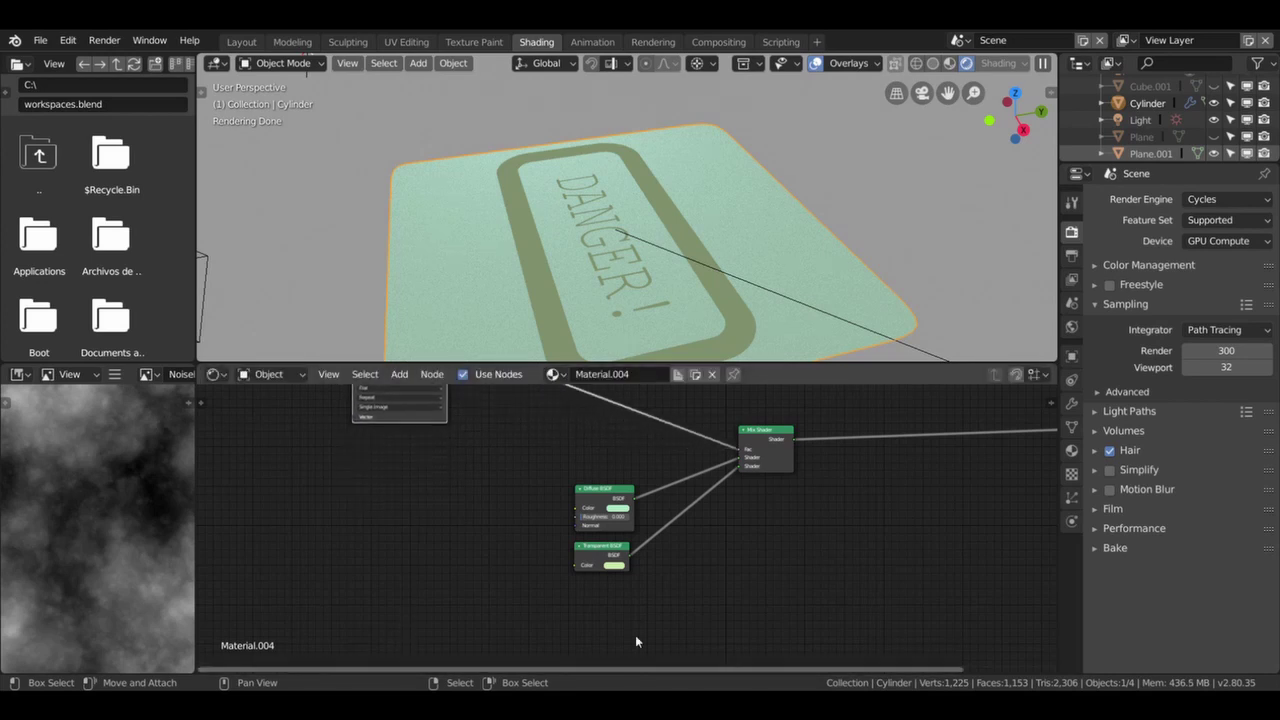
middle_click_drag(763, 550, 928, 500)
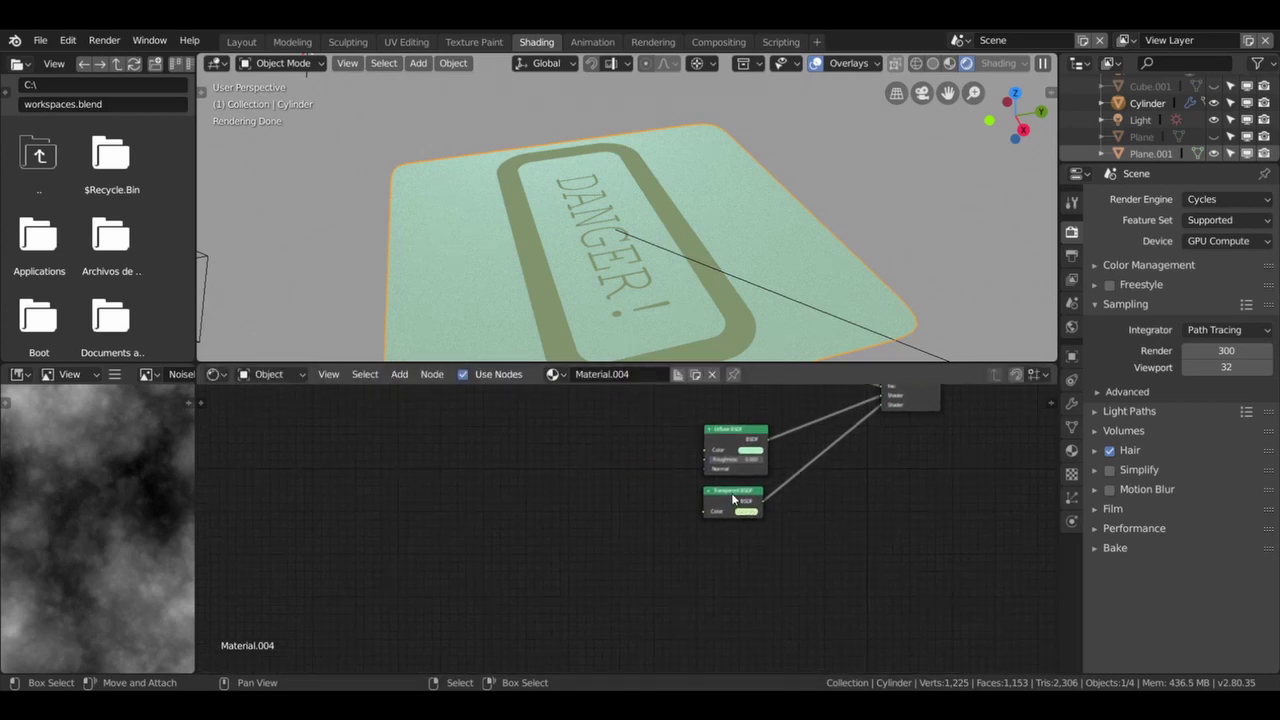
left_click_drag(733, 498, 795, 532)
left_click_drag(740, 434, 632, 472)
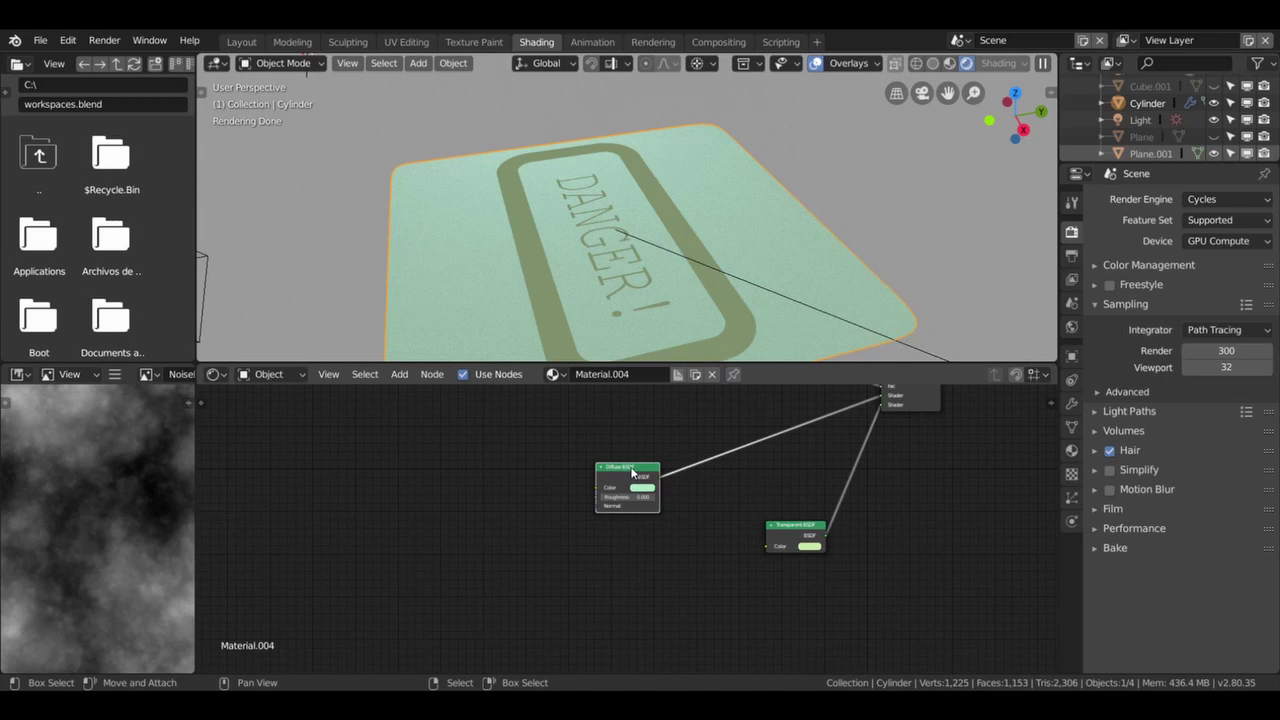
Replace the Diffuse BSDF with a Principled BSDF connected to the Mix Shader.
key("x")
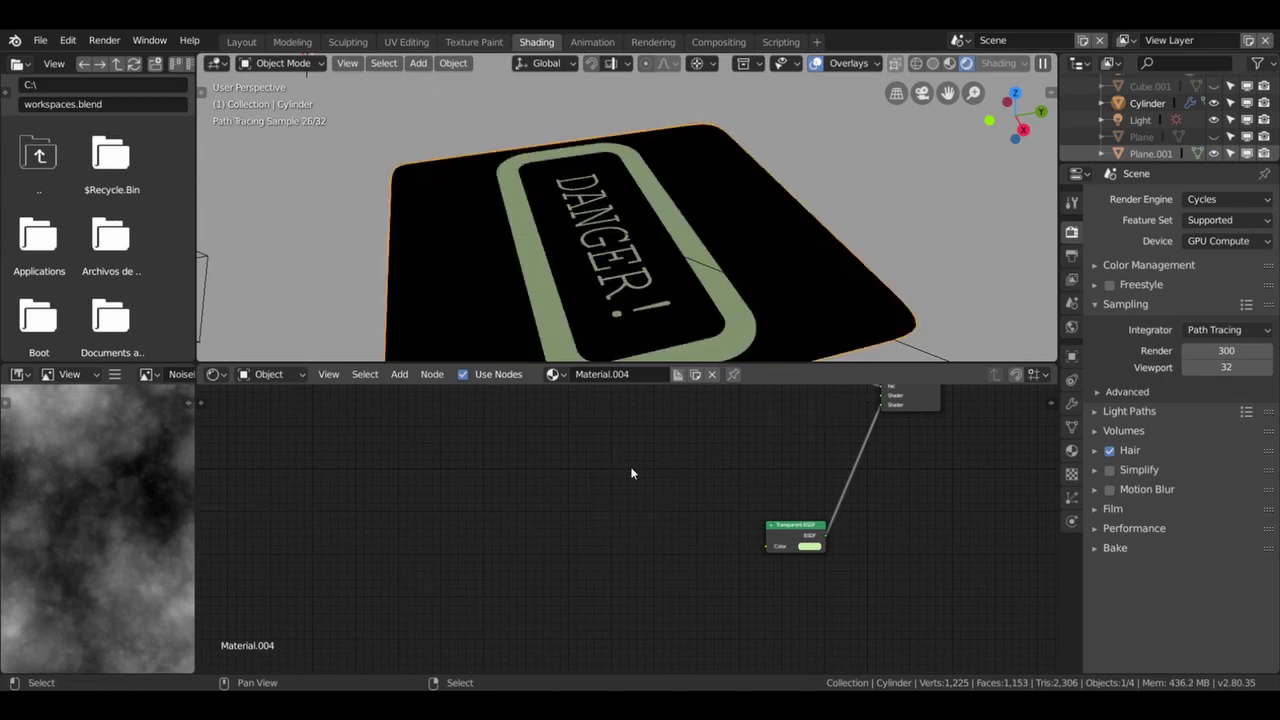
key("shift+a")
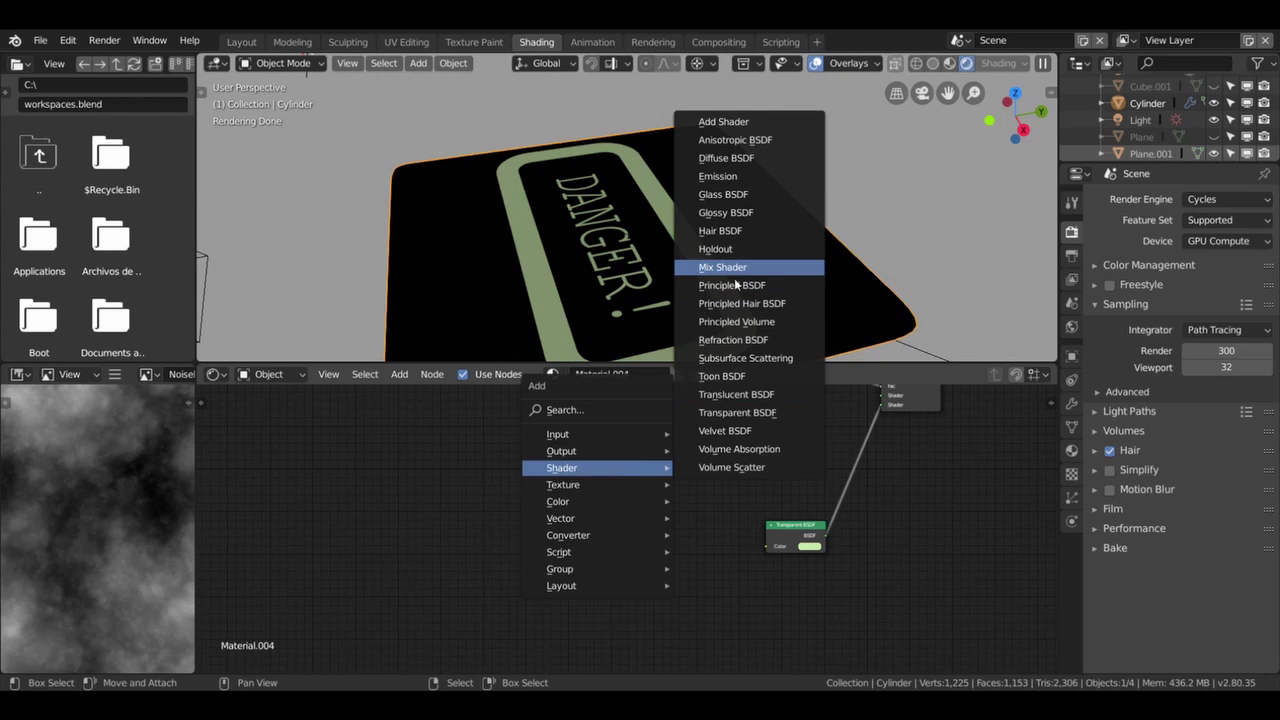
left_click(752, 289)
left_click(715, 425)
middle_click_drag(715, 425, 688, 494)
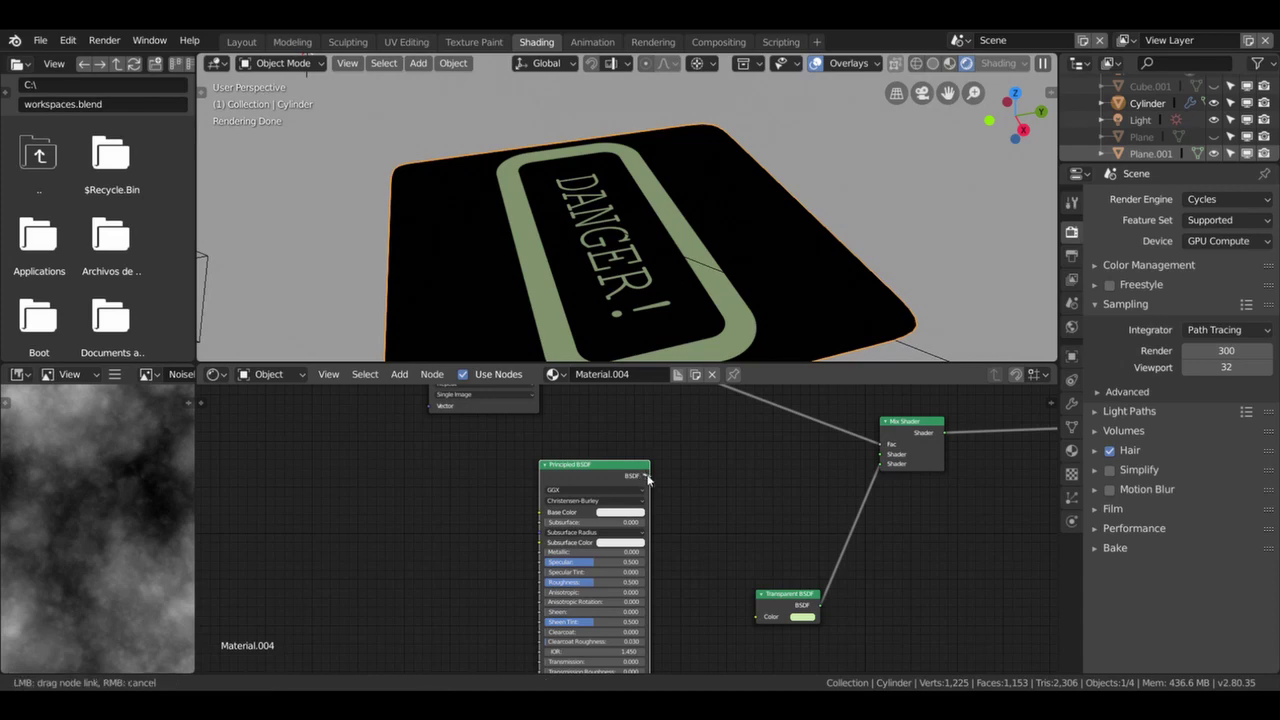
left_click_drag(893, 458, 893, 458)
scroll(760, 460, "down", 2)
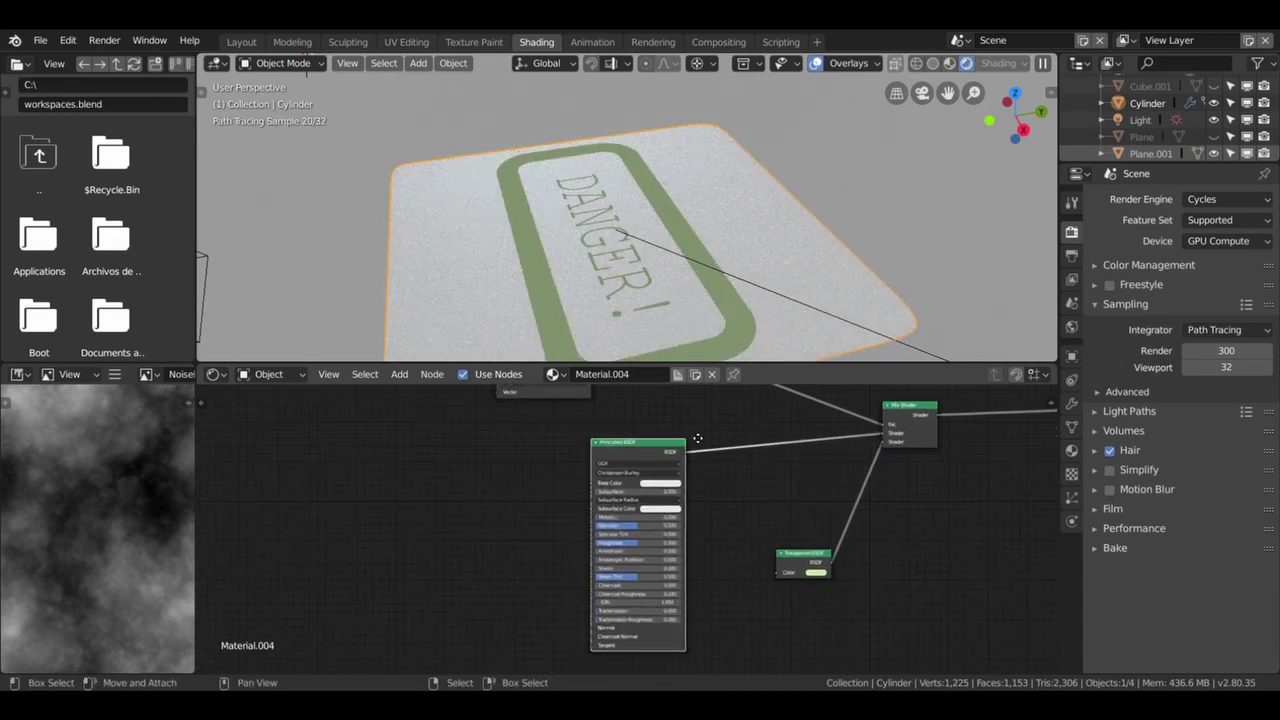
Give the Principled BSDF a blue Base Color, Metallic 0.545 and Roughness 0.085.
left_click(661, 481)
left_click(695, 395)
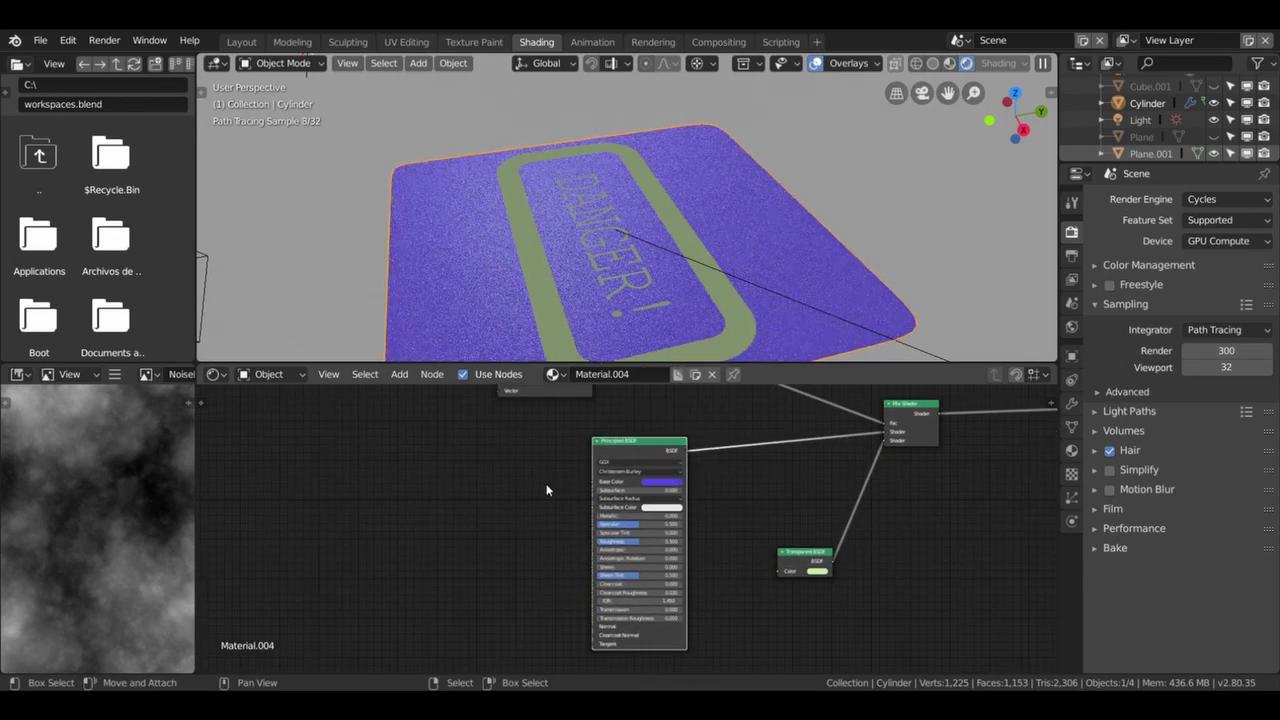
middle_click_drag(520, 503, 584, 478)
scroll(584, 478, "up", 2)
scroll(585, 482, "up", 1)
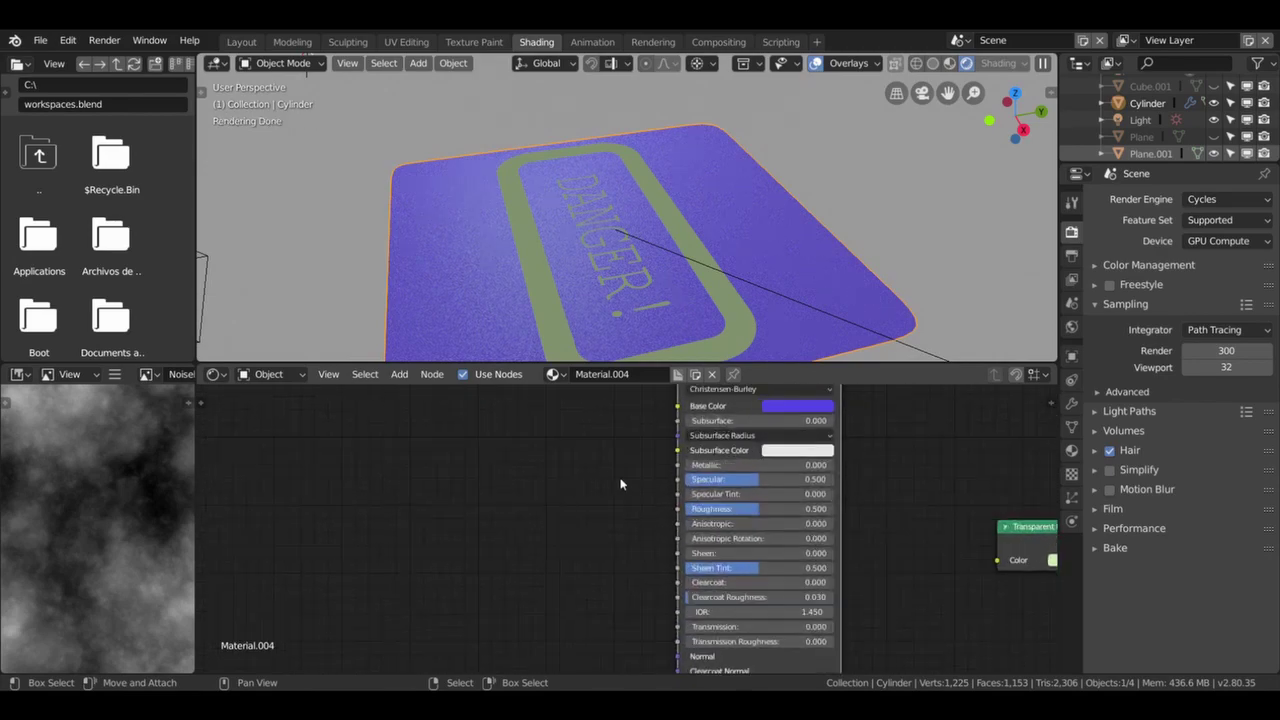
left_click_drag(707, 467, 770, 470)
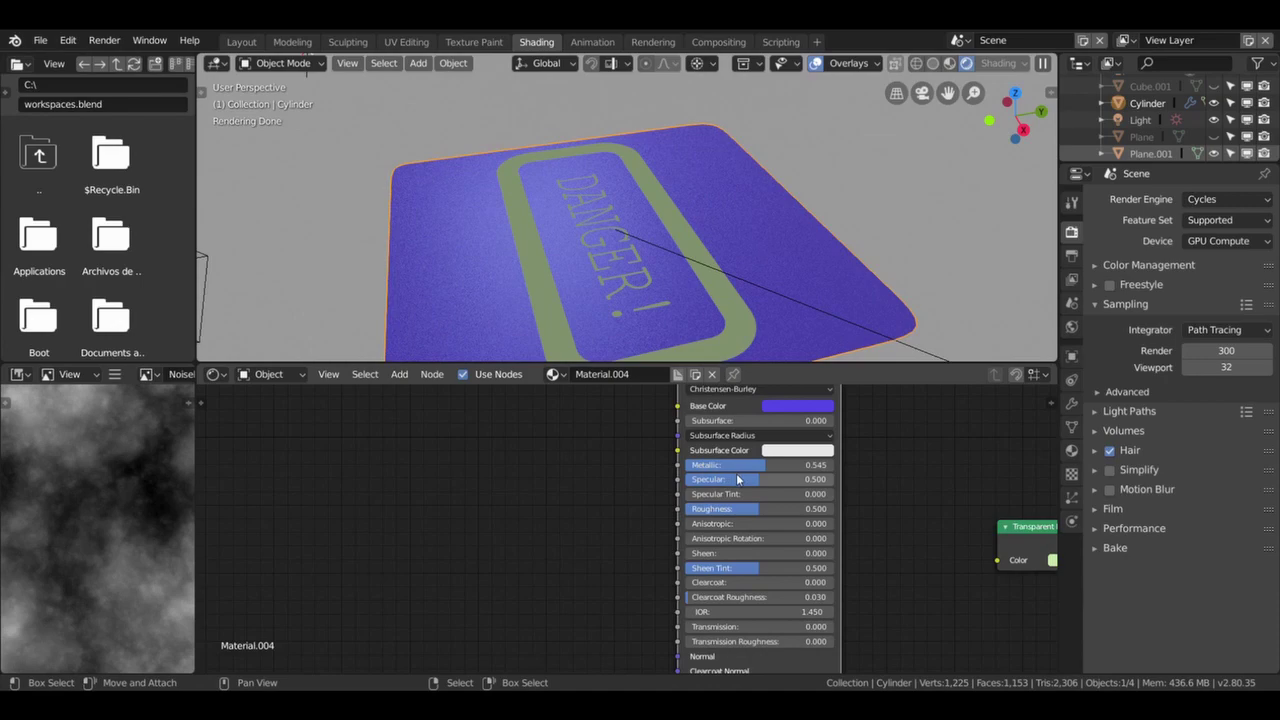
left_click_drag(731, 510, 672, 510)
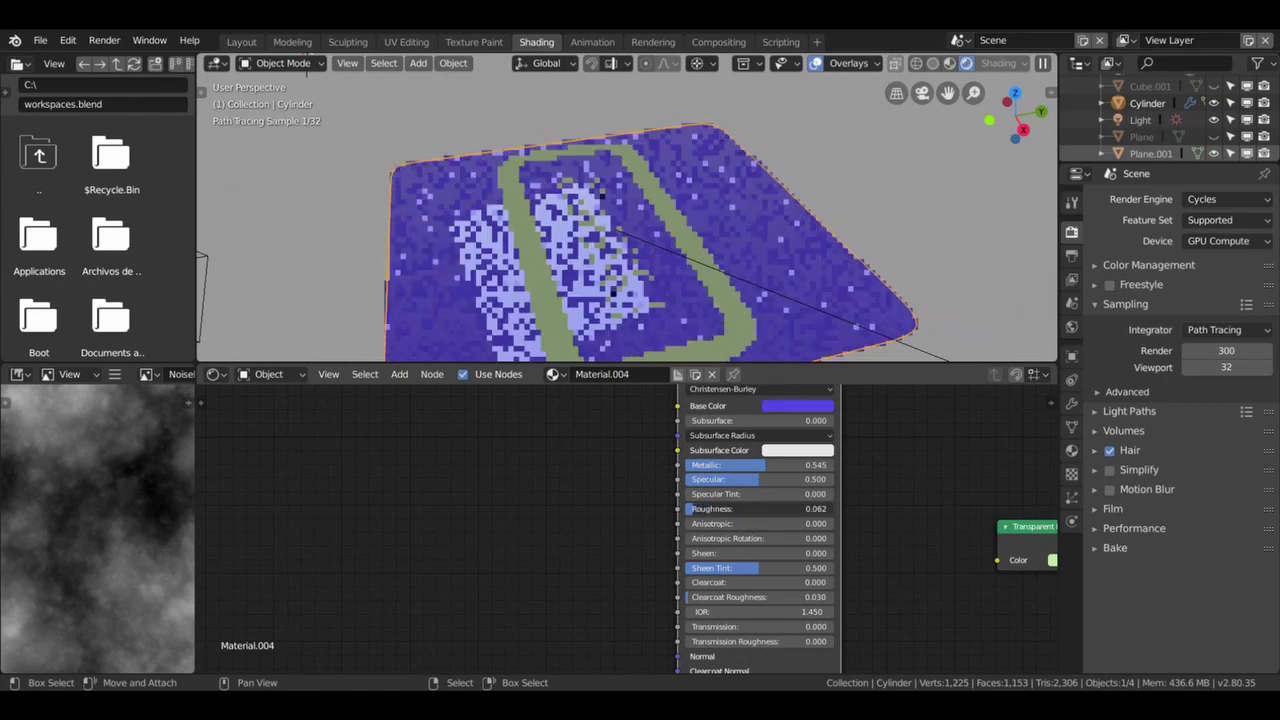
Orbit around the glossy blue sign and move the image texture node far left.
scroll(530, 457, "down", 2)
middle_click_drag(572, 184, 470, 200)
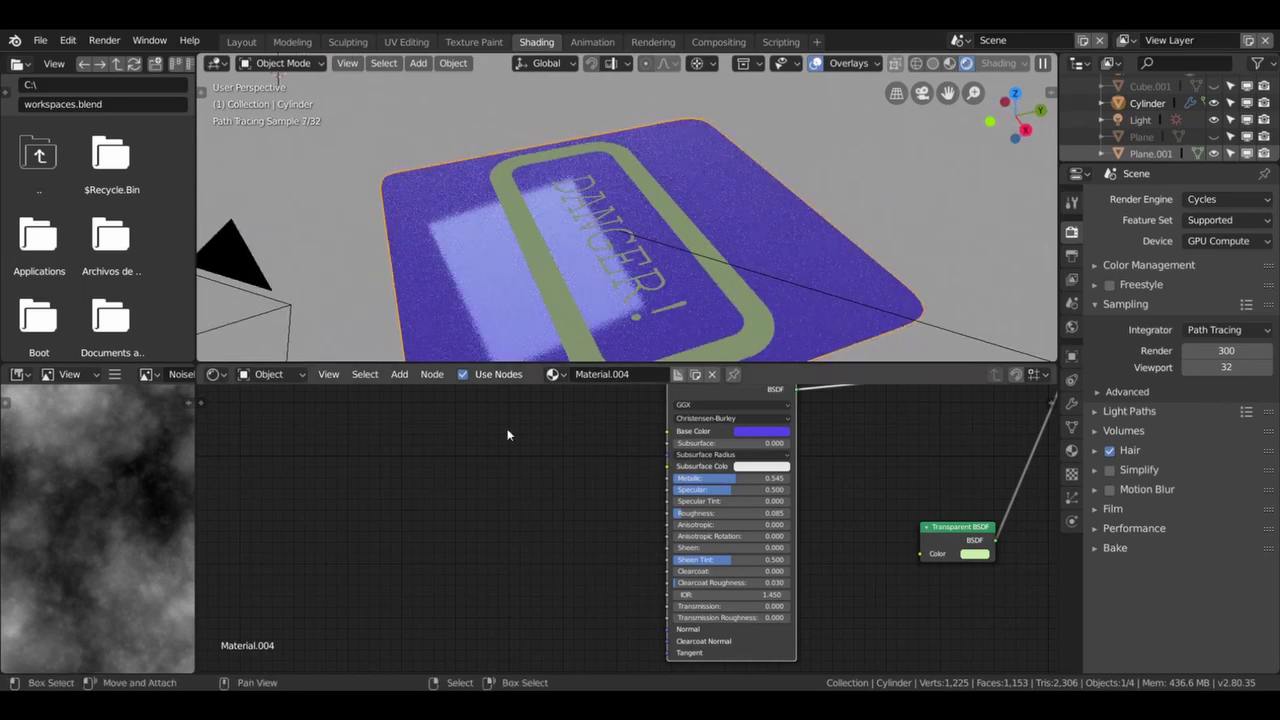
scroll(510, 436, "up", 1)
middle_click_drag(540, 522, 680, 480)
scroll(680, 480, "up", 1)
key("shift+a")
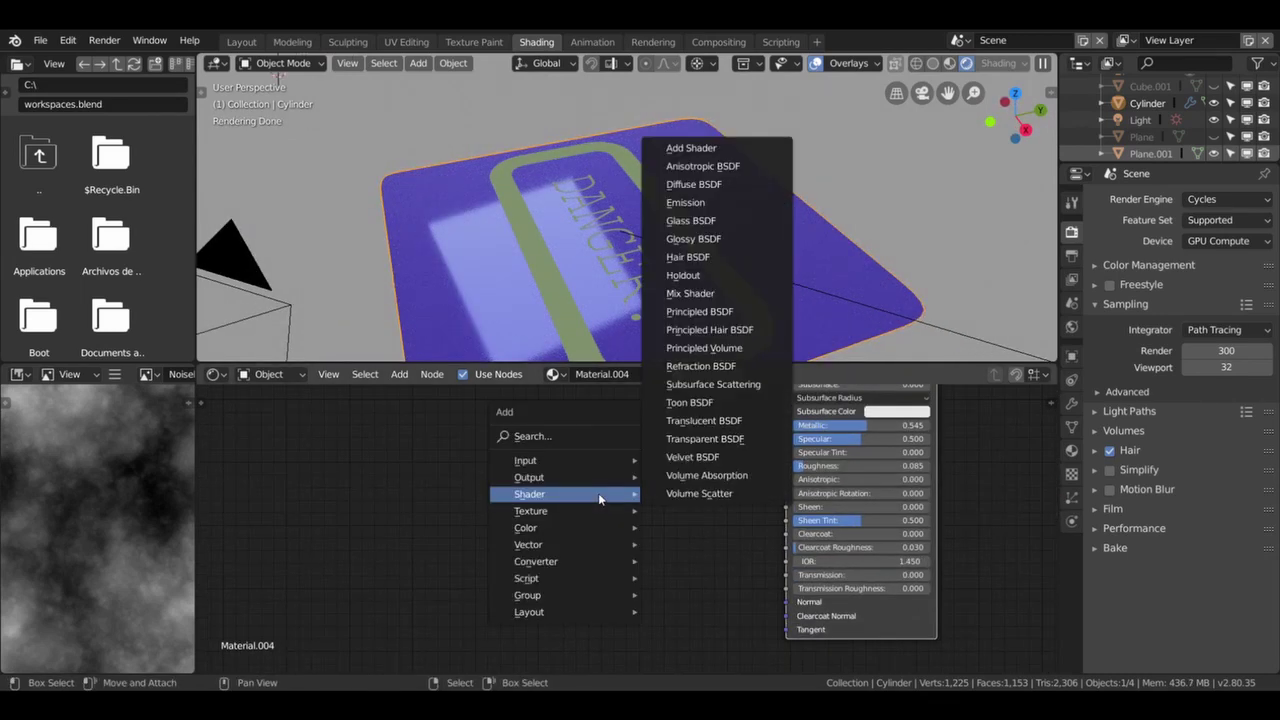
scroll(553, 489, "down", 2)
scroll(553, 489, "down", 2)
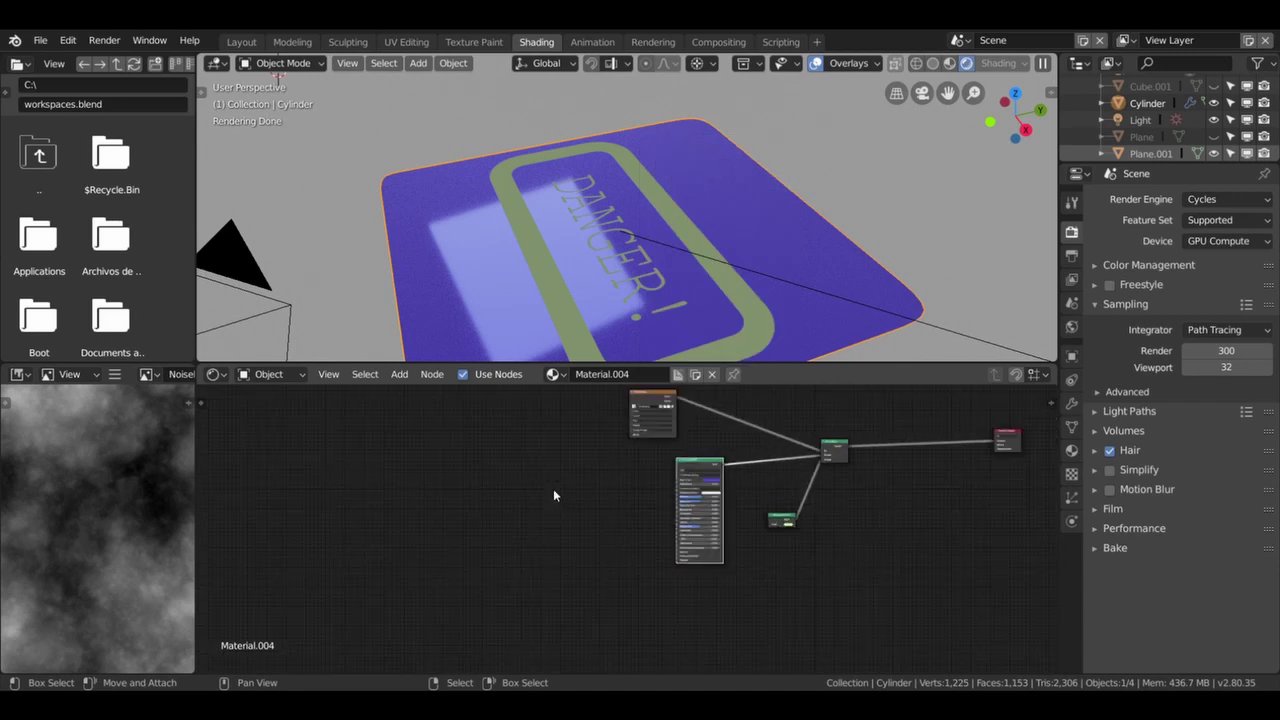
scroll(553, 494, "down", 1)
left_click_drag(650, 422, 465, 448)
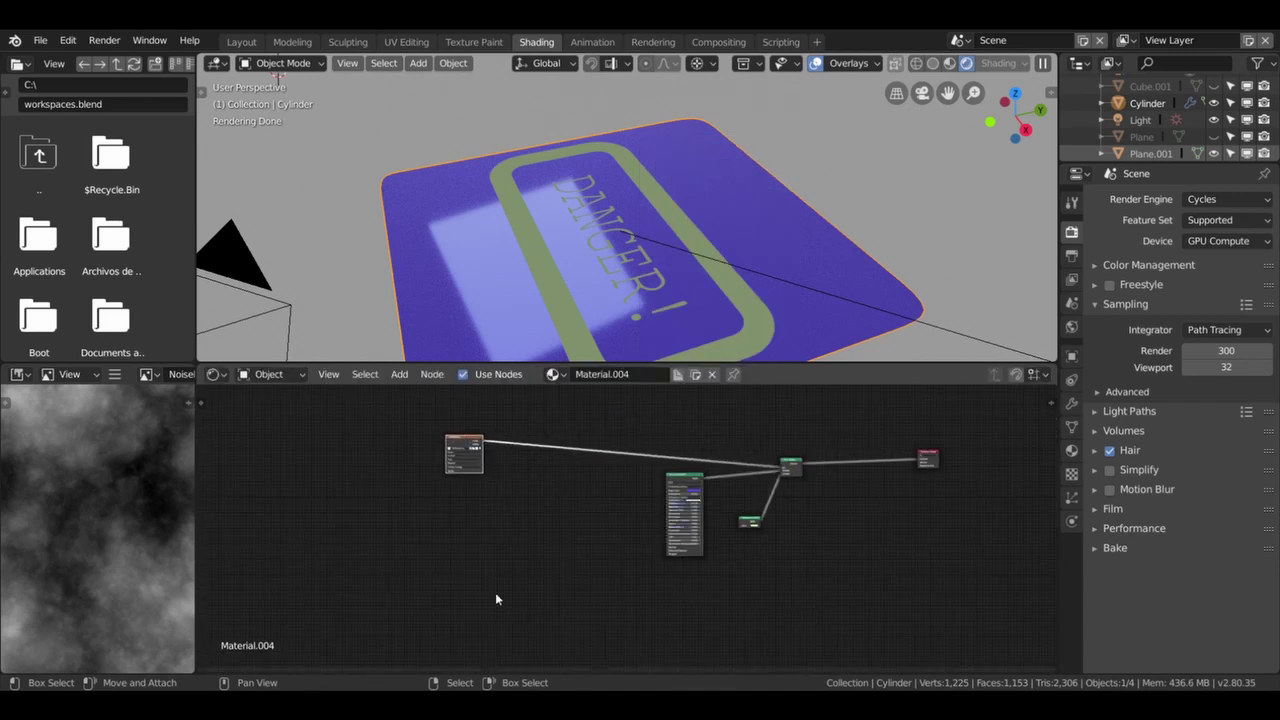
Add a Bump node feeding the Principled BSDF's Normal input.
key("shift+a")
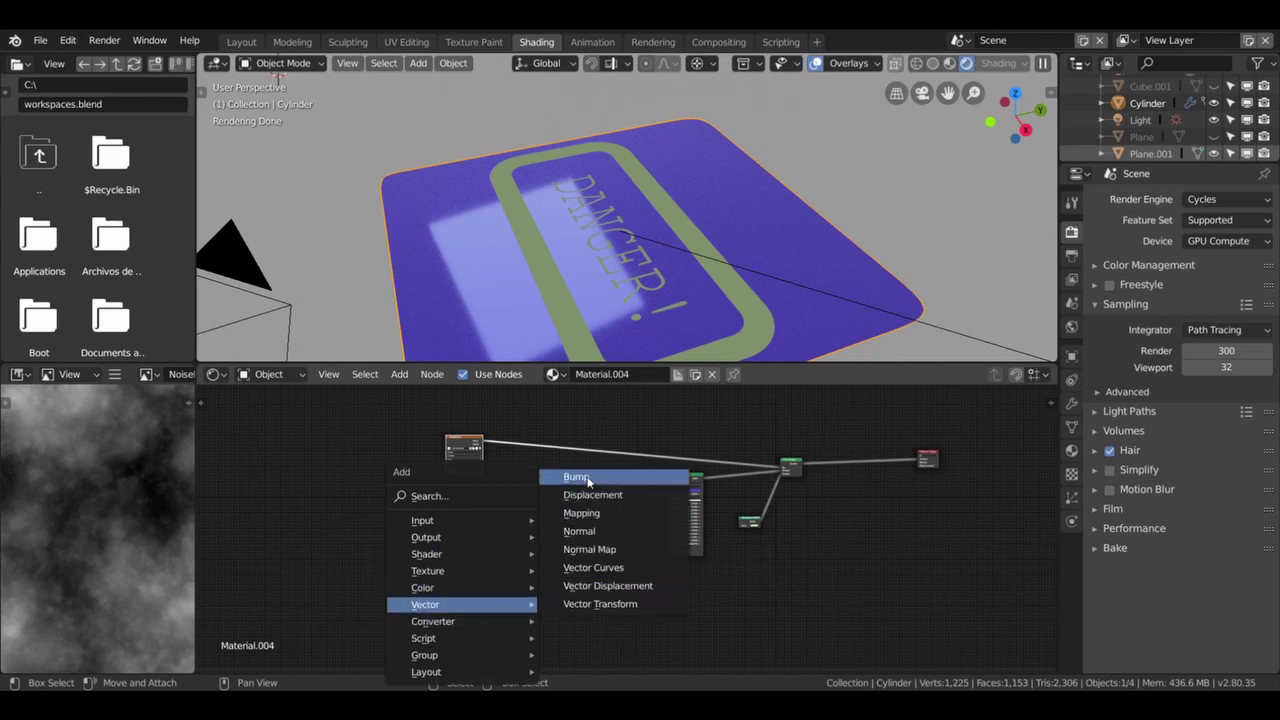
left_click(578, 477)
left_click(612, 535)
scroll(610, 545, "up", 2)
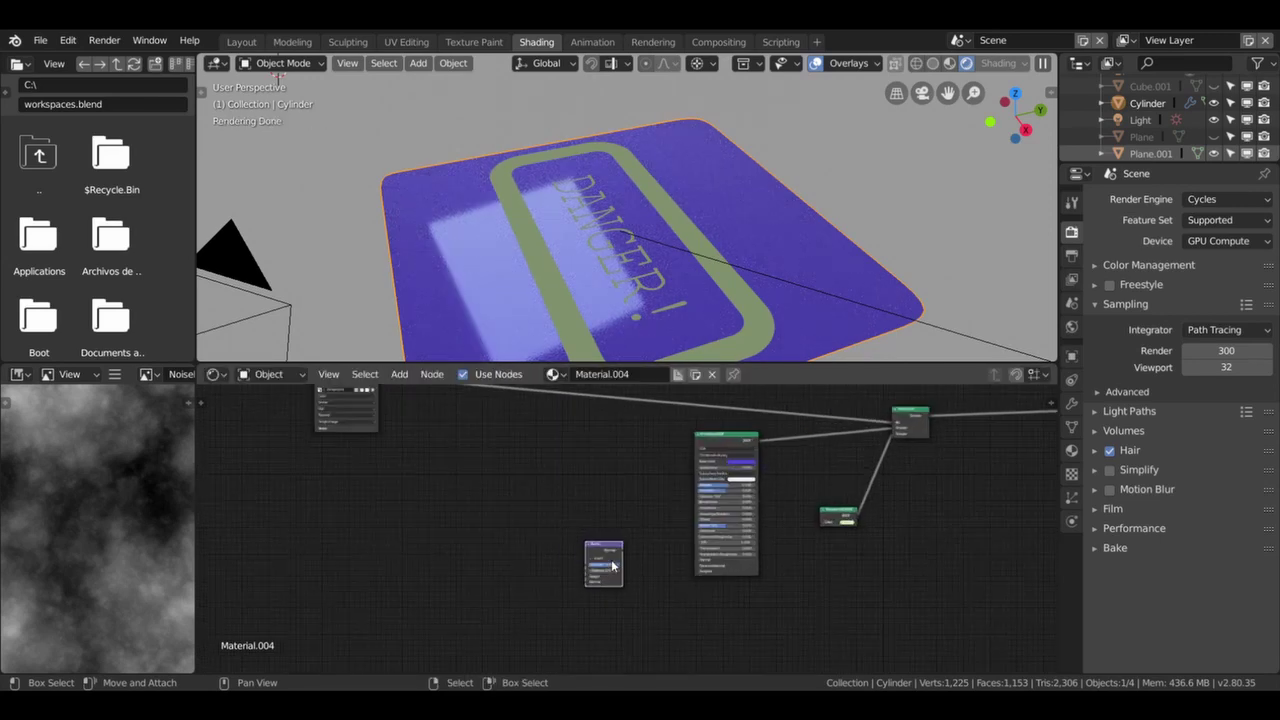
scroll(612, 560, "up", 4)
left_click_drag(618, 563, 617, 564)
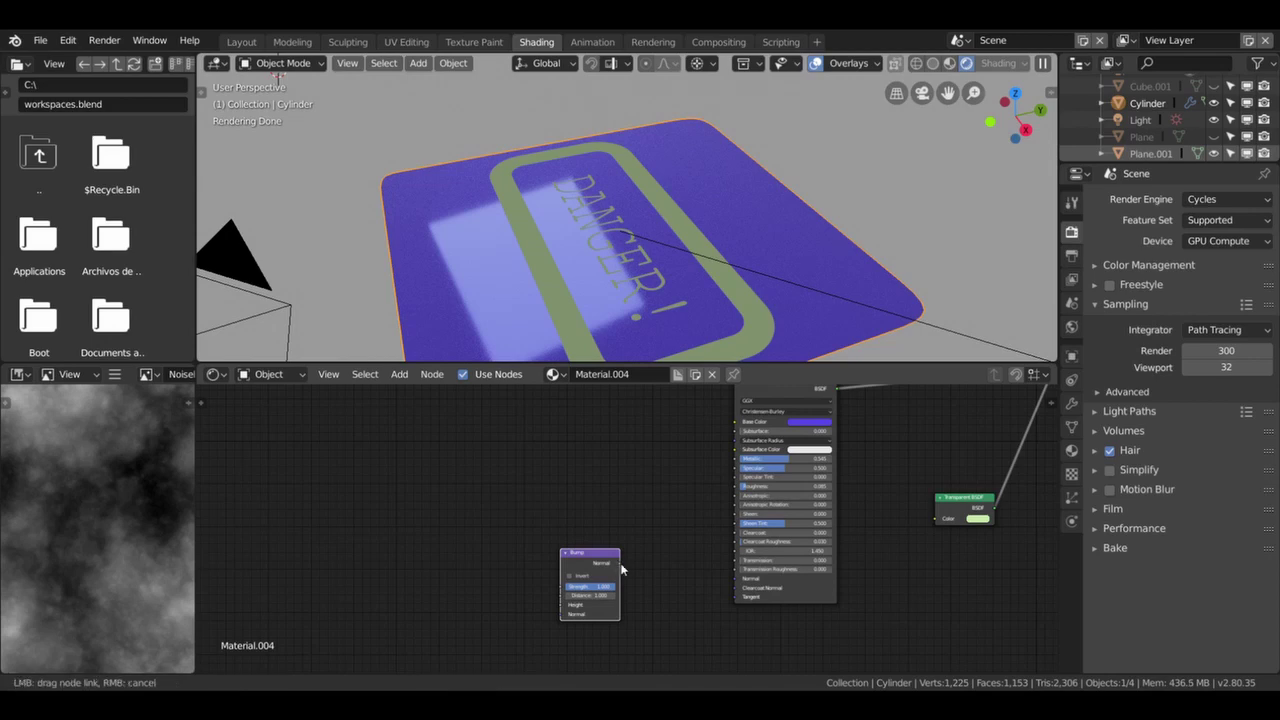
left_click_drag(720, 585, 722, 580)
Connect the danger image's Color to the Bump node's Height.
scroll(602, 536, "down", 2)
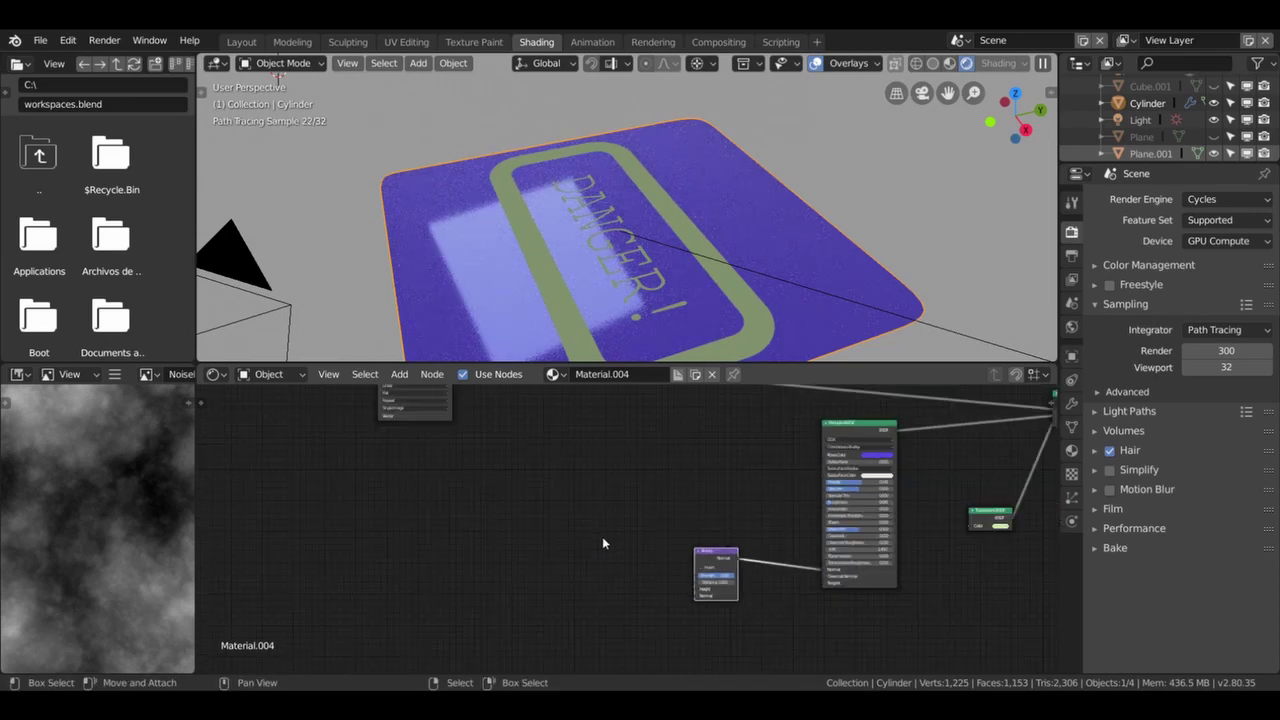
scroll(602, 536, "down", 1)
left_click_drag(460, 403, 553, 536)
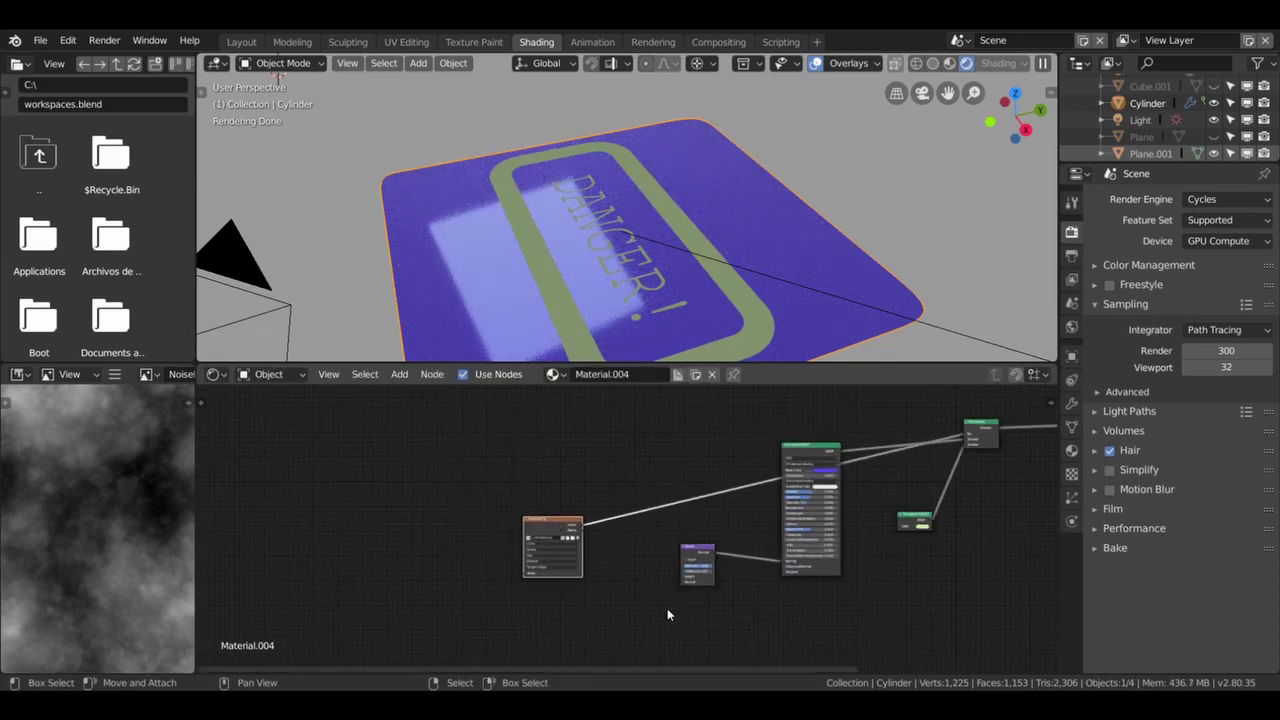
scroll(660, 603, "up", 2)
scroll(615, 565, "up", 1)
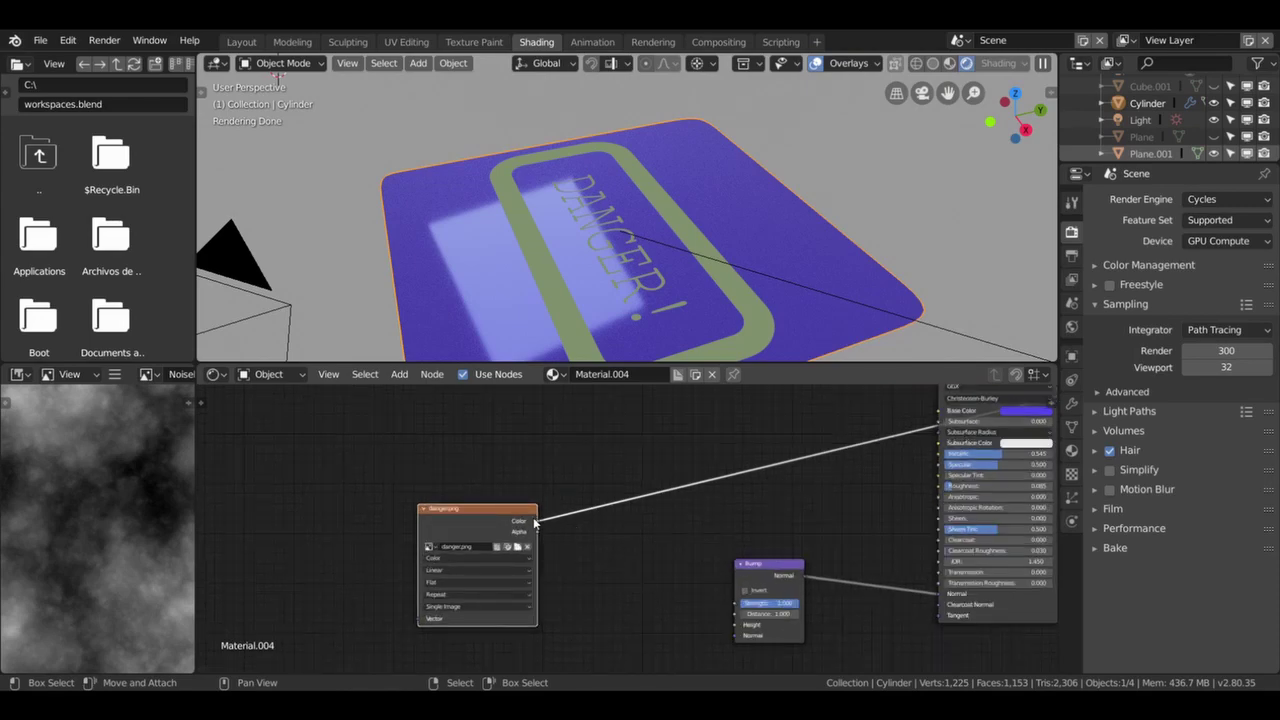
left_click_drag(735, 628, 736, 625)
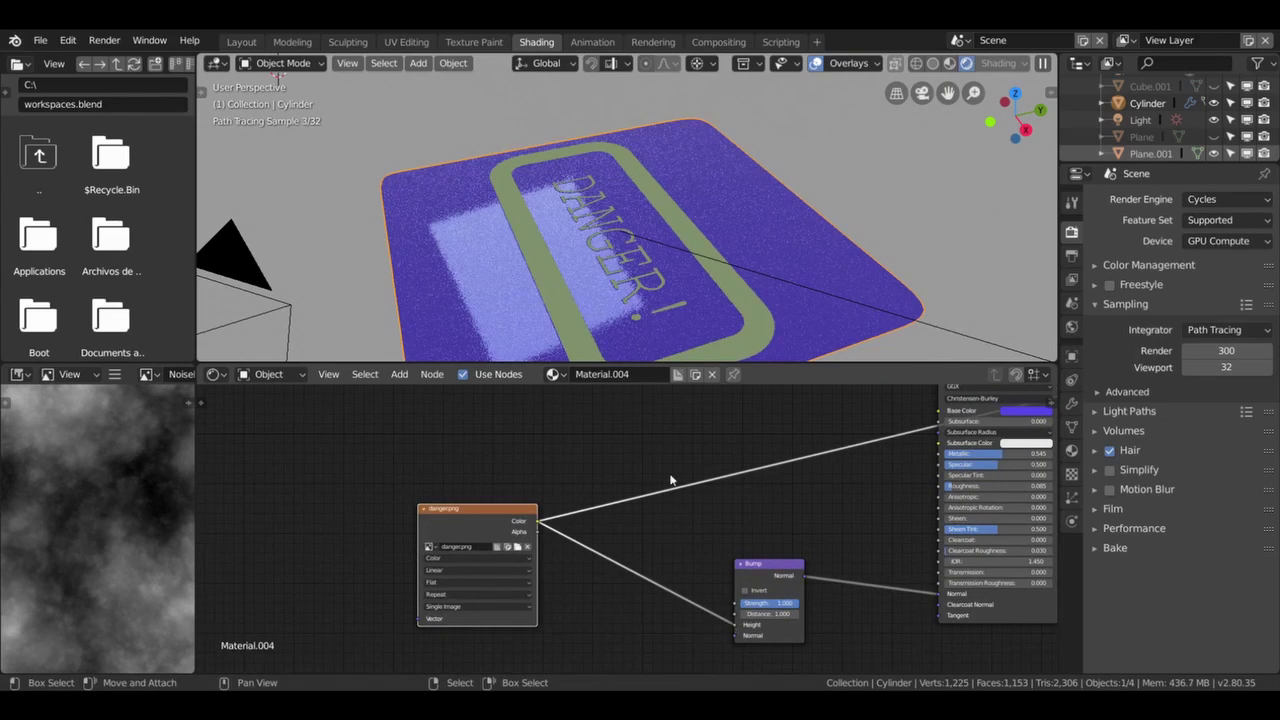
mouse_move(627, 331)
middle_mouse_down()
mouse_move(618, 296)
mouse_move(697, 304)
middle_mouse_up()
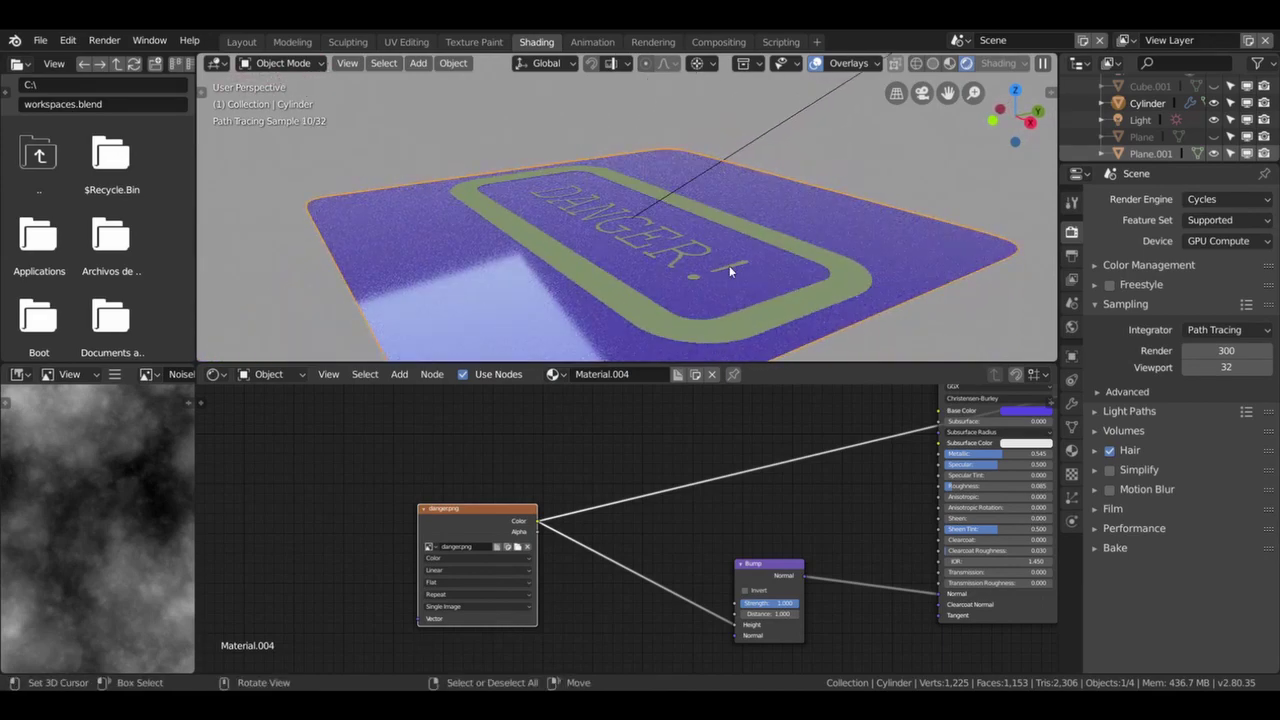
scroll(850, 500, "down", 1)
middle_click_drag(876, 514, 687, 600)
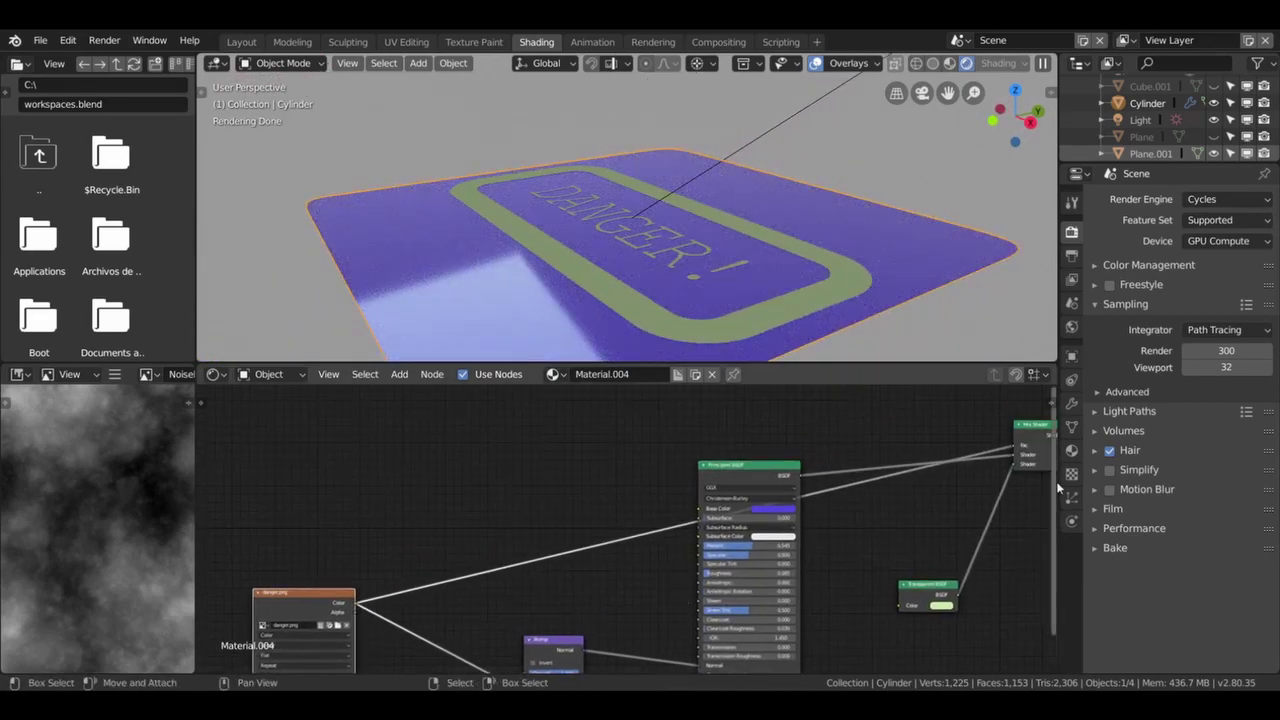
Detach the image from the Mix Shader and set the Bump Distance to 24.400.
left_click_drag(1028, 450, 735, 325)
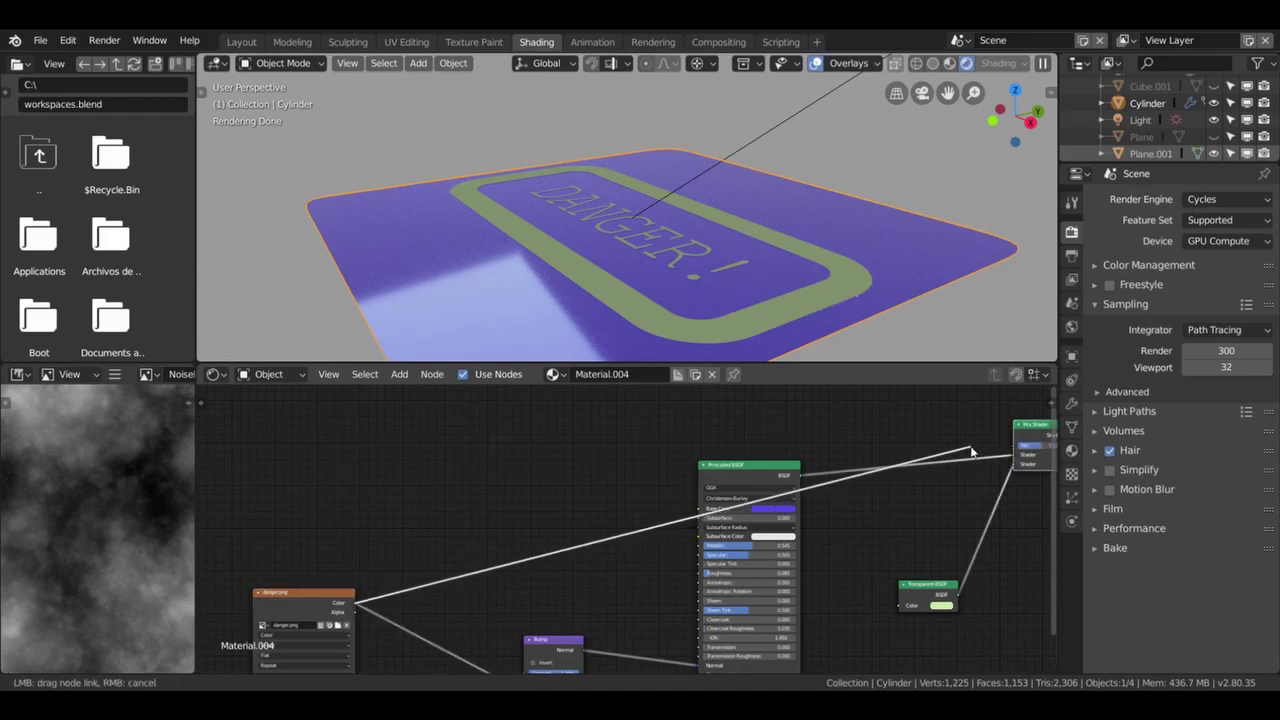
middle_click_drag(735, 325, 644, 353)
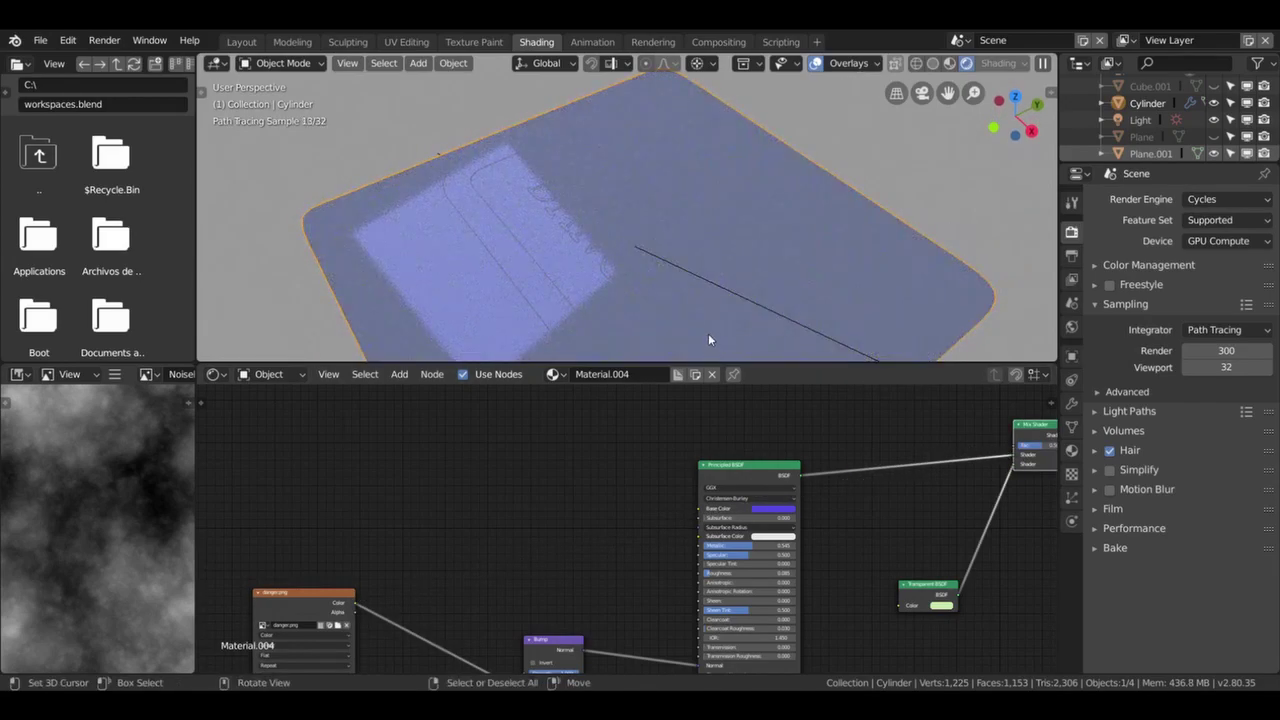
scroll(751, 656, "down", 1)
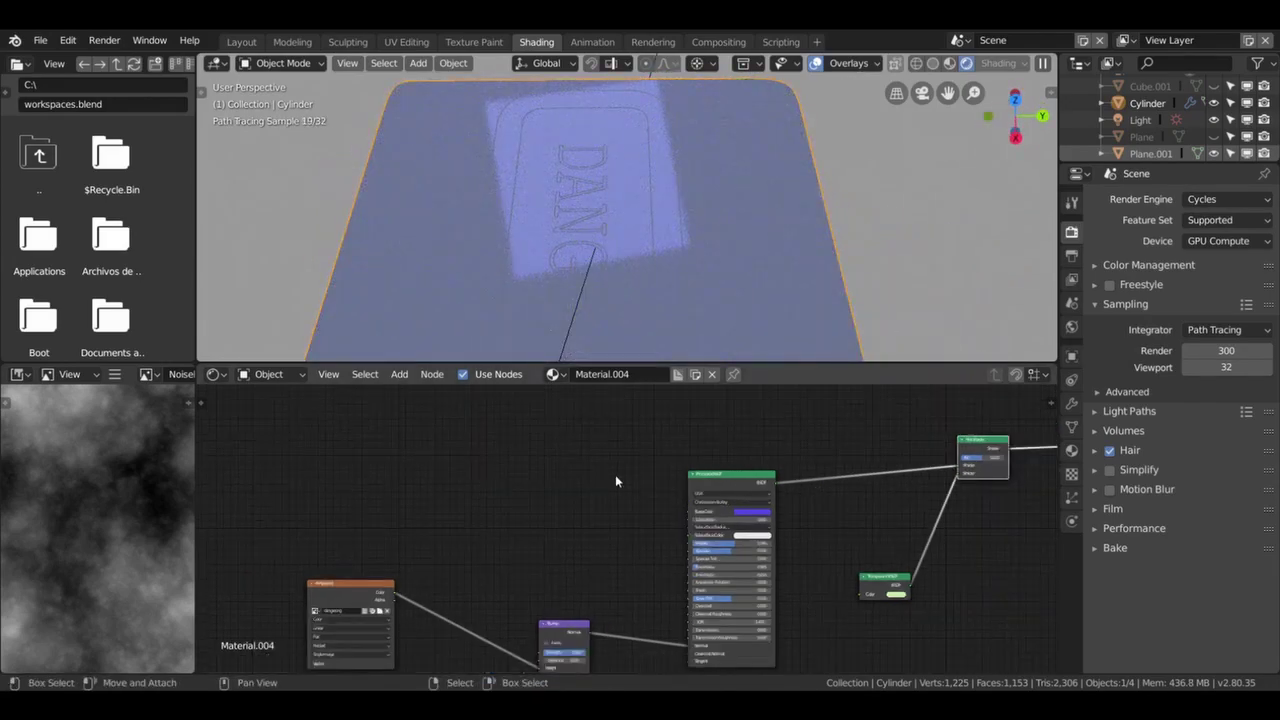
middle_click_drag(600, 650, 628, 541)
scroll(560, 540, "up", 3)
mouse_move(570, 570)
left_mouse_down()
mouse_move(600, 570)
mouse_move(581, 586)
left_mouse_up()
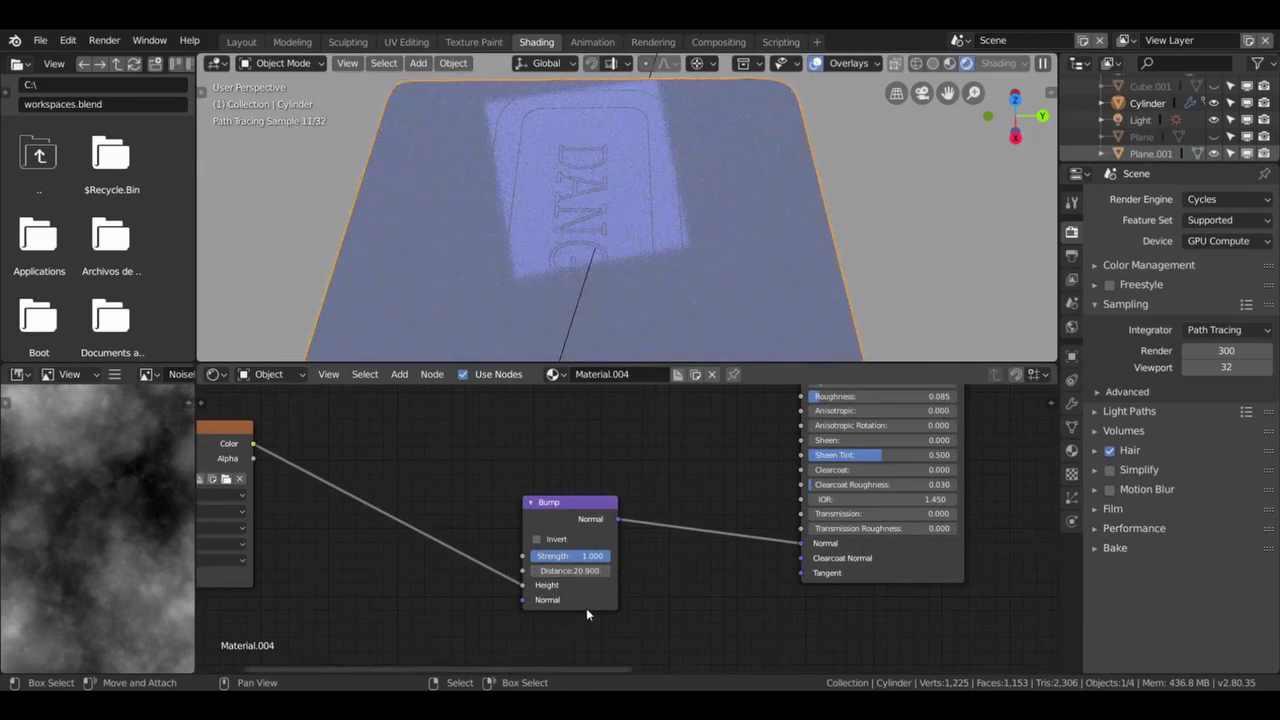
left_click_drag(570, 572, 600, 572)
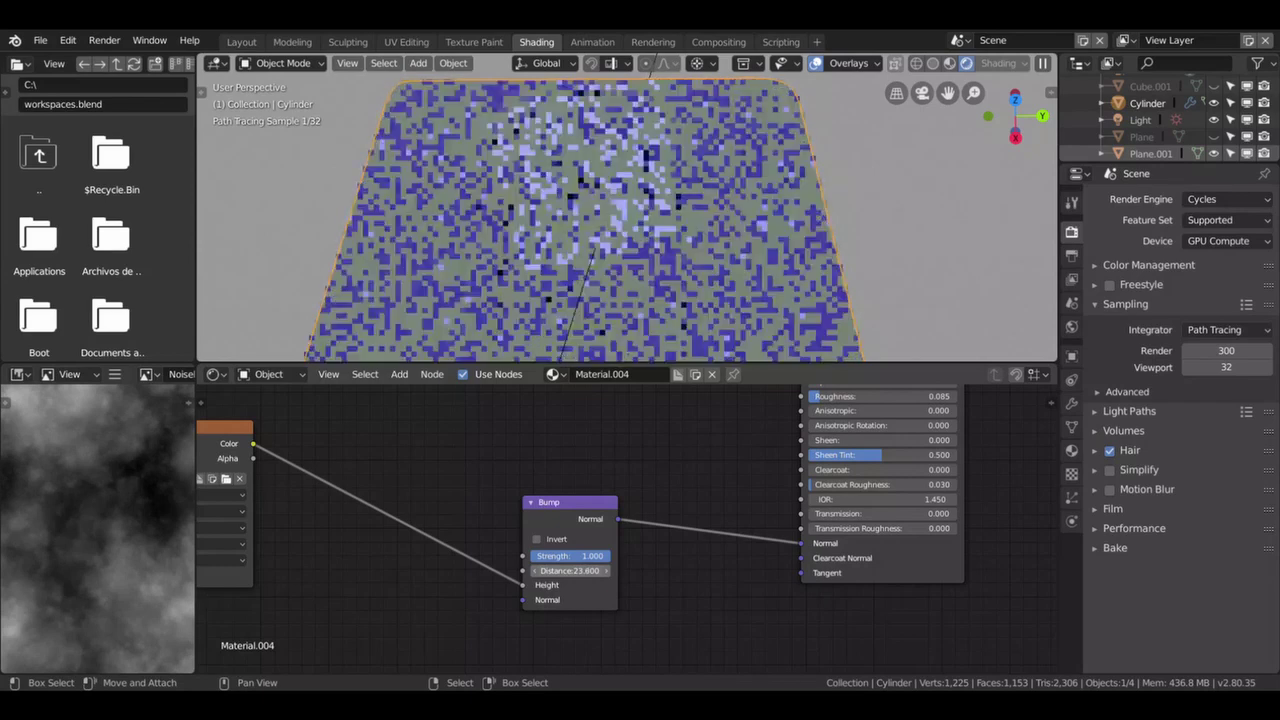
Reconnect the image Color to the Mix Shader Fac and view the embossed plane.
scroll(571, 576, "down", 2)
middle_click_drag(627, 472, 614, 559)
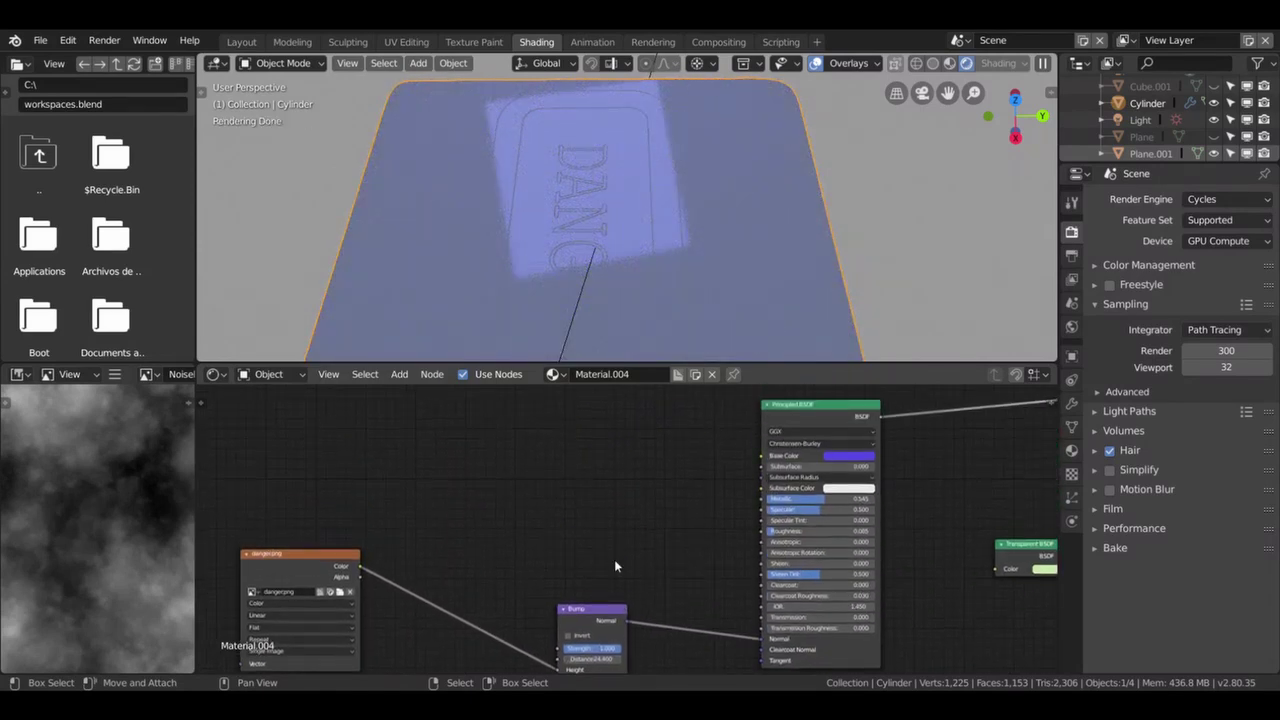
scroll(564, 412, "down", 1)
scroll(451, 528, "down", 1)
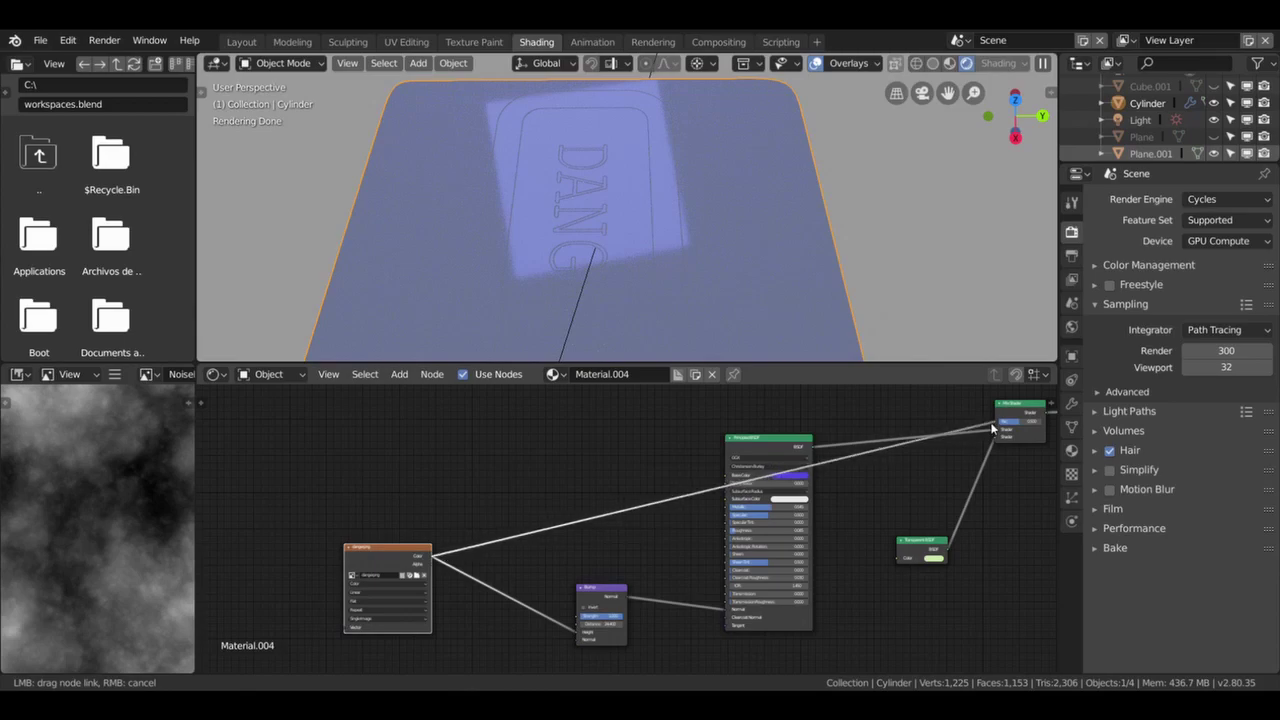
left_click_drag(990, 428, 995, 432)
mouse_move(600, 288)
middle_mouse_down()
mouse_move(654, 237)
mouse_move(484, 240)
mouse_move(516, 267)
mouse_move(737, 285)
middle_mouse_up()
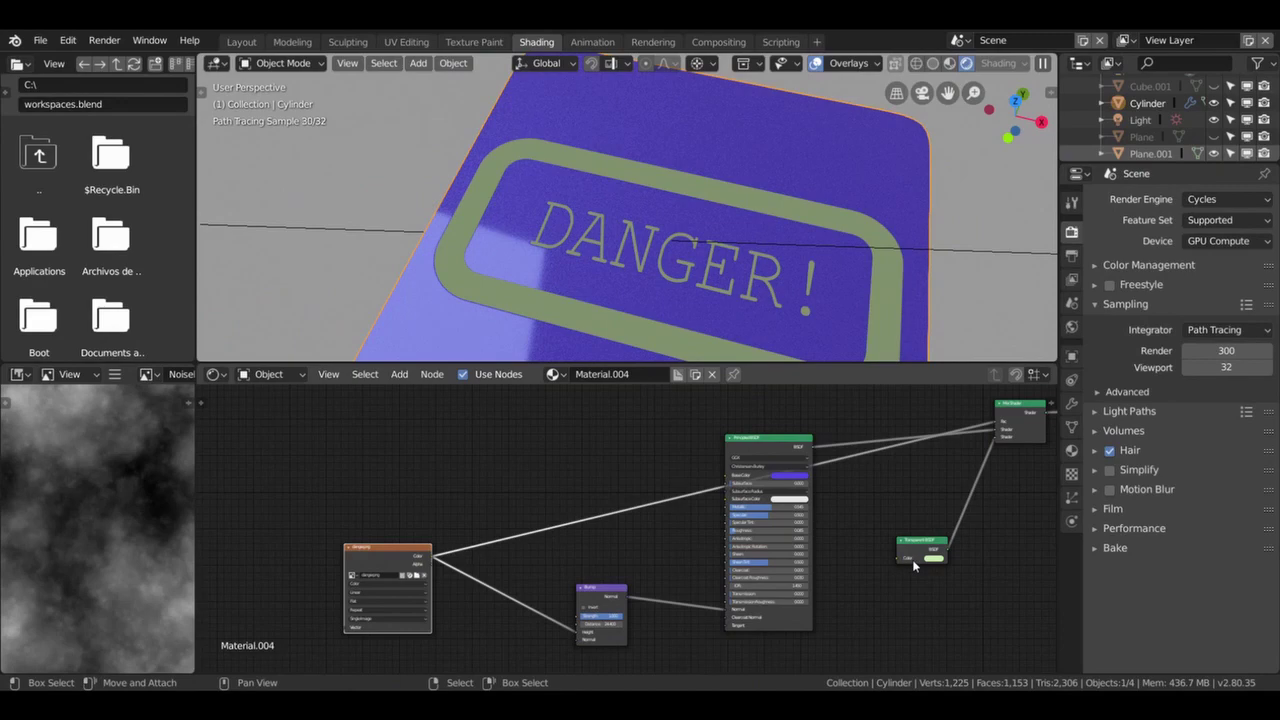
Make the Transparent BSDF colour red and open the image file browser.
left_click(935, 485)
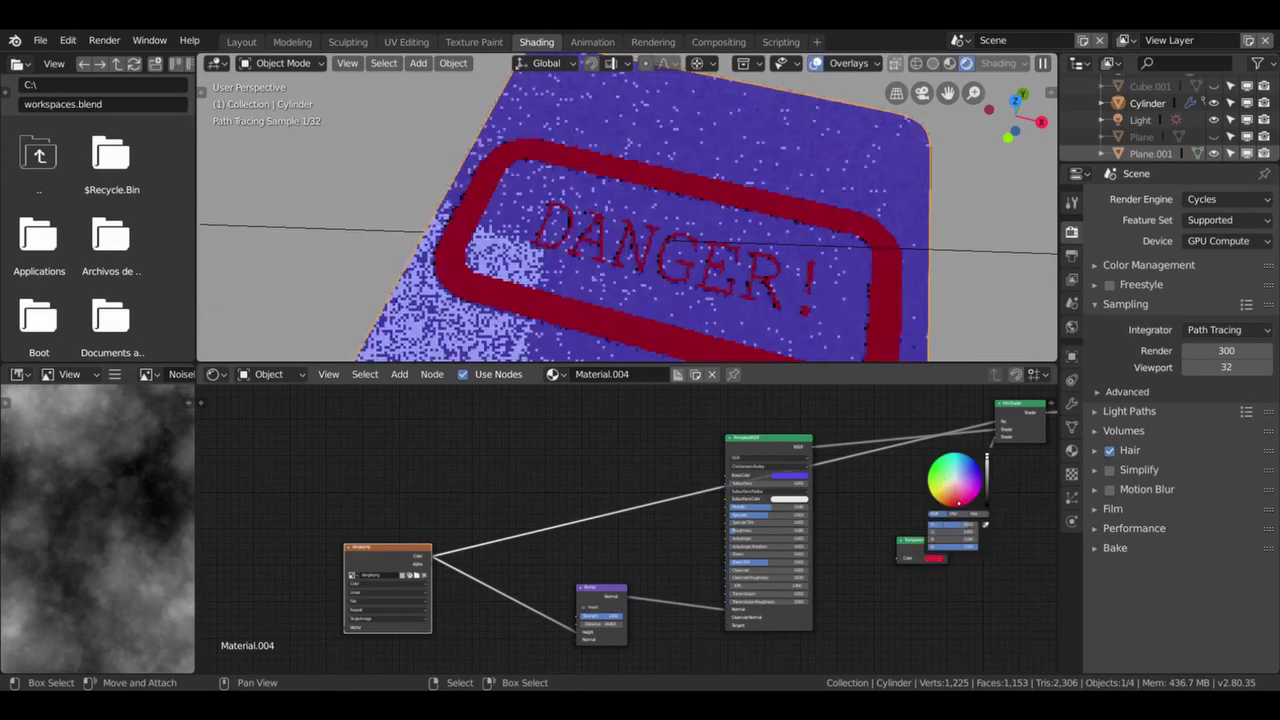
mouse_move(715, 315)
middle_mouse_down()
mouse_move(750, 302)
mouse_move(706, 257)
mouse_move(638, 225)
mouse_move(680, 242)
mouse_move(488, 514)
middle_mouse_up()
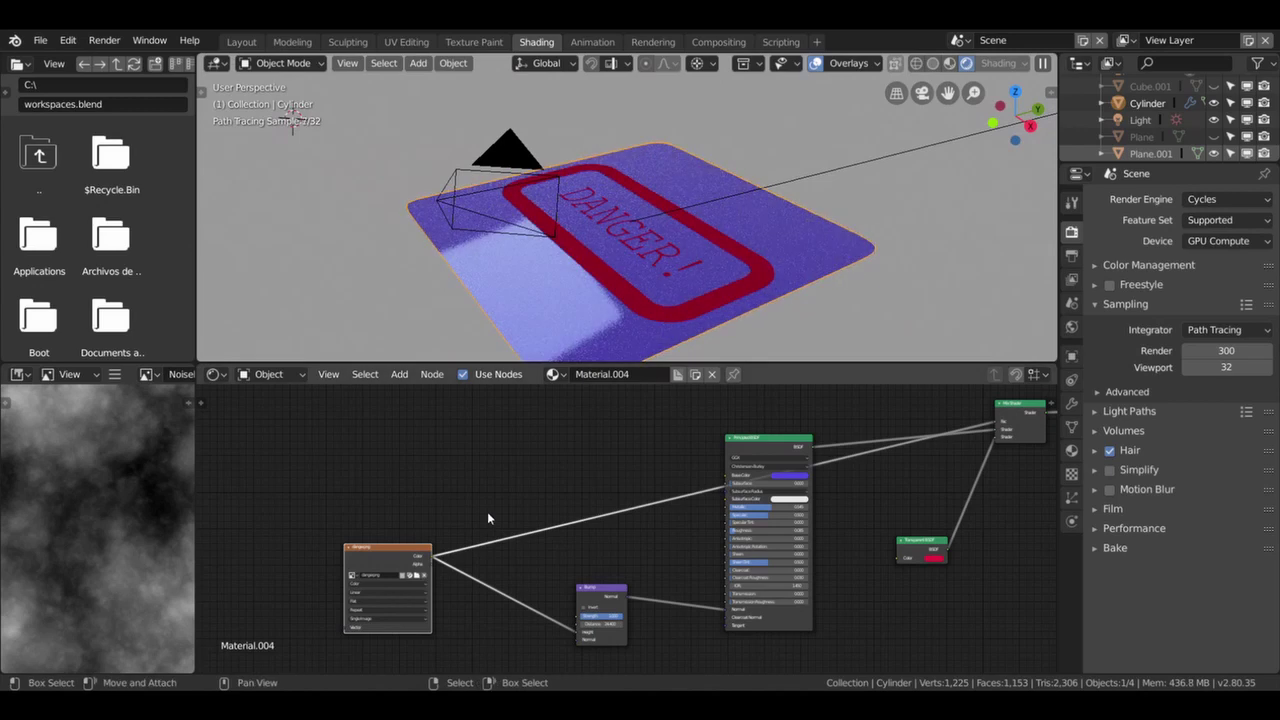
left_click(416, 576)
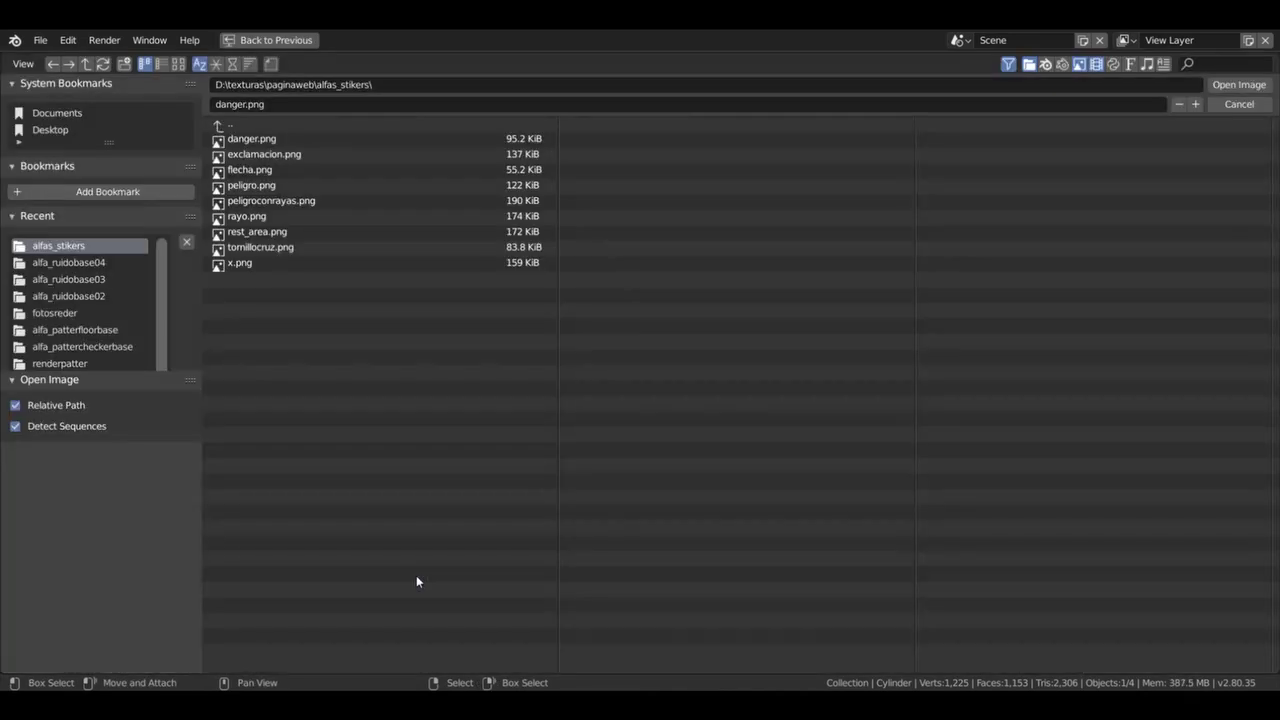
Try exclamacion.png, then swap the sign image to rayo.png and inspect it.
left_click(277, 156)
double_click(277, 156)
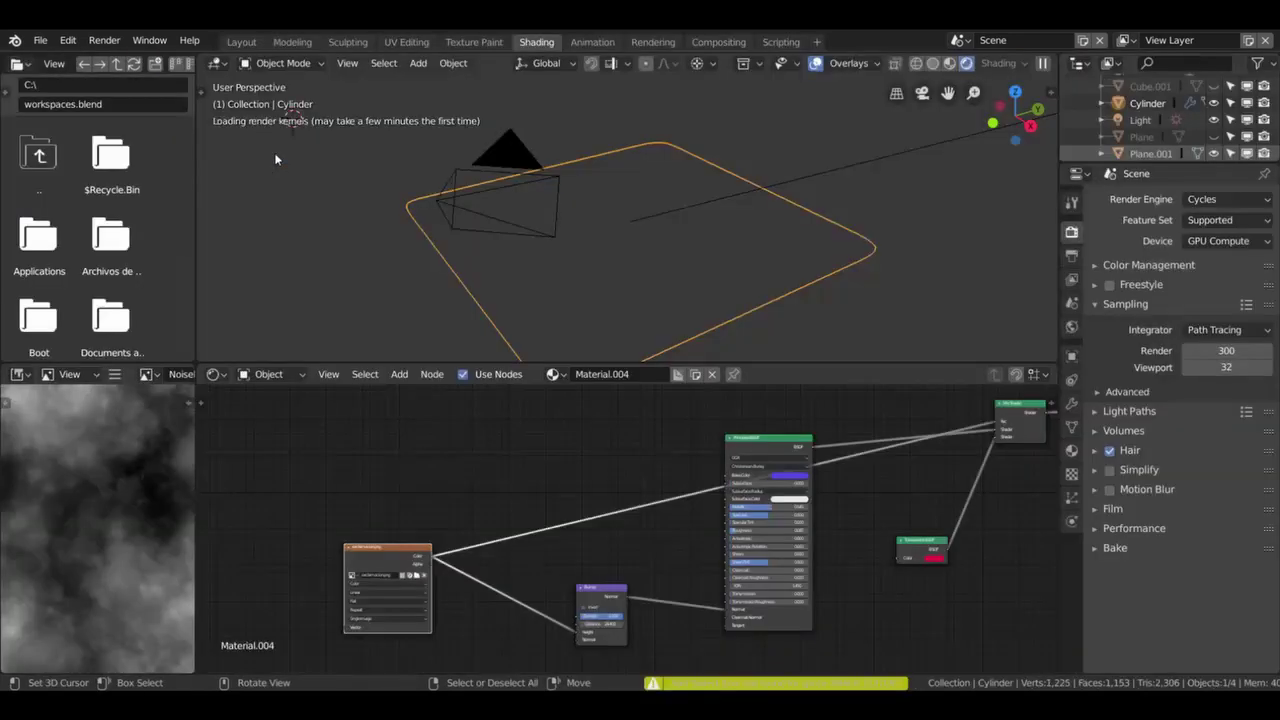
mouse_move(612, 271)
middle_mouse_down()
mouse_move(650, 284)
mouse_move(640, 300)
middle_mouse_up()
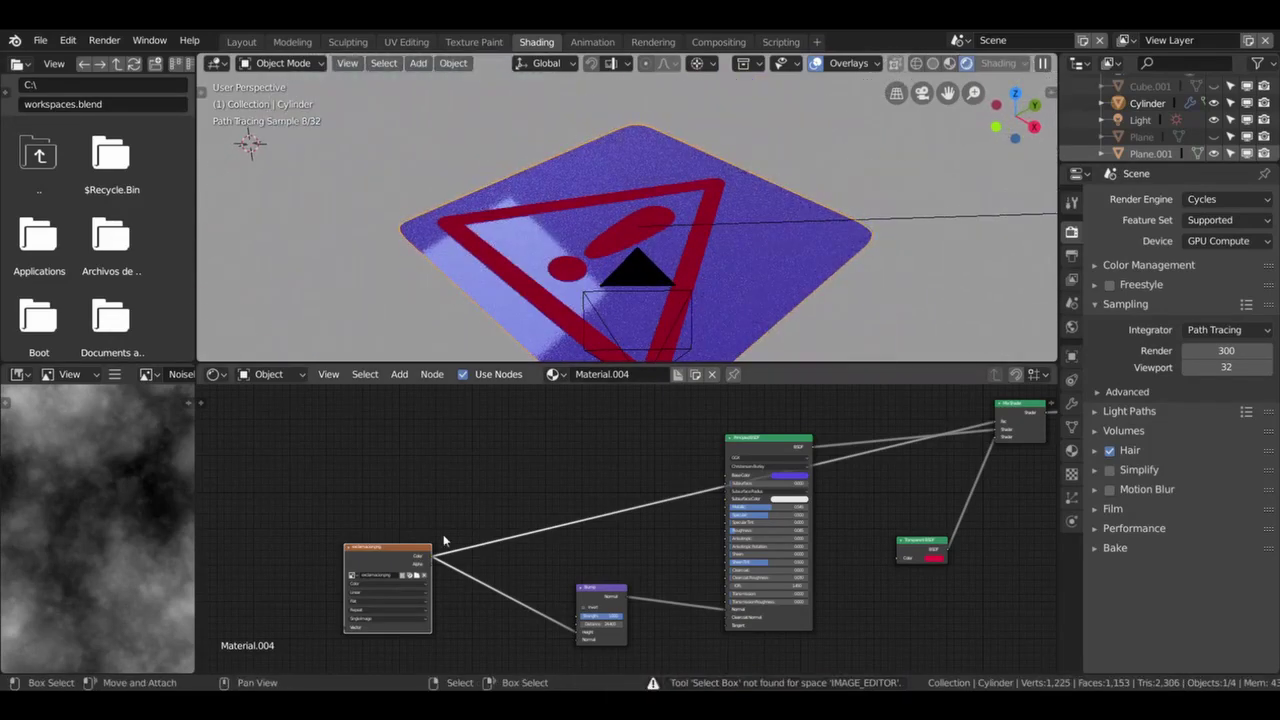
left_click(416, 578)
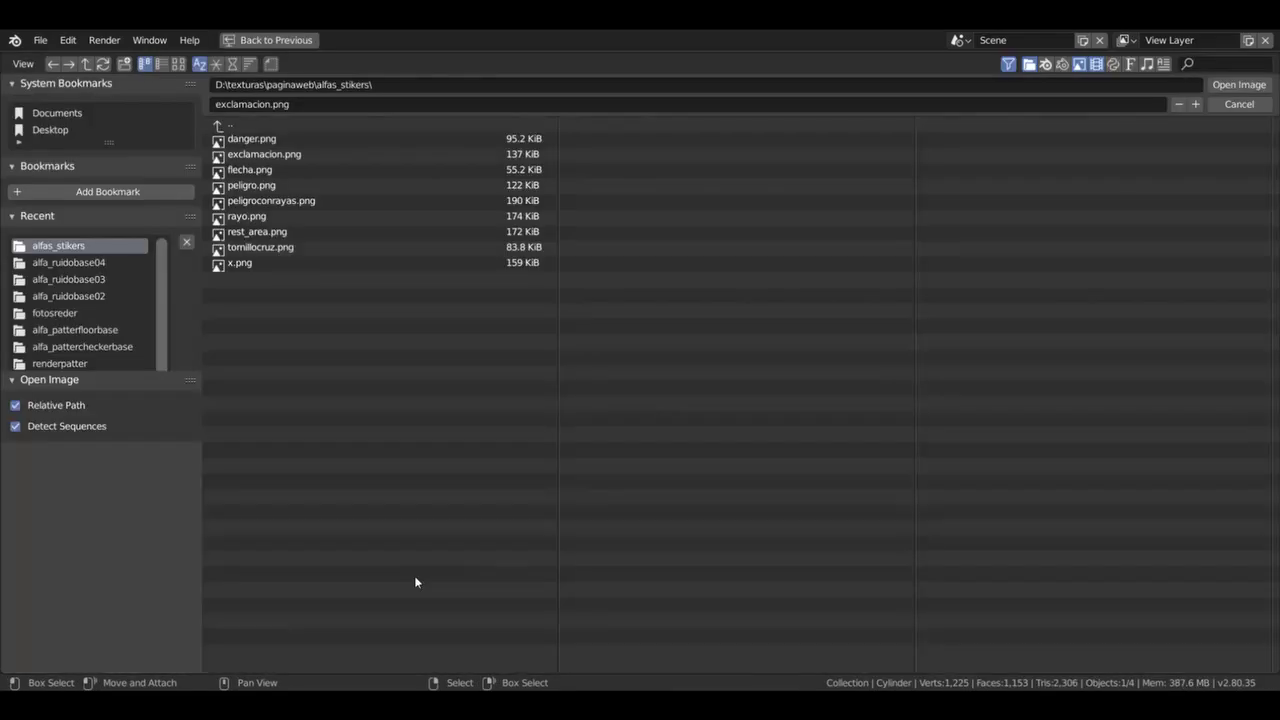
double_click(249, 217)
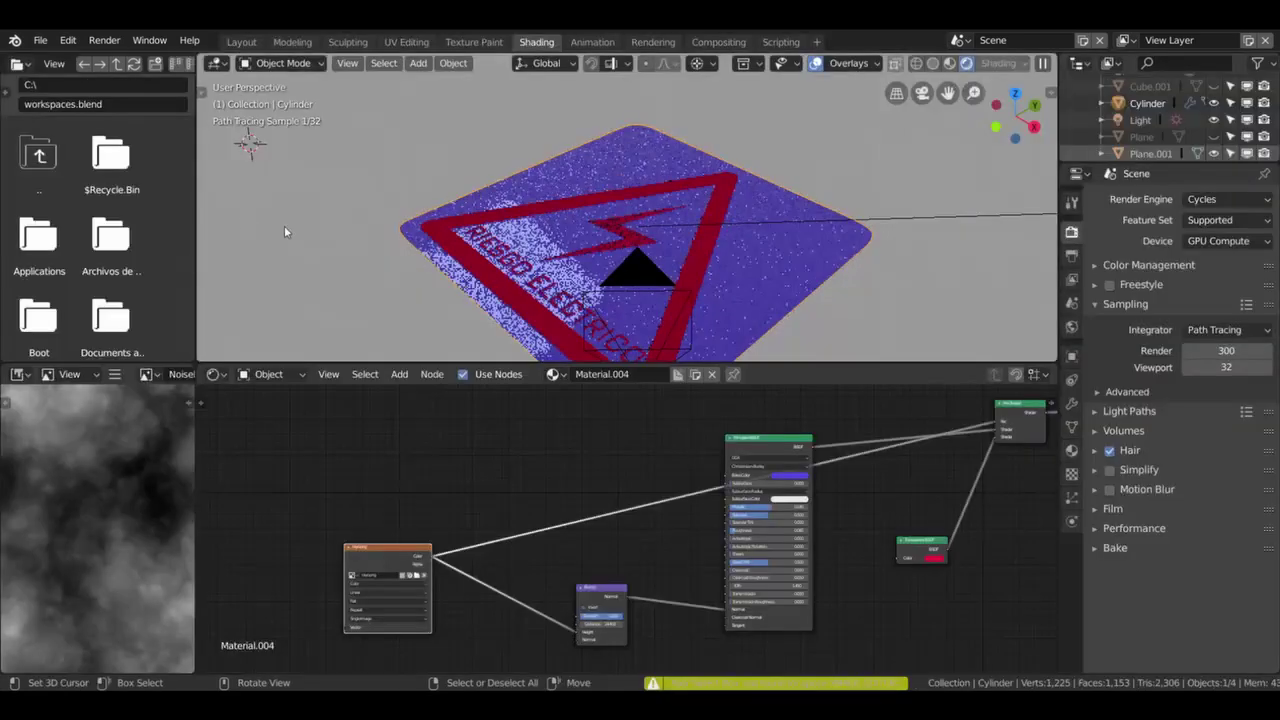
middle_click_drag(250, 224, 713, 297)
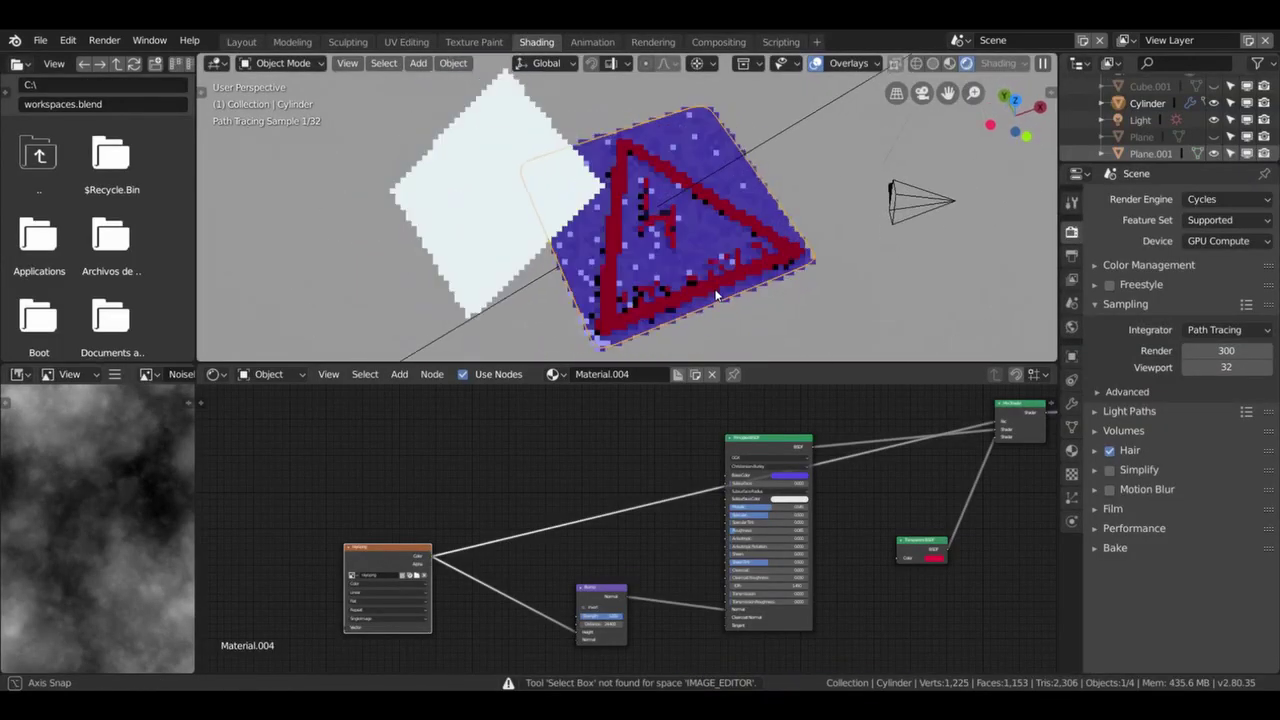
mouse_move(713, 291)
middle_mouse_down()
mouse_move(604, 259)
mouse_move(567, 207)
middle_mouse_up()
scroll(604, 259, "up", 3)
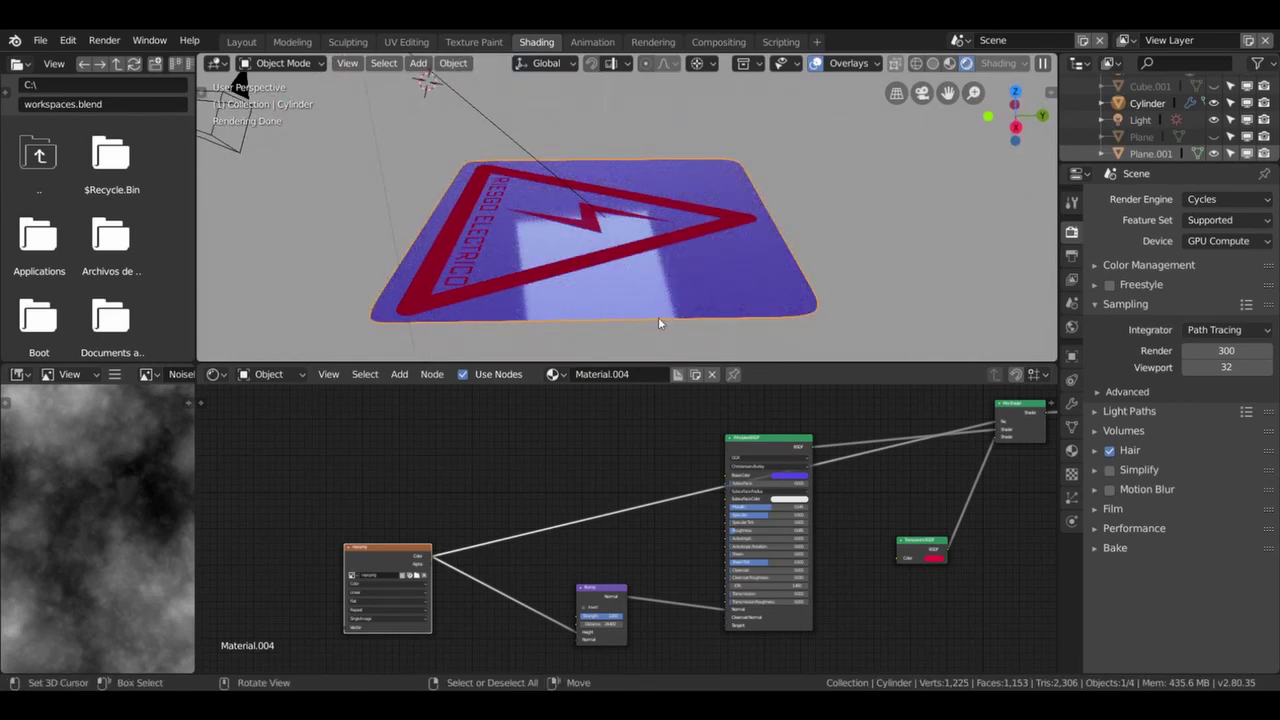
scroll(658, 322, "down", 3)
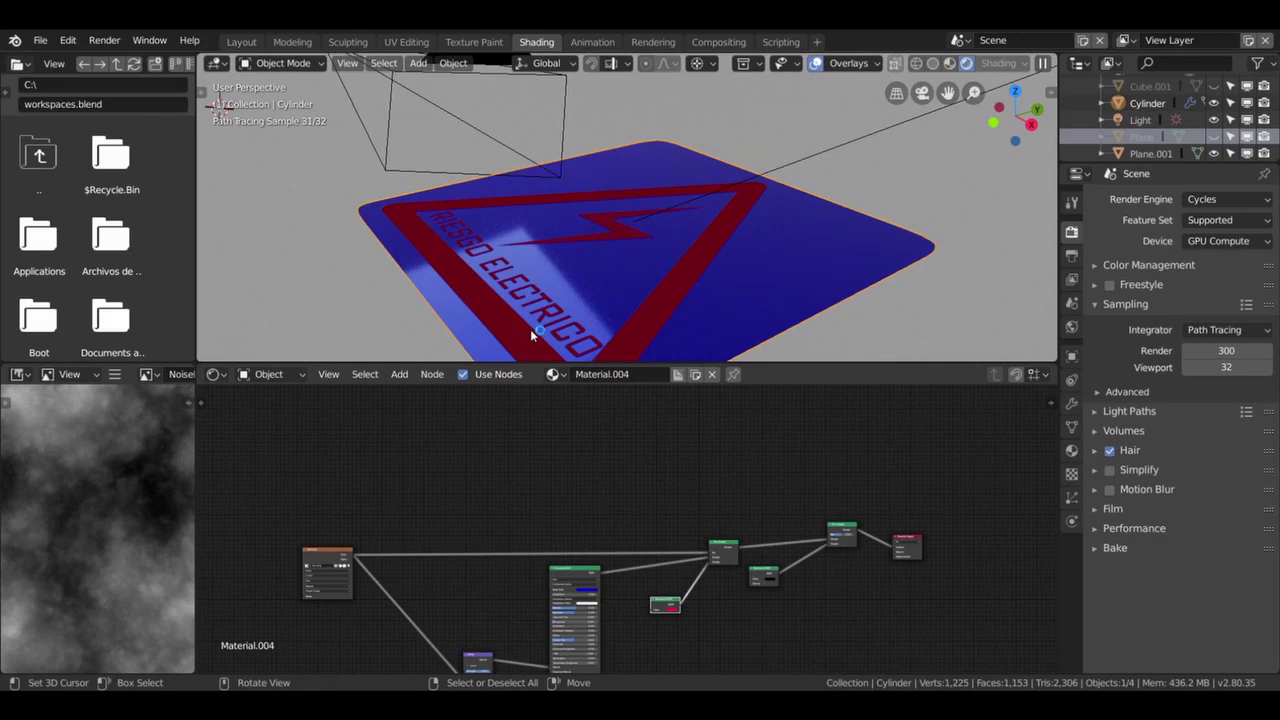
Change the Transparent BSDF colour from red to teal green and bring up the Add node menu.
mouse_move(499, 266)
middle_mouse_down()
mouse_move(657, 284)
mouse_move(626, 330)
mouse_move(551, 295)
mouse_move(584, 274)
mouse_move(659, 325)
middle_mouse_up()
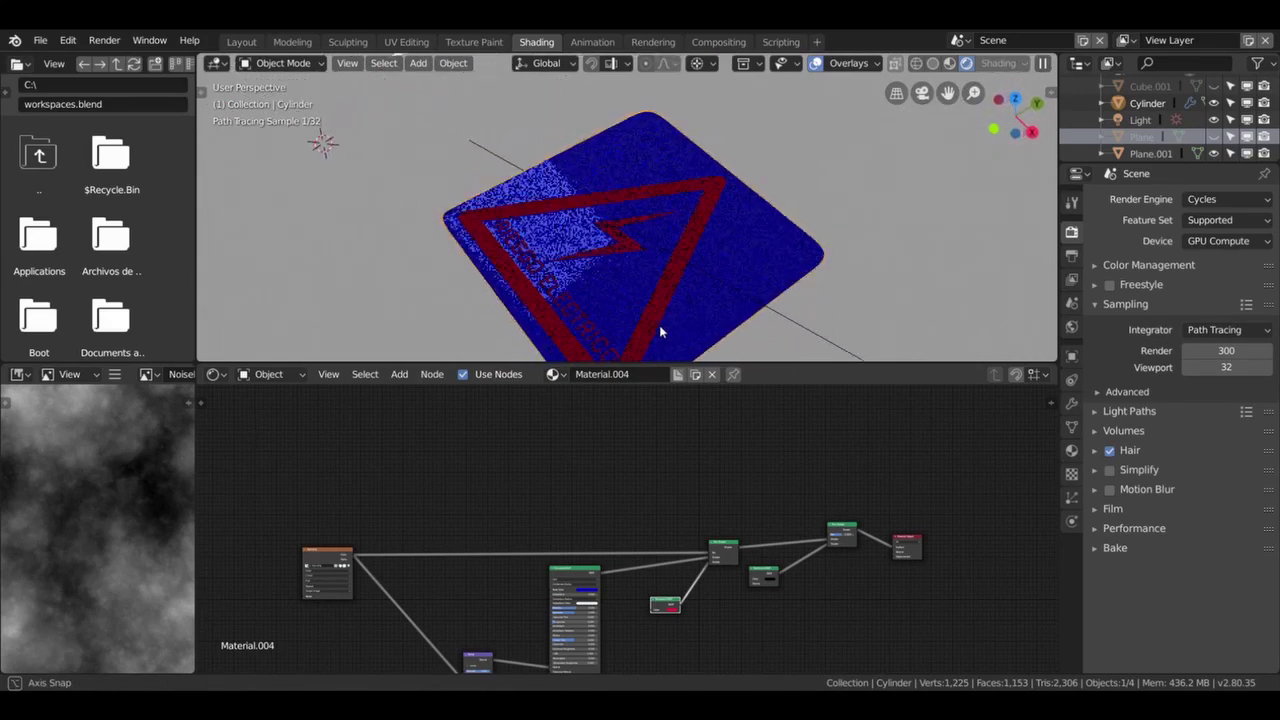
middle_click_drag(585, 538, 551, 348)
left_click_drag(690, 510, 740, 500)
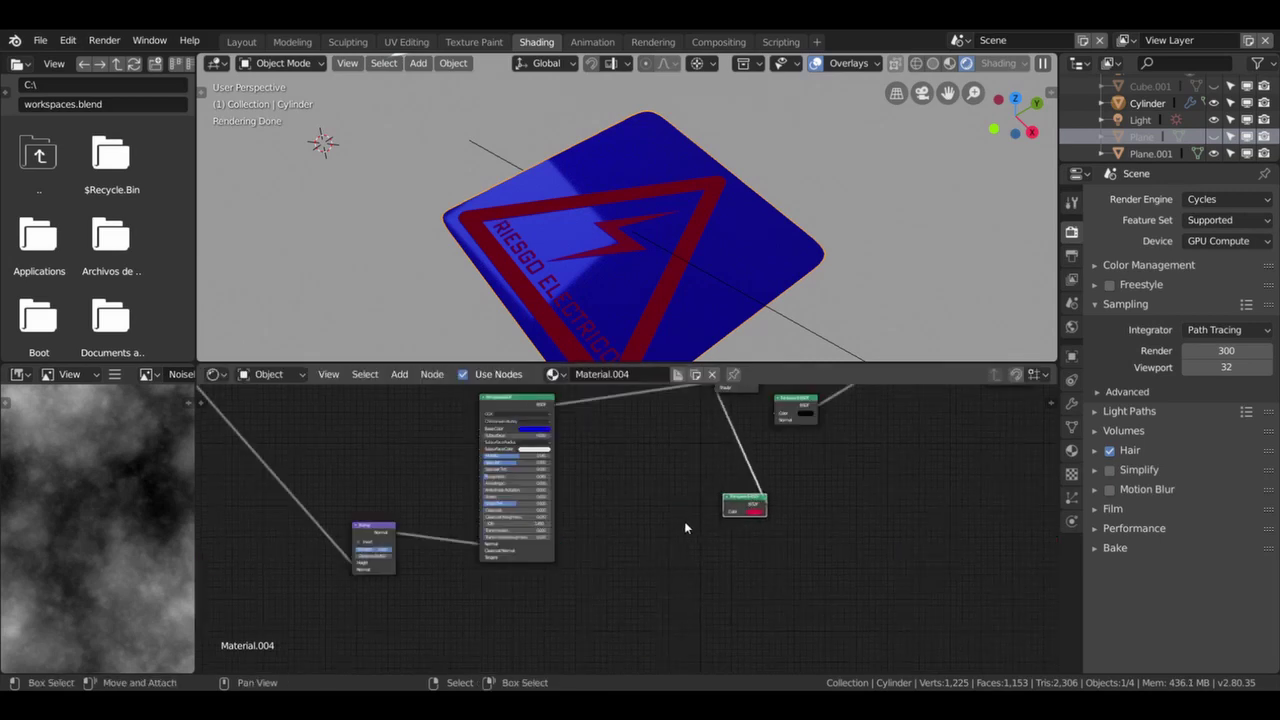
left_click_drag(758, 462, 760, 440)
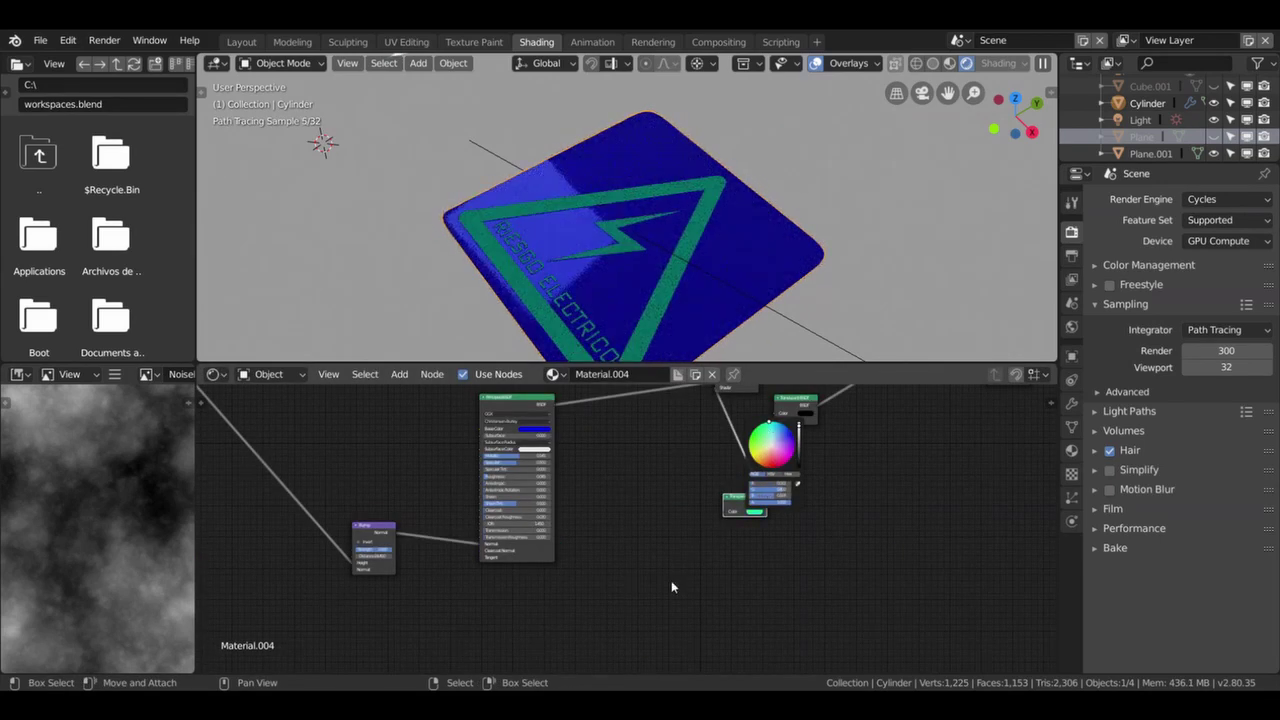
scroll(668, 594, "up", 3)
key("shift+a")
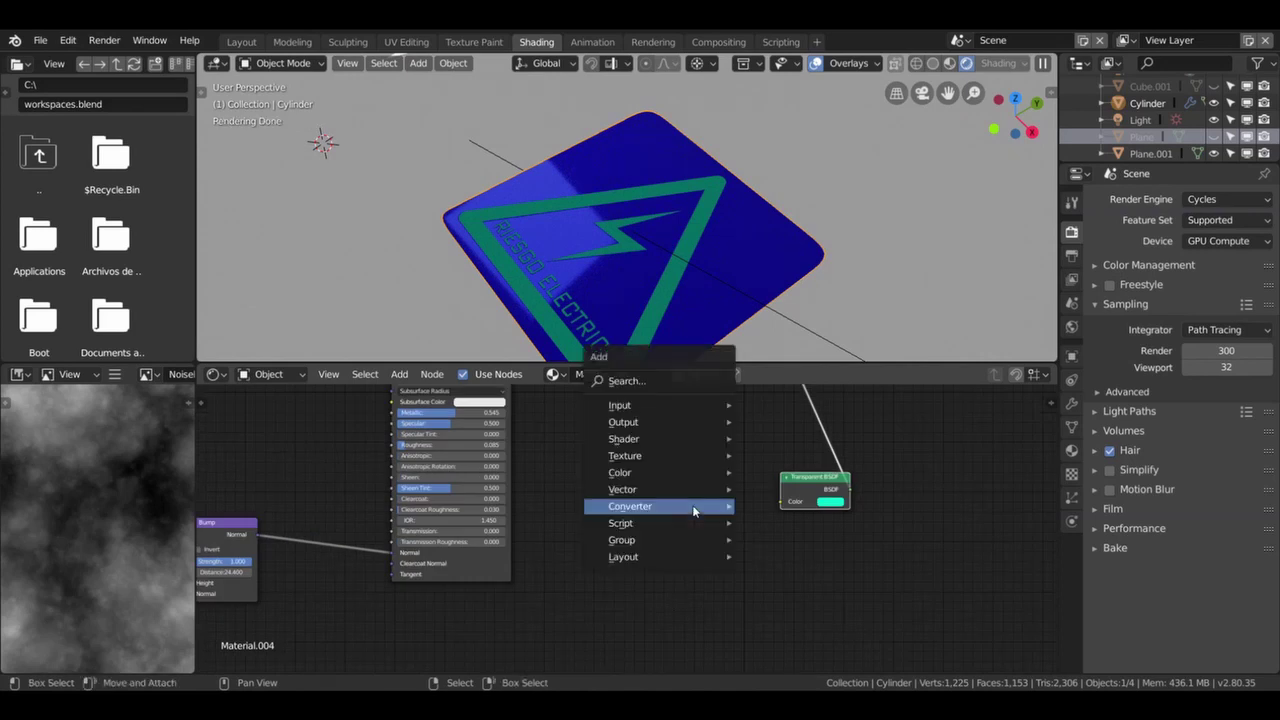
mouse_move(625, 456)
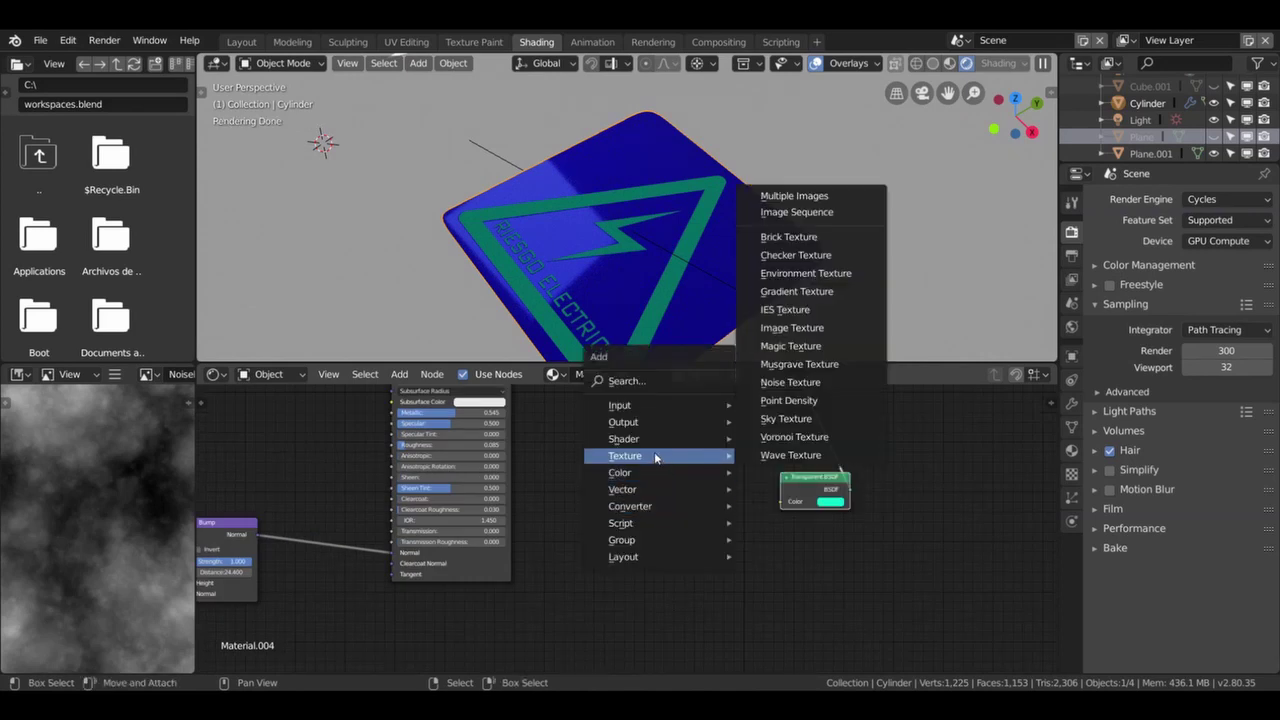
Feed an Image Texture with Noisebase_basecolor.png from alfa_ruidobase02 into the Transparent BSDF Color.
left_click(799, 330)
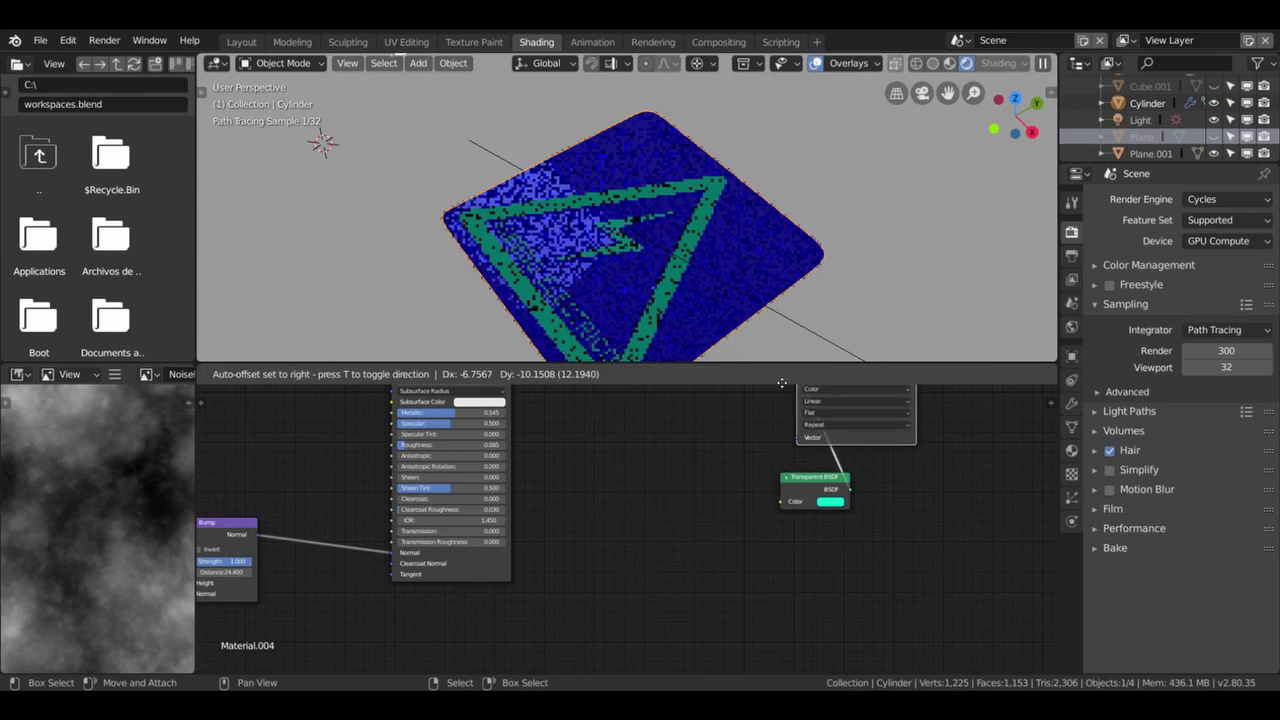
left_click(666, 487)
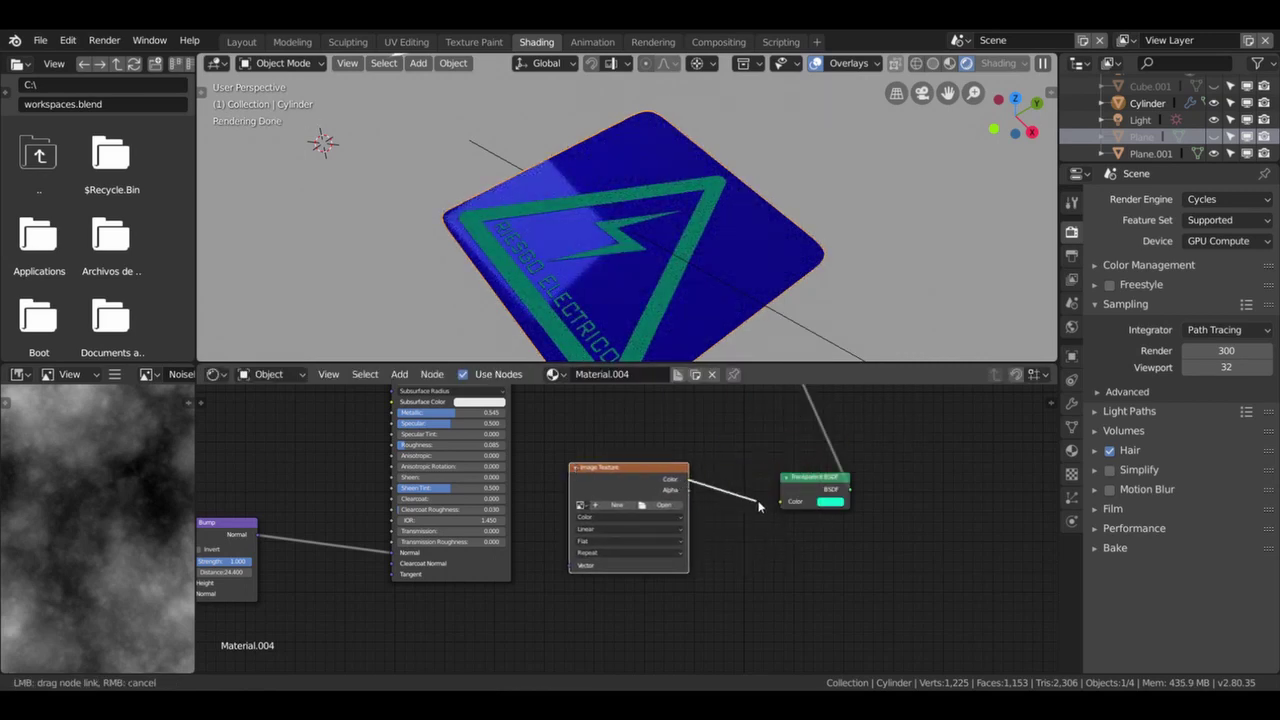
left_click_drag(751, 505, 783, 501)
scroll(620, 513, "up", 1)
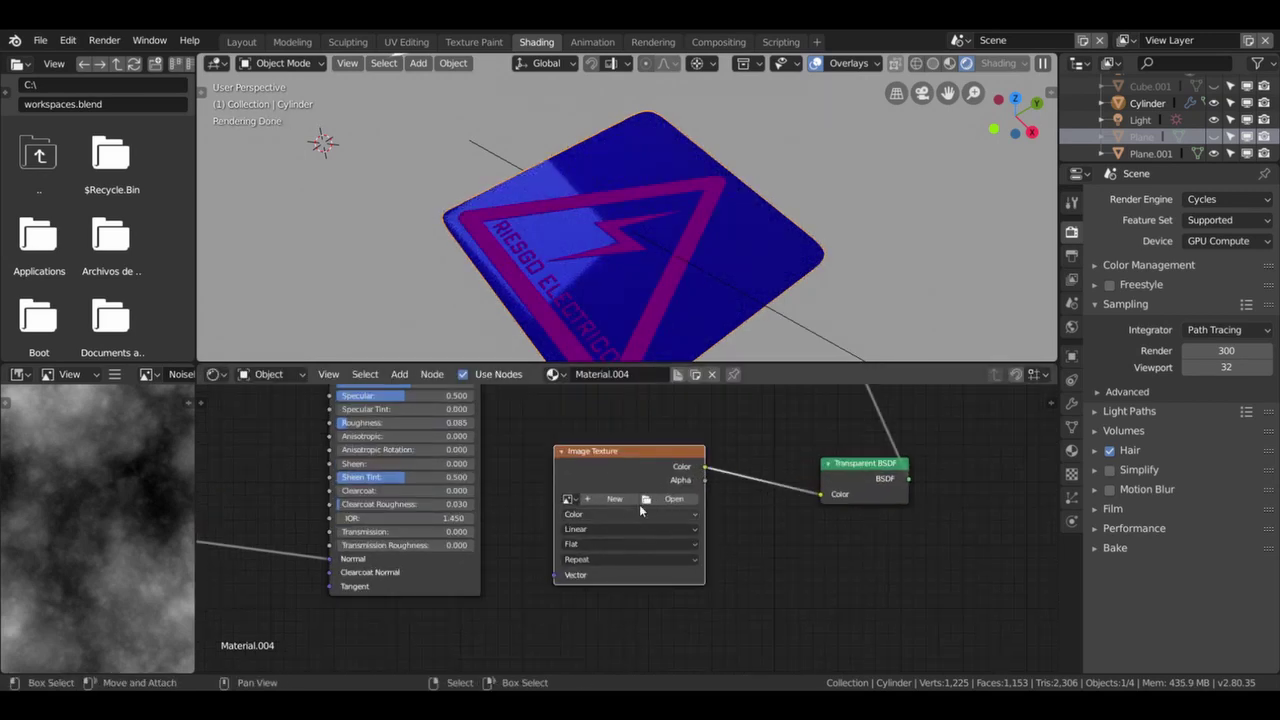
left_click(679, 508)
double_click(235, 121)
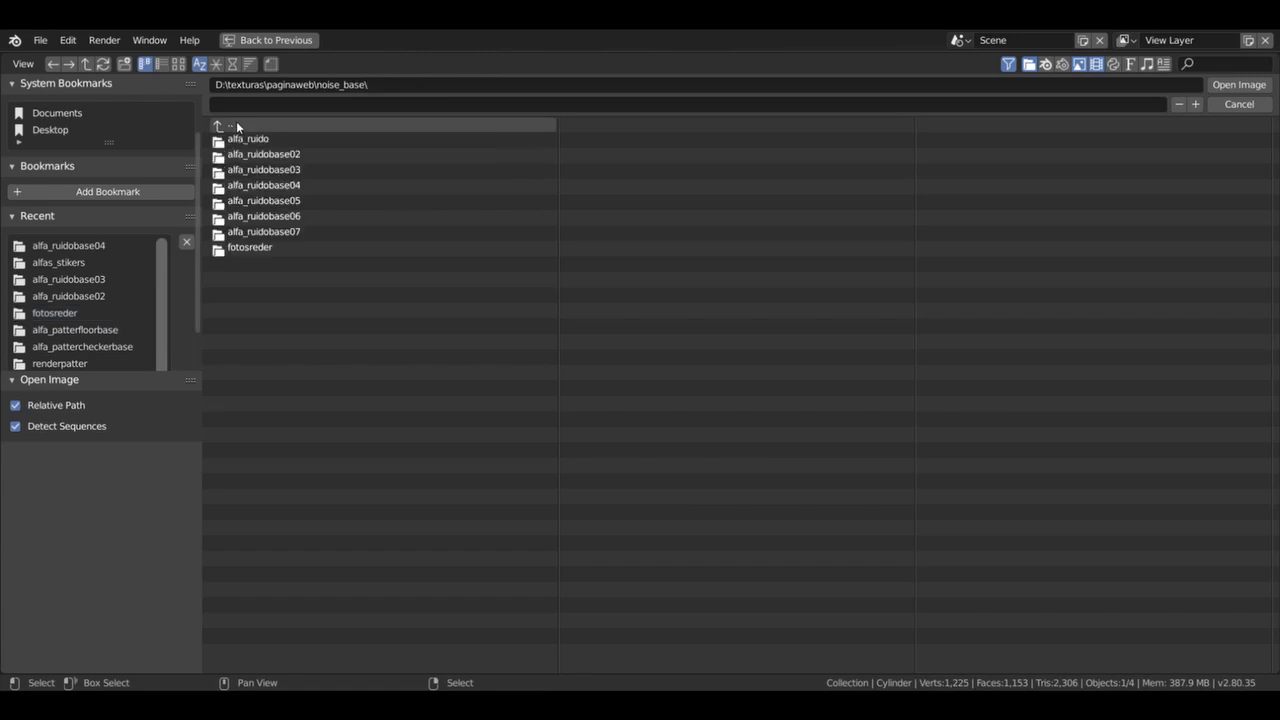
double_click(286, 157)
double_click(296, 144)
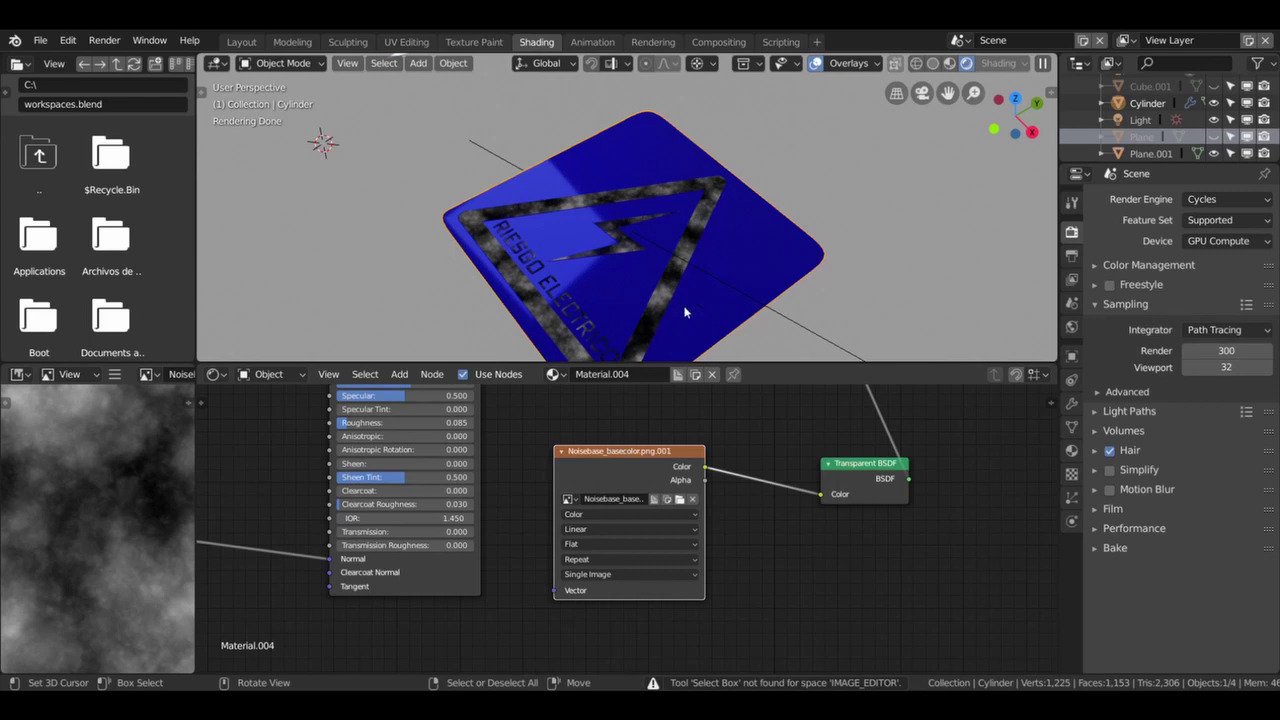
left_click_drag(861, 468, 782, 433)
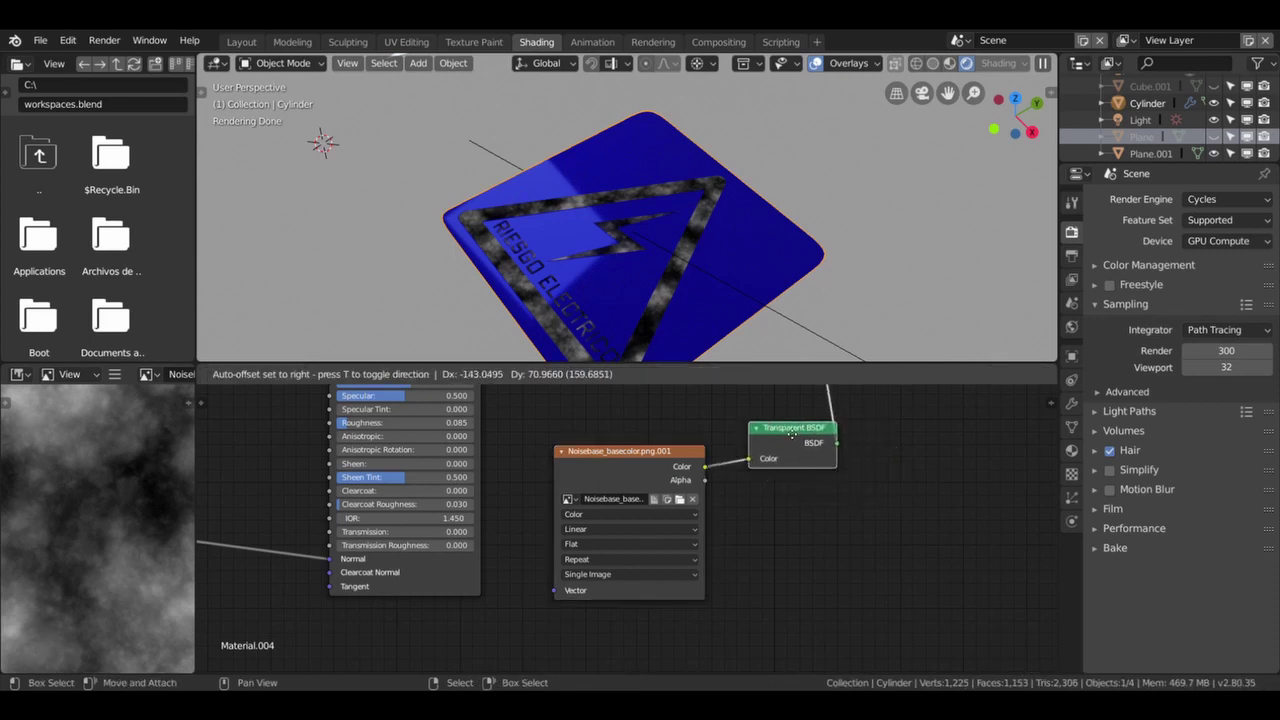
Set the final Mix Shader Fac to 0.036 and the Principled Base Color to pale beige.
scroll(782, 433, "down", 2)
middle_click_drag(803, 524, 644, 637)
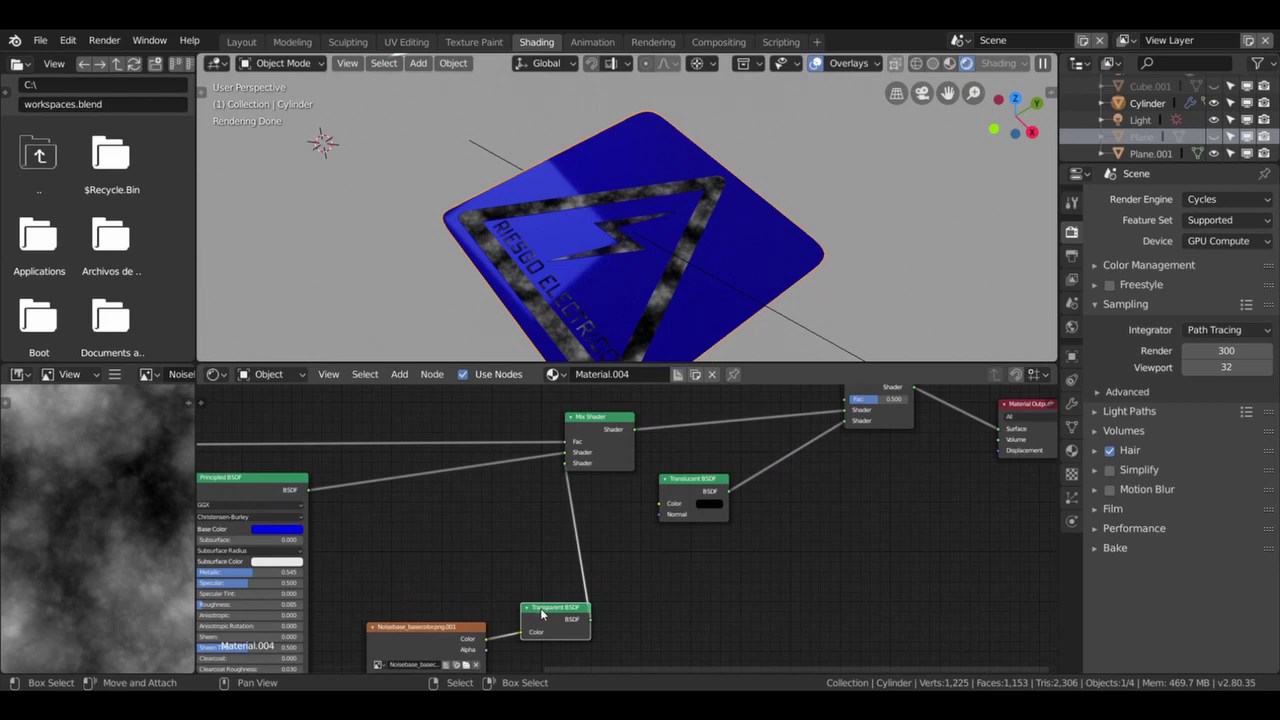
mouse_move(876, 404)
left_mouse_down()
mouse_move(930, 404)
mouse_move(528, 497)
left_mouse_up()
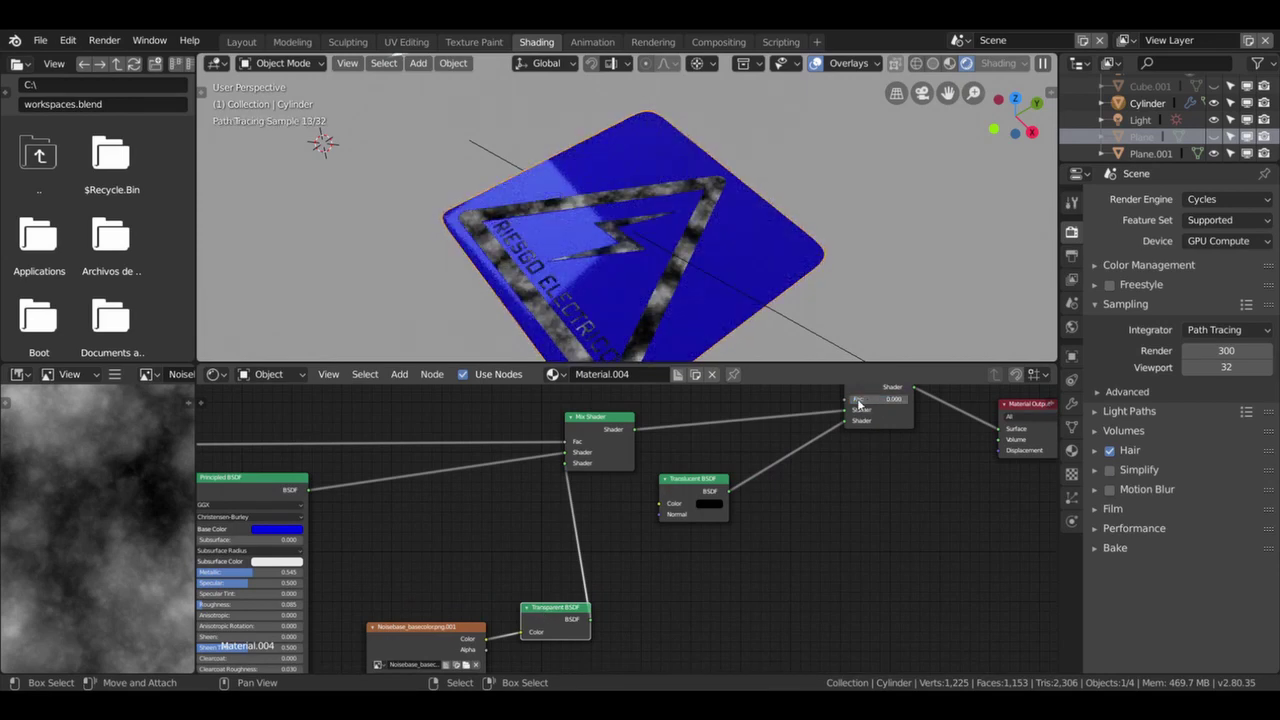
left_click(284, 533)
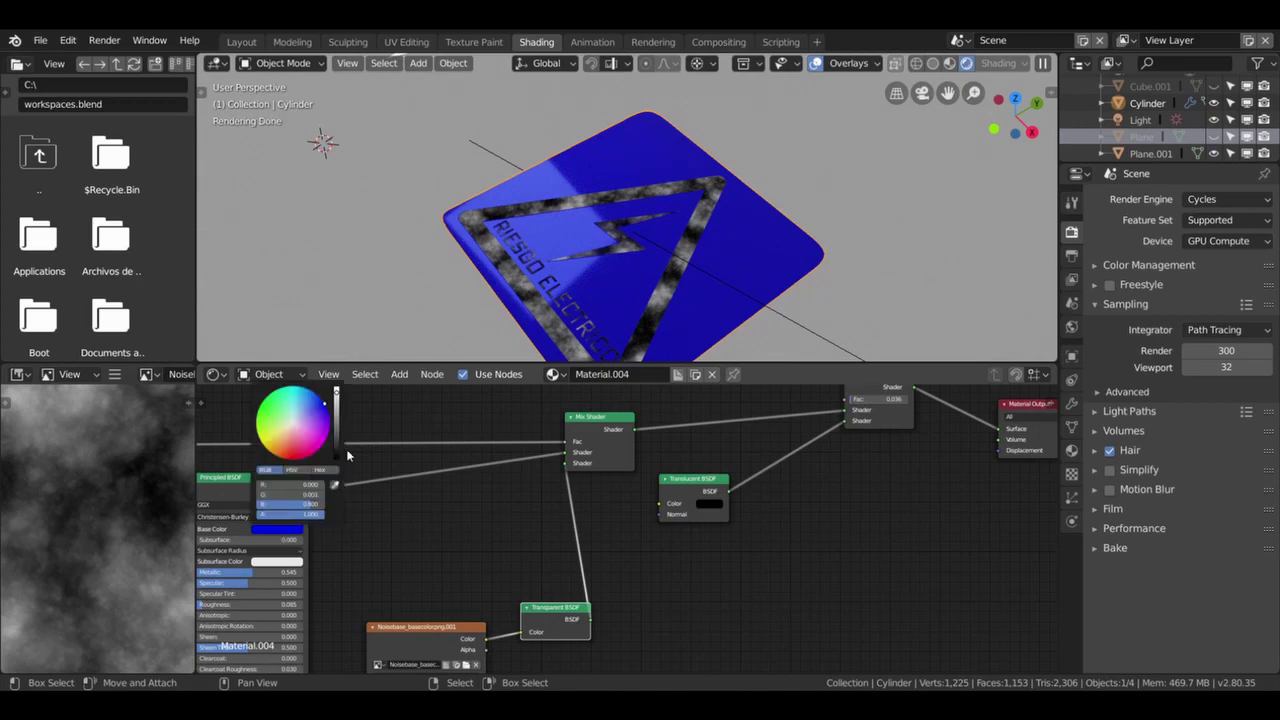
left_click_drag(312, 418, 293, 428)
middle_click_drag(700, 290, 781, 292)
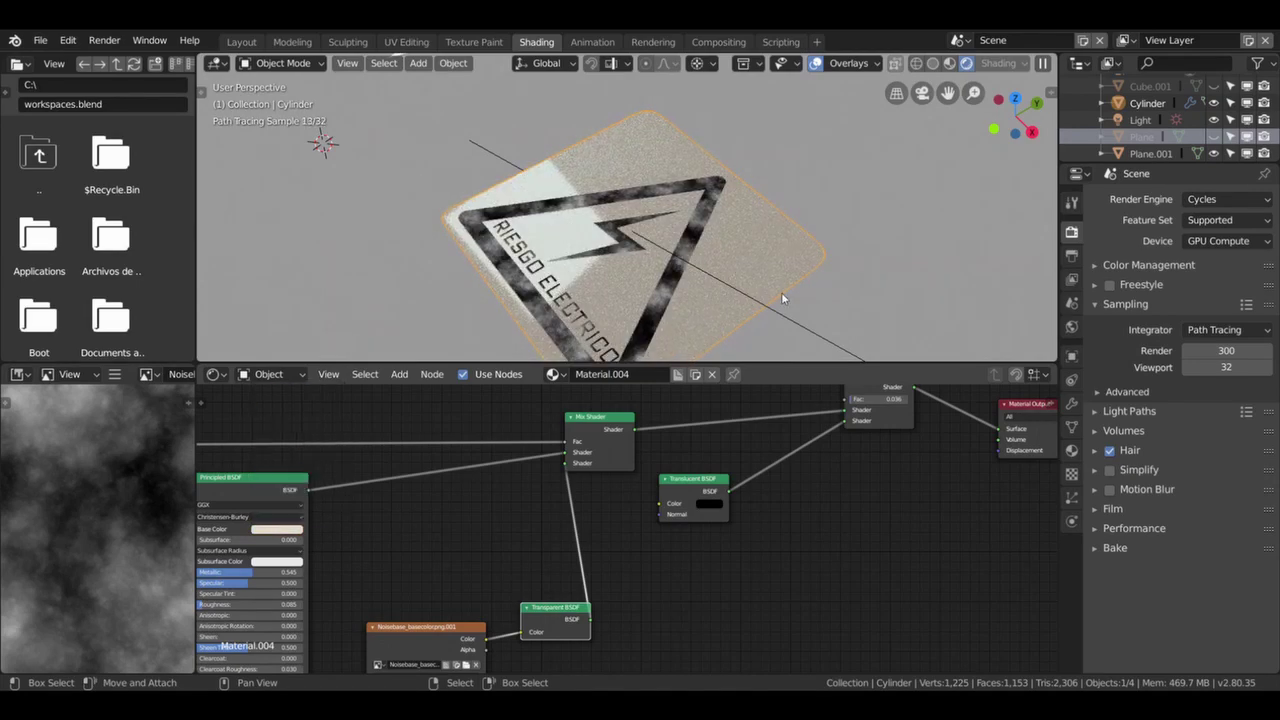
middle_click_drag(675, 292, 673, 288)
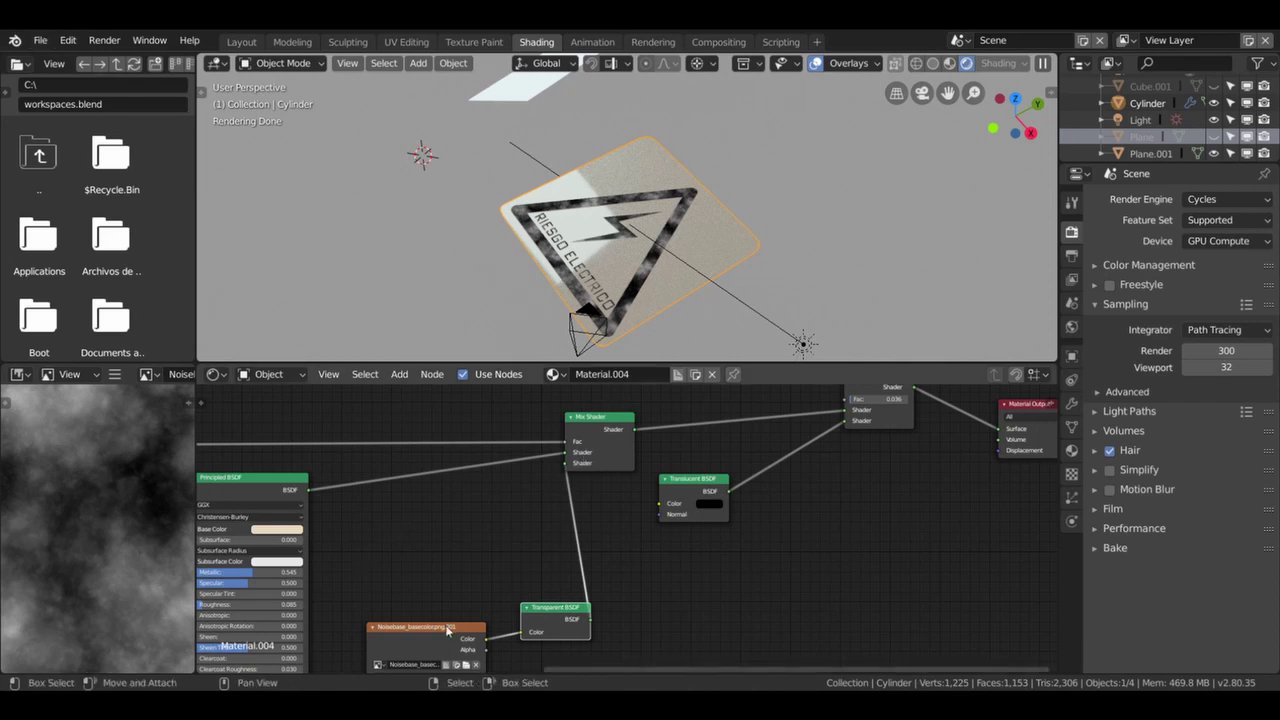
Move the noise Image Texture node higher, then browse up to the texturas folder.
left_click_drag(439, 642, 448, 545)
left_click(477, 568)
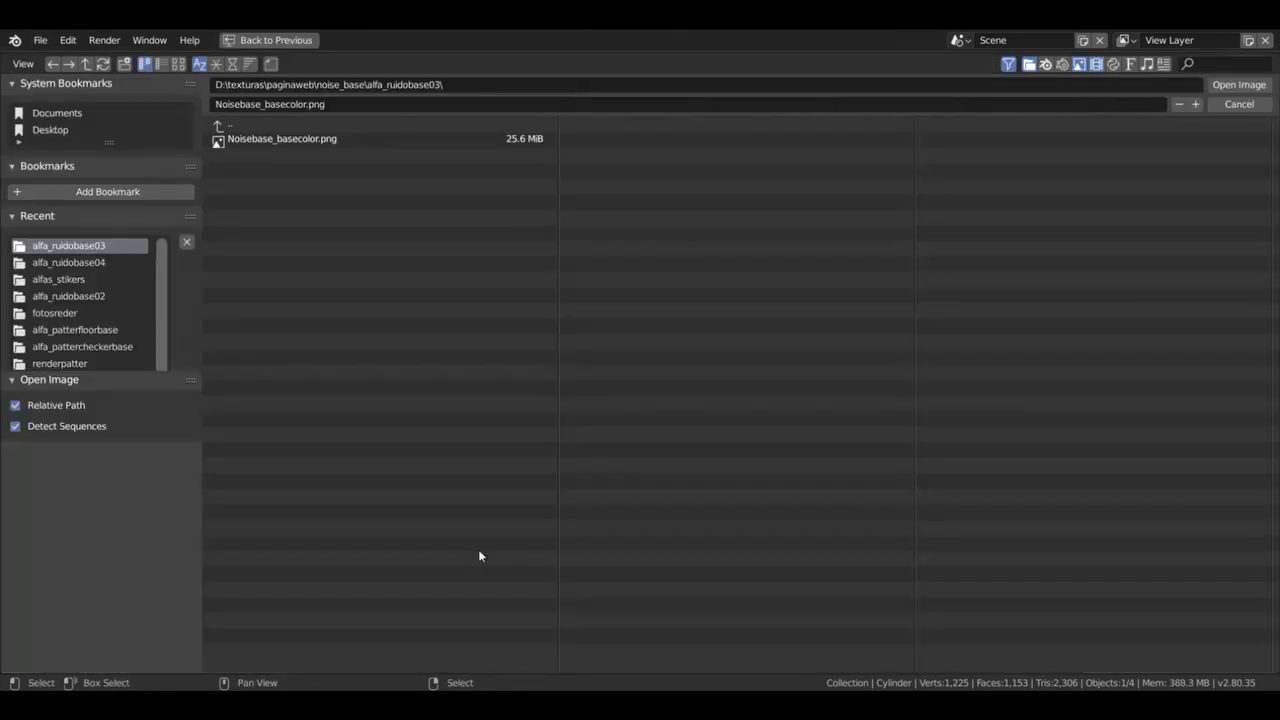
left_click(236, 124)
left_click(231, 127)
left_click(229, 128)
Browse the alfas_stikers and noise_base folders in preview view, keeping the same noise image.
left_click(245, 156)
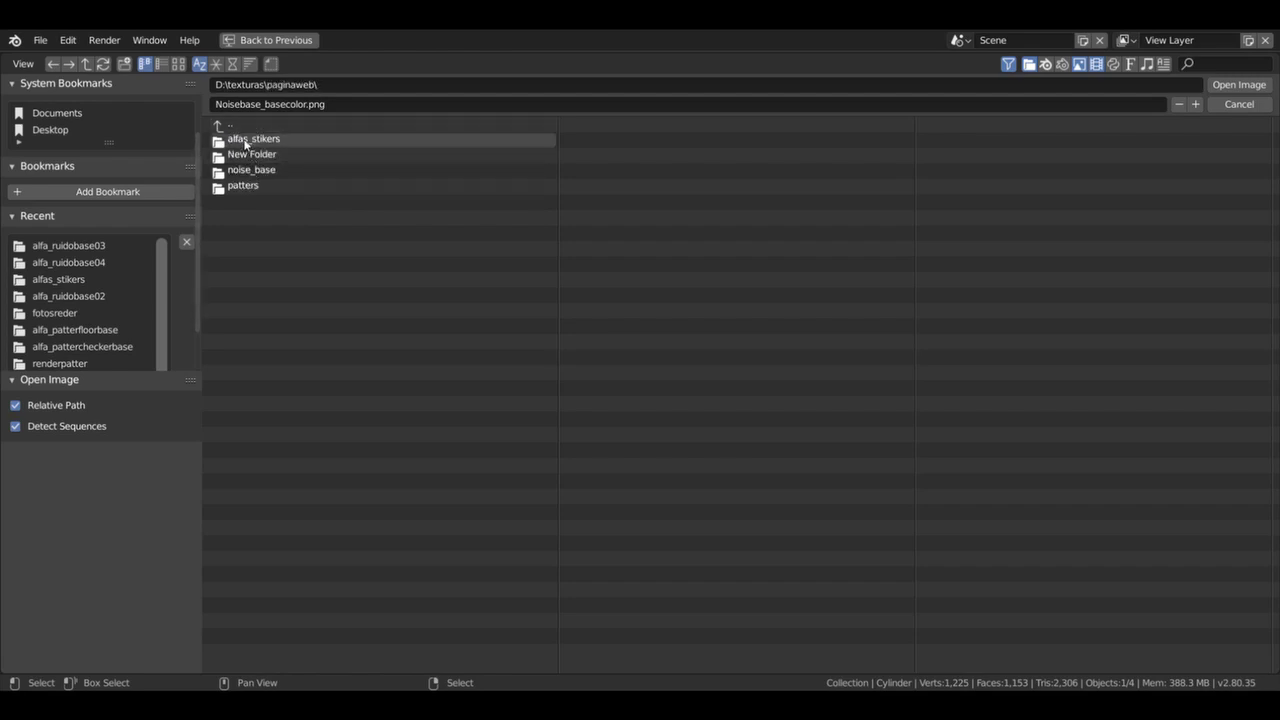
left_click(245, 141)
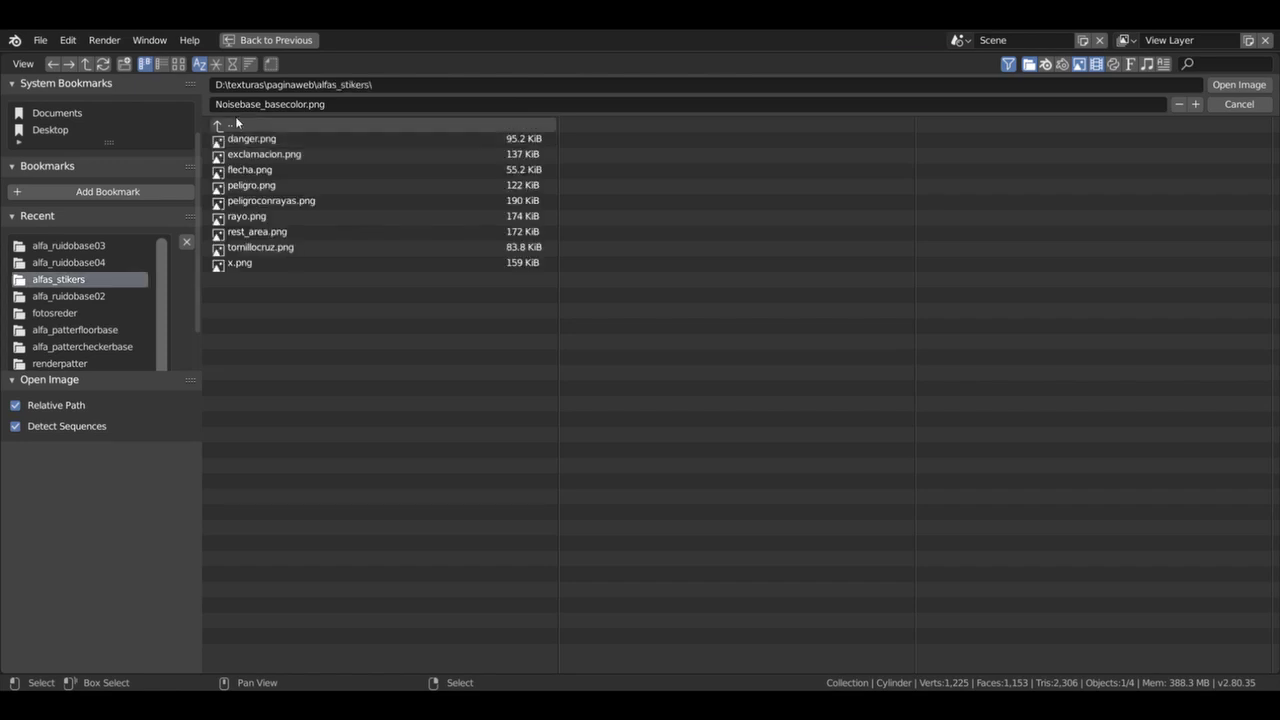
left_click(178, 64)
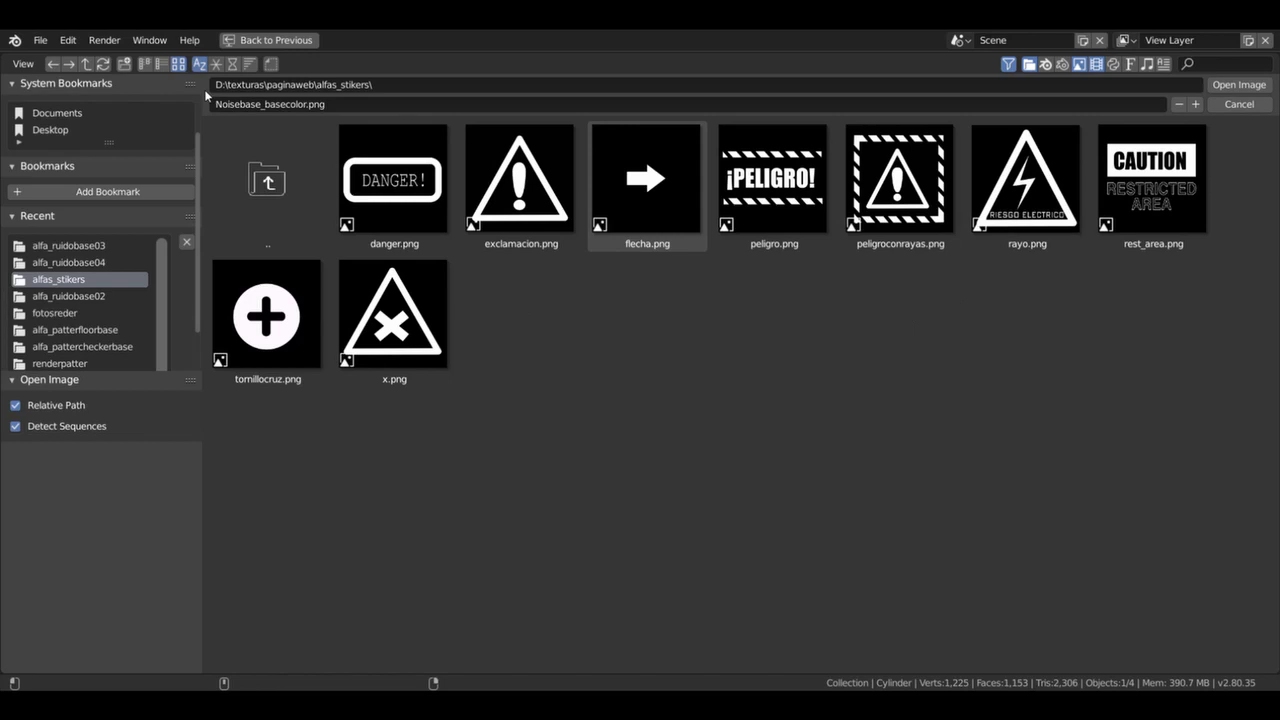
left_click(267, 180)
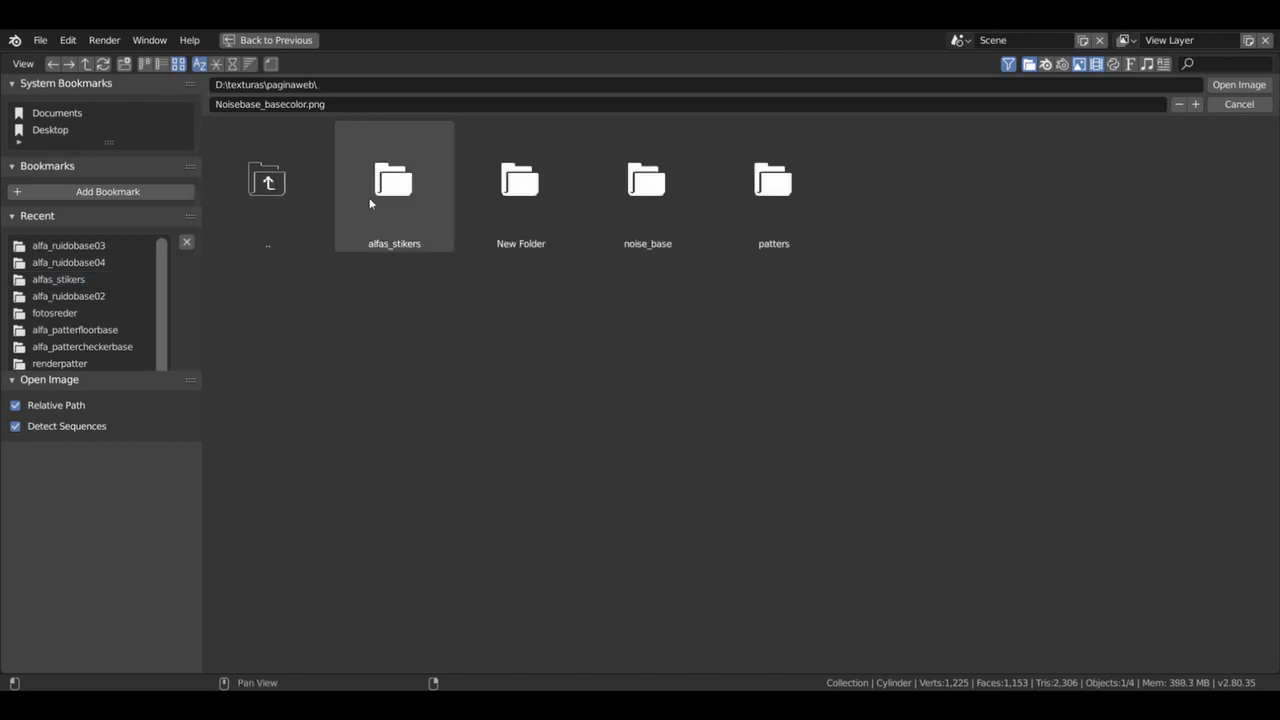
left_click(657, 194)
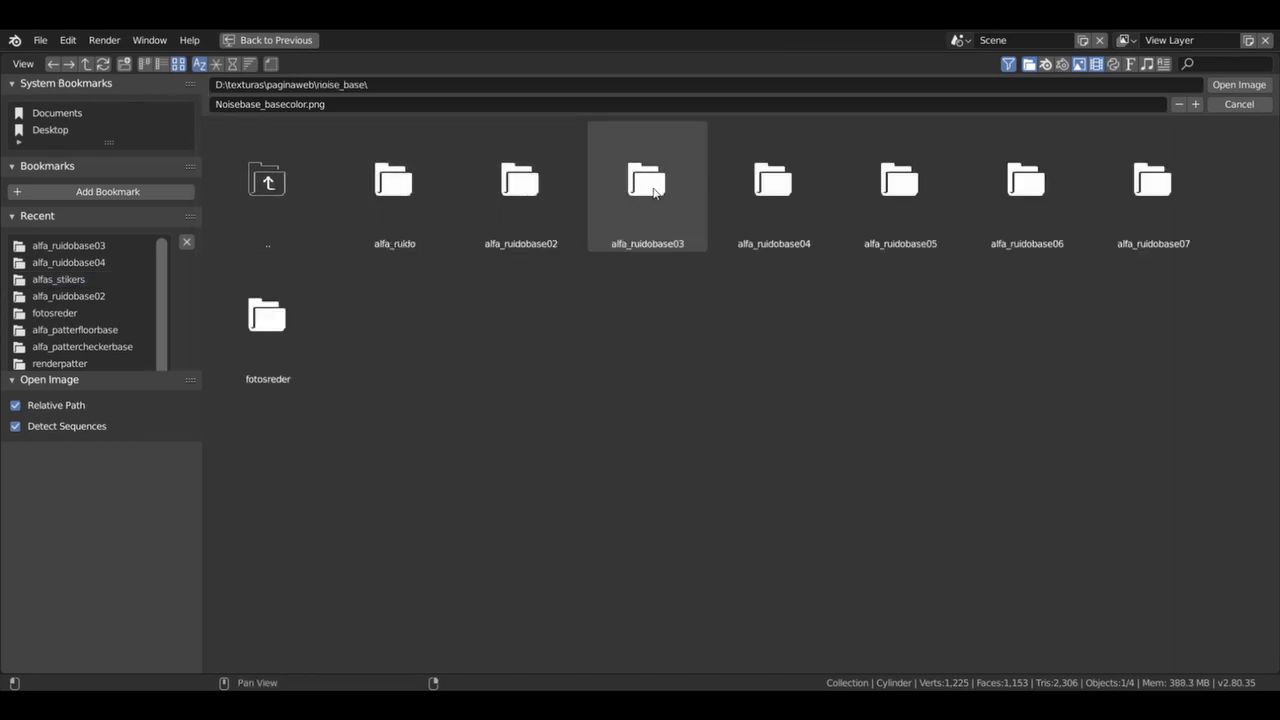
left_click(501, 182)
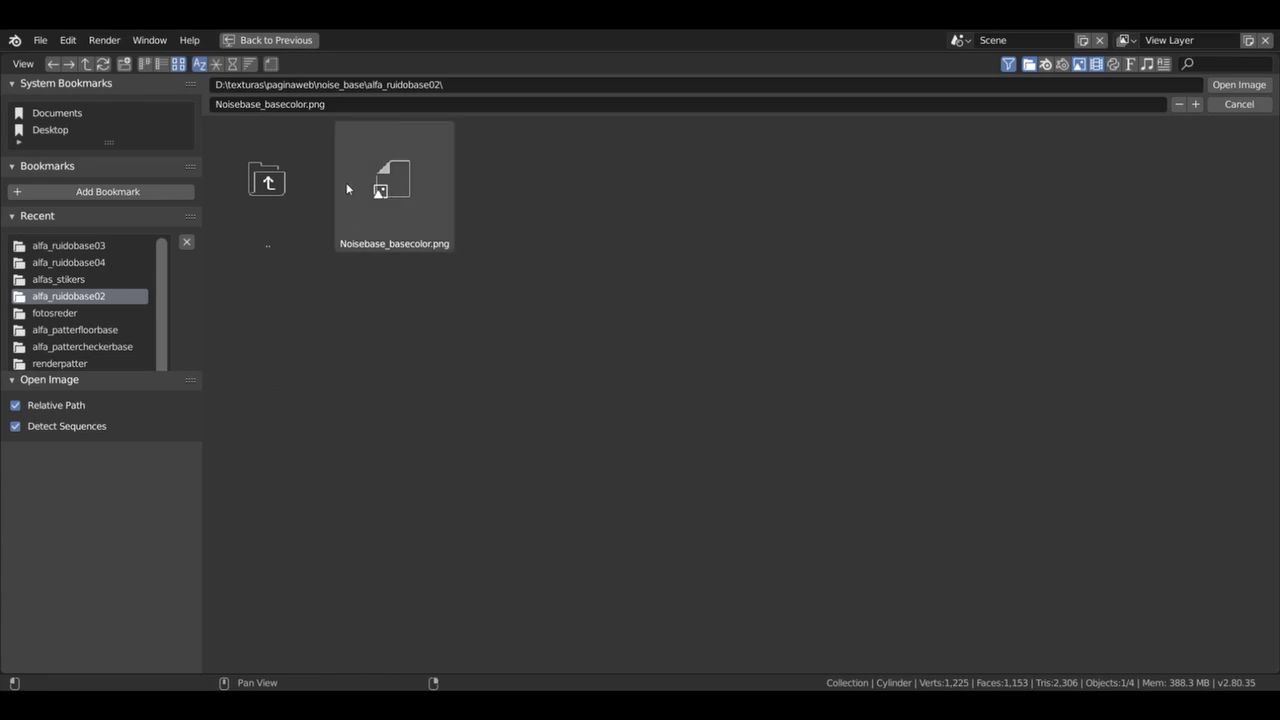
left_click(265, 190)
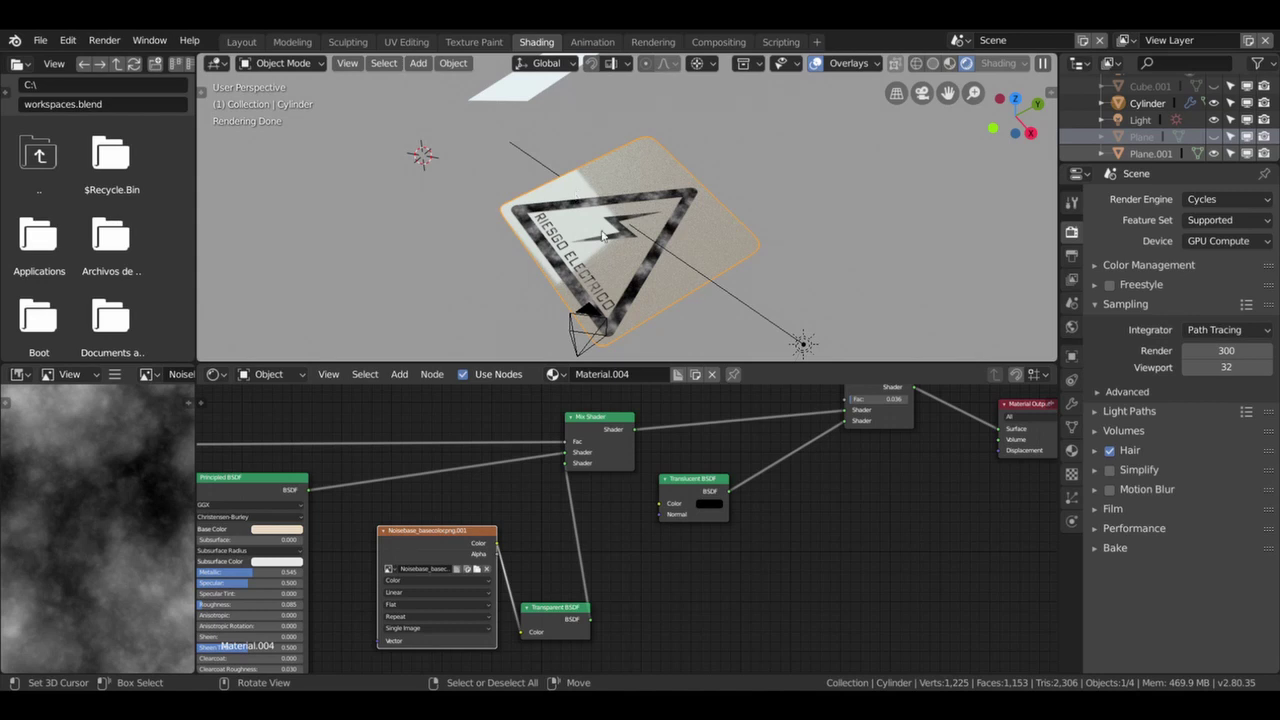
mouse_move(580, 244)
middle_mouse_down()
mouse_move(629, 260)
mouse_move(676, 246)
mouse_move(594, 195)
mouse_move(570, 204)
middle_mouse_up()
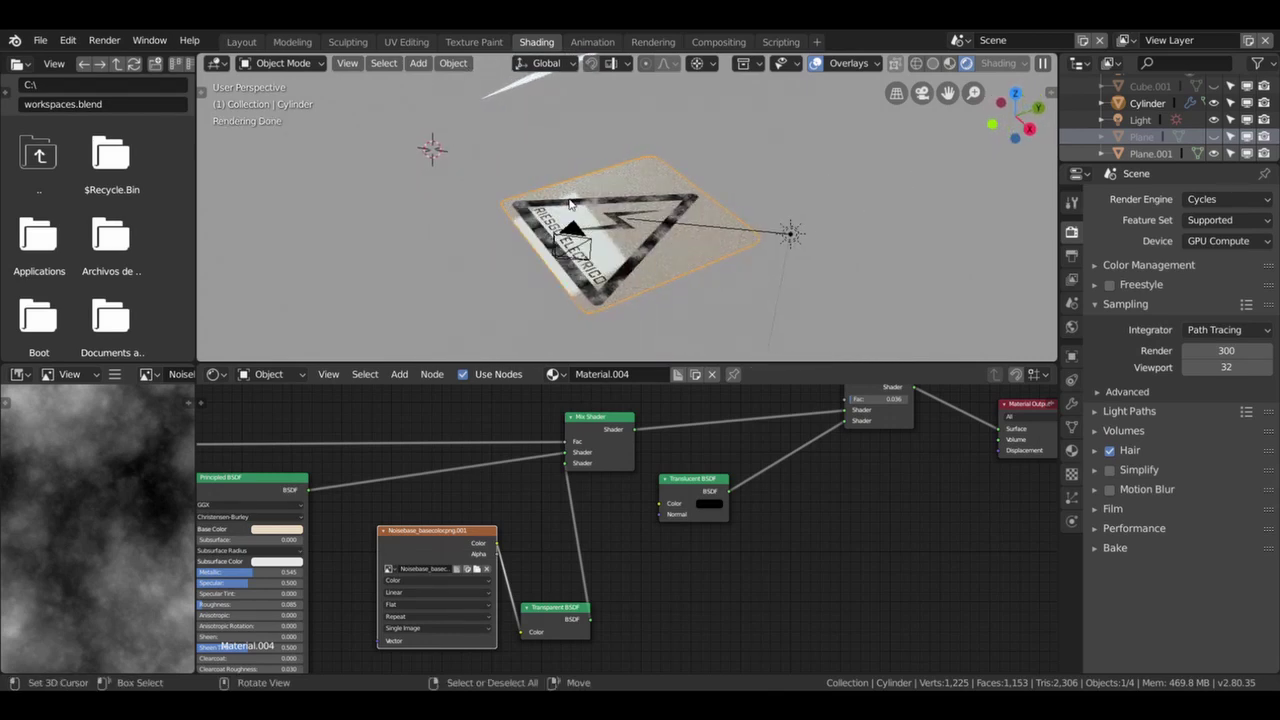